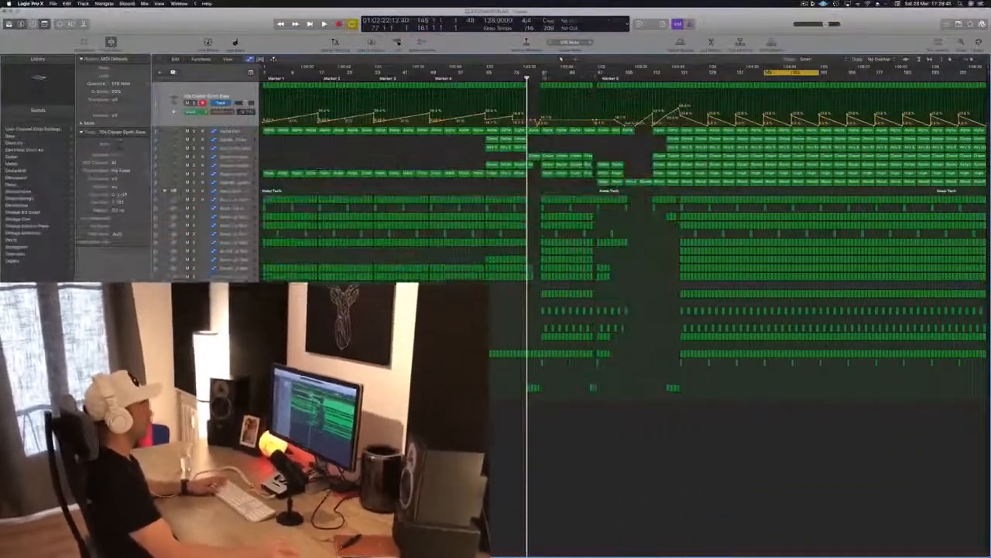
Play the arrangement from bar 81, moving playback ahead to bar 121
click(543, 76)
key(space)
click(542, 77)
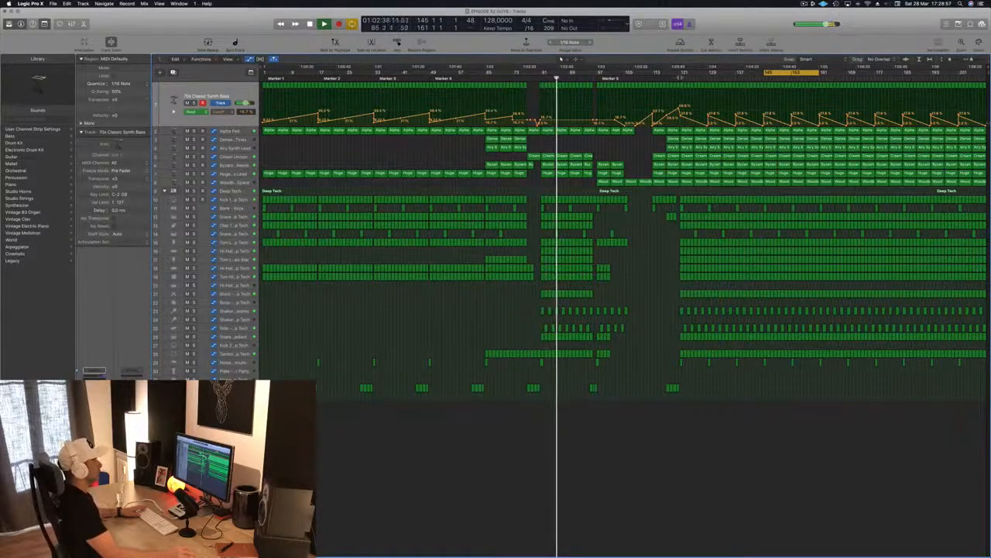
click(680, 77)
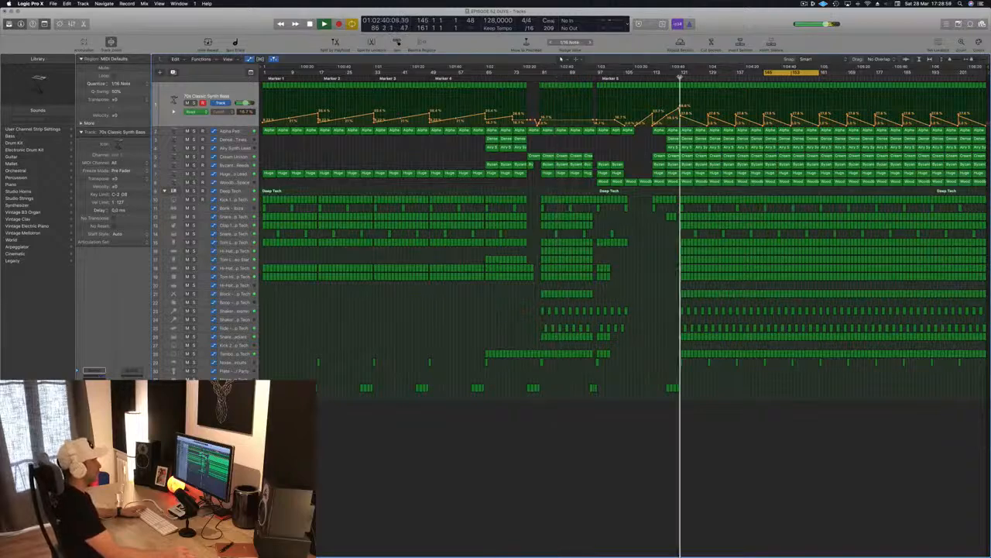
Solo the Woodblock Space track during playback to hear it alone, unsolo it, and stop playback
click(245, 184)
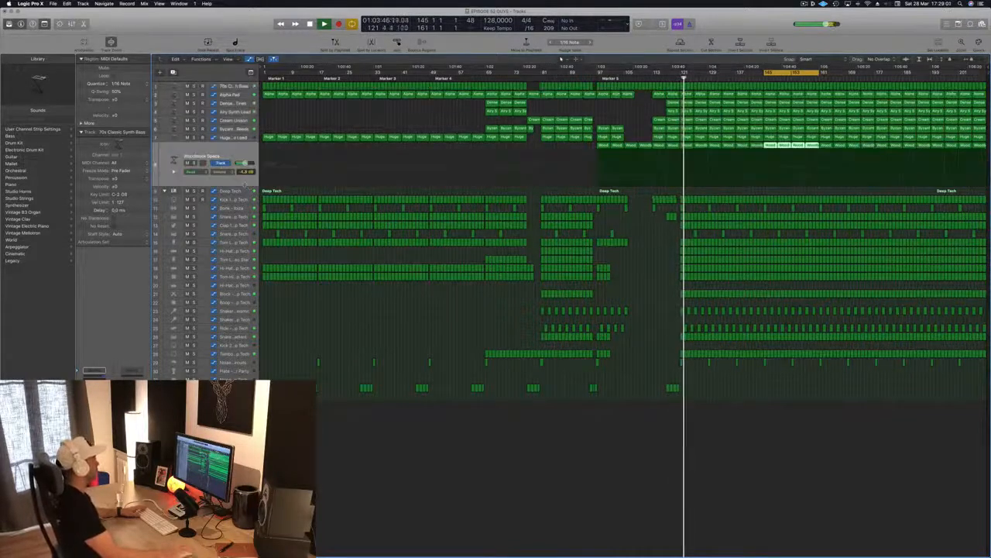
key(s)
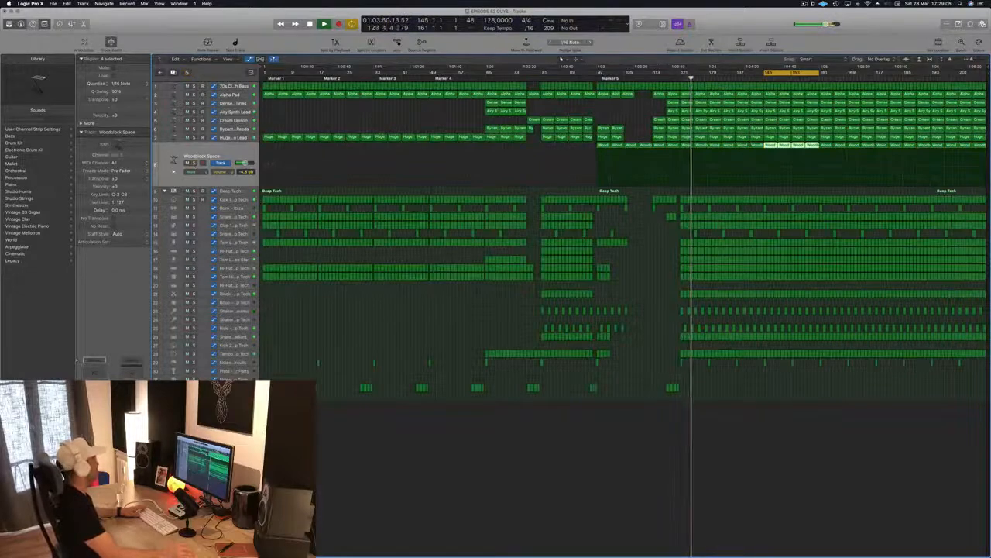
key(s)
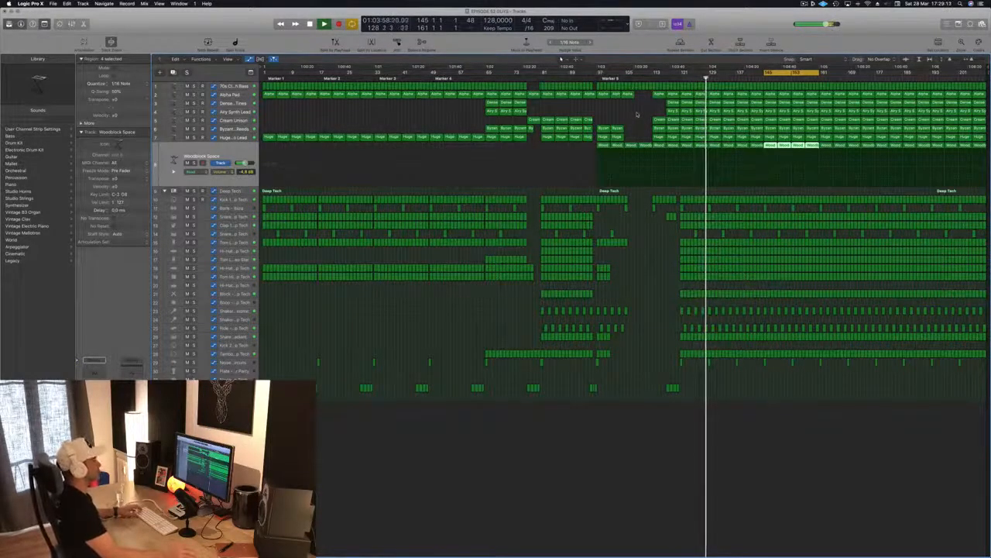
key(space)
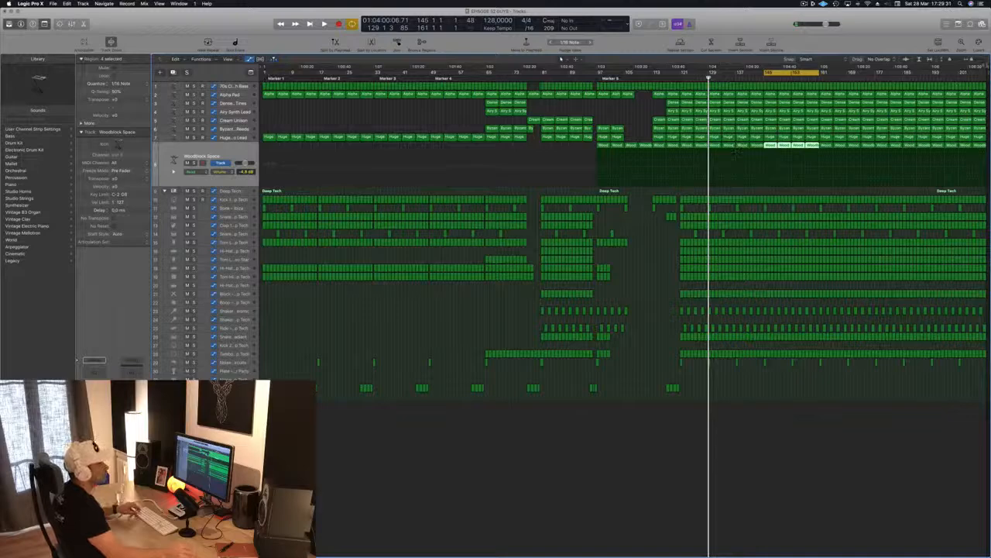
Set the cycle range from about bar 2 to bar 33 and start playback
drag(986, 73, 990, 72)
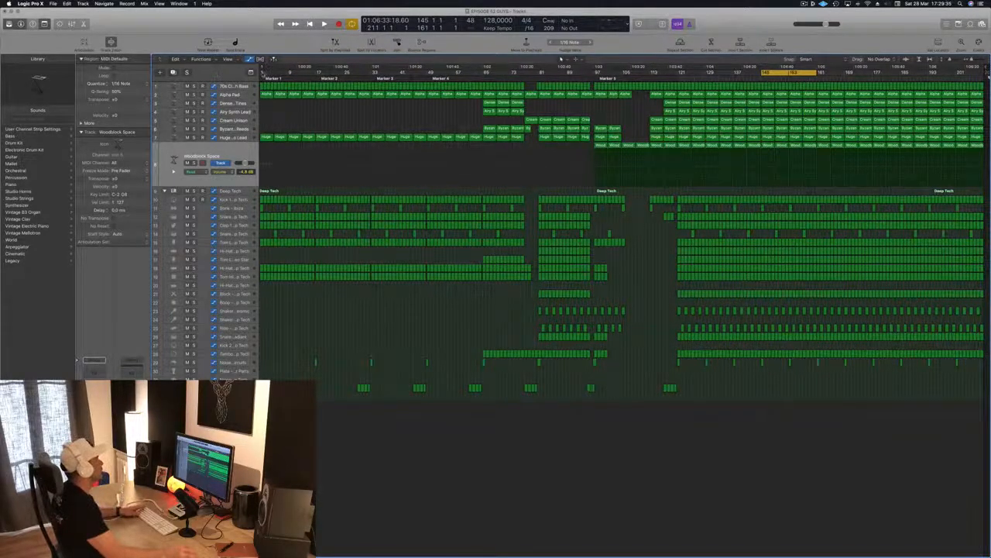
drag(265, 72, 375, 72)
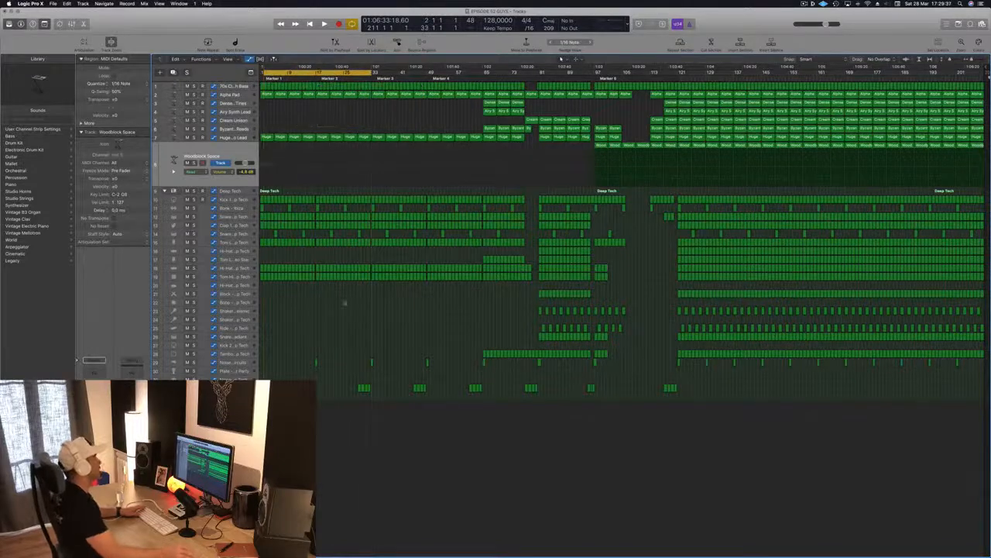
key(space)
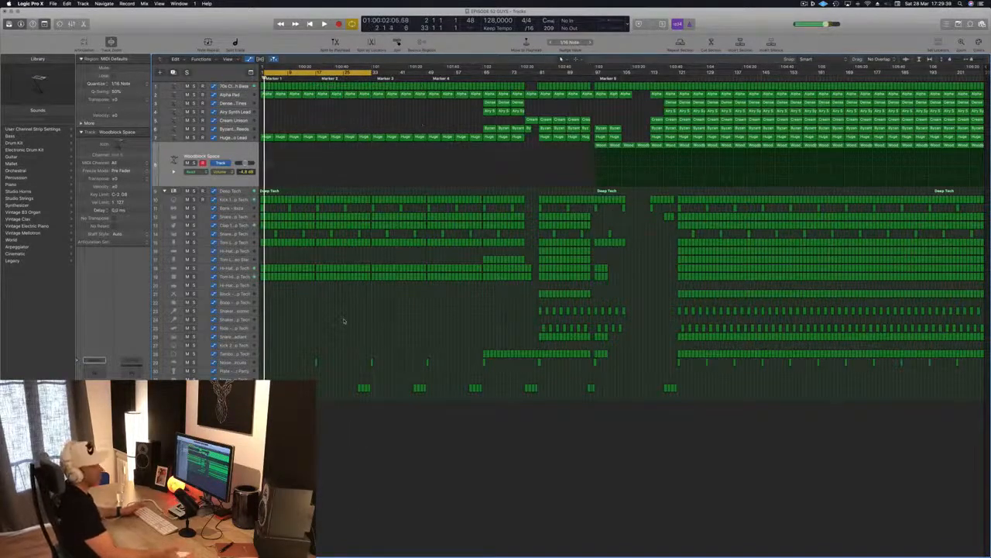
Play the arrangement from its beginning and select the Huge Echo Lead track while listening, with no regions selected
key(super+Right)
key(super+Right)
key(super+Right)
key(super+Right)
key(super+Right)
key(super+Right)
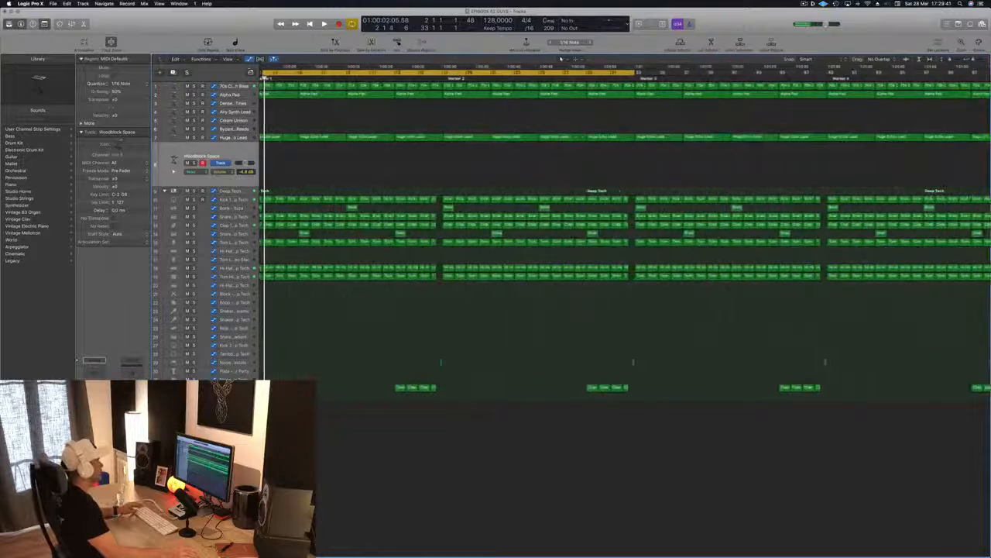
scroll(624, 309, left, 2)
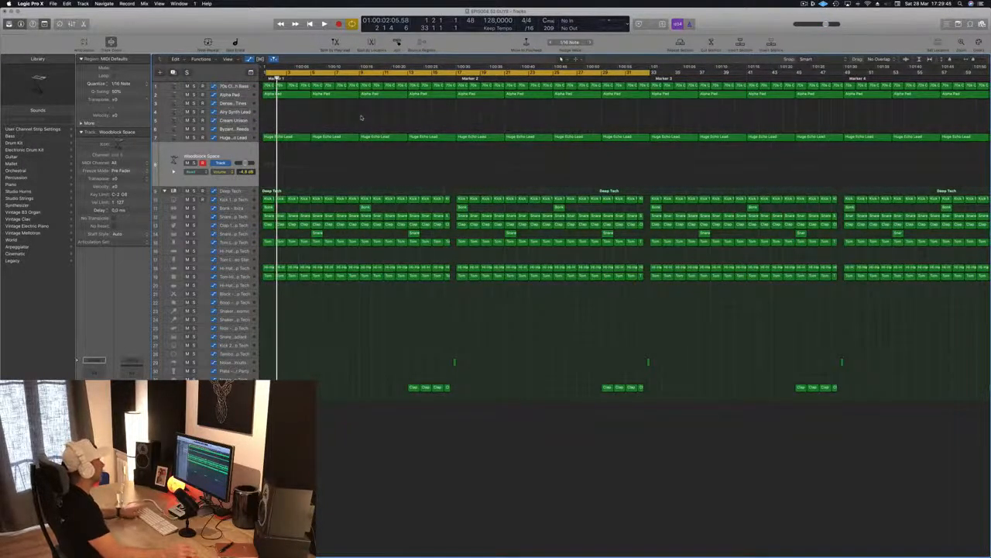
key(super+Left)
key(super+Left)
key(super+Left)
key(super+Left)
key(super+Left)
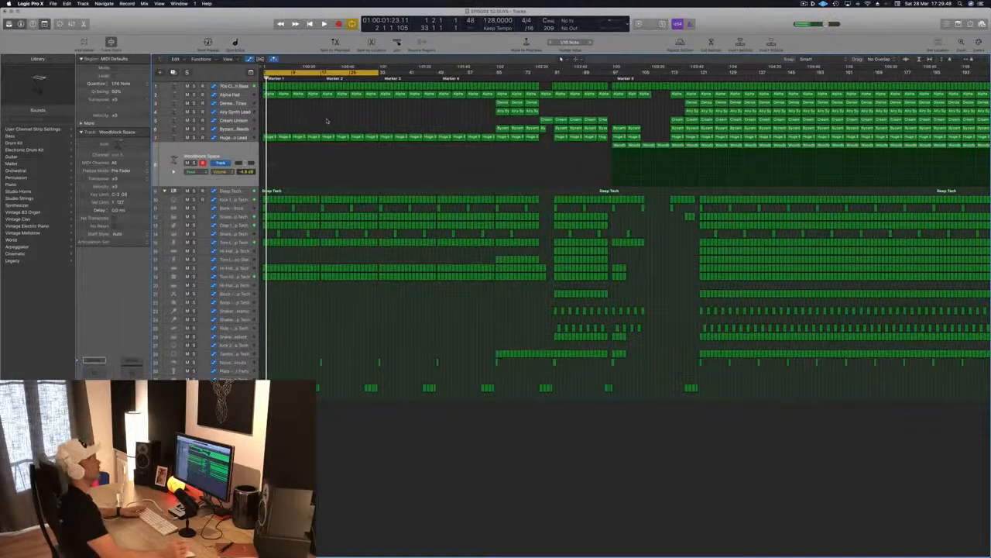
key(Return)
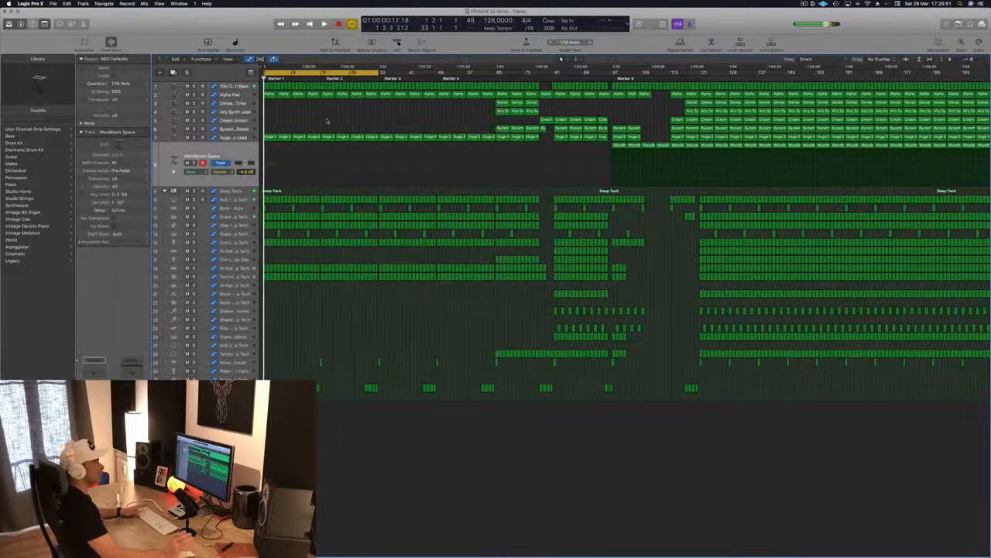
scroll(327, 120, right, 2)
key(space)
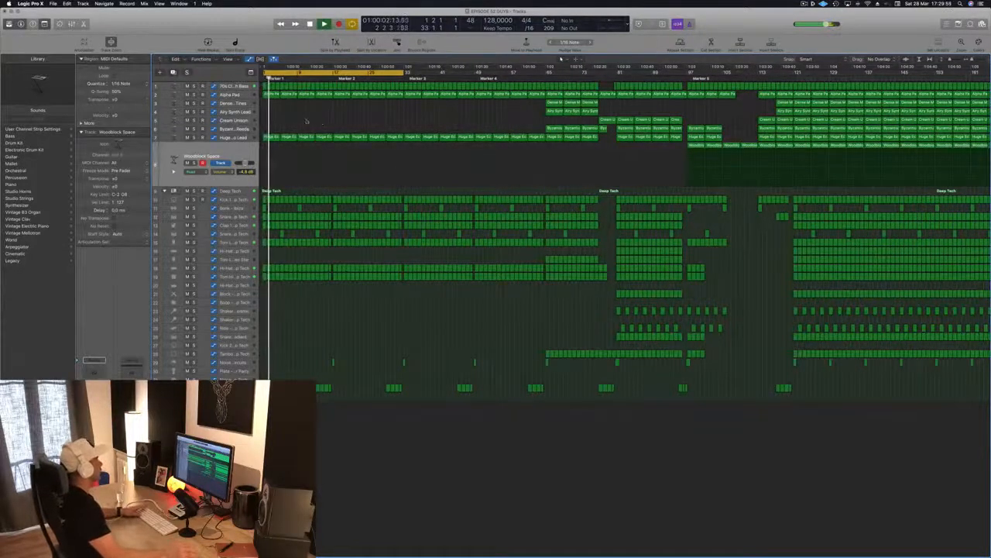
click(244, 138)
click(309, 109)
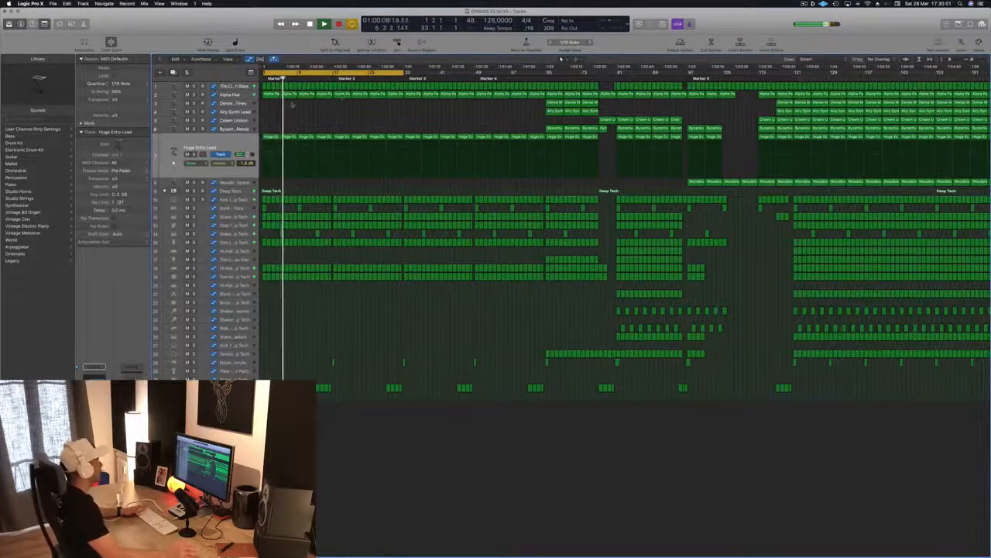
Try deleting the first four Alpha Pad regions before Marker 2, play the intro back, and undo the deletion
key(space)
click(244, 95)
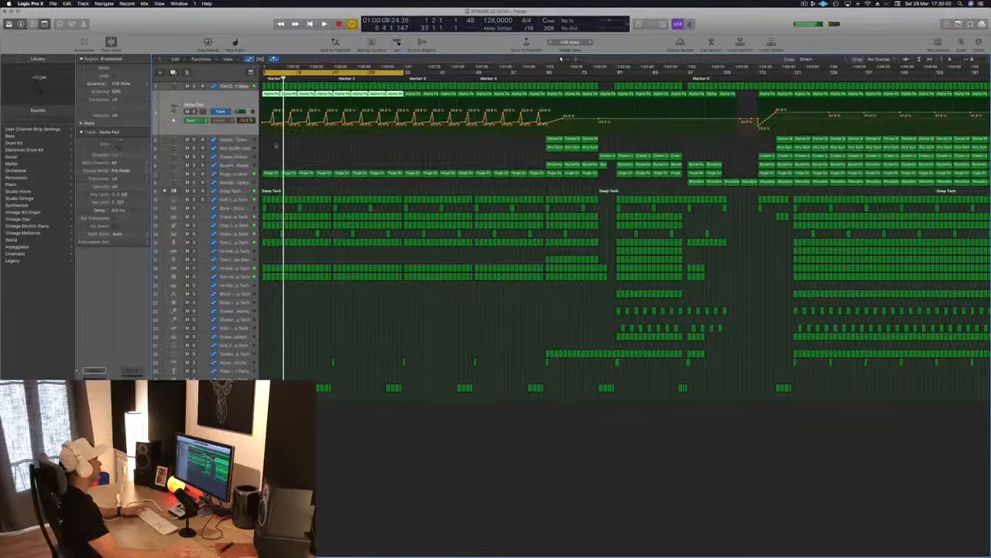
drag(275, 146, 322, 96)
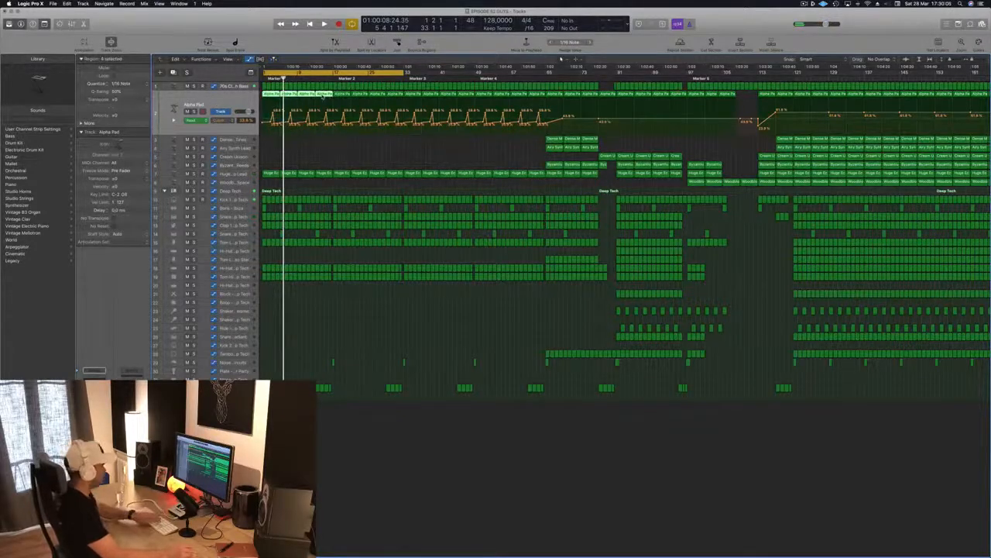
key(Delete)
key(space)
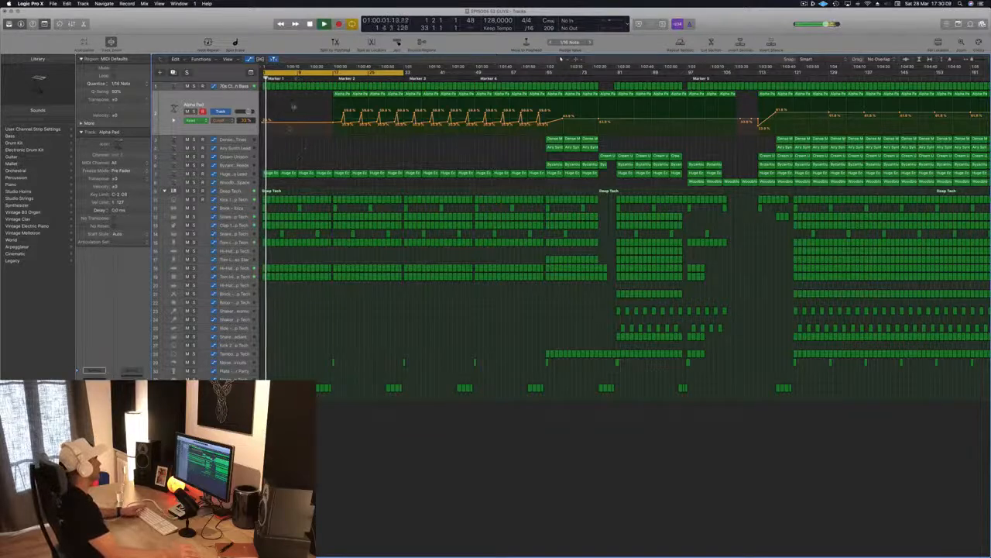
key(space)
key(space)
key(space)
key(super+z)
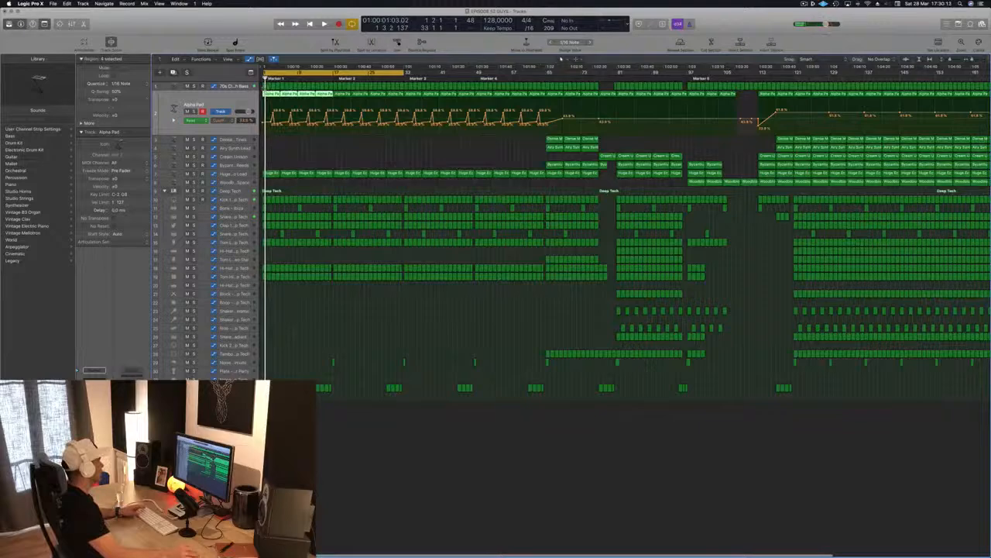
Remove the 70s Classic Synth Bass regions before Marker 2 and play back the intro
key(super+z)
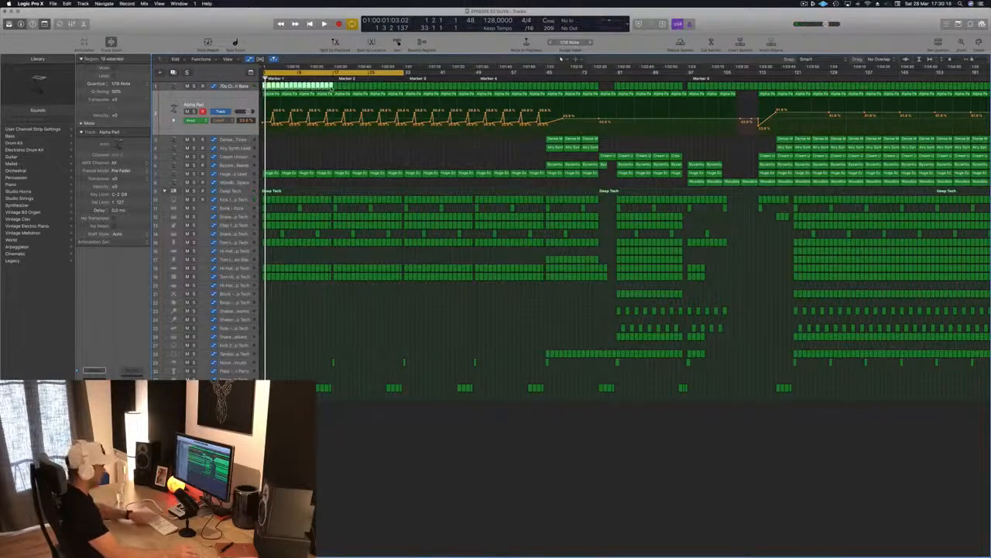
key(space)
key(super+Left)
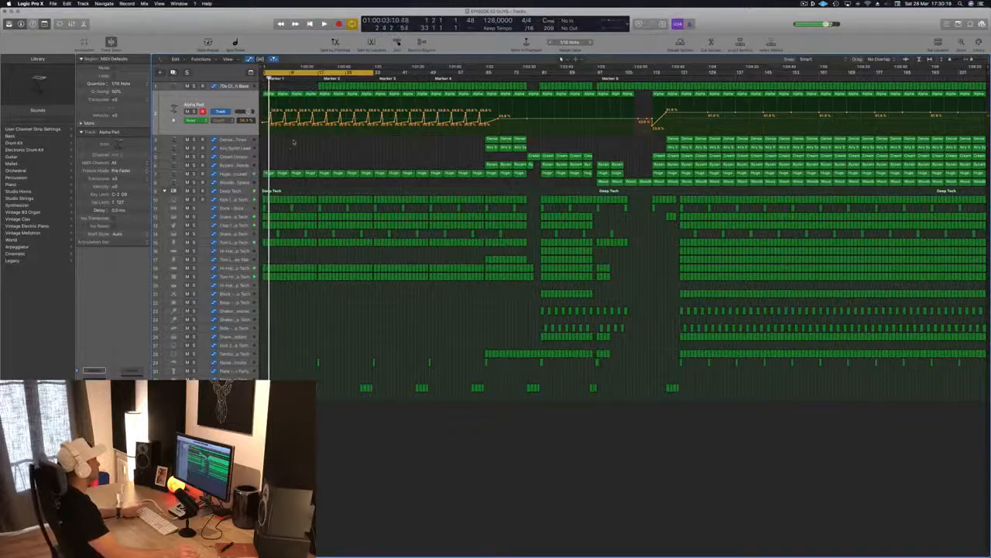
key(super+Right)
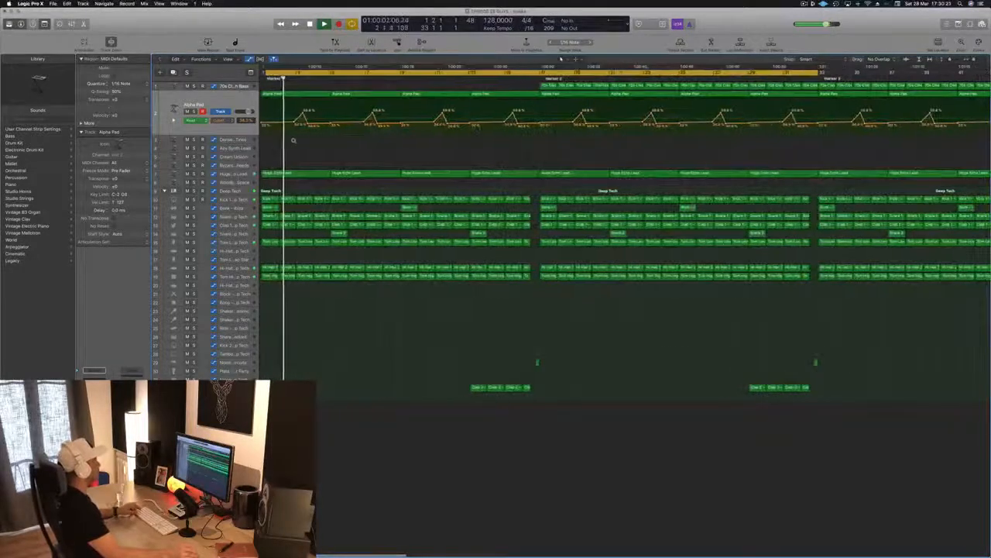
key(super+Left)
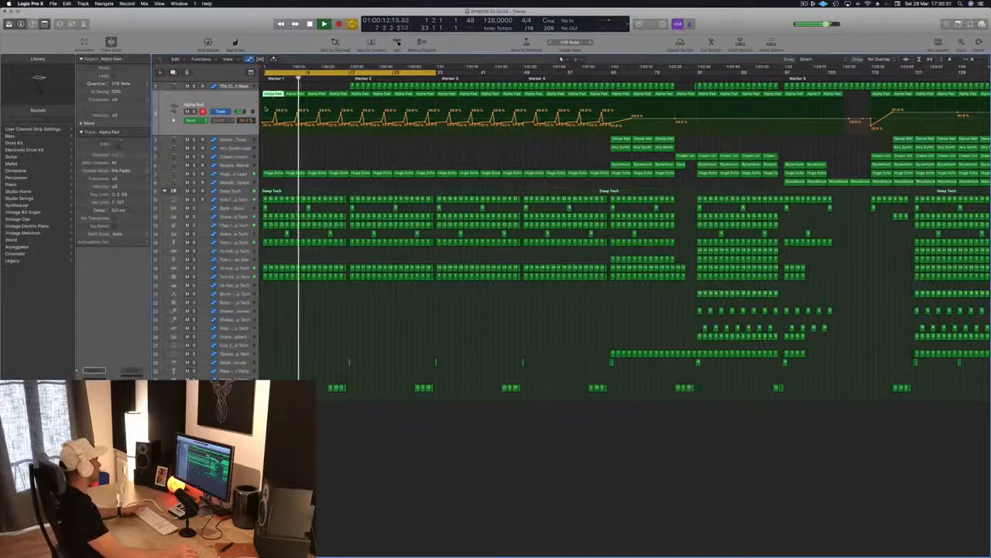
Extend the start of the cycle range back to bar 1 and play the arrangement from the beginning
key(space)
key(super+Right)
key(super+Right)
key(super+Right)
key(super+Right)
key(super+Right)
key(super+Right)
key(super+Right)
key(super+Right)
key(super+Right)
key(super+Right)
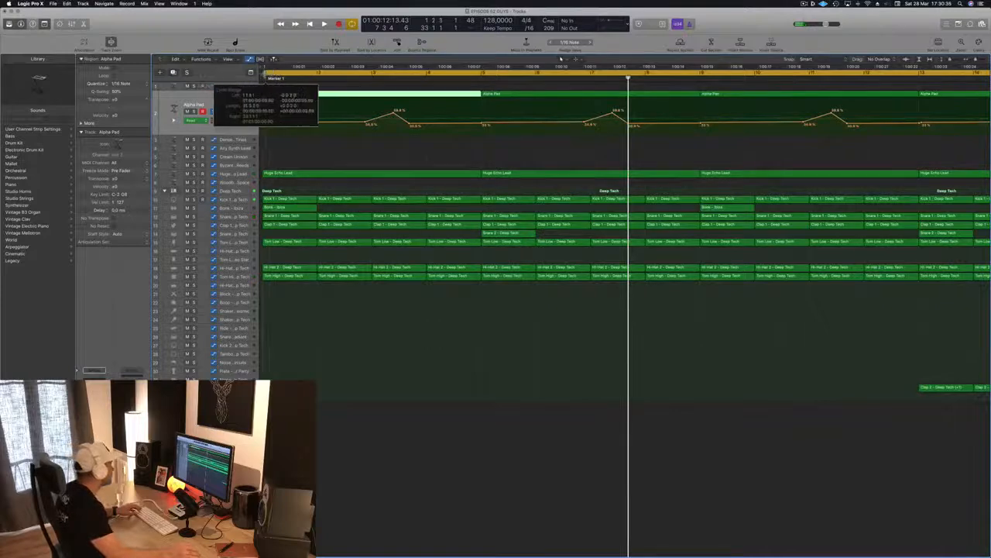
key(Return)
key(space)
Review the intro at different zoom levels and replay it from the beginning
key(super+Left)
key(super+Left)
key(super+Left)
key(super+Left)
key(super+Left)
key(super+Left)
key(super+Left)
key(super+Left)
key(super+Left)
key(super+Left)
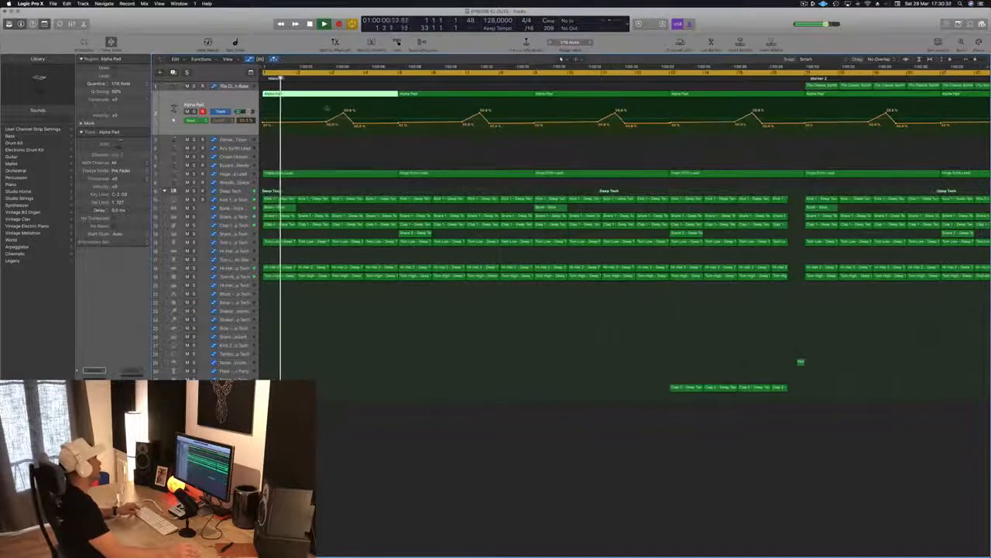
key(super+Right)
key(super+Right)
key(super+Right)
key(super+Right)
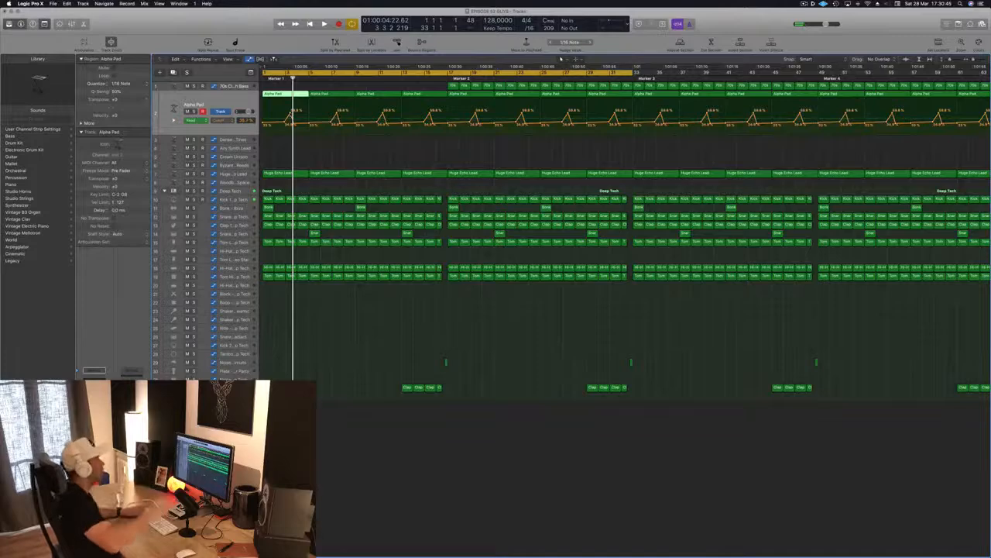
key(Return)
key(space)
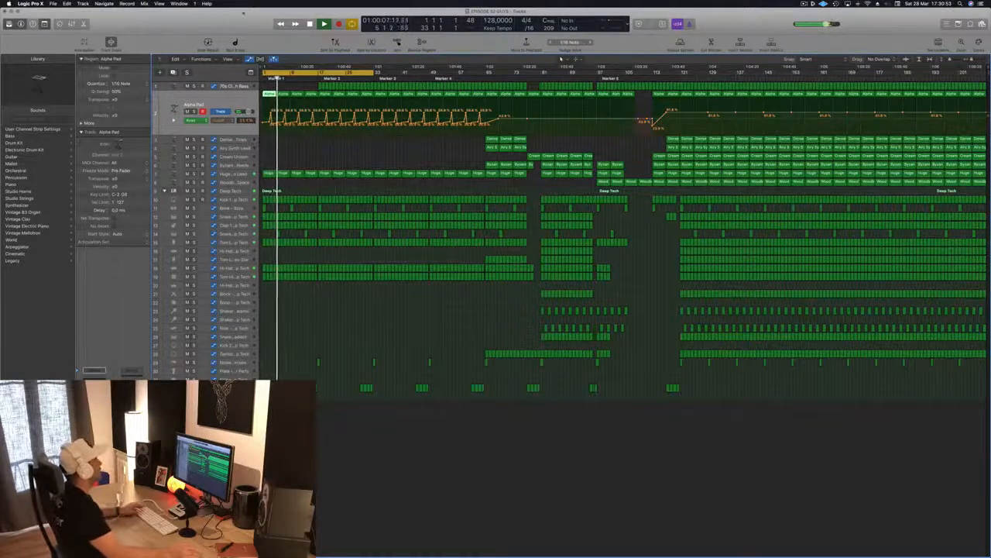
Select the Huge Echo Lead track, clear the region selection, listen to the intro, and stop playback
click(236, 176)
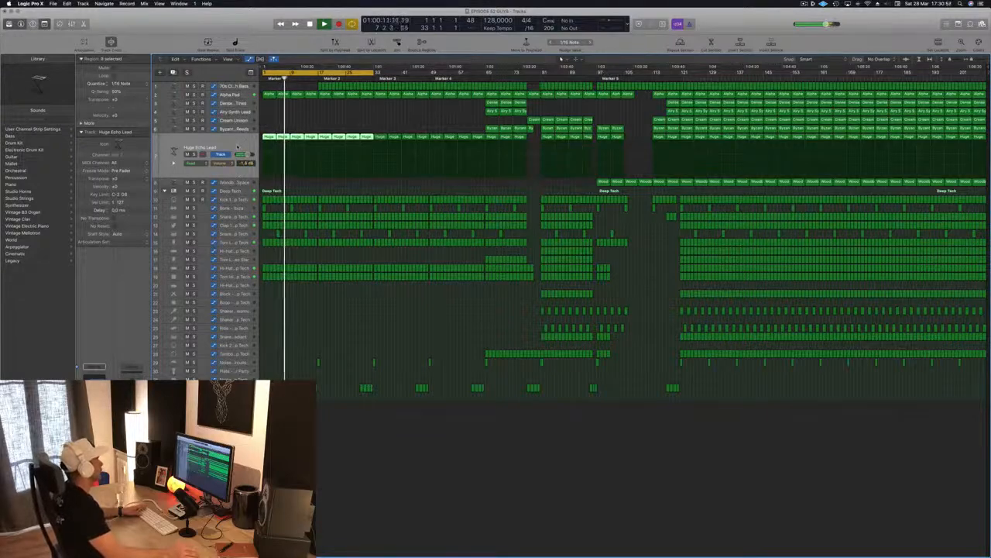
click(310, 120)
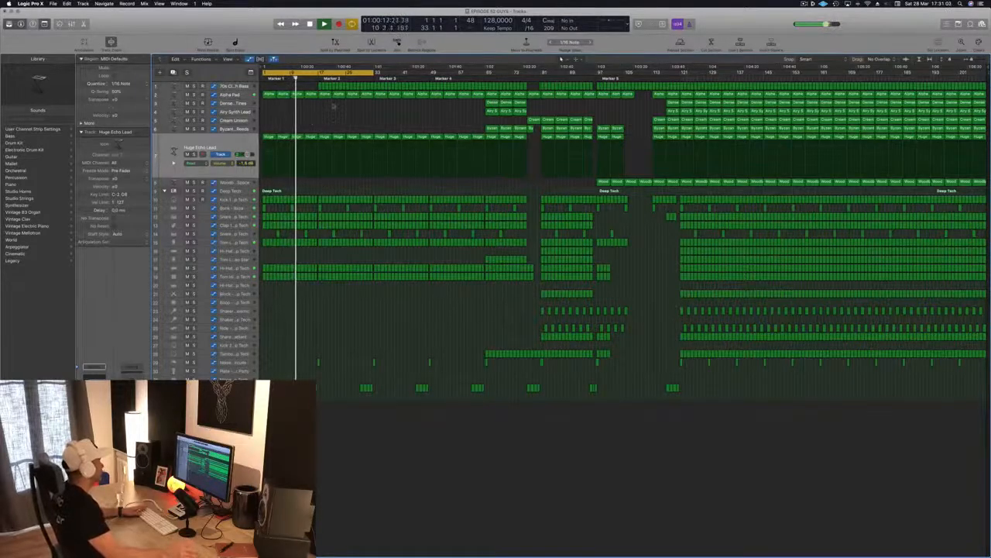
key(space)
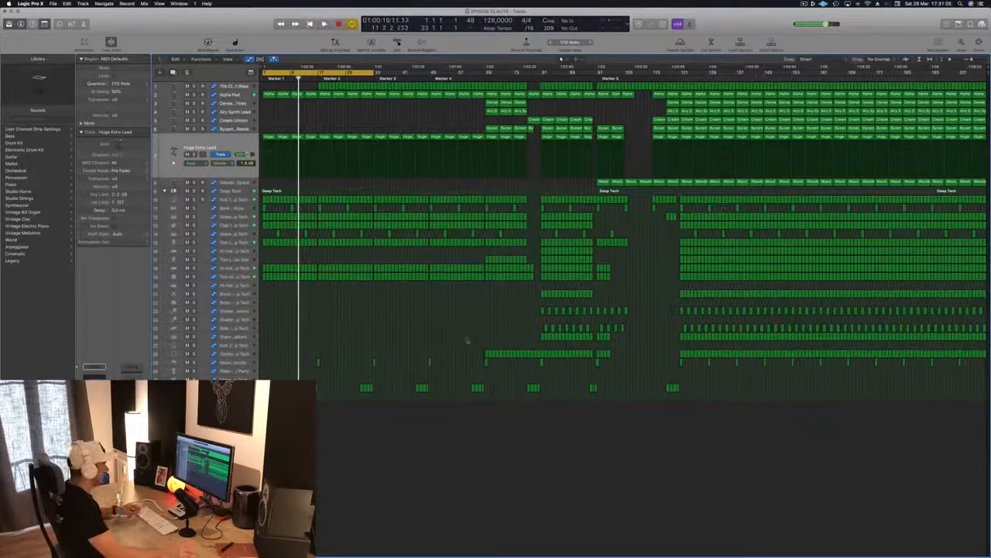
Copy the Tambourine regions between bar 65 and about bar 96 to the song start at bar 1, and play back
drag(471, 339, 586, 358)
drag(481, 349, 592, 358)
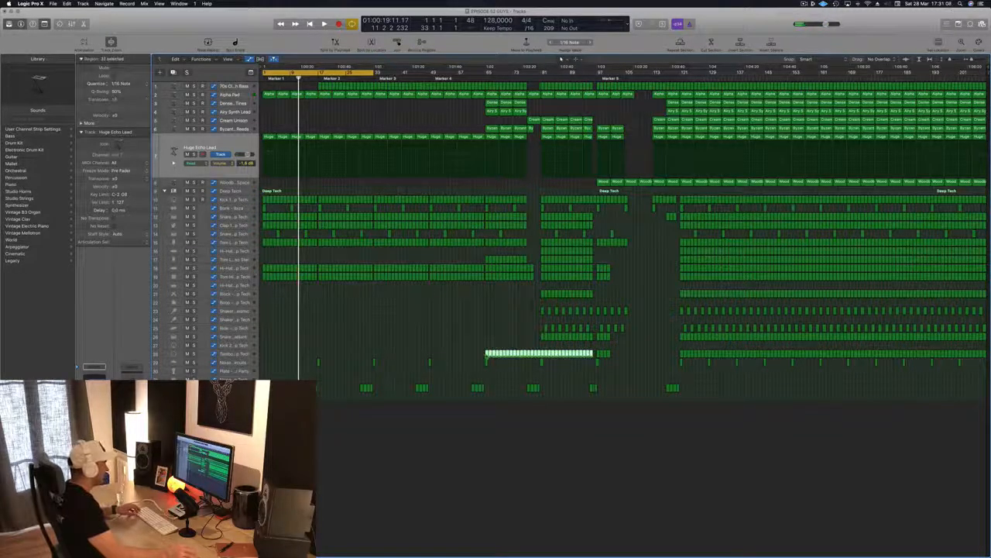
drag(486, 356, 265, 362)
key(space)
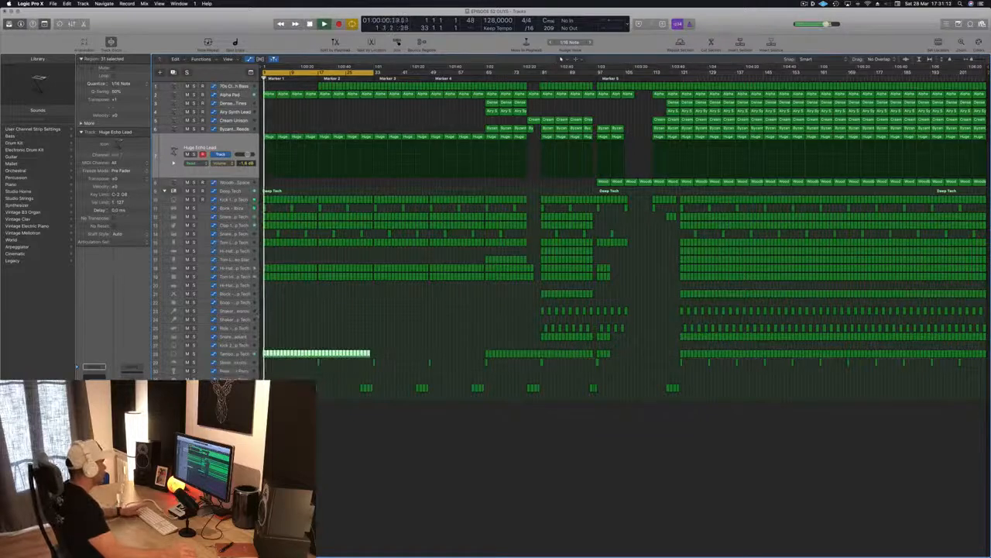
Select the Tambourine track and clear the region selection while listening to the copied part in the intro
click(207, 353)
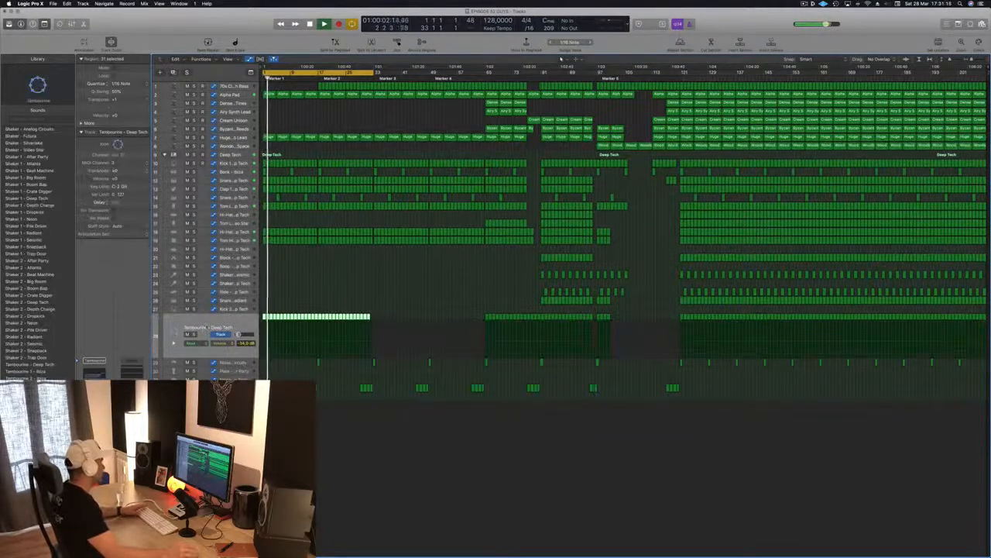
click(281, 292)
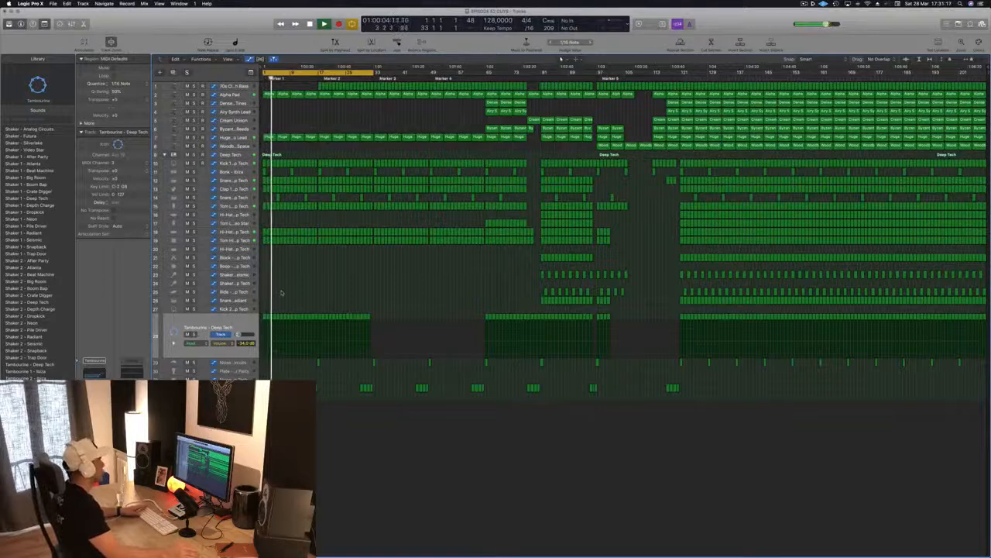
key(super+Right)
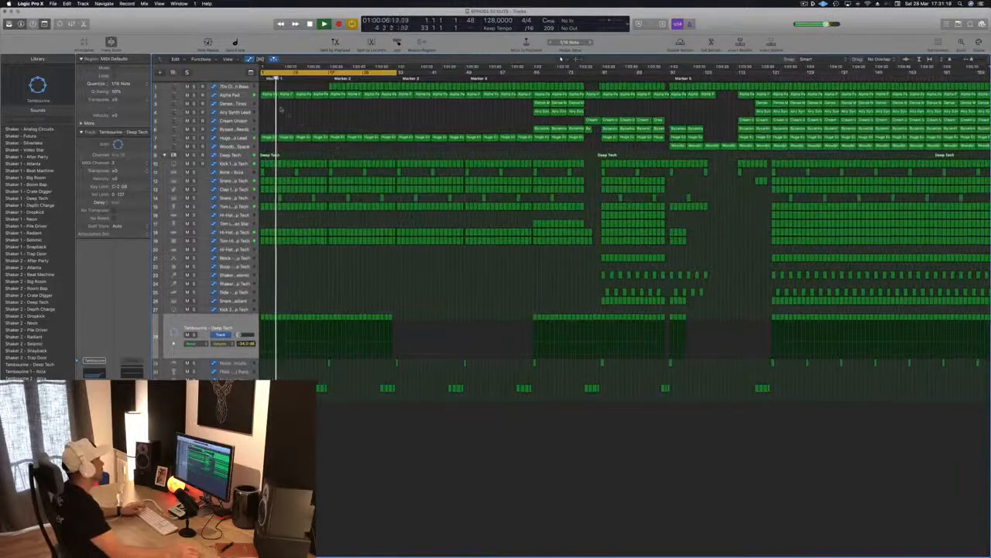
Delete the four Alpha Pad regions between bar 1 and bar 17 while replaying the intro
key(Return)
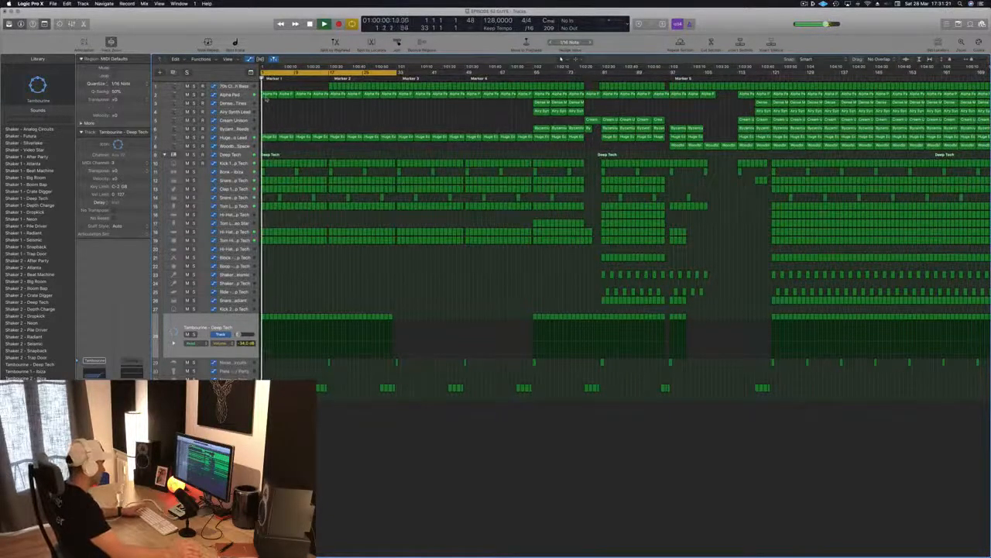
click(265, 96)
drag(269, 106, 314, 97)
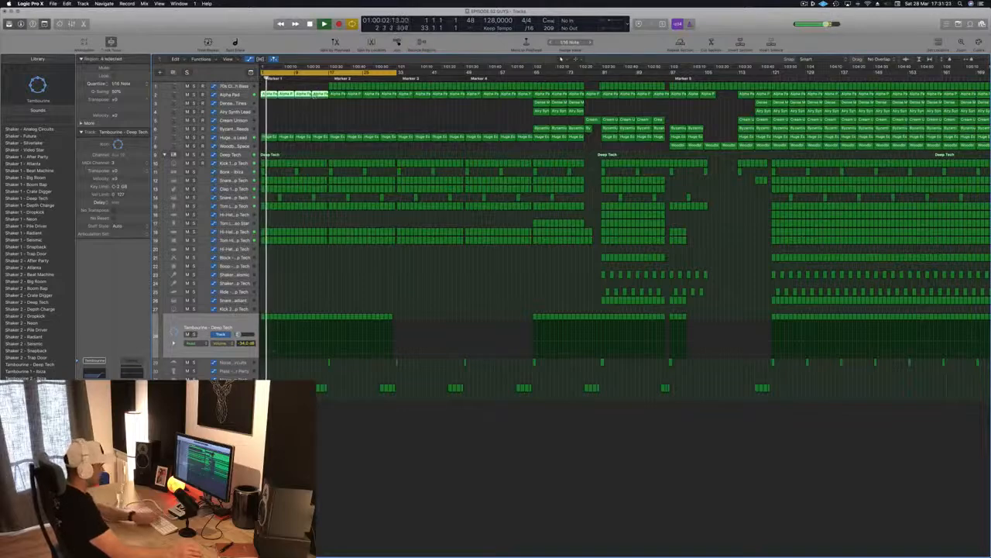
key(Delete)
key(space)
Select the Huge Echo Lead track while listening to the intro
click(242, 138)
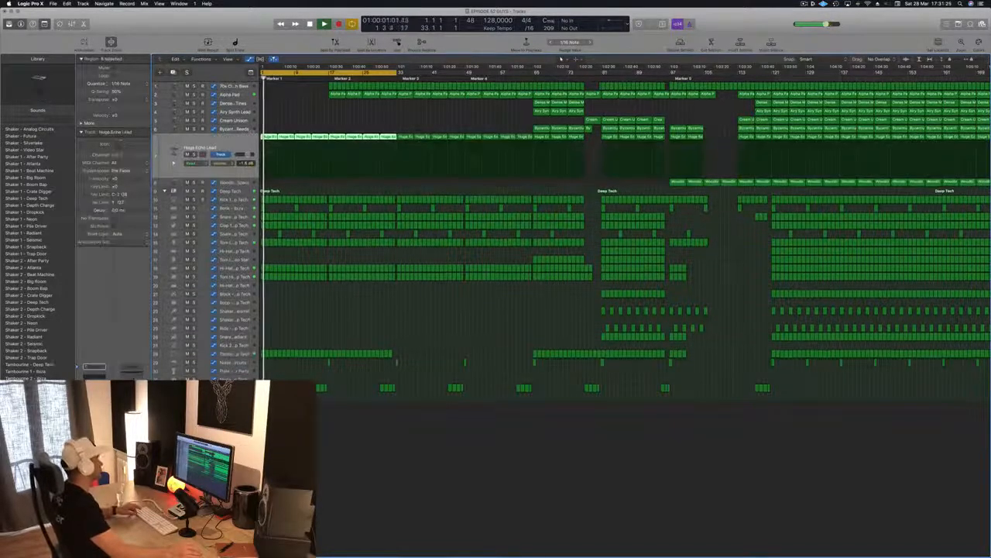
scroll(275, 115, down, 3)
scroll(275, 115, up, 4)
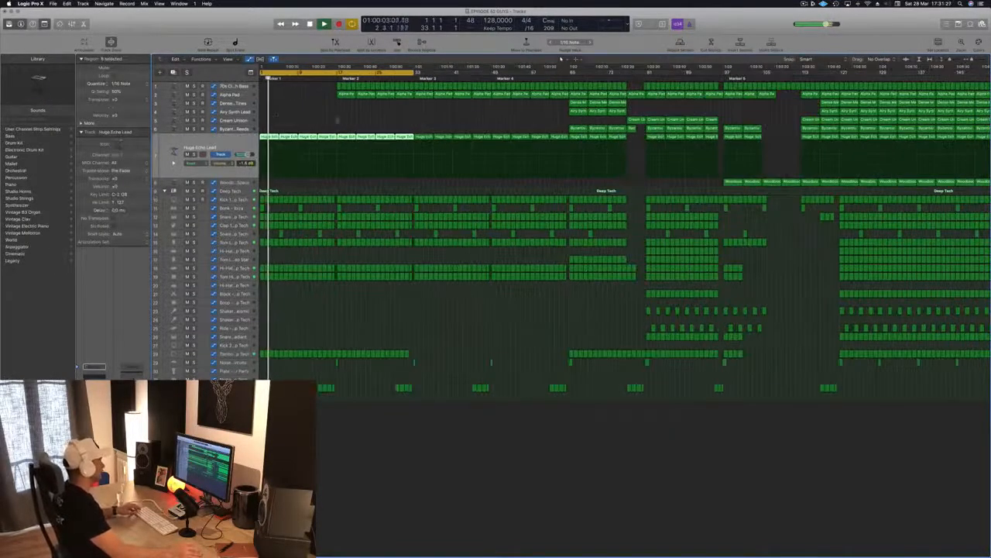
Try a copy of the four Clap regions before bar 17 earlier in the intro, listen to it, and remove the copy
drag(313, 395, 329, 388)
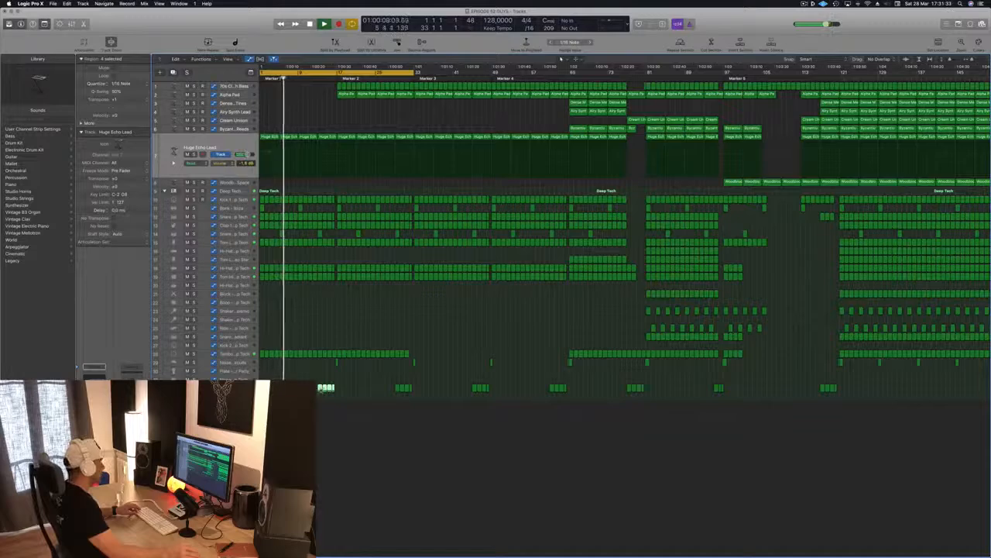
drag(320, 389, 303, 390)
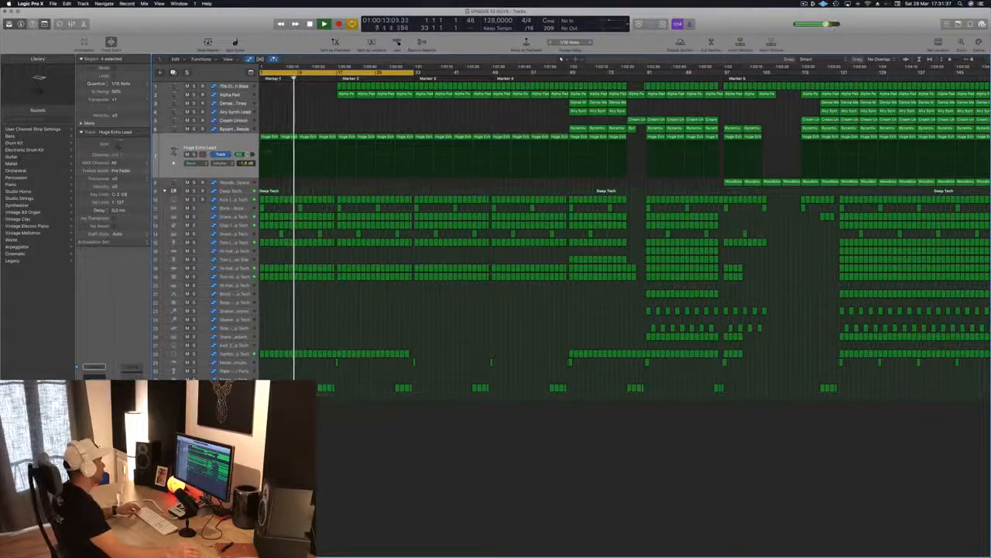
click(274, 76)
key(super+Left)
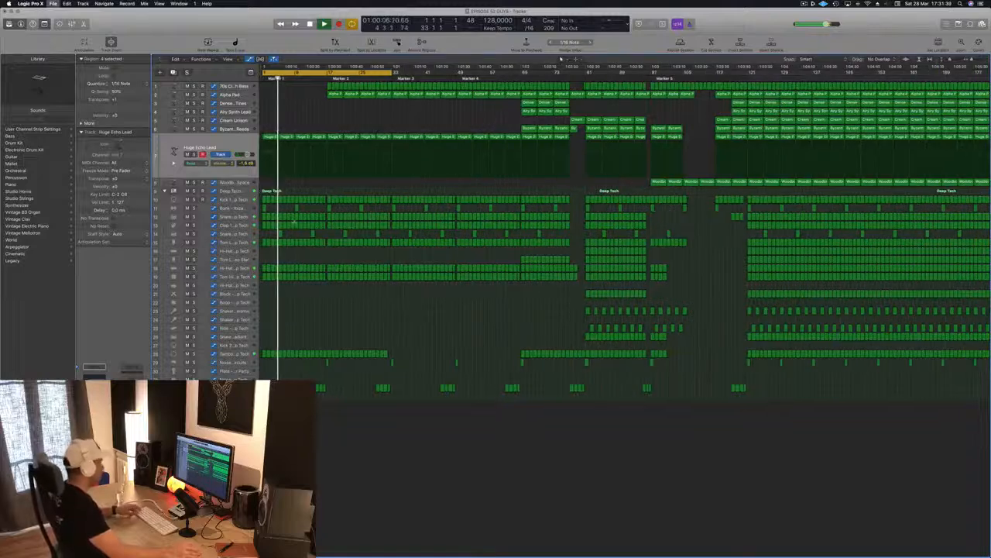
key(super+Right)
key(super+Right)
key(super+Right)
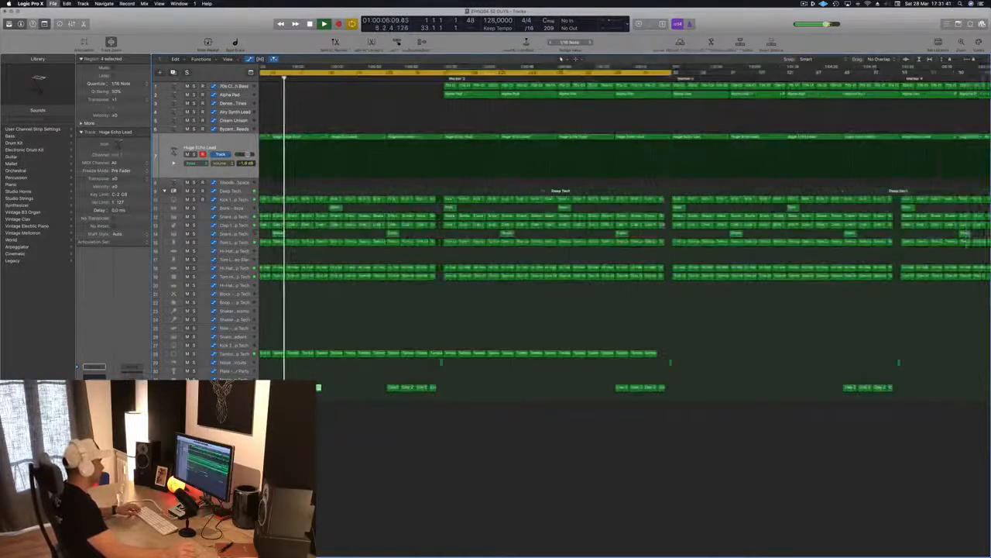
key(Delete)
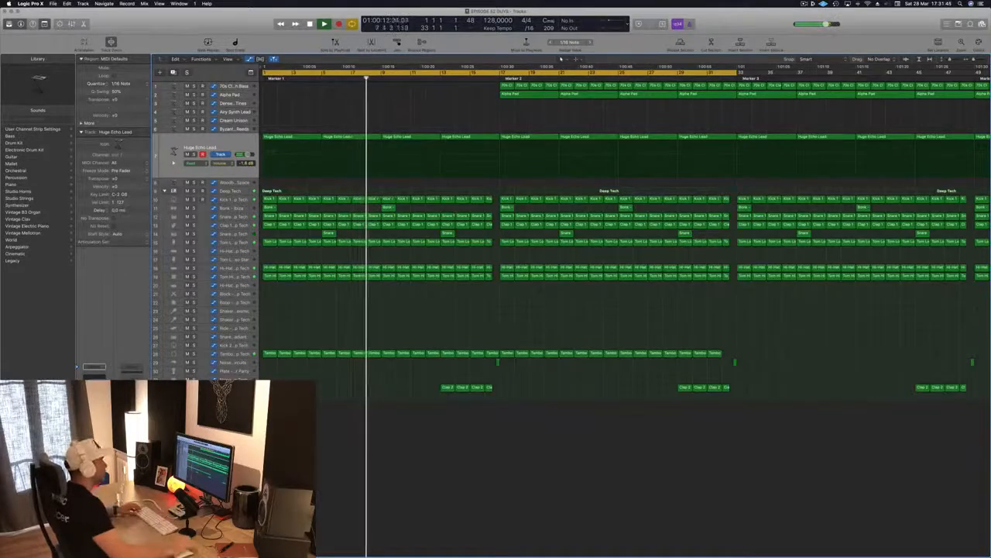
Review the intro at different zoom levels, stop playback, and restart it from the beginning
key(super+Left)
key(super+Left)
key(super+Left)
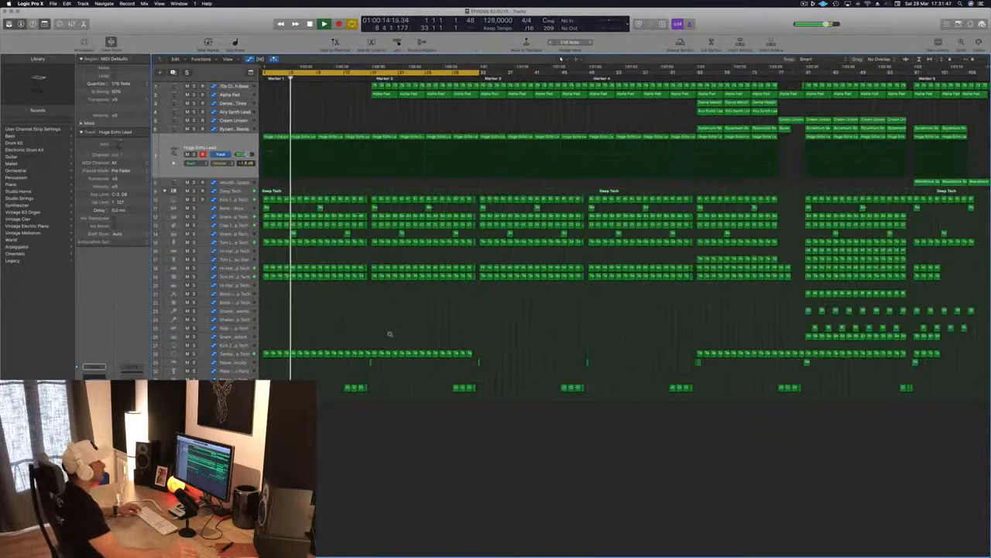
key(super+Right)
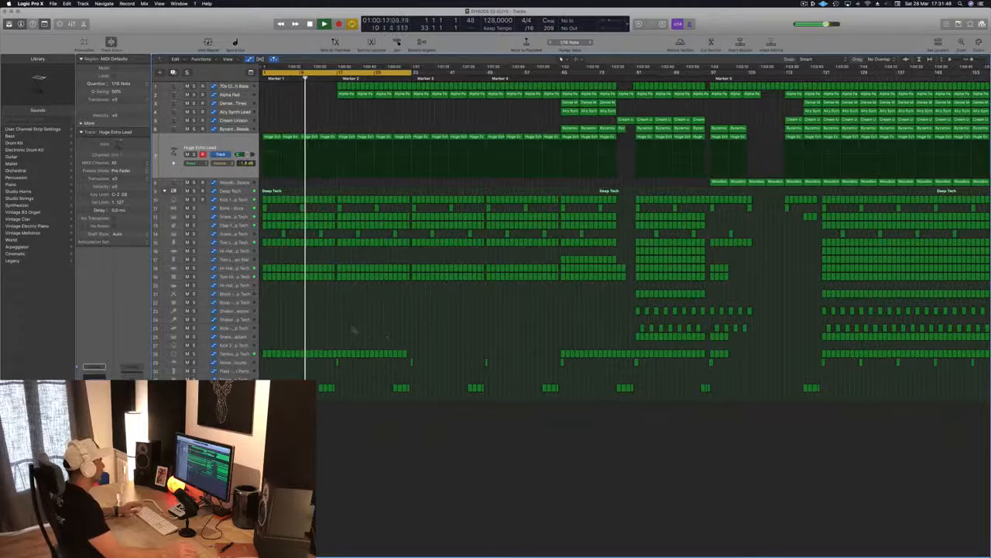
key(space)
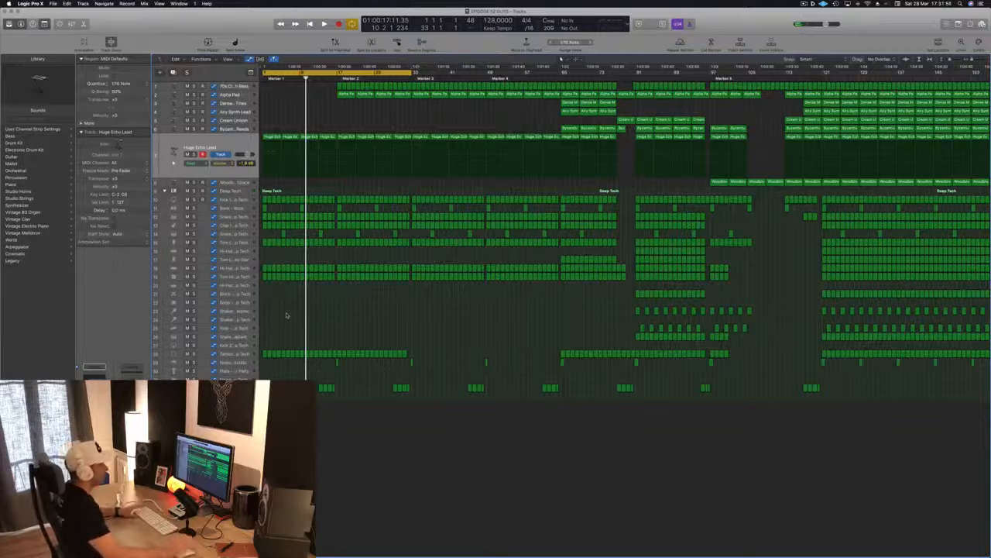
key(Return)
key(space)
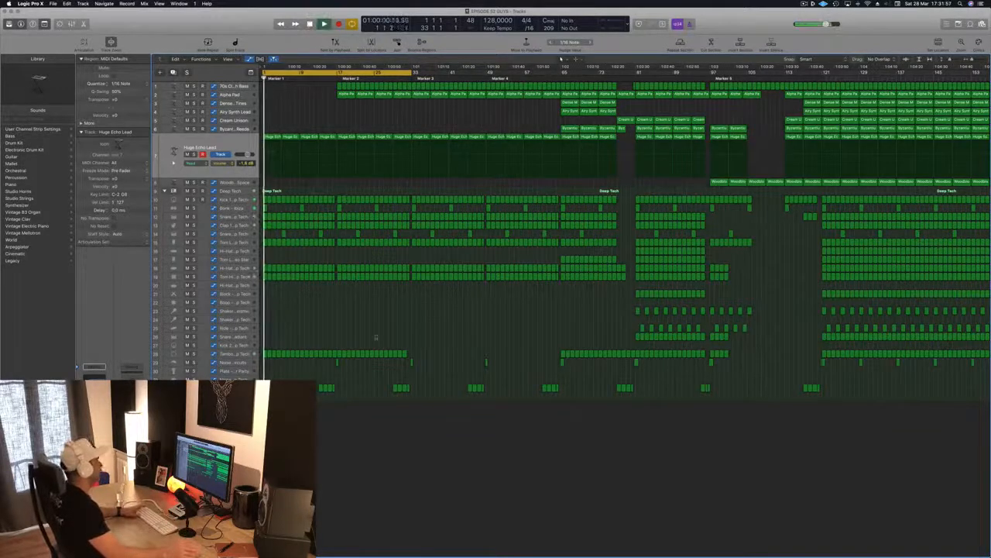
Delete the 70s Classic Synth Bass regions between bar 17 and bar 33
scroll(308, 101, up, 5)
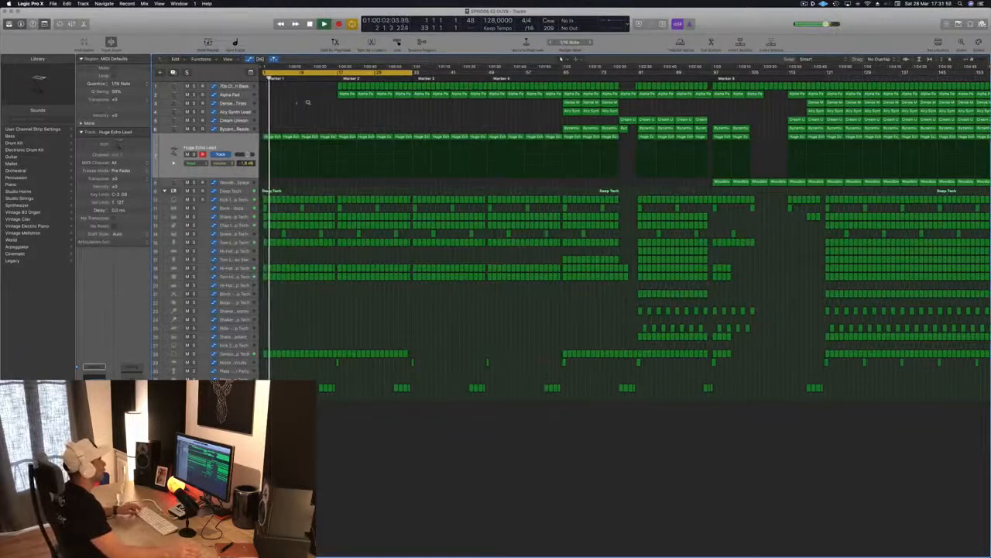
scroll(314, 101, down, 2)
click(385, 86)
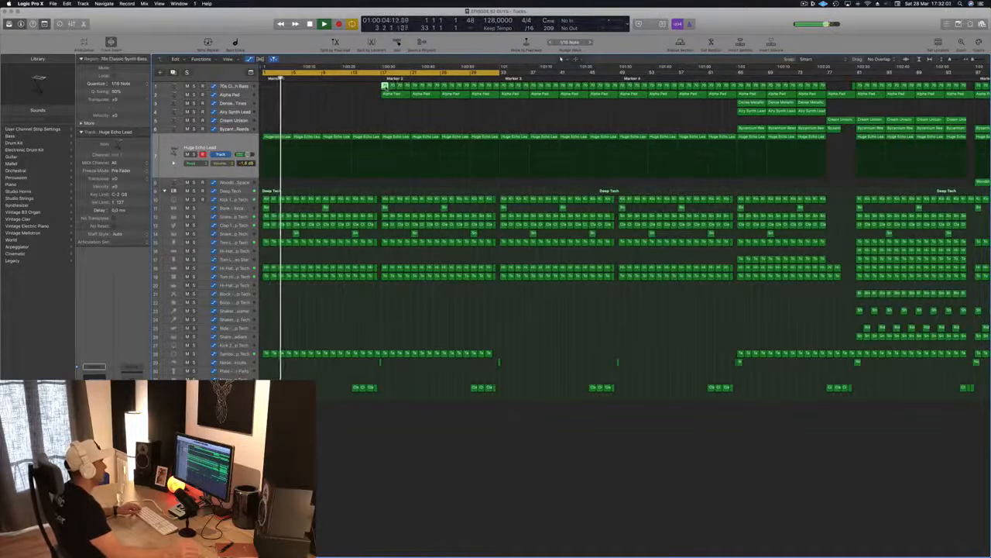
drag(360, 96, 500, 83)
key(Delete)
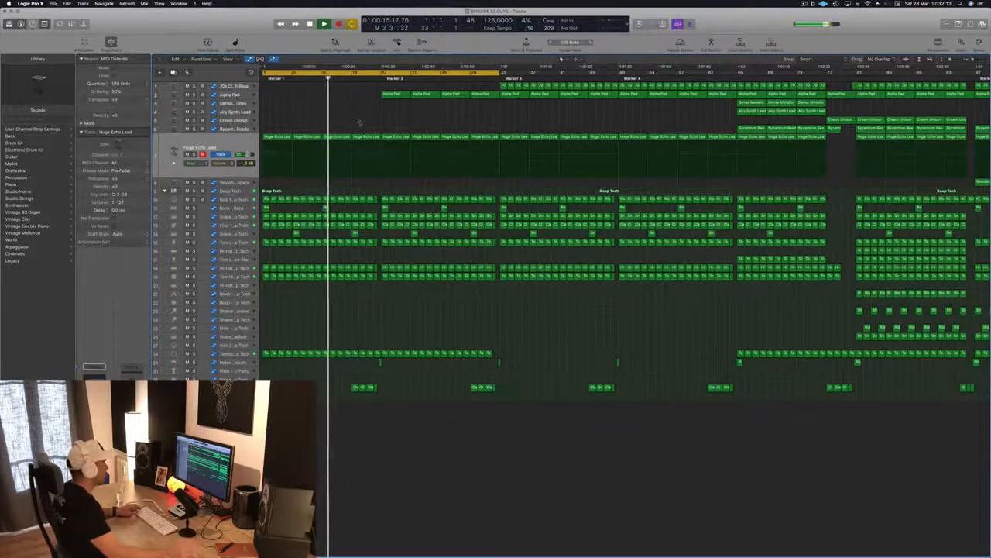
Delete the four Clap 2 regions between bar 13 and bar 17
key(super+Left)
scroll(340, 238, up, 3)
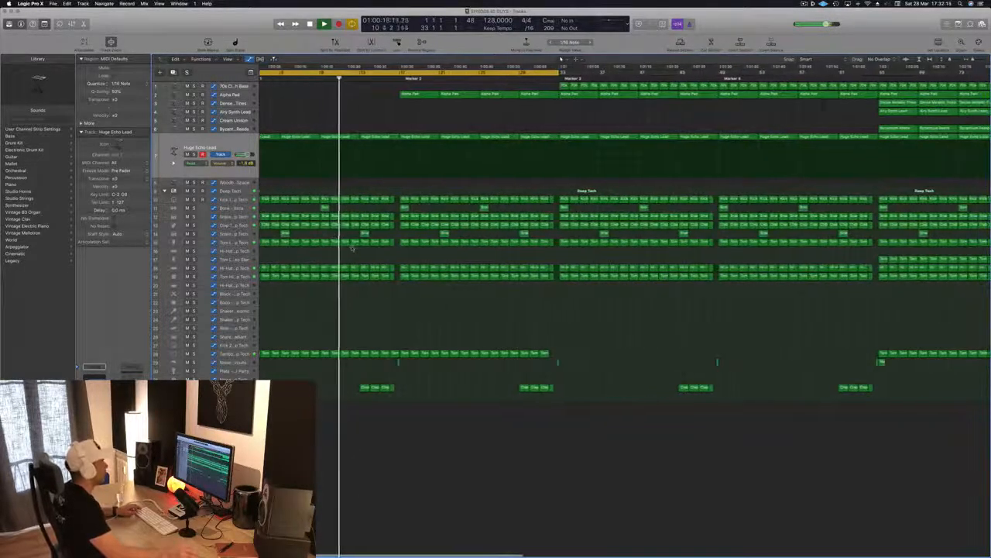
scroll(351, 247, down, 1)
click(376, 388)
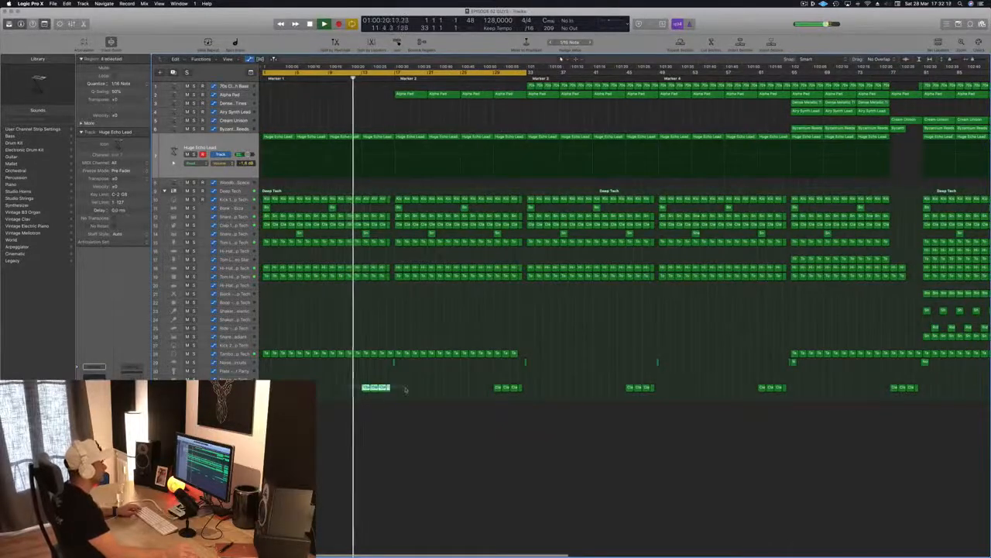
key(Delete)
Listen to the intro and compare it with the low tom track muted and unmuted
scroll(392, 292, up, 4)
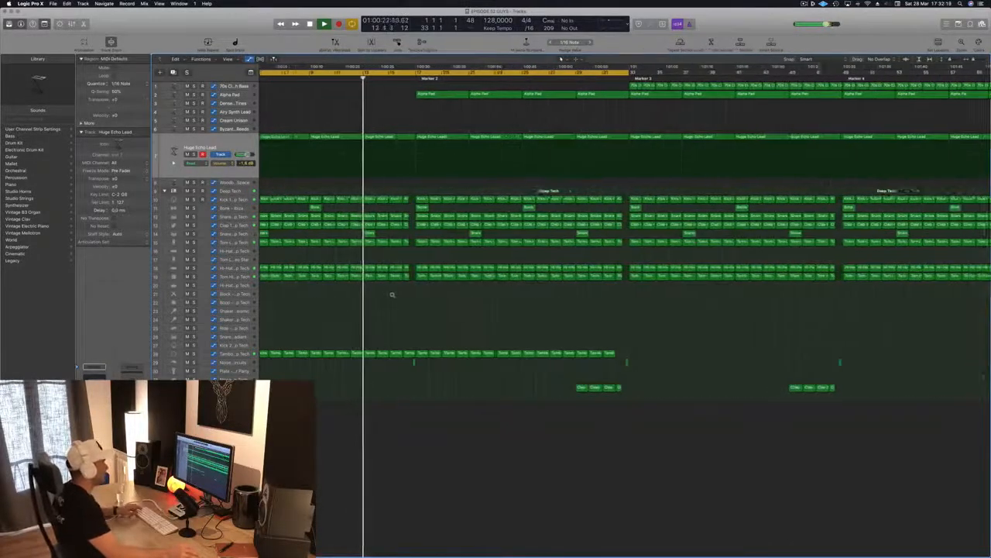
scroll(422, 300, left, 3)
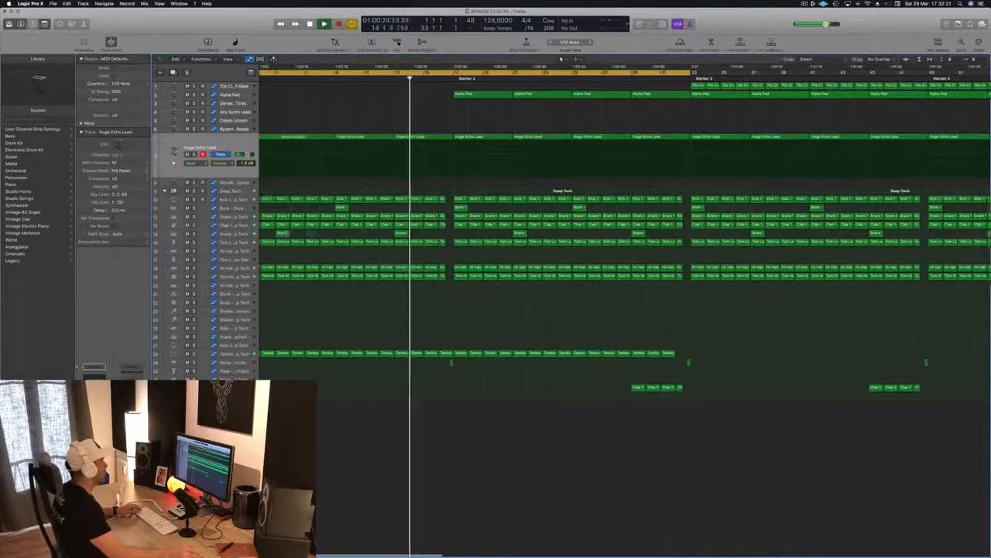
scroll(345, 229, down, 1)
scroll(345, 229, down, 3)
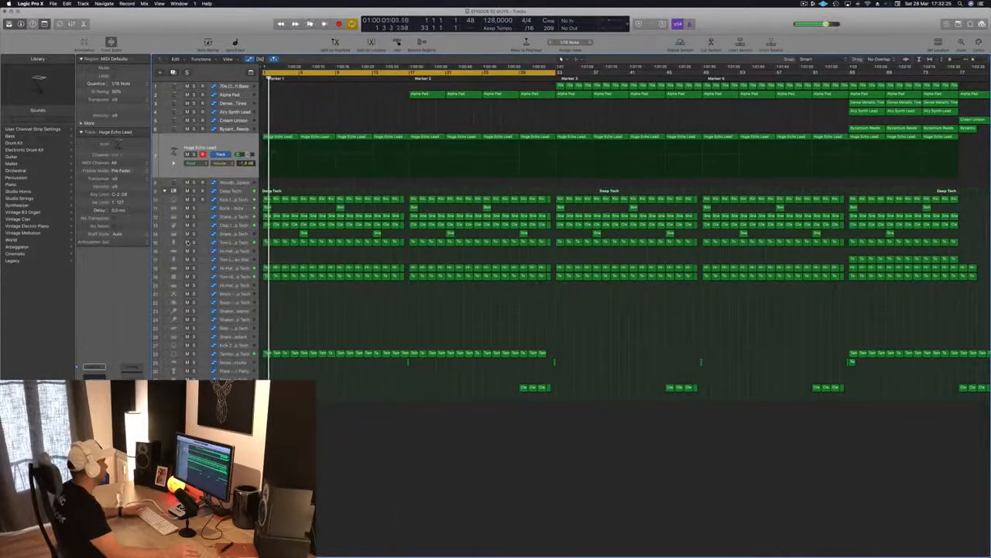
click(186, 242)
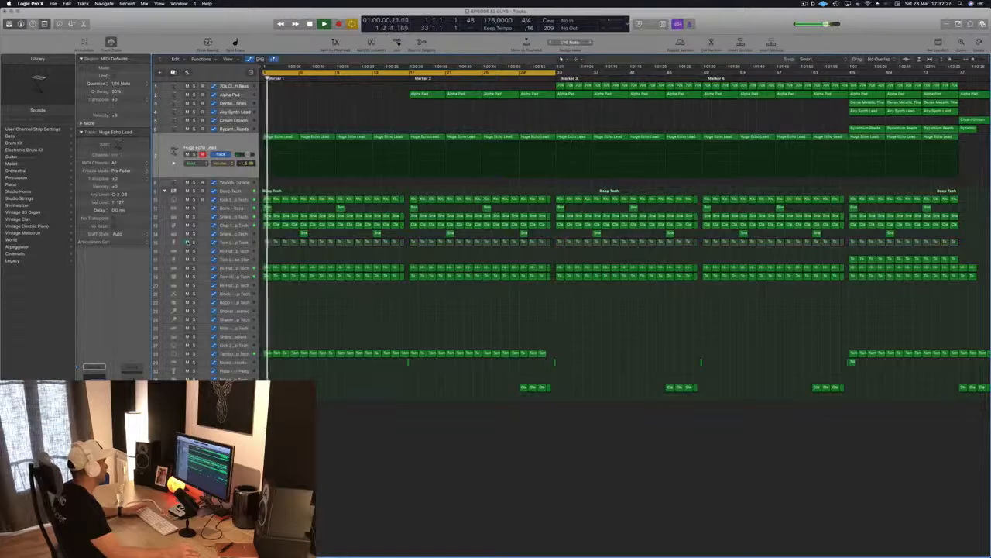
click(186, 242)
Audition the high tom and low tom tracks one at a time in solo, and turn solo off again
click(193, 277)
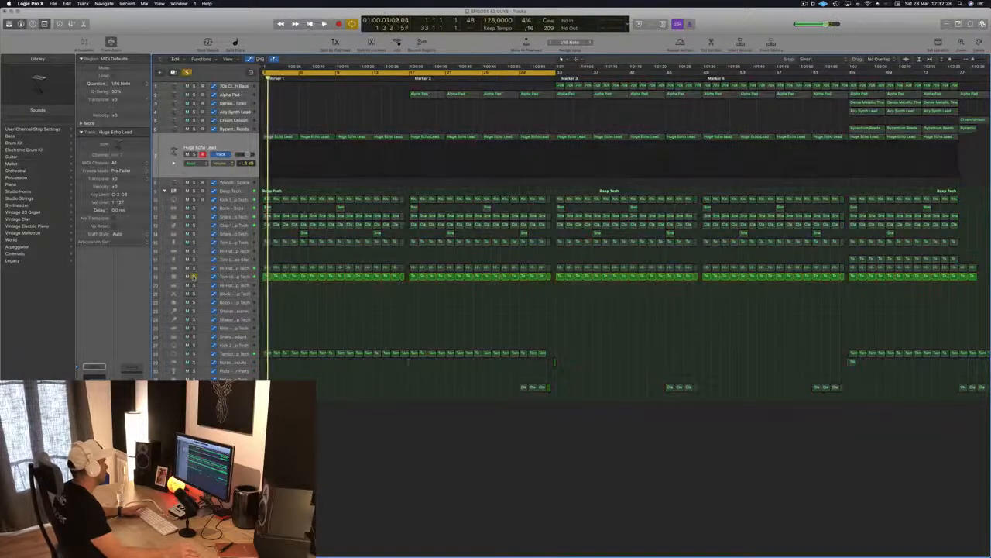
click(194, 277)
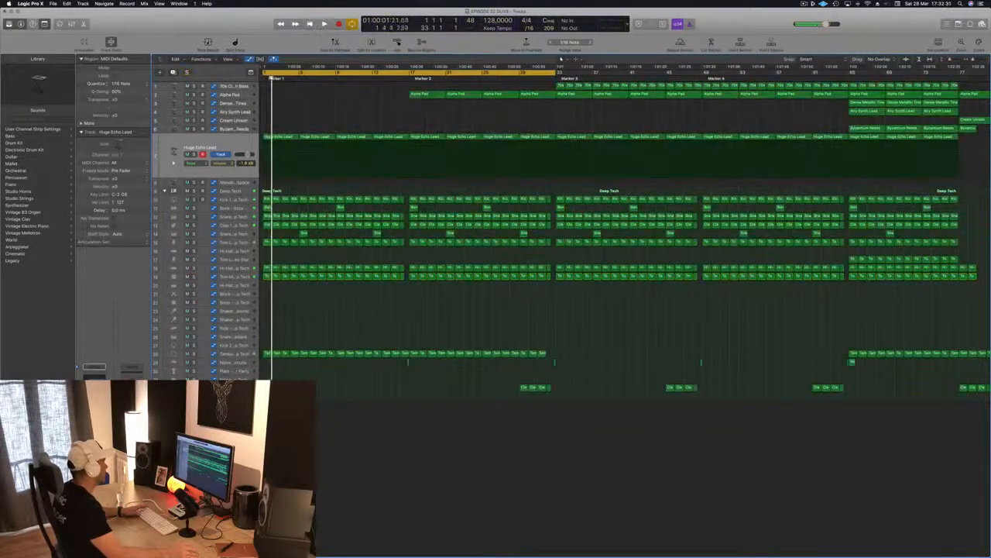
click(194, 241)
key(space)
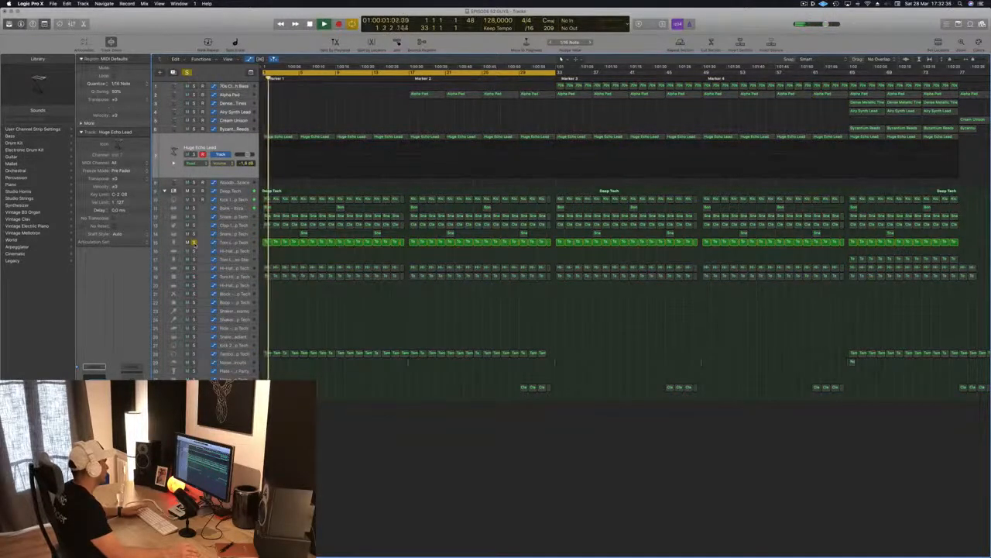
click(194, 242)
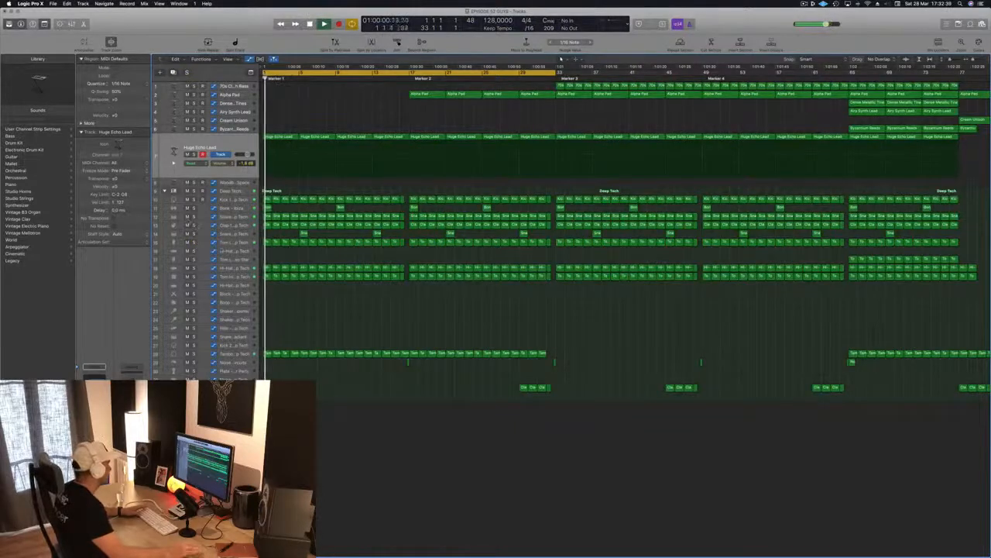
Delete the Bonk - Ibiza regions at bar 1 and bar 9
click(232, 207)
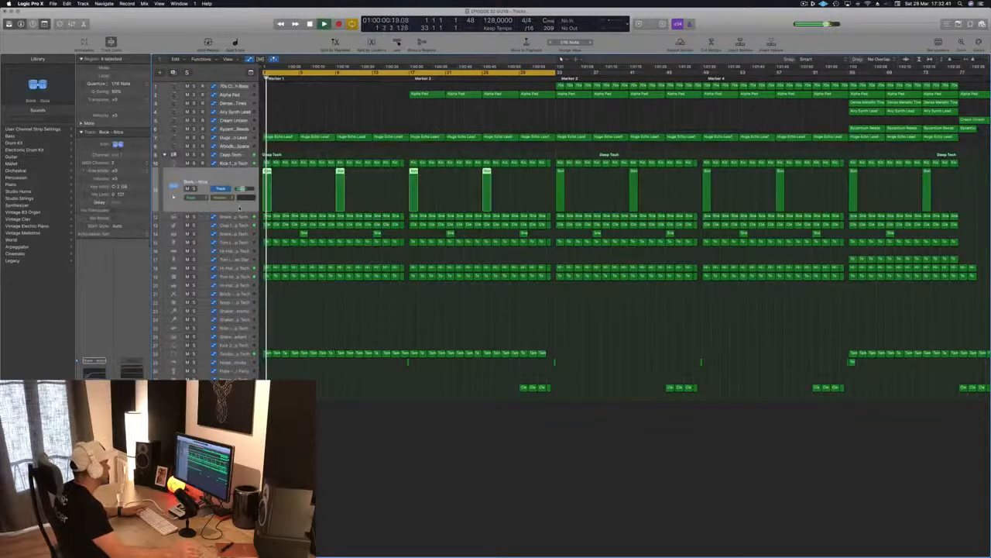
click(375, 187)
drag(373, 188, 265, 194)
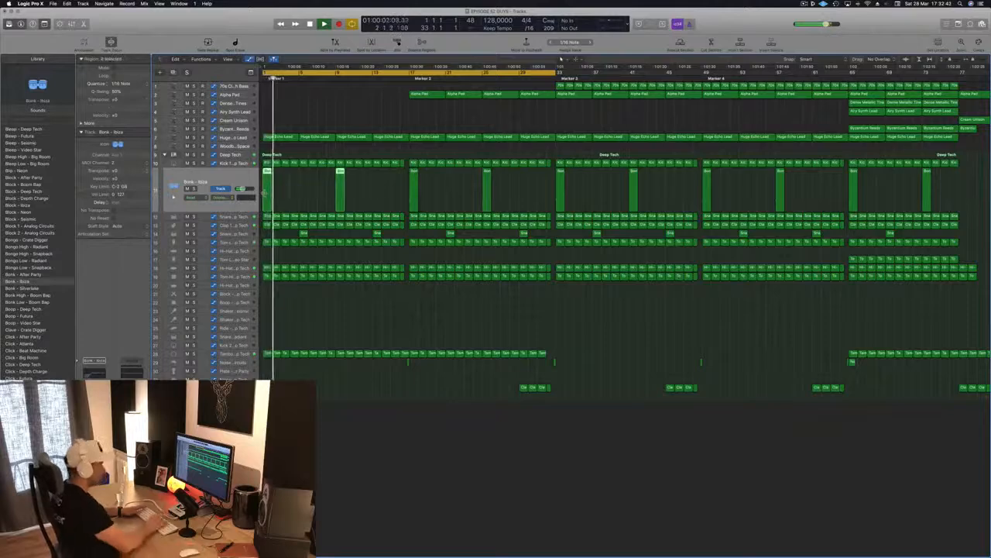
key(Delete)
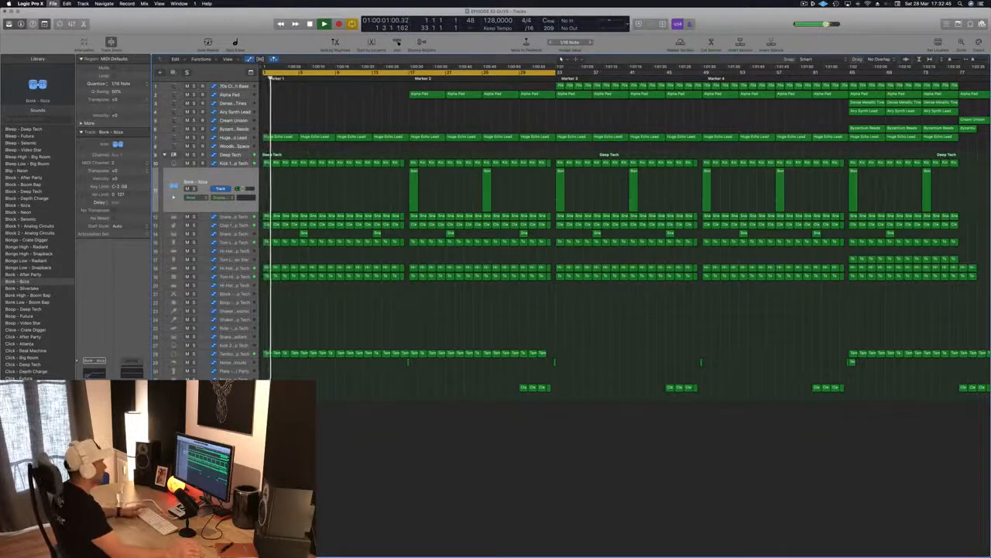
Copy the noise sweep region just before bar 17 to the song start at bar 1
key(super+Left)
key(super+Left)
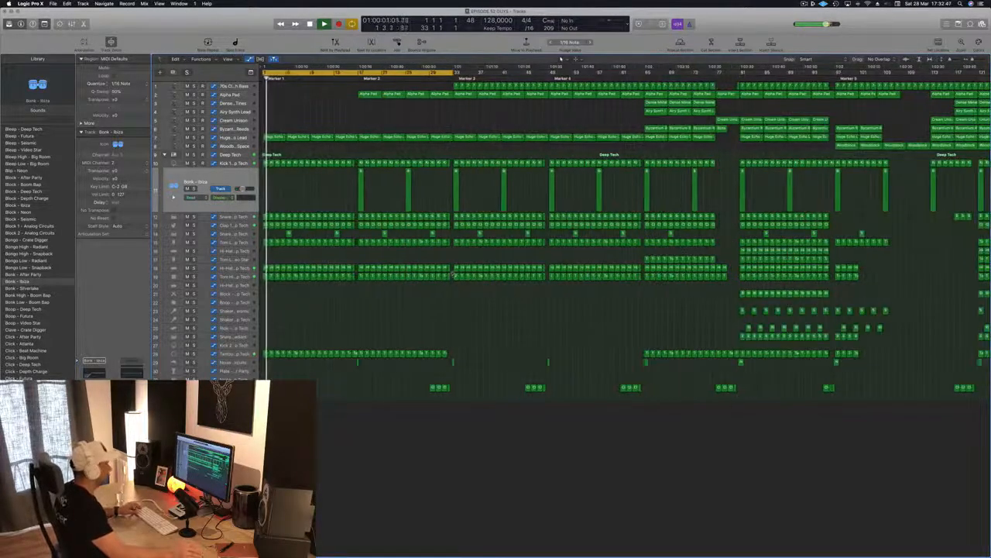
key(super+Left)
key(super+Left)
key(super+Left)
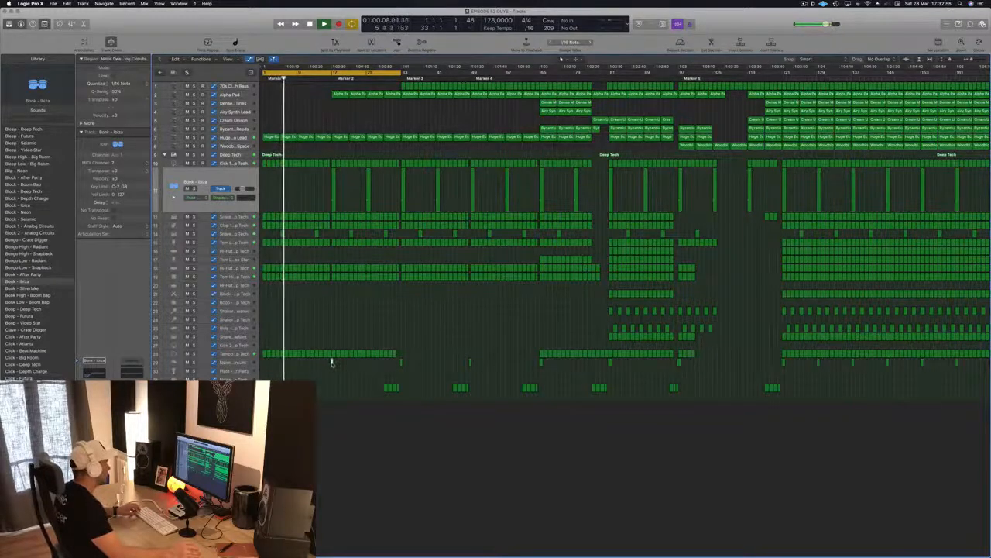
drag(294, 367, 264, 367)
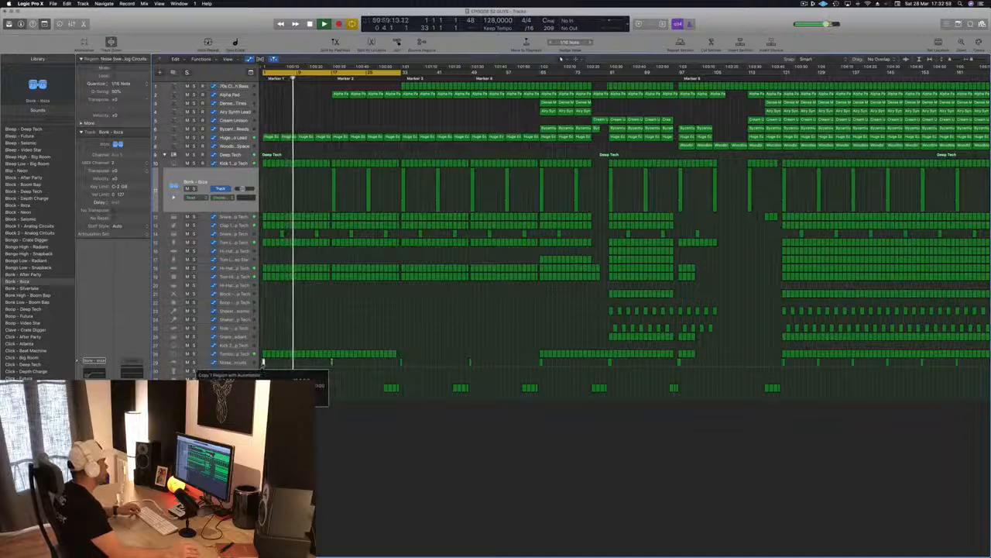
drag(265, 367, 263, 362)
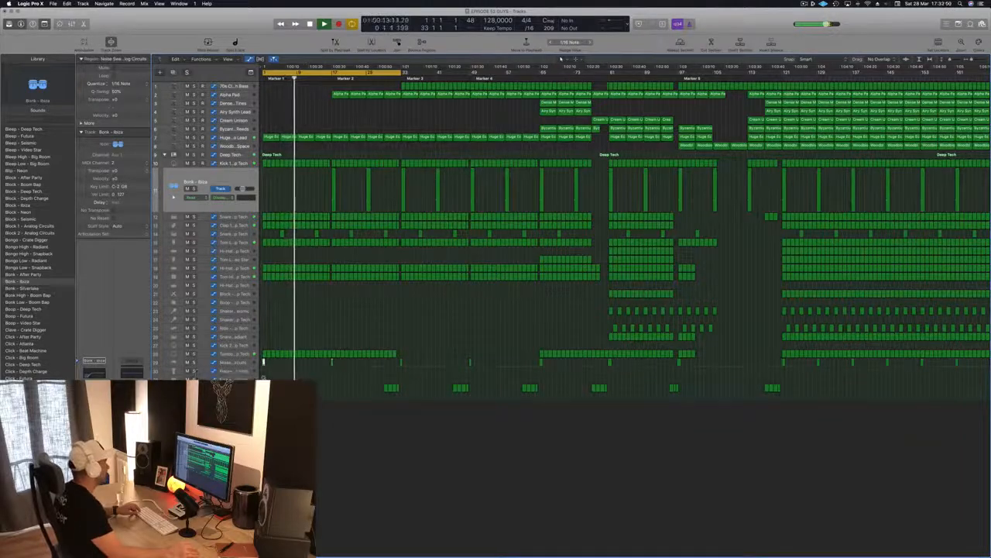
Inspect the noise sweep copy at the song start at different zoom levels and replay the intro
key(super+Right)
key(super+Right)
key(super+Right)
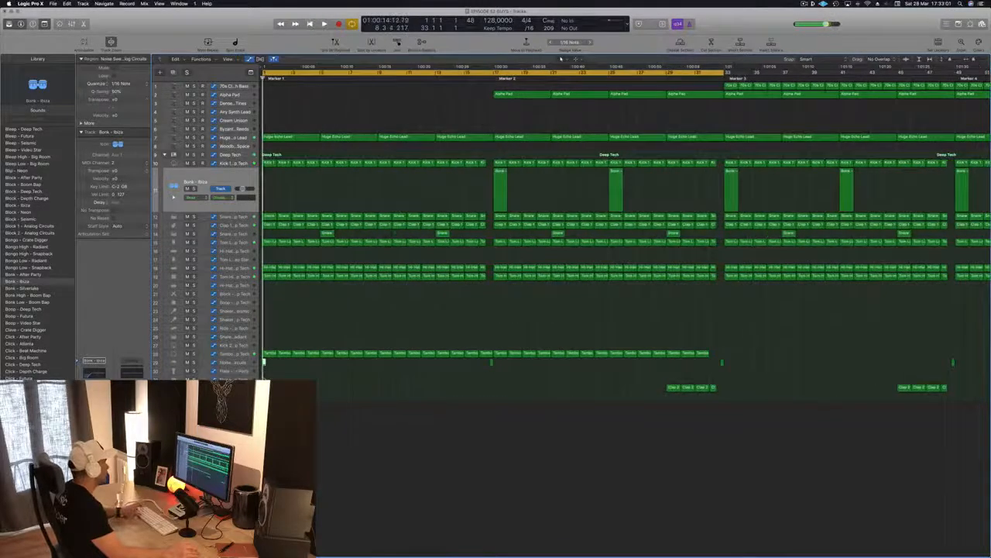
key(super+Left)
key(super+Left)
key(super+Left)
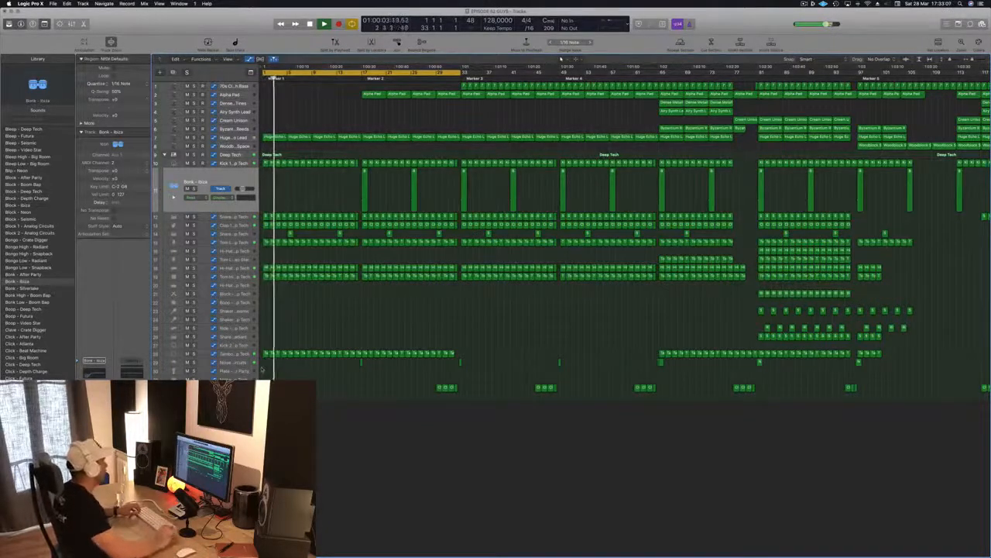
Copy the first Clap 2 region to a new track below it at the song start and delete the copy's notes
key(super+Left)
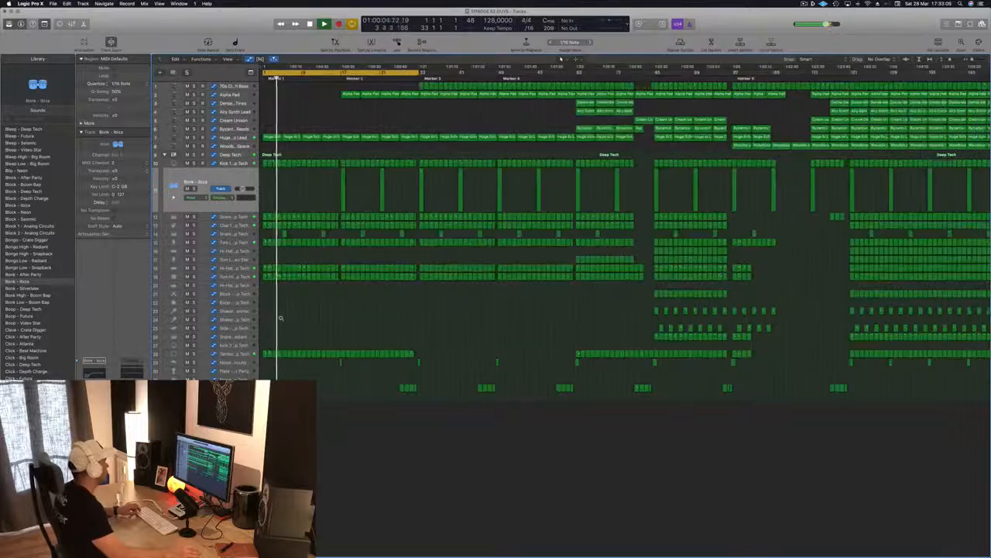
key(super+Left)
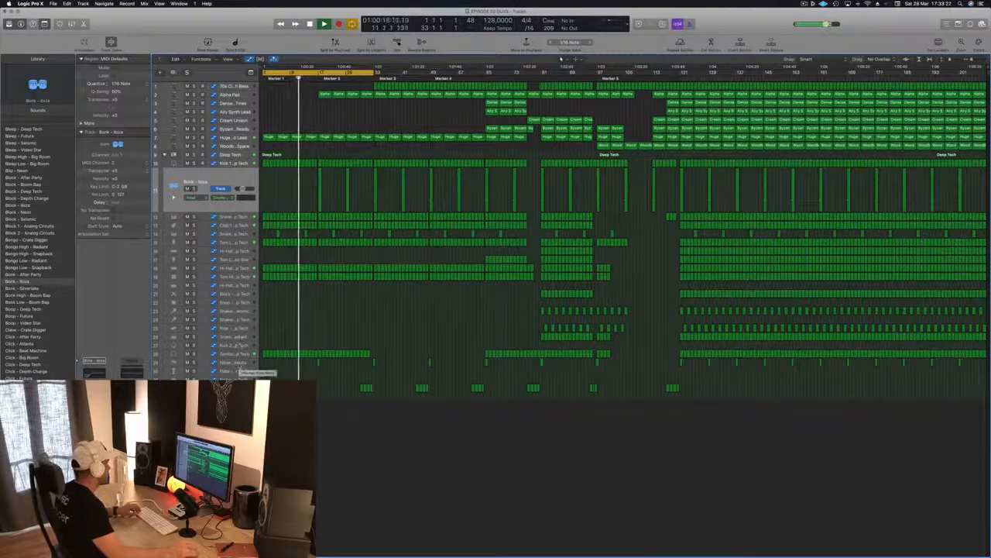
click(362, 387)
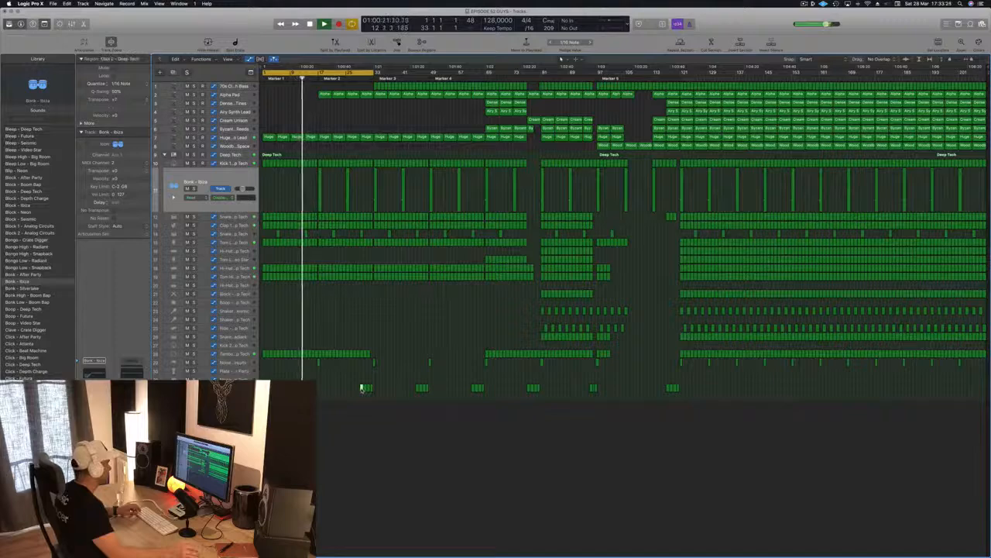
drag(362, 389, 254, 398)
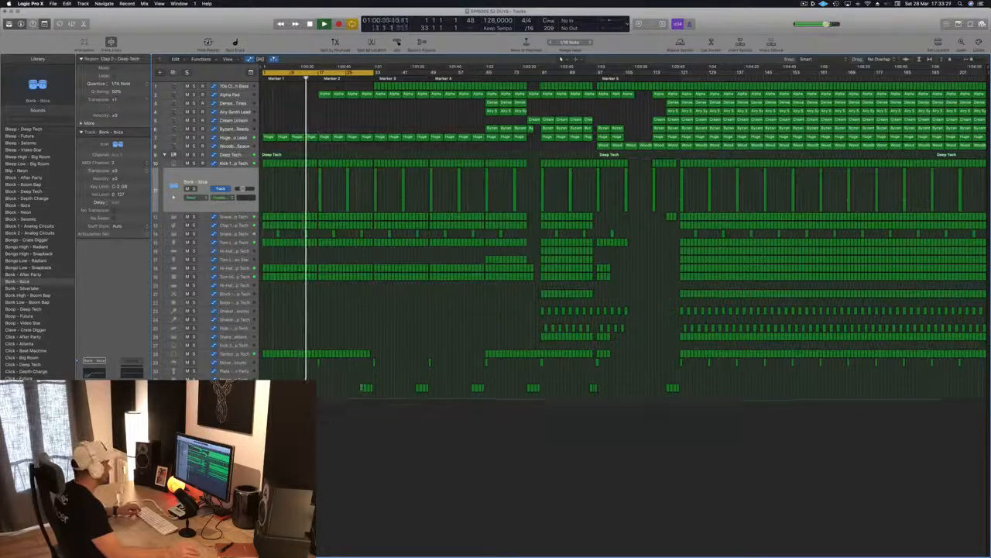
double_click(264, 396)
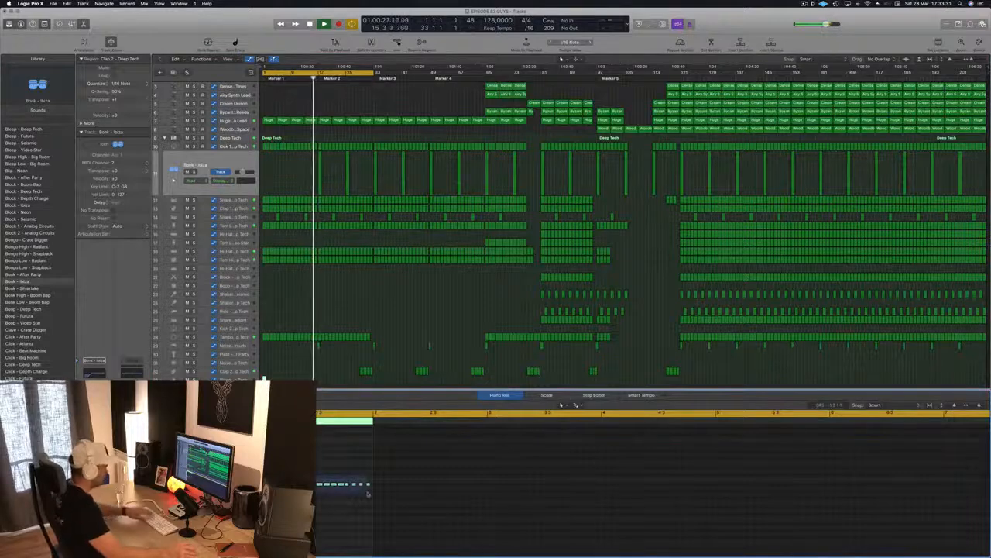
key(Delete)
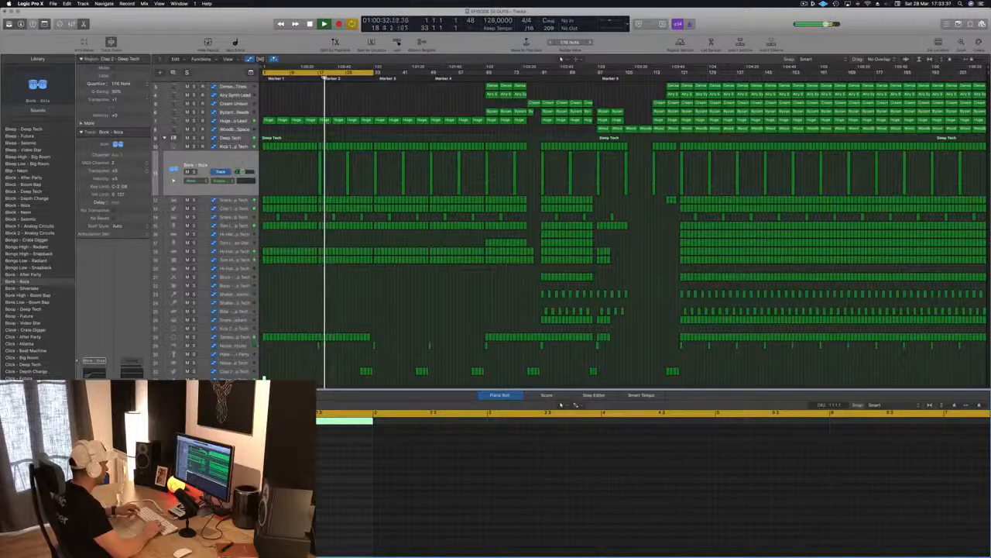
Select the new Bleep - Deep Tech track below Clap 2 and play the song start
key(Return)
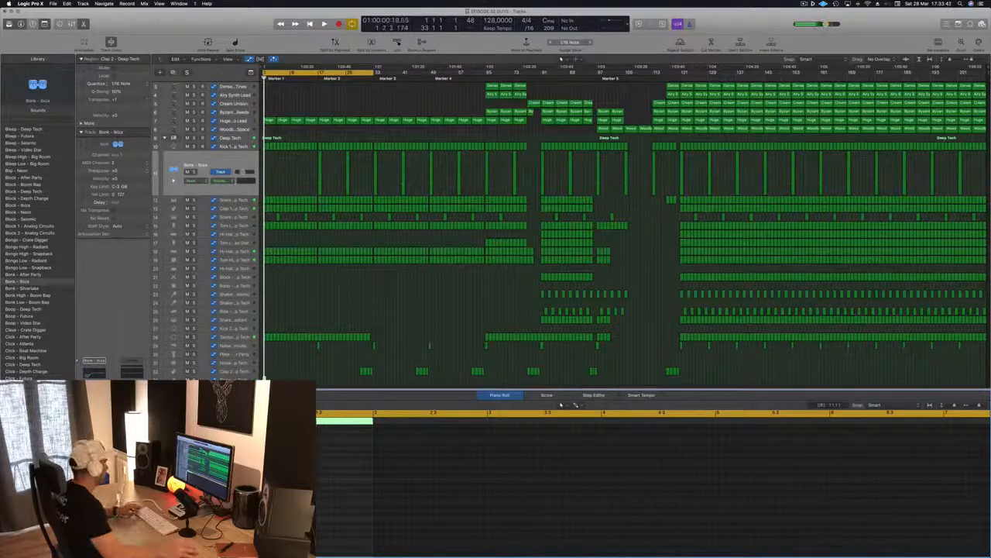
click(242, 378)
key(space)
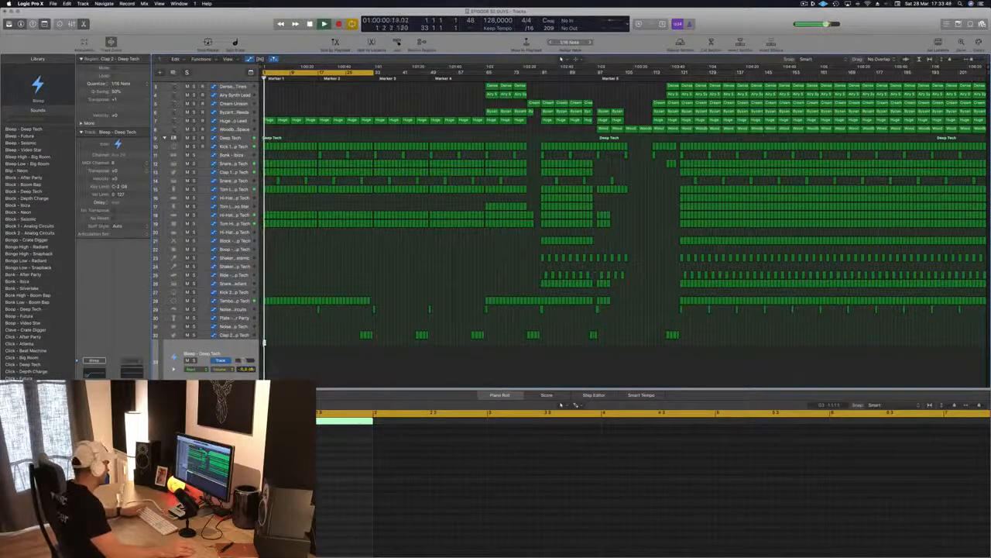
key(space)
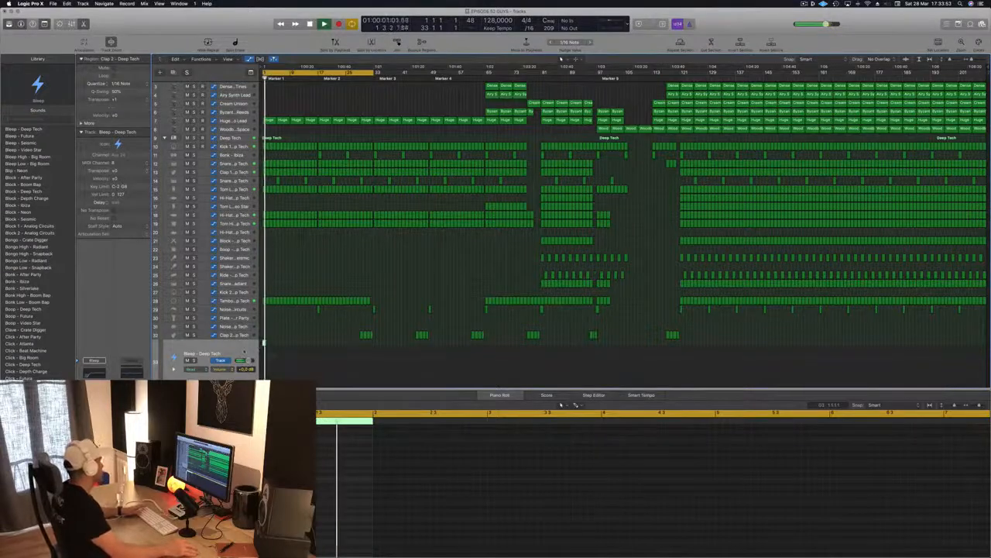
key(space)
Audition the Noise - Big Room, Deep Tech and Future sounds on the new track and load Noise - Dropkick
scroll(34, 248, down, 6)
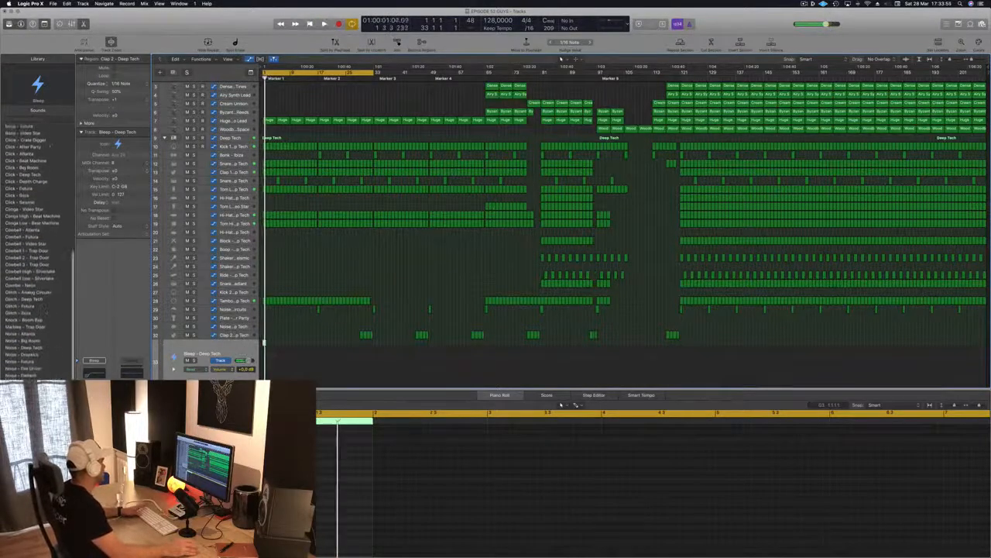
scroll(34, 331, down, 1)
click(25, 333)
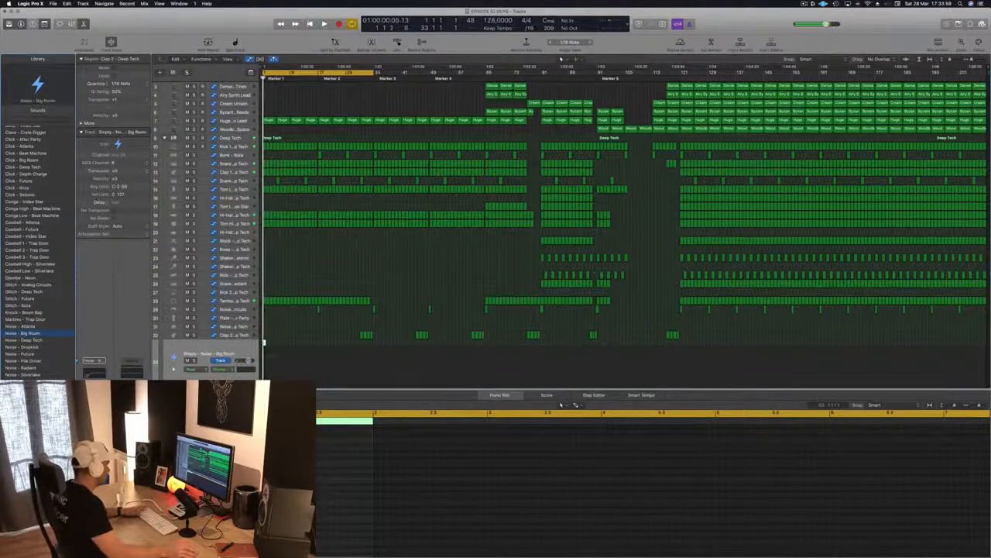
drag(264, 482, 317, 485)
click(16, 340)
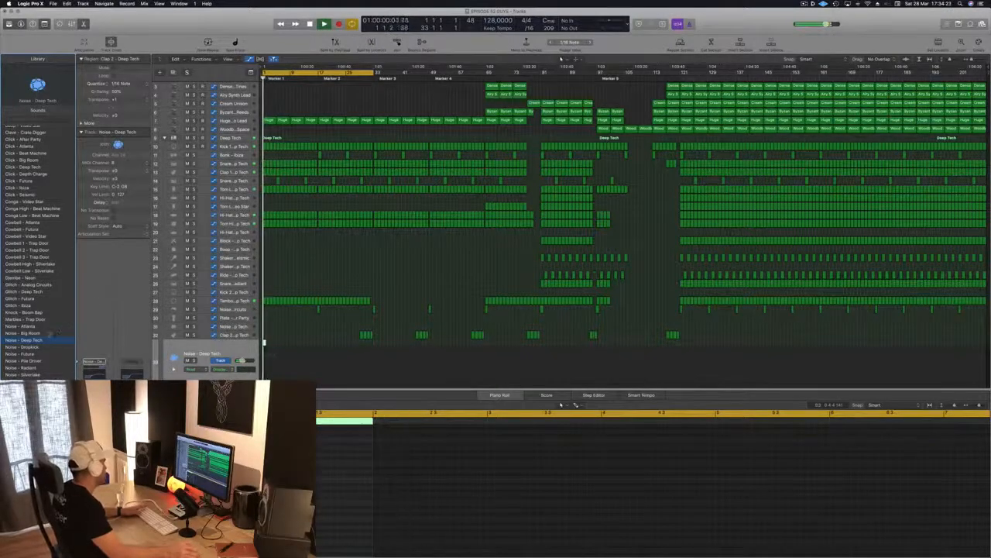
key(Down)
key(Down)
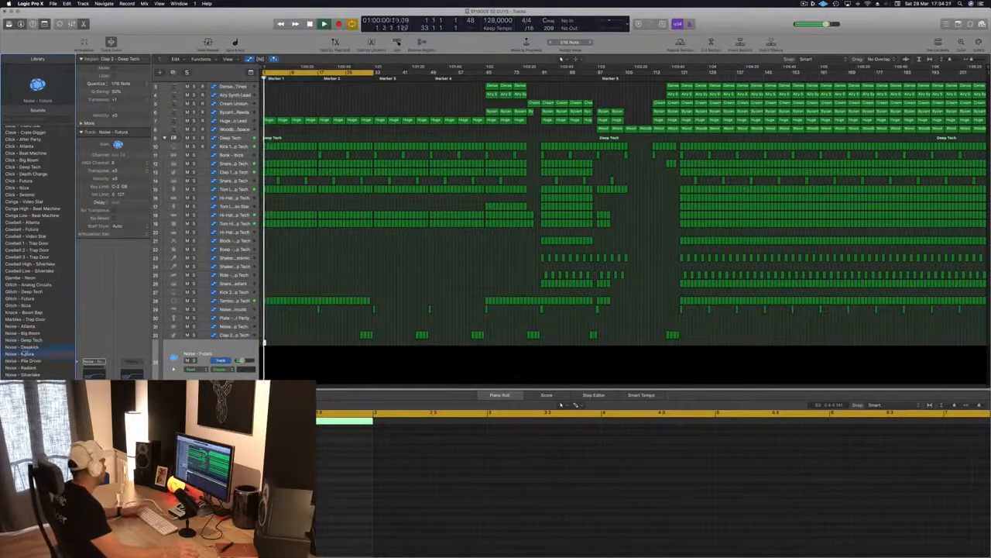
key(Up)
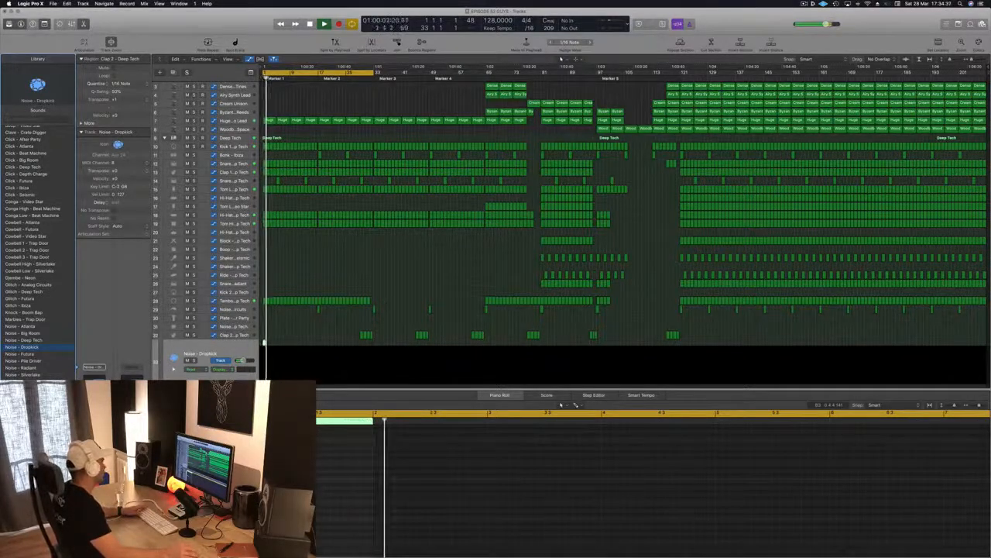
Open the Compressor on the Noise - Dropkick channel and set its side chain to Bus 13 (Kick 1 - Deep Tech)
key(v)
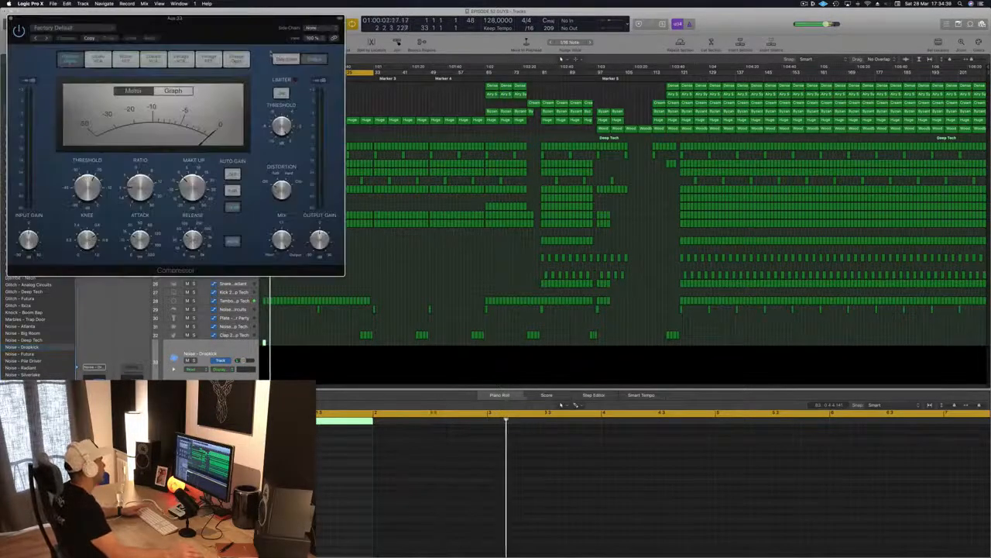
drag(216, 39, 526, 183)
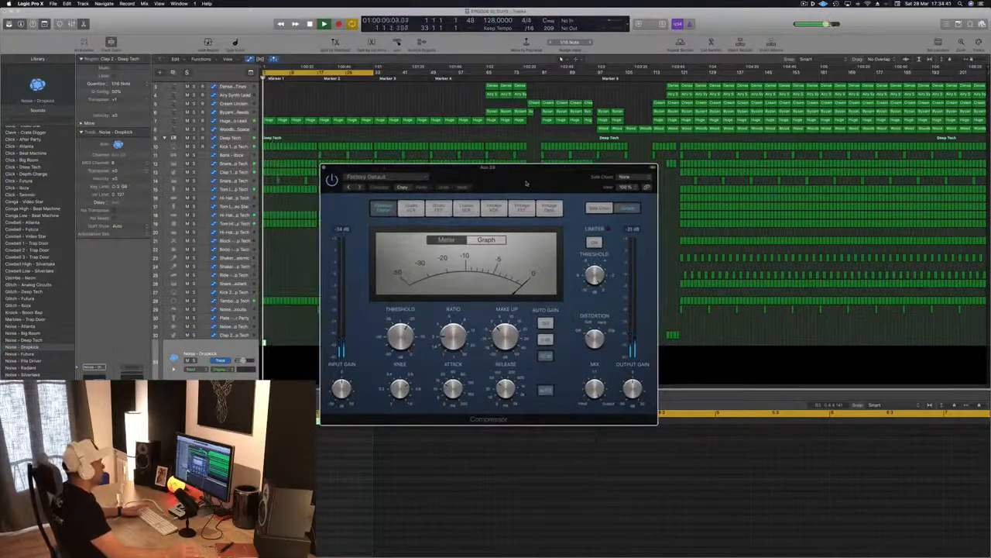
key(space)
click(624, 177)
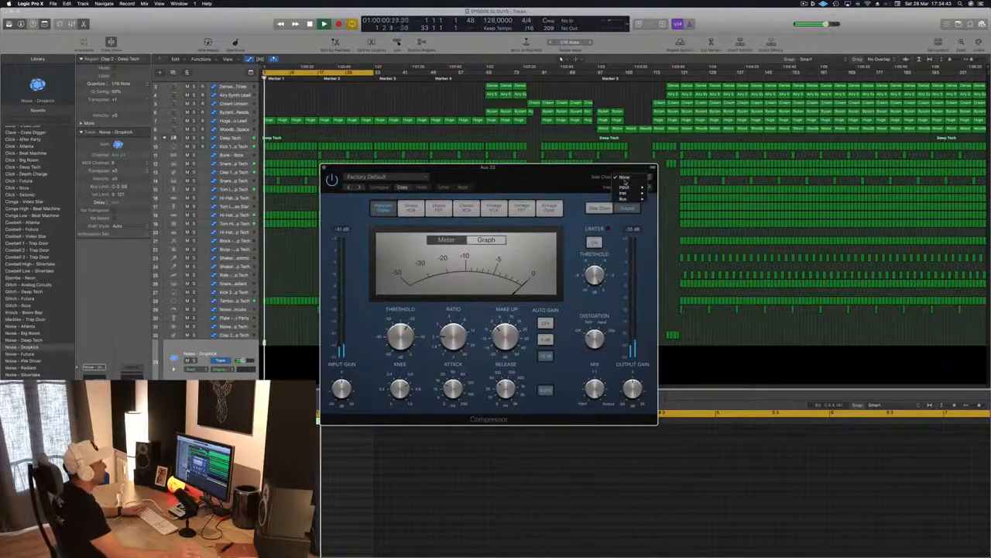
mouse_move(628, 193)
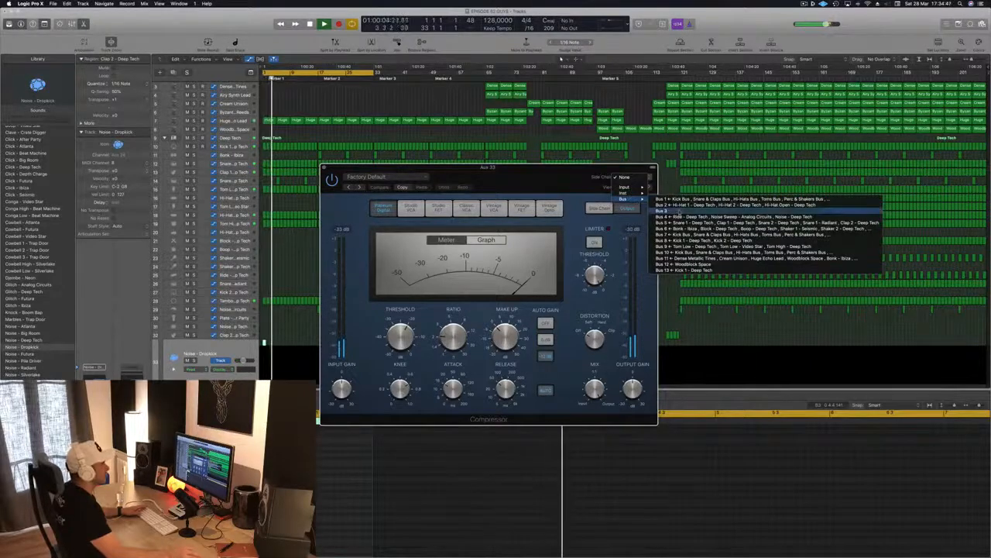
click(676, 270)
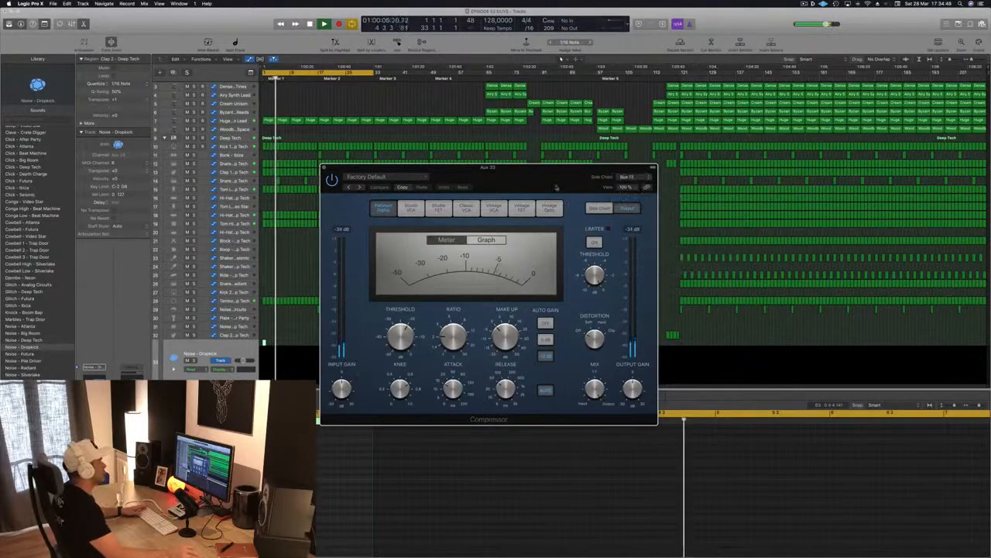
Adjust the ratio of the Noise - Dropkick track's Compressor during playback and close the plug-in window
drag(562, 186, 526, 206)
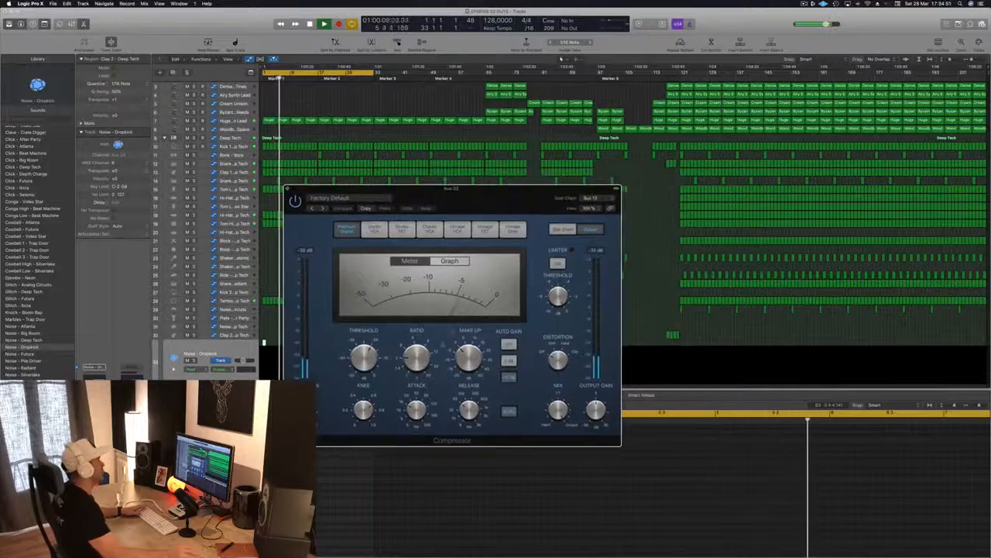
drag(416, 356, 412, 341)
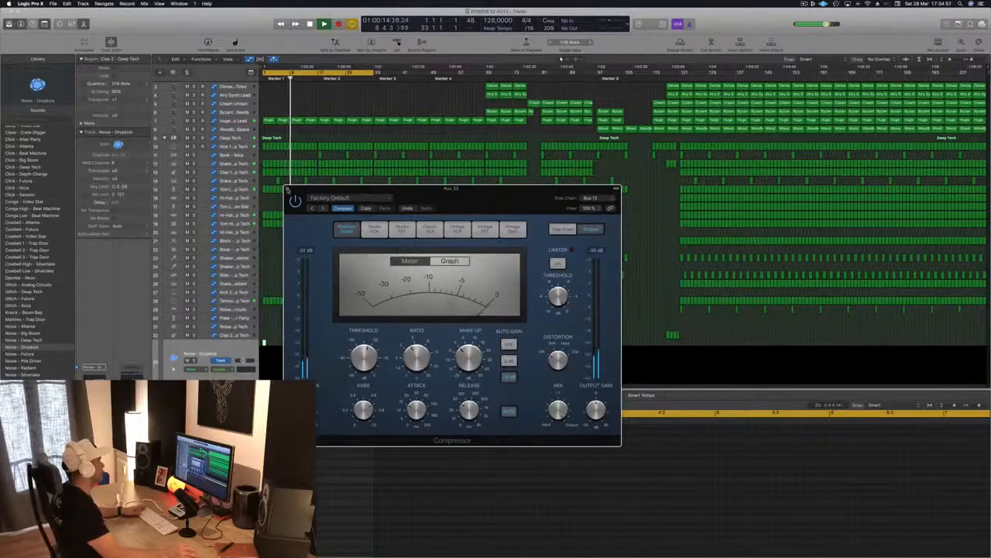
click(288, 189)
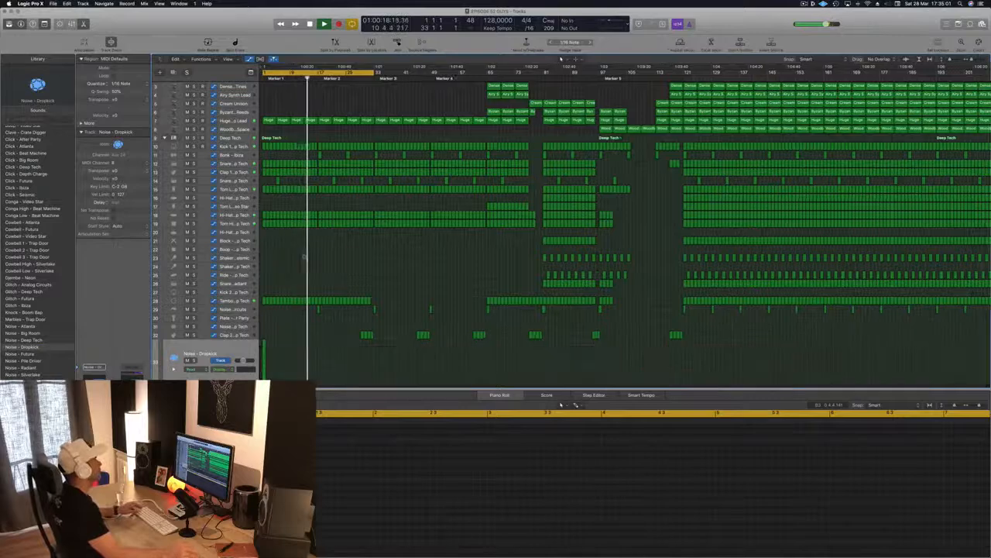
Replay the intro and delete the Huge Echo Lead regions at bar 1 and bar 9
key(super+Right)
key(space)
key(space)
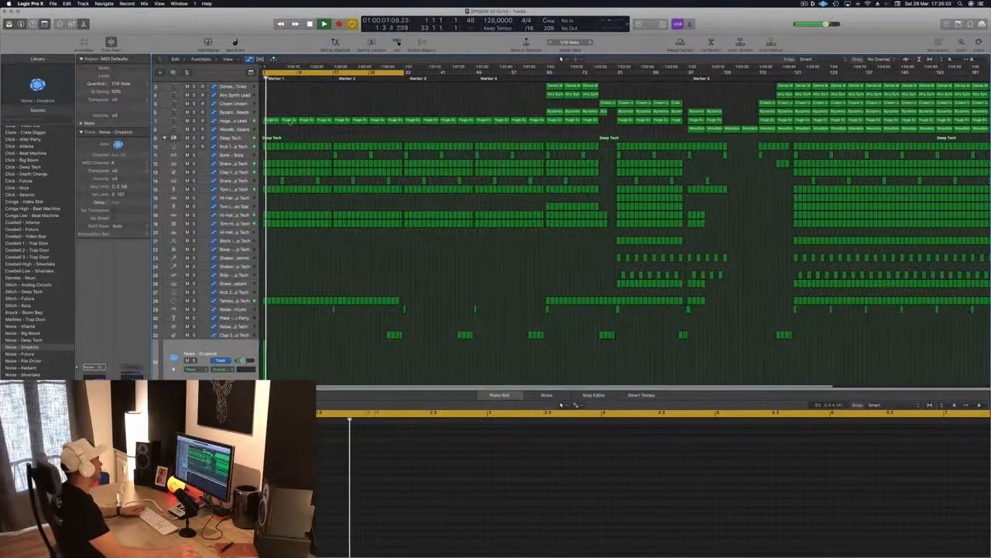
click(271, 121)
key(Delete)
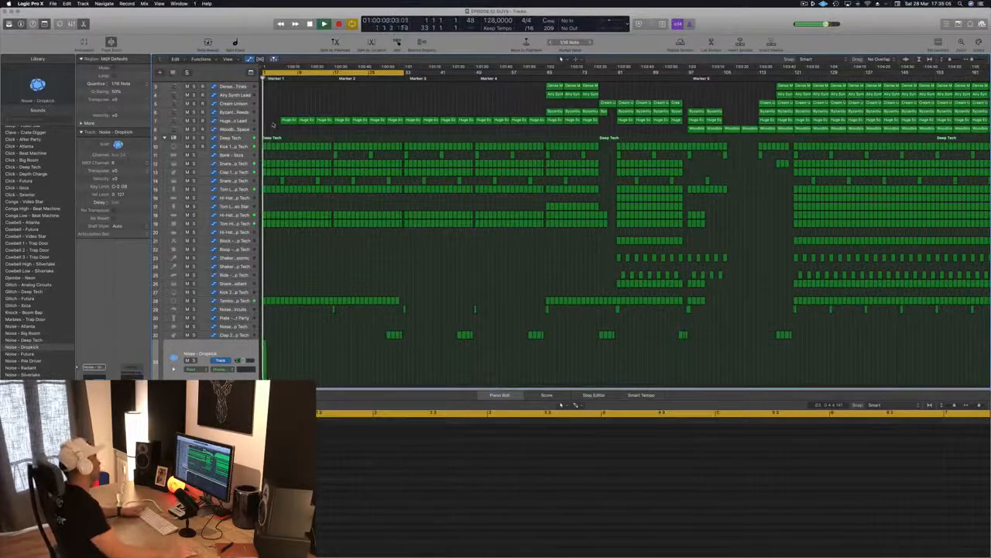
key(super+z)
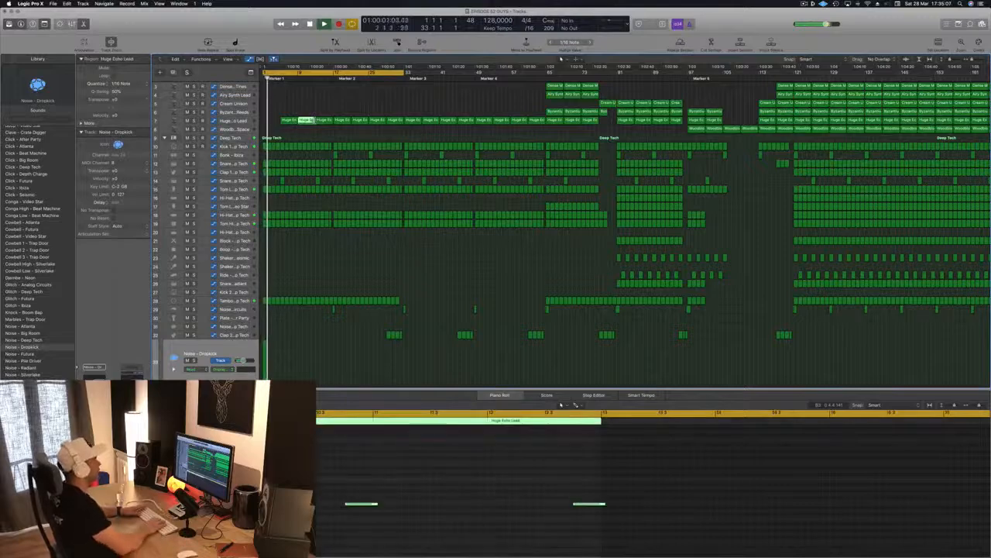
key(Delete)
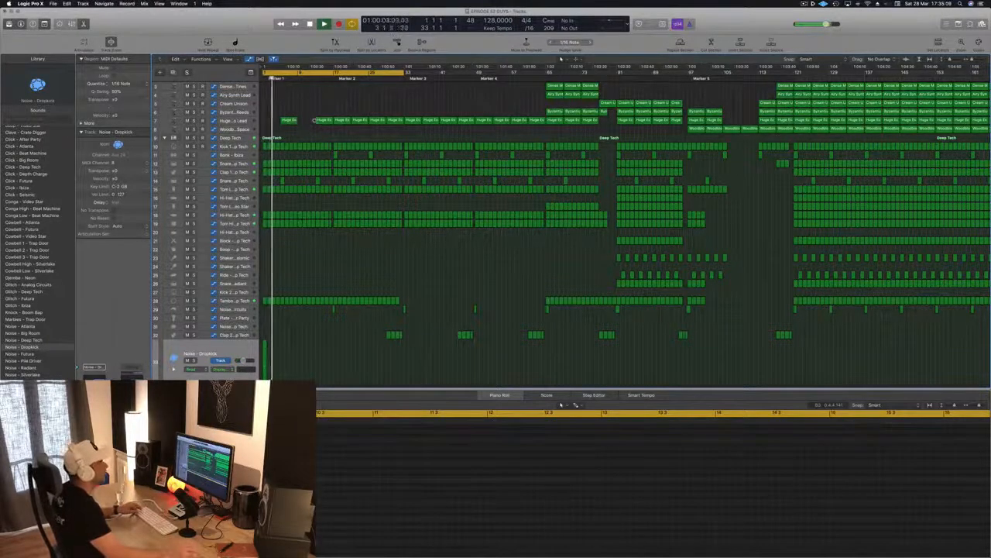
Copy the first Cream Unison region to bar 9 on the same track and select that track
key(super+Left)
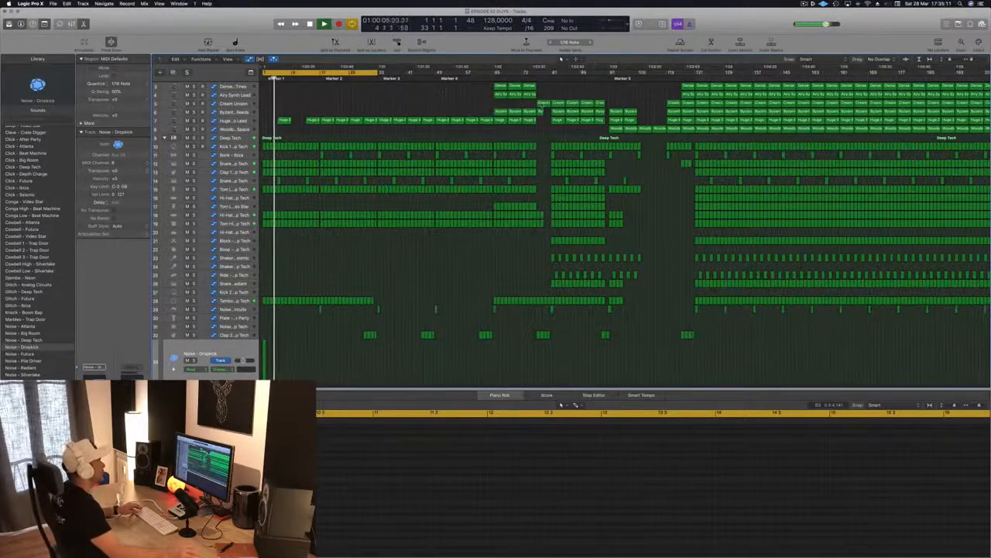
drag(542, 103, 297, 106)
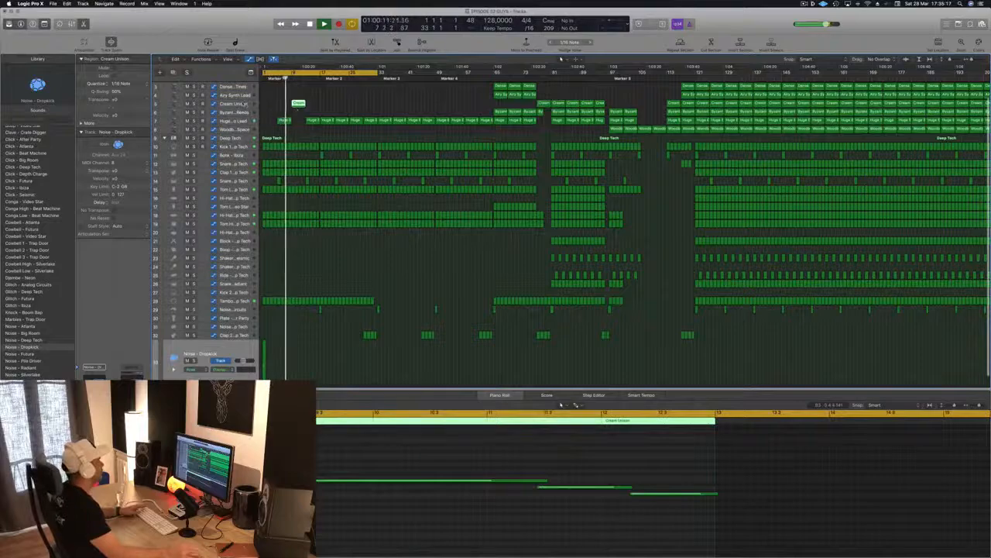
click(246, 104)
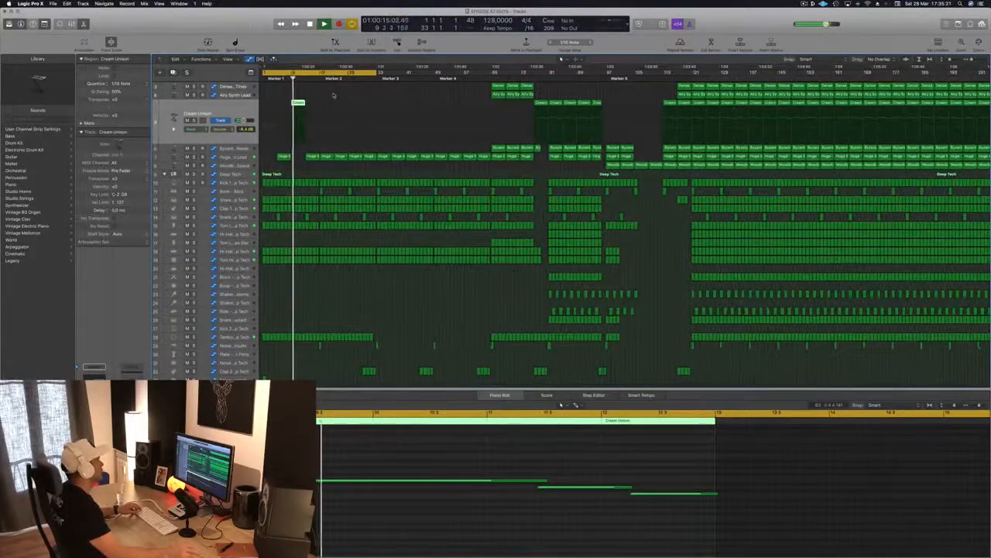
In the Cream Unison copy at bar 9, delete the last two notes and shorten the first note to one bar
key(super+Right)
key(super+Right)
key(super+Right)
key(super+Right)
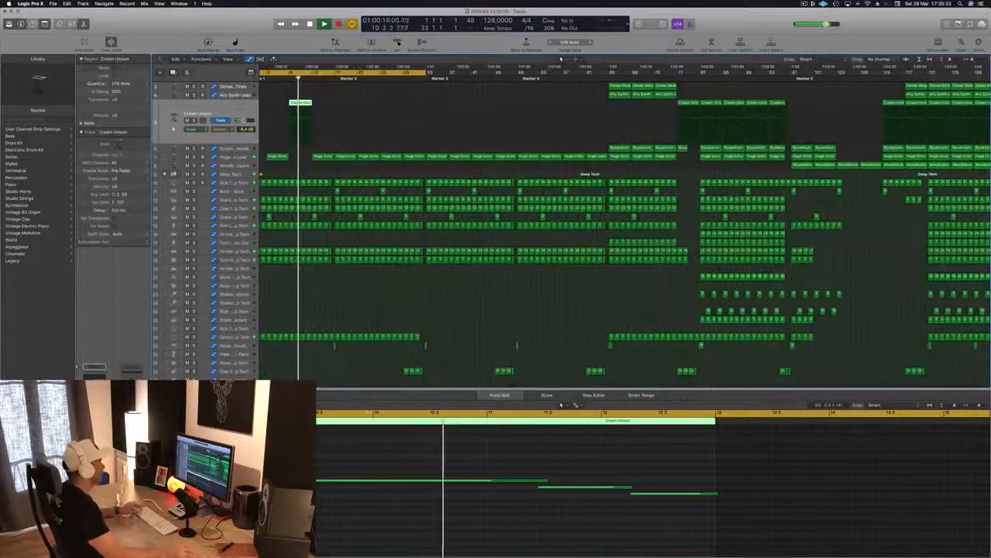
key(space)
drag(553, 458, 611, 483)
key(Delete)
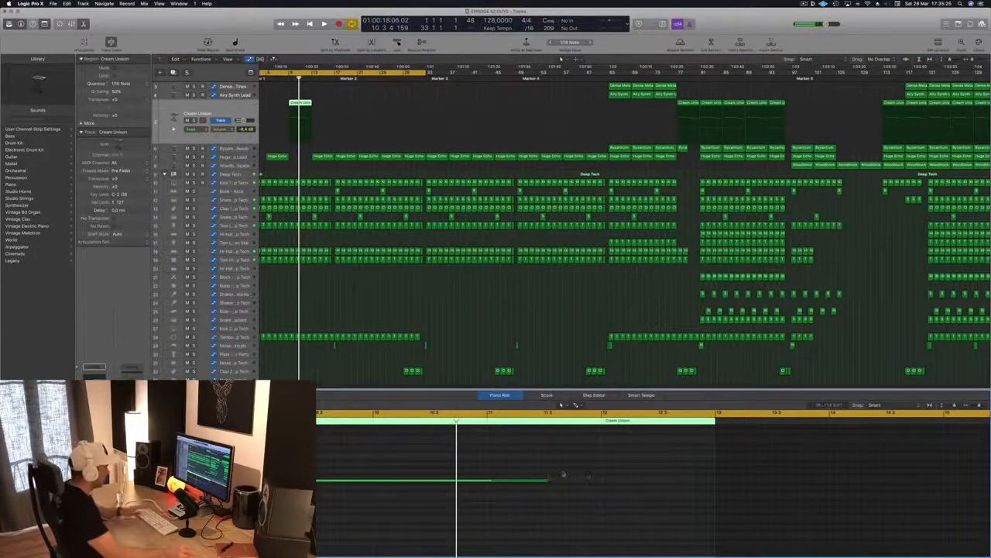
drag(547, 480, 372, 489)
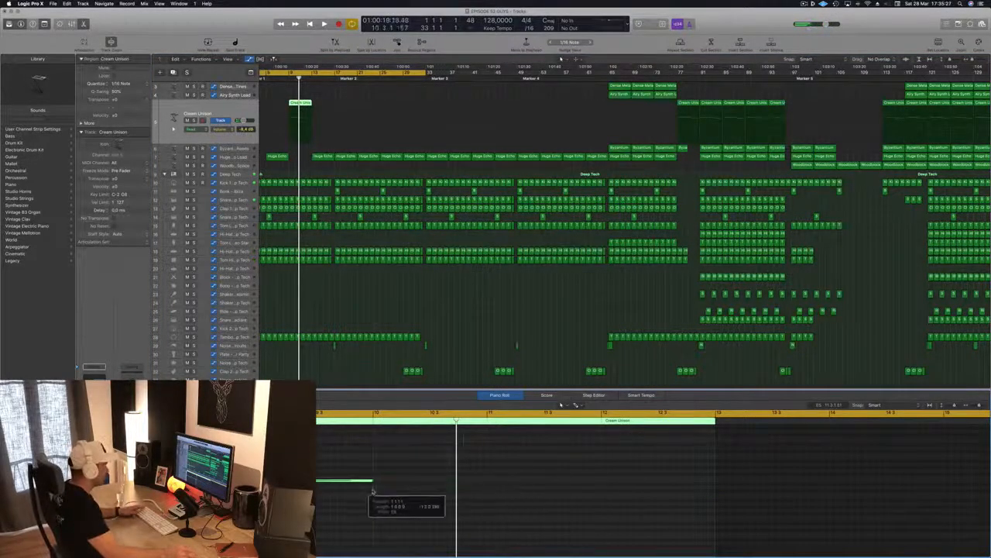
Replay the intro and copy the edited Cream Unison region from bar 9 to bar 17
key(space)
scroll(307, 96, down, 3)
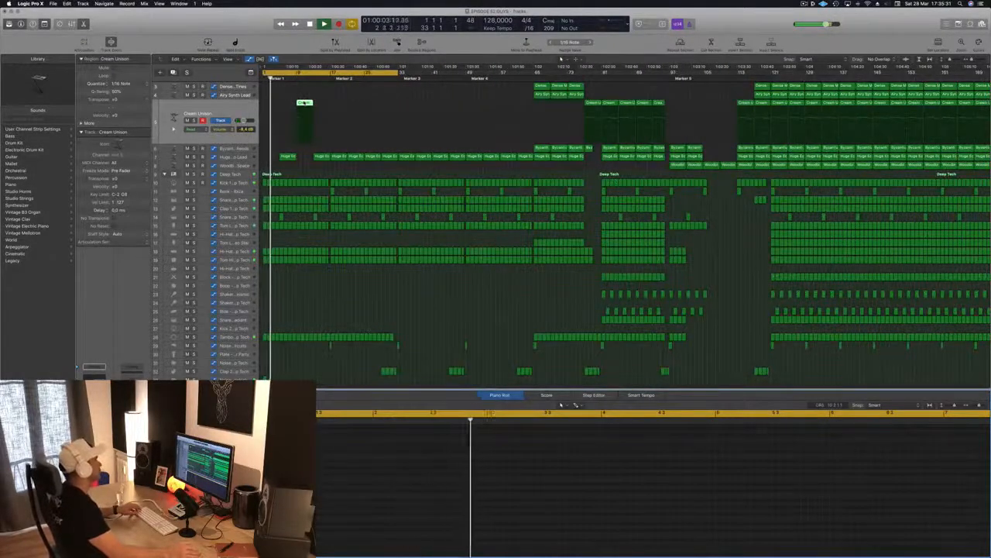
drag(308, 111, 343, 110)
scroll(300, 301, down, 1)
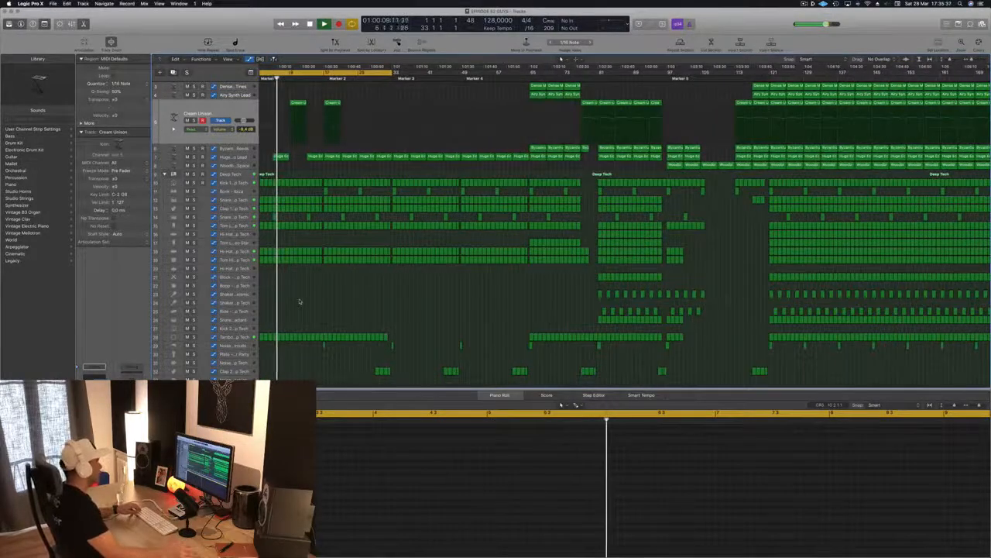
scroll(339, 225, up, 1)
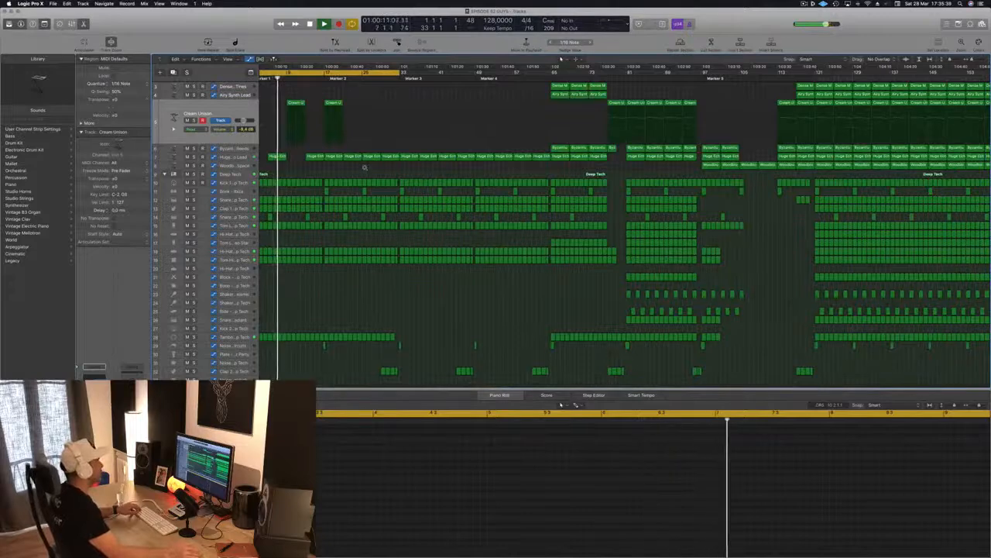
Listen through the intro while examining the copied Cream Unison regions at bars 9 and 17 against the other tracks
scroll(364, 167, down, 1)
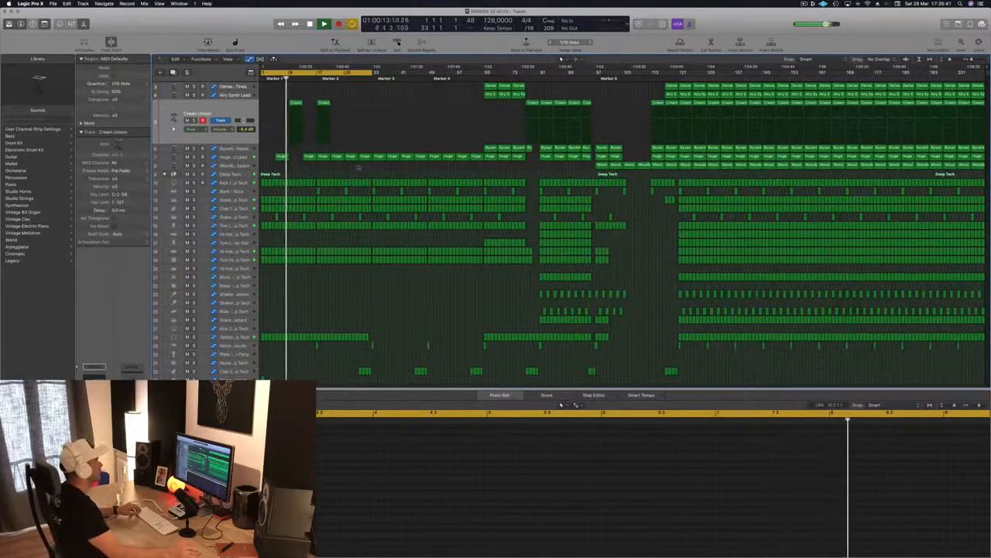
scroll(308, 140, up, 3)
scroll(314, 104, up, 2)
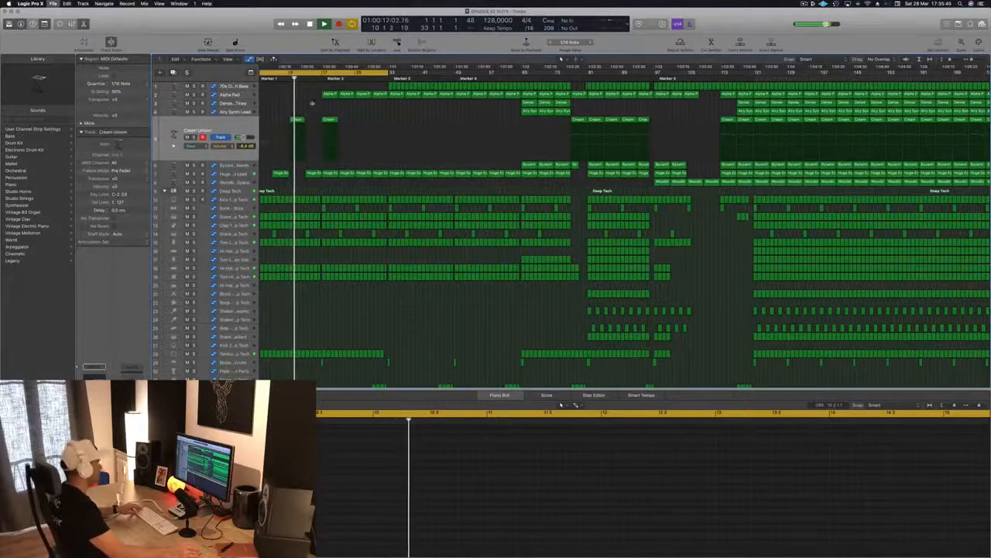
click(241, 131)
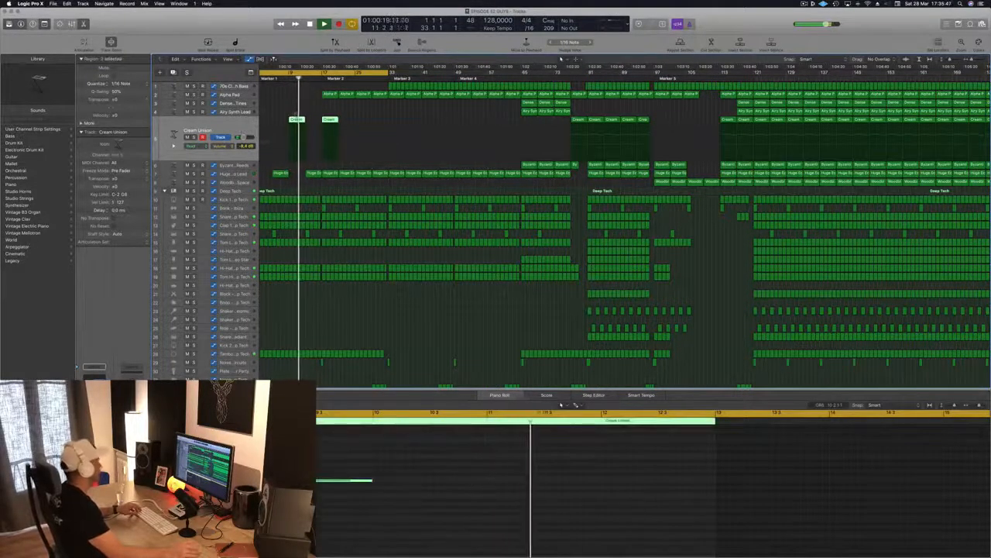
click(315, 108)
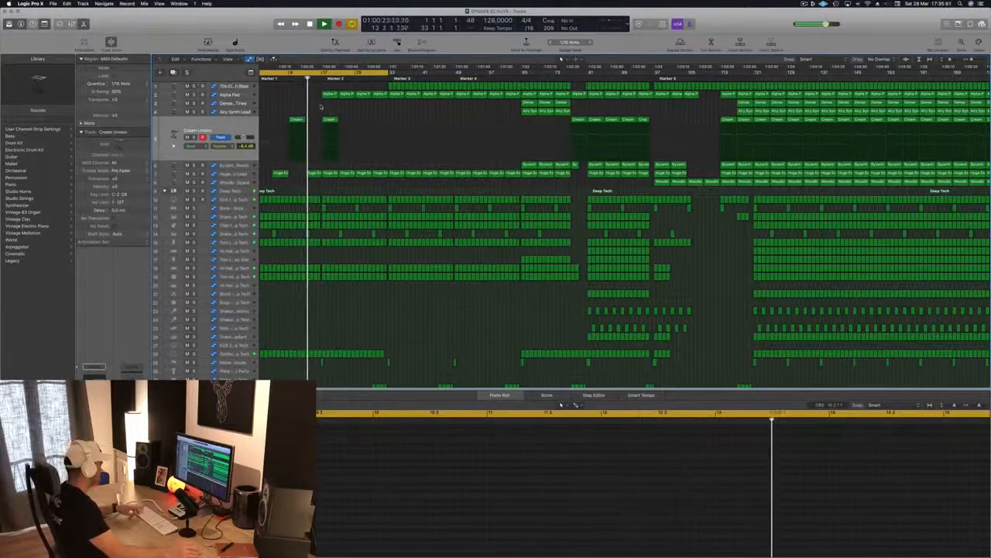
key(super+Right)
key(super+Right)
key(super+Right)
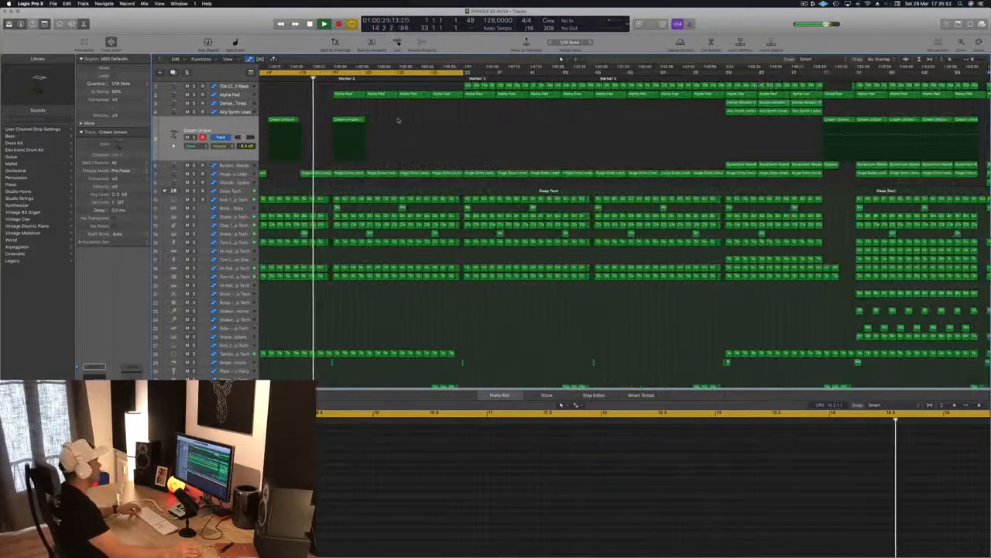
key(super+Right)
key(super+Left)
key(super+Left)
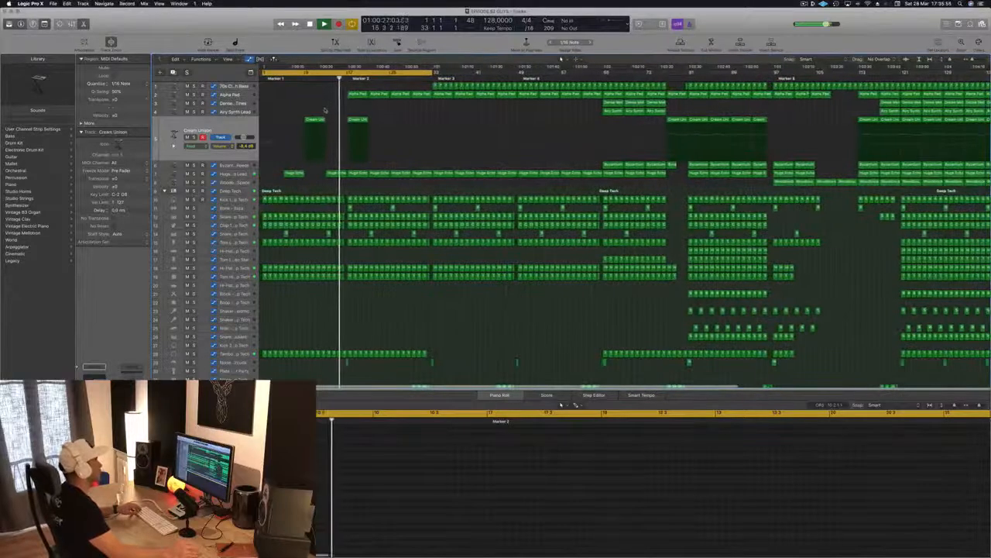
key(super+Left)
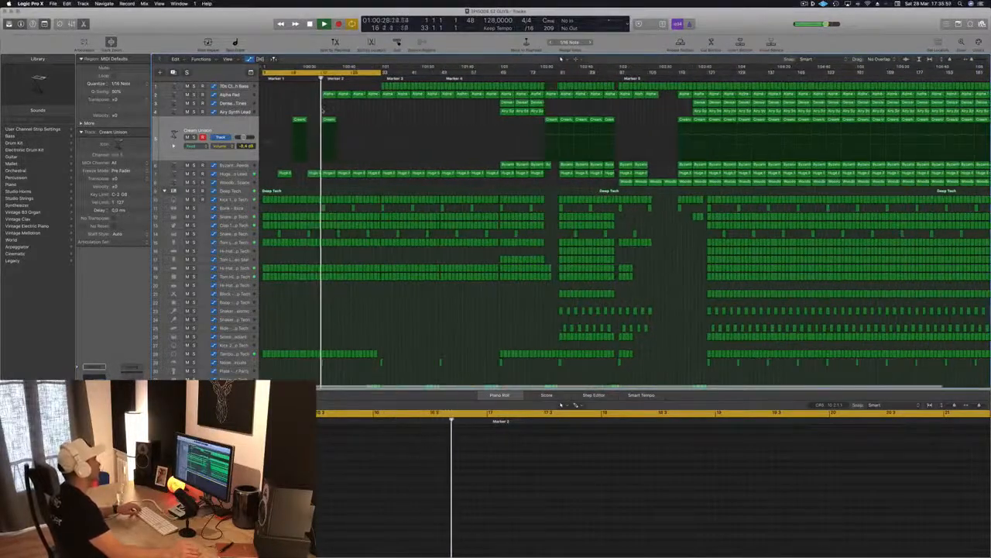
Select the Alpha Pad track and copy the Cream Unison region to bars 25 and 33 on its own track
click(308, 93)
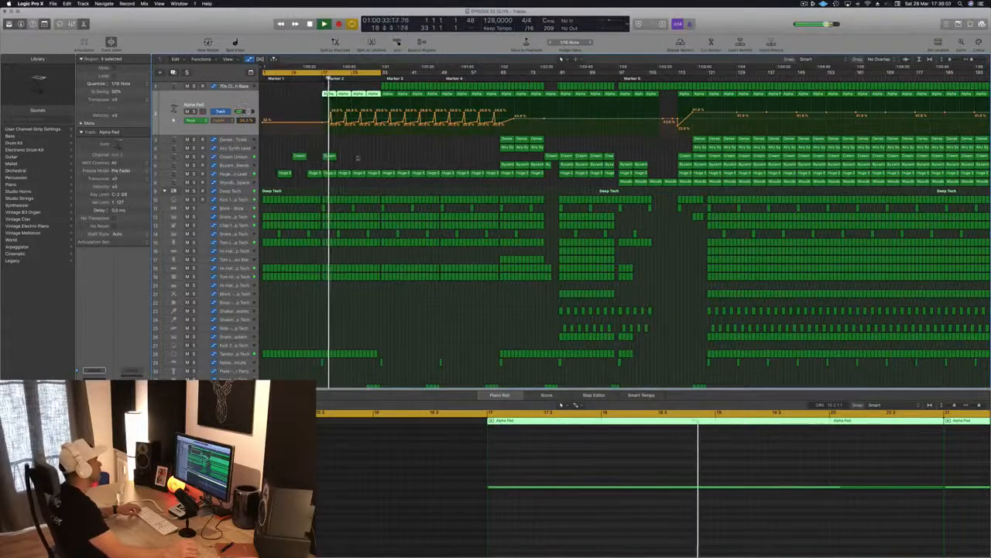
mouse_move(358, 158)
mouse_down()
mouse_move(286, 158)
mouse_move(358, 162)
mouse_up()
click(431, 152)
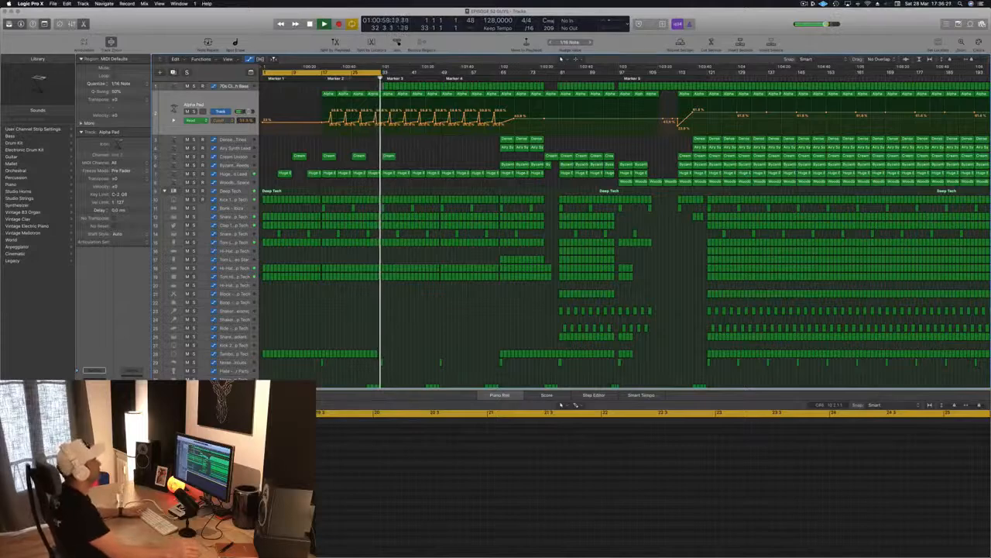
Copy the first block of Tambourine regions, starting at bar 1, to bar 33 on the same track
key(alt+period)
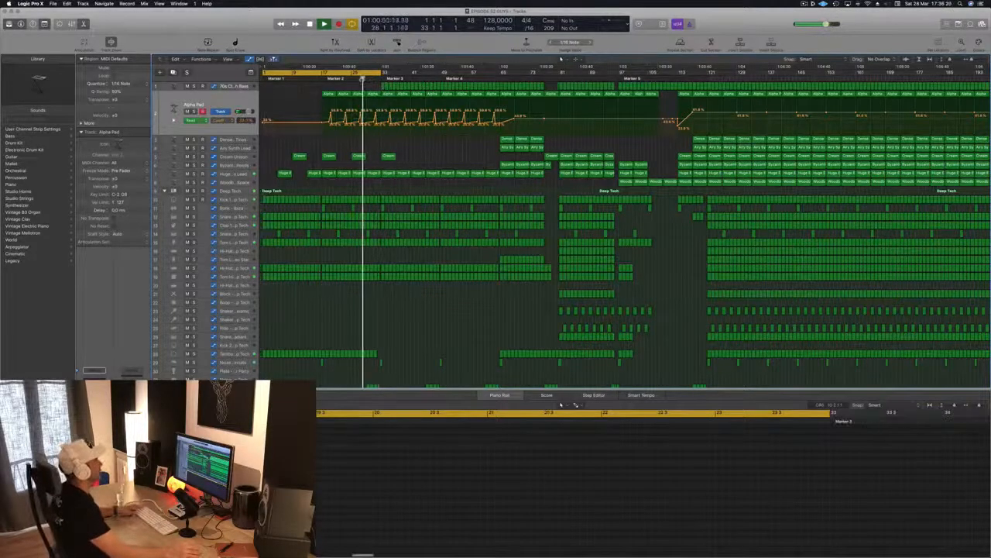
scroll(392, 243, left, 1)
scroll(392, 243, down, 1)
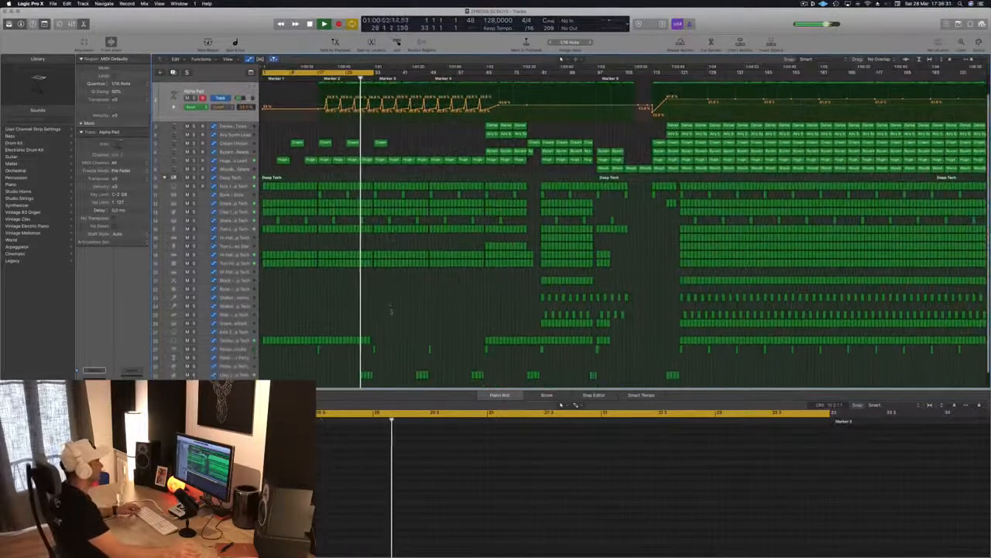
click(363, 338)
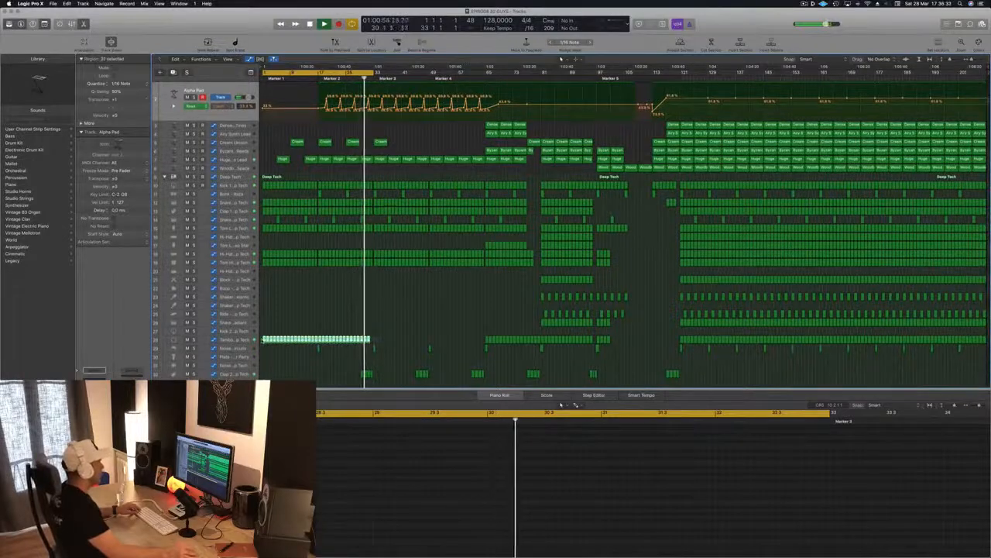
drag(263, 340, 374, 341)
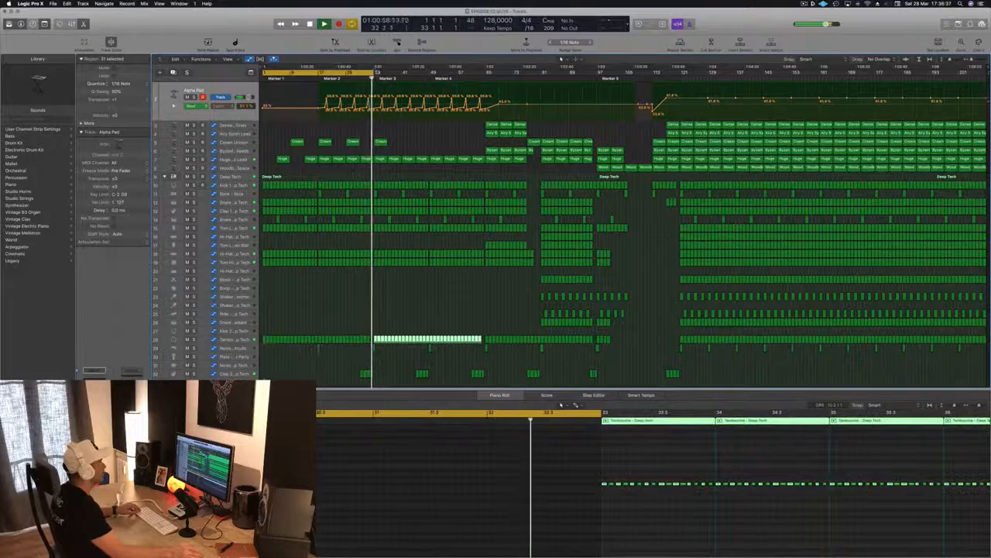
Extend the cycle range to bar 45, select the Huge Echo Lead track and replay from around bar 33
drag(375, 77, 416, 78)
drag(413, 142, 413, 143)
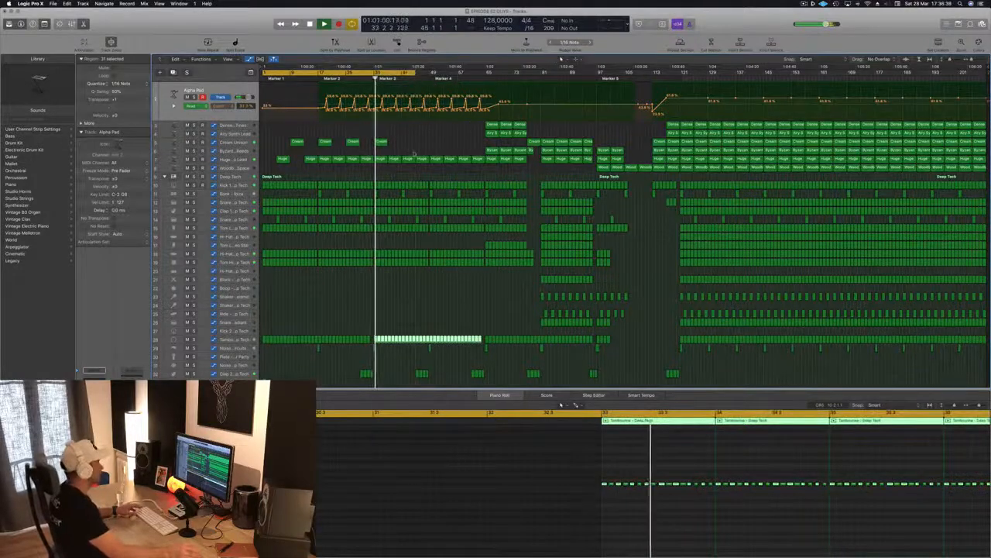
scroll(414, 130, up, 1)
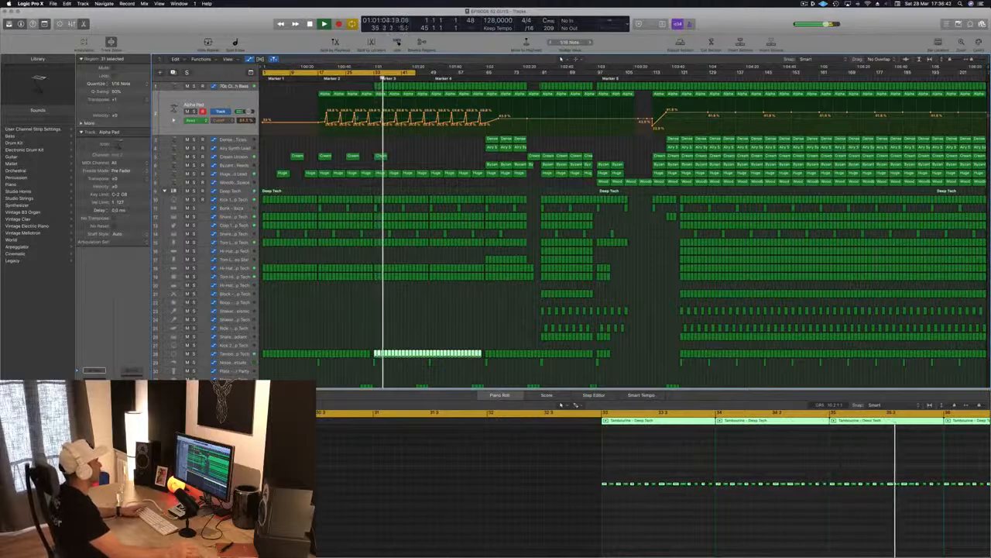
click(233, 175)
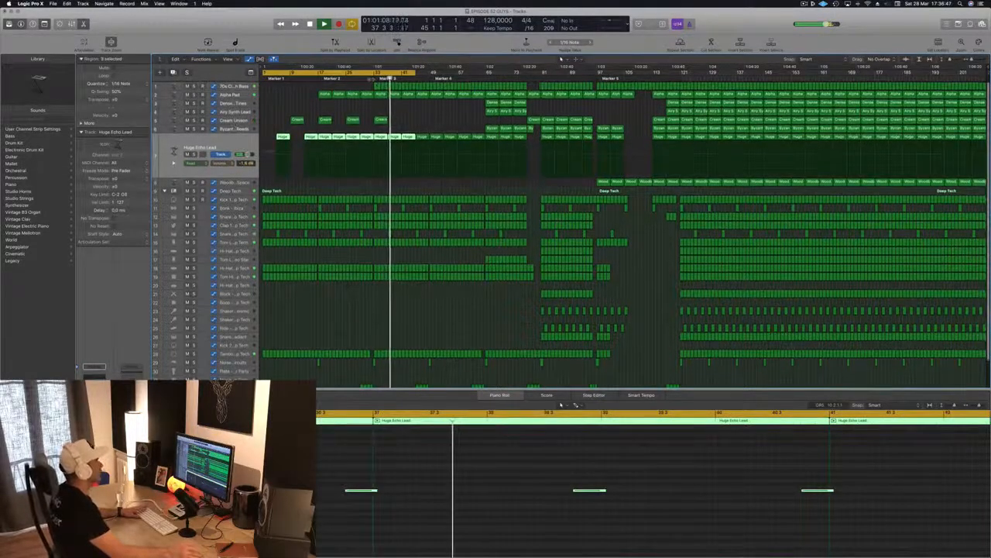
click(368, 78)
Open the Compressor on the 70s Classic Synth Bass track and set its threshold to -24.5 dB
click(233, 86)
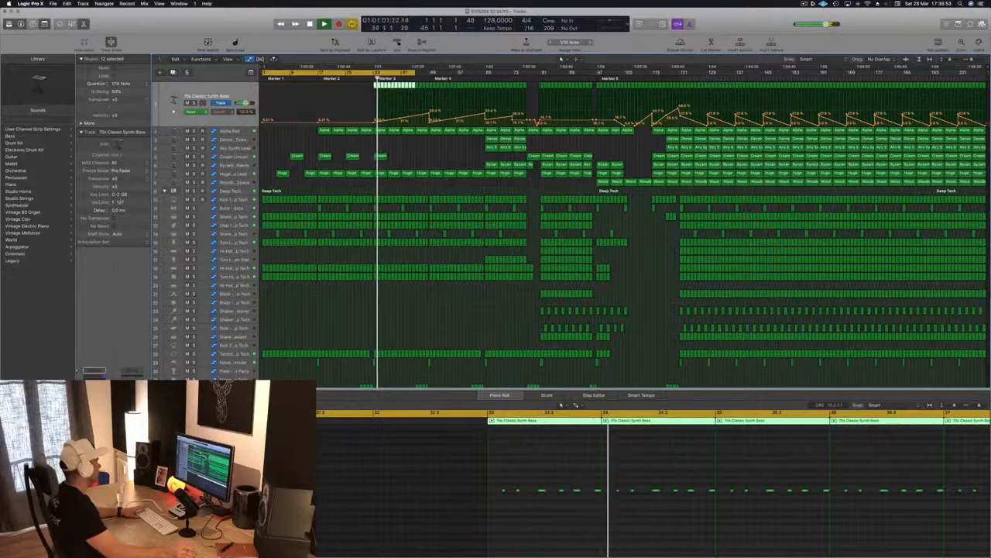
click(94, 411)
drag(210, 27, 437, 88)
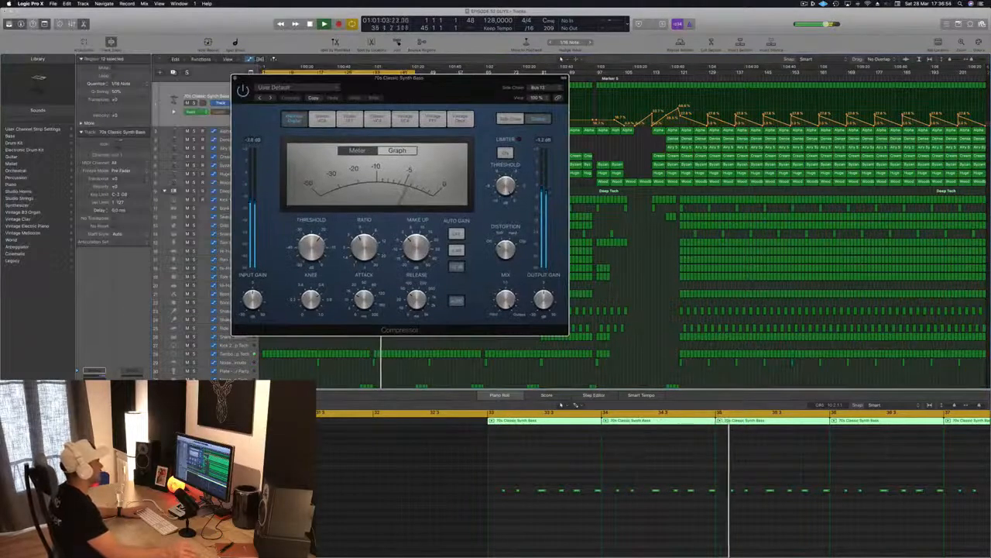
drag(311, 246, 310, 255)
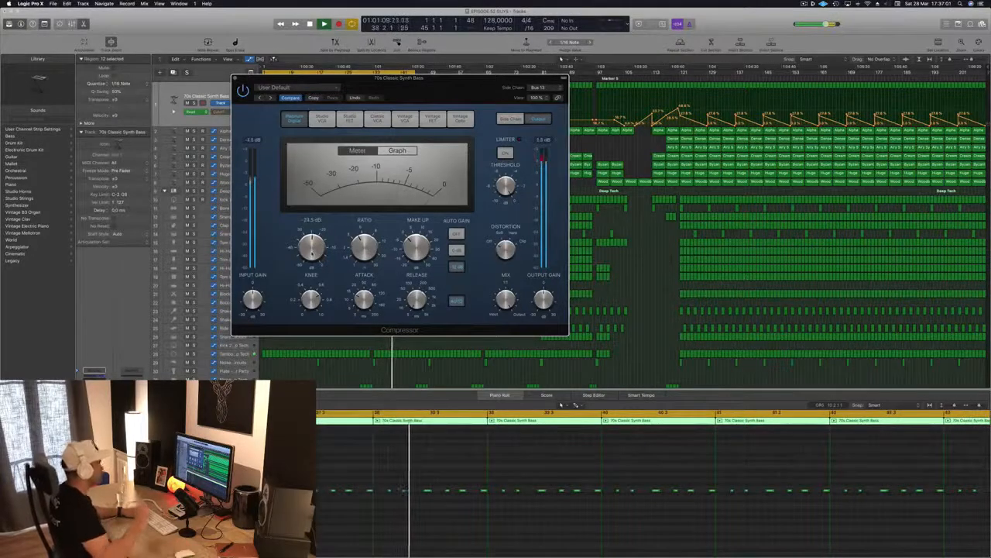
Move the Compressor window aside, set the cycle range to bars 33 to 65 and start playback there
key(Return)
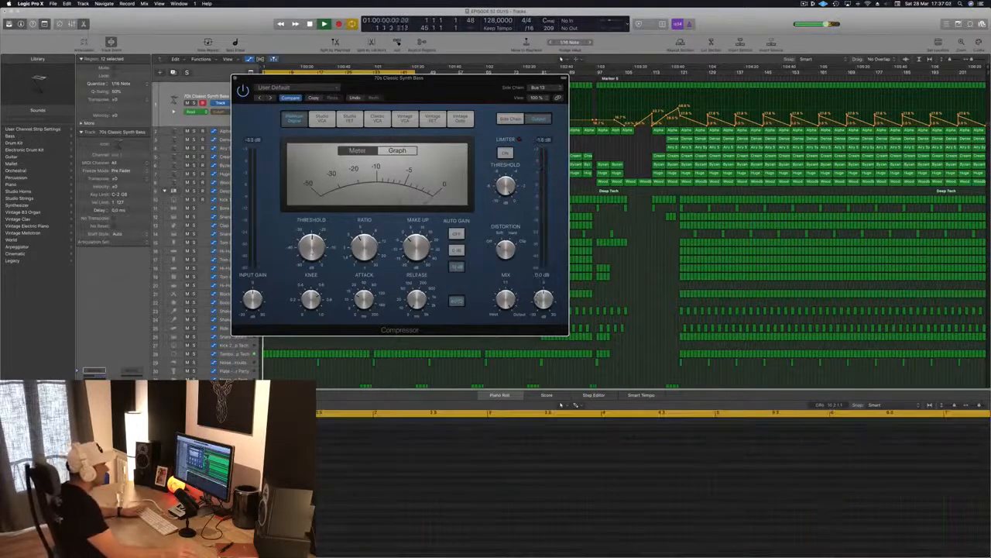
drag(296, 78, 749, 88)
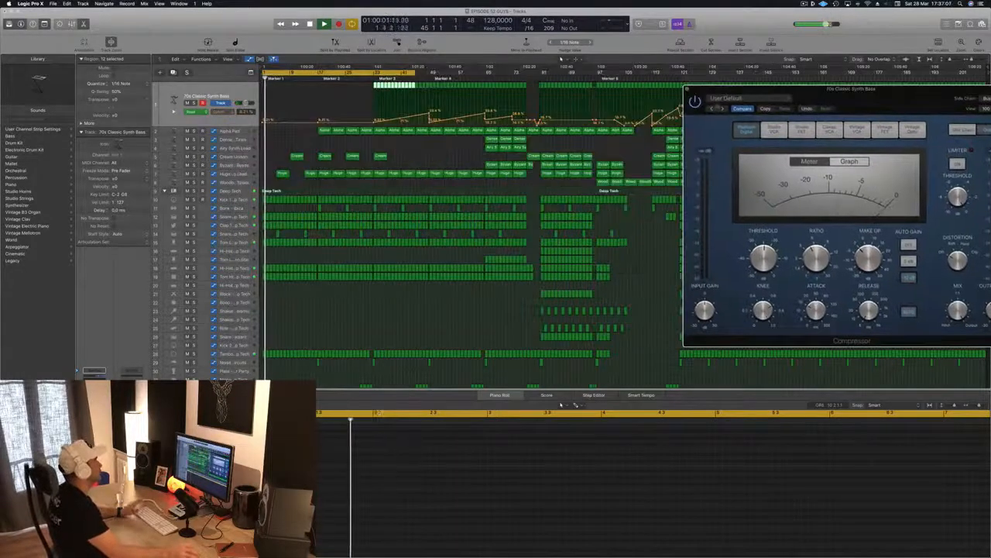
click(431, 155)
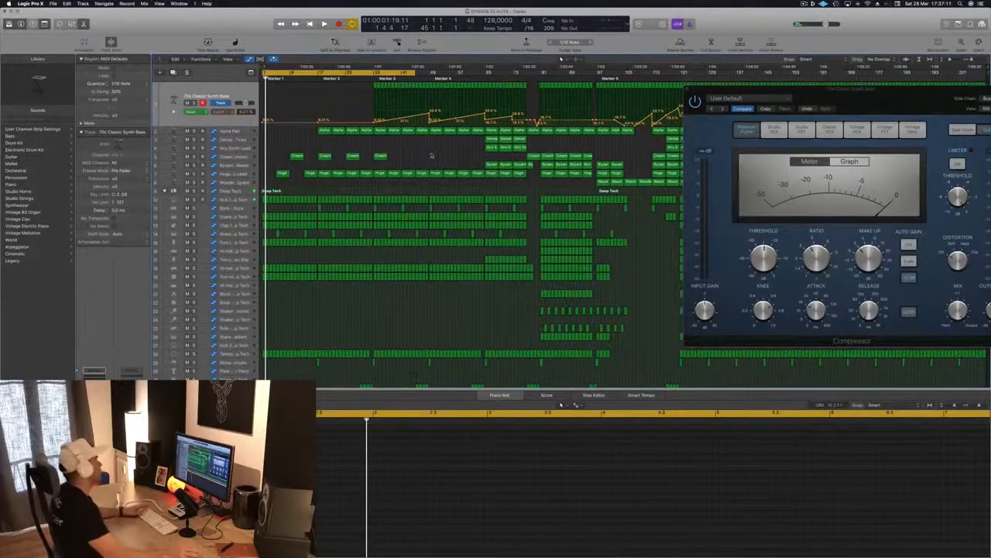
key(space)
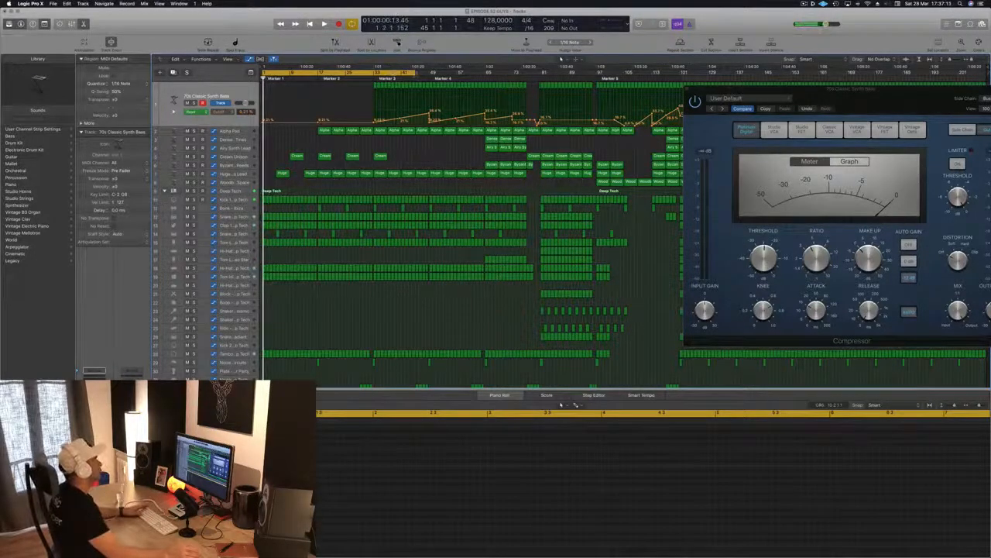
mouse_move(414, 73)
mouse_down()
mouse_move(374, 73)
mouse_move(432, 72)
mouse_up()
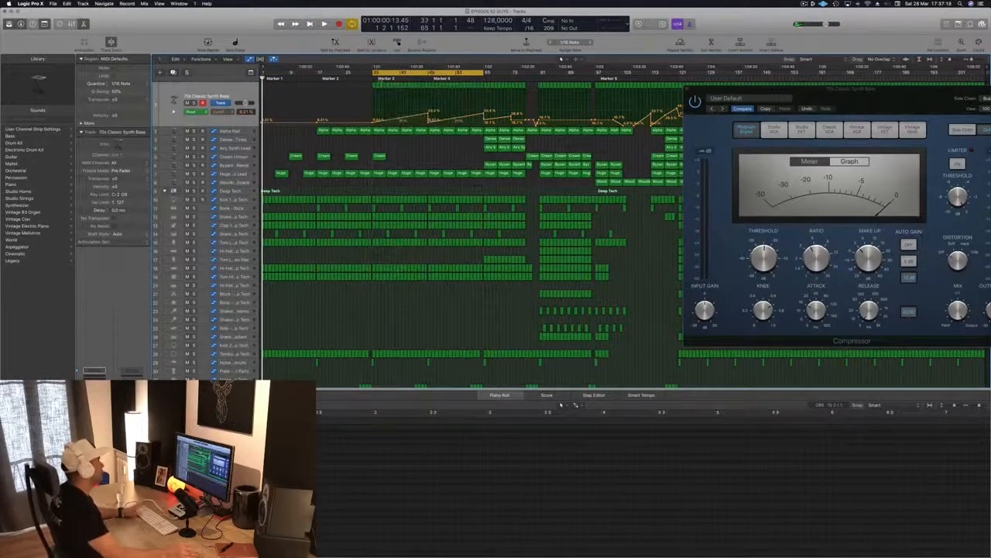
key(space)
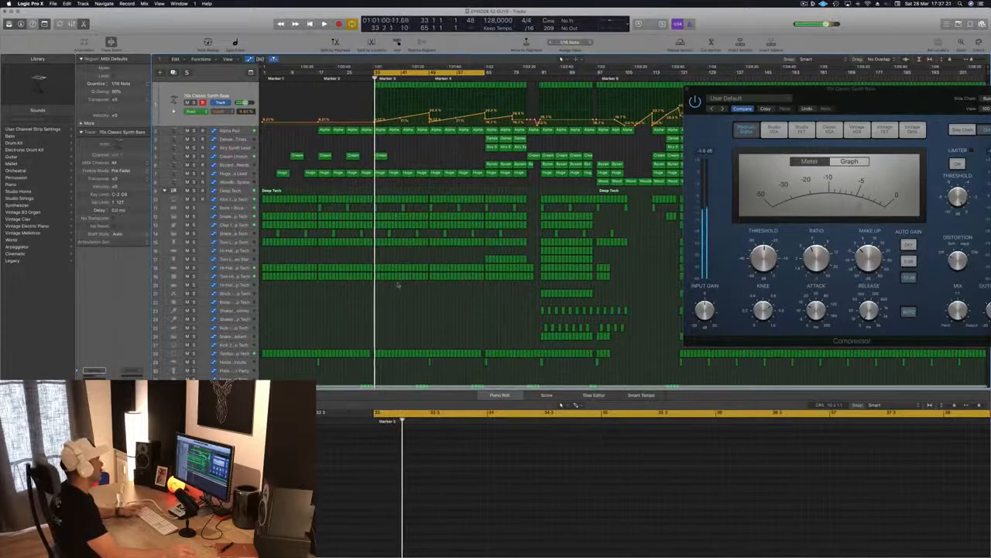
Delete the eight Tambourine regions from bar 33 through bar 40
key(super+Right)
key(super+Right)
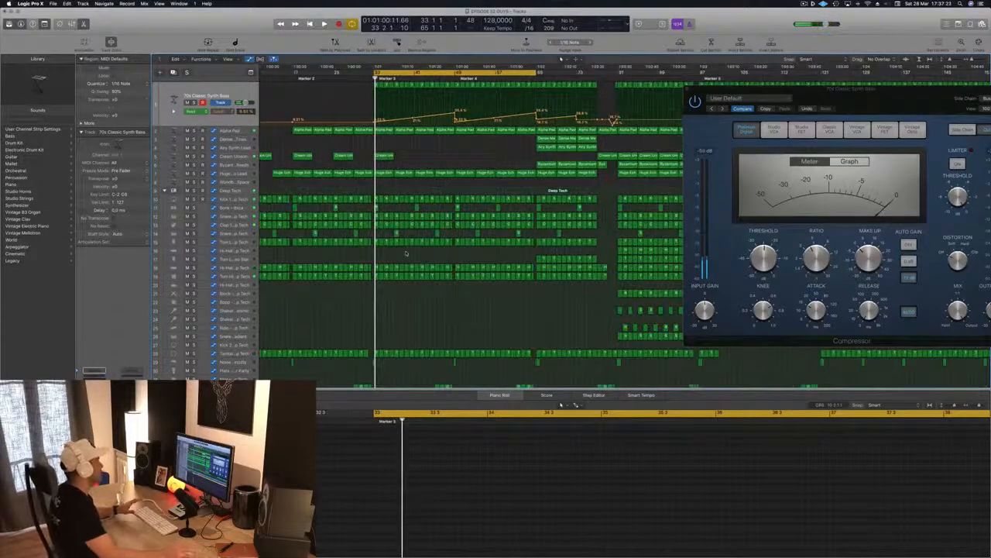
scroll(382, 329, down, 1)
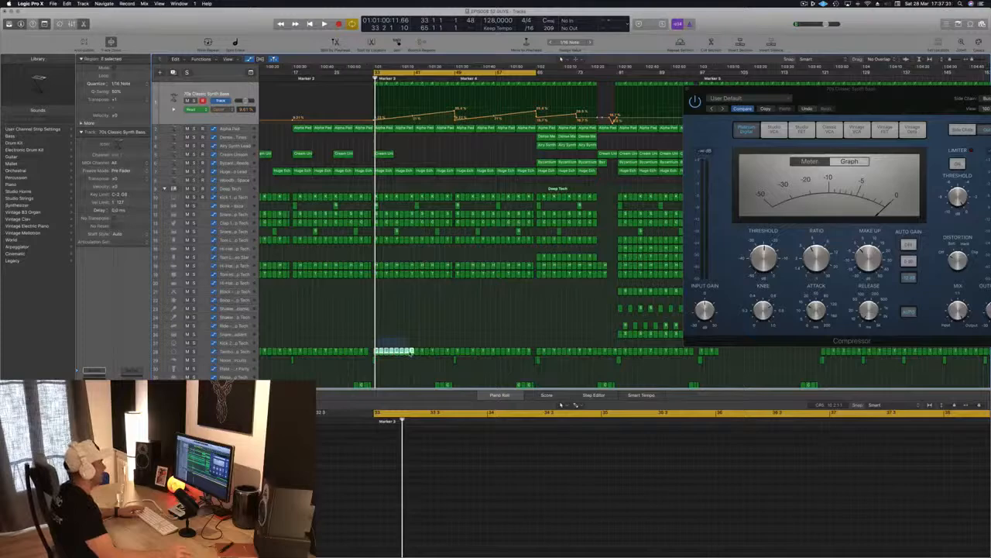
drag(411, 353, 412, 353)
key(Delete)
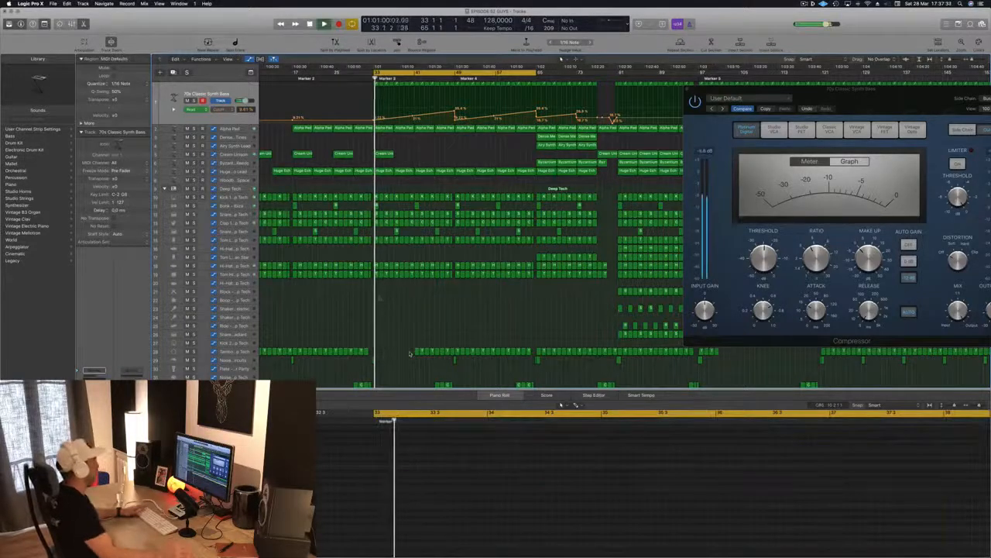
Delete the Snare, Clap and Tom Low regions from bar 33 through bar 41
key(super+Right)
key(super+Right)
key(super+Right)
key(super+Right)
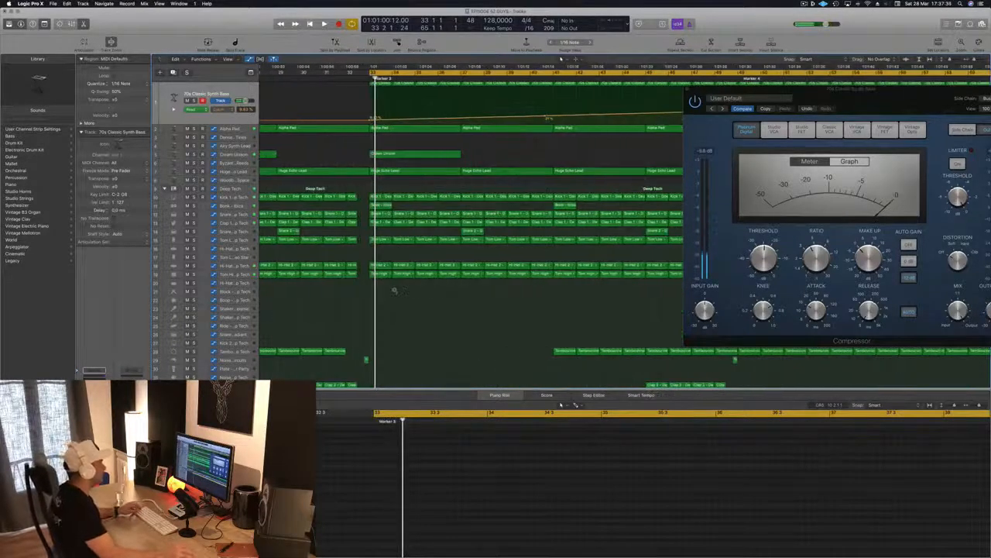
scroll(396, 289, left, 2)
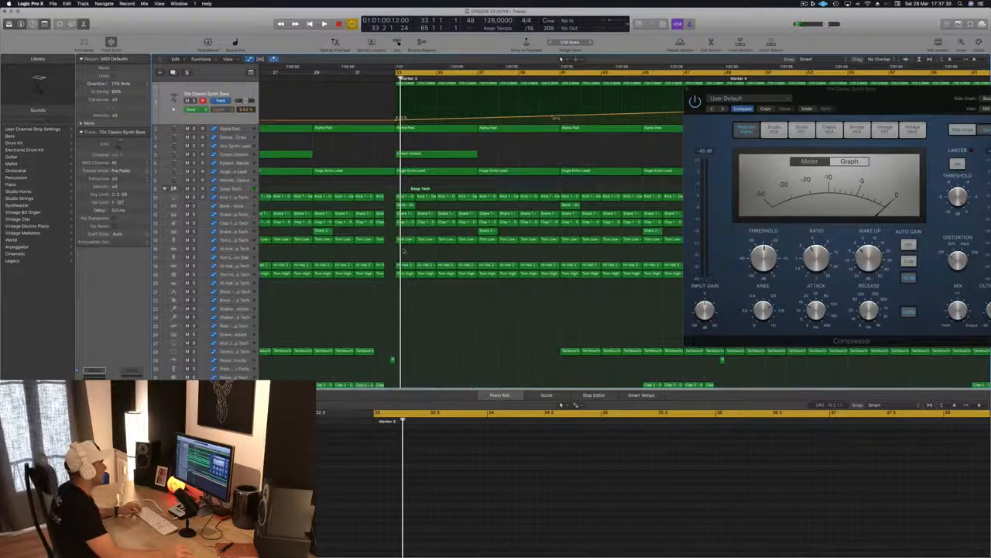
drag(545, 243, 398, 209)
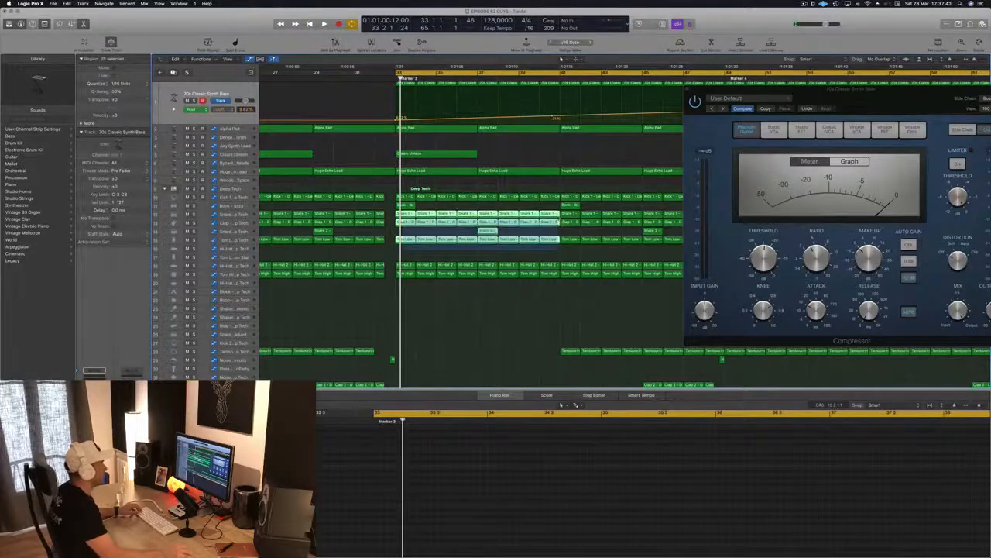
key(Delete)
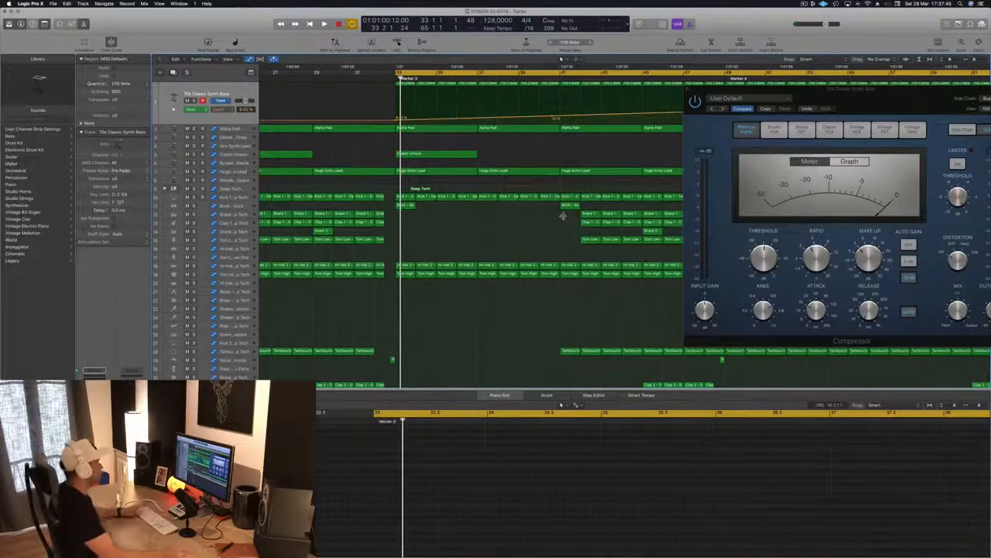
Delete the Hi-Hat 2 regions from bar 33 through bar 41 during playback and replay from bar 33
key(space)
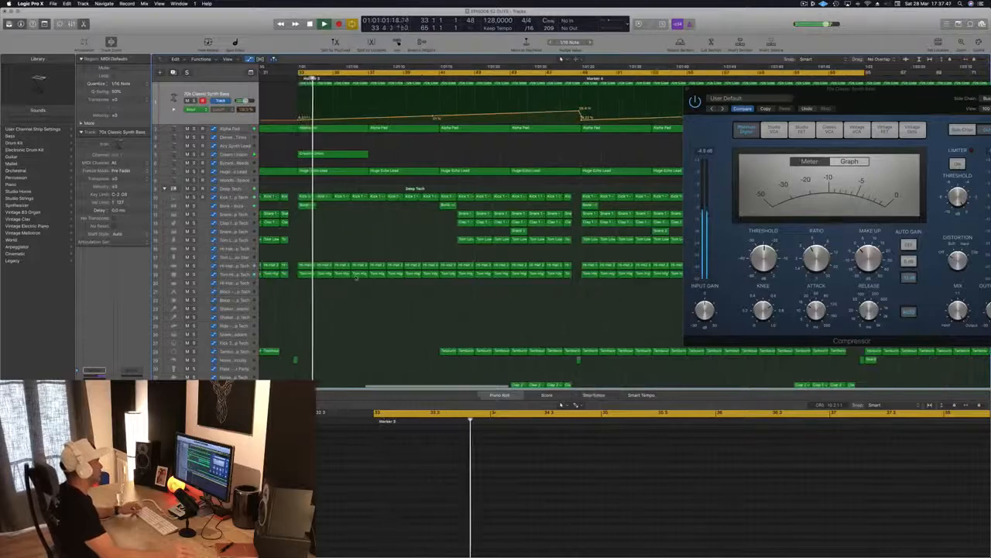
drag(316, 258, 432, 267)
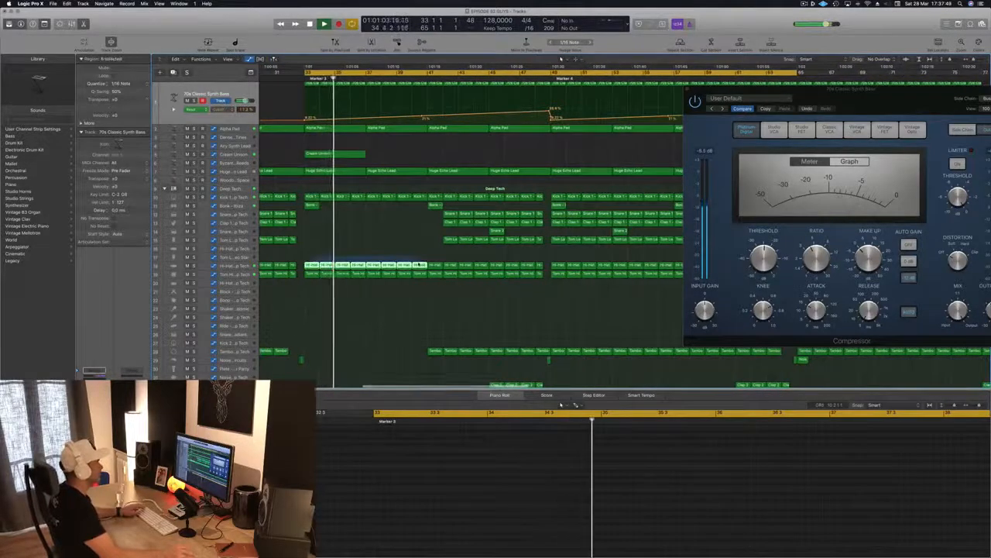
key(Delete)
key(Return)
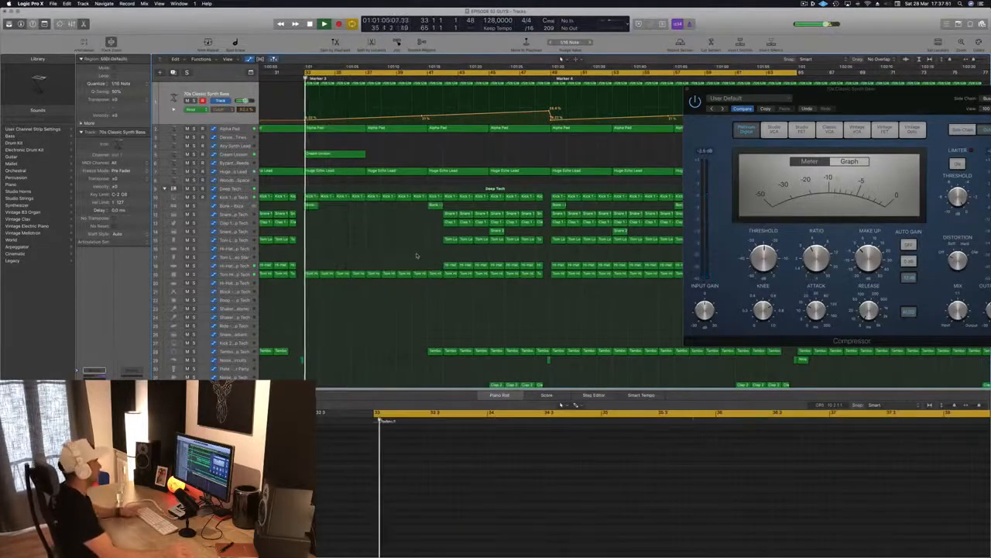
Delete the Tom Hi regions from bar 33 through bar 41 and replay from bar 33
scroll(324, 251, left, 2)
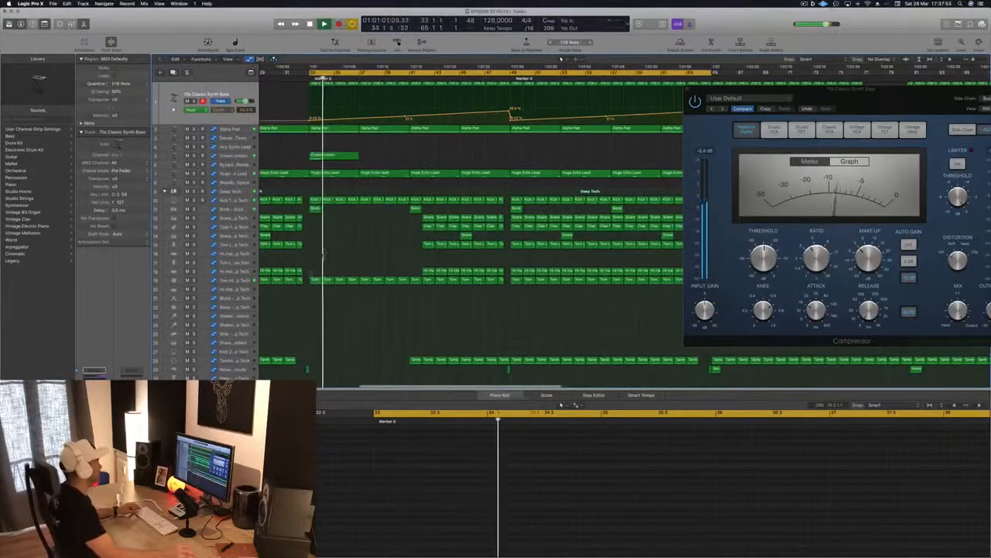
drag(310, 271, 420, 284)
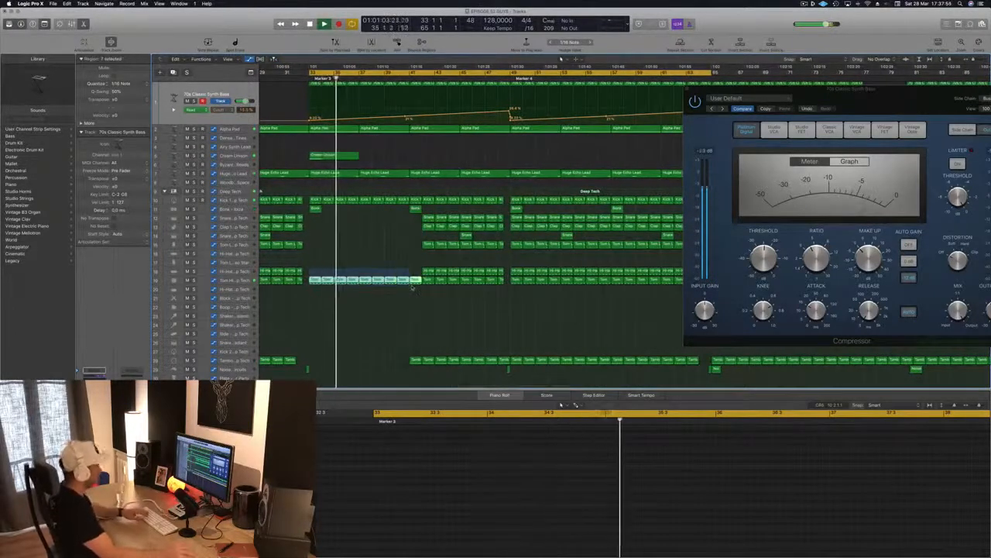
key(Delete)
key(Return)
scroll(362, 287, left, 2)
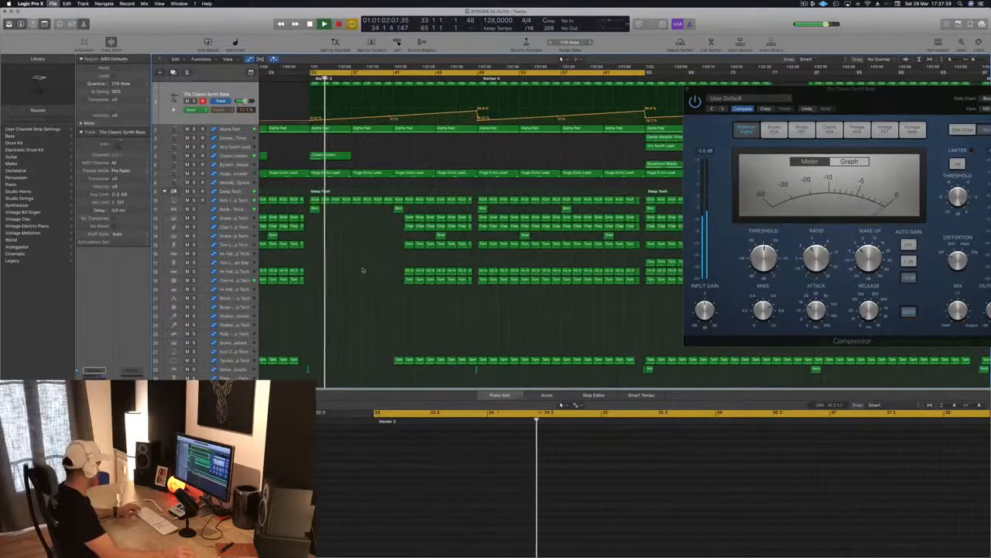
Move the bass track's Compressor window off the arrangement and close it
scroll(368, 261, down, 2)
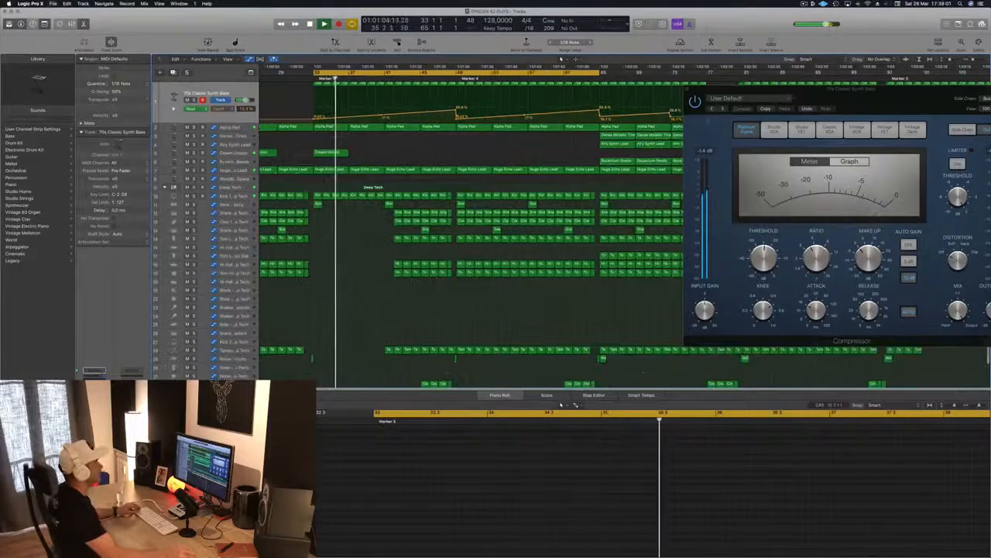
drag(721, 89, 639, 94)
click(608, 94)
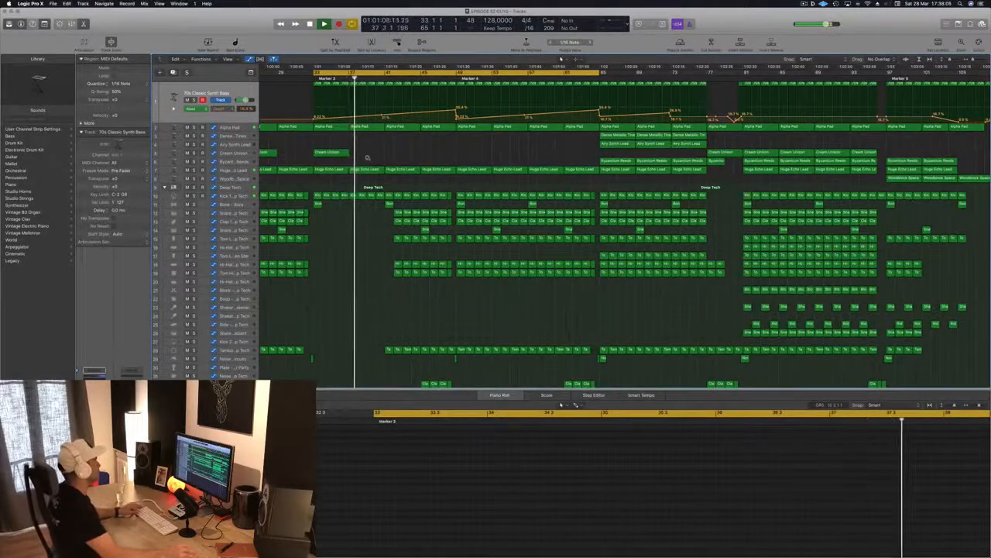
Try deleting the Huge Echo Lead region at bar 37, replay from bar 33 and undo the deletion
scroll(367, 158, down, 3)
click(362, 169)
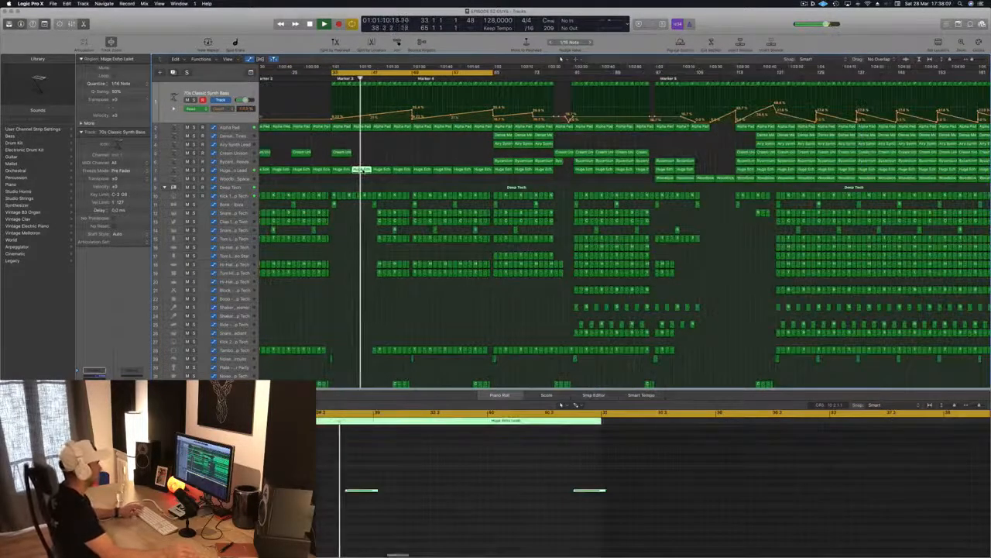
key(Delete)
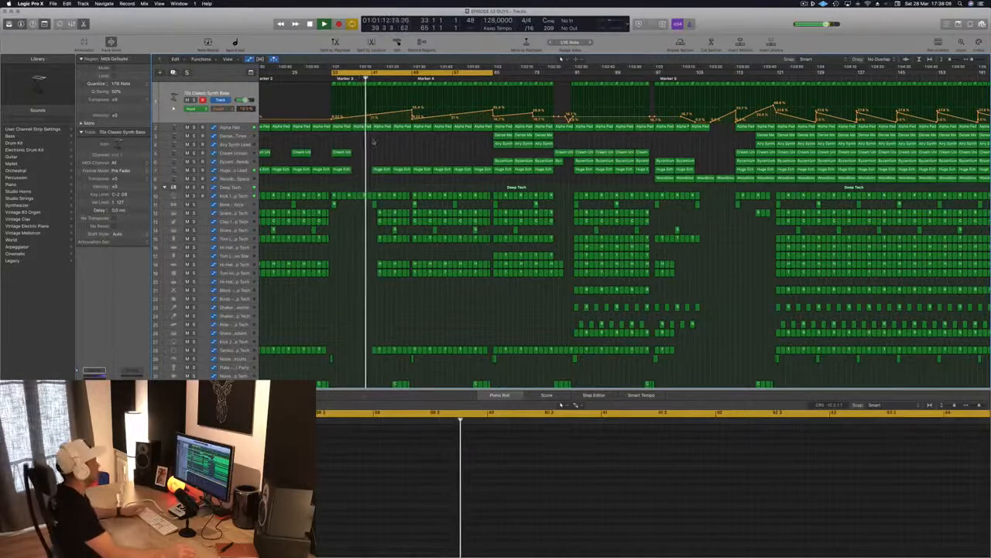
key(space)
key(space)
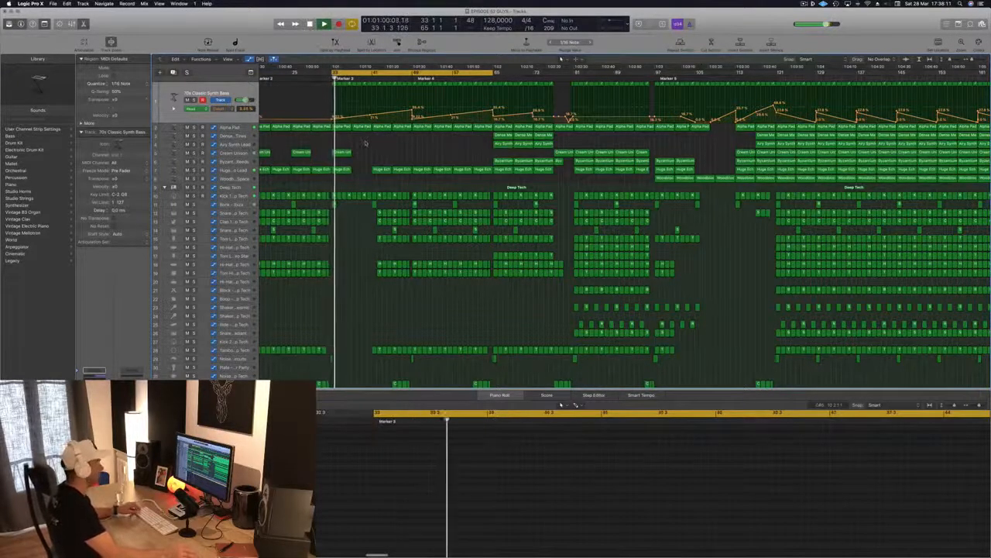
key(super+z)
scroll(367, 147, up, 2)
key(super+Left)
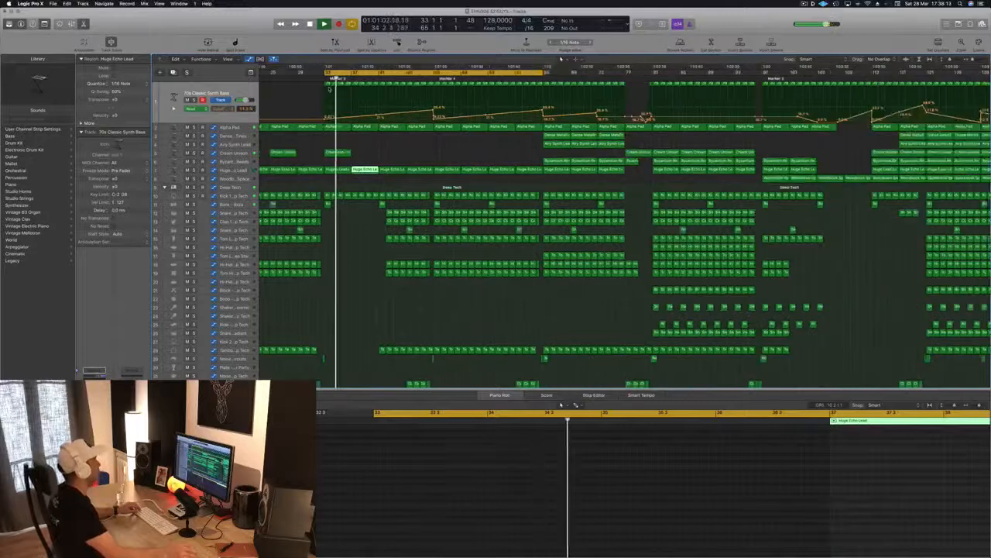
Restart playback from bar 33 and solo the Kick 1 track of the Deep Tech kit
click(233, 95)
key(space)
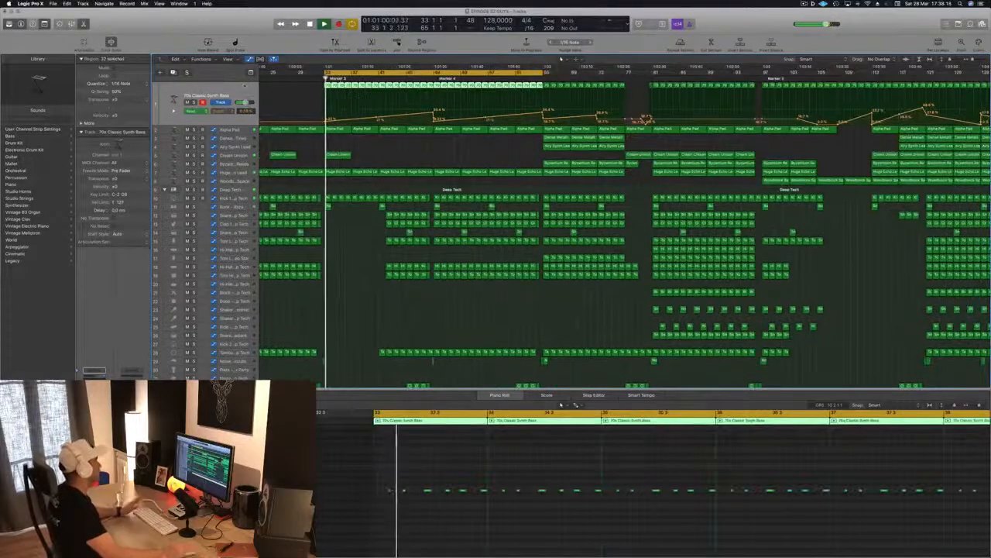
click(236, 197)
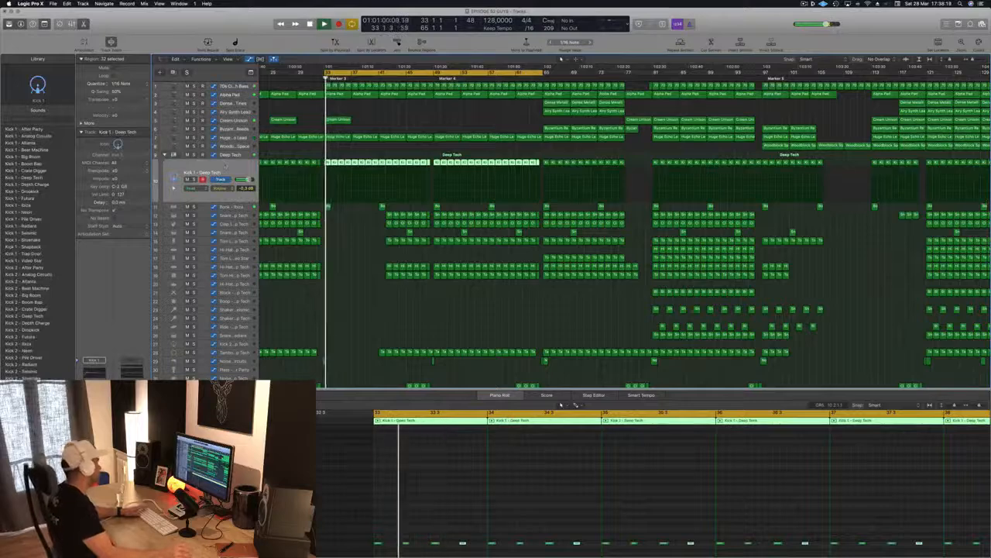
key(ctrl+s)
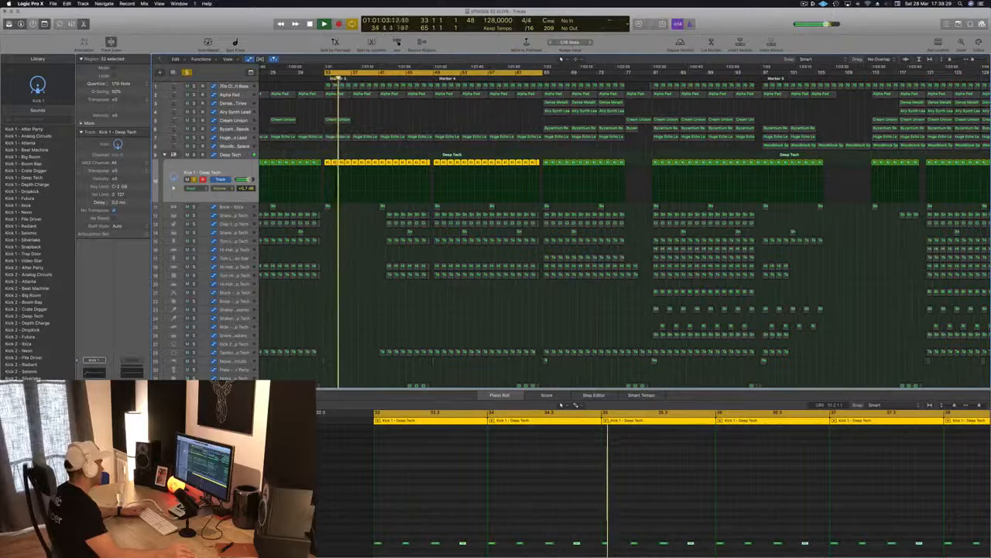
Open the Multipressor on the Deep Tech drum track and adjust the attack and release of its first band
click(233, 155)
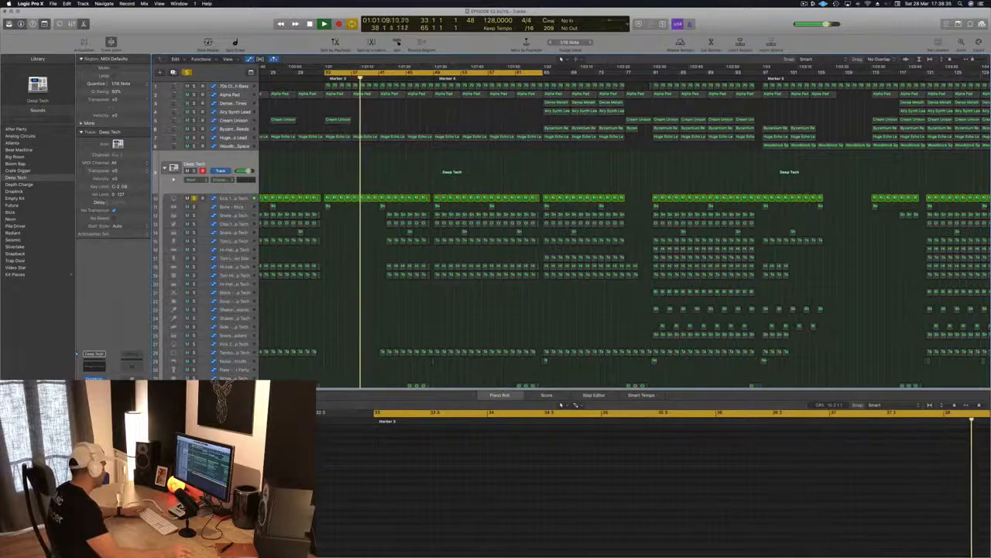
click(94, 397)
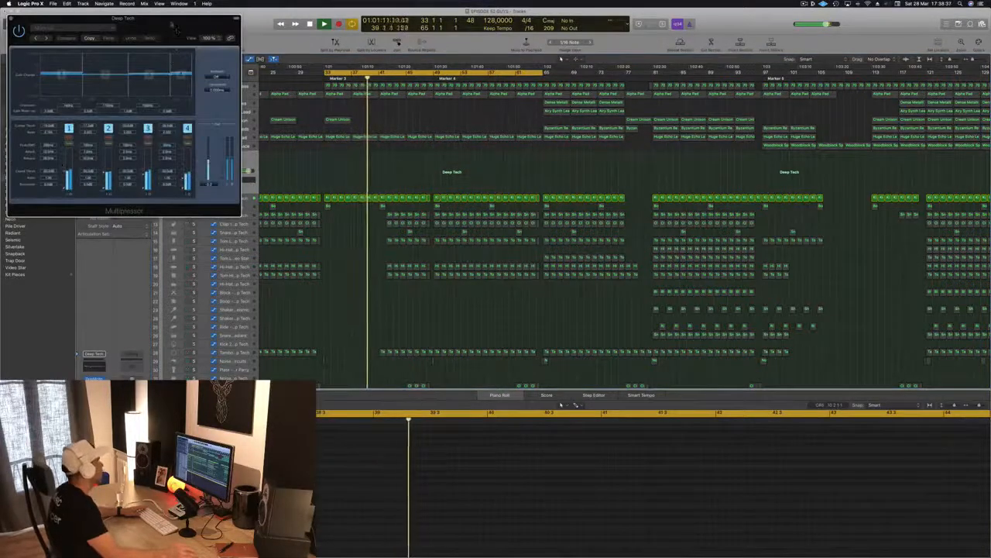
drag(172, 20, 592, 183)
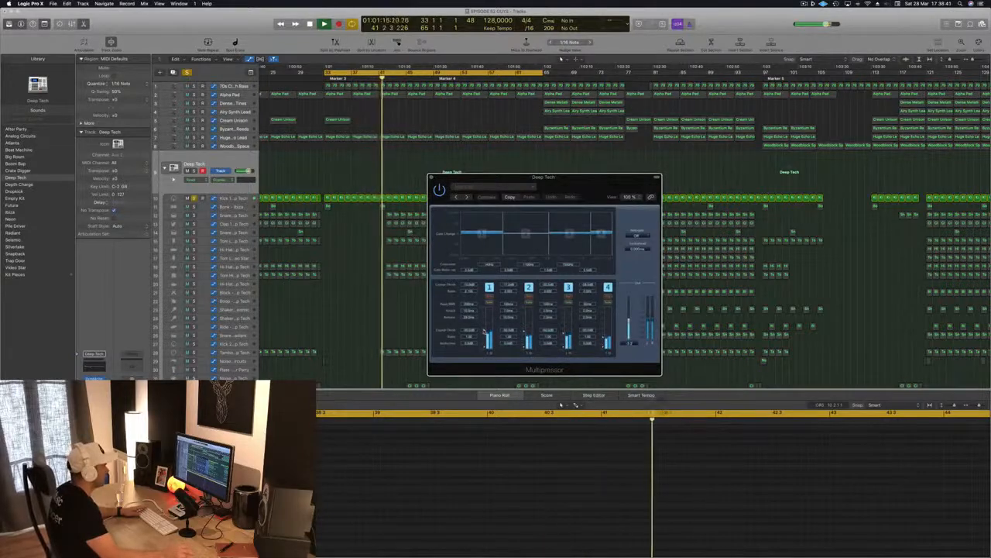
drag(484, 332, 485, 334)
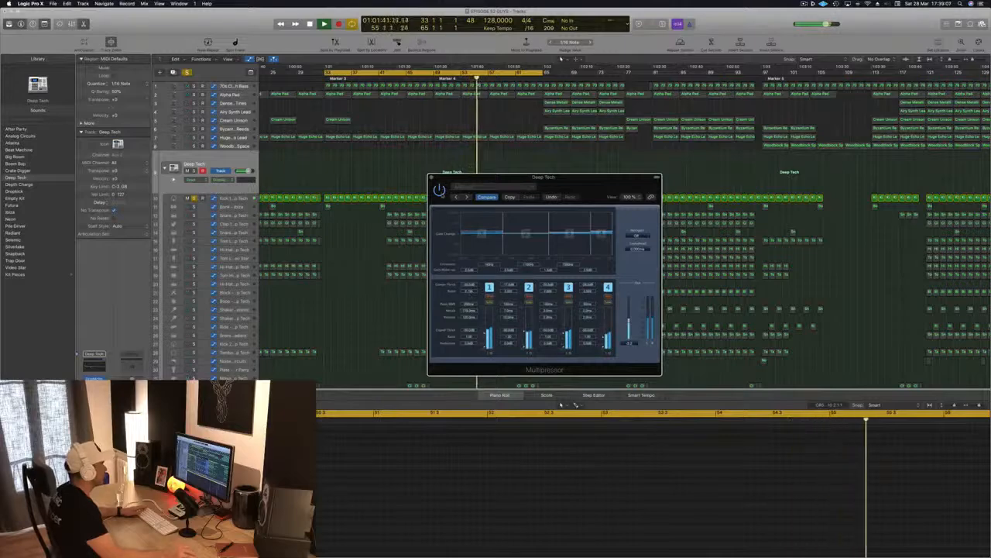
drag(561, 188, 461, 197)
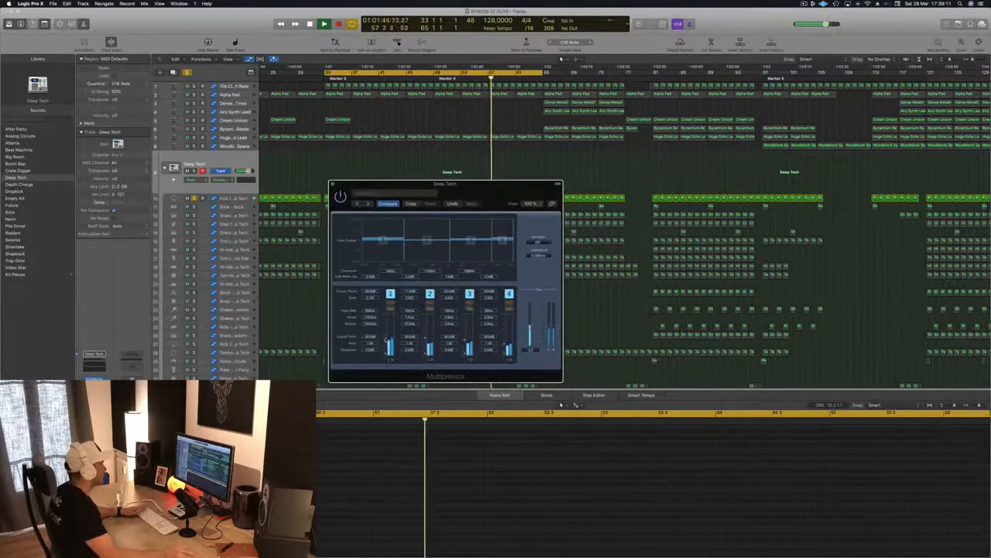
click(558, 184)
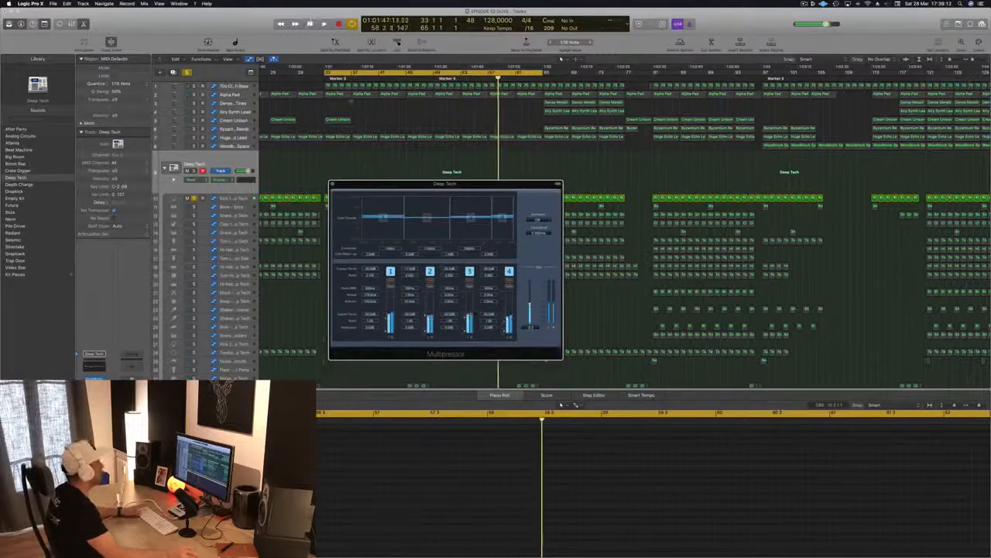
Close the Multipressor and replay the soloed kick from bar 33
key(space)
key(space)
key(space)
key(space)
click(333, 183)
scroll(338, 190, up, 1)
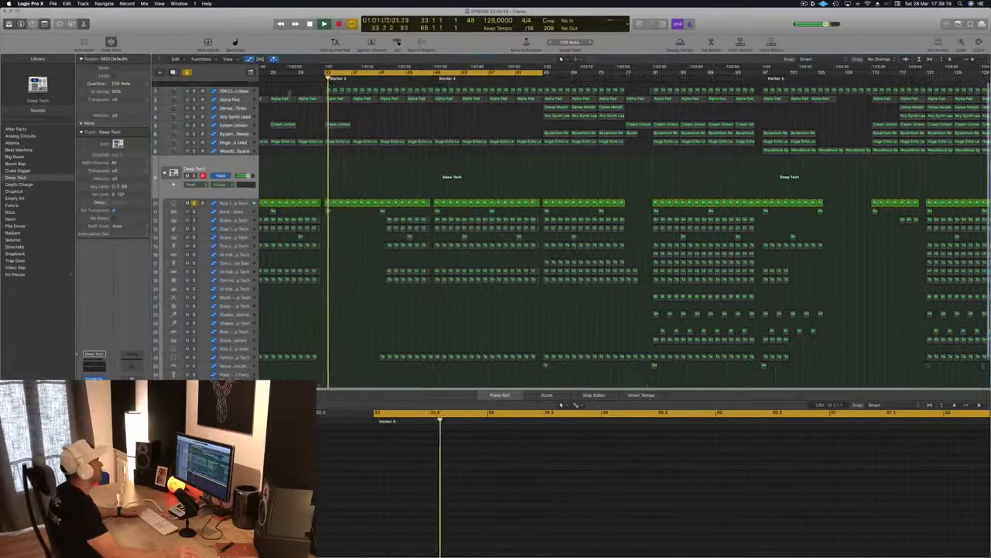
Solo the 70s Classic Synth Bass track together with the kick and replay from bar 33
key(space)
key(space)
key(space)
key(space)
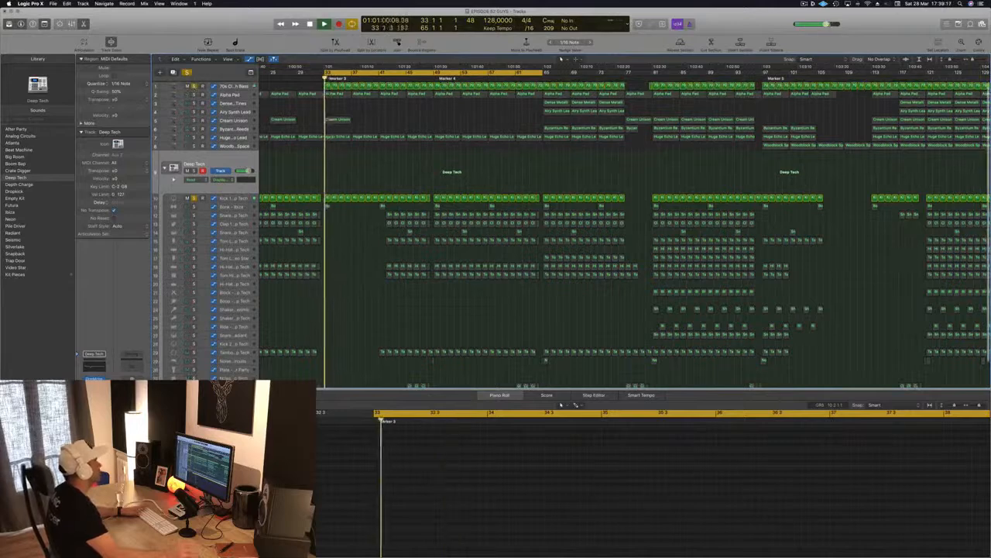
click(239, 89)
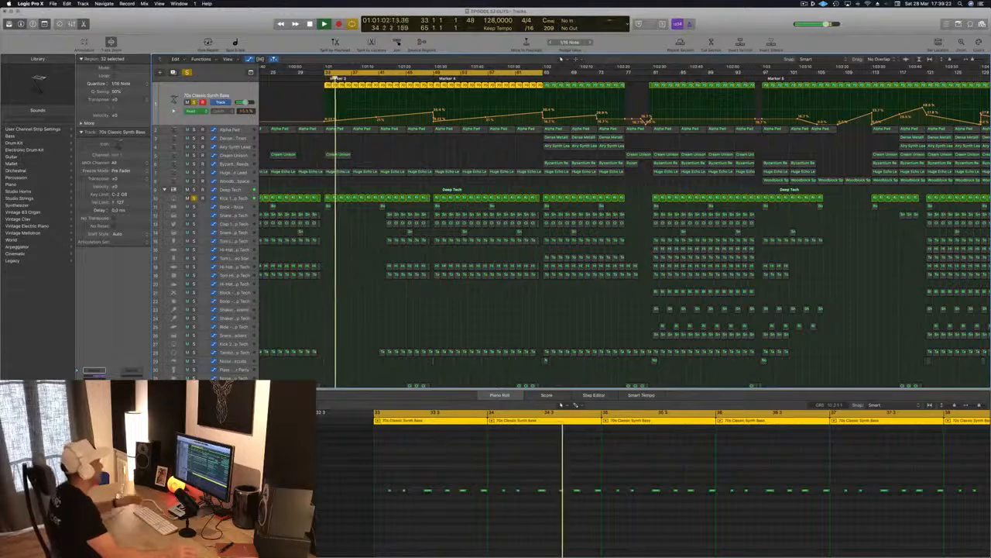
Examine the bass track's Channel EQ spectrum during playback and hide the plug-in window again
key(v)
drag(328, 38, 658, 57)
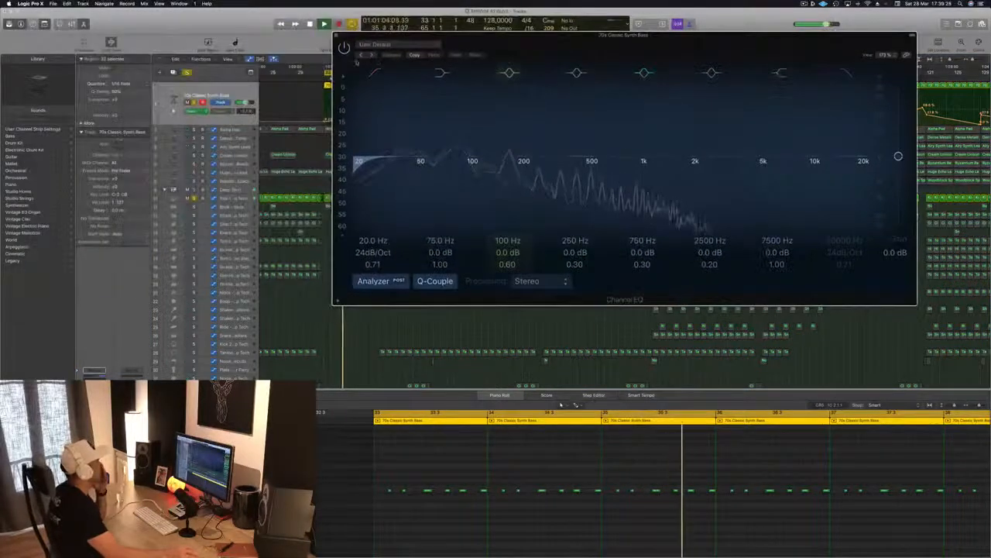
key(v)
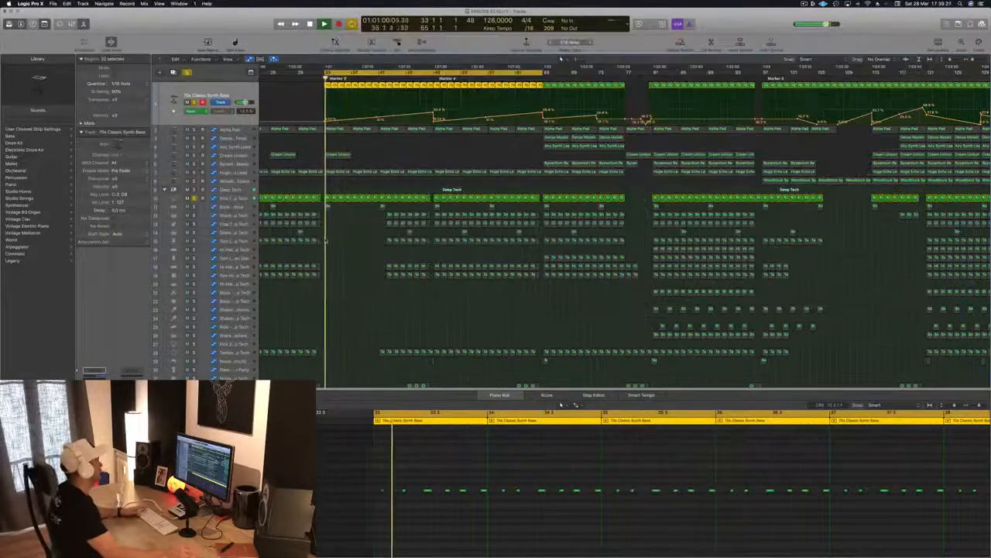
Replay from bar 33 and show the Smart Controls for the Kick 1 track
click(246, 200)
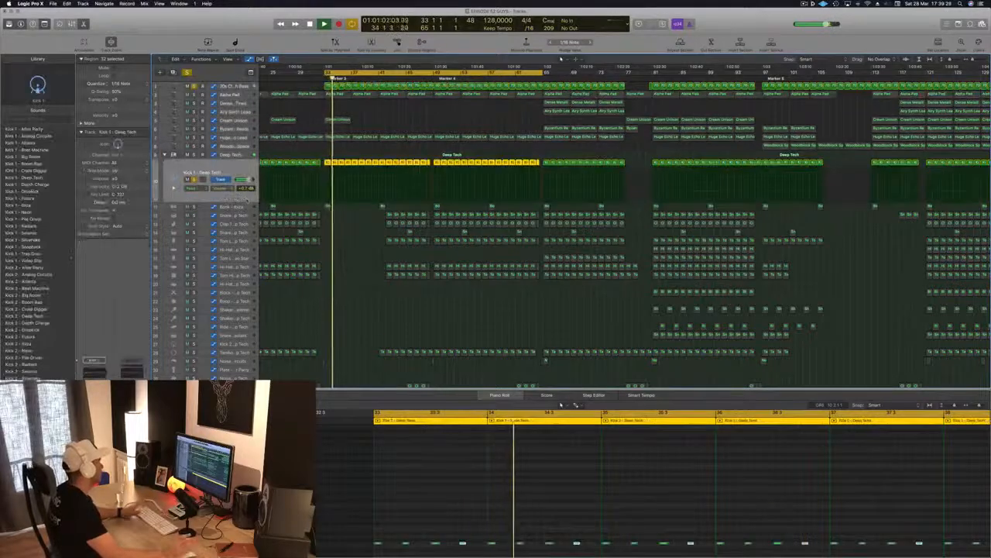
click(245, 156)
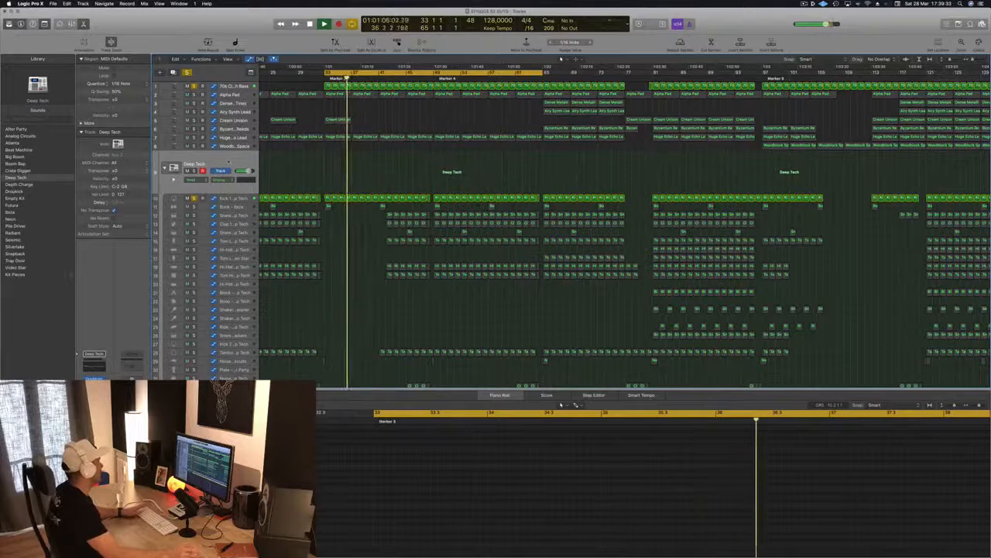
key(Return)
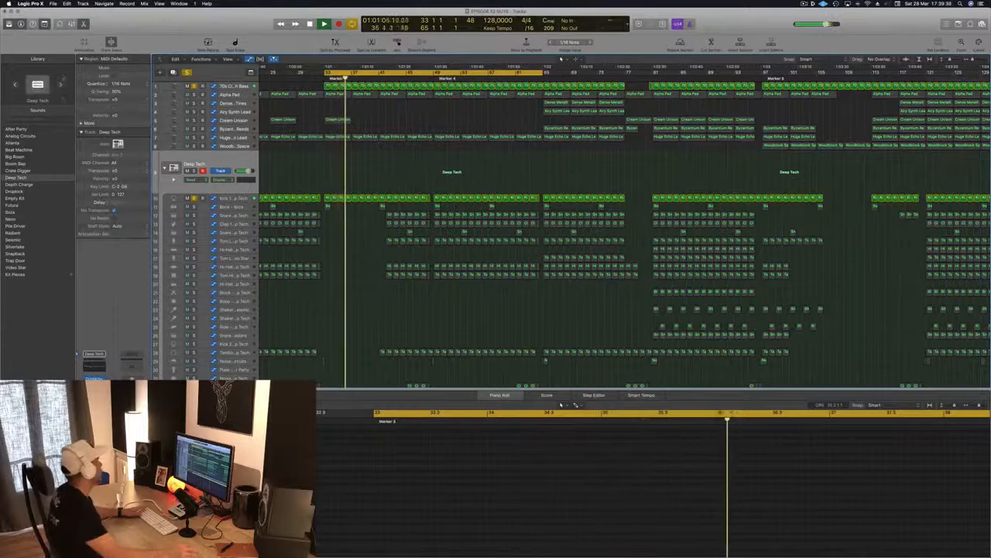
key(b)
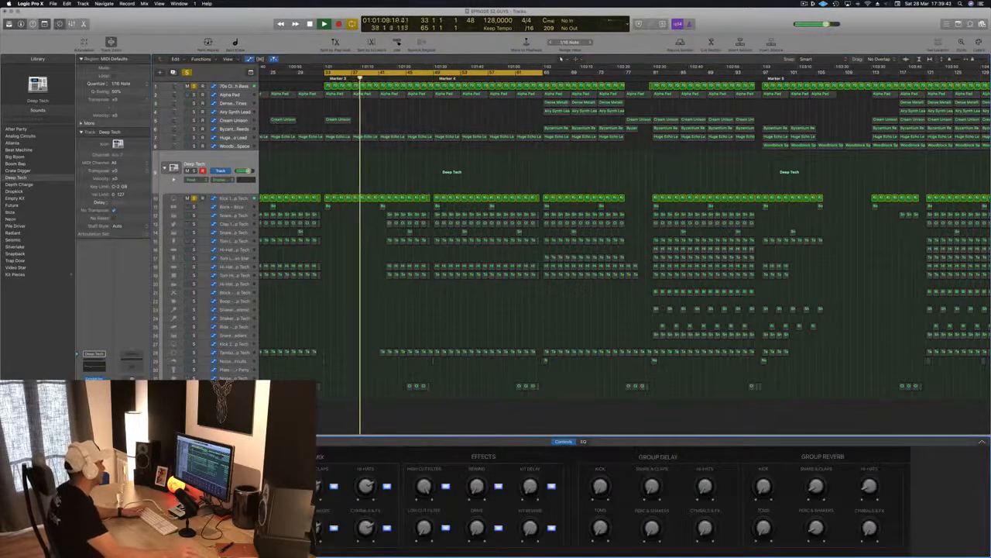
click(234, 198)
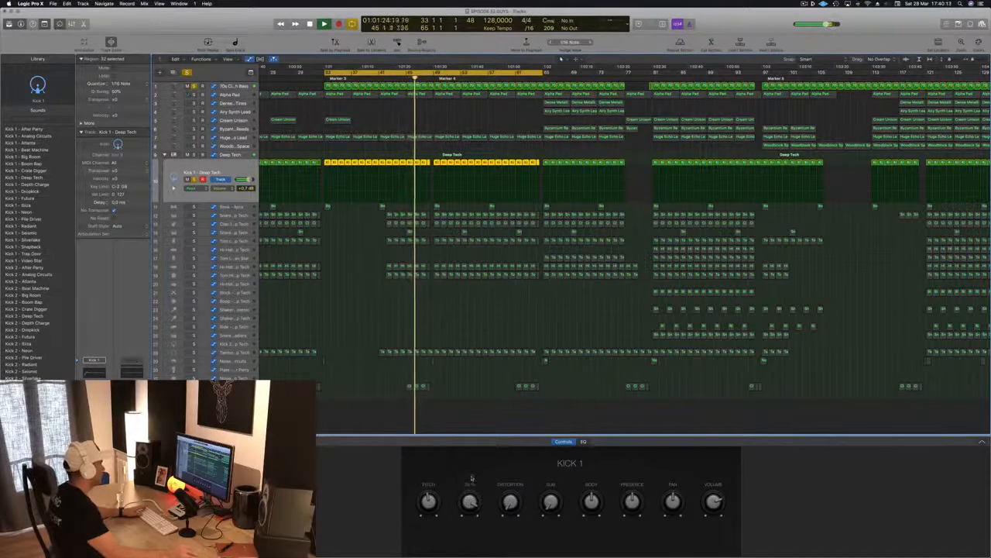
Adjust the Envelope control of Kick 1 and replay from bar 33
mouse_move(473, 504)
mouse_down()
mouse_move(467, 524)
mouse_move(470, 486)
mouse_up()
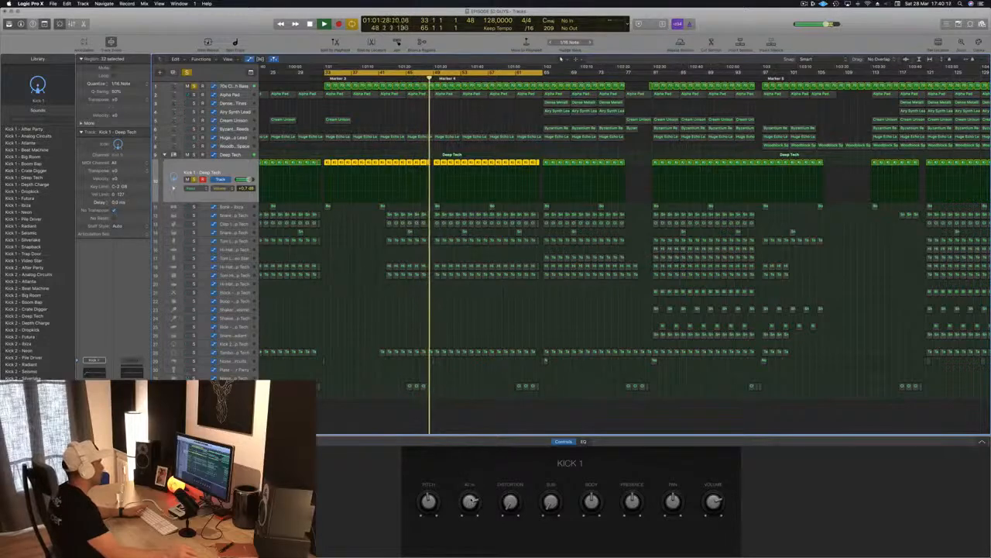
key(space)
key(space)
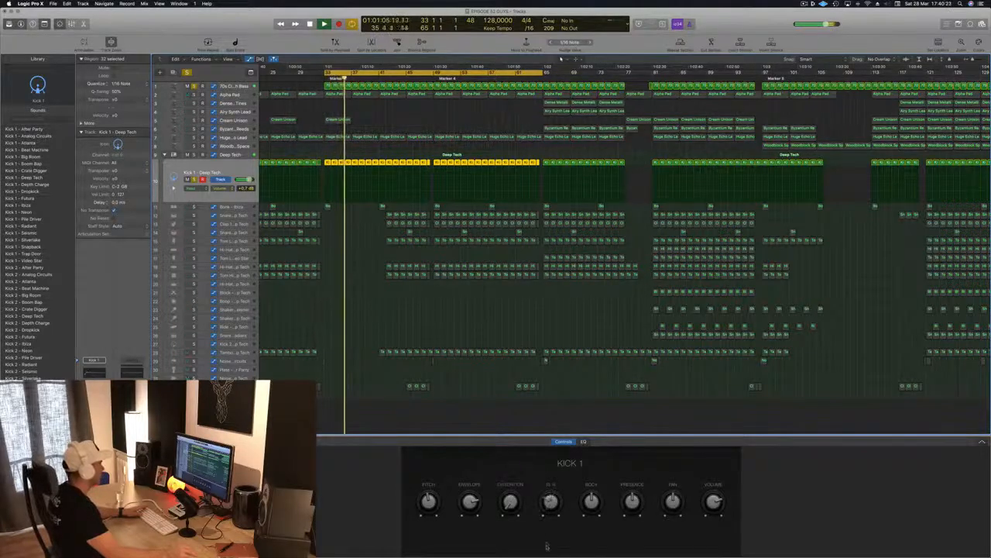
Adjust the Body and Presence controls of Kick 1 while replaying from bar 33
drag(594, 500, 596, 487)
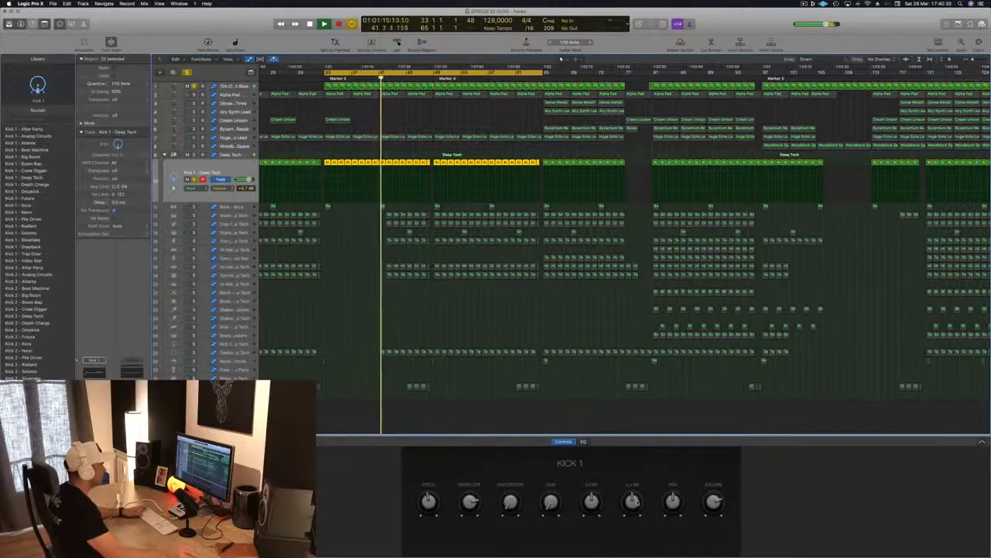
key(space)
key(space)
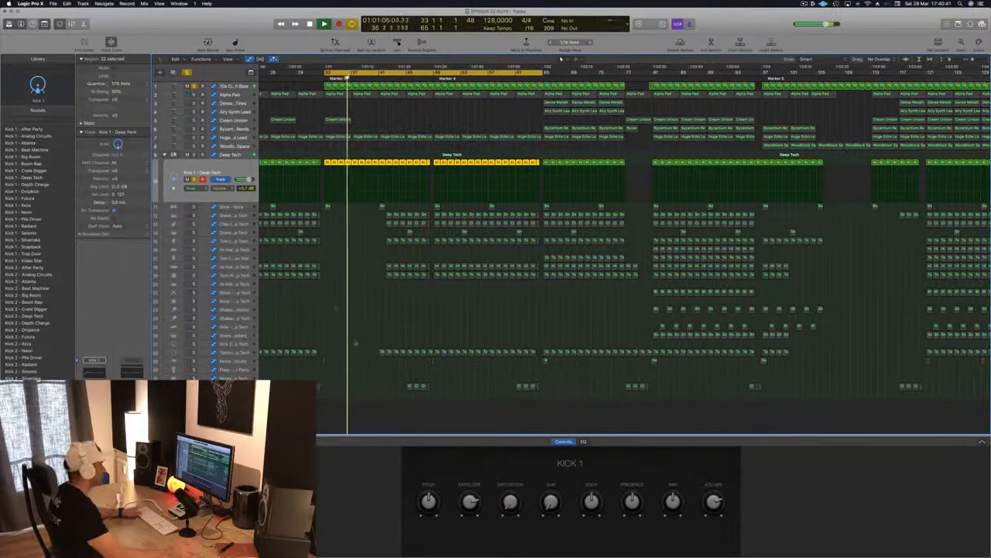
key(space)
key(space)
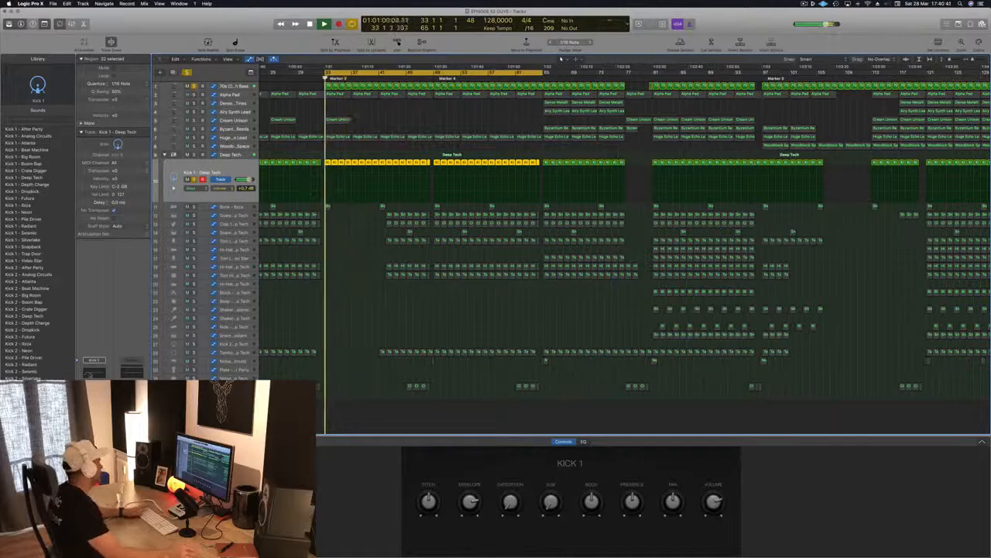
Enable a gentle 6 dB/Oct high cut at 2500 Hz in the Kick 1 track's Channel EQ and close the plug-in window
click(90, 375)
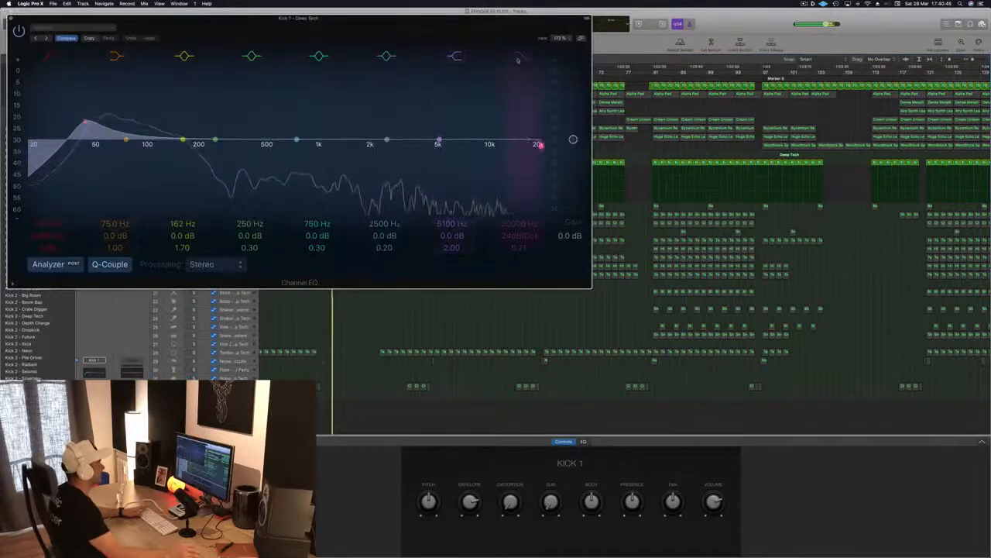
drag(538, 145, 375, 144)
drag(520, 224, 520, 250)
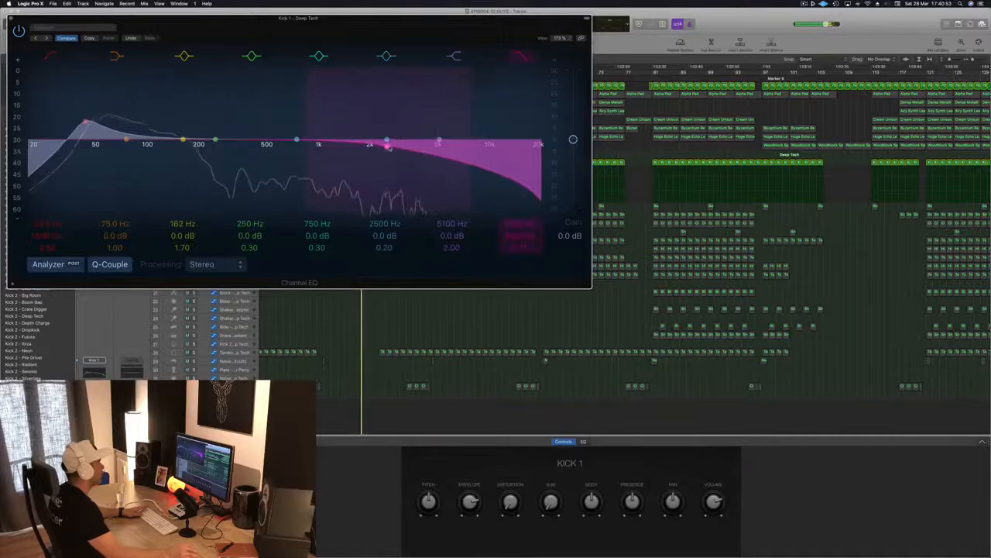
drag(416, 20, 614, 116)
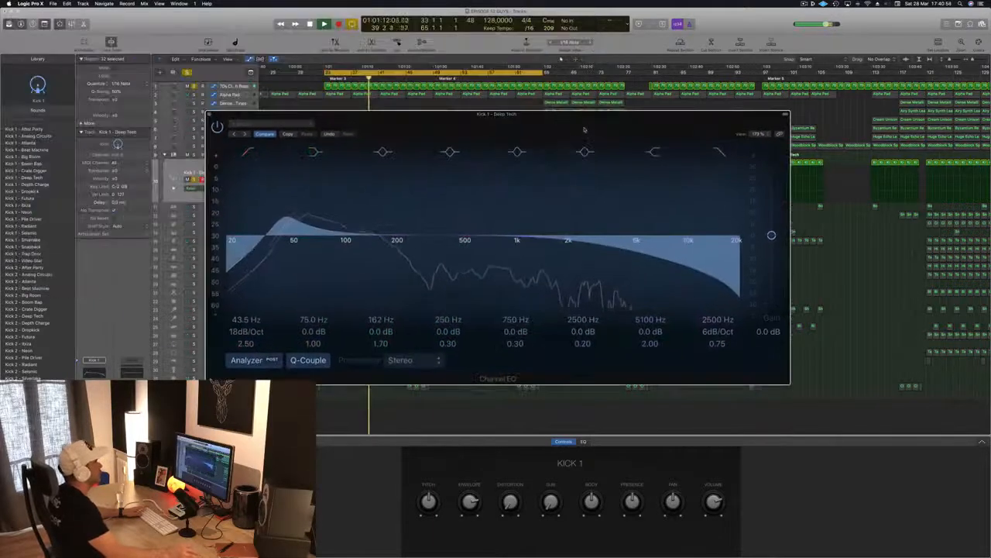
click(209, 114)
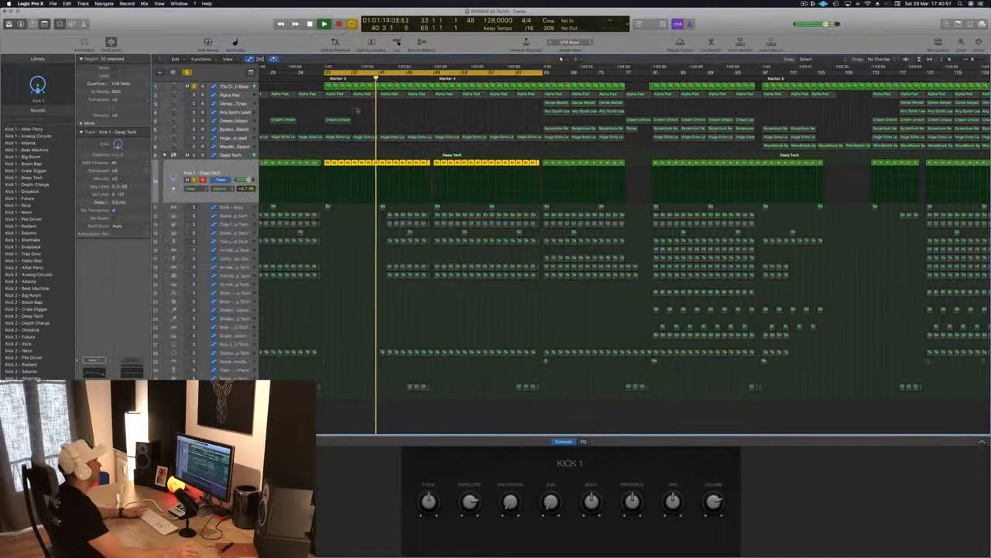
Replay from bar 33 and set the 70s Classic Synth Bass compressor to the Vintage FET model with a -23.0 dB threshold
key(space)
key(space)
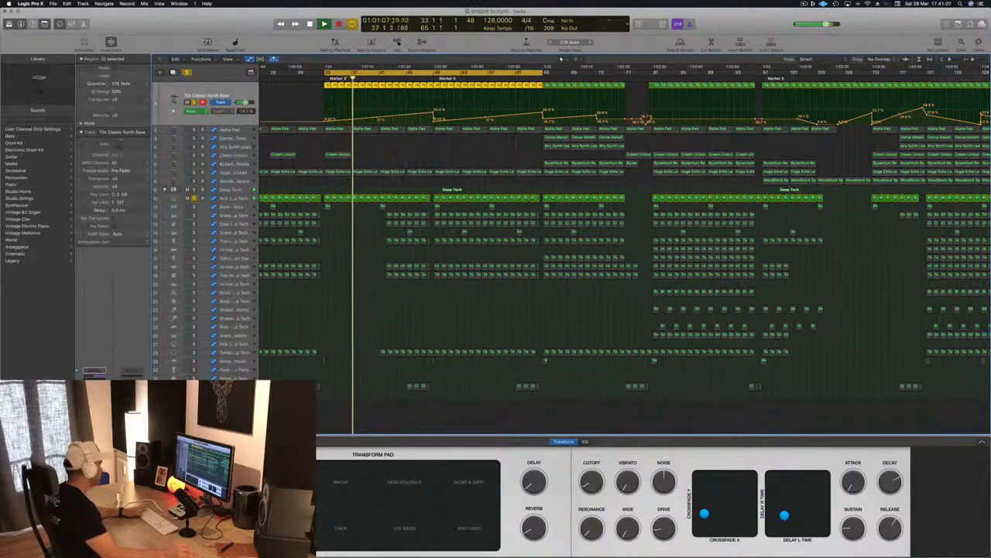
click(94, 419)
drag(210, 30, 527, 97)
click(531, 134)
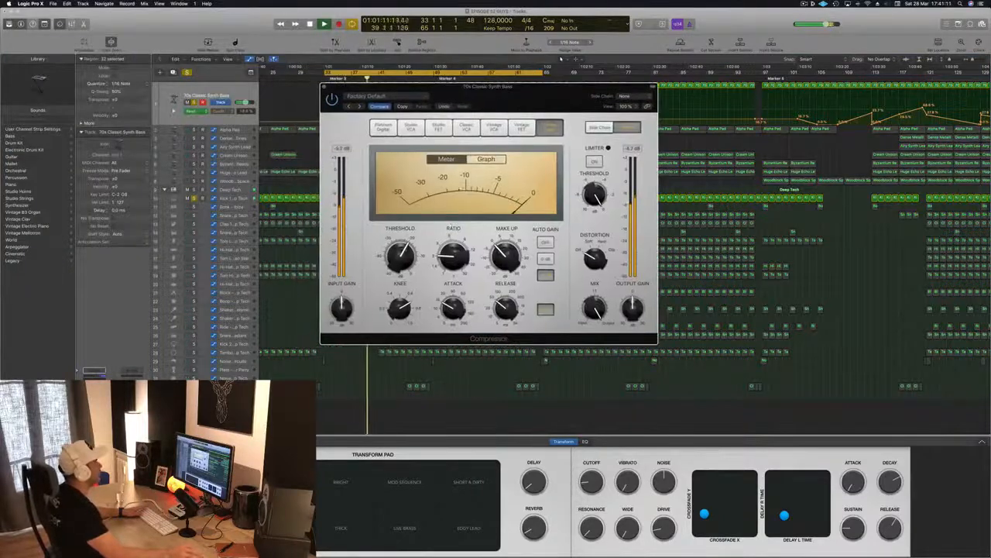
click(523, 129)
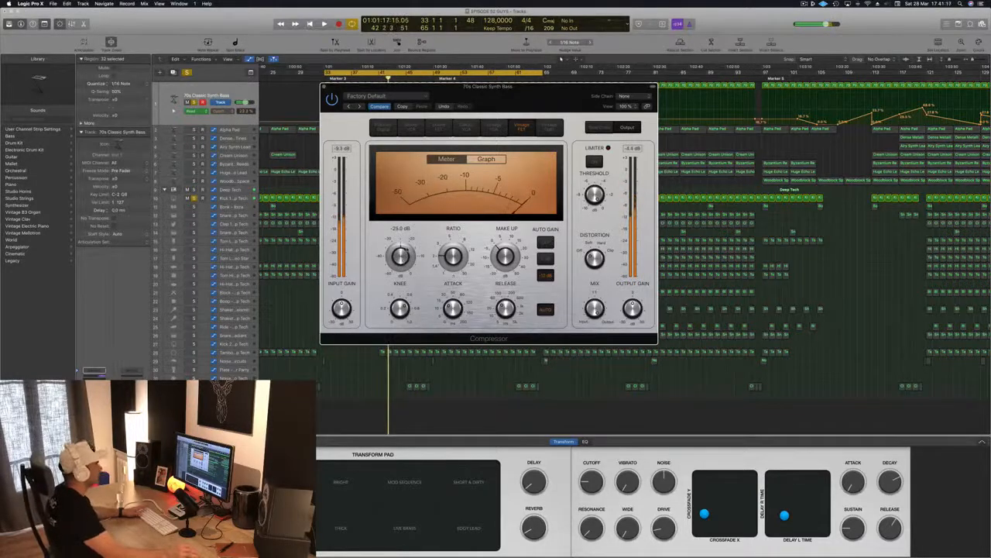
key(space)
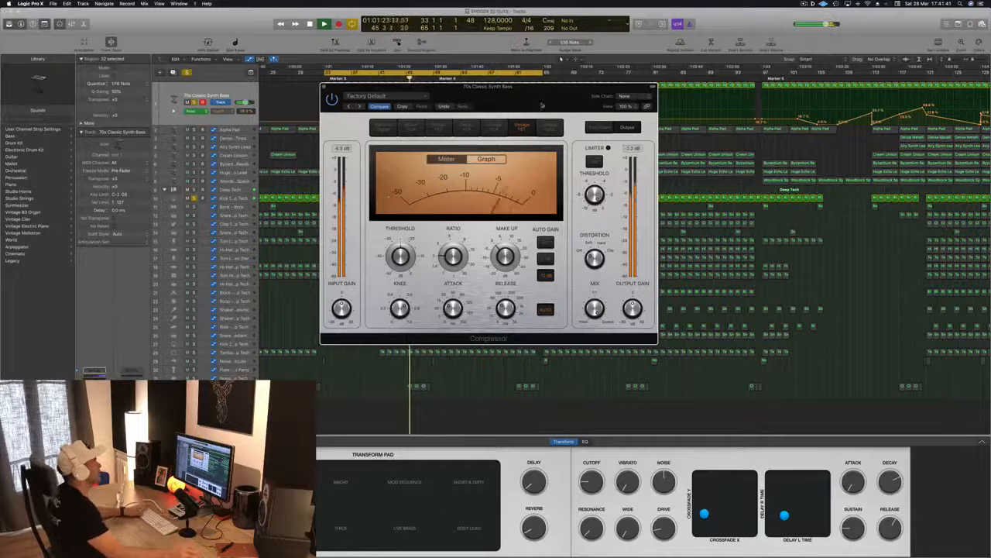
Listen to the compressed bass and kick again from bar 33 and close the compressor window
drag(542, 106, 666, 89)
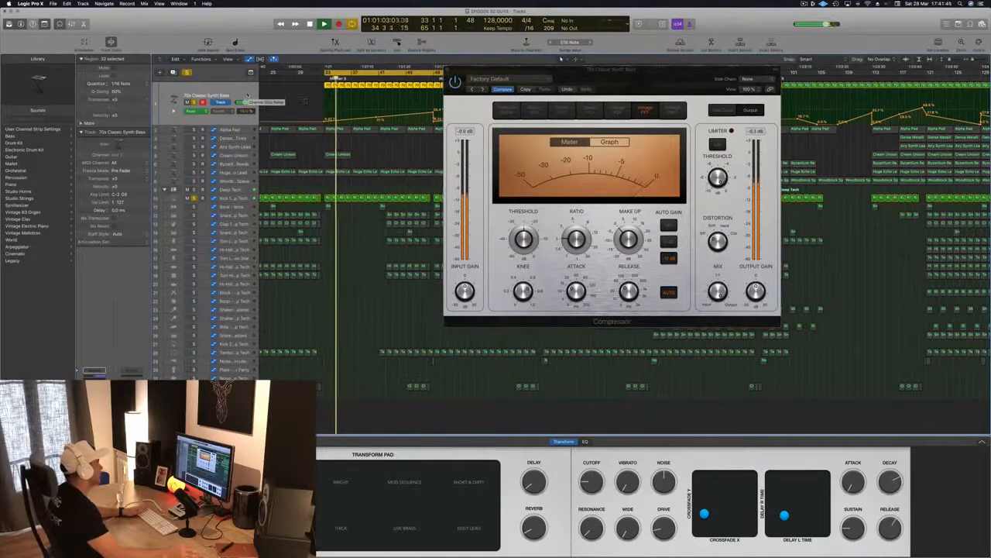
key(space)
key(space)
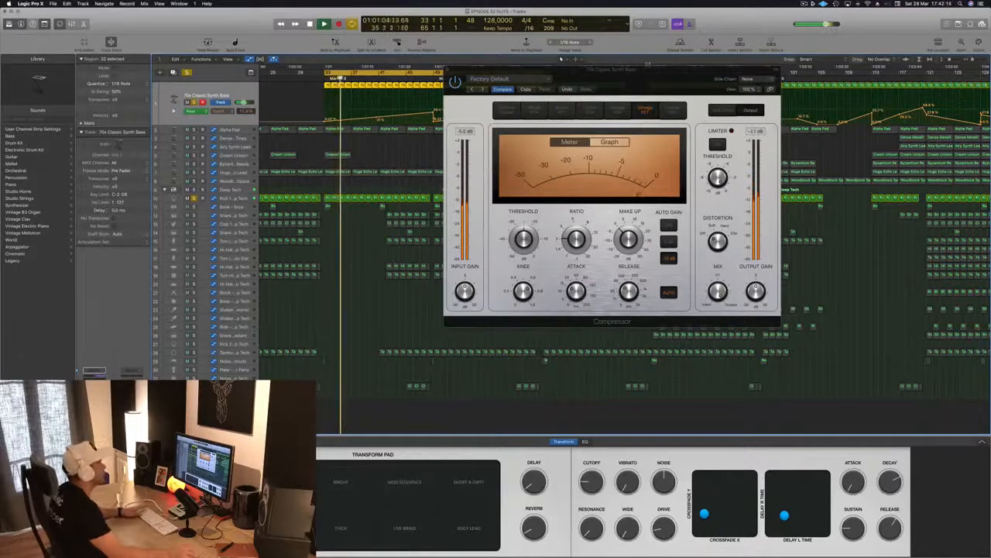
drag(649, 67, 594, 66)
key(super+w)
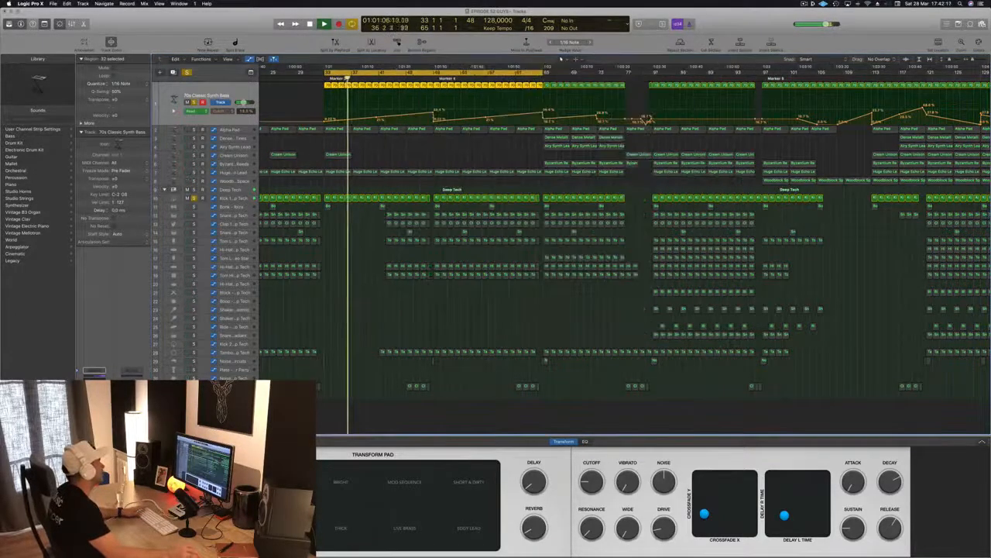
Turn off solo mode and replay the full arrangement from bar 33 with the Huge Echo Lead track selected
click(188, 73)
key(space)
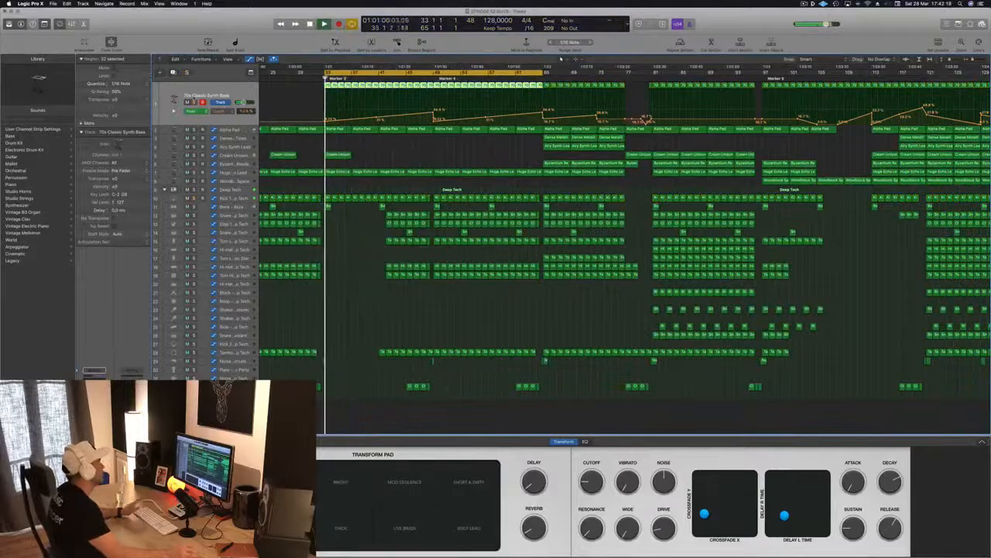
click(381, 151)
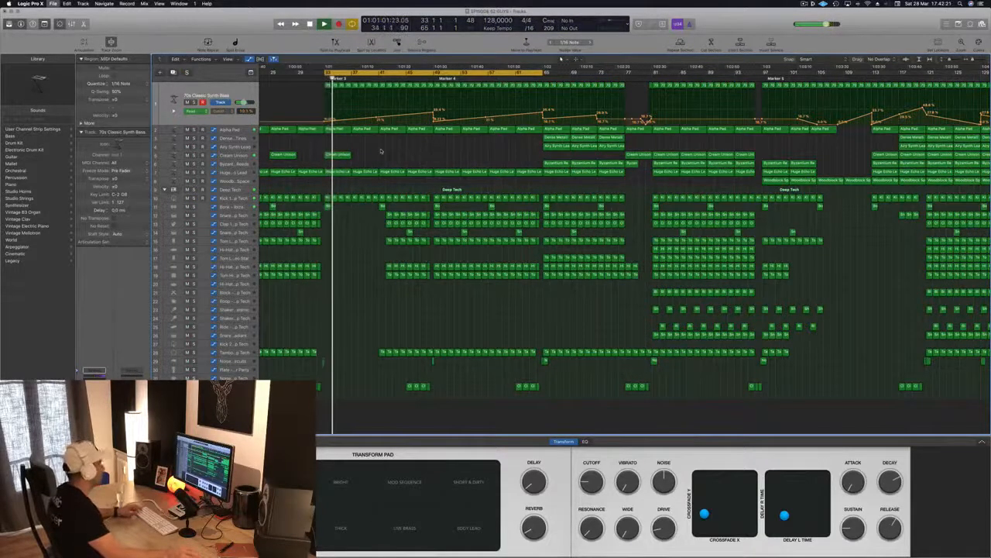
scroll(393, 151, up, 3)
scroll(379, 156, down, 5)
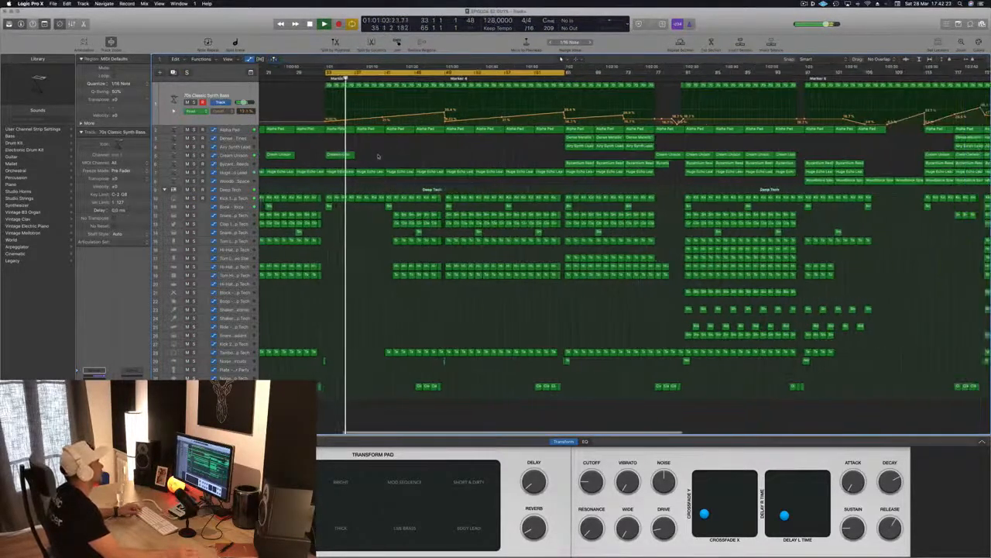
scroll(378, 155, down, 2)
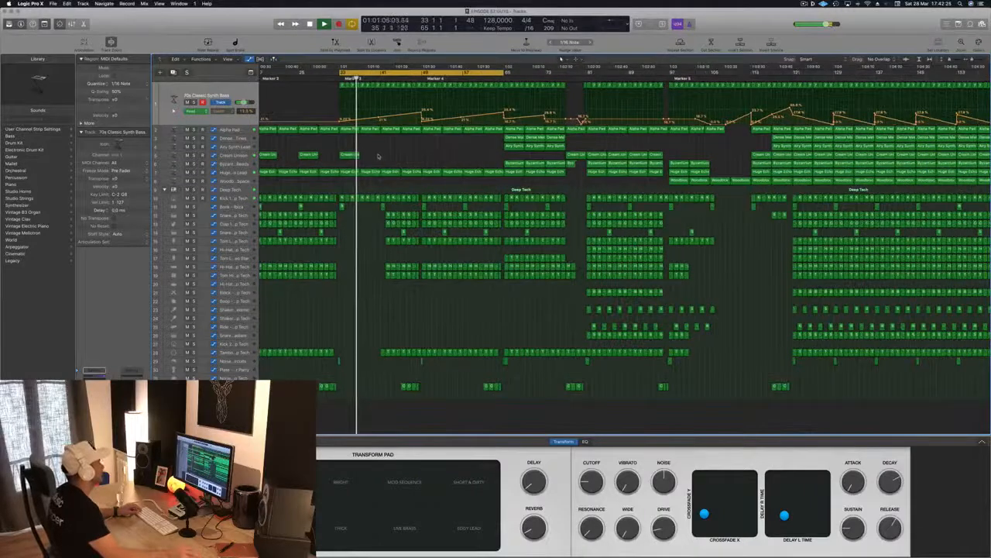
scroll(377, 154, up, 3)
scroll(378, 153, up, 2)
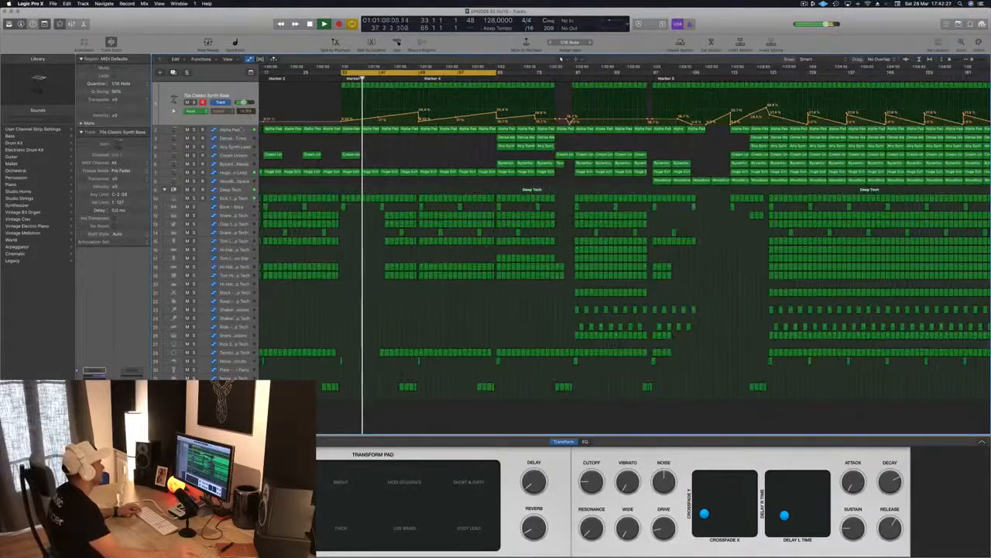
click(234, 173)
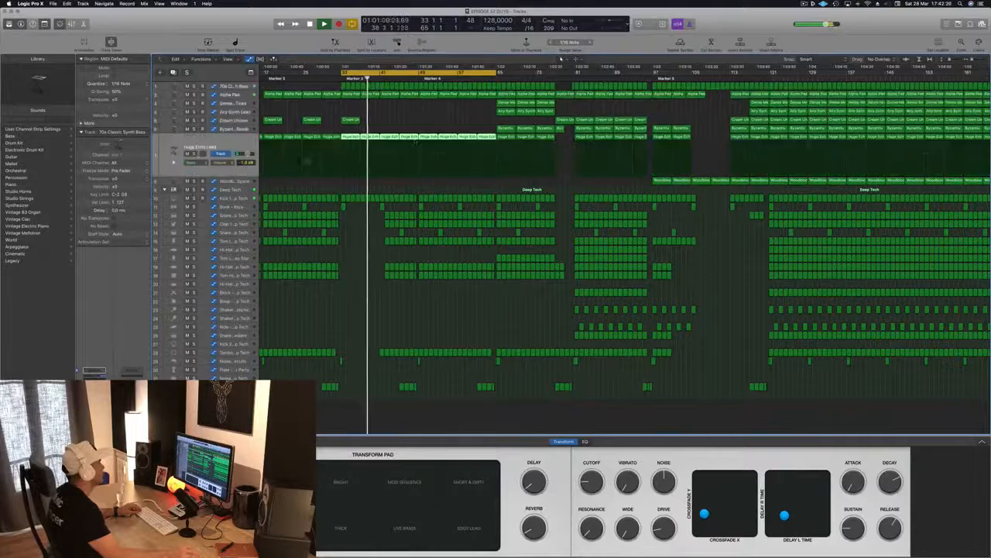
Delete the tambourine regions between bars 41 and 49
scroll(403, 119, up, 1)
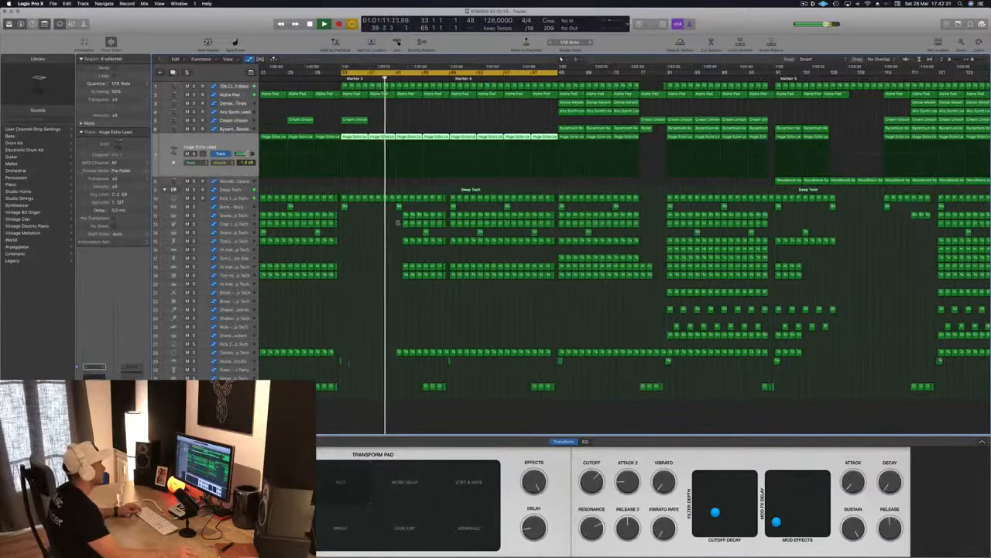
scroll(396, 224, up, 1)
scroll(402, 255, up, 2)
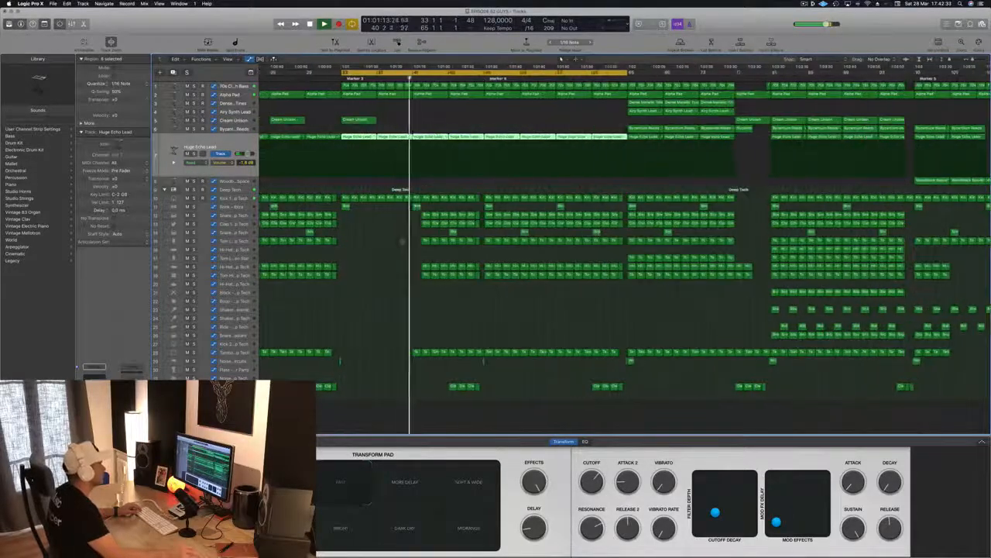
drag(421, 216, 469, 279)
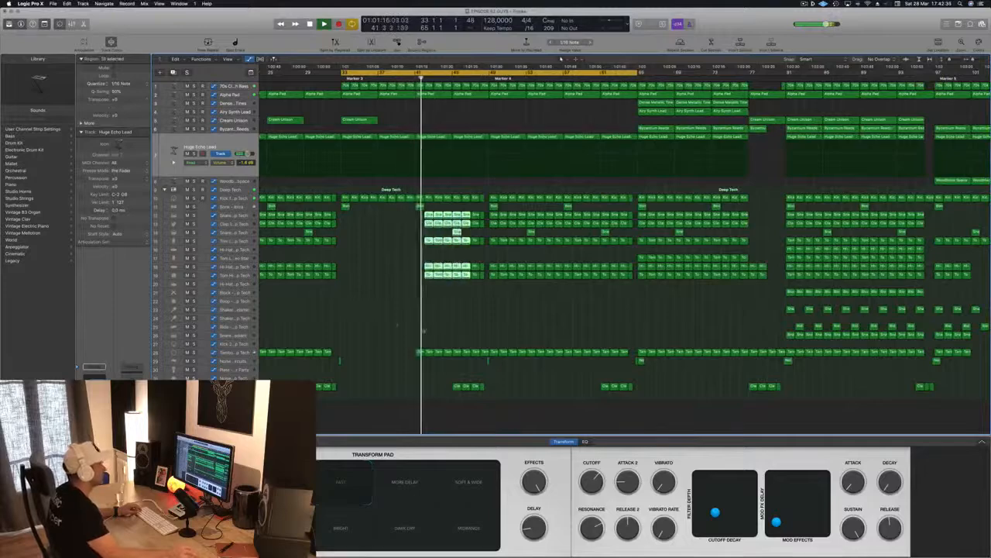
drag(385, 333, 488, 353)
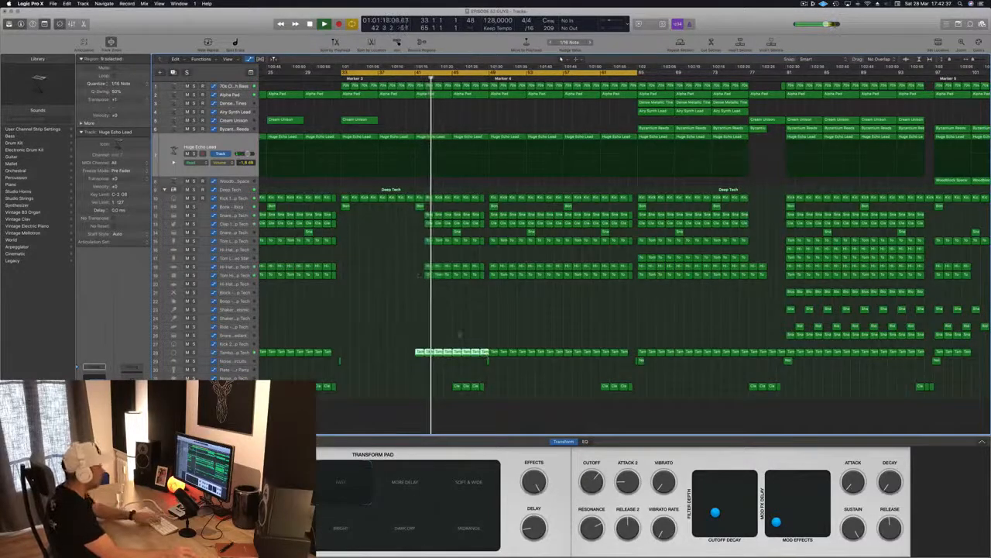
key(Delete)
Delete the repeated snare, clap, tom and hi-hat regions between bars 41 and 49
drag(412, 219, 486, 225)
key(Delete)
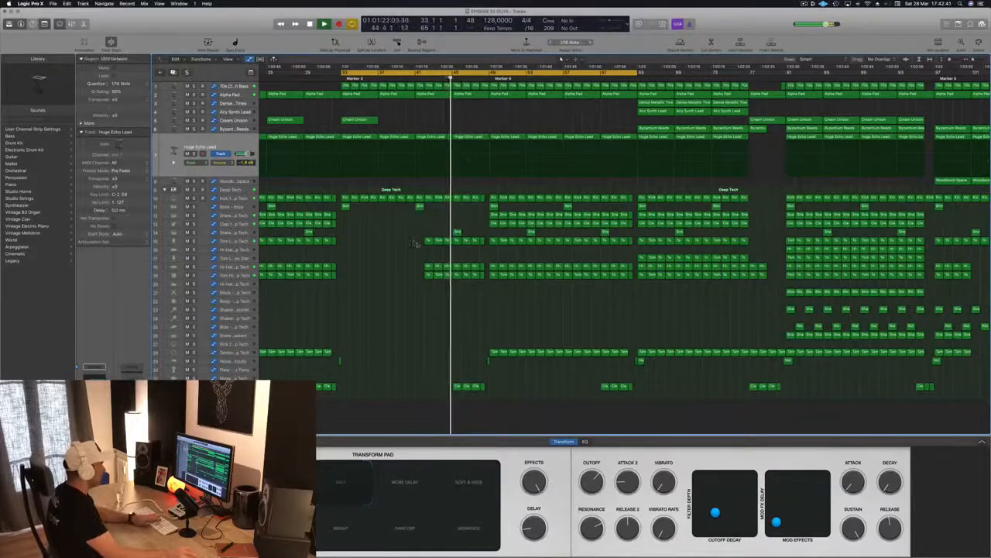
drag(414, 242, 481, 284)
key(Delete)
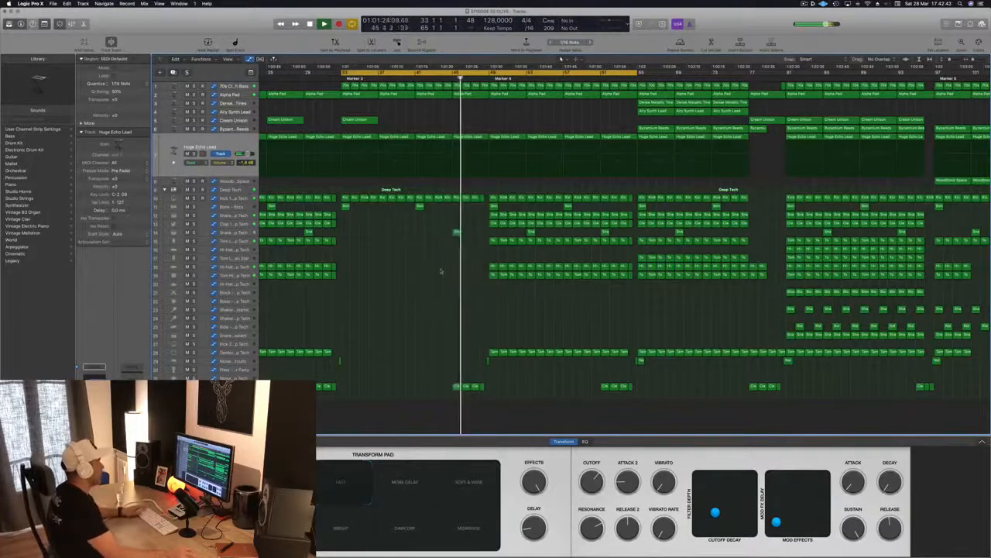
Record a Low Cut Filter sweep on the Deep Tech track across bars 41 to 49 in Touch automation mode
key(space)
key(space)
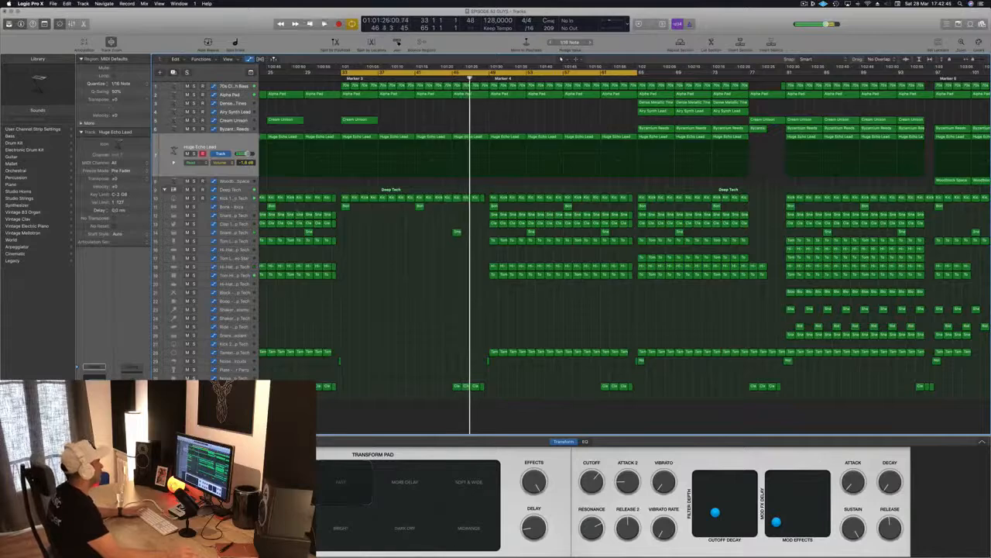
click(235, 190)
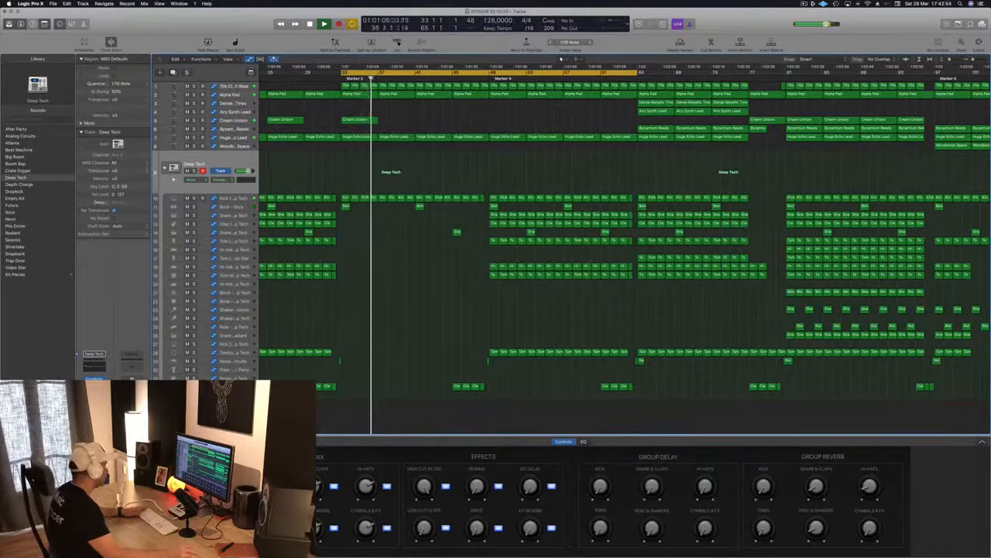
key(ctrl+shift+super+t)
key(space)
key(space)
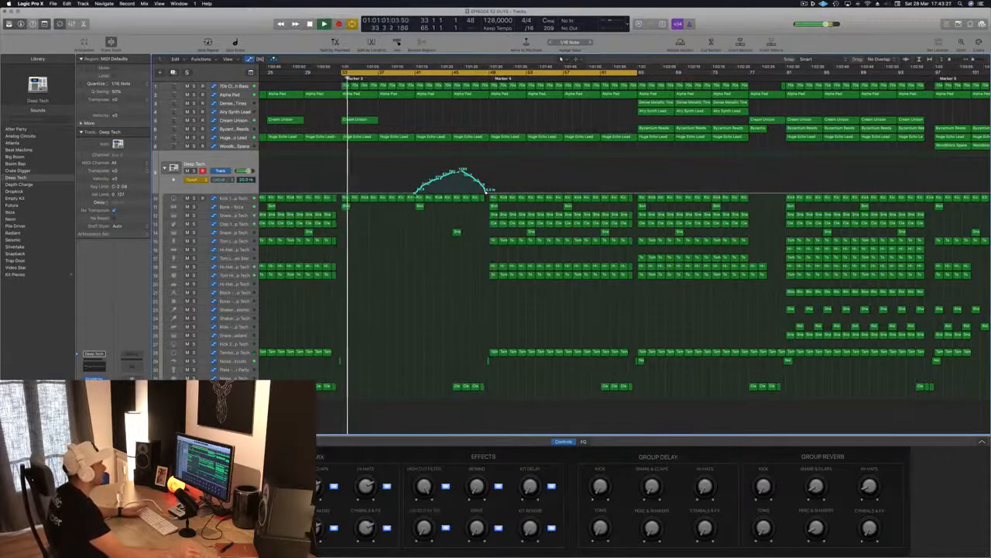
Reshape Deep Tech's Low Cut Filter automation into two successive rises between bars 41 and 49 and set its mode to Read
drag(419, 192, 485, 172)
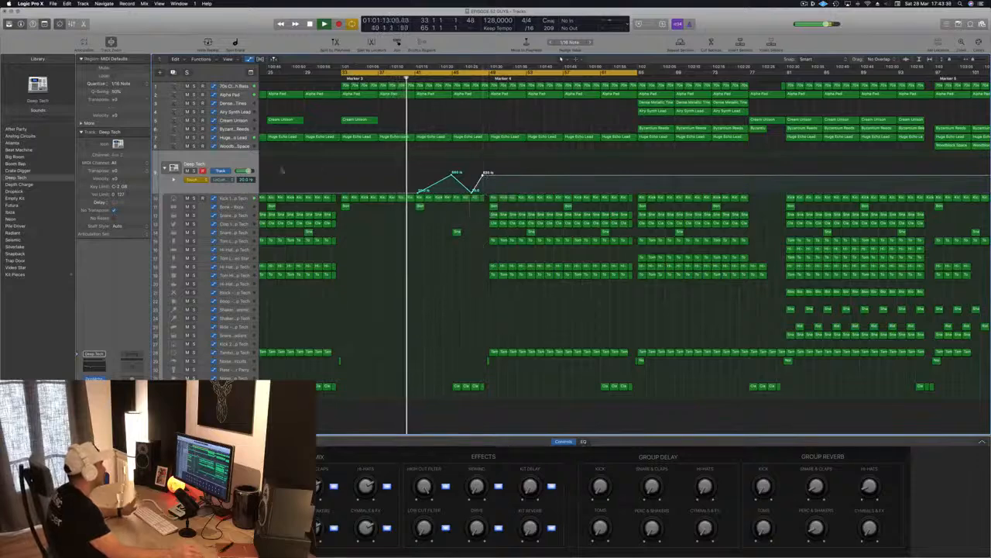
click(195, 178)
click(193, 173)
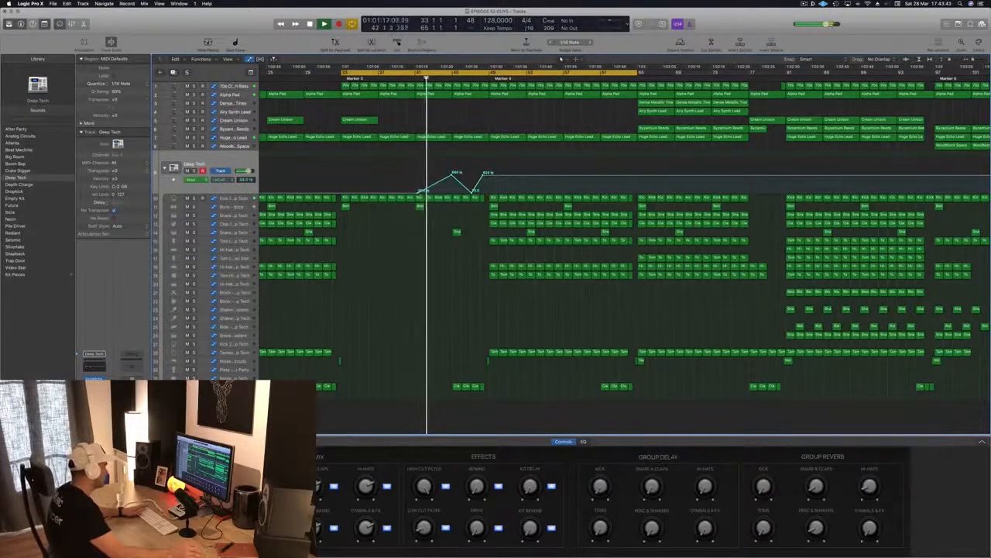
drag(418, 191, 416, 193)
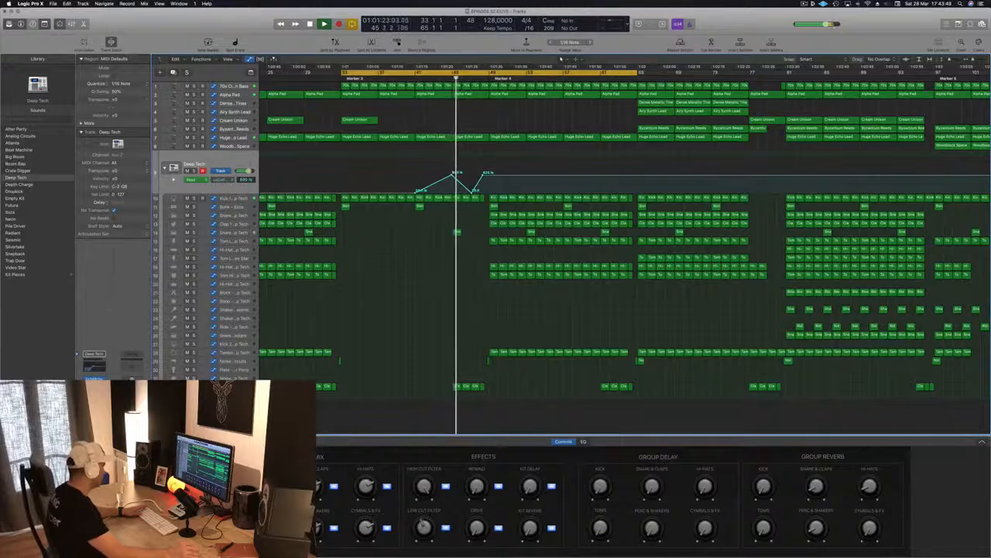
Steepen the slope and flatten the resonance of the low cut band in the Deep Tech Channel EQ, closing it again
click(95, 365)
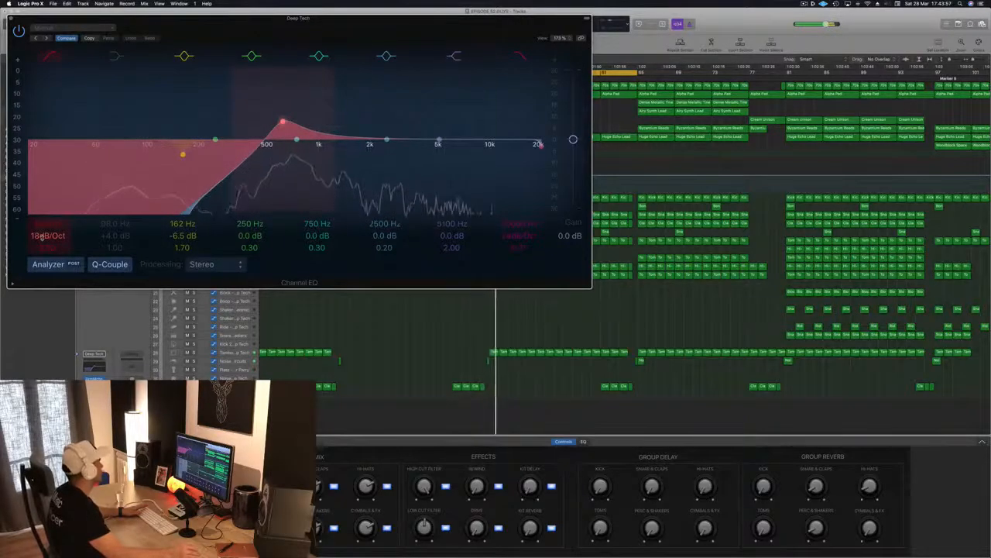
drag(41, 237, 42, 235)
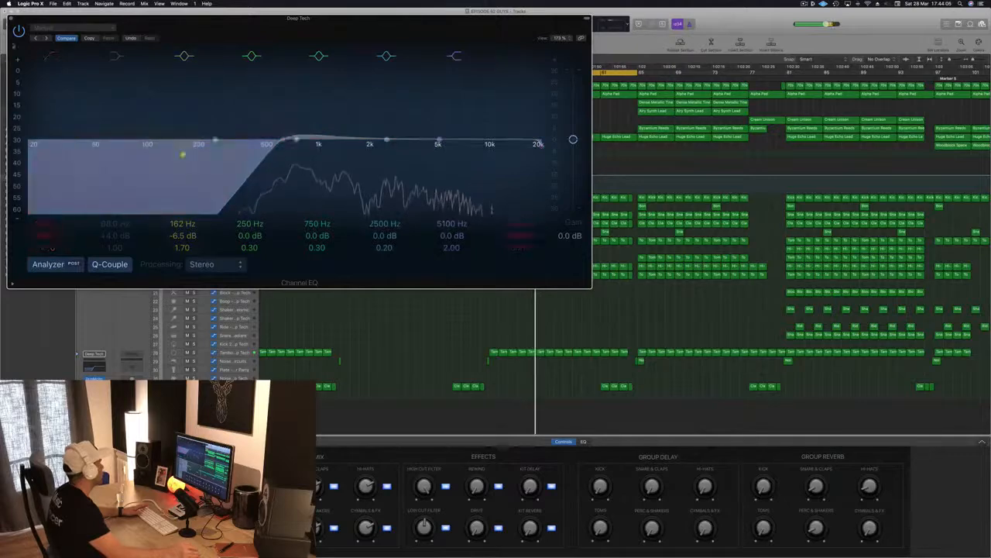
click(11, 21)
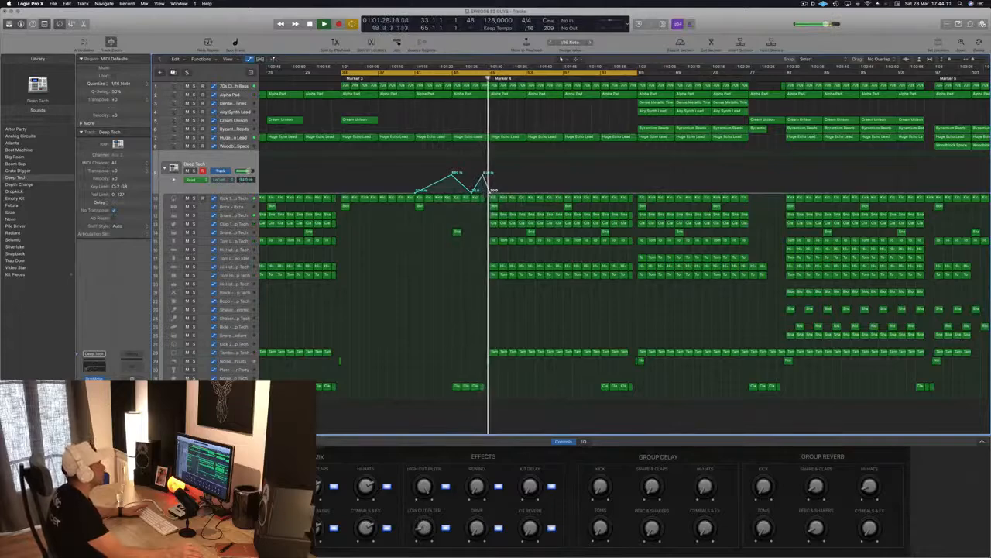
Drop the Low Cut Filter automation back down just before bar 49 on the Deep Tech track and save the project
drag(490, 192, 489, 192)
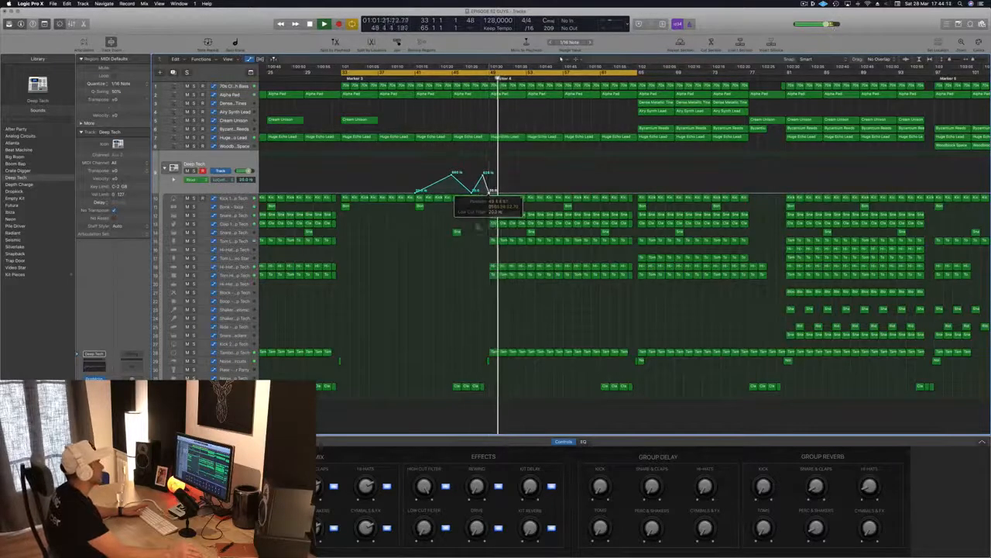
key(super+s)
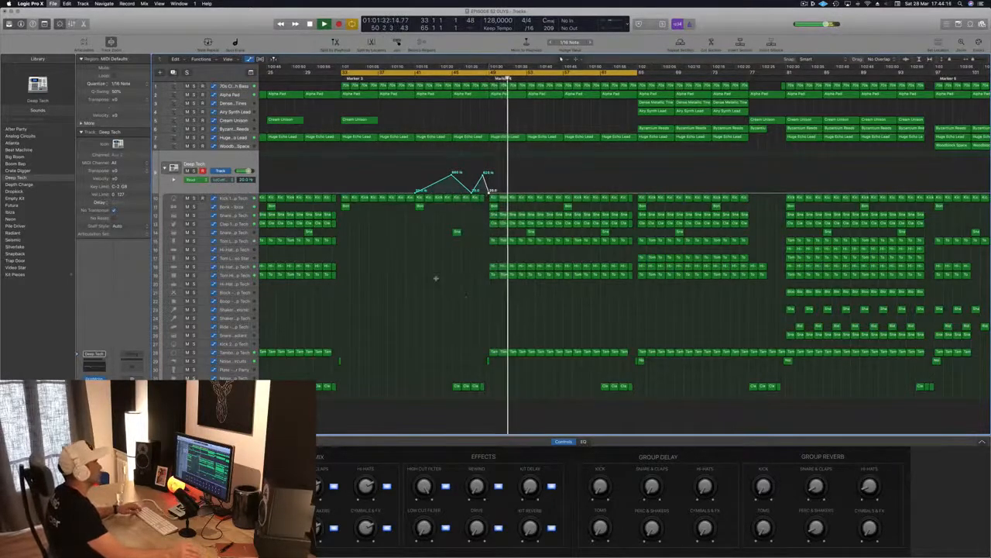
key(super+Left)
key(super+Left)
key(super+Left)
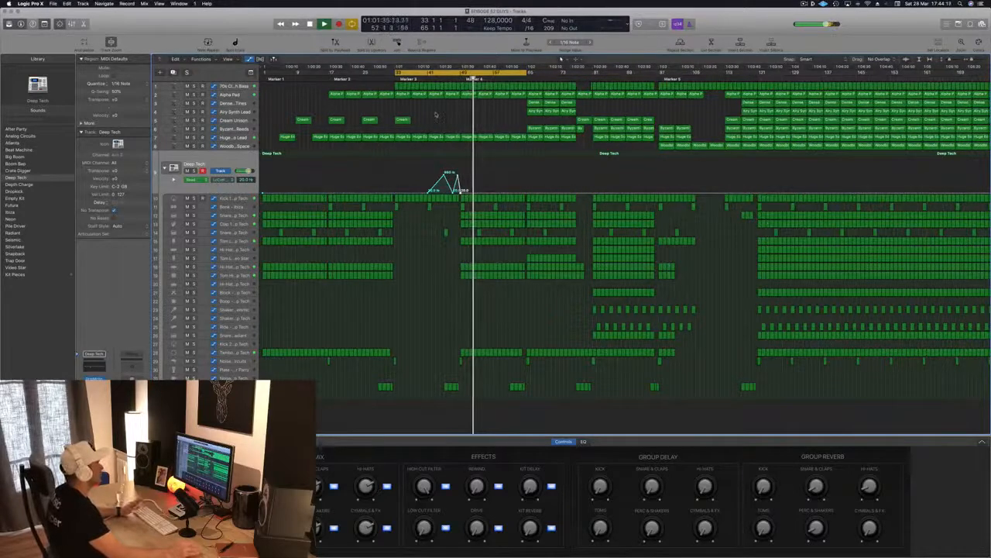
Play from bar 33 and copy a Cream Unison region to bars 41 and 45 on its own track
key(Return)
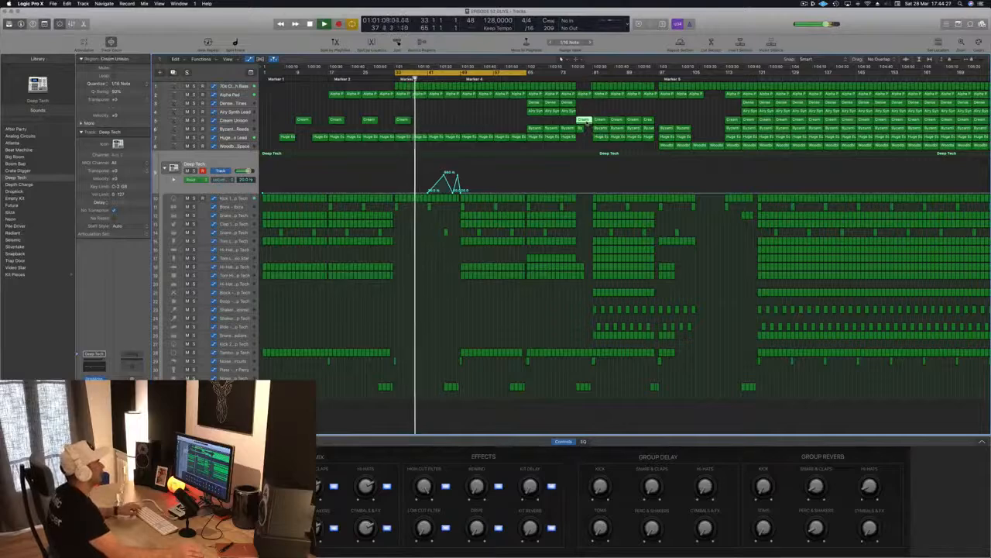
drag(587, 123, 463, 123)
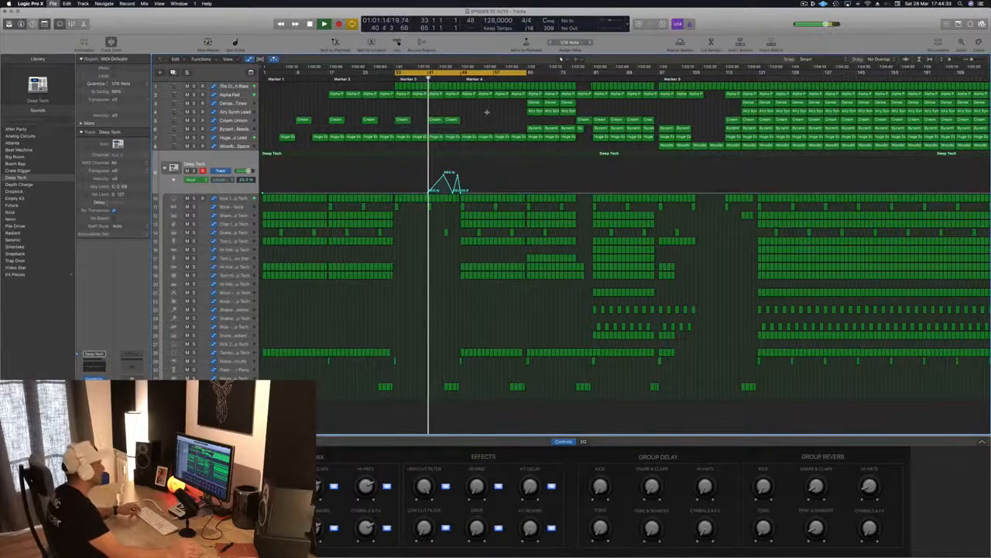
scroll(508, 120, up, 2)
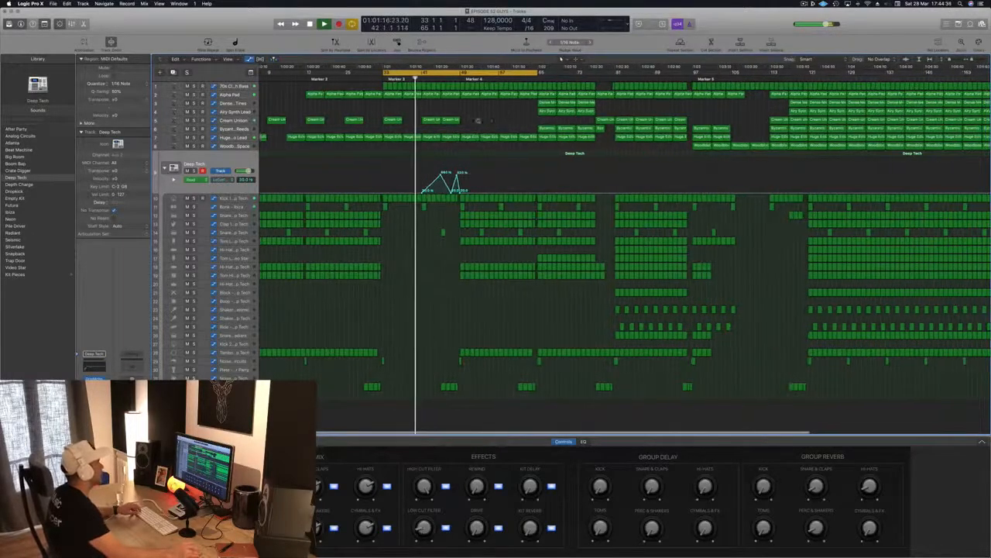
scroll(497, 123, down, 3)
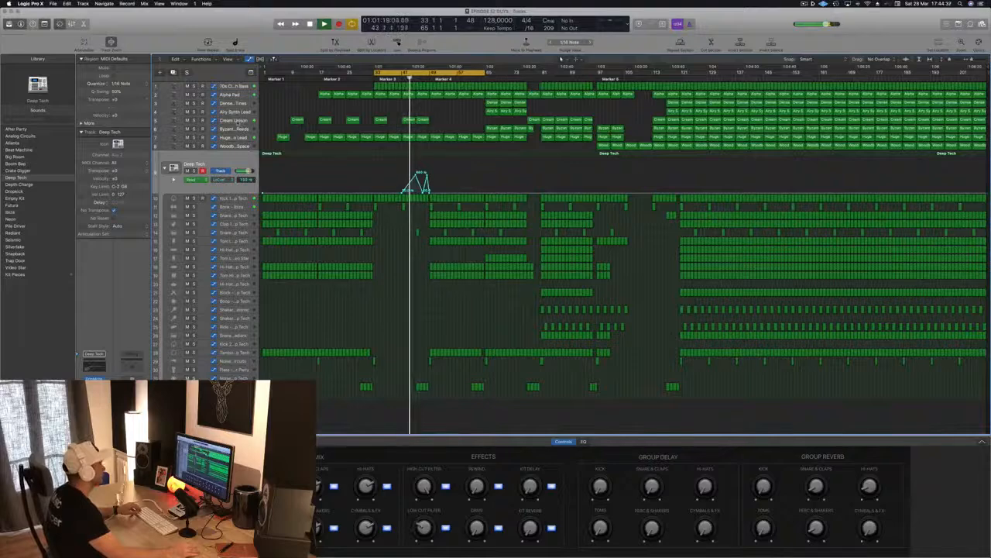
click(238, 123)
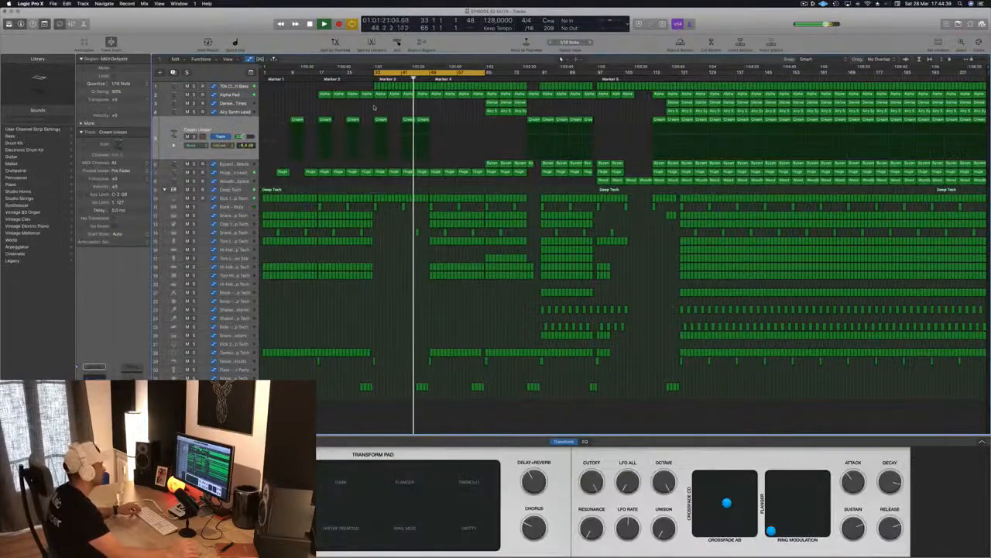
scroll(405, 112, up, 1)
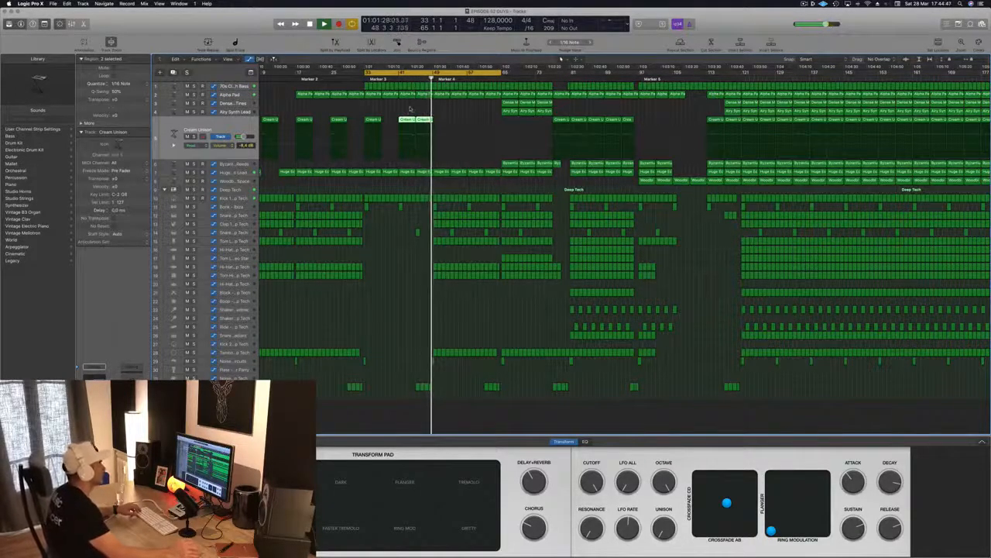
drag(404, 118, 440, 129)
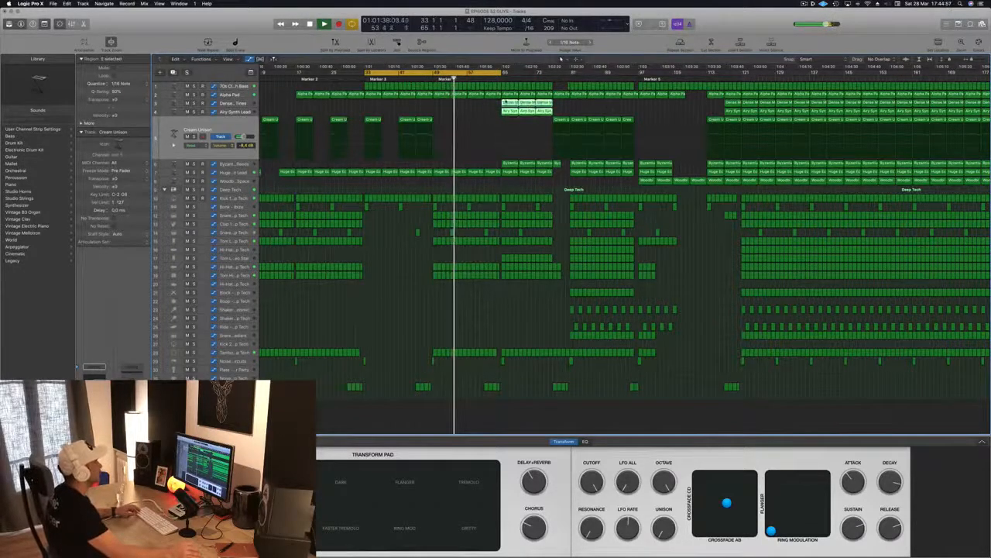
Move the three Dense Metallic Tines and three Airy Synth Lead regions from bar 65 to bar 49
drag(507, 102, 435, 103)
key(super+Left)
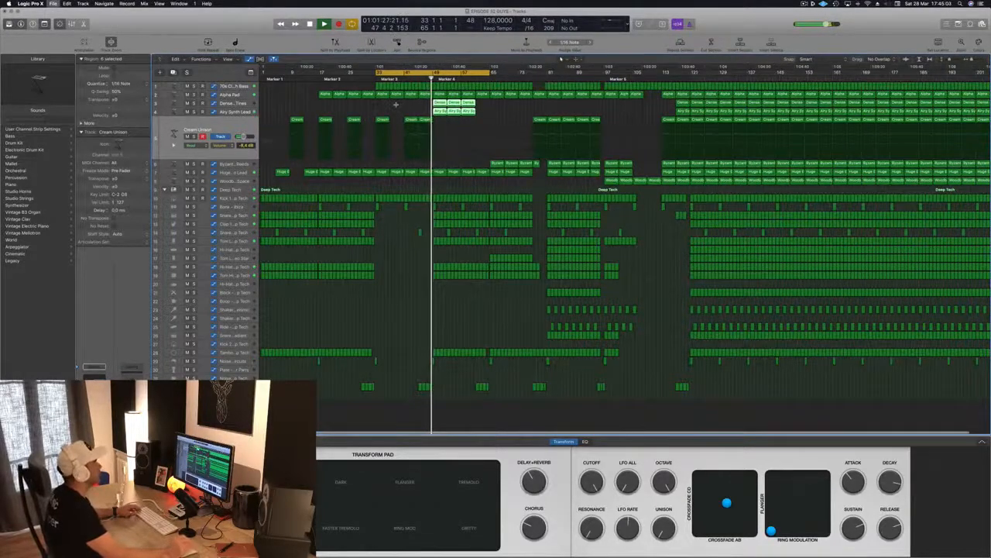
scroll(411, 104, right, 4)
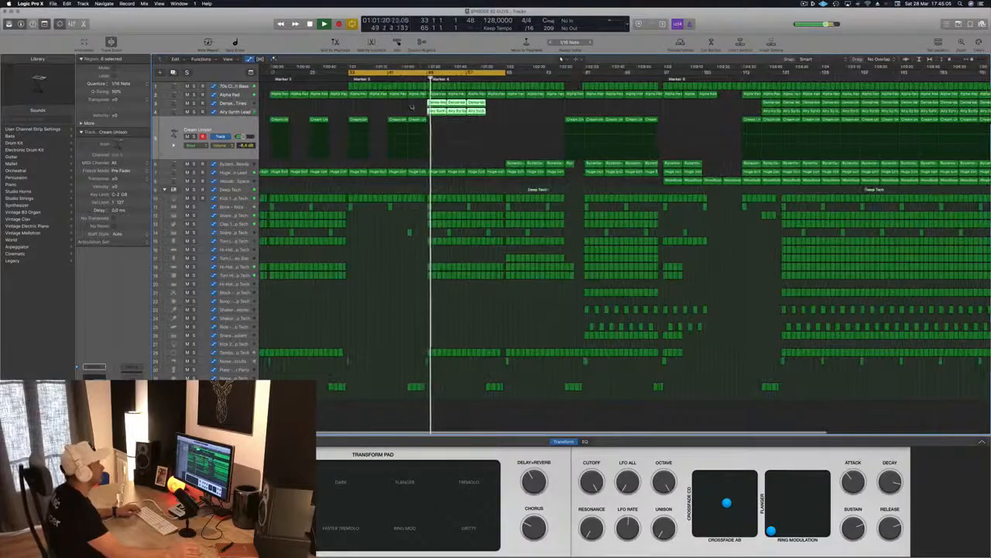
scroll(411, 104, left, 3)
scroll(411, 105, left, 2)
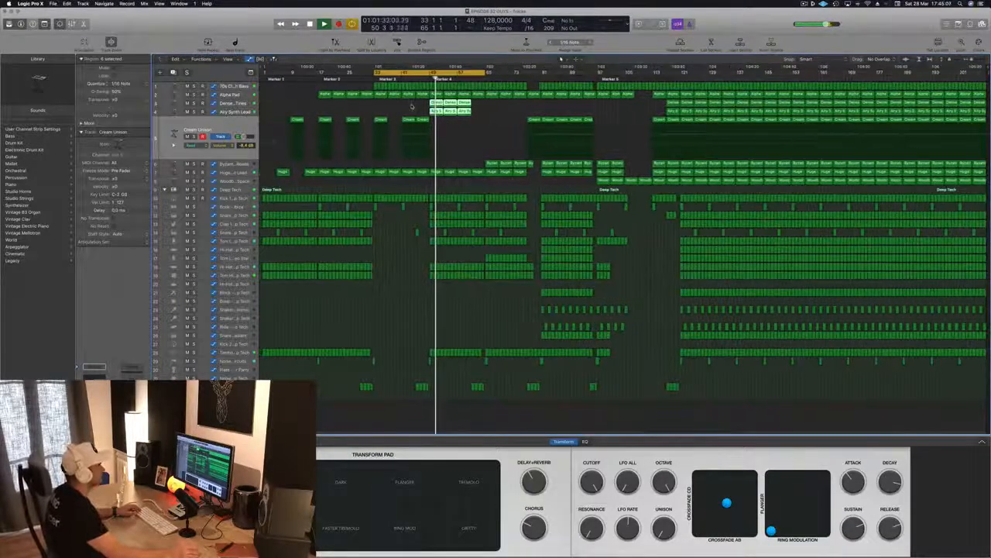
Audition the Dense Metallic Tines track in solo and return it to the full mix
click(221, 104)
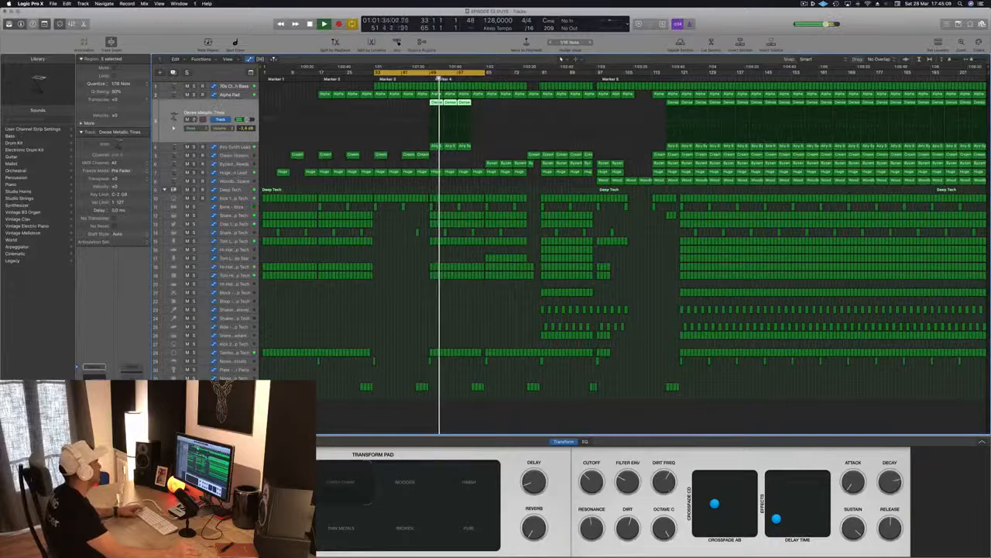
key(s)
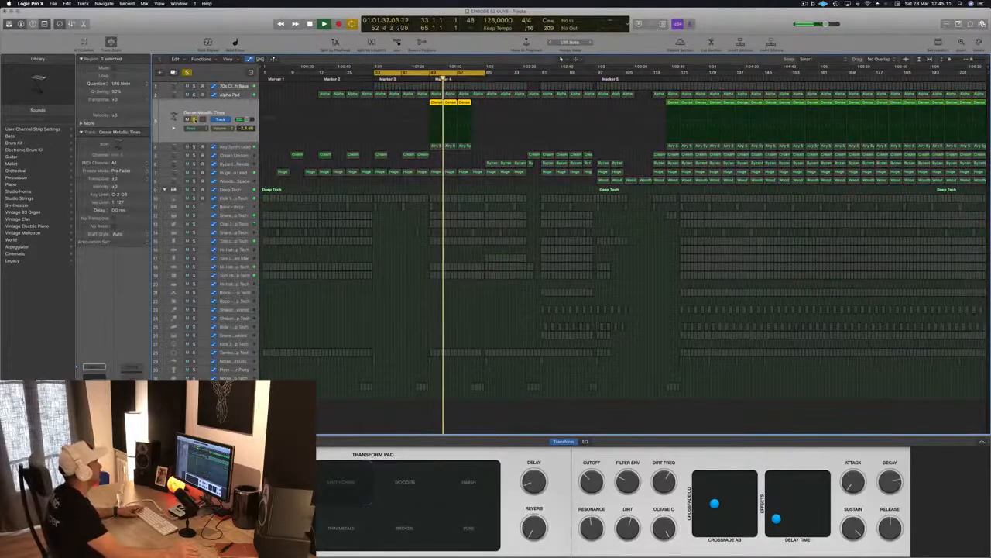
key(s)
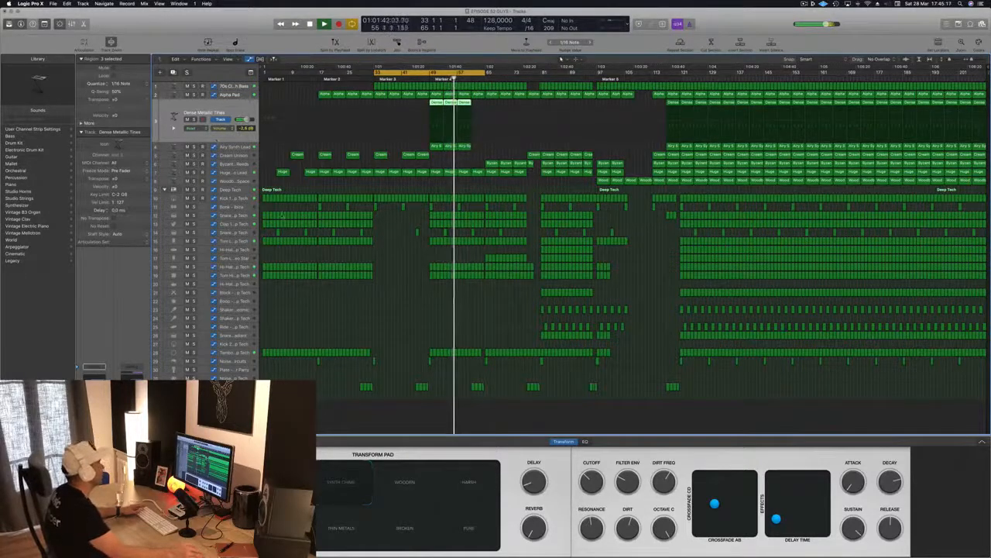
Check the Airy Synth Lead track in solo, set its volume to -11.8 dB and stop playback
key(Down)
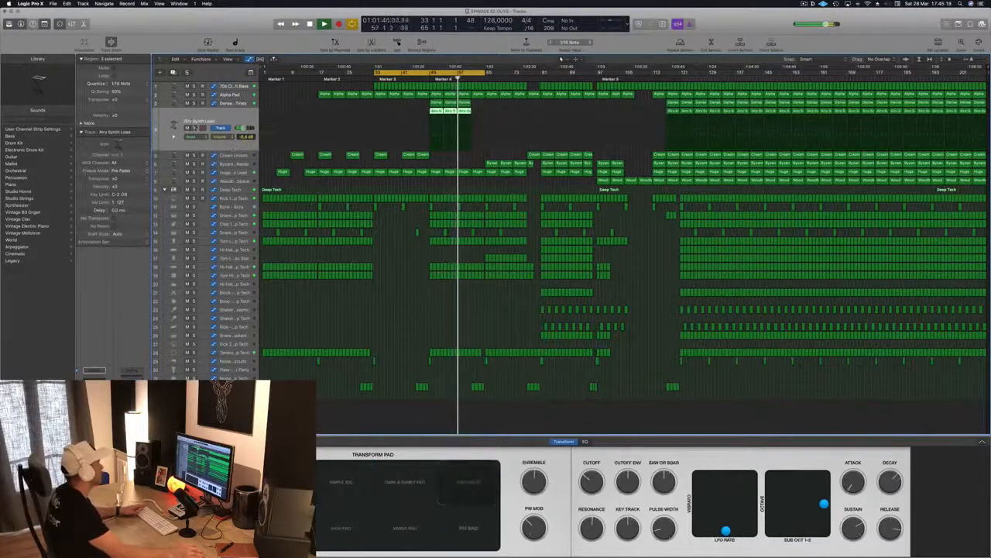
key(s)
key(s)
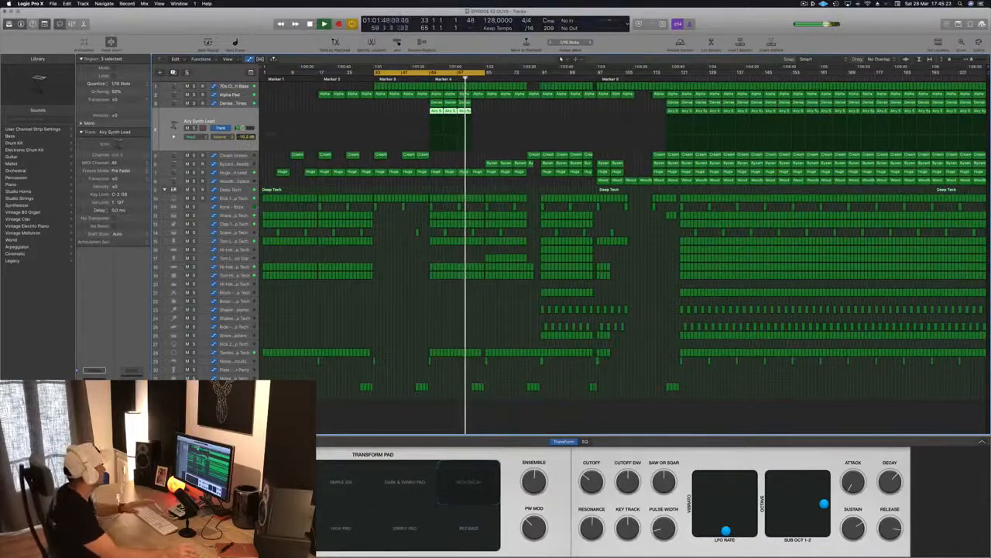
click(395, 327)
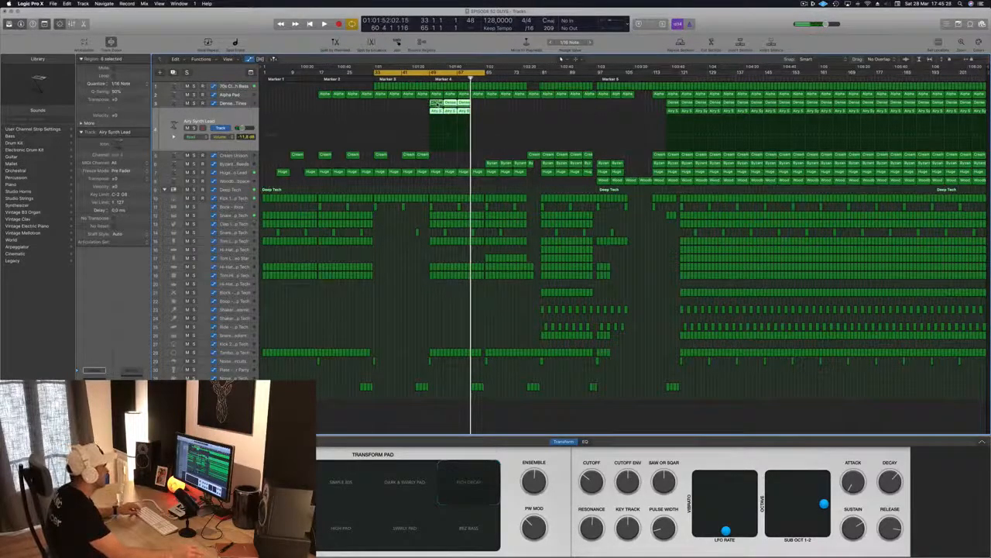
Repeat the Dense Metallic Tines and Airy Synth Lead regions at bar 61 and set the cycle range from bar 49 to about bar 75
drag(438, 103, 479, 110)
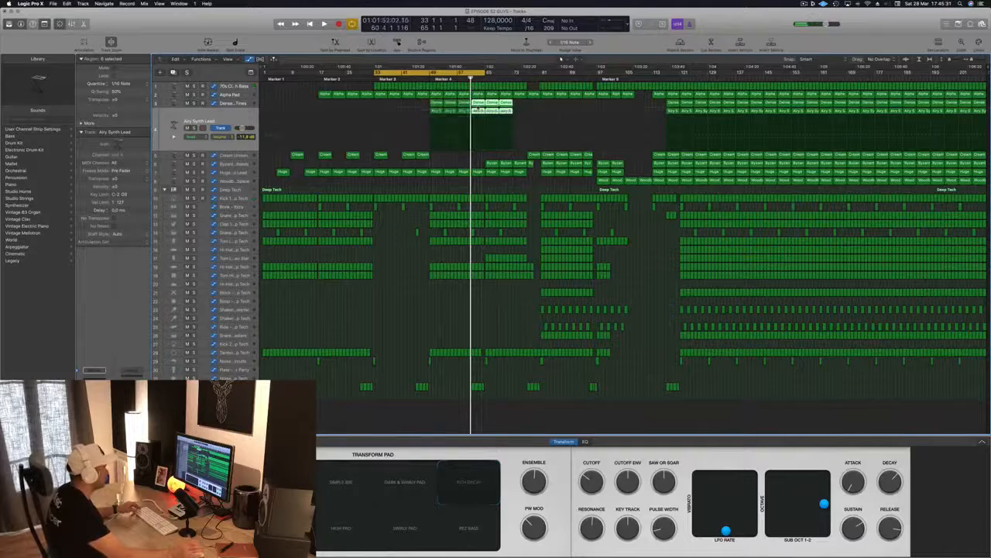
click(416, 104)
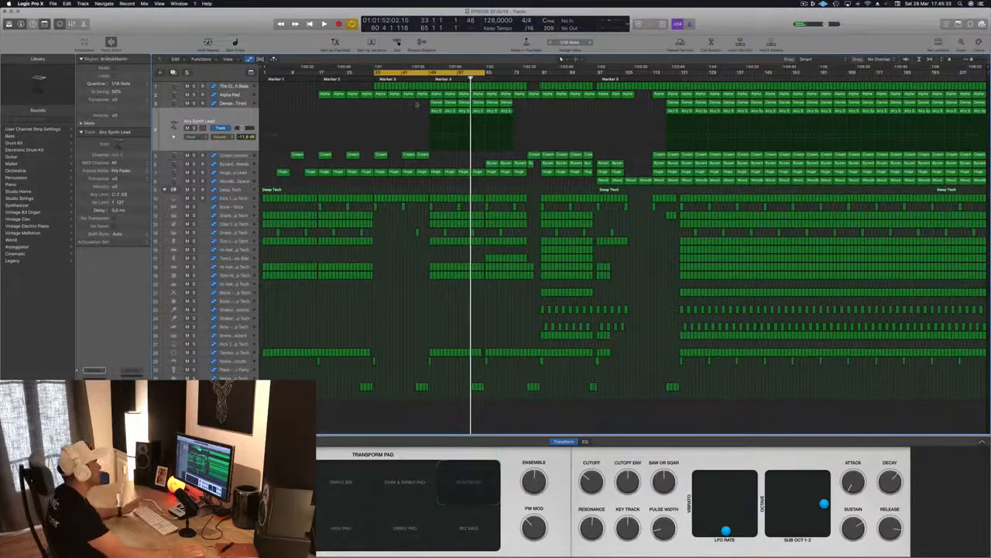
key(space)
key(c)
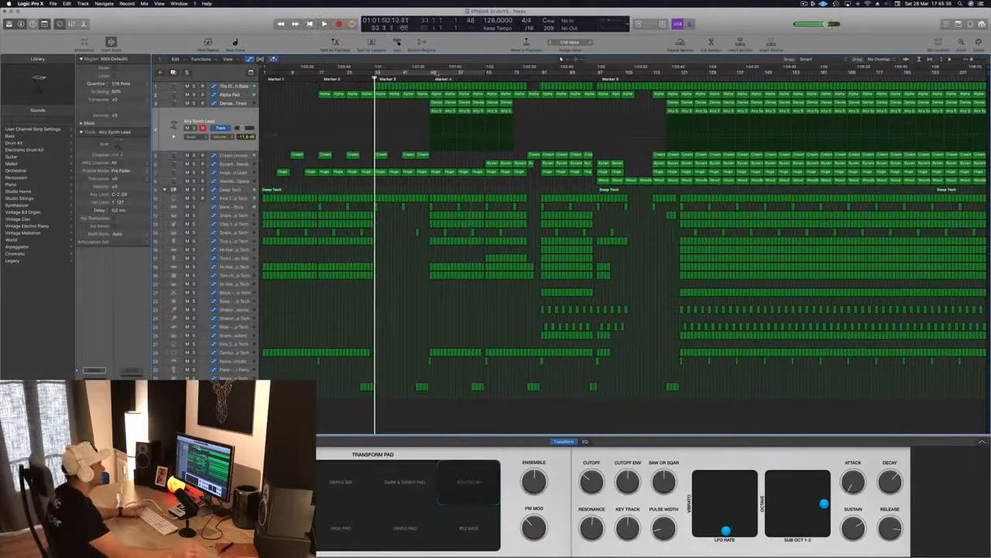
drag(431, 71, 524, 78)
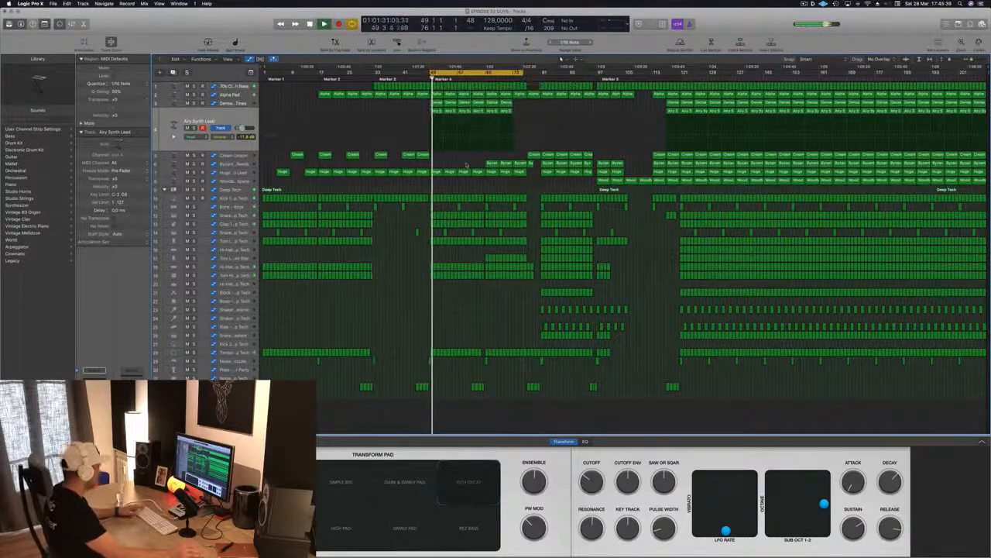
scroll(476, 180, up, 1)
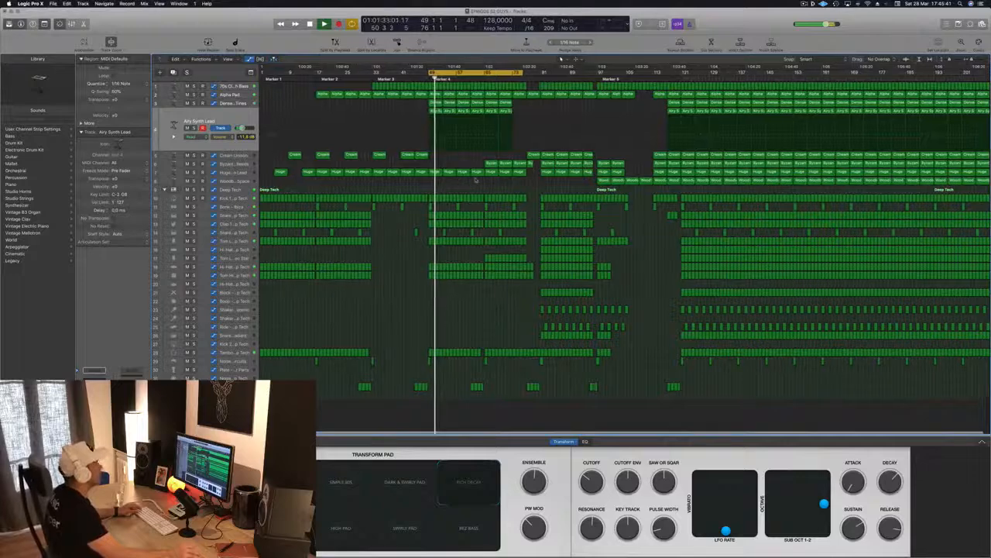
scroll(477, 180, up, 1)
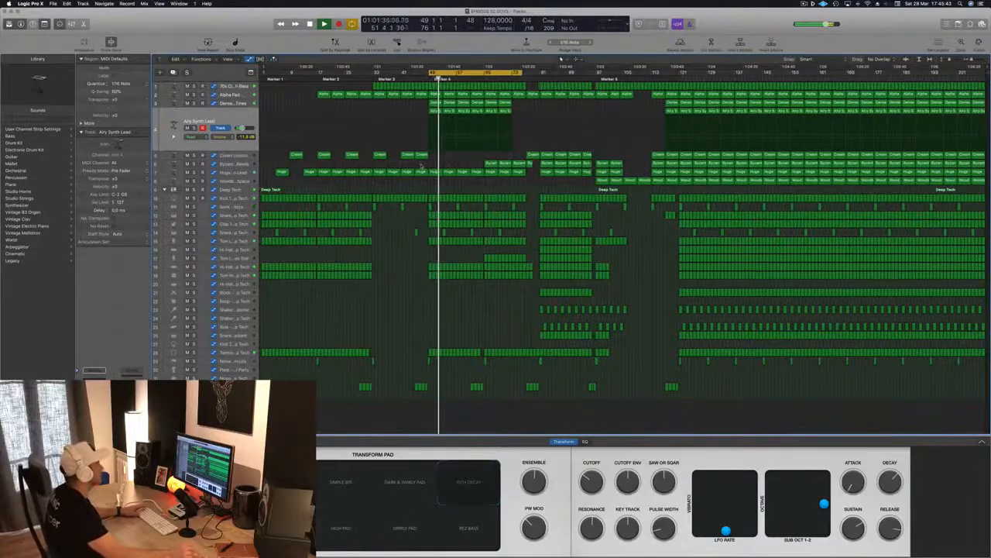
click(484, 149)
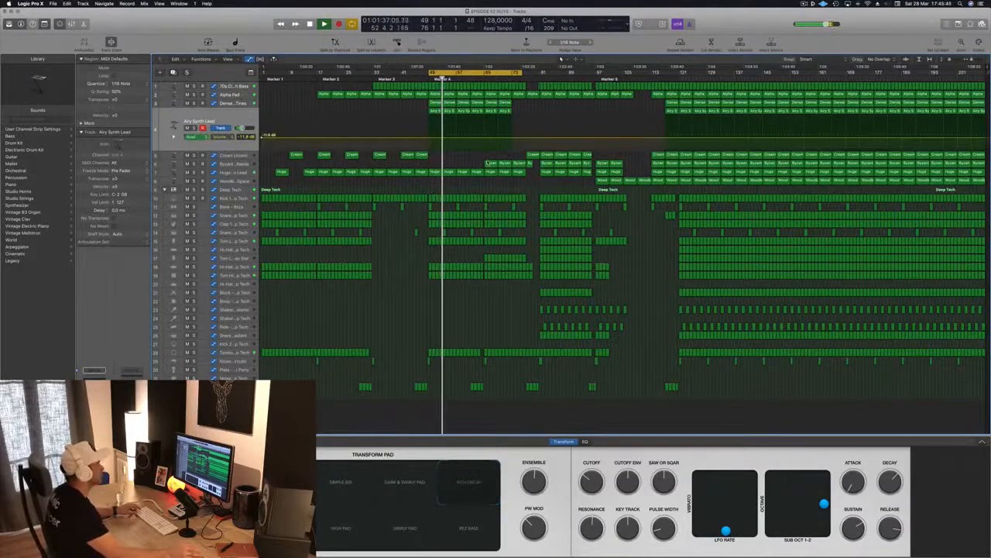
key(super+z)
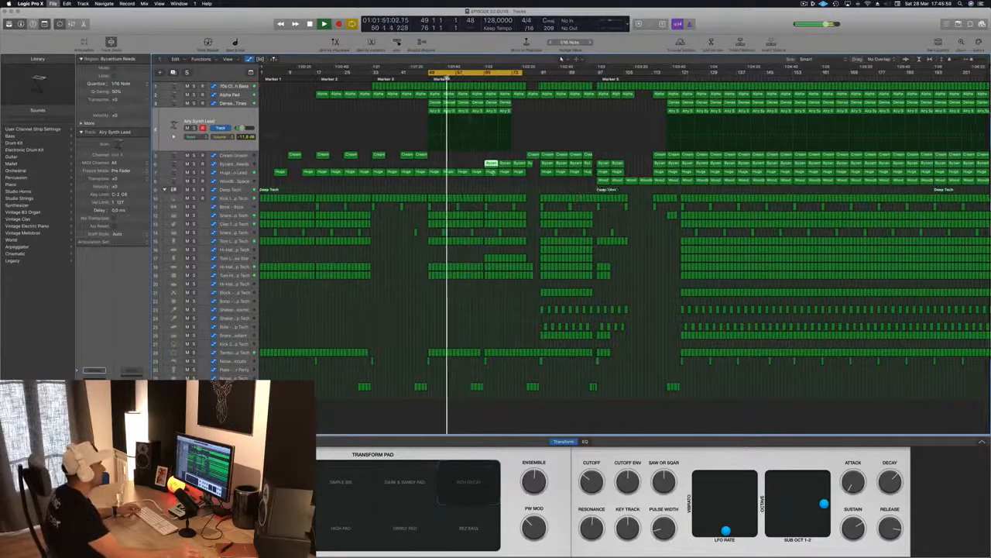
Listen through the passage leading into bar 65 and examine where the Byzantium Reeds regions come in
key(super+Right)
key(super+Right)
key(super+Right)
key(super+Right)
key(super+Right)
key(super+Right)
key(super+Right)
key(super+Right)
key(super+Left)
key(super+Left)
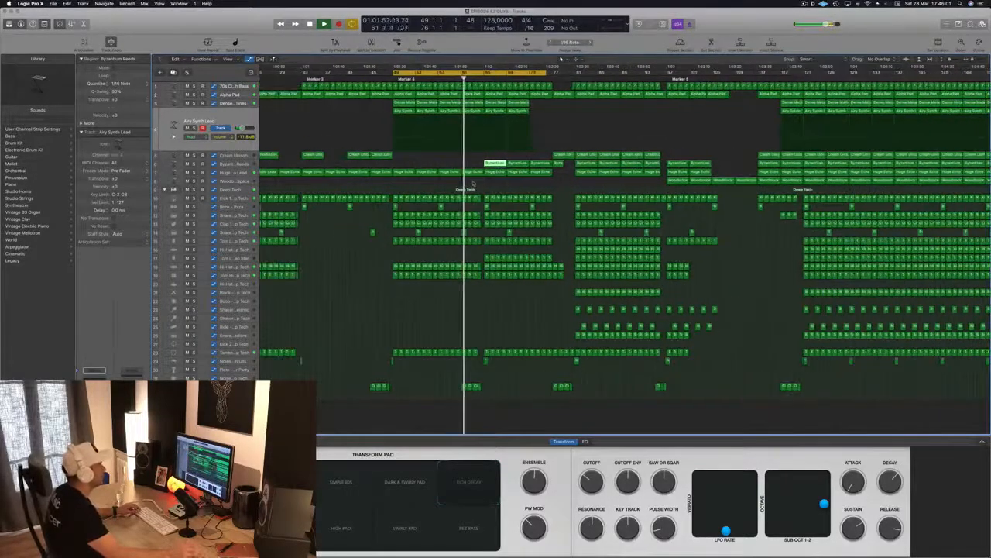
key(super+Left)
key(super+Left)
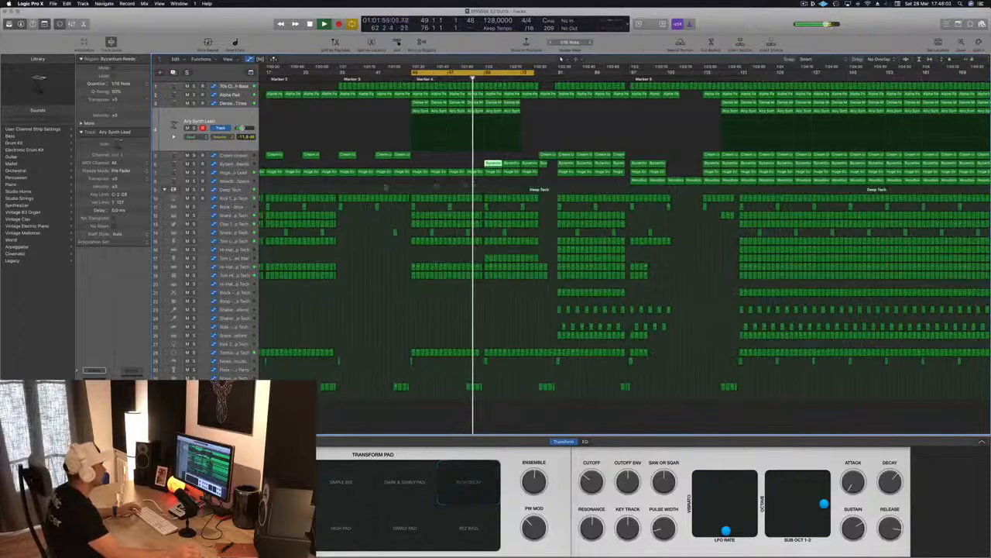
key(super+Right)
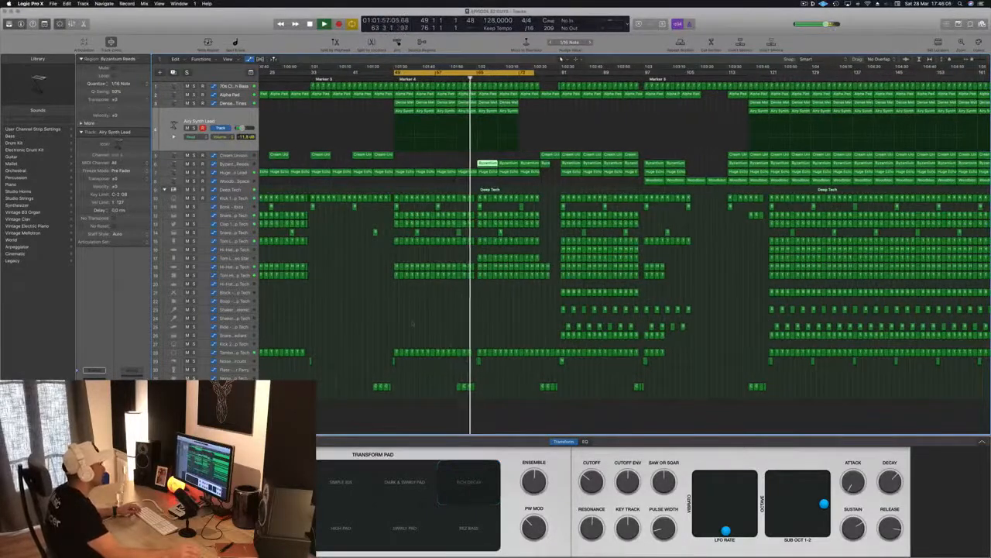
key(super+Right)
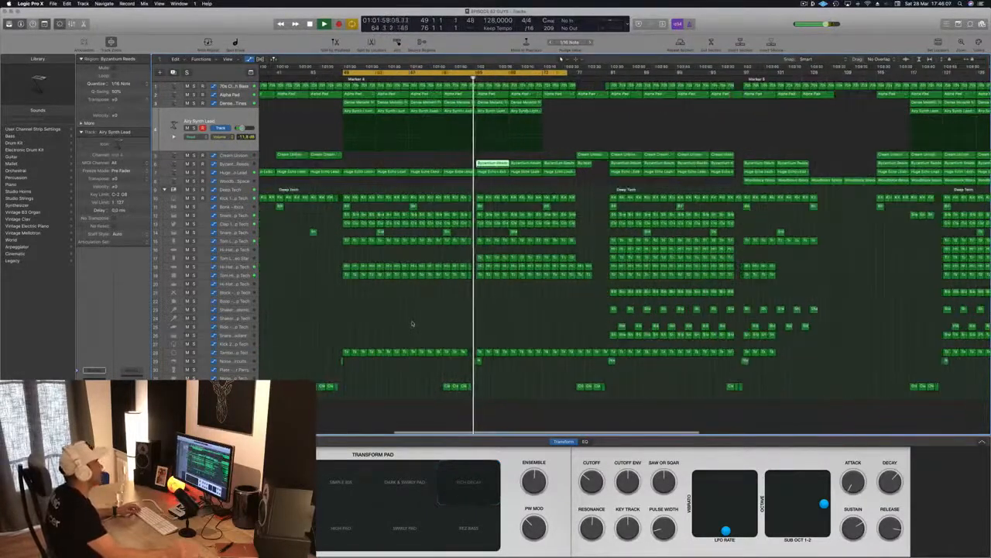
key(super+Left)
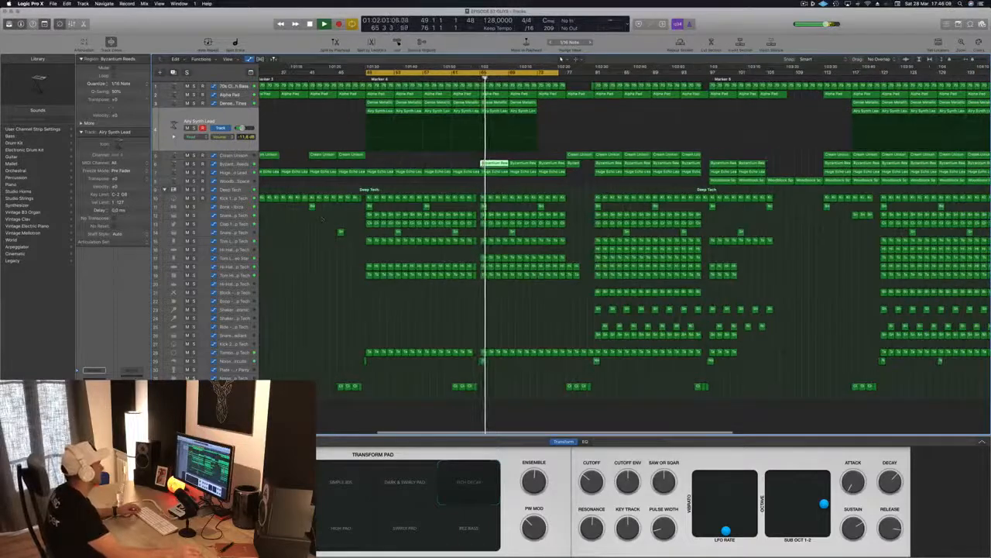
Select the three Byzantium Reeds regions from bar 65 and audition them from bar 64 with the track's Compressor open beside the arrangement
drag(499, 164, 549, 164)
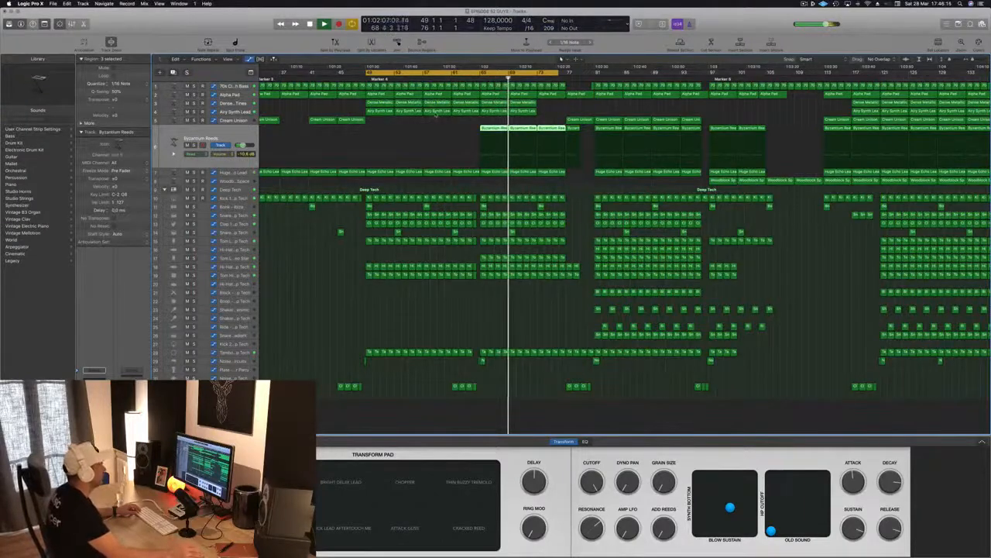
key(super+Left)
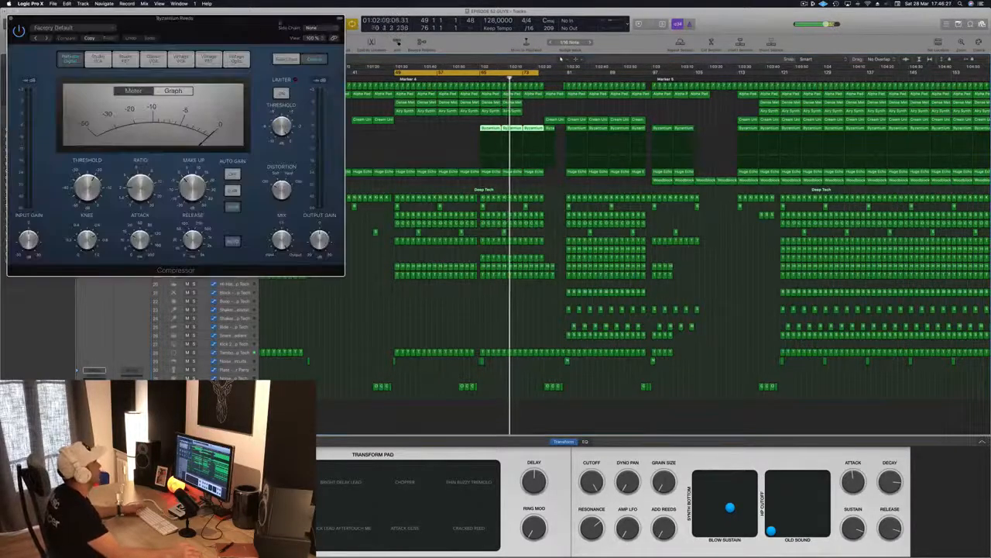
drag(136, 27, 685, 180)
drag(289, 109, 386, 143)
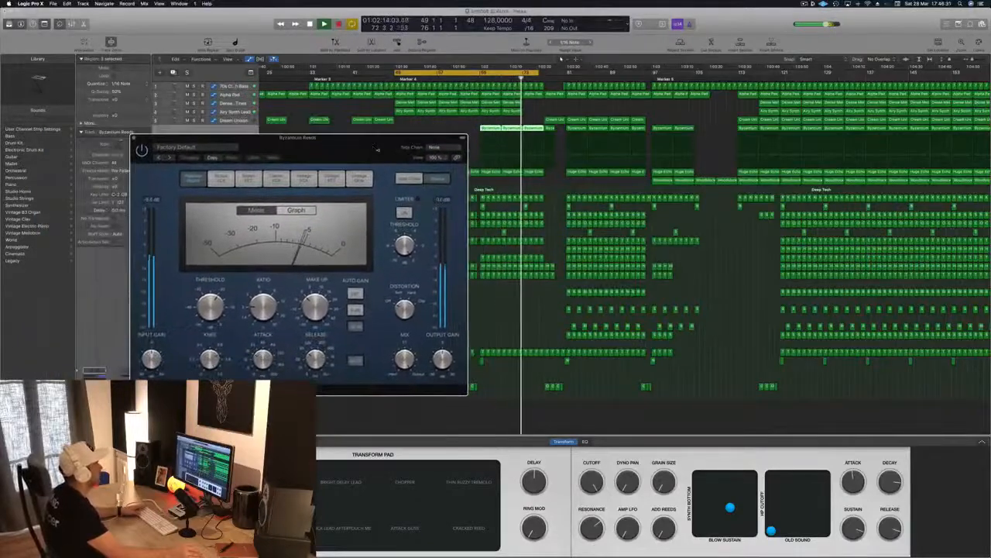
click(474, 78)
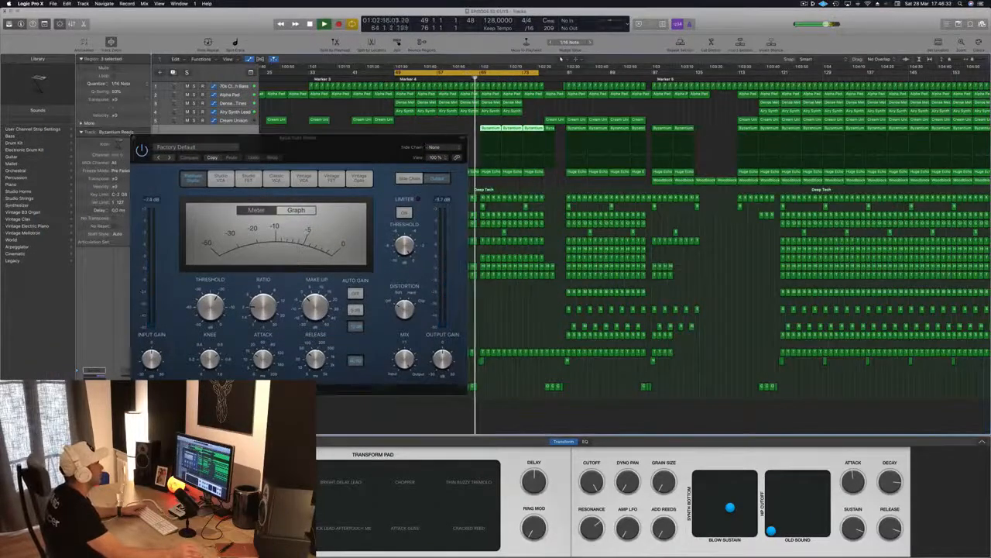
drag(420, 139, 849, 343)
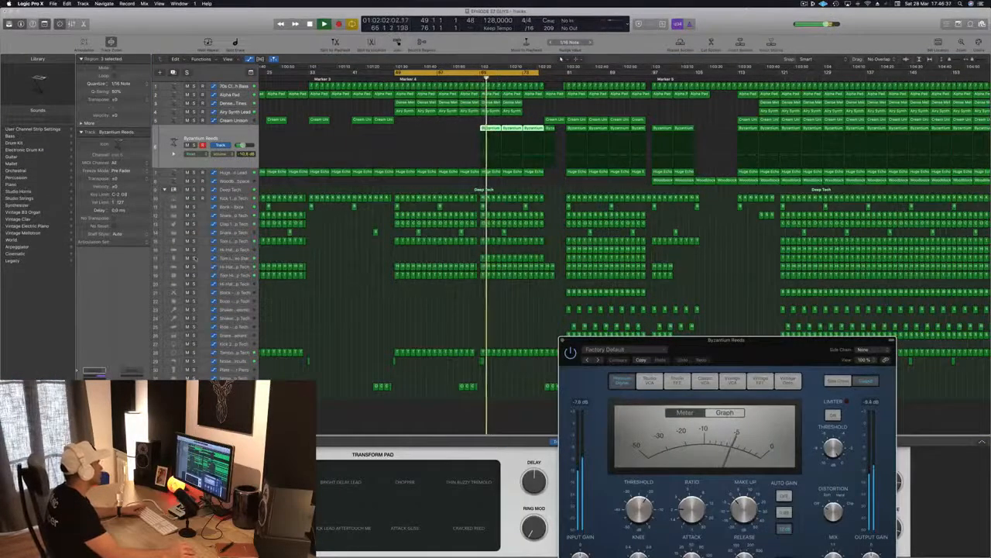
click(567, 80)
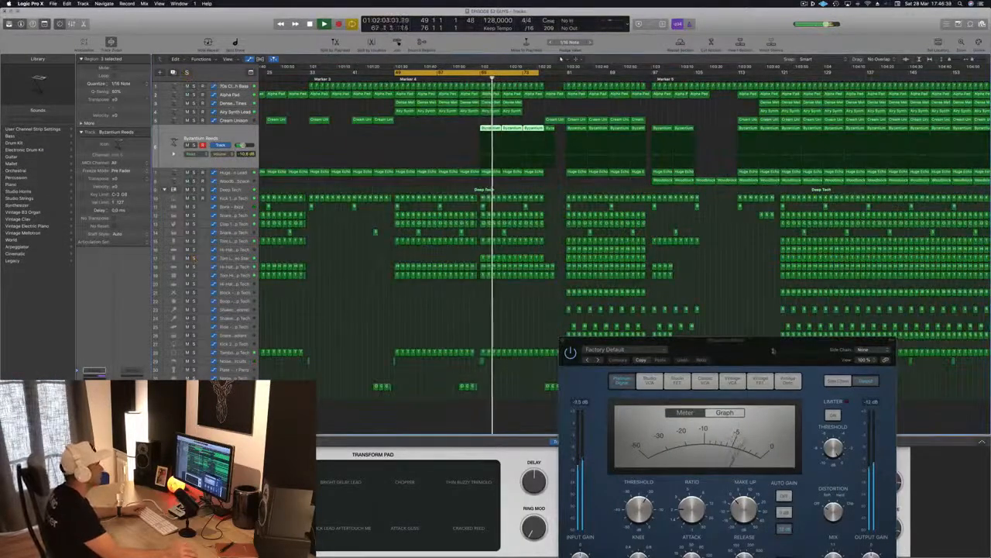
Move the Compressor window clear of the arrangement, clear the region selection and audition the passage from bar 49
drag(774, 351, 803, 161)
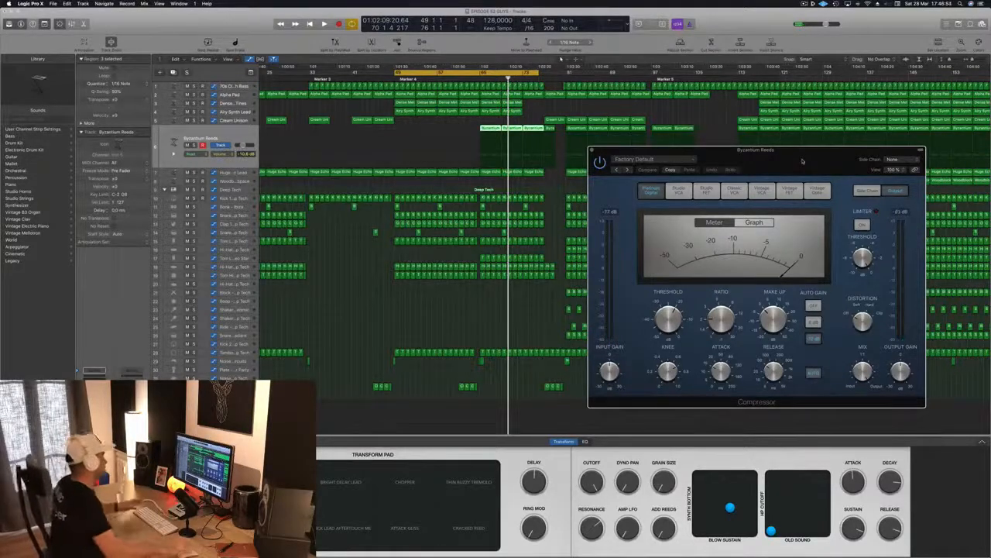
click(371, 257)
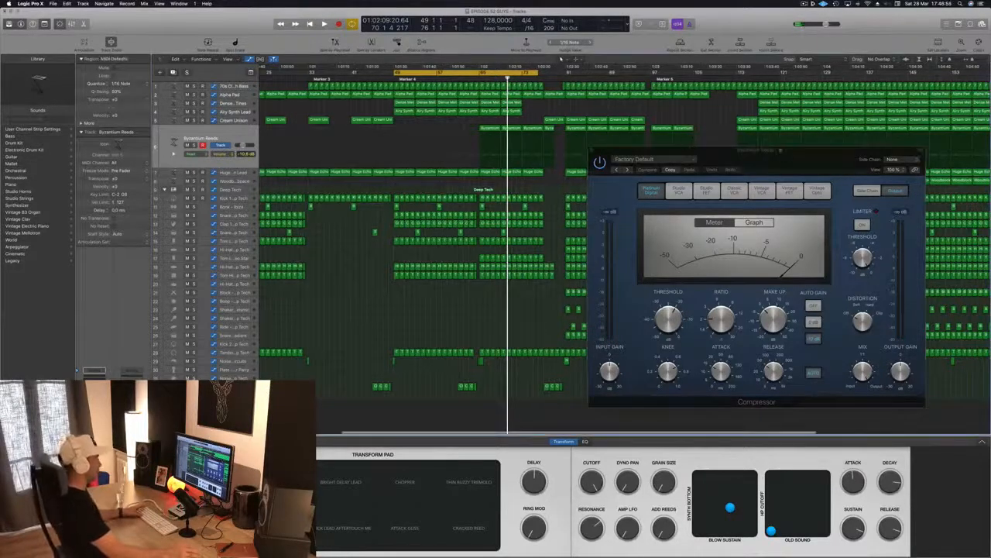
drag(779, 150, 836, 124)
key(space)
click(467, 298)
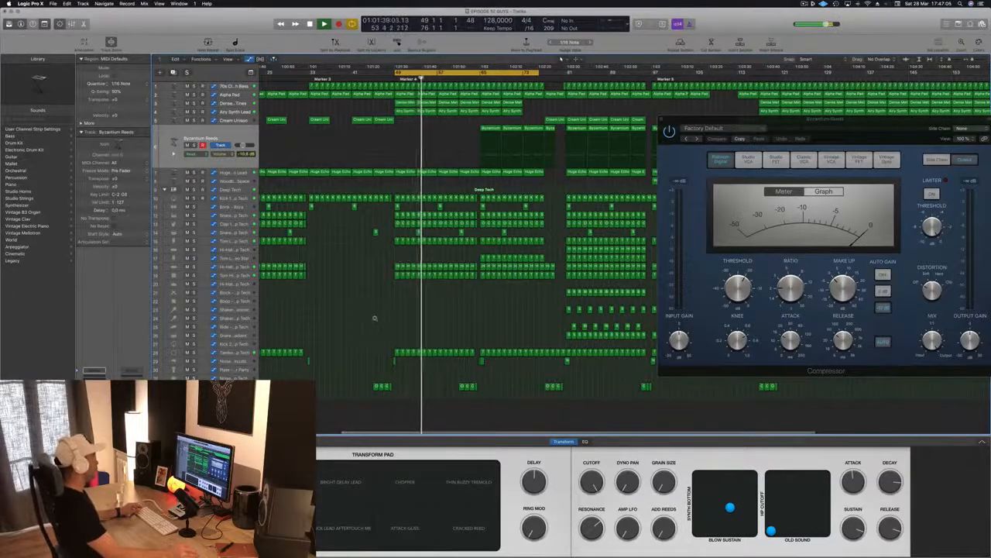
Place a Clap 2 - Deep Tech region at bar 49 and copy it to about bar 77
scroll(375, 319, up, 2)
scroll(375, 317, up, 2)
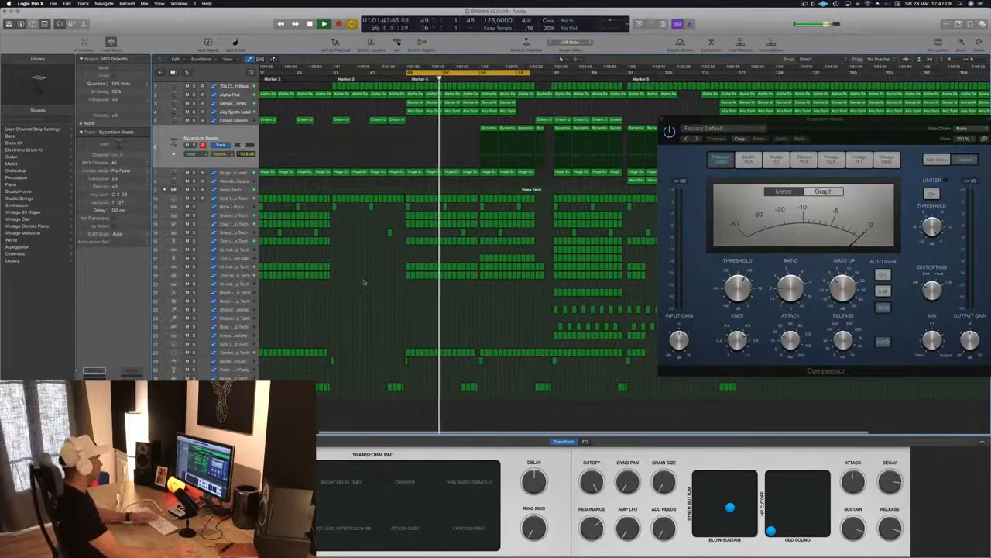
scroll(379, 301, left, 1)
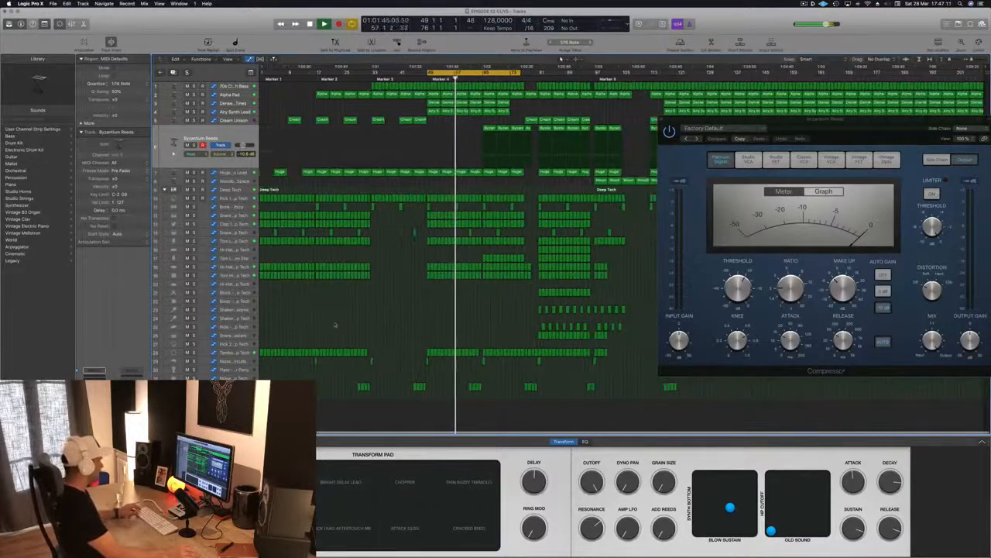
scroll(378, 299, down, 2)
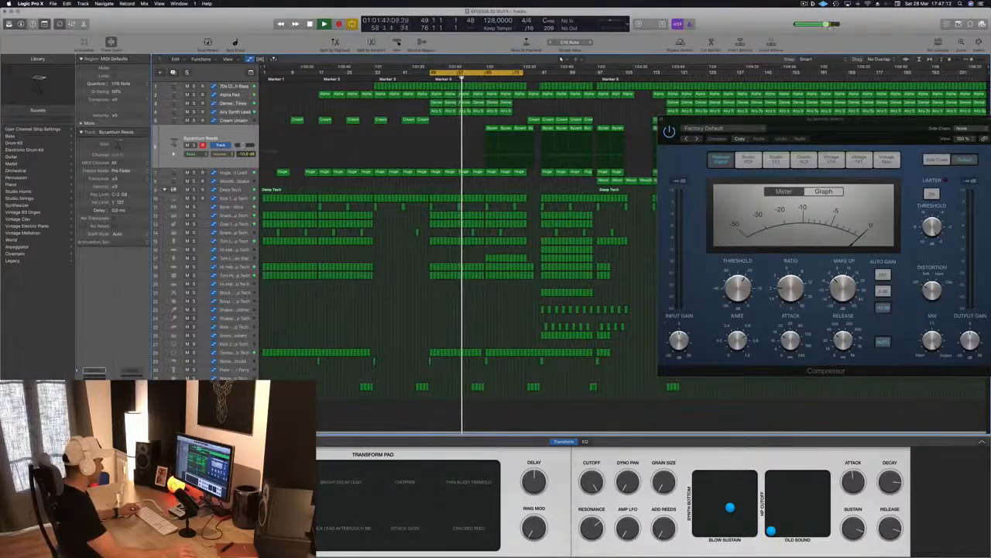
drag(291, 387, 431, 396)
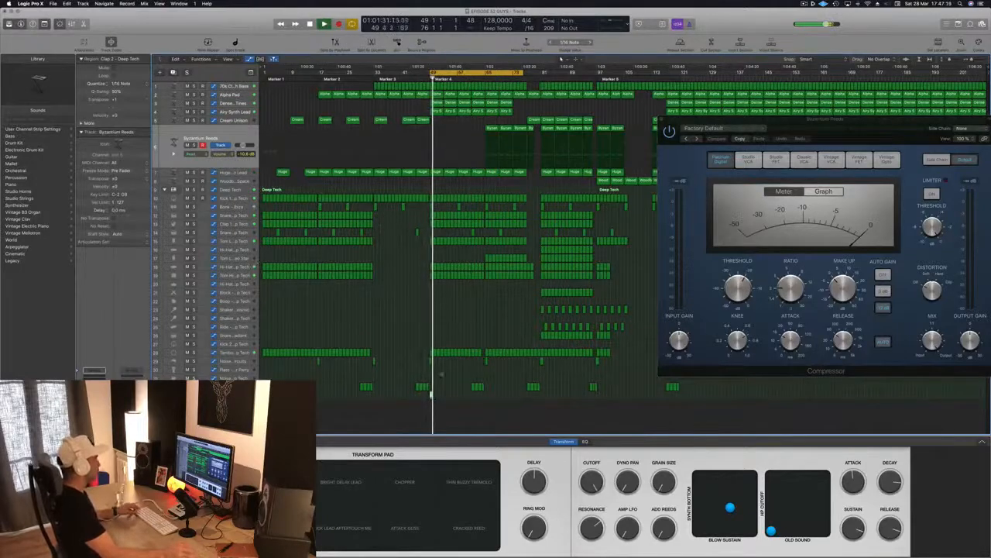
drag(431, 395, 528, 395)
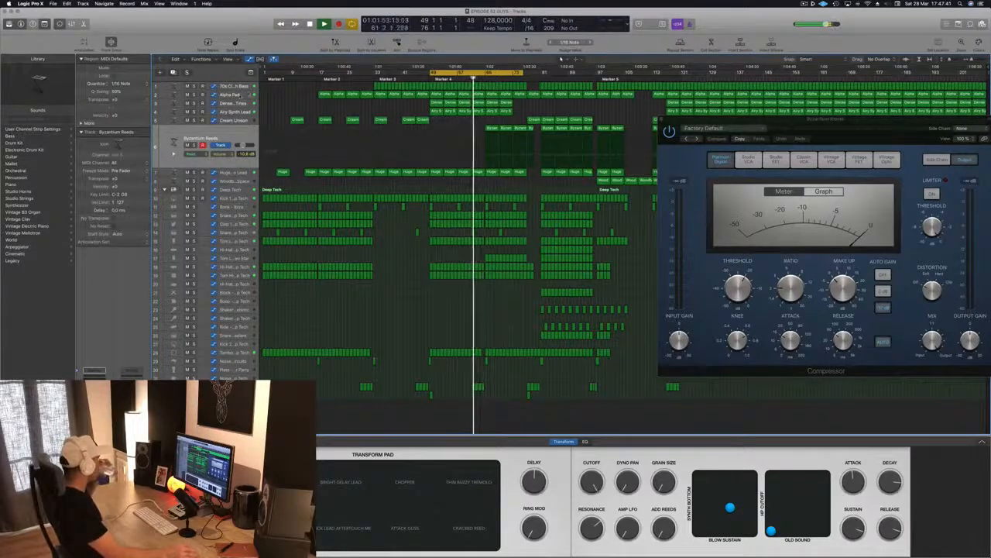
Set the side chain of the Byzantium Reeds track's Compressor to Bus 13, fed by Kick 1 - Deep Tech
click(247, 87)
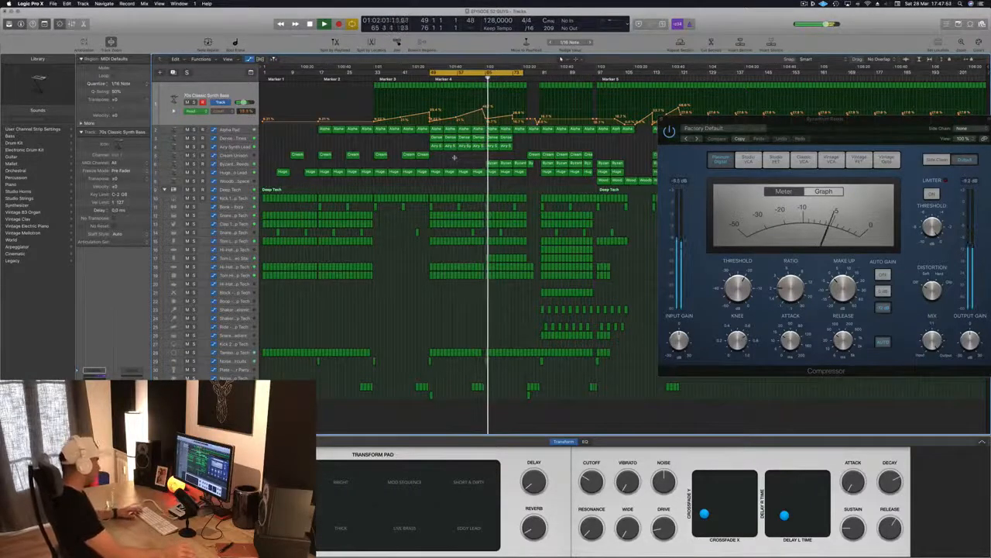
click(244, 165)
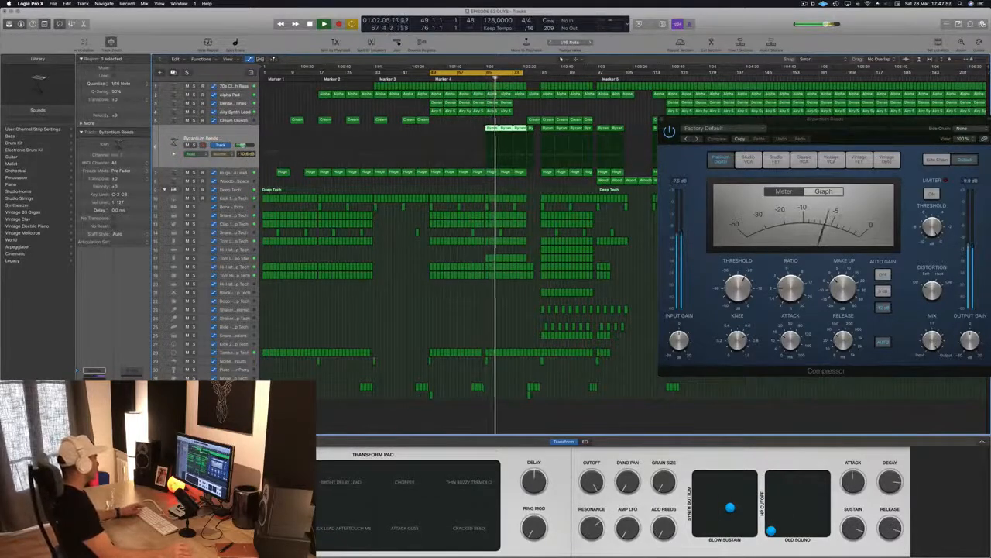
click(662, 120)
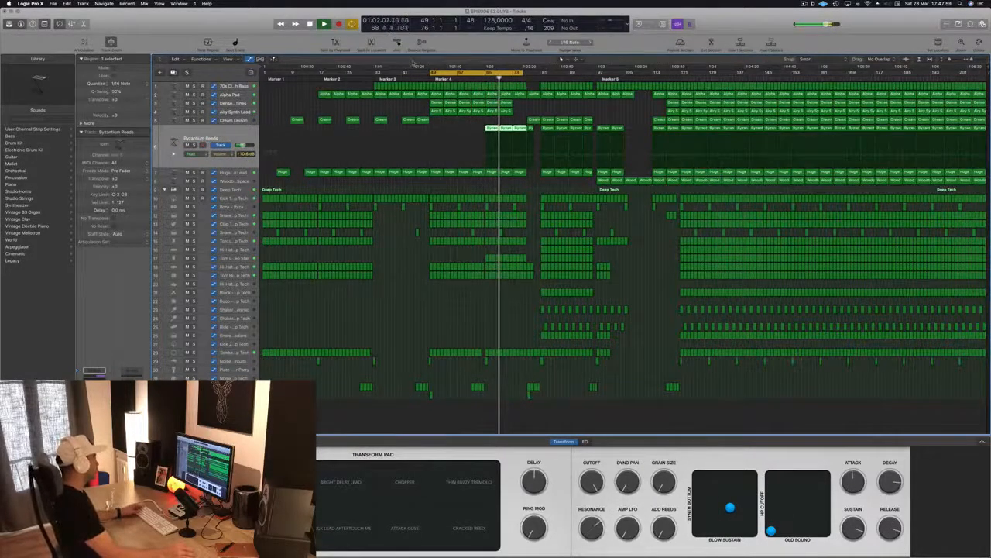
click(94, 411)
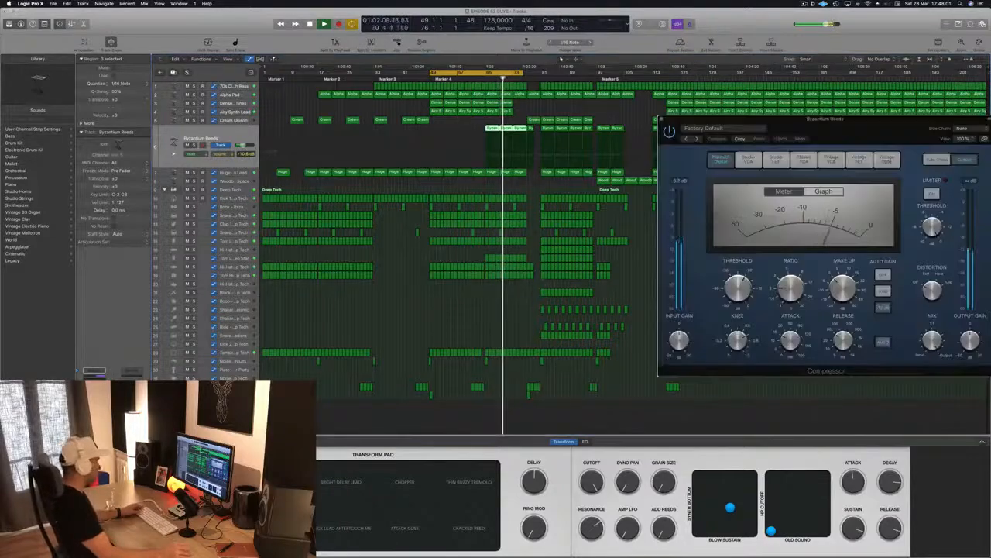
drag(881, 123, 653, 138)
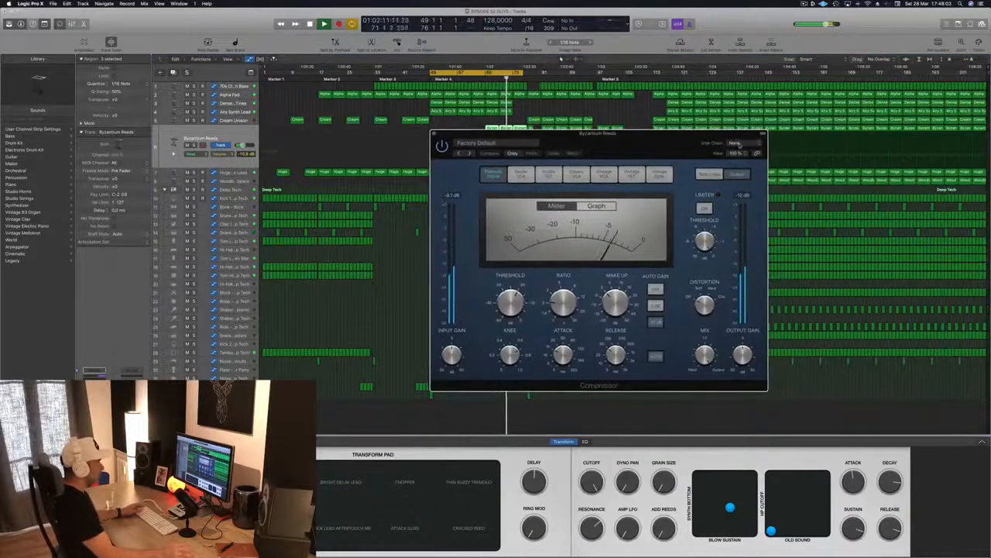
click(736, 144)
mouse_move(732, 165)
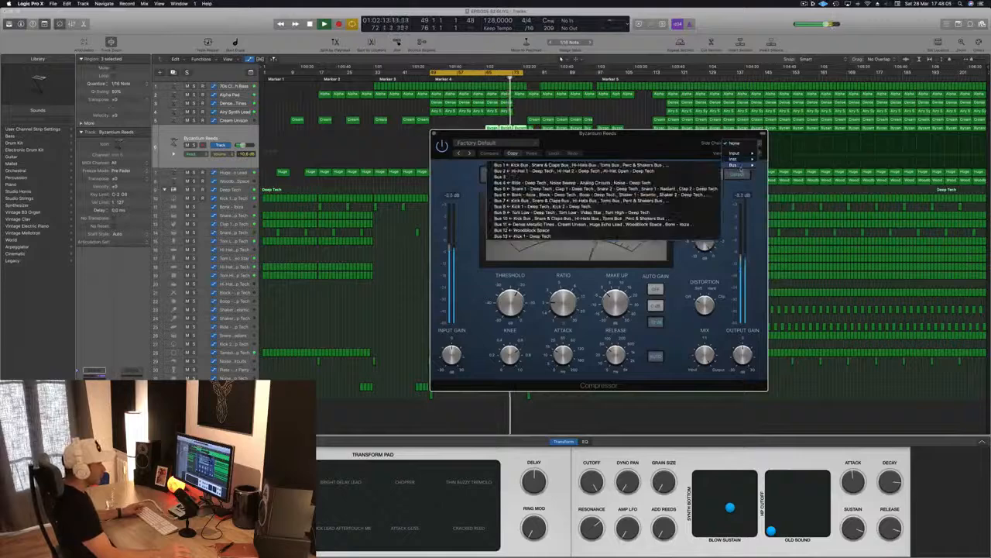
click(527, 235)
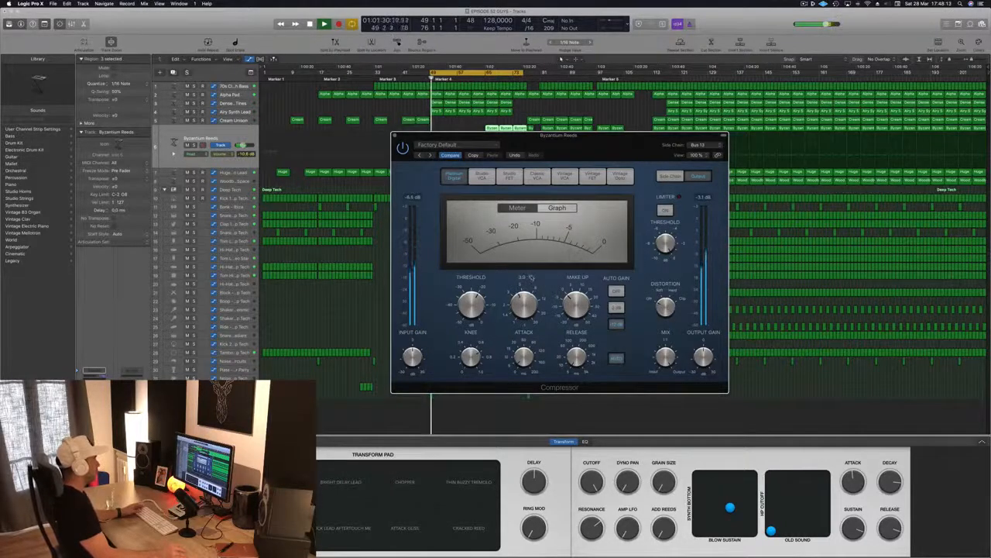
Set the cycle range from bar 65 to about bar 91, close the Compressor and play the range
drag(604, 139, 833, 126)
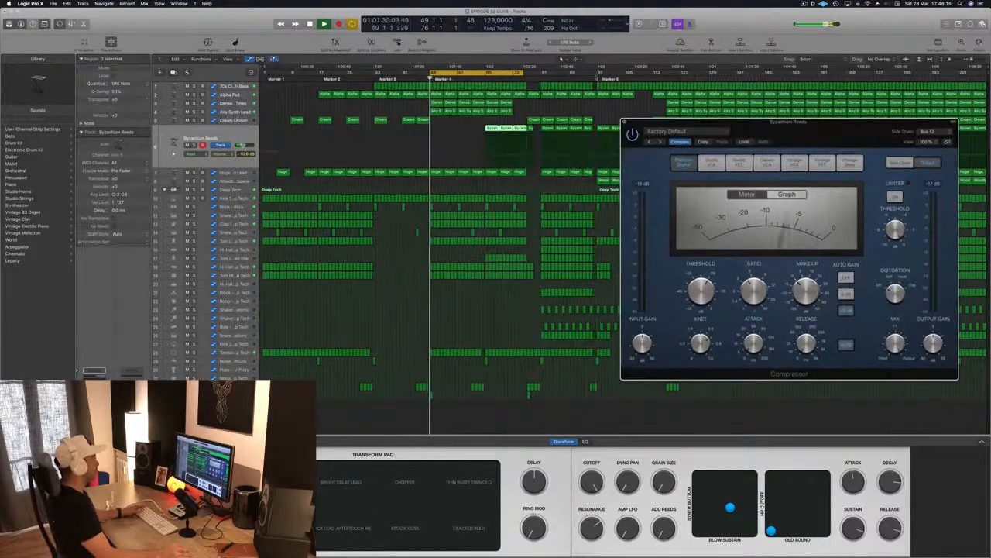
drag(516, 73, 546, 74)
key(space)
drag(831, 130, 605, 147)
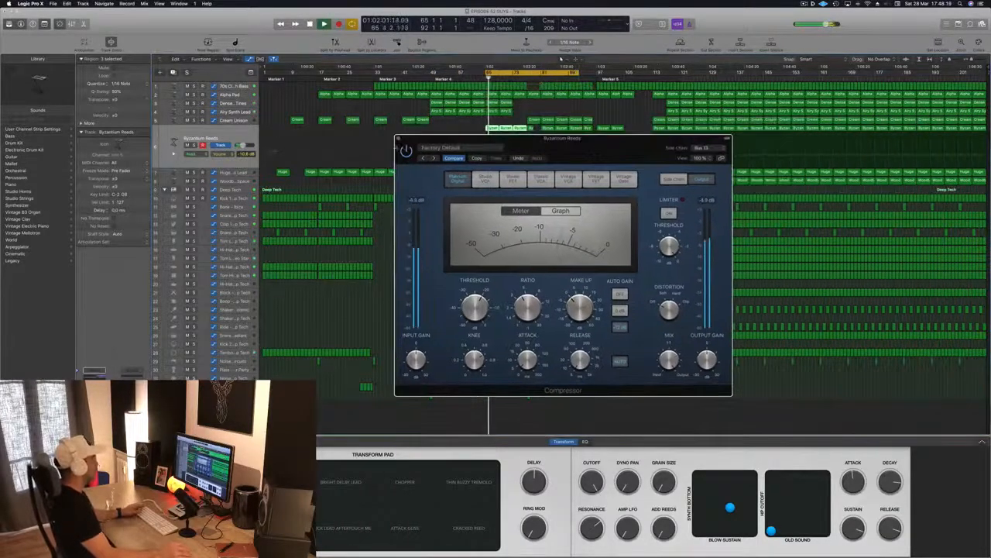
click(398, 139)
key(space)
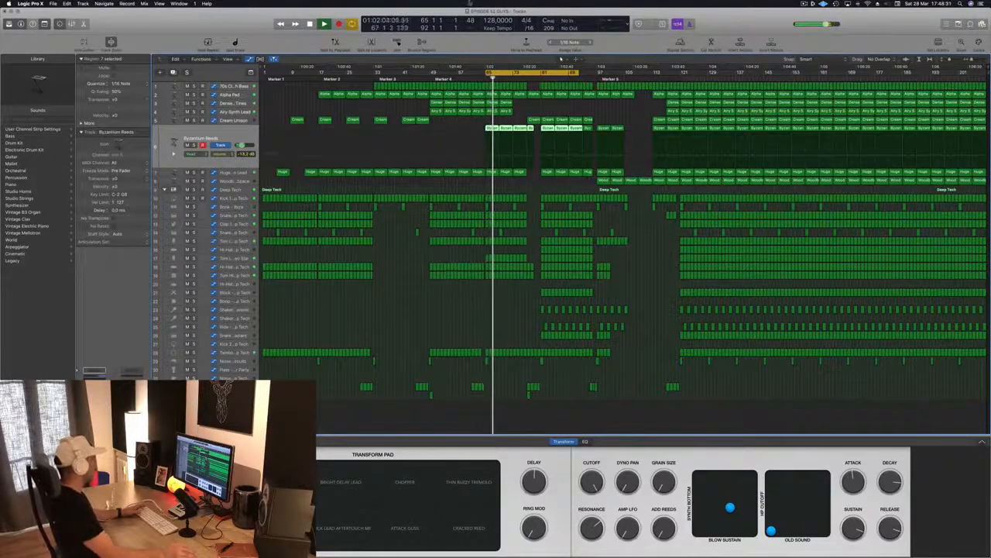
Compare the Byzantium Reeds track with the neighbouring synth tracks and set its volume to about -14.2 dB
click(230, 86)
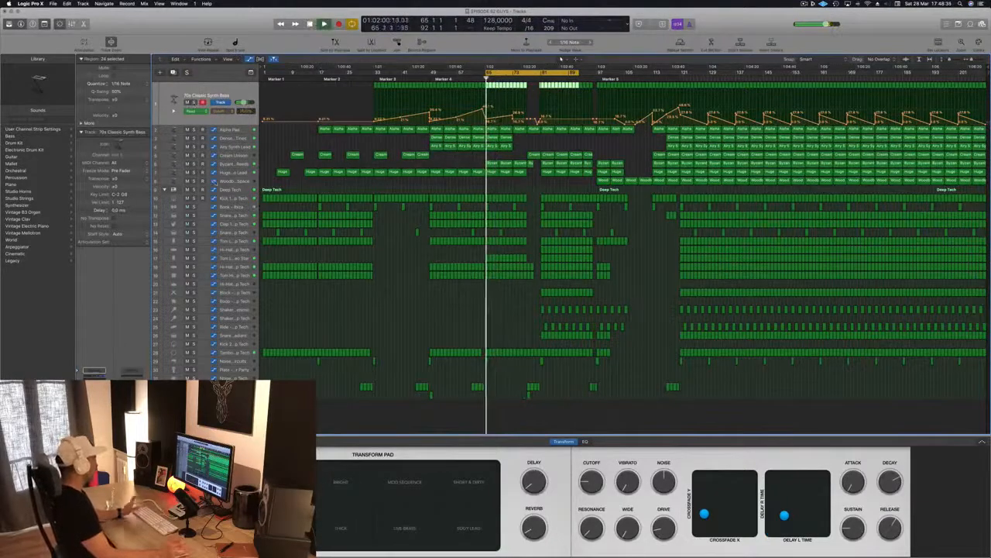
click(232, 172)
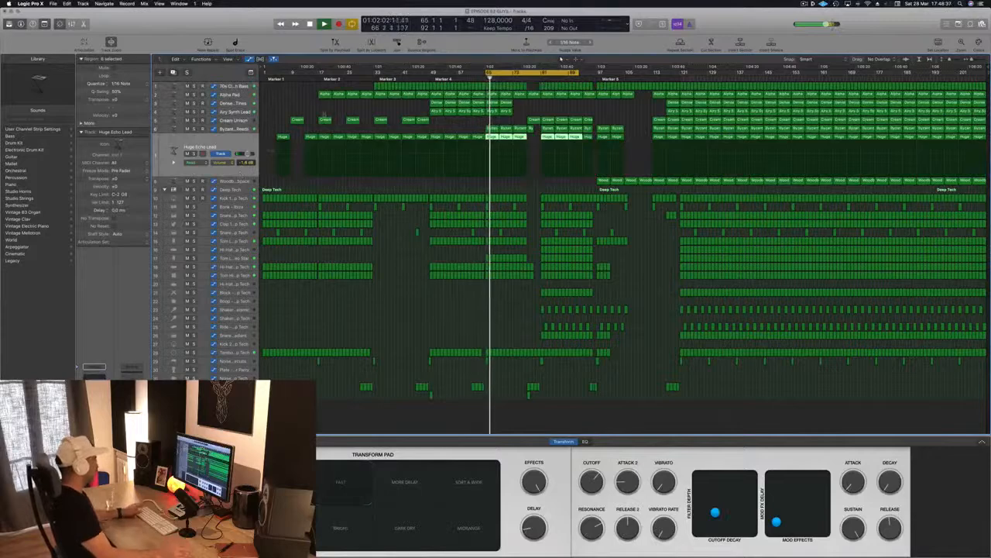
click(233, 128)
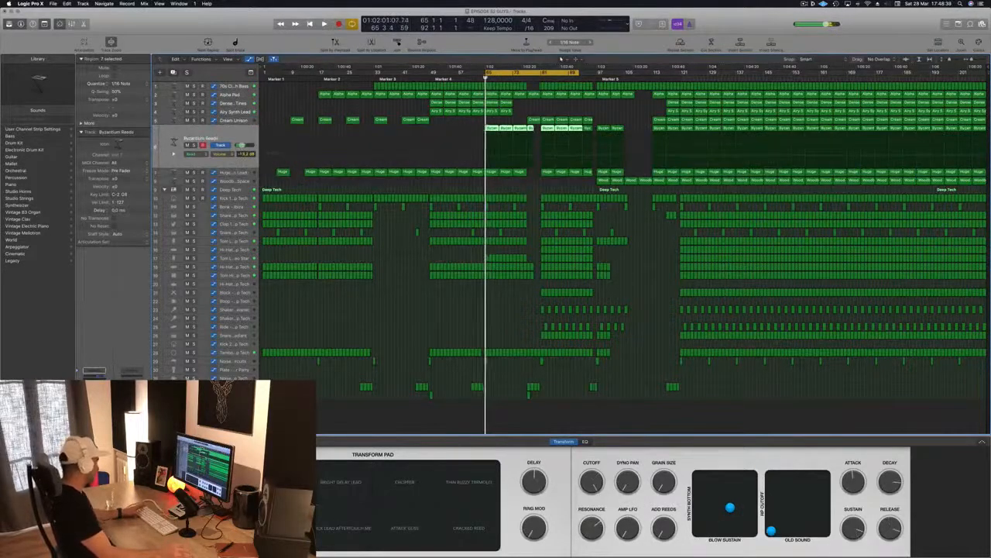
key(space)
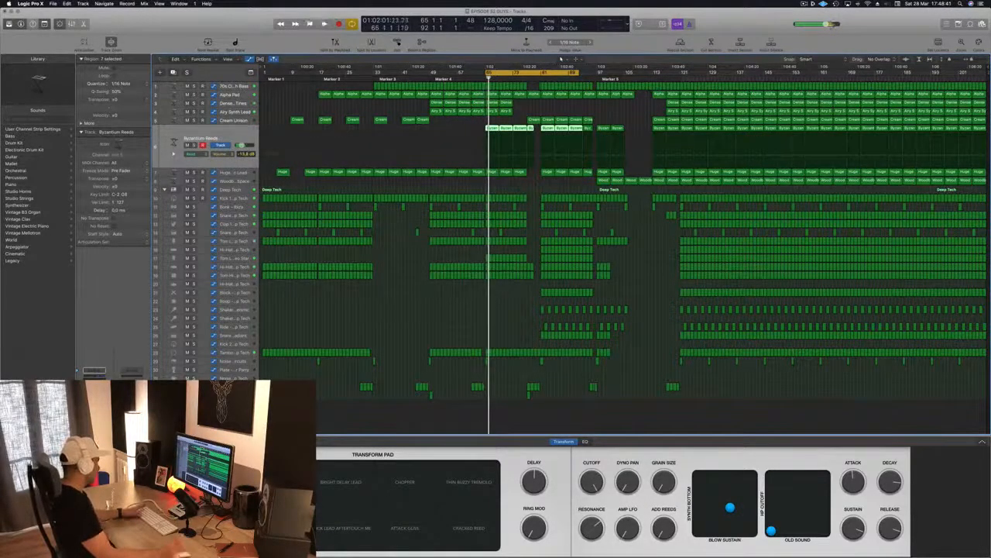
key(space)
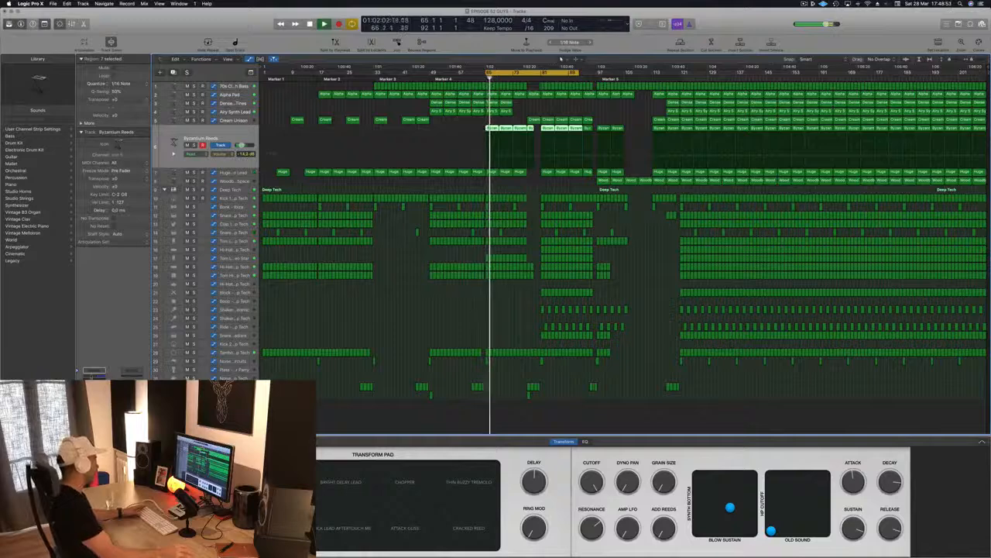
Shape the Byzantium Reeds Channel EQ with a 47.5 Hz low cut, a -6.5 dB dip at 1480 Hz and a 2150 Hz high cut
click(93, 384)
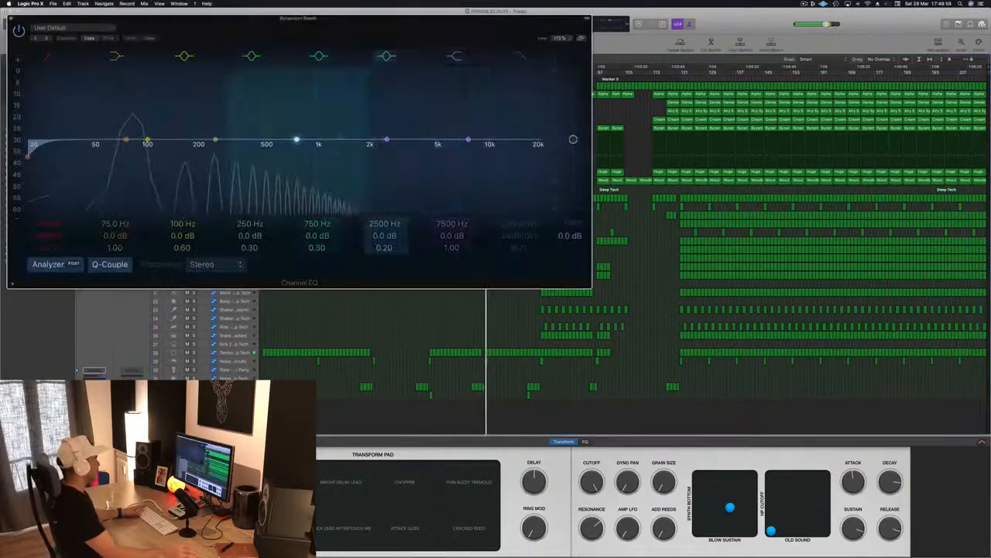
drag(386, 140, 342, 160)
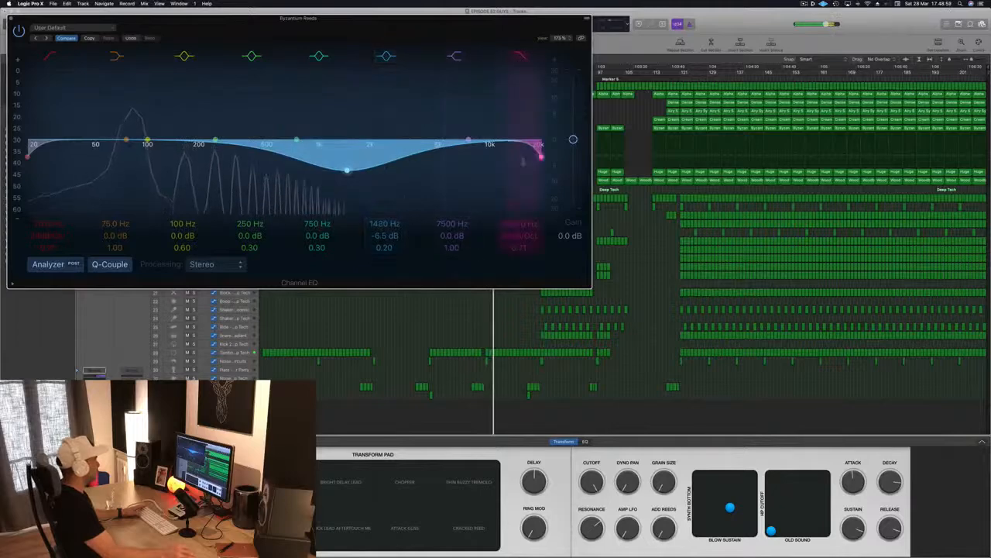
drag(540, 155, 376, 157)
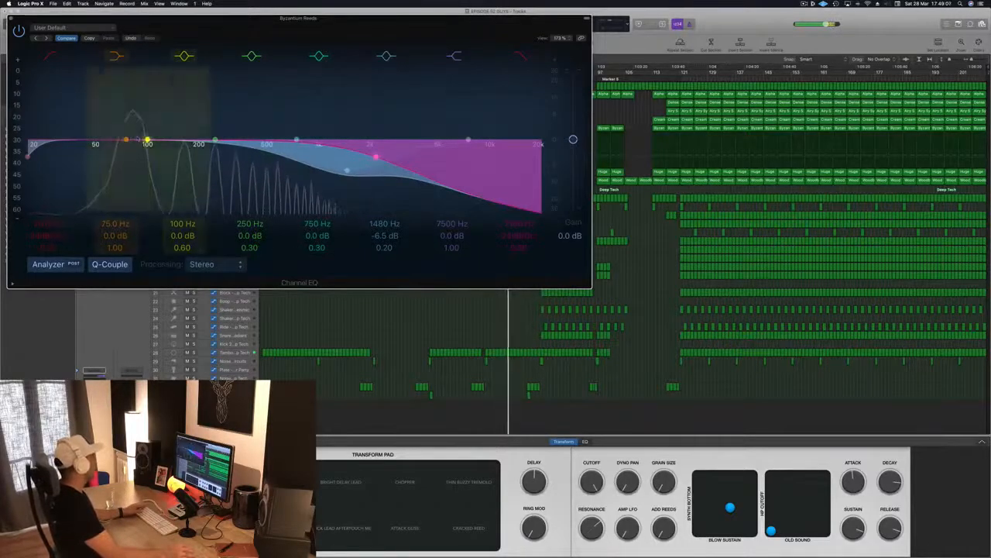
drag(32, 146, 91, 157)
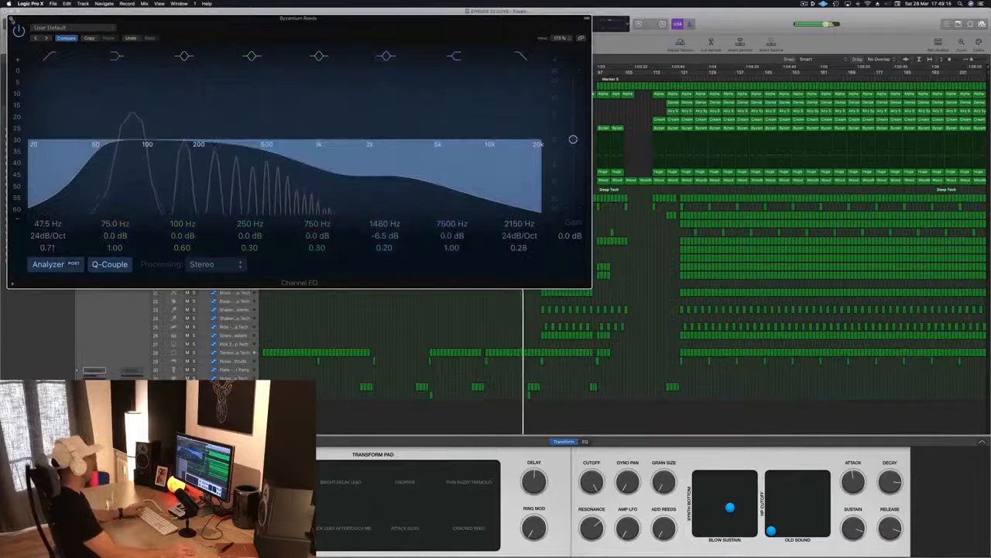
click(11, 18)
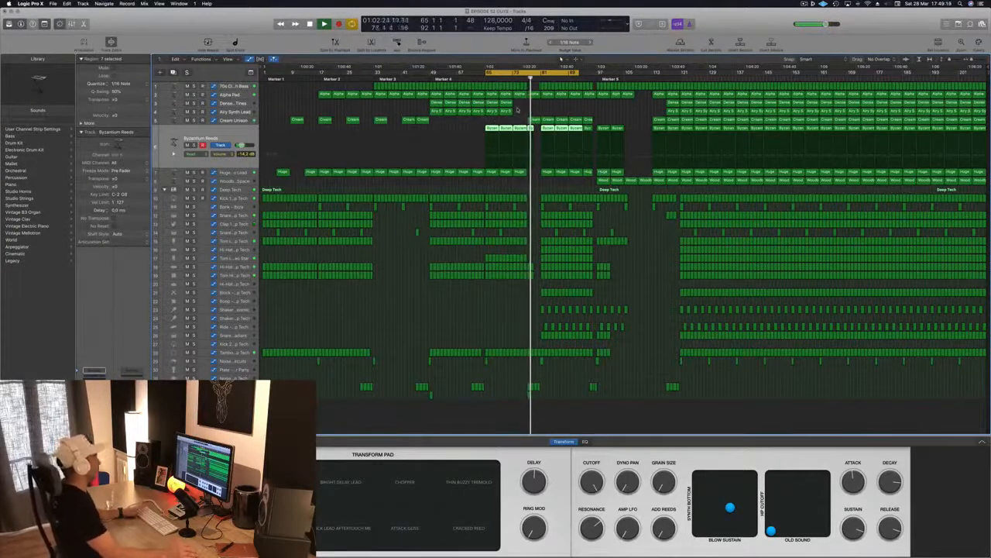
Clear the region selection, listen on through the cycle from bar 65 and examine the channel strips in the mixer
click(470, 124)
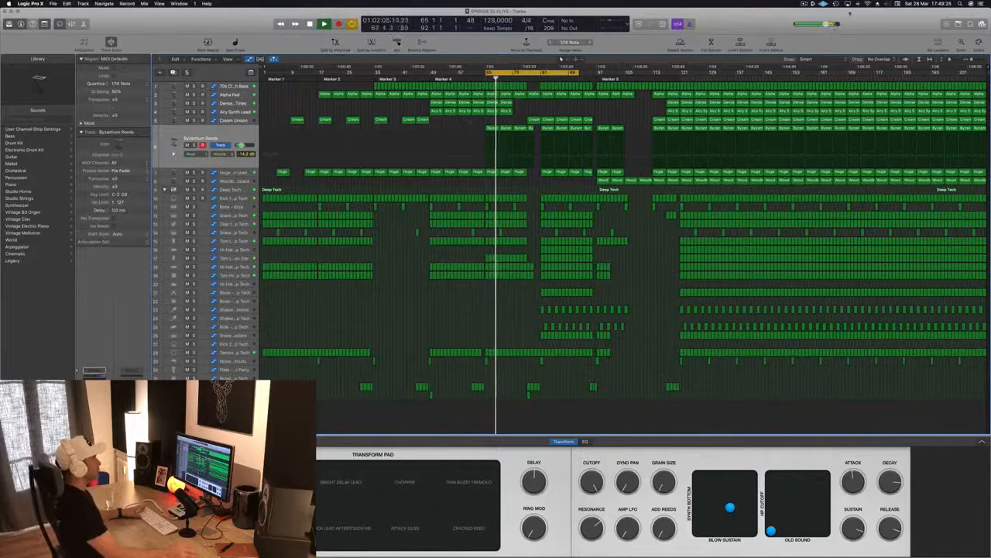
click(813, 4)
click(803, 4)
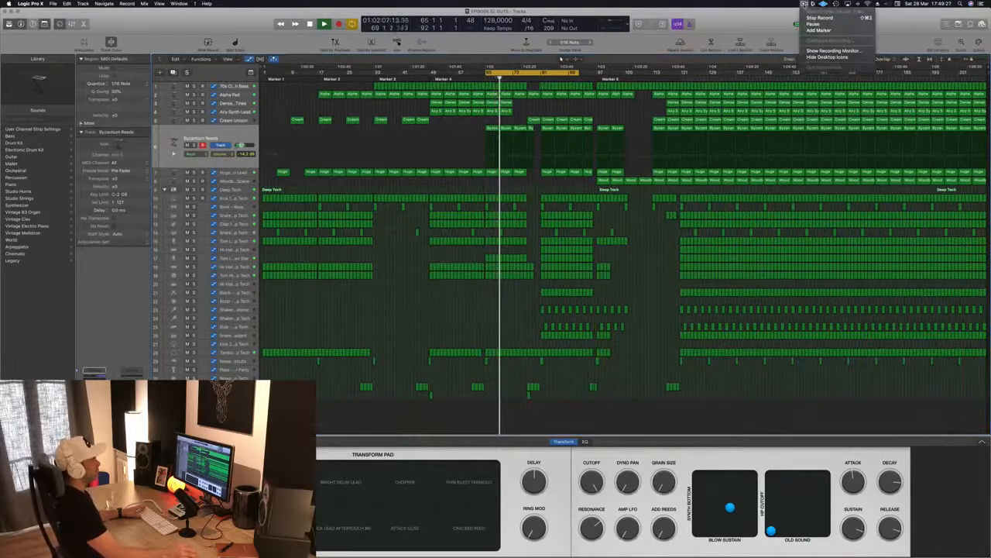
click(480, 125)
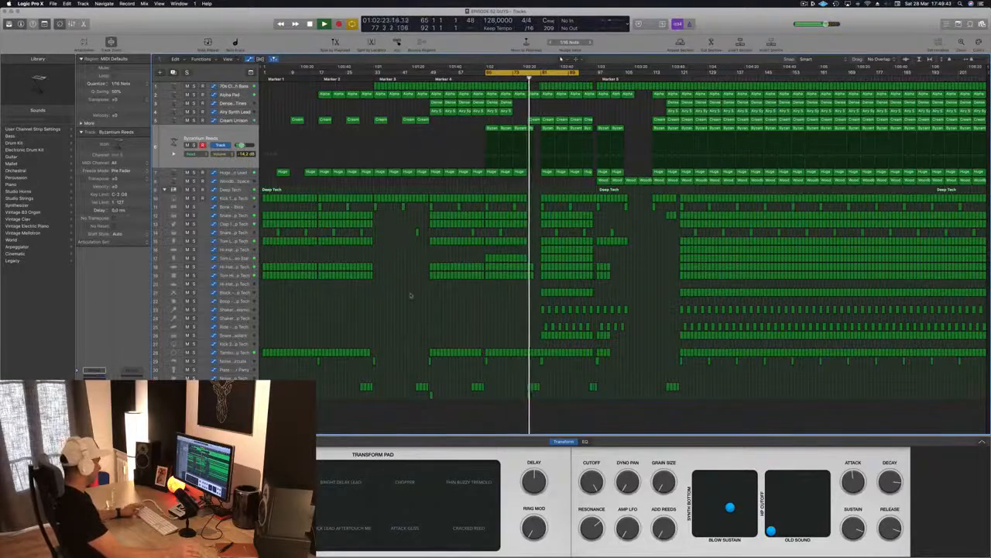
key(x)
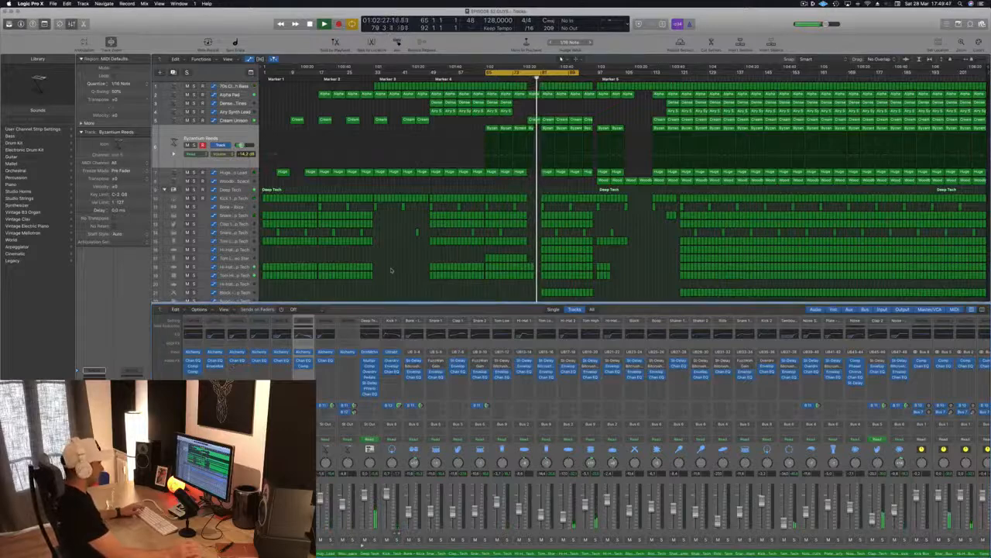
key(x)
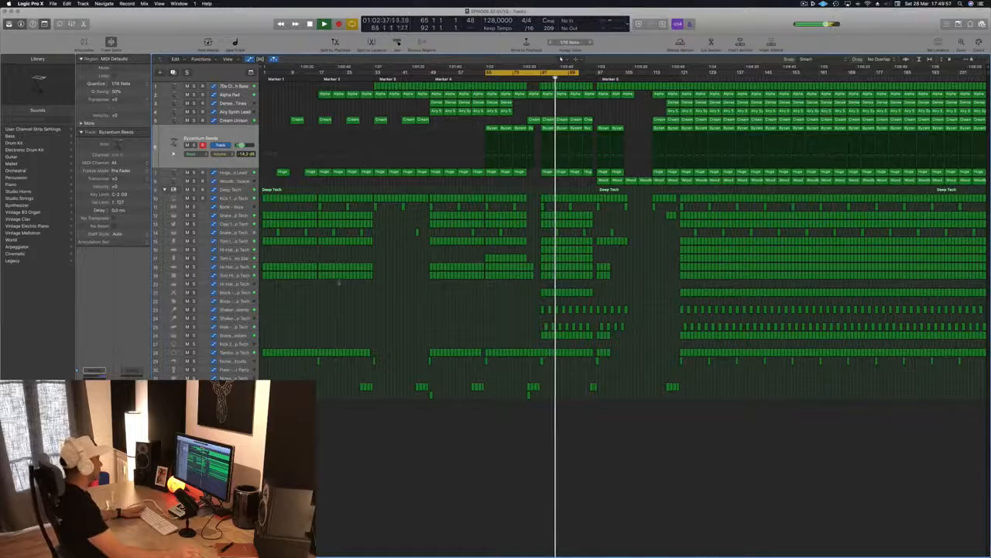
Select the Block - Deep Tech track and check its sound briefly in solo
click(233, 293)
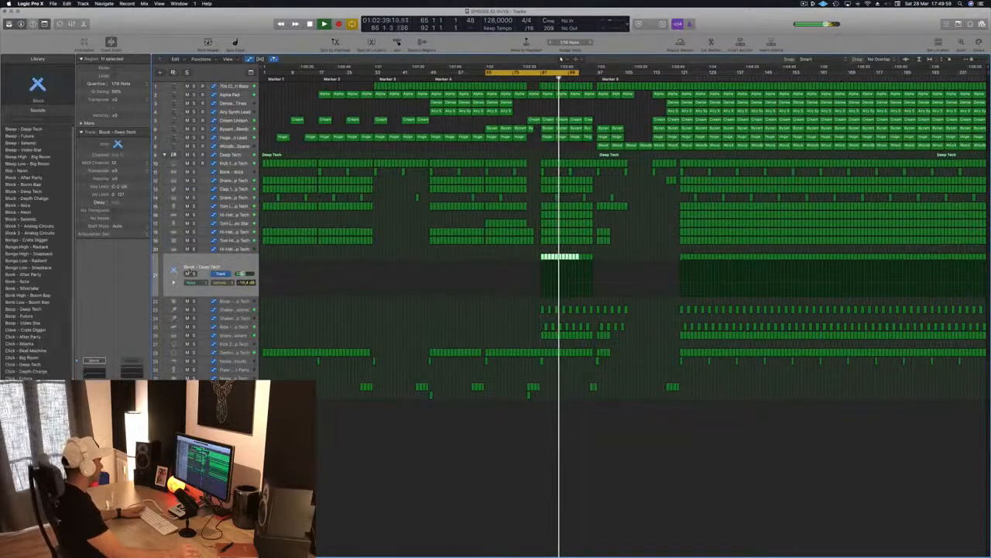
key(s)
key(s)
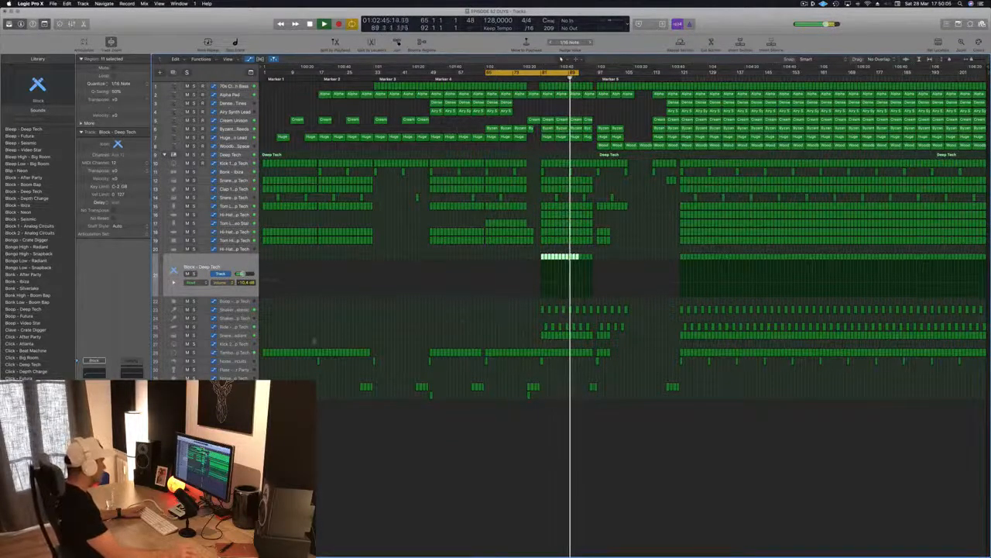
Check the Snare 1 - Radiant track briefly in solo and extend the cycle range to about bar 97
click(213, 334)
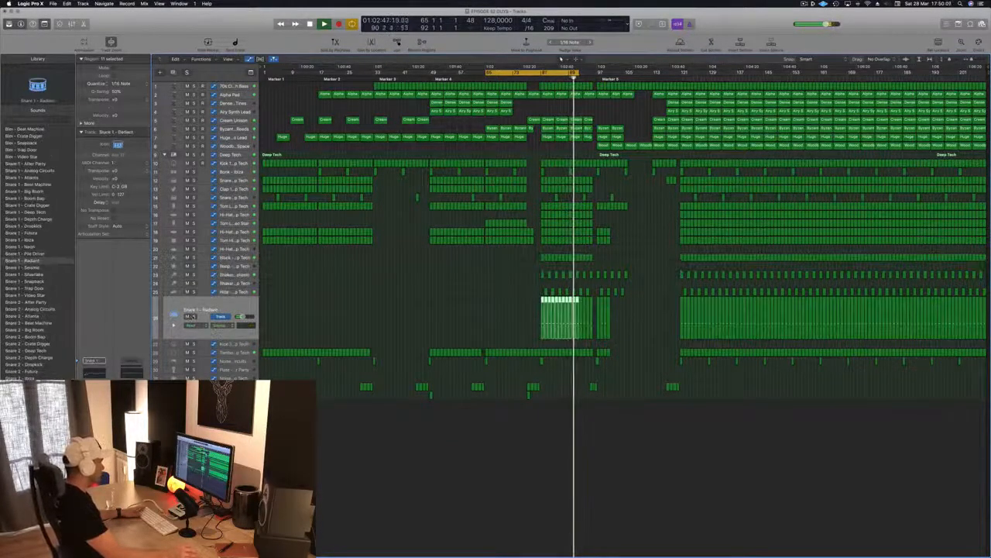
click(193, 316)
click(193, 316)
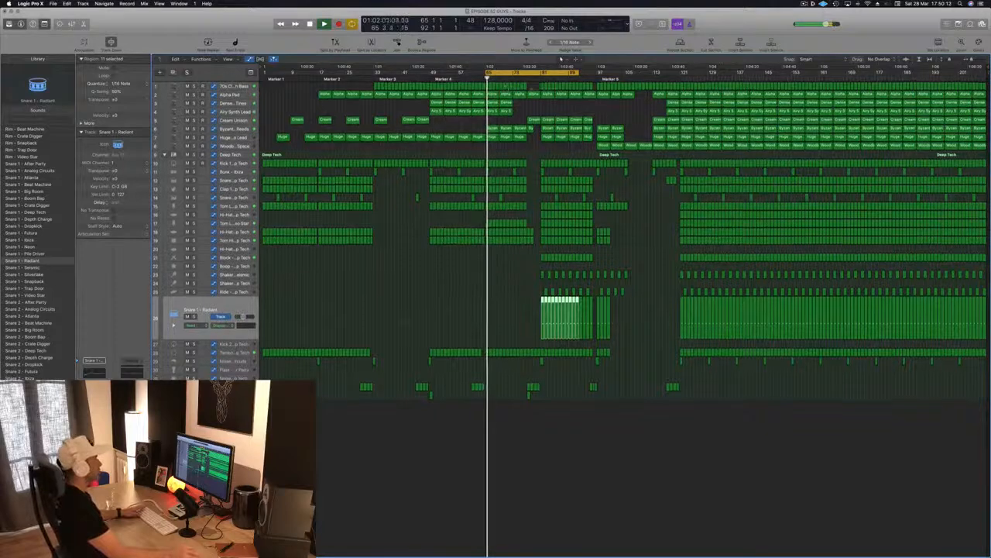
drag(578, 73, 596, 74)
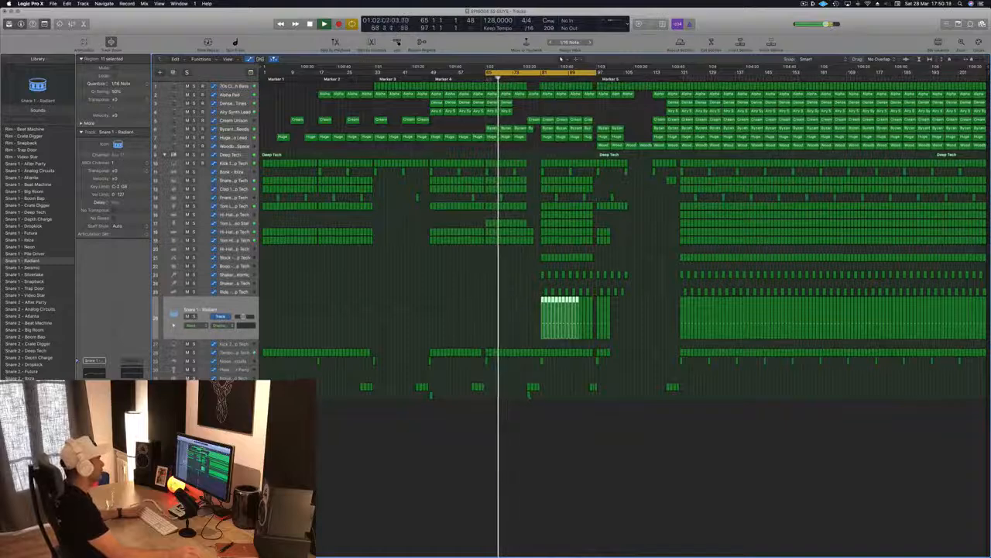
Stop playback and lower the automation curve of the 70s Classic Synth Bass track around bar 72
click(237, 88)
key(space)
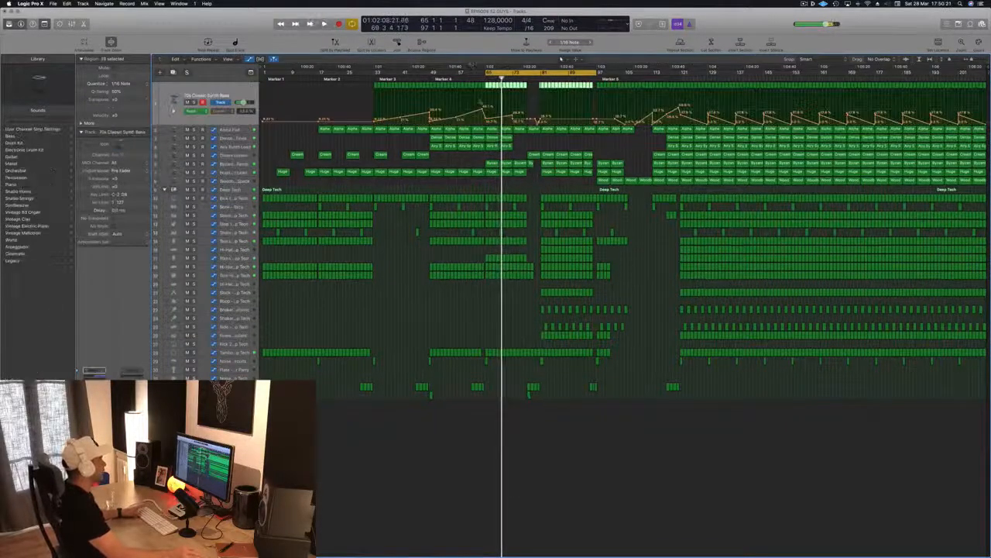
drag(512, 115, 511, 117)
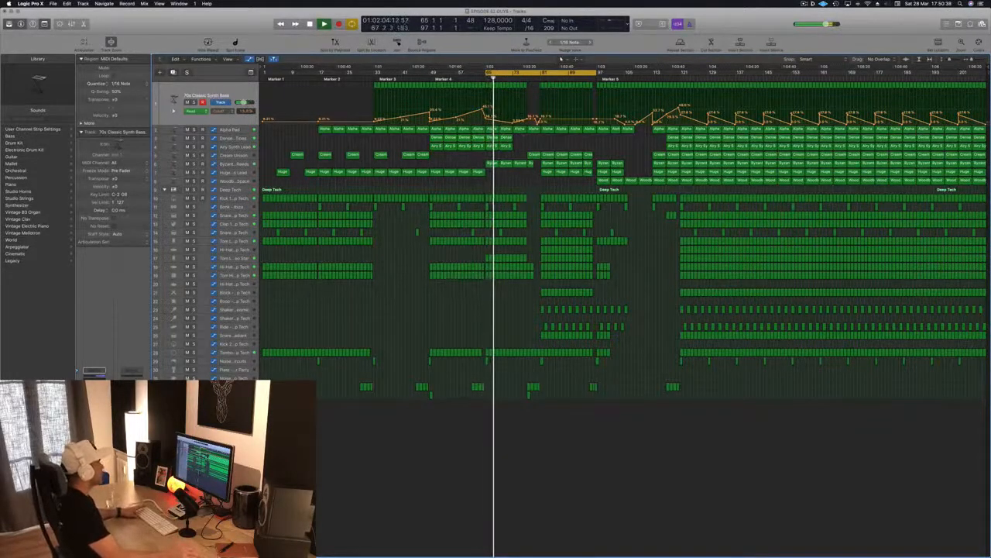
Delete the Alpha Pad regions between bars 65 and 81
key(Down)
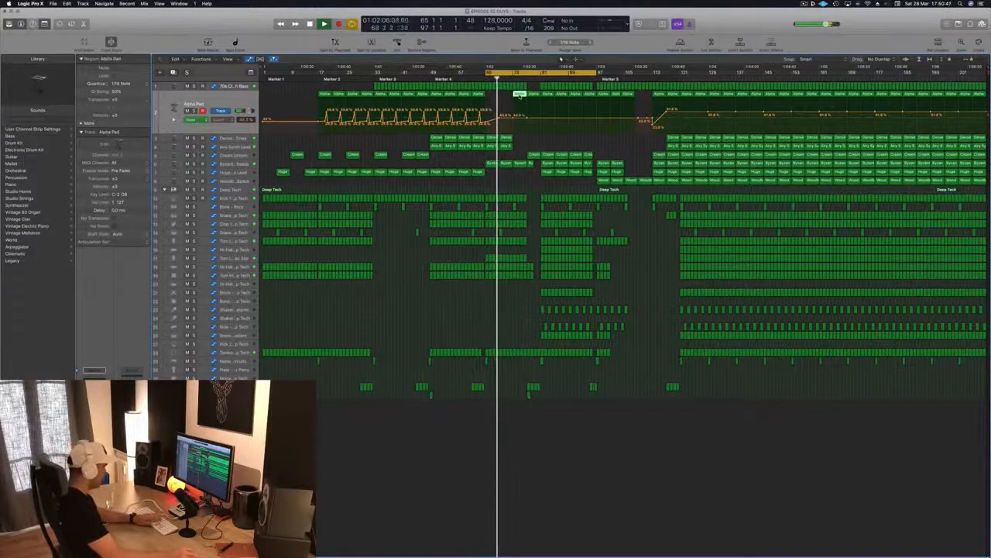
key(Delete)
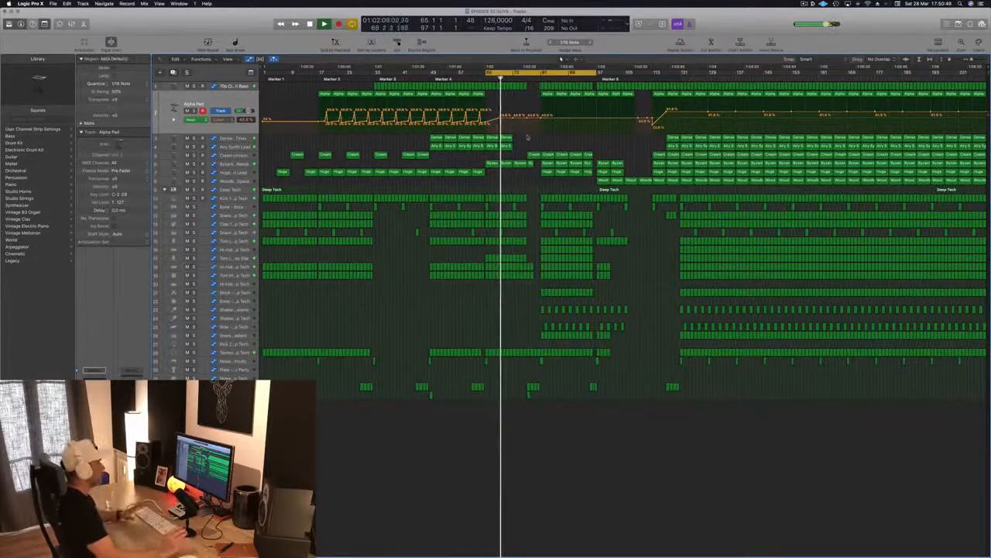
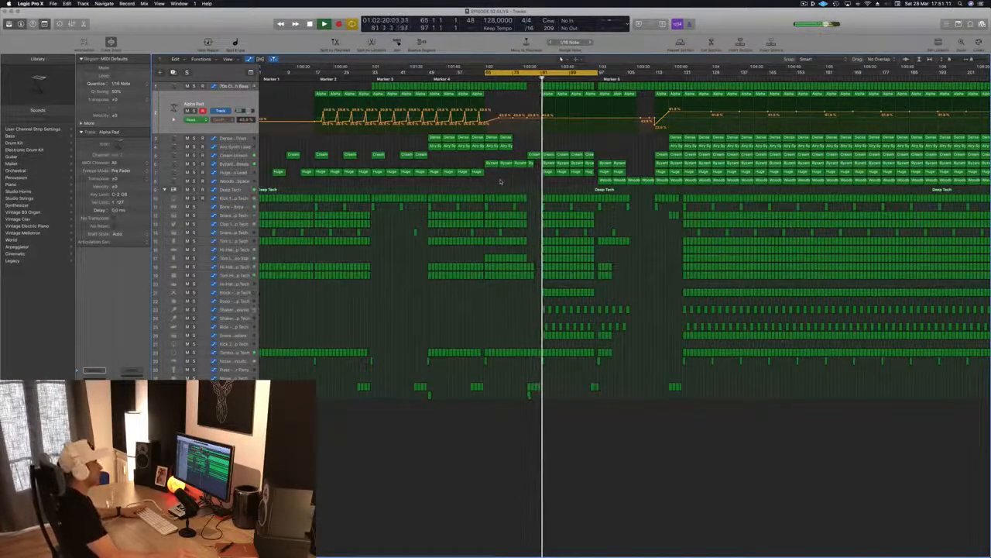
Listen through the passage from bar 65 and replay its lead-in to examine the transition into the section
scroll(531, 132, down, 1)
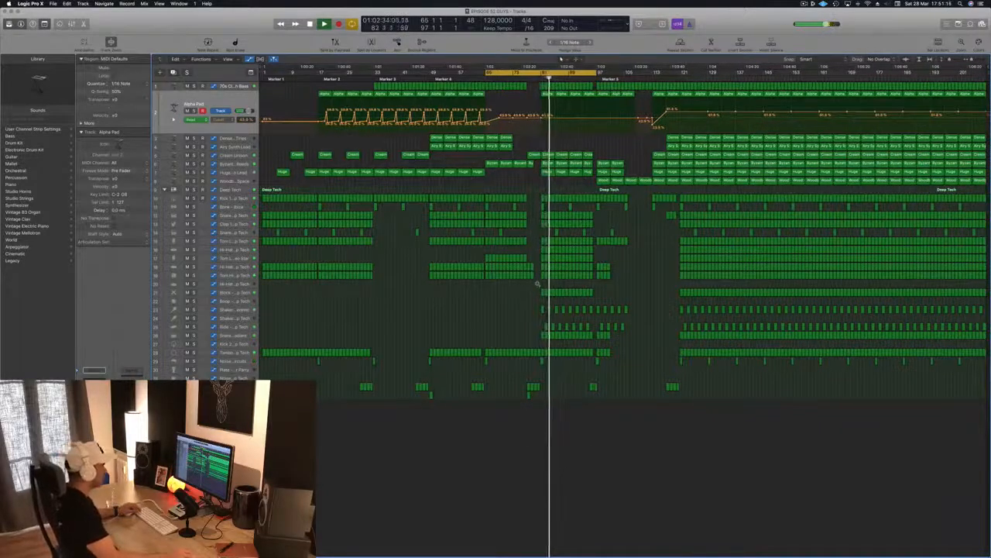
scroll(538, 284, up, 5)
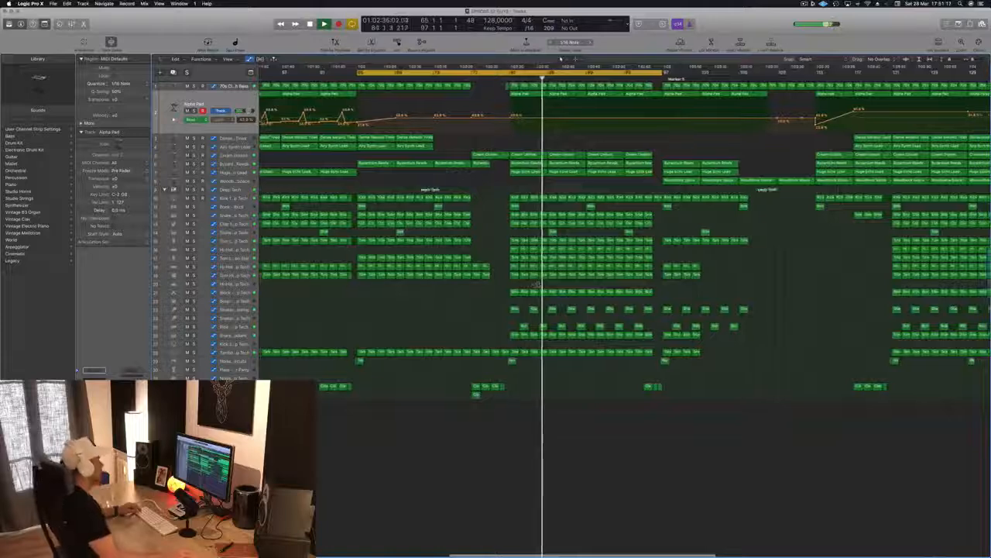
scroll(537, 285, down, 3)
key(space)
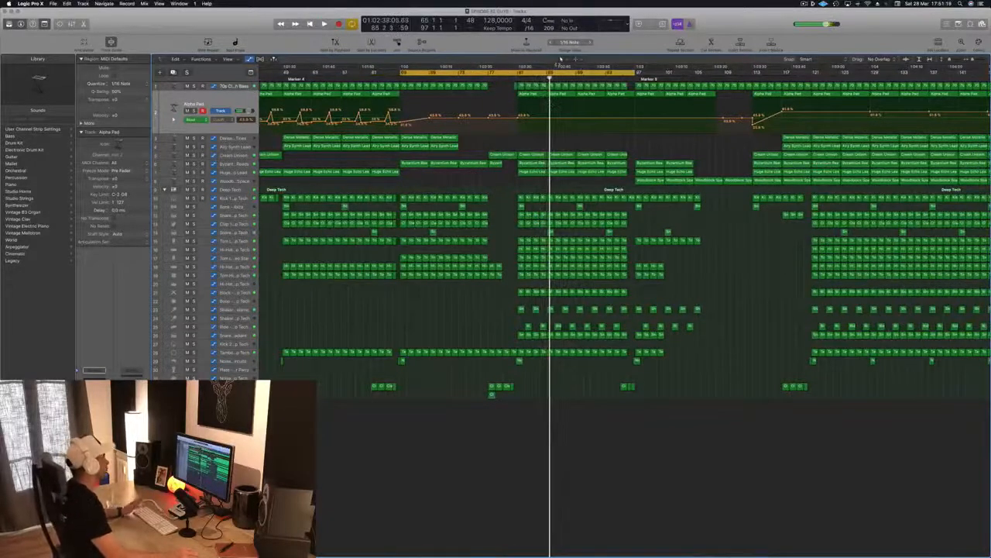
key(space)
scroll(561, 59, down, 2)
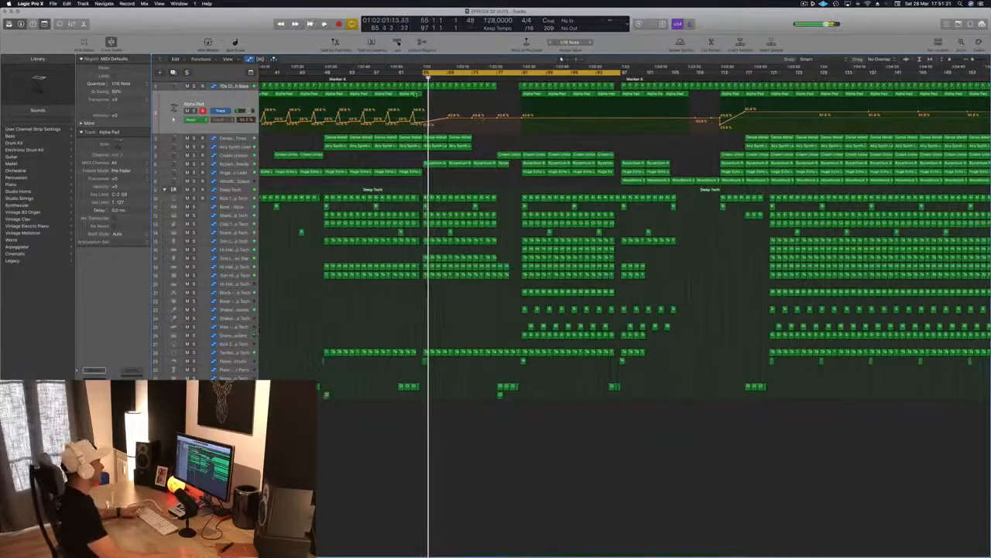
key(space)
scroll(416, 93, right, 1)
click(404, 77)
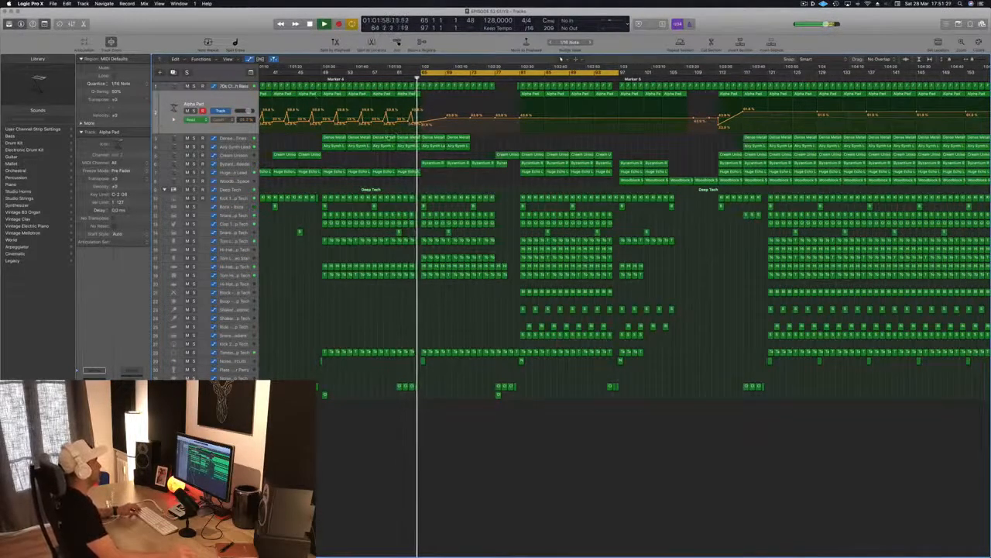
key(super+Right)
key(super+Left)
key(super+Left)
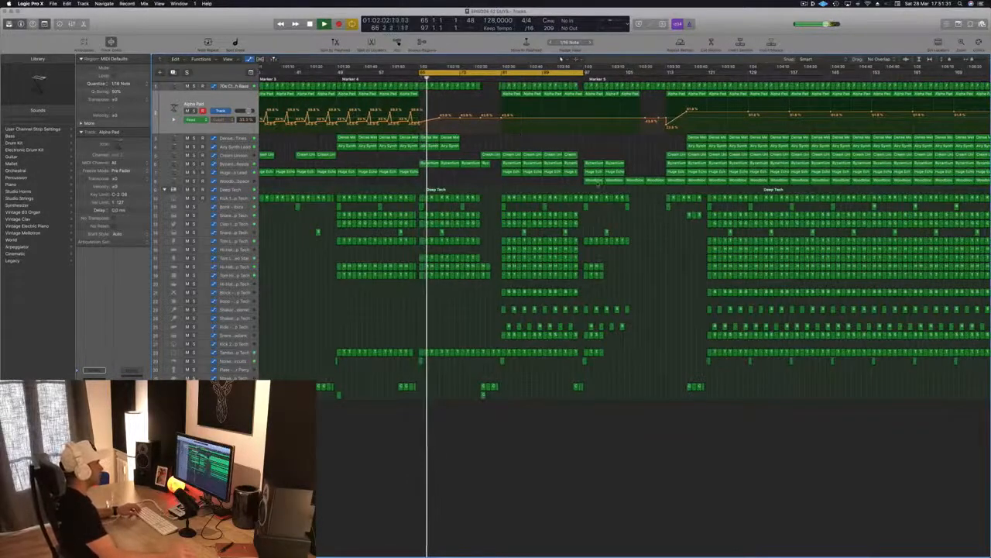
Examine the first Woodblock Space region at bar 97 and listen again to the layers from bar 65
click(595, 180)
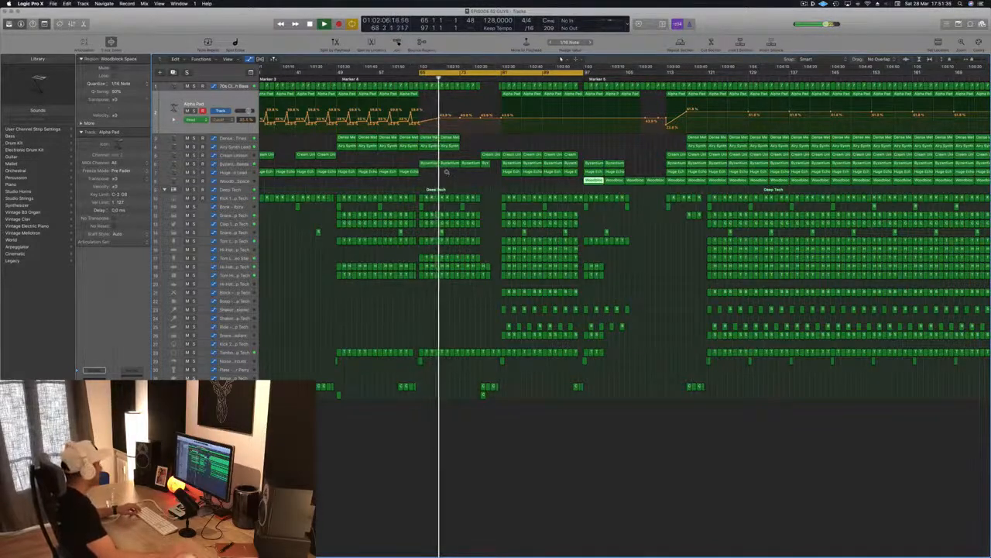
scroll(447, 172, down, 3)
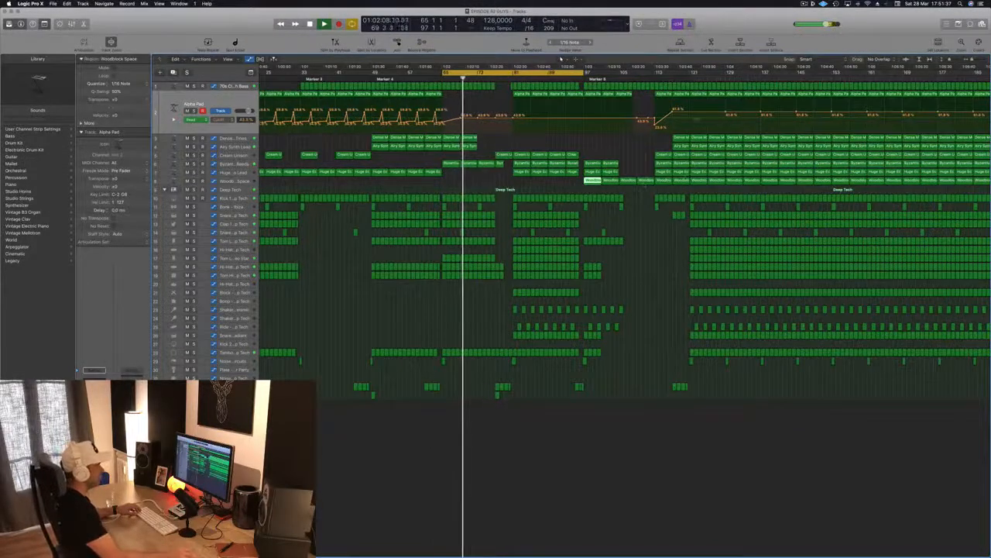
scroll(629, 158, down, 2)
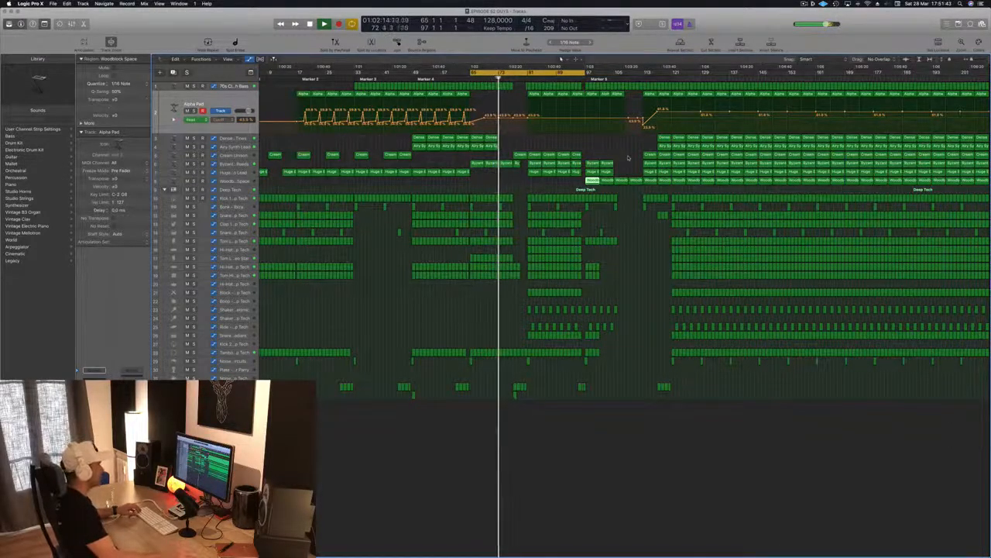
click(514, 186)
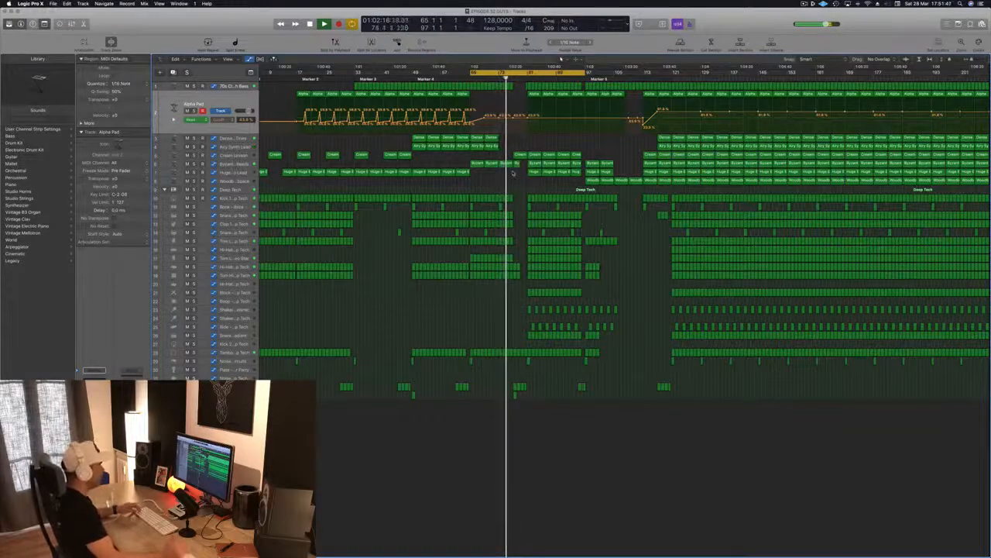
key(super+Right)
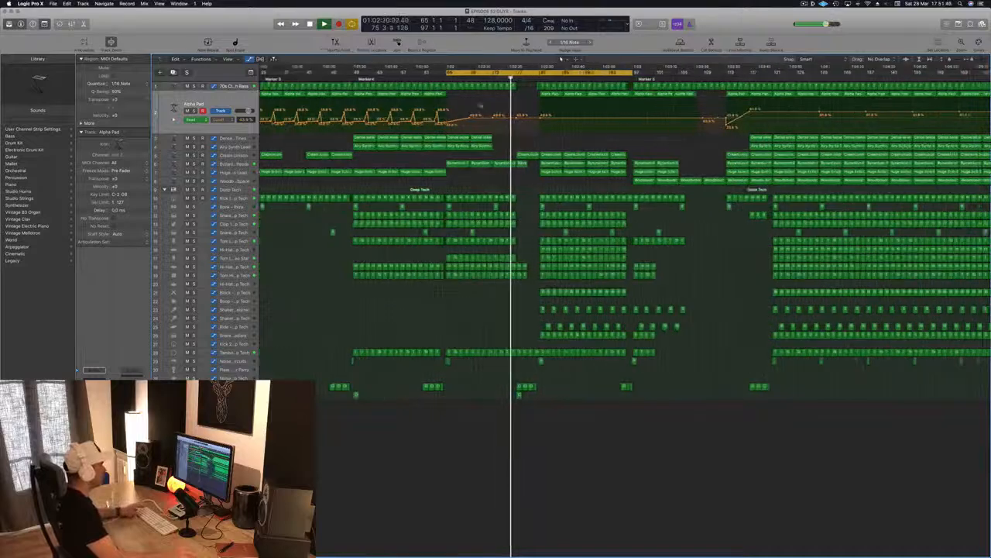
key(Return)
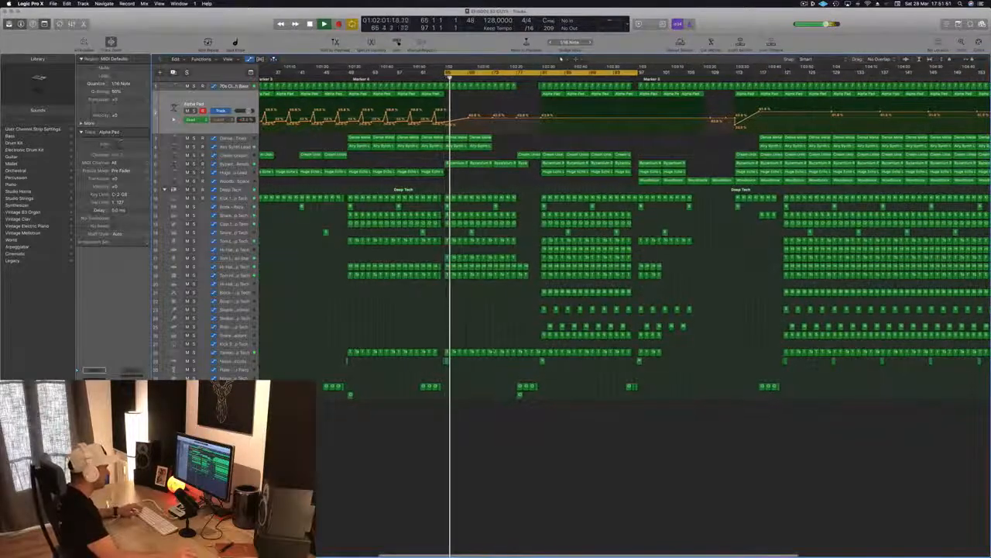
Delete the tambourine regions between bars 69 and 81
drag(539, 345, 496, 357)
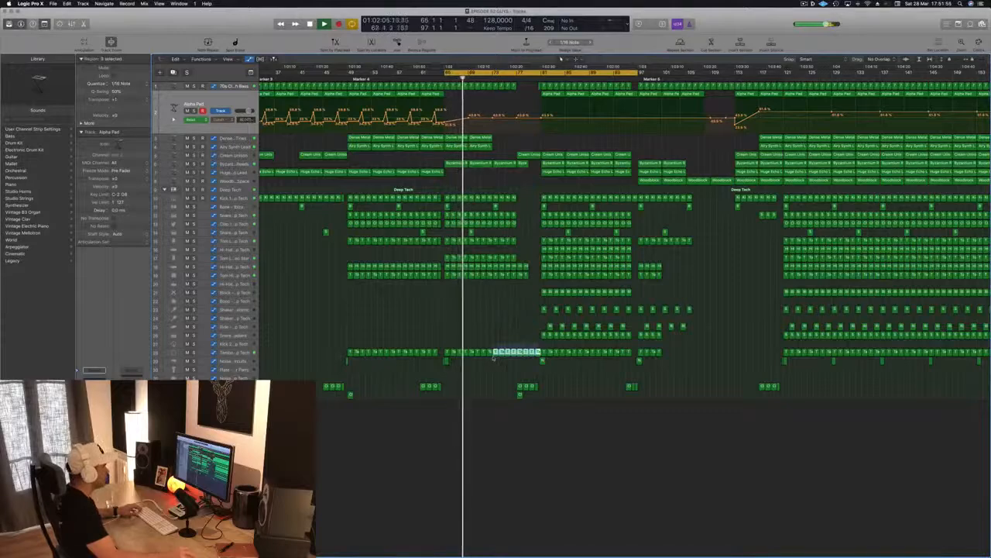
key(Delete)
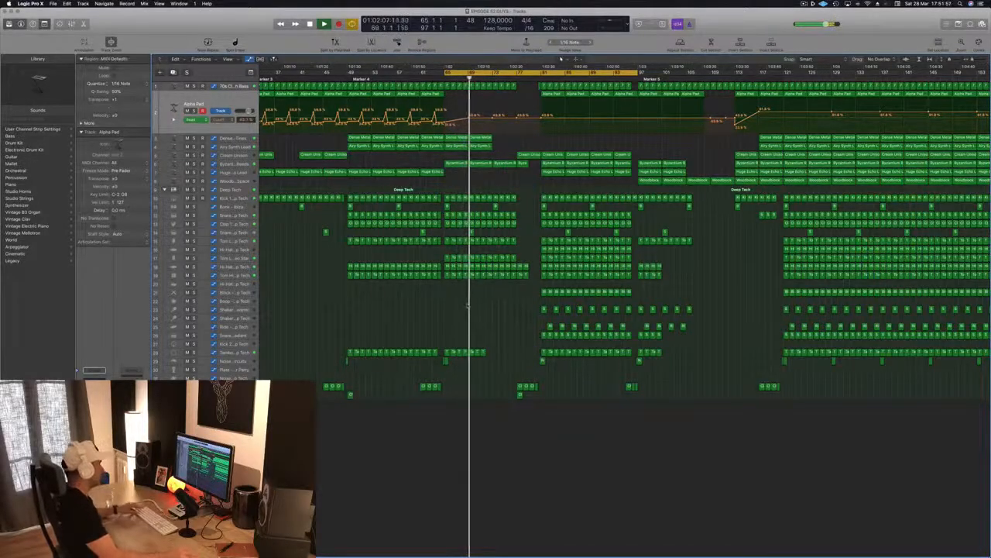
drag(498, 343, 470, 359)
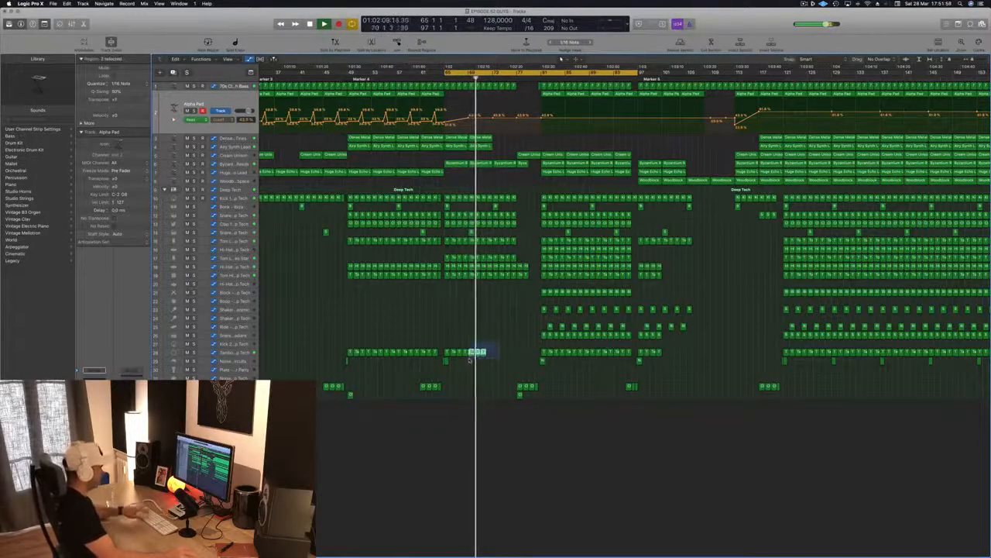
key(Delete)
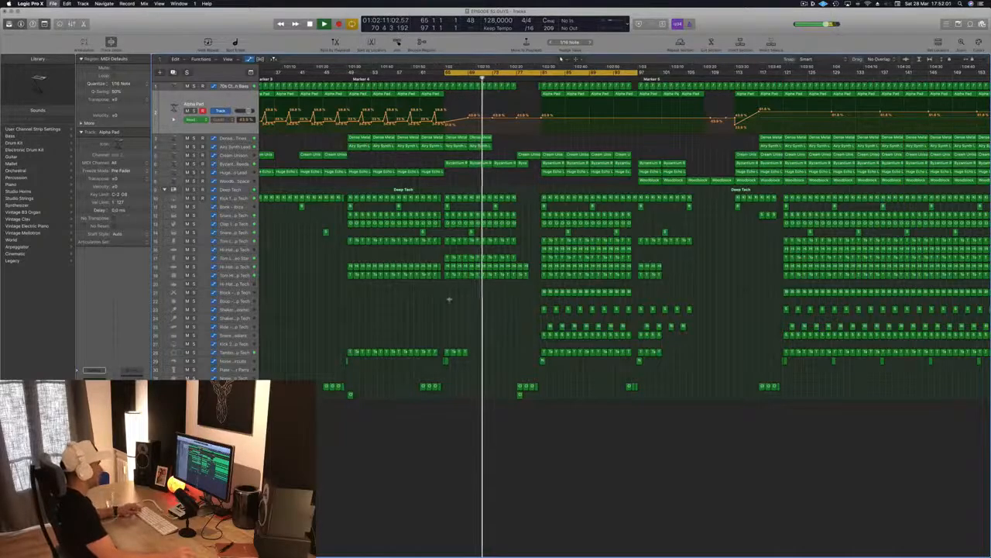
Delete the low tom, hi-hat and high tom regions from bar 73 to about bar 79 and restart playback from bar 65
scroll(521, 252, up, 3)
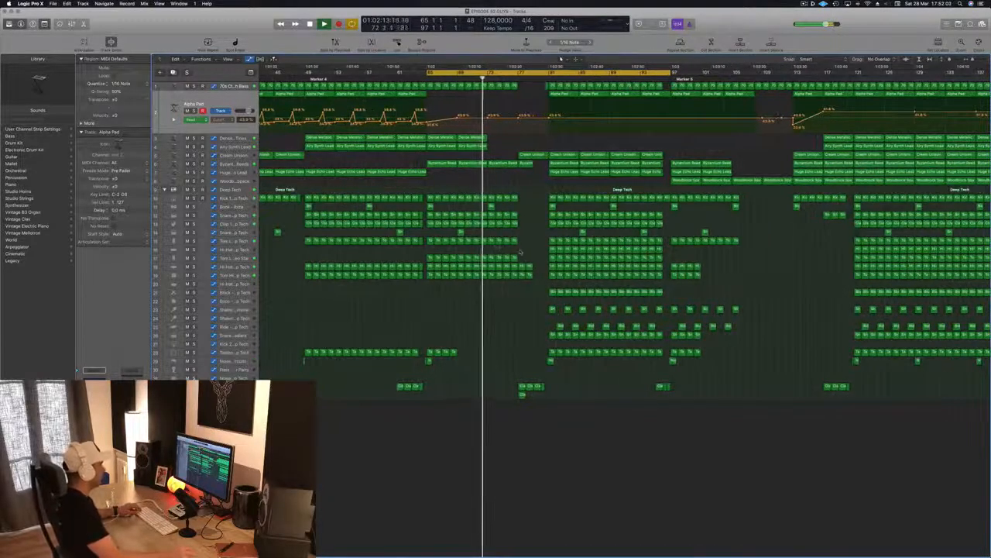
drag(523, 254, 532, 281)
key(Delete)
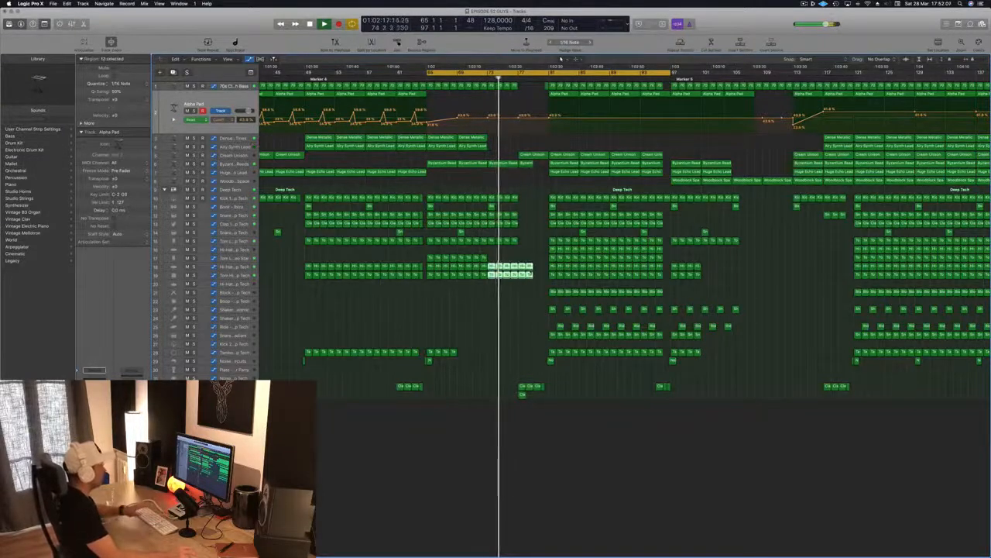
key(Delete)
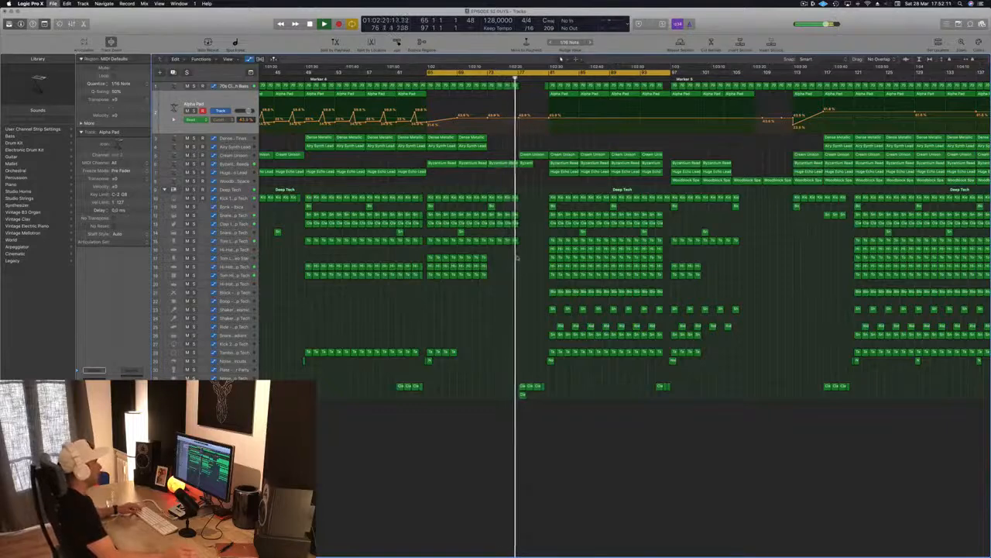
key(z)
key(space)
key(space)
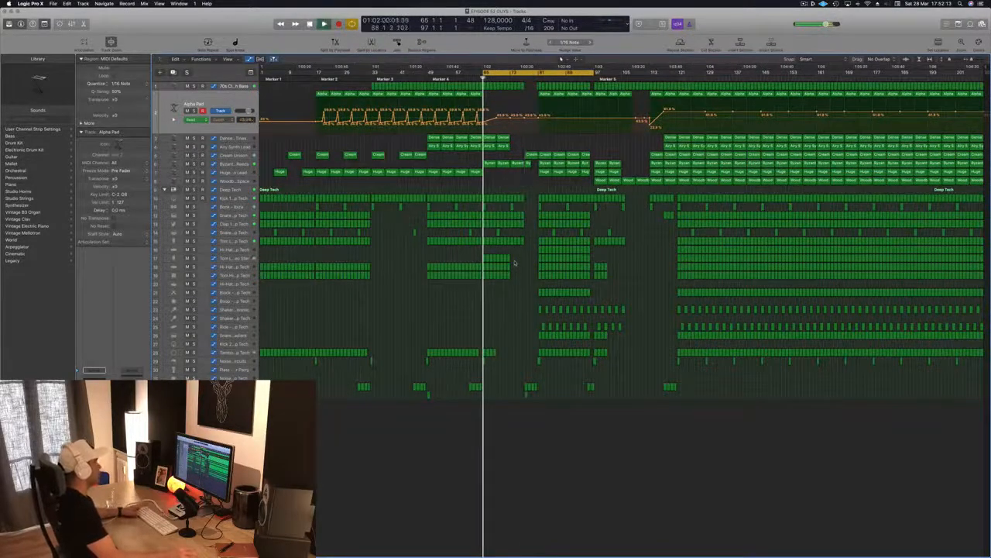
Create a new track with the Huge Echo Lead track's settings and load the 000-Mega Saw Riser With noise sound on it
click(232, 171)
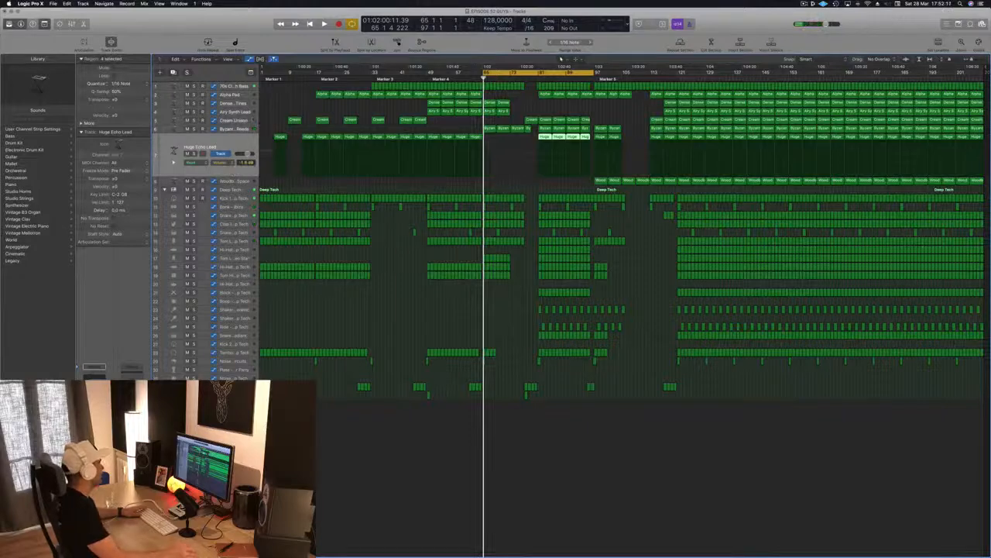
key(super+d)
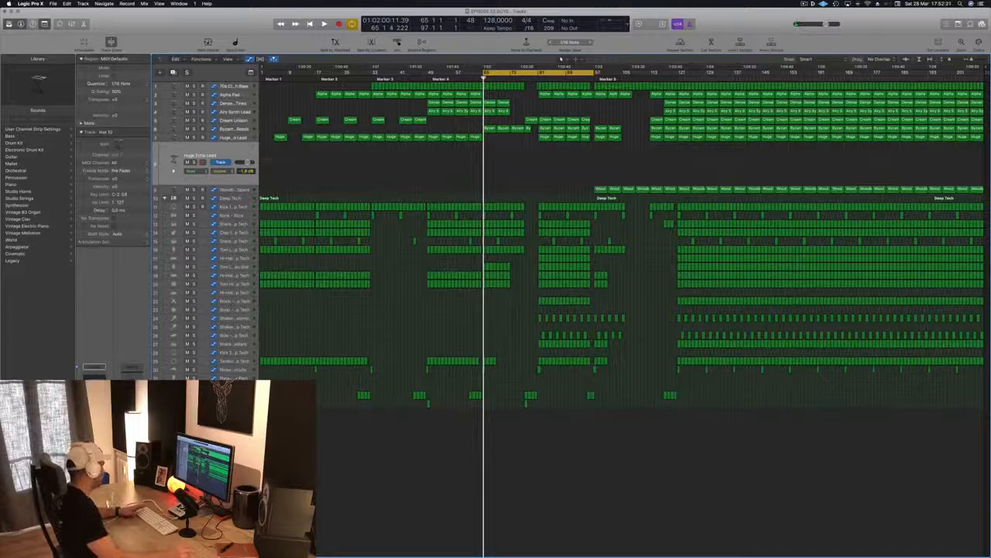
click(92, 367)
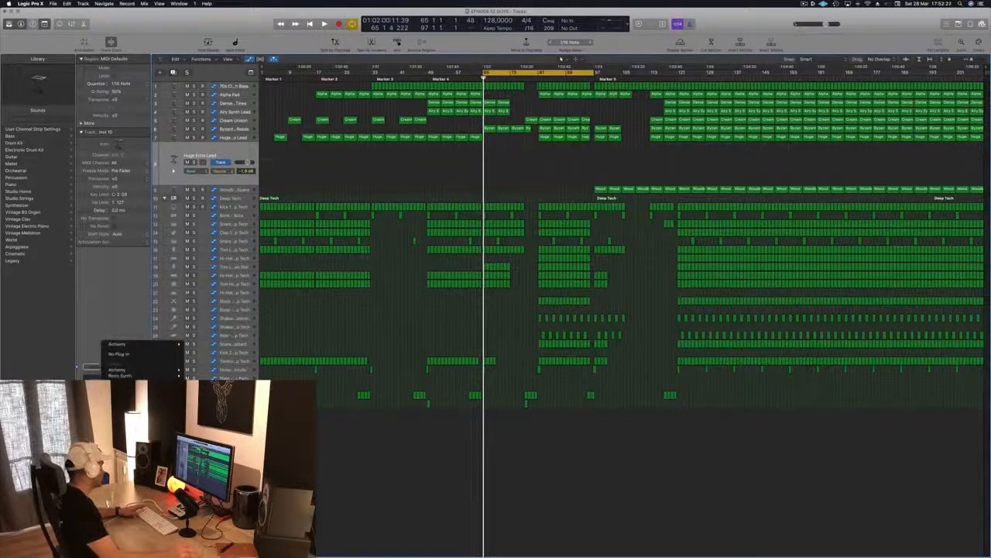
click(97, 368)
click(97, 368)
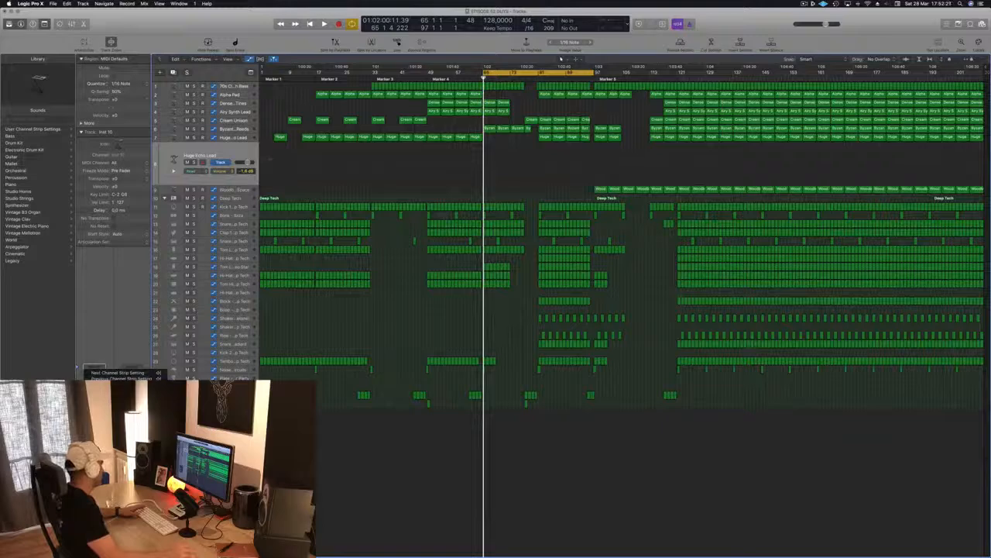
click(116, 373)
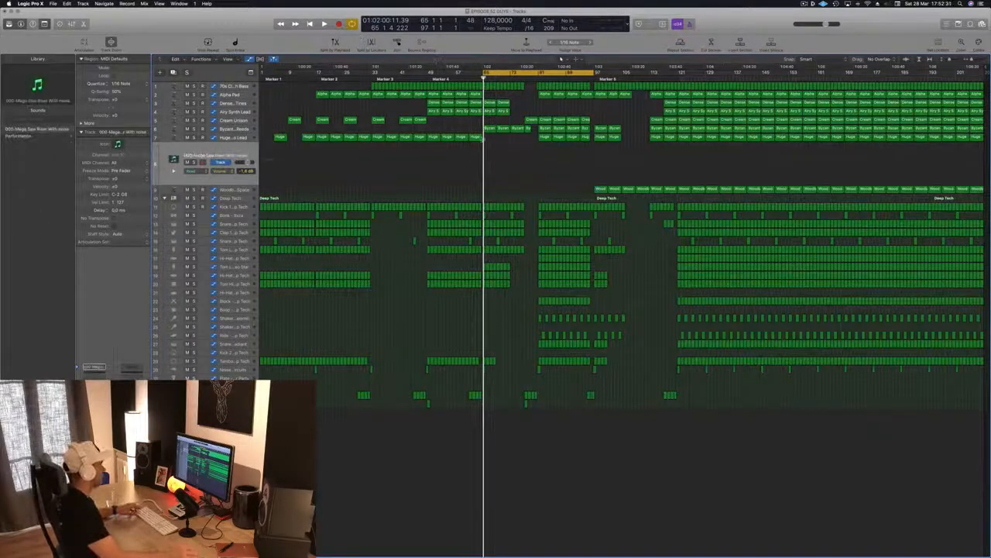
Copy a Huge Echo Lead region to the Mega Saw Riser track at bar 65 and open it in the Piano Roll
drag(475, 138, 474, 171)
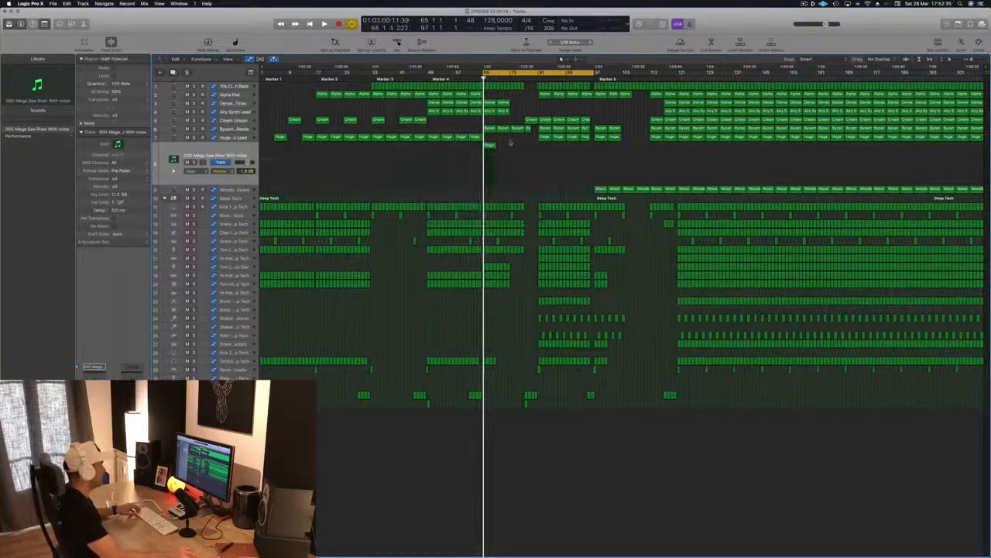
key(p)
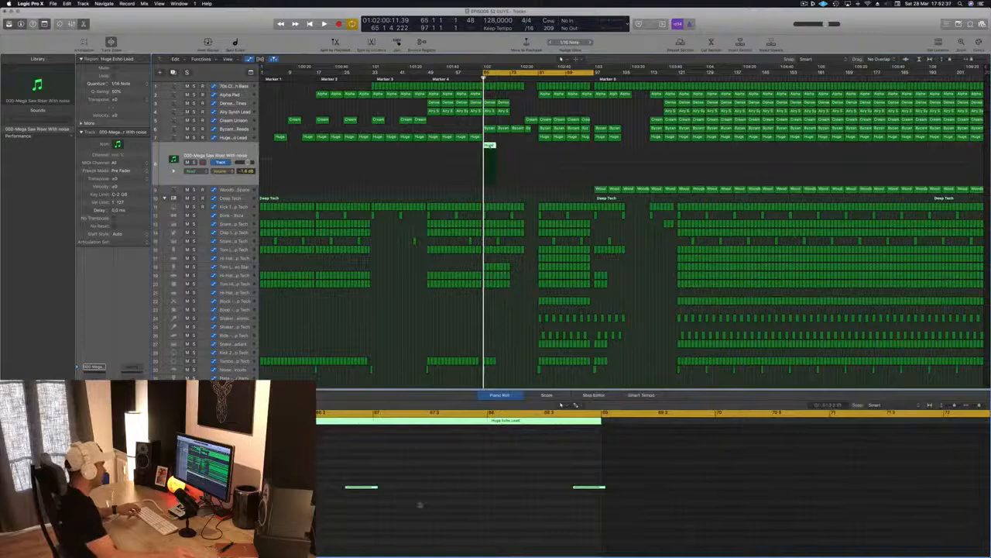
Remove the extra note from the riser region, stretch the remaining one across to bar 69 and play the result
drag(637, 519, 598, 491)
scroll(451, 484, left, 5)
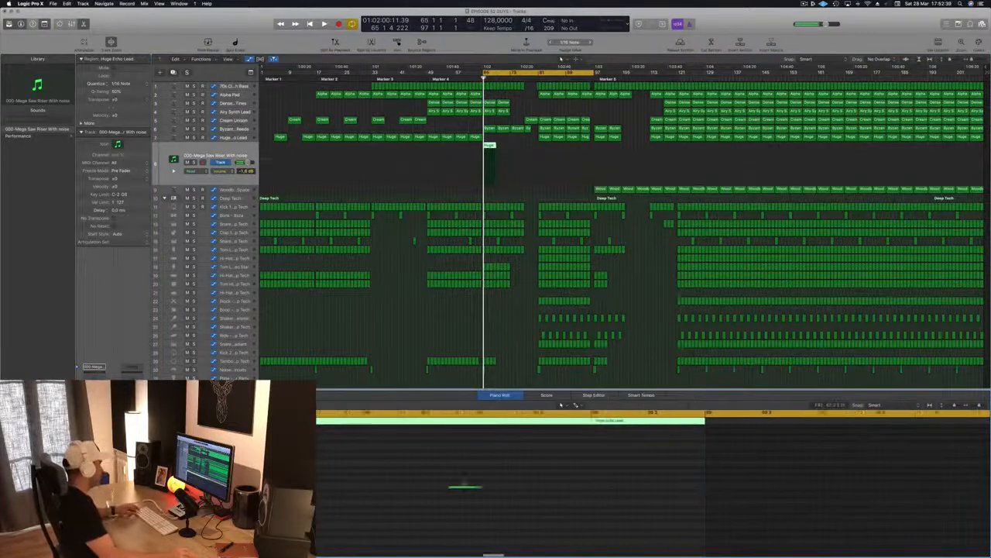
key(super+Left)
drag(457, 488, 626, 489)
click(489, 159)
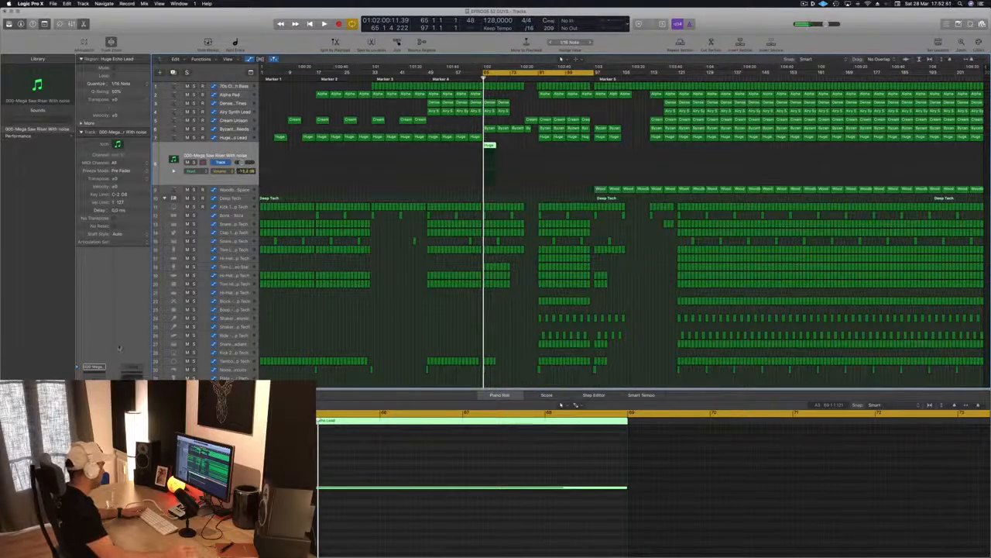
key(space)
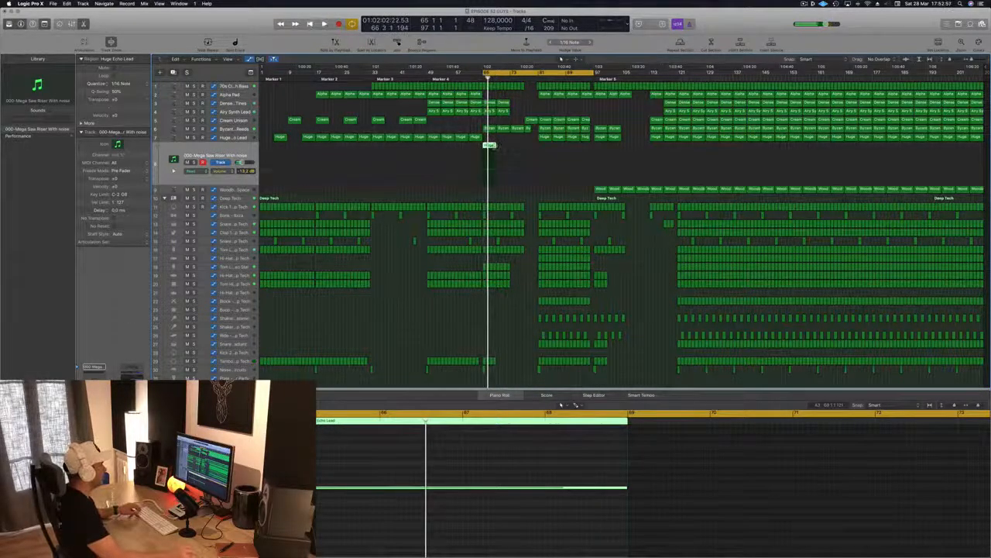
Extend the riser region to bar 81, lengthen its note to nearly the same end and play it back
drag(494, 146, 537, 149)
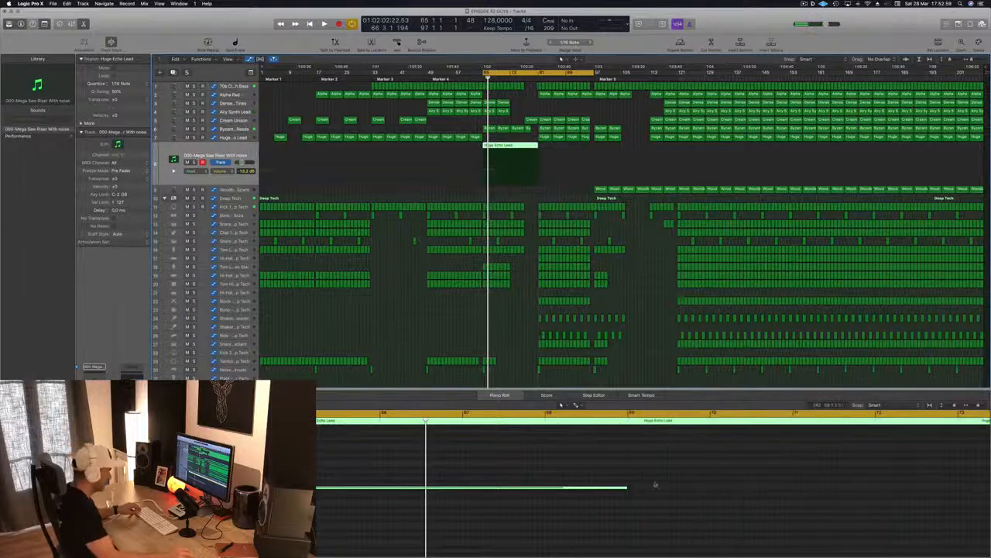
key(super+Left)
drag(480, 486, 757, 486)
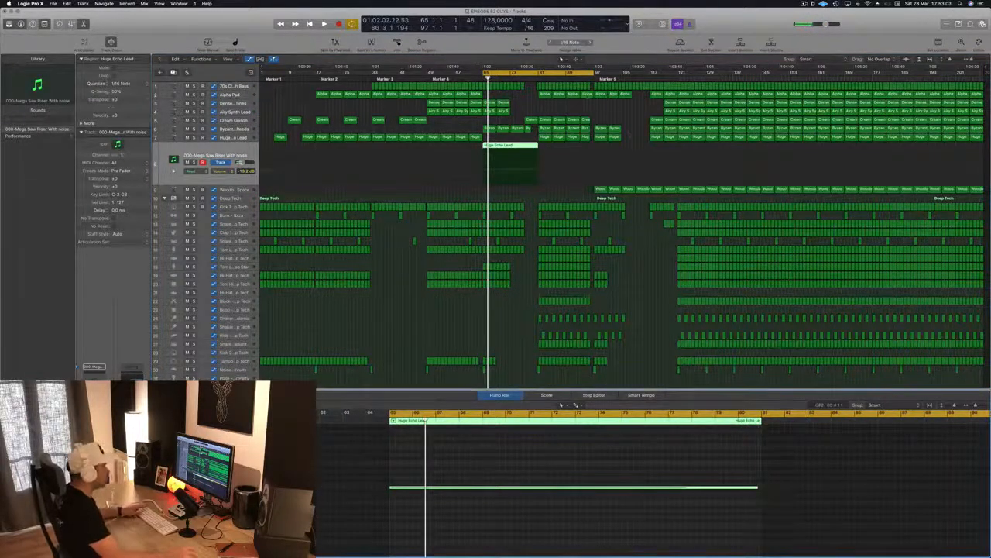
key(space)
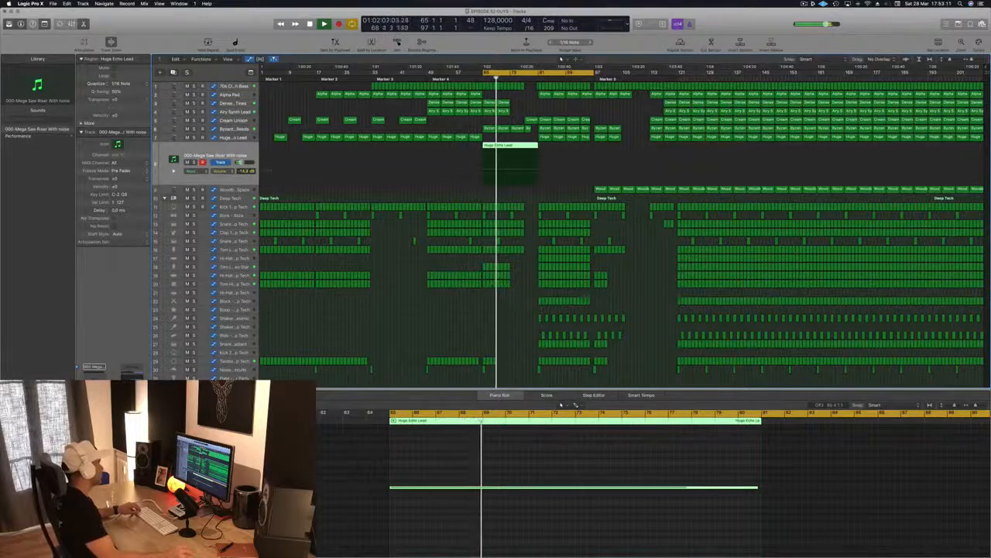
Set the riser compressor's side chain source to Bus 13, fed by Kick 1 - Deep Tech, and close the plug-in windows
key(v)
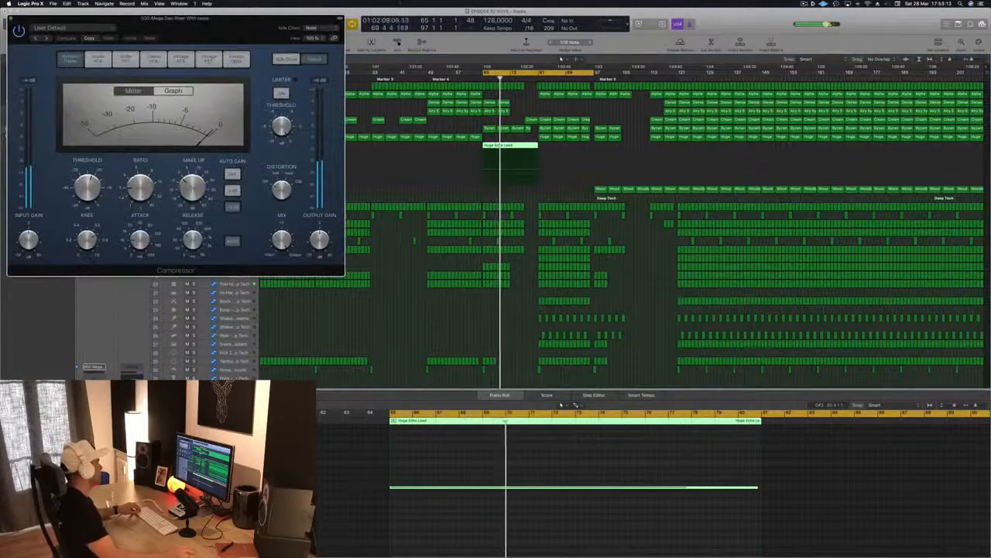
click(321, 28)
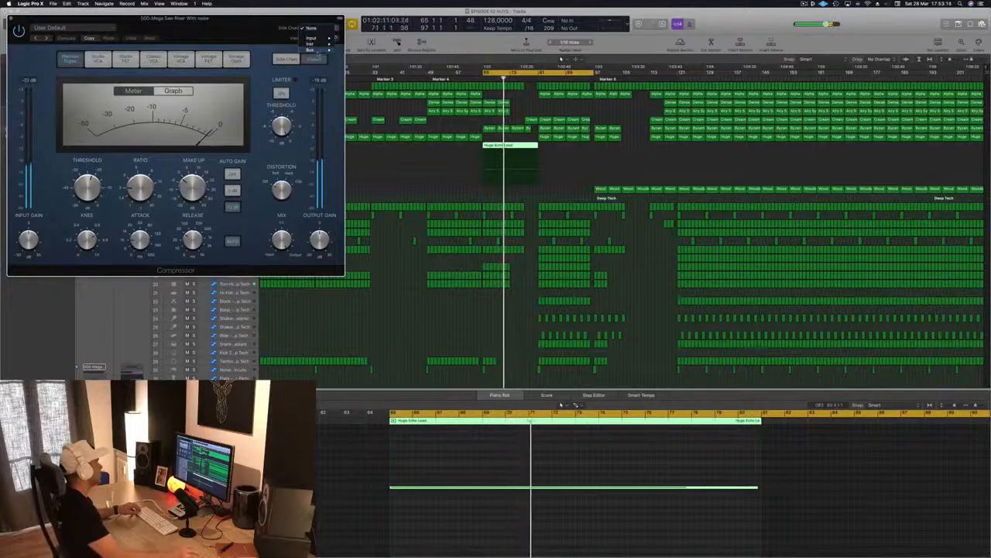
mouse_move(311, 49)
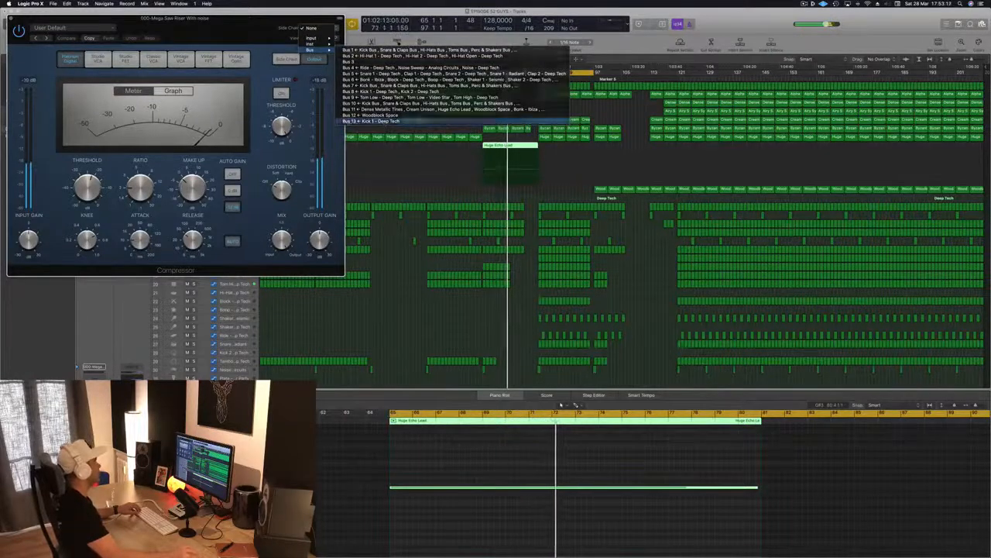
click(371, 121)
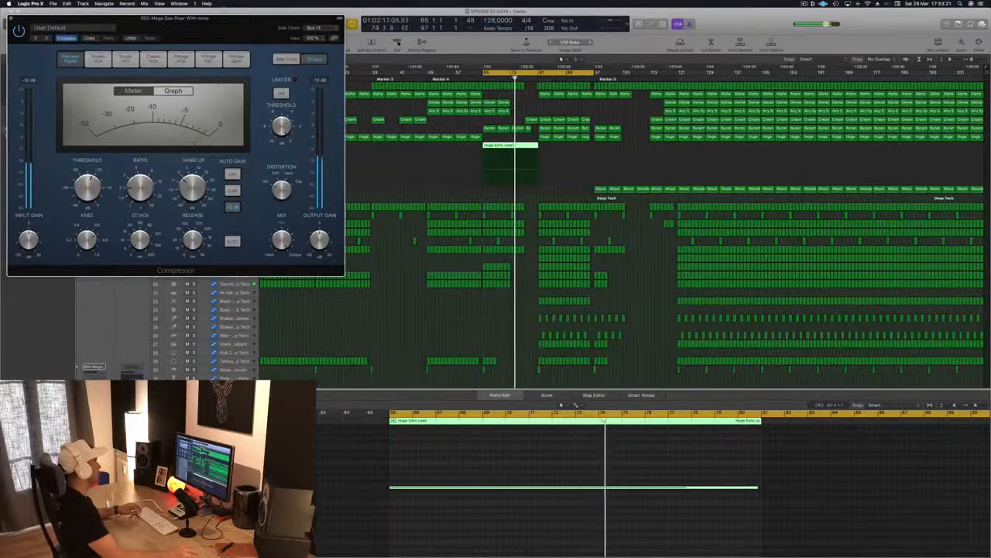
drag(73, 27, 246, 73)
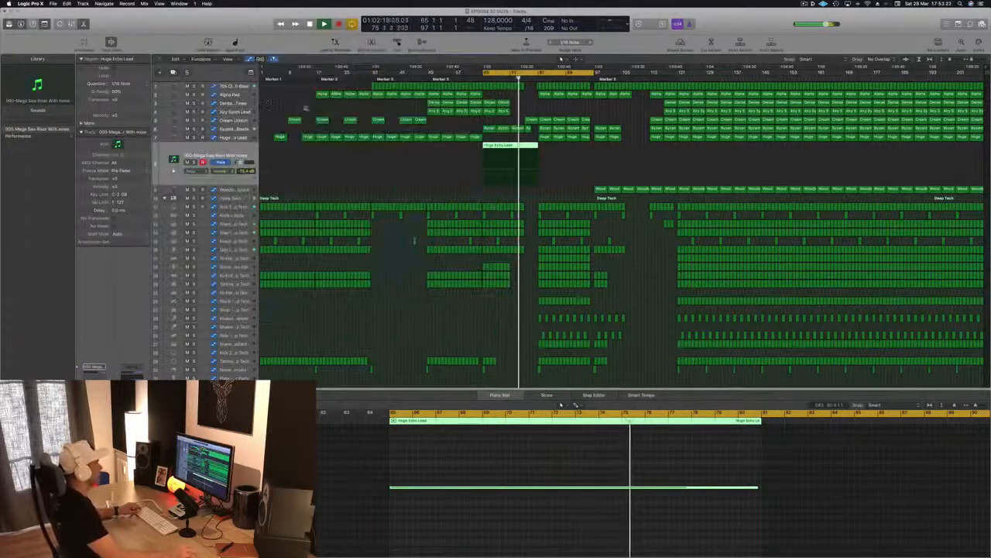
key(super+w)
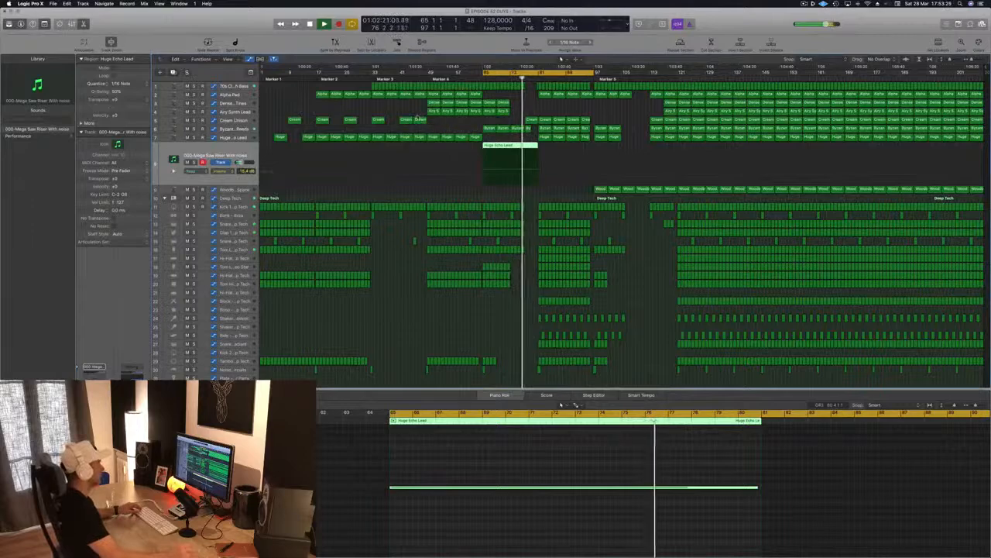
Compare the section from bar 81 with the Block - Deep Tech track muted and unmuted during playback
key(super+Left)
key(super+Left)
key(super+Left)
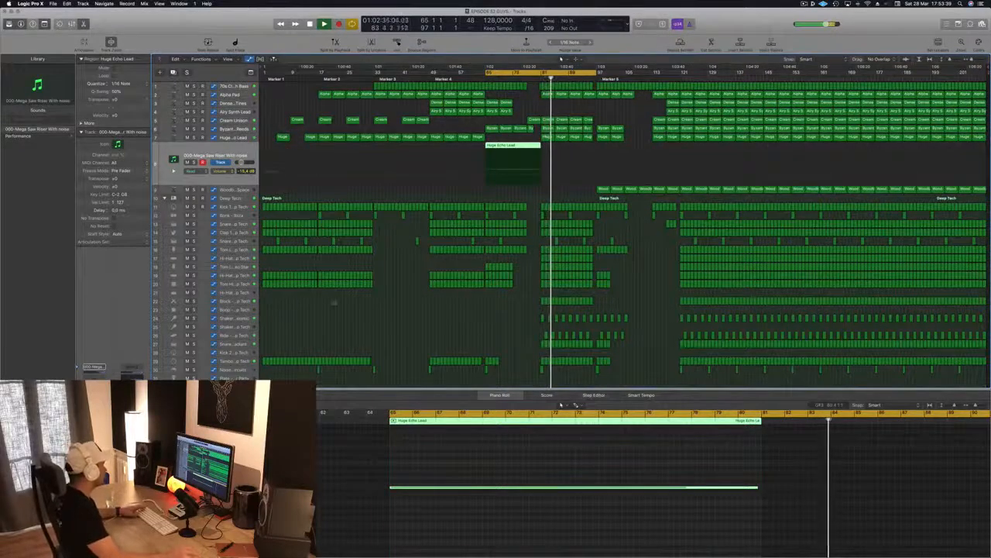
click(224, 301)
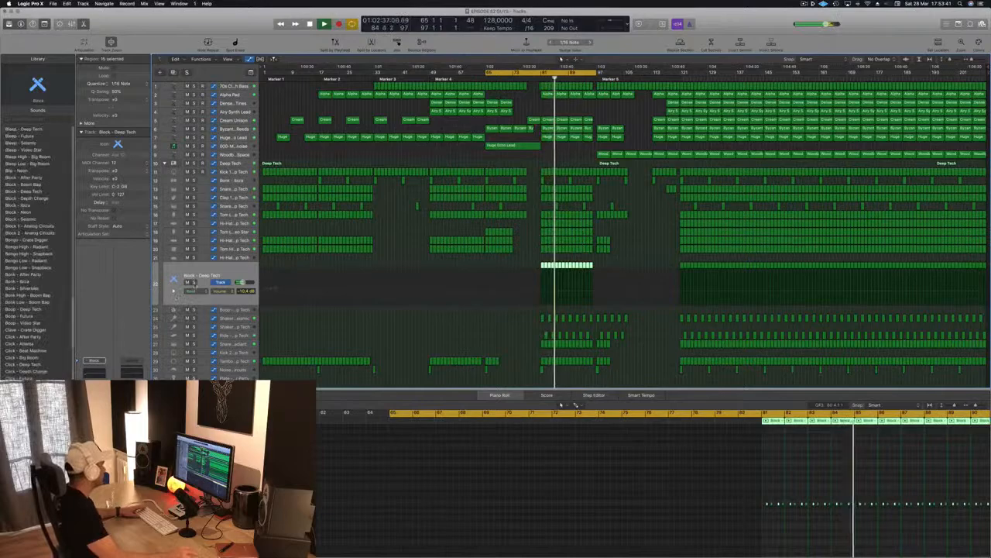
click(193, 282)
click(187, 281)
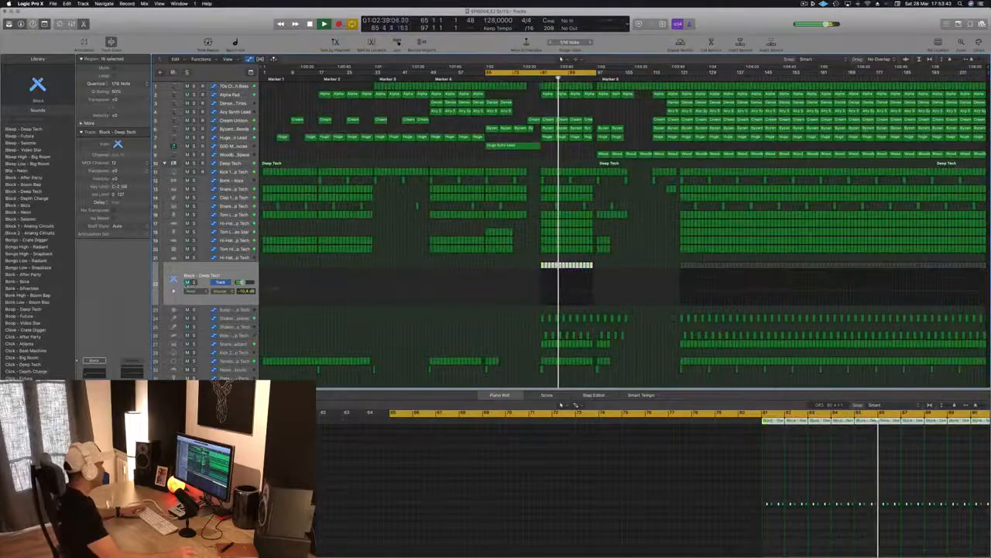
click(188, 282)
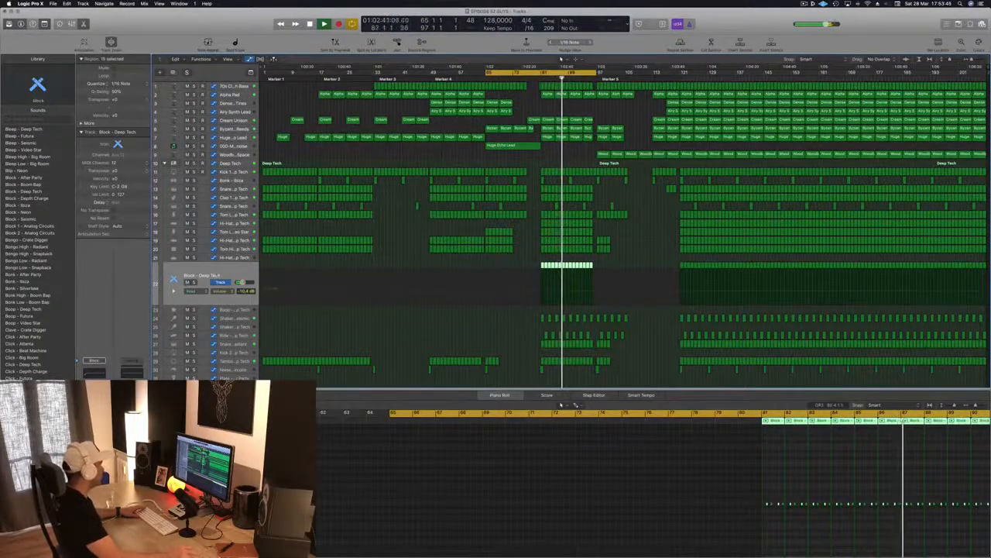
Set the right delay of the Block - Deep Tech track's Stereo Delay to a 1/8 triplet with 0.33% deviation
key(v)
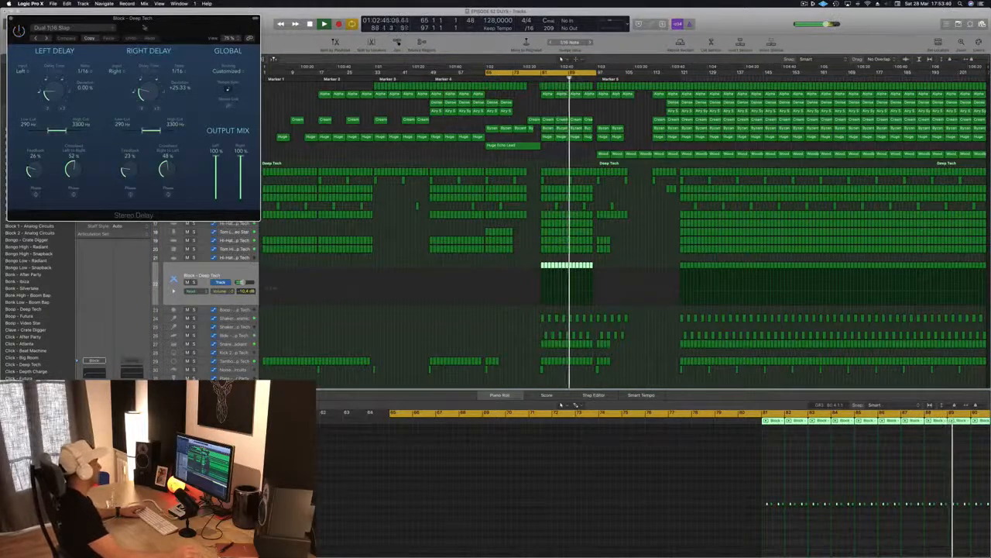
drag(144, 27, 340, 73)
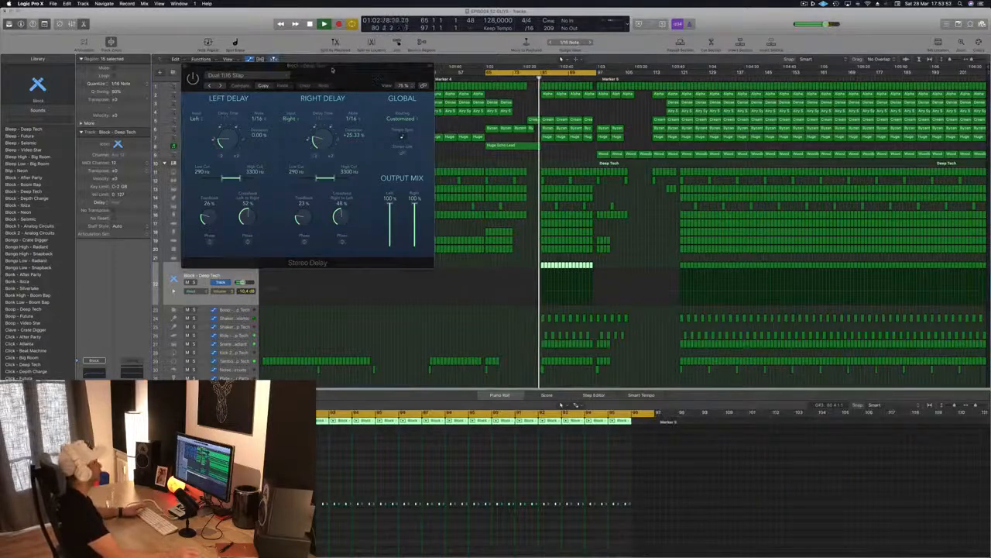
drag(332, 70, 294, 90)
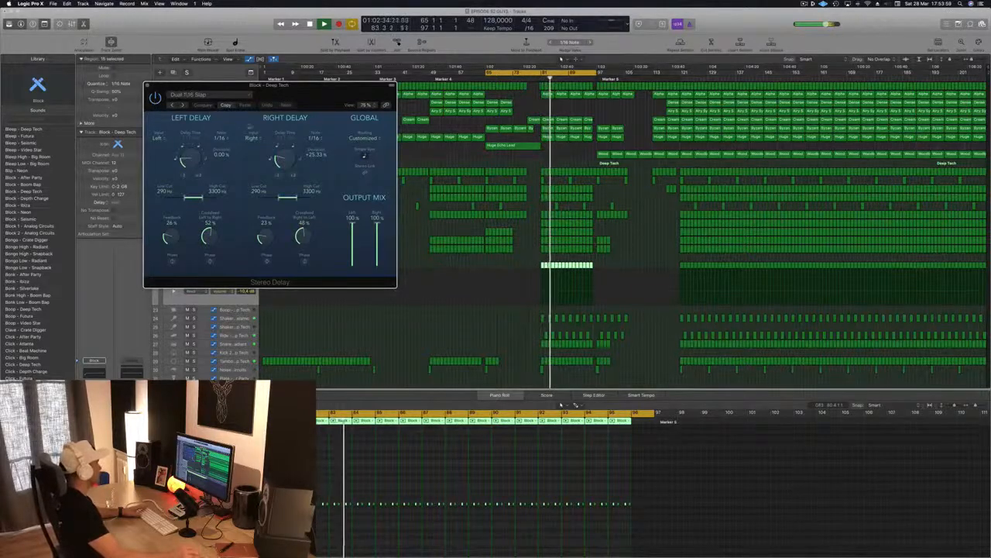
drag(322, 97, 514, 130)
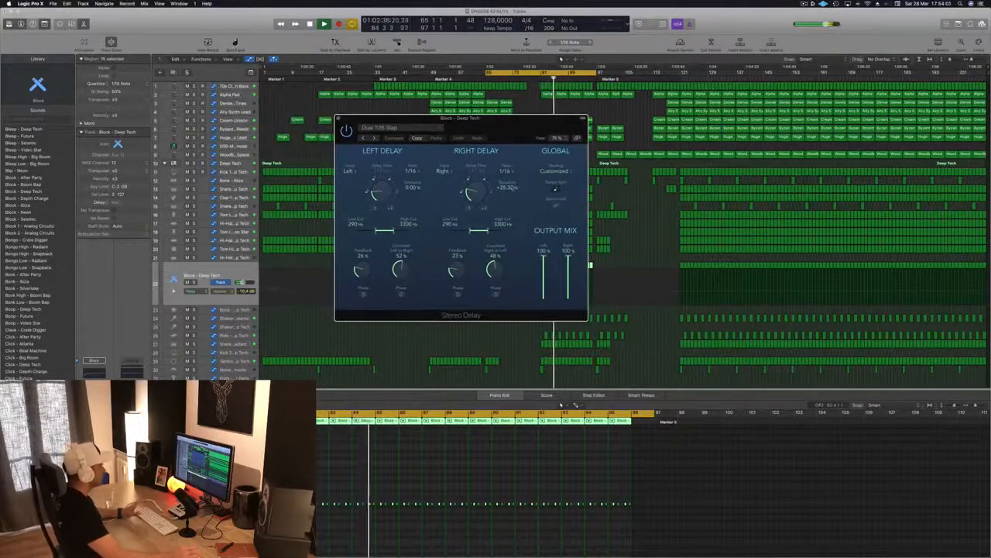
drag(473, 192, 472, 195)
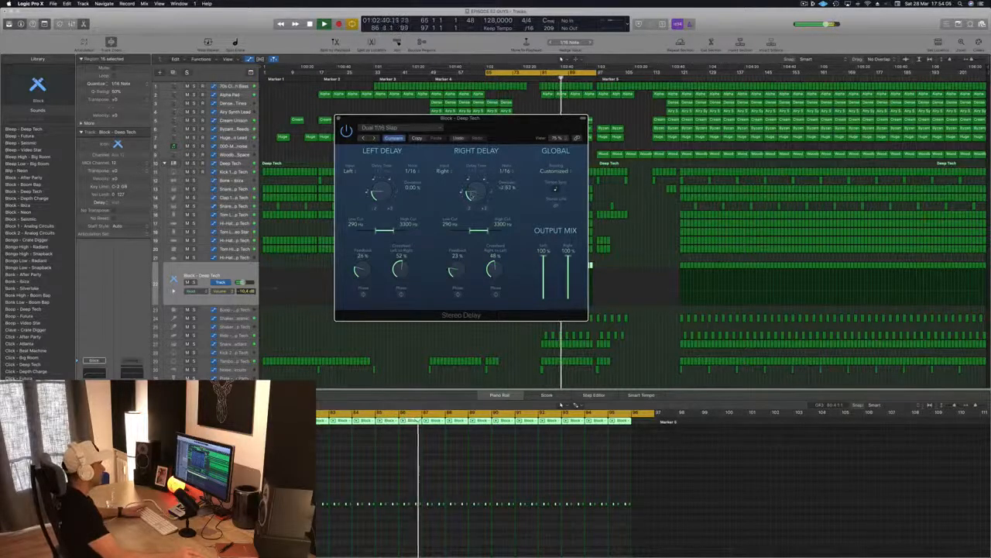
drag(473, 193, 472, 192)
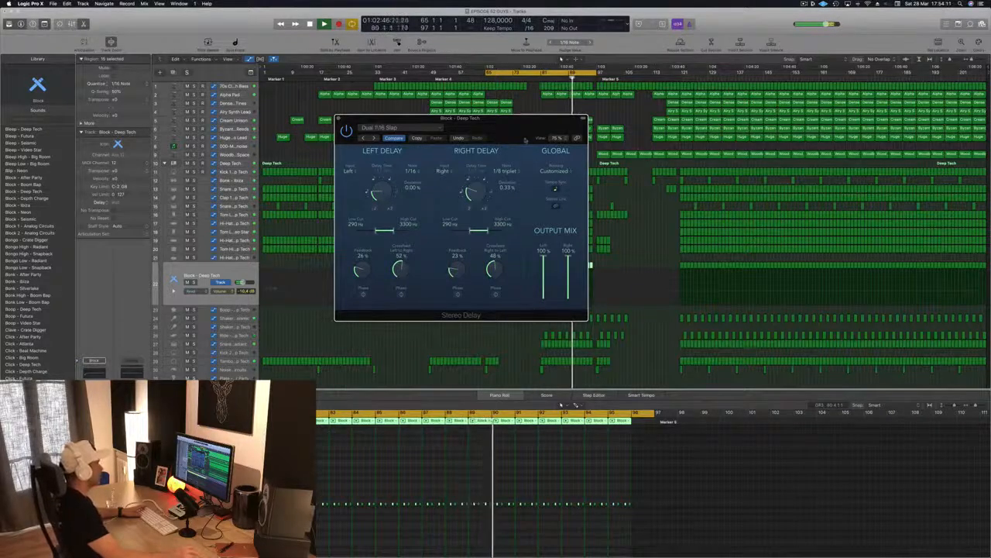
Shift the cycle range to bars 81 to 113 and move the Stereo Delay window clear of the arrangement
drag(526, 141, 416, 116)
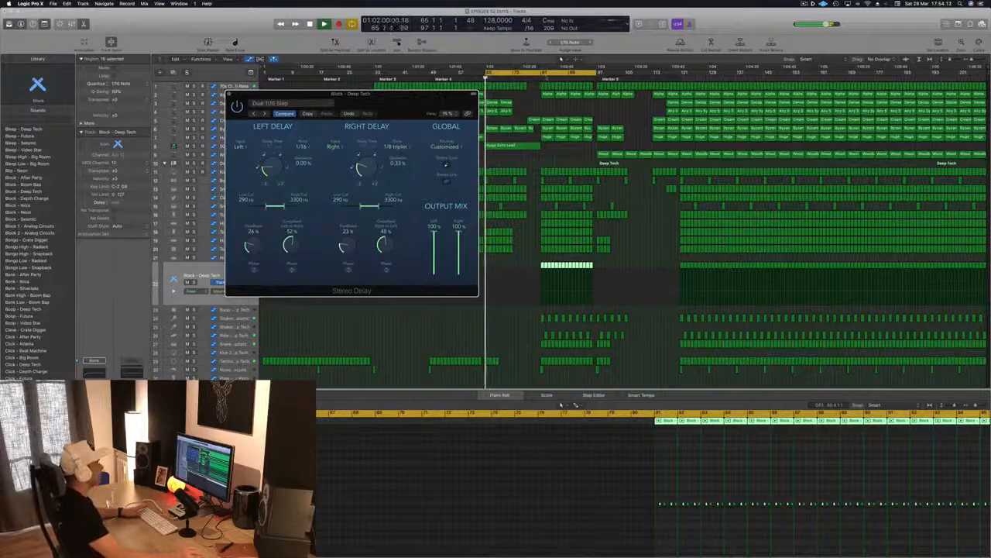
drag(542, 72, 599, 72)
drag(348, 94, 879, 128)
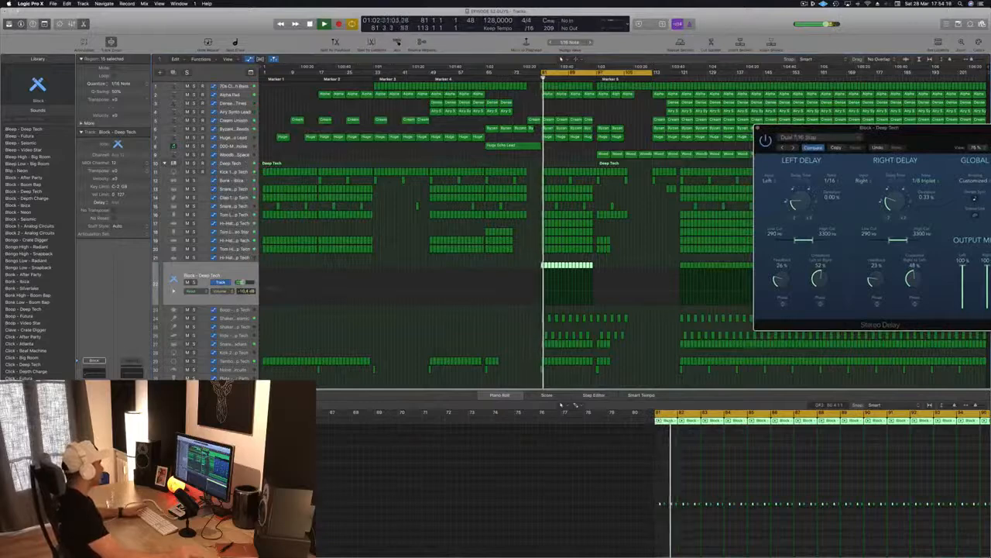
Select the Snare 1 - Radiant track and replay the section from bar 81 at a closer zoom
click(373, 331)
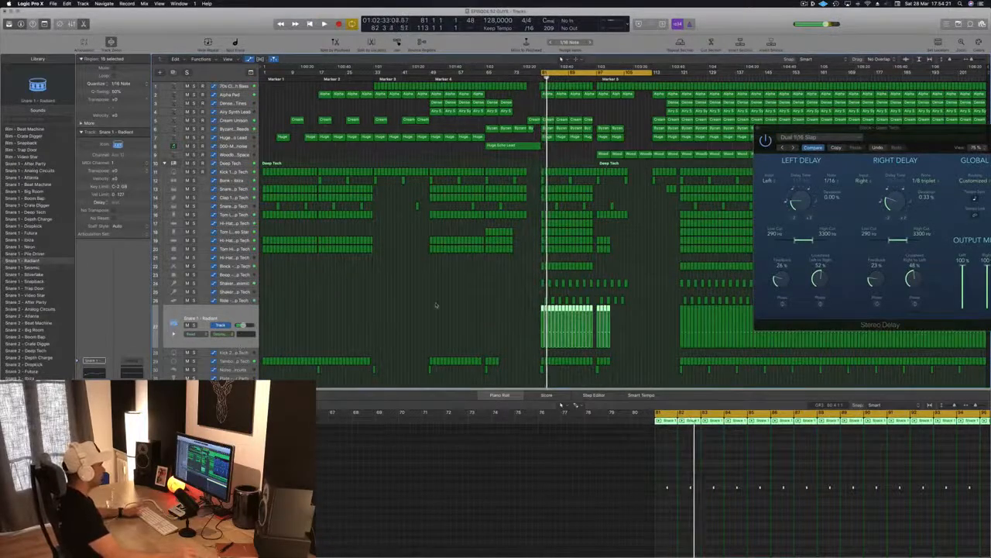
key(space)
key(super+Right)
key(super+Right)
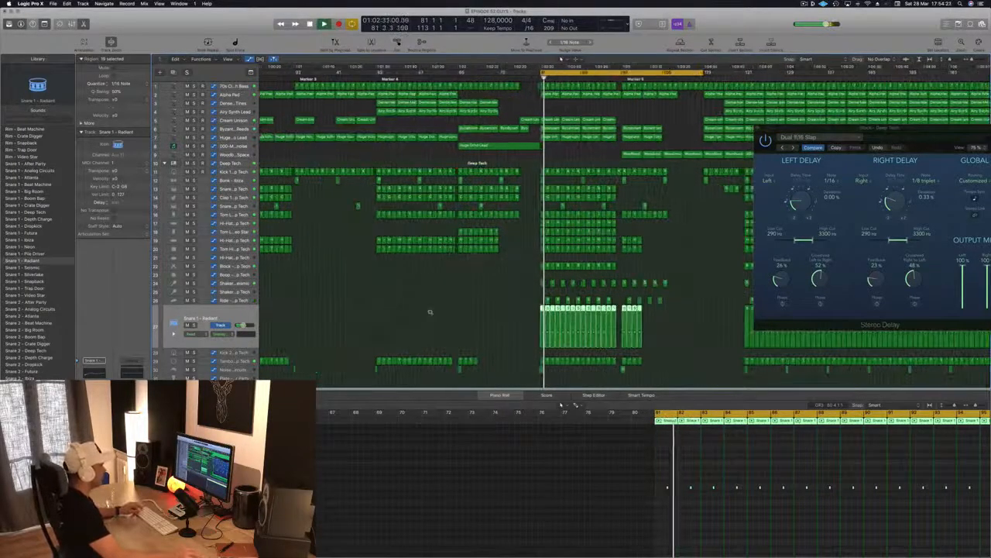
key(space)
key(space)
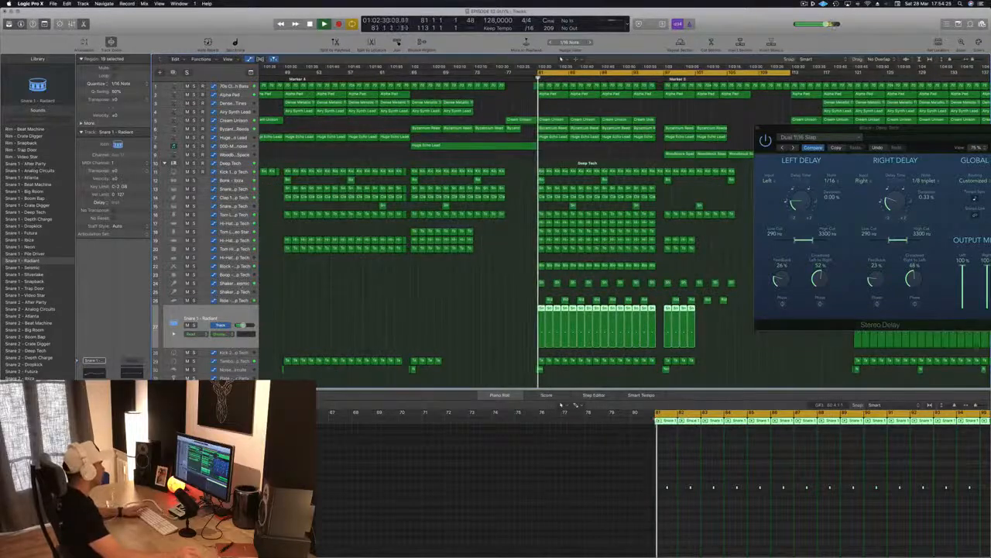
Audition the Shaker 1 - Seismic and Ride - Deep Tech tracks against the mix from bar 81
key(Up)
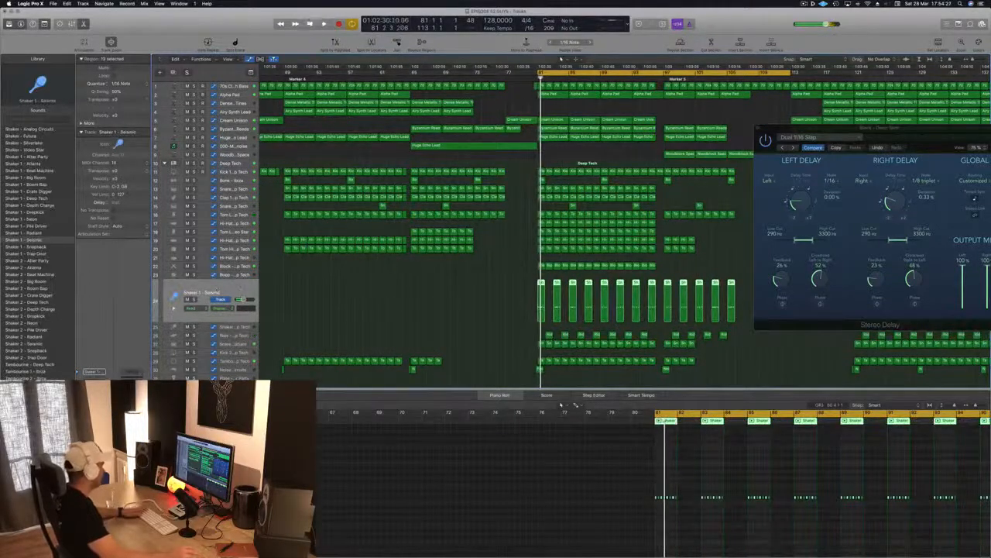
key(space)
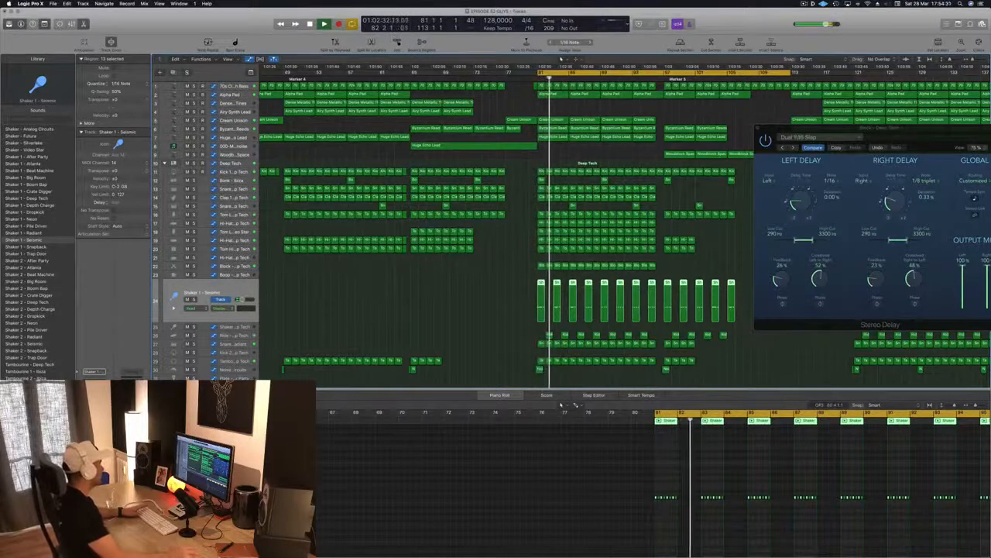
key(Down)
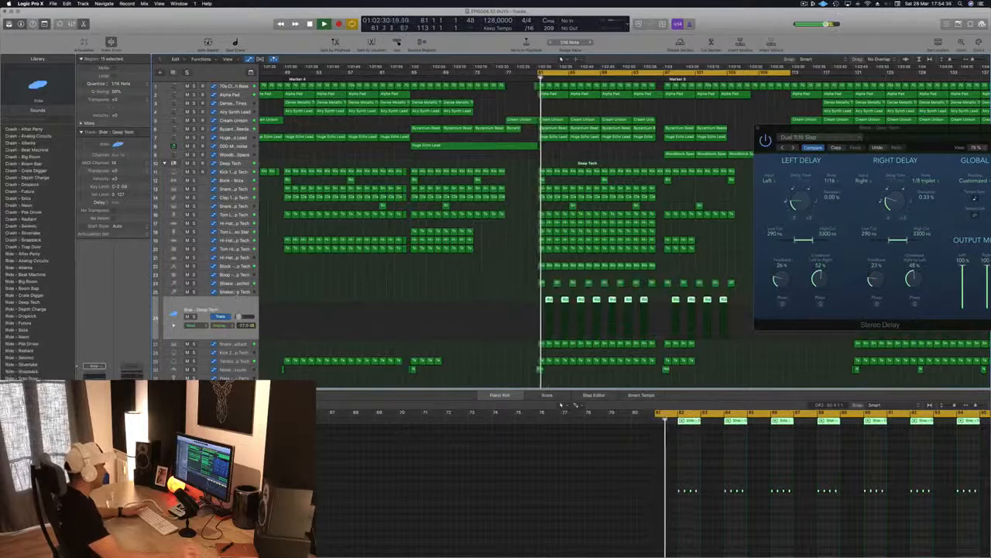
key(Up)
key(Up)
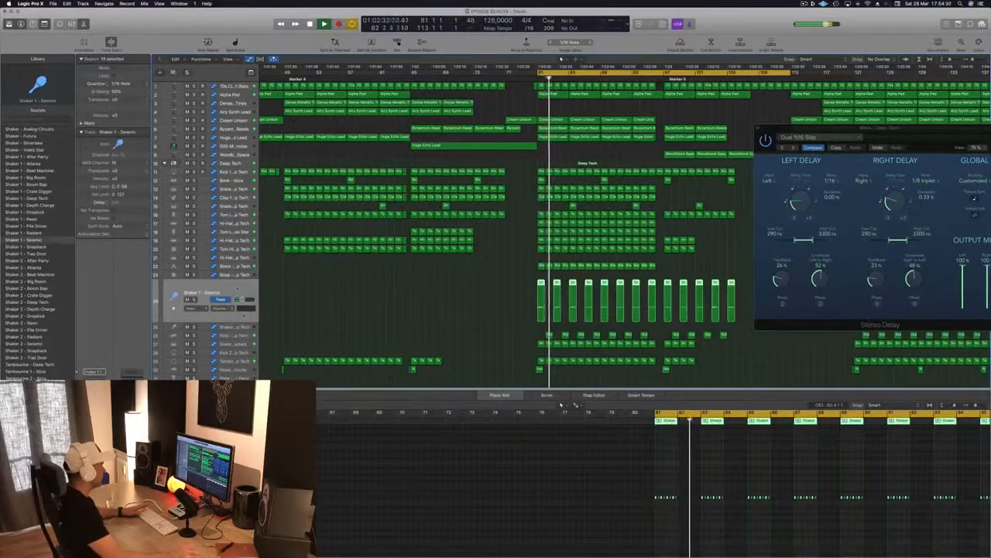
Lower the Ride - Deep Tech track's volume to -28.5 dB and bring the Stereo Delay window fully back into view
key(Down)
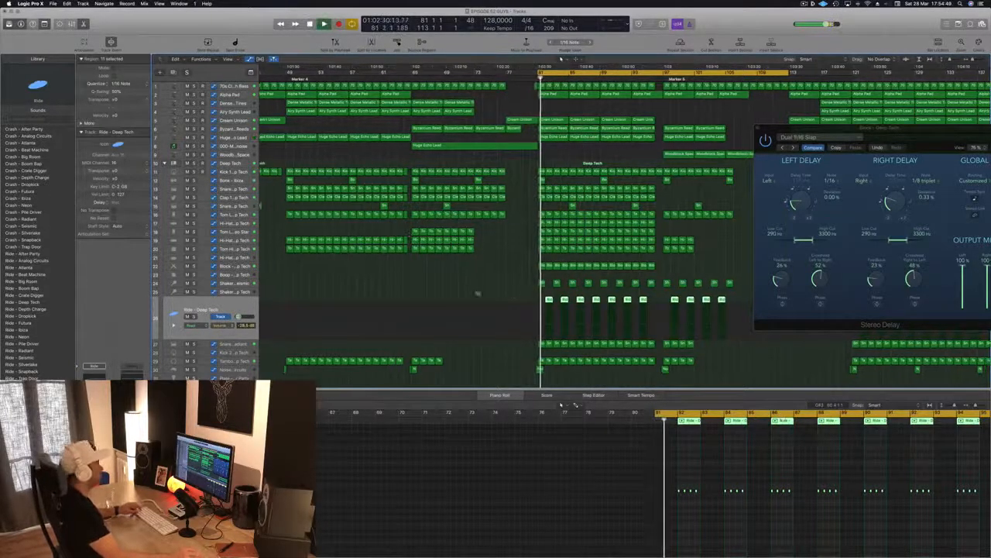
key(super+Left)
drag(761, 137, 457, 142)
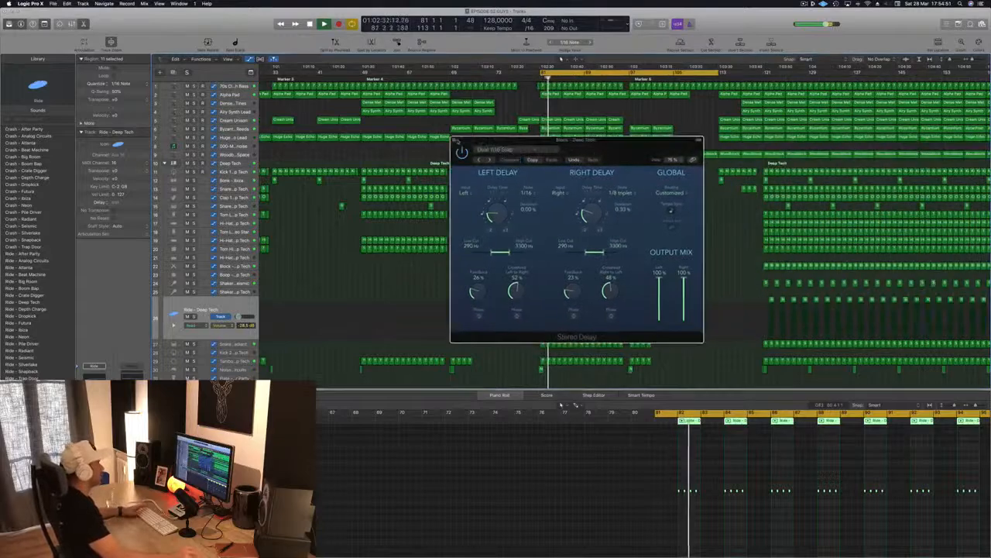
Close the Ride delay, then solo-check the Block - Deep Tech track and set its volume to about -12 dB
click(455, 141)
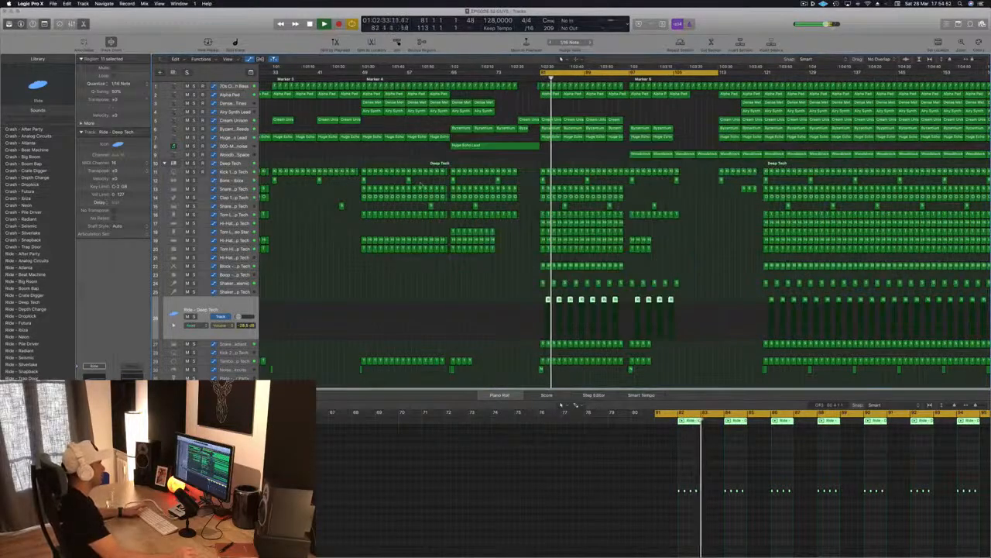
click(242, 267)
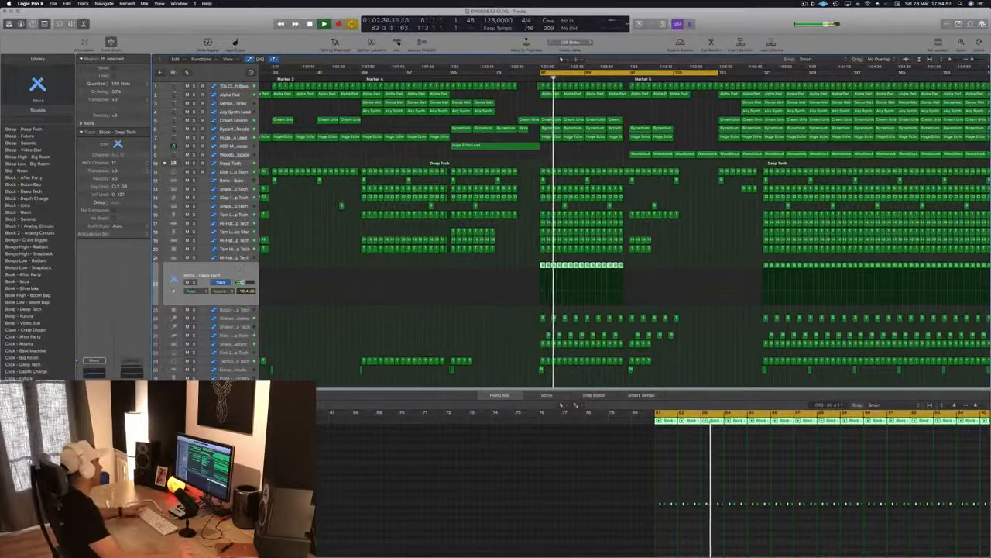
click(194, 282)
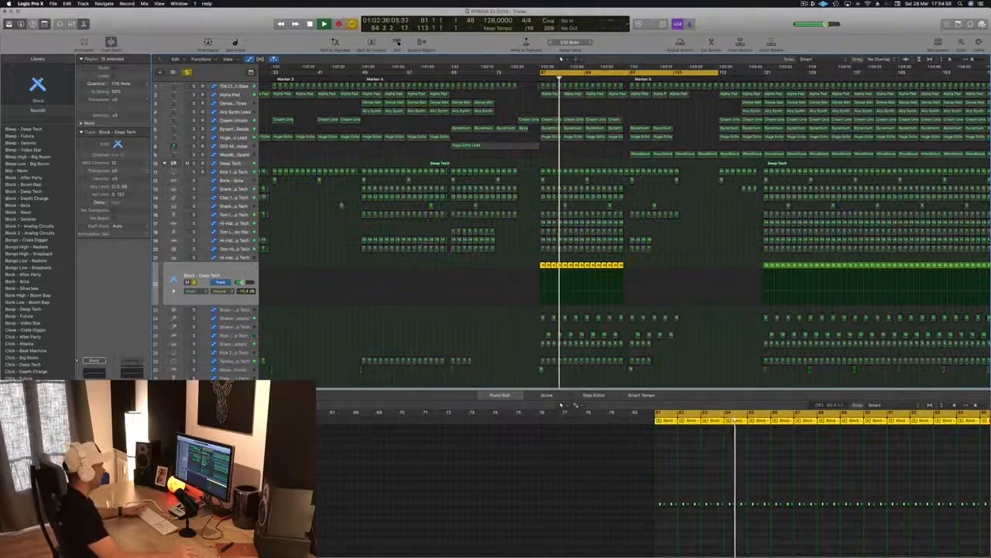
click(194, 282)
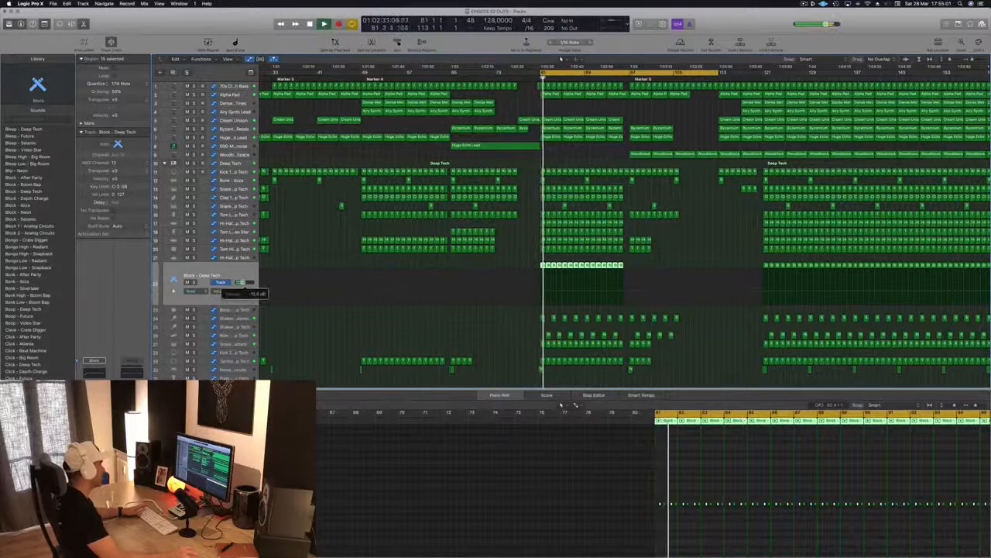
Open a Channel EQ on the Block track, turn on the analyzer and raise the low cut to between 200 and 500 Hz
click(94, 374)
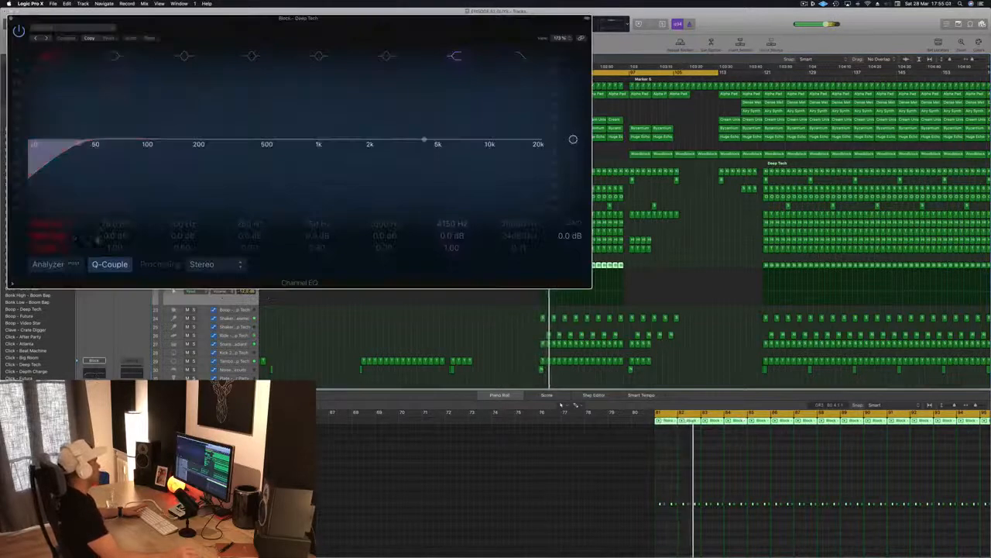
click(46, 264)
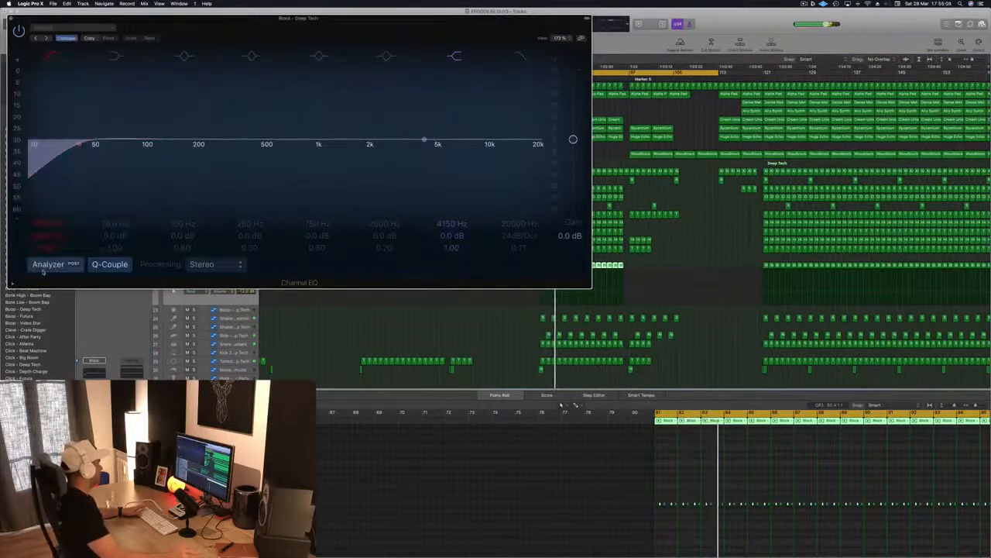
drag(78, 144, 220, 144)
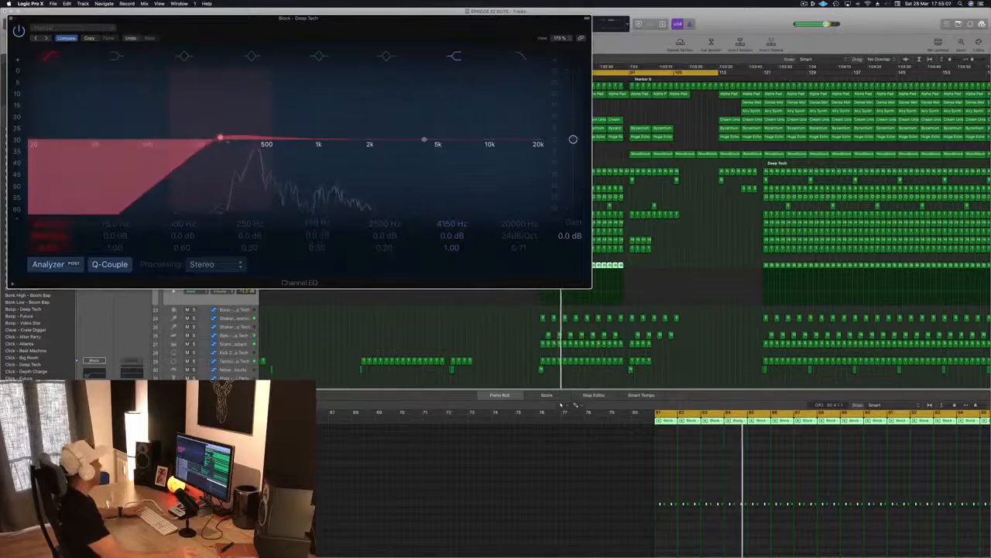
click(12, 18)
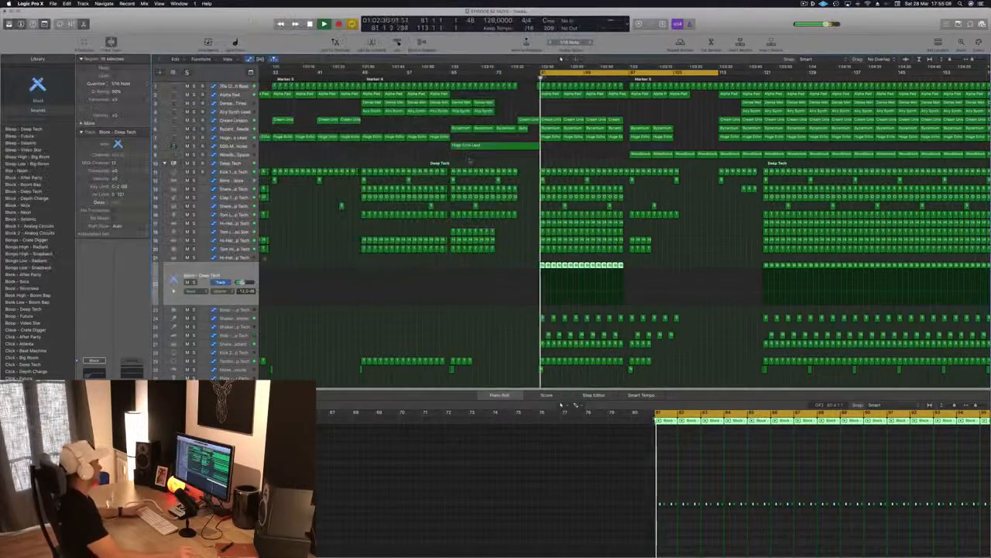
Audition the Block track in solo, check its Stereo Delay in the mix and close the delay window
key(ctrl+s)
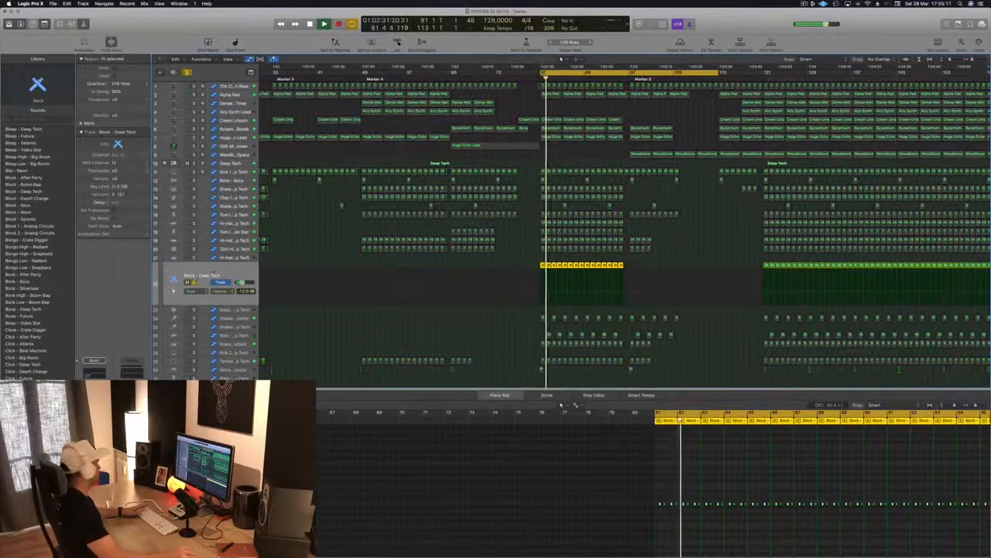
key(ctrl+s)
click(94, 420)
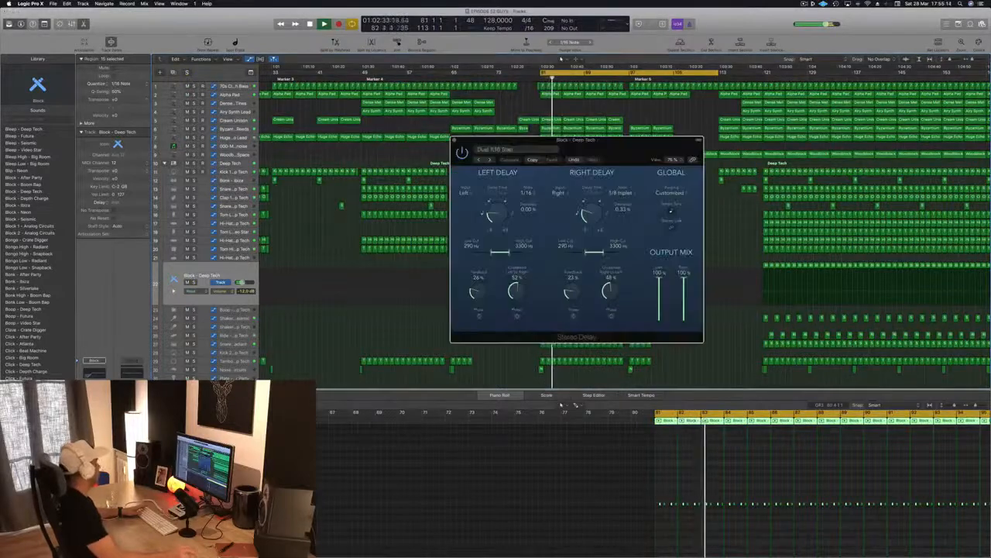
click(454, 140)
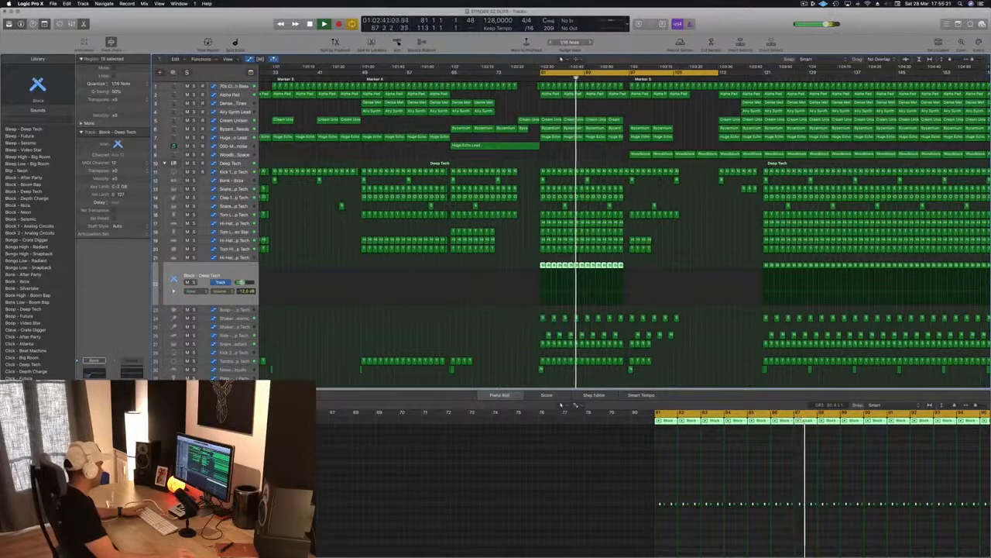
Open a Delay Designer on the Block track and audition its presets through 1/4 Simple Pan, raising the track volume to -4.7 dB
key(v)
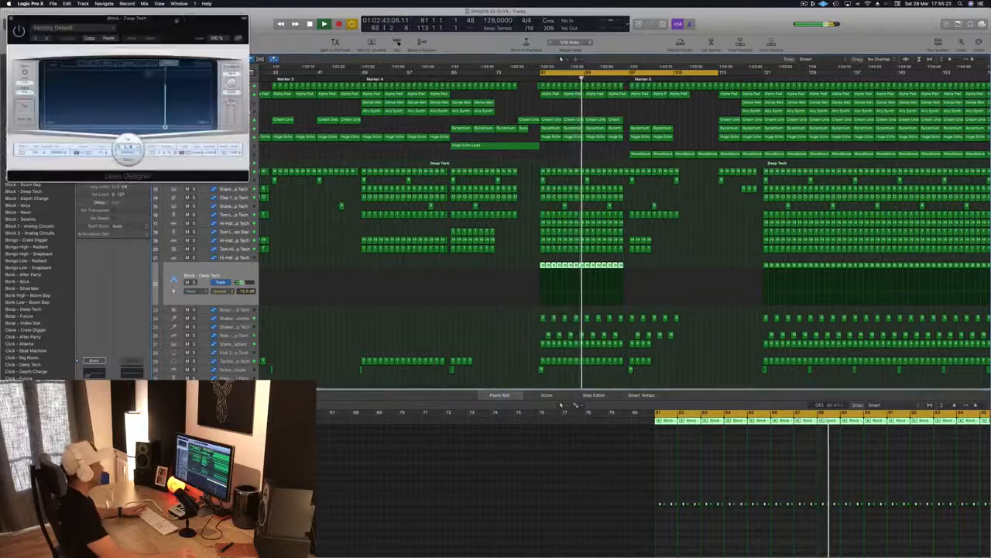
drag(133, 18, 371, 26)
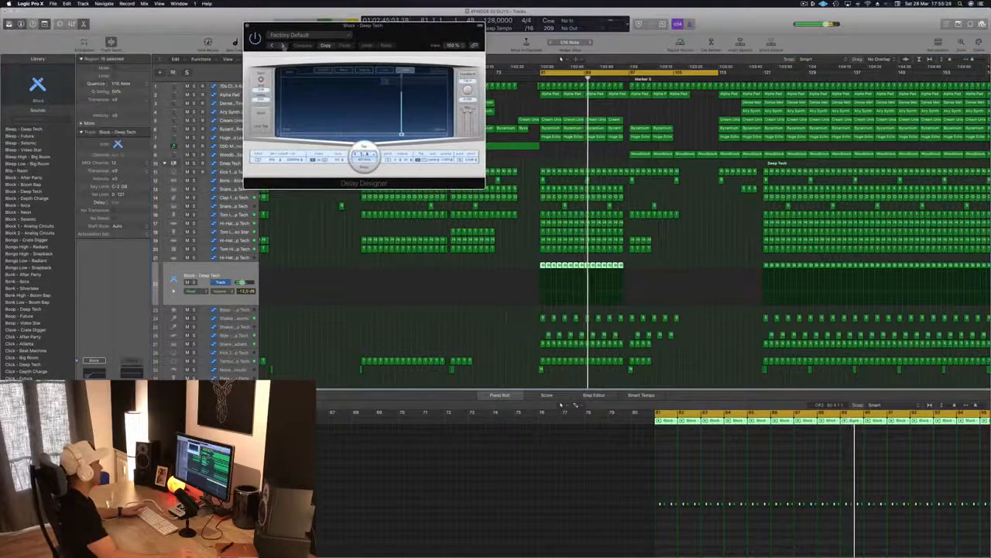
click(283, 45)
drag(393, 36, 359, 82)
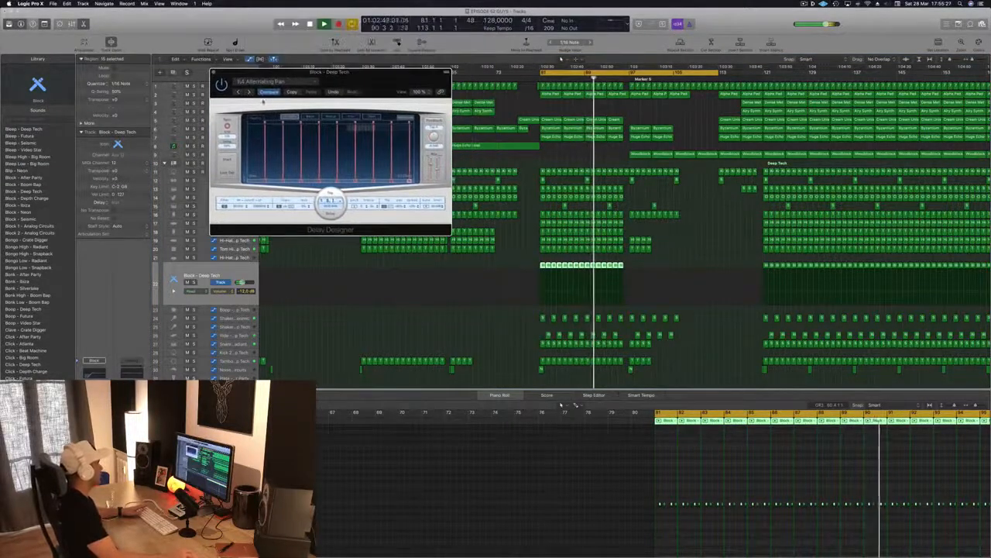
click(251, 92)
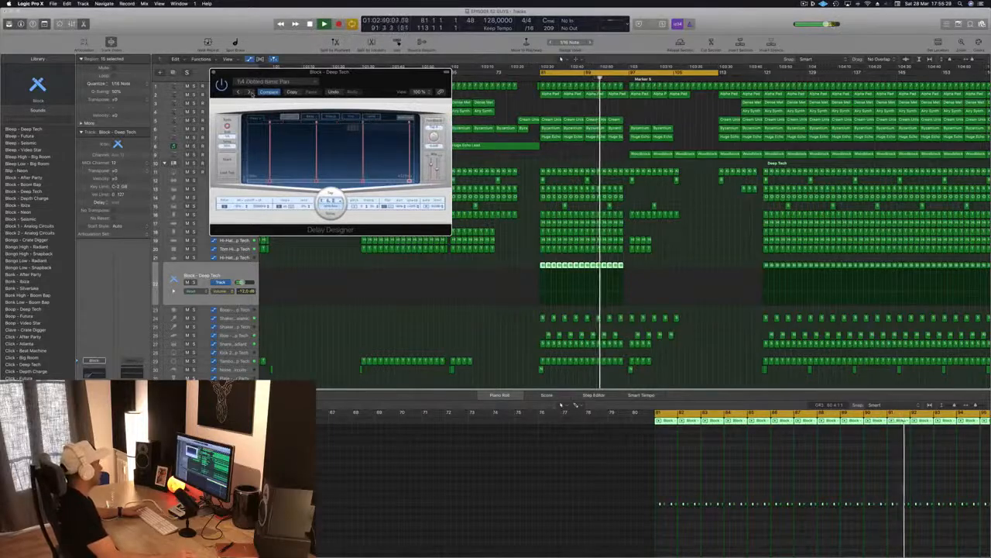
drag(252, 94, 241, 110)
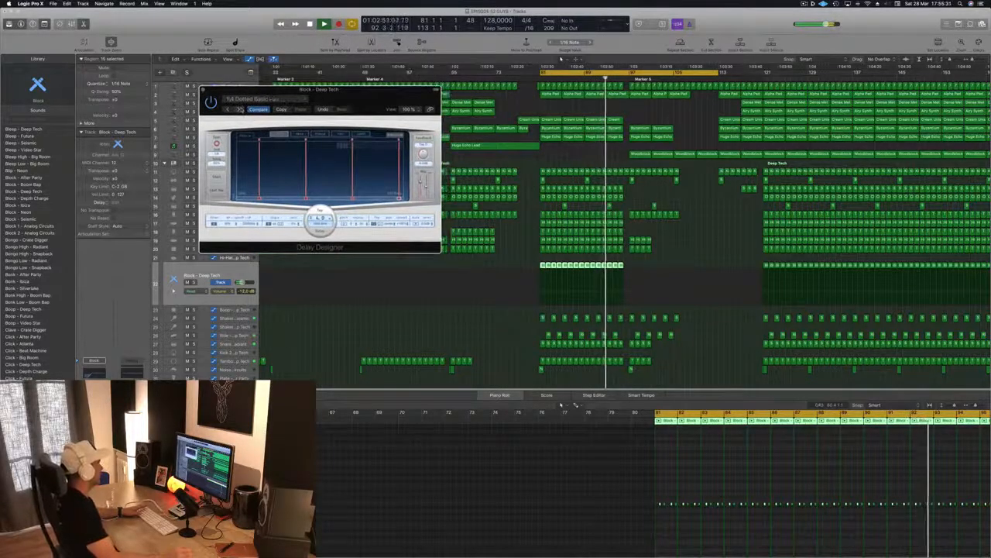
click(240, 110)
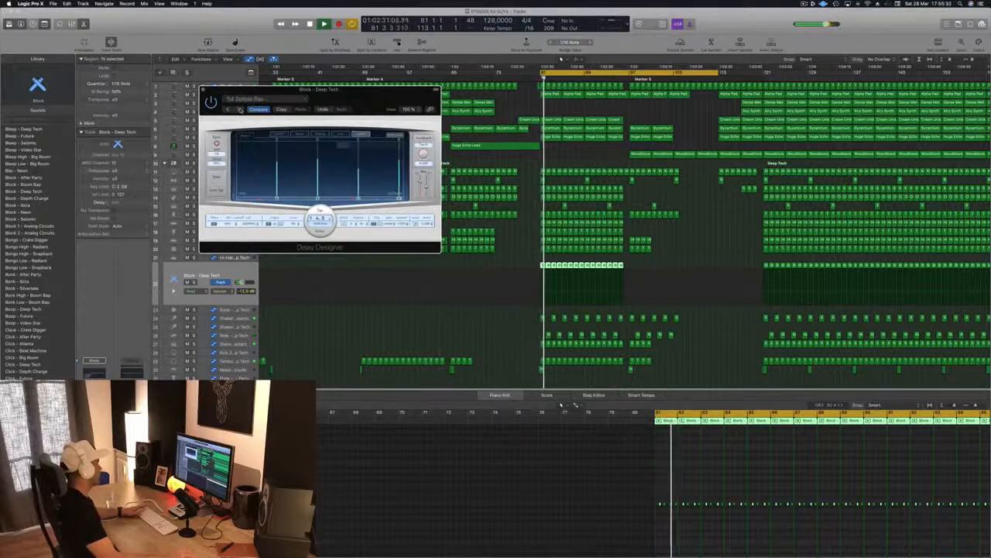
click(241, 110)
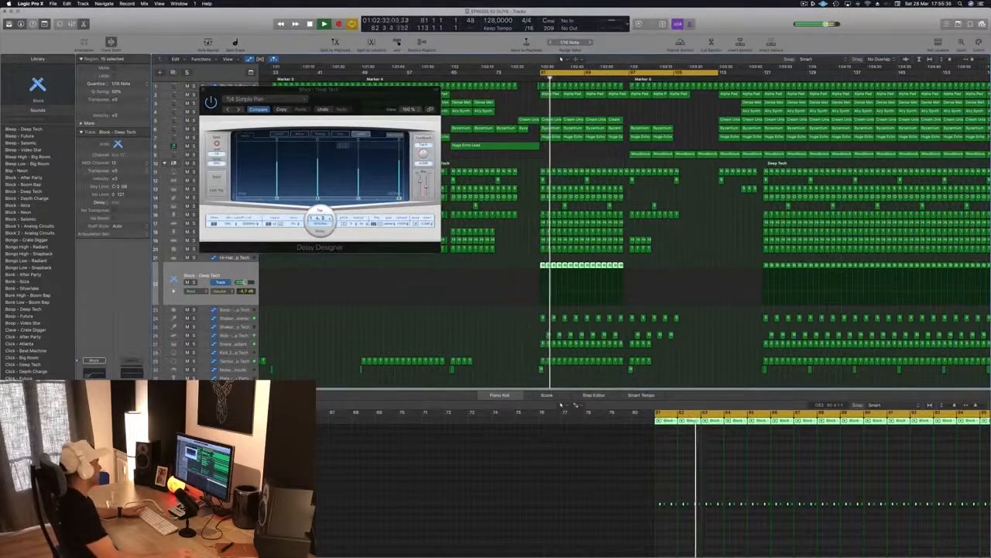
Choose the 1/8 Slow Pan preset in Delay Designer and lower the Block track's volume to about -13 dB
click(238, 109)
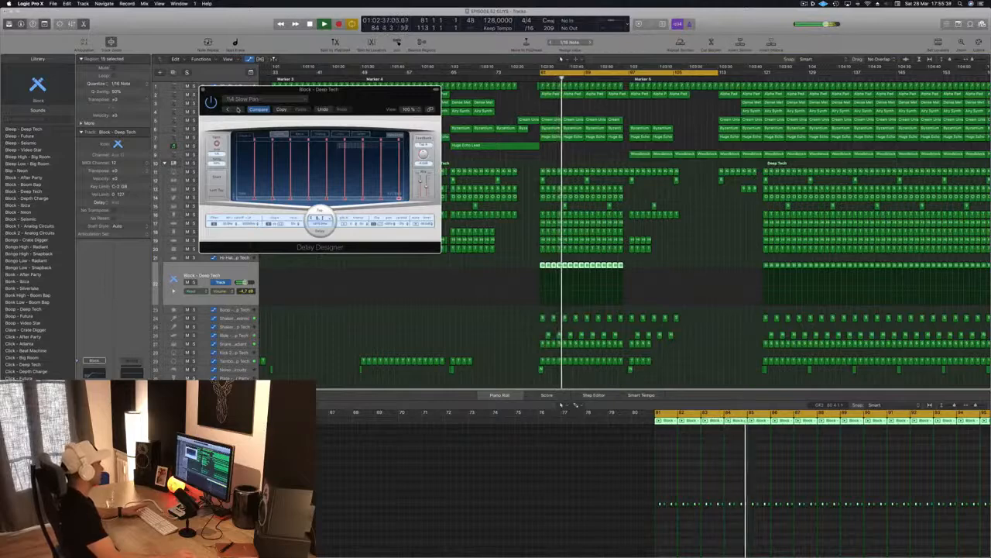
click(237, 110)
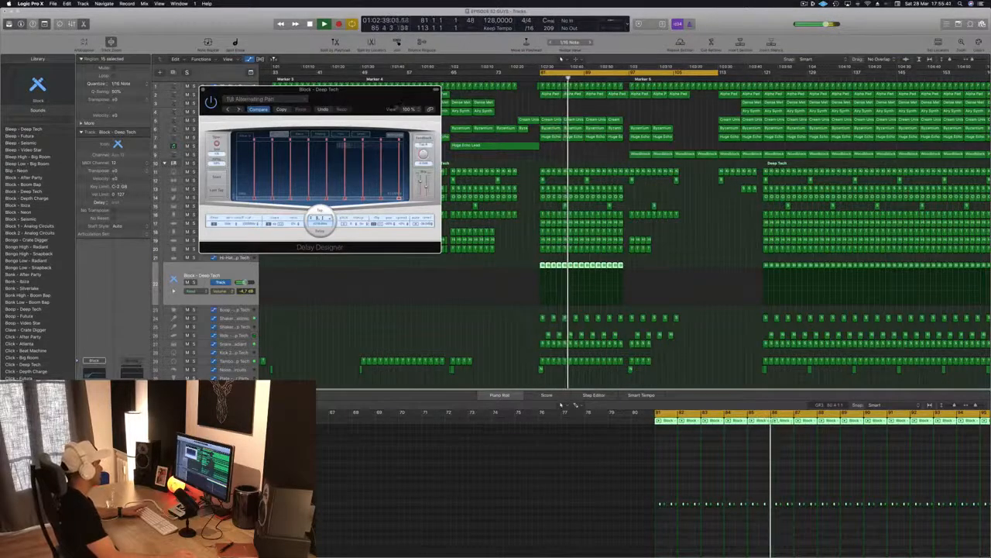
drag(238, 109, 298, 107)
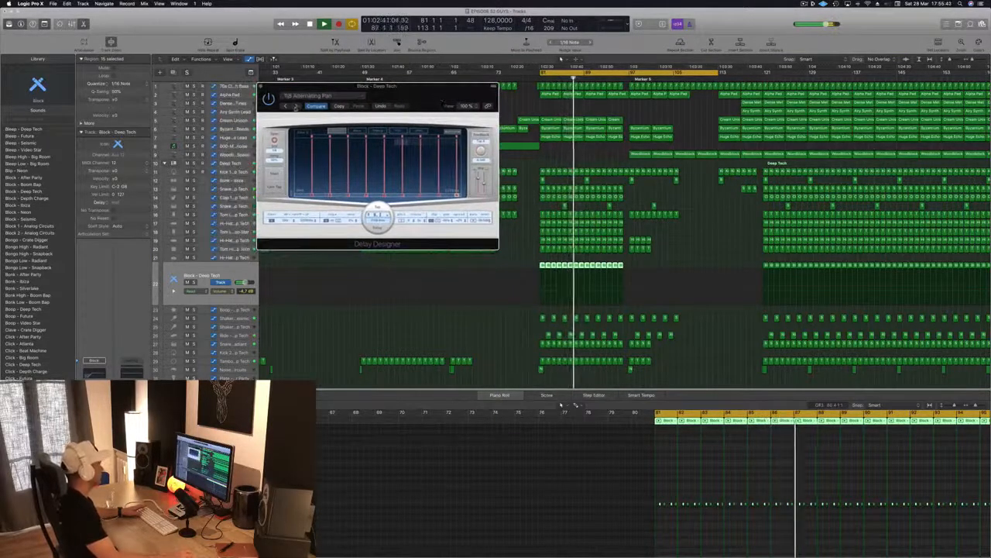
click(295, 107)
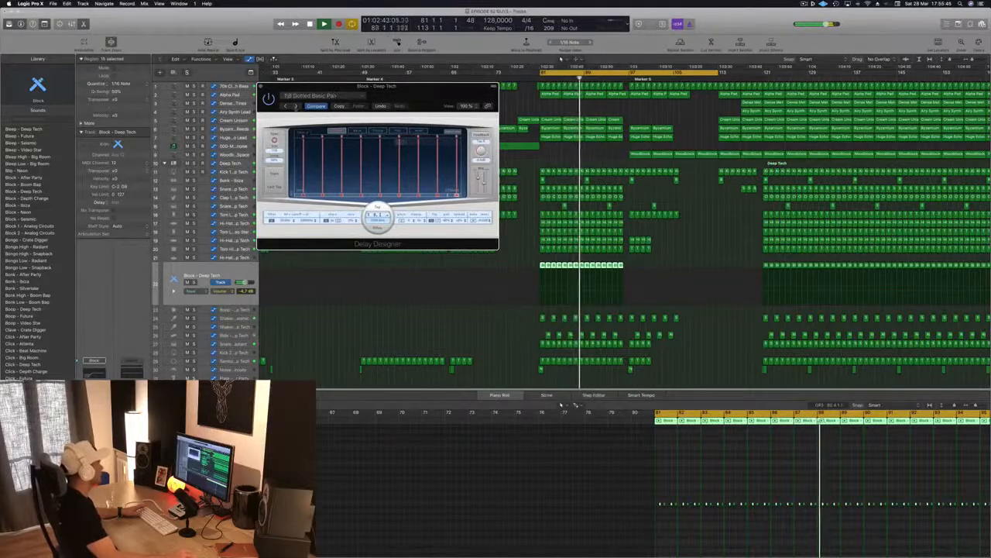
click(295, 106)
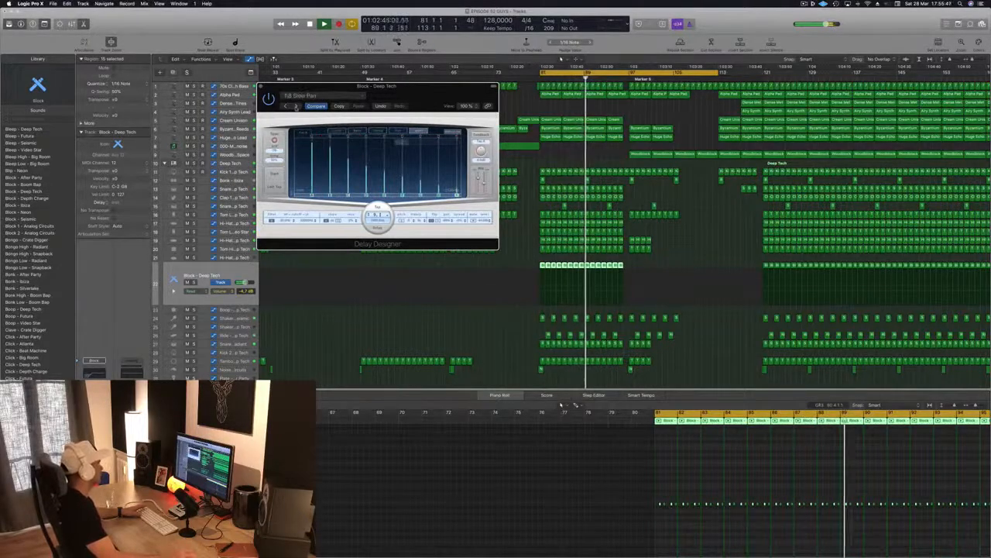
drag(419, 103, 387, 140)
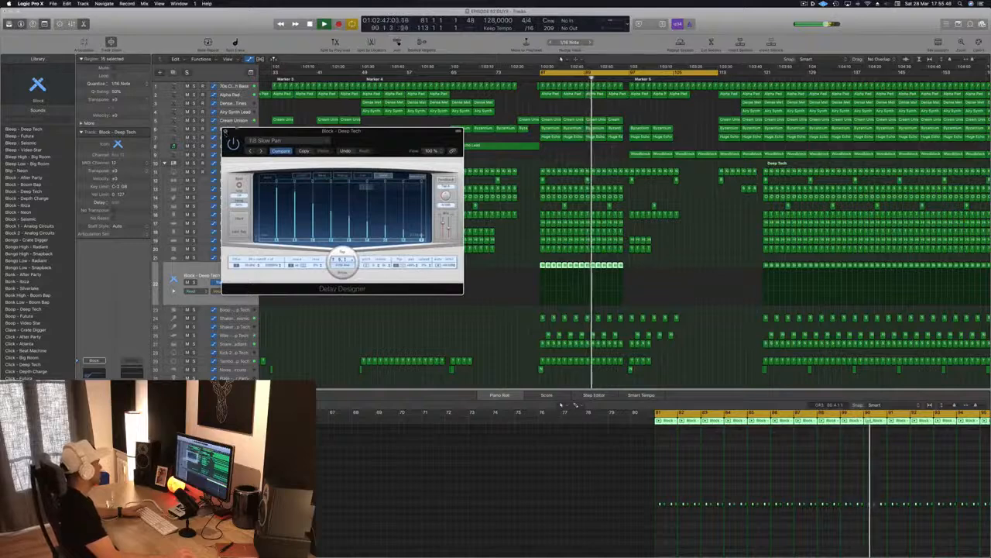
key(super+w)
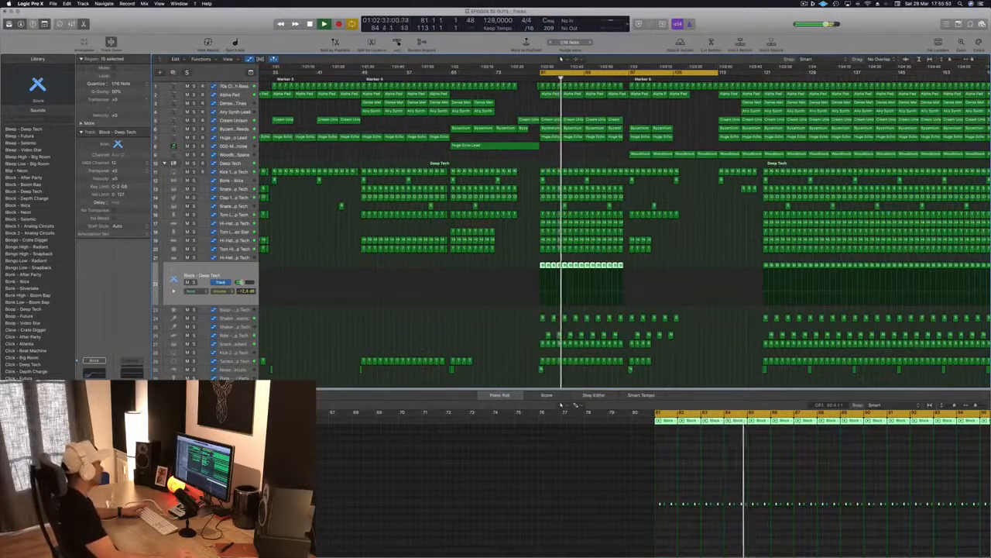
key(space)
key(space)
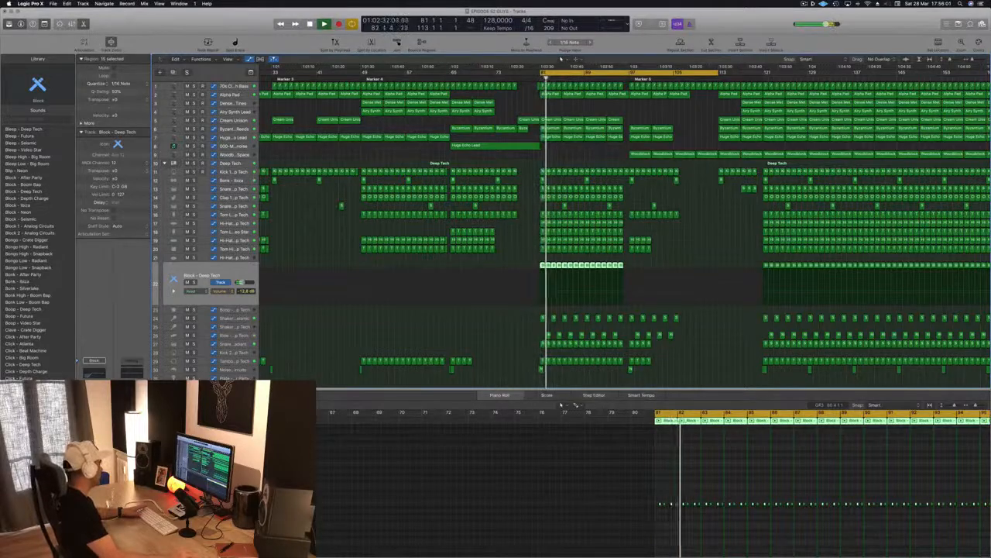
Add a Compressor to the Block track and set its side chain to Bus 13, the Kick 1 - Deep Tech bus
click(194, 457)
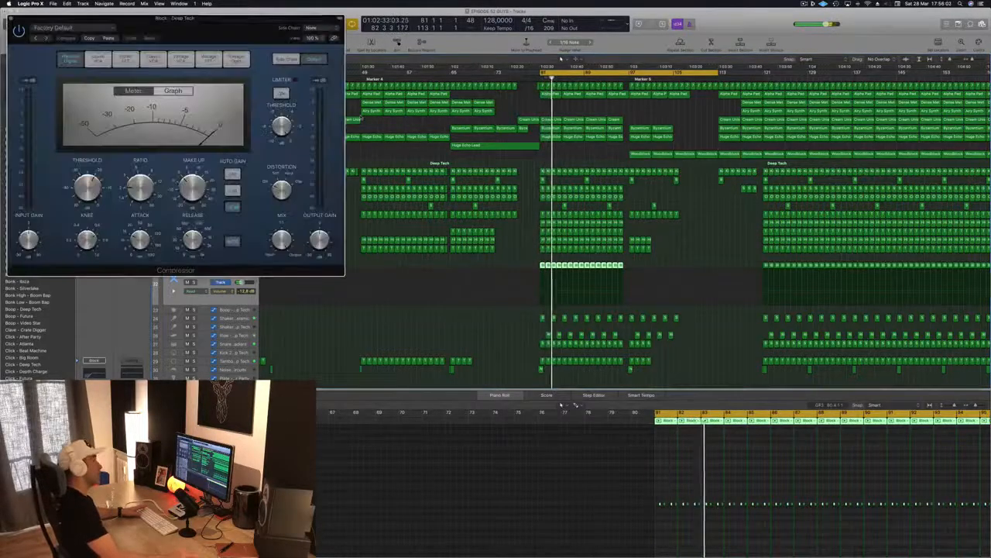
drag(261, 21, 343, 28)
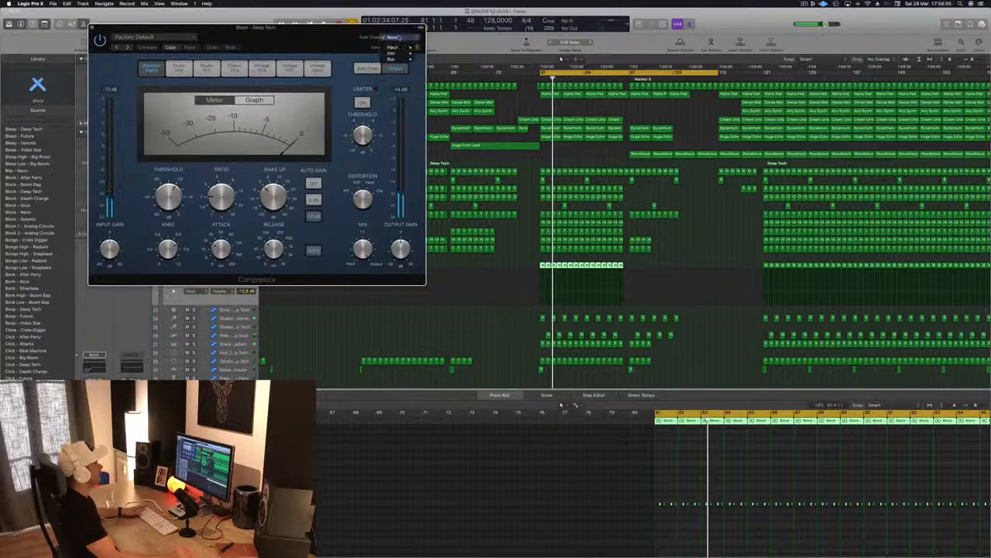
mouse_move(406, 60)
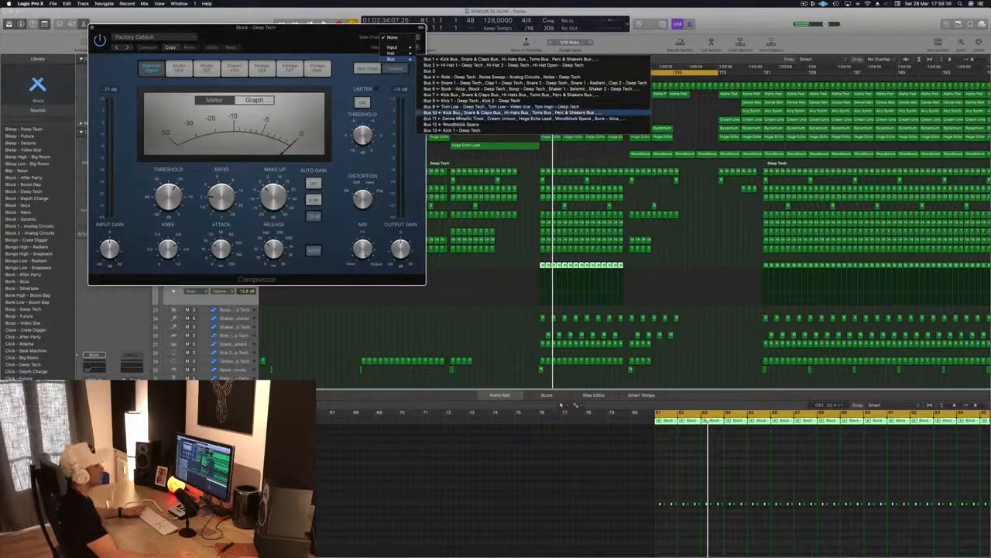
click(453, 130)
drag(343, 29, 468, 45)
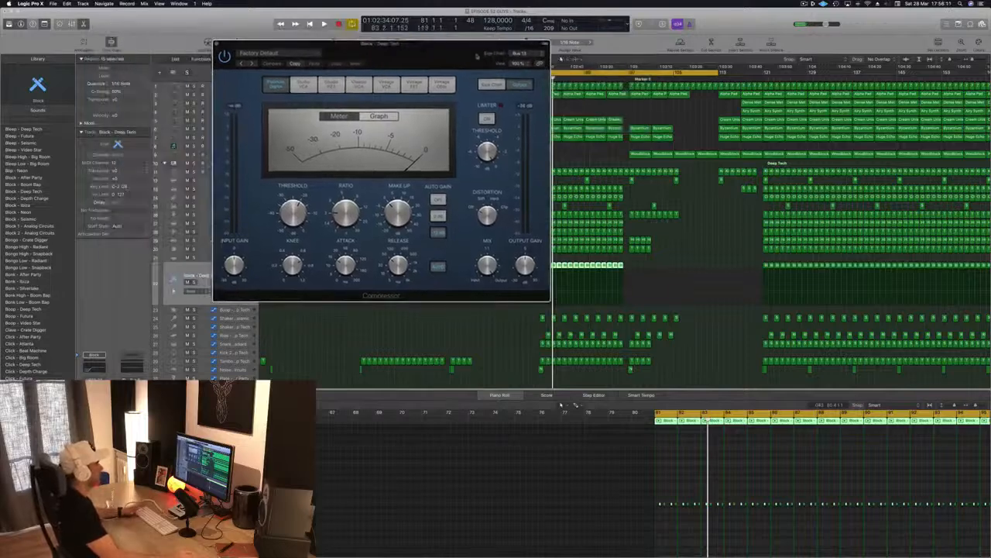
Set the Compressor's attack to 0 ms, turn off auto release, raise the ratio and set the threshold to about -26 dB during playback
key(space)
drag(347, 266, 345, 298)
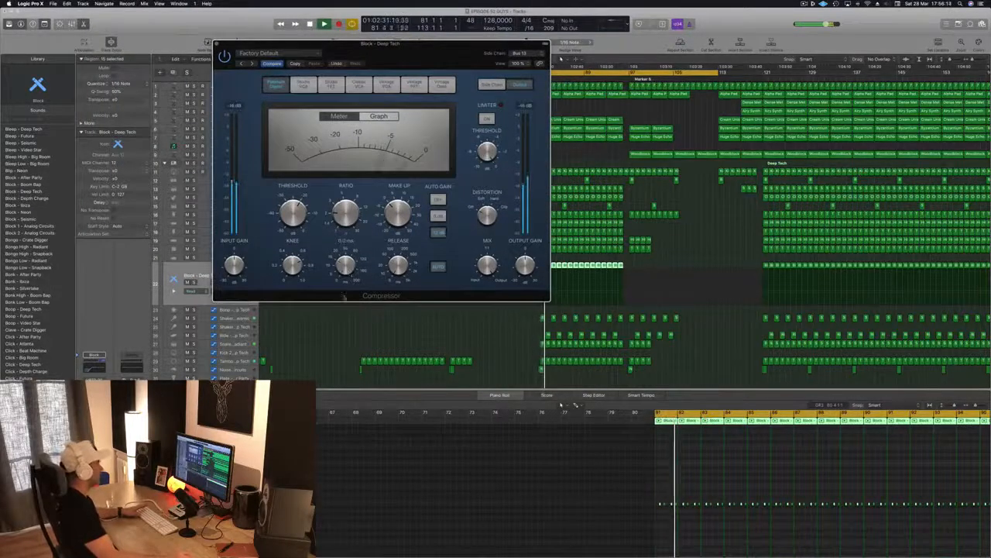
click(440, 268)
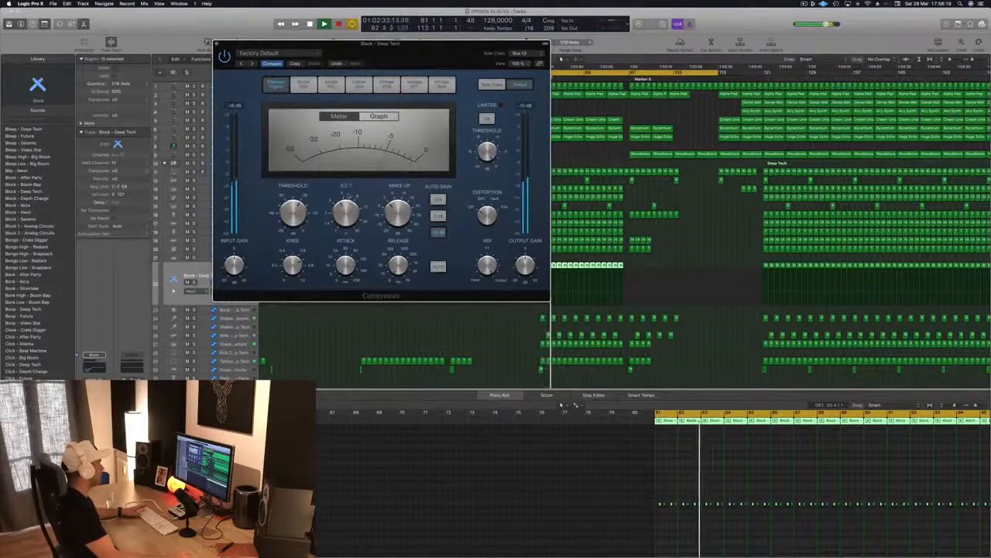
drag(414, 45, 440, 77)
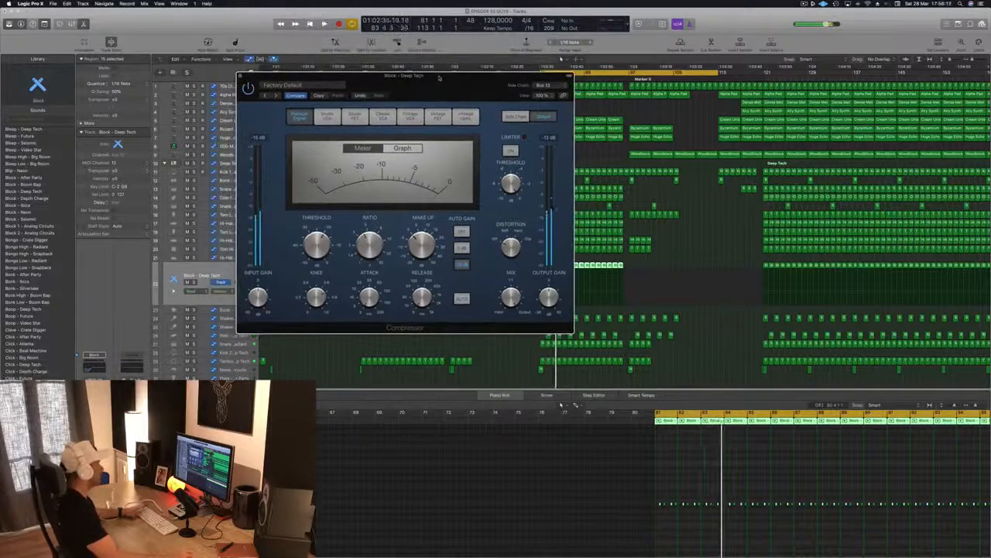
key(space)
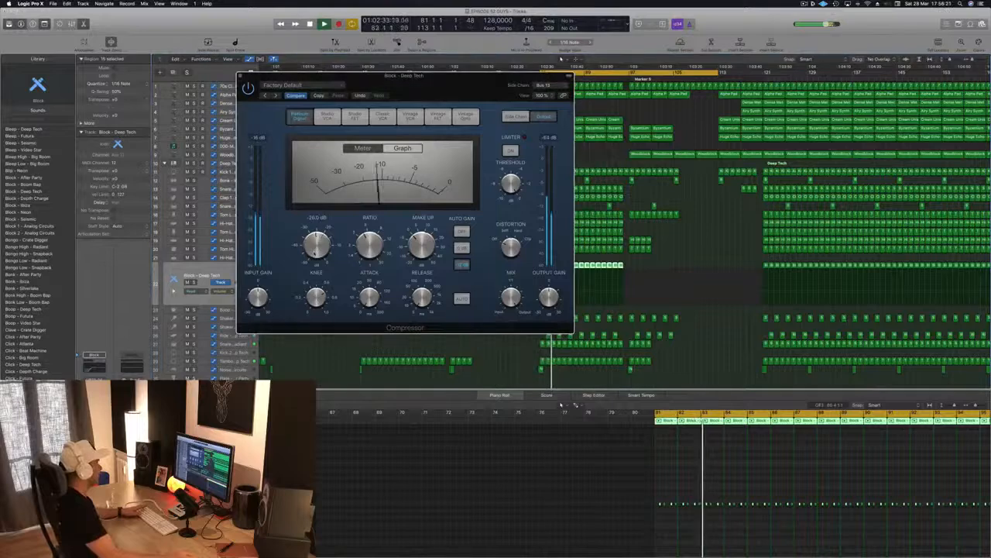
key(space)
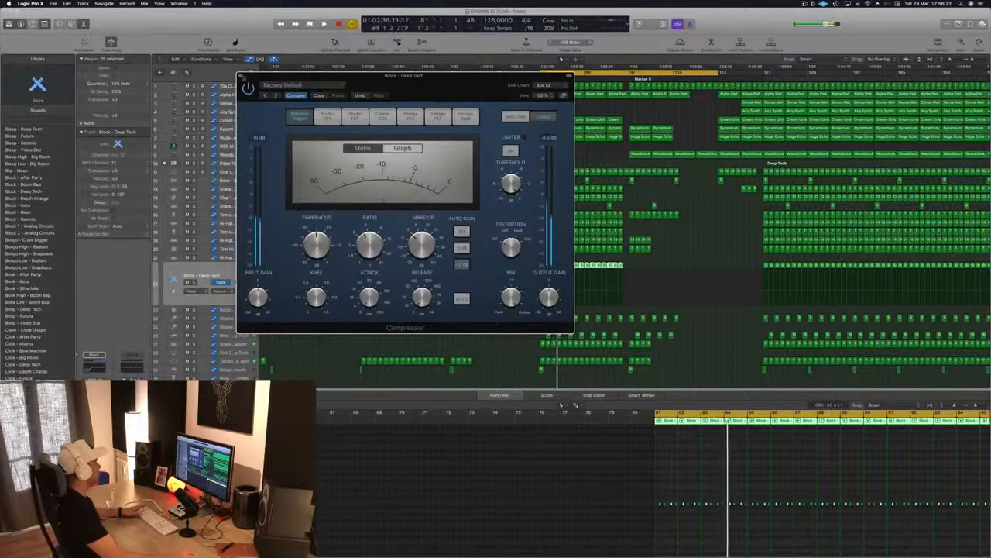
Close the Compressor window, start playback, and copy the Dense and Airy Synth Lead regions into bars 89 to 97
click(241, 76)
key(space)
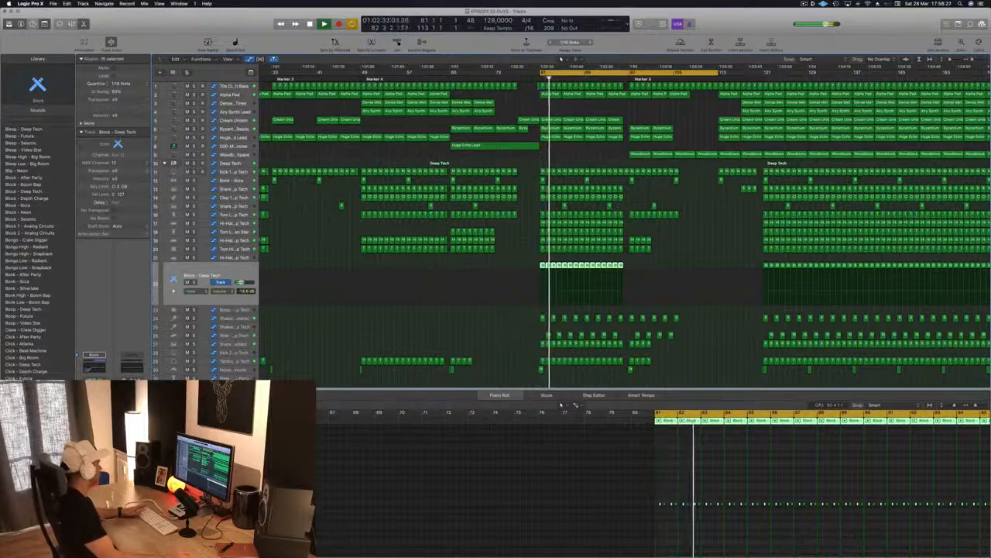
scroll(420, 337, down, 2)
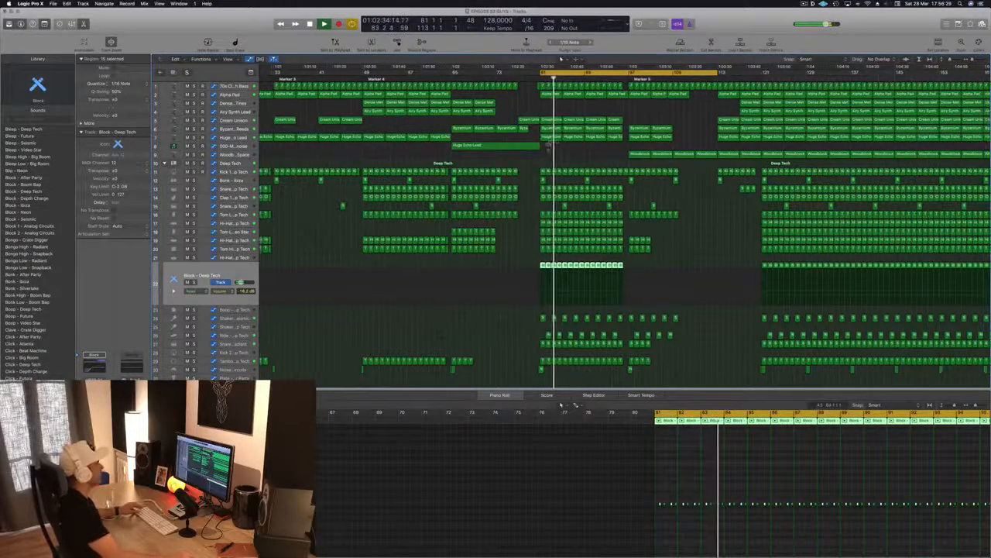
scroll(524, 99, up, 2)
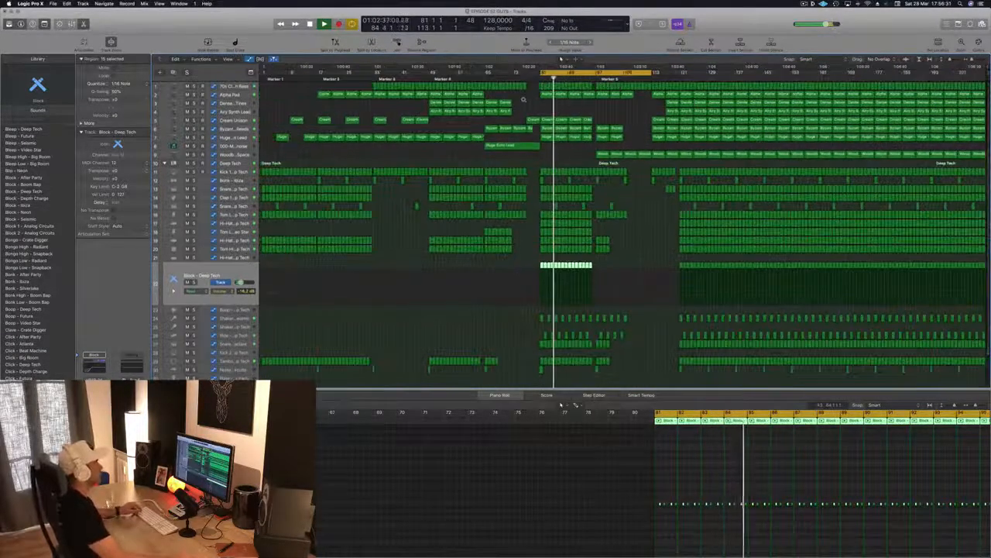
click(502, 104)
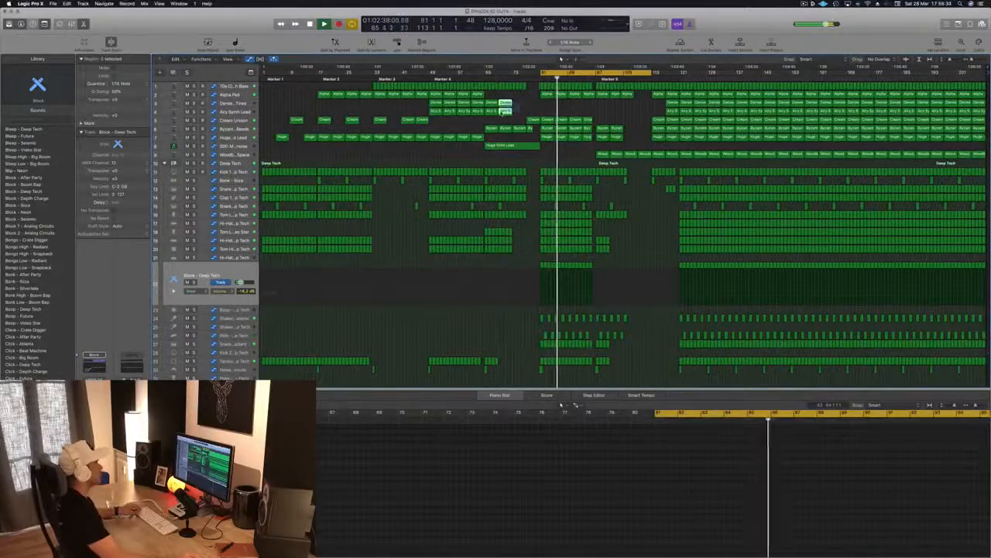
drag(499, 104, 565, 105)
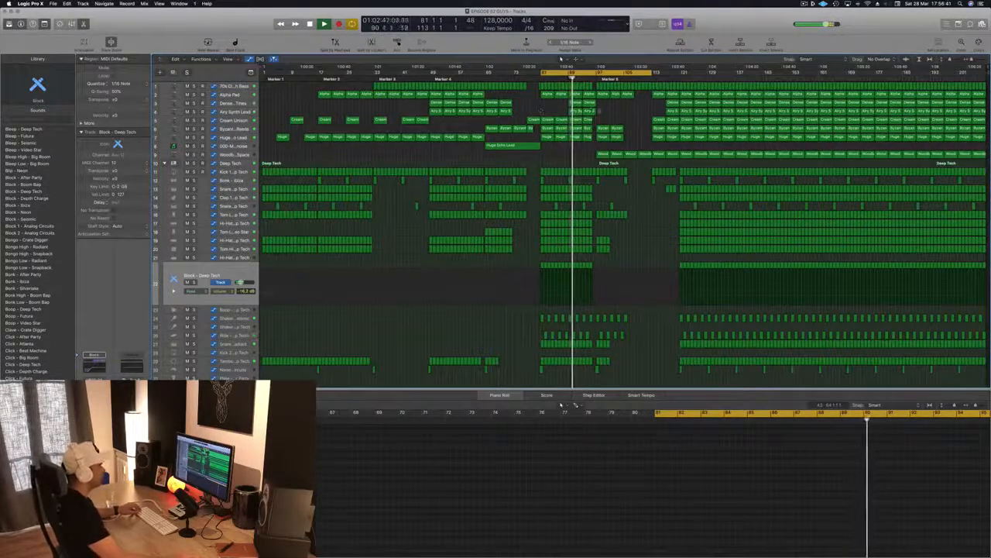
Play back the section from bar 81 and review the arrangement across the synth and percussion tracks, including the Clap 2 region
key(super+Right)
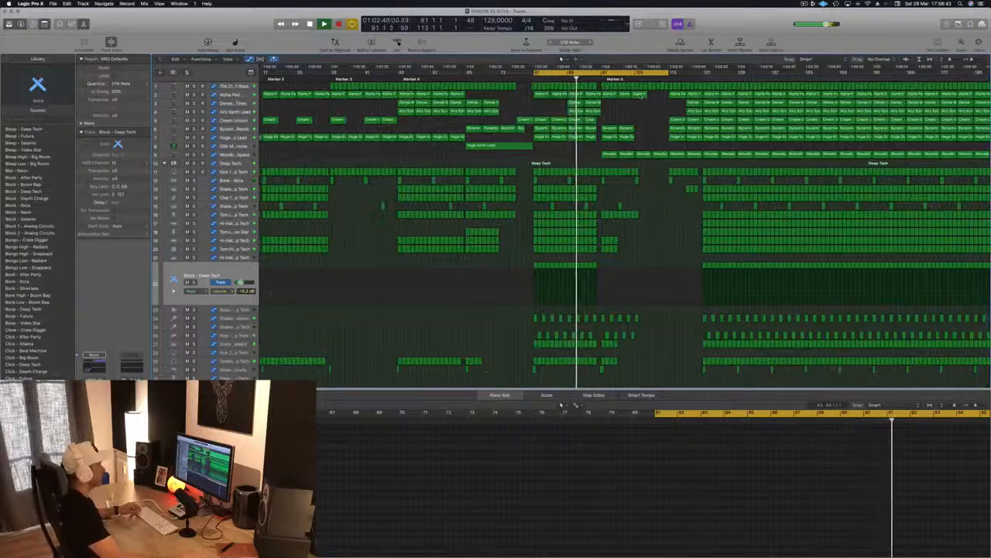
key(super+Left)
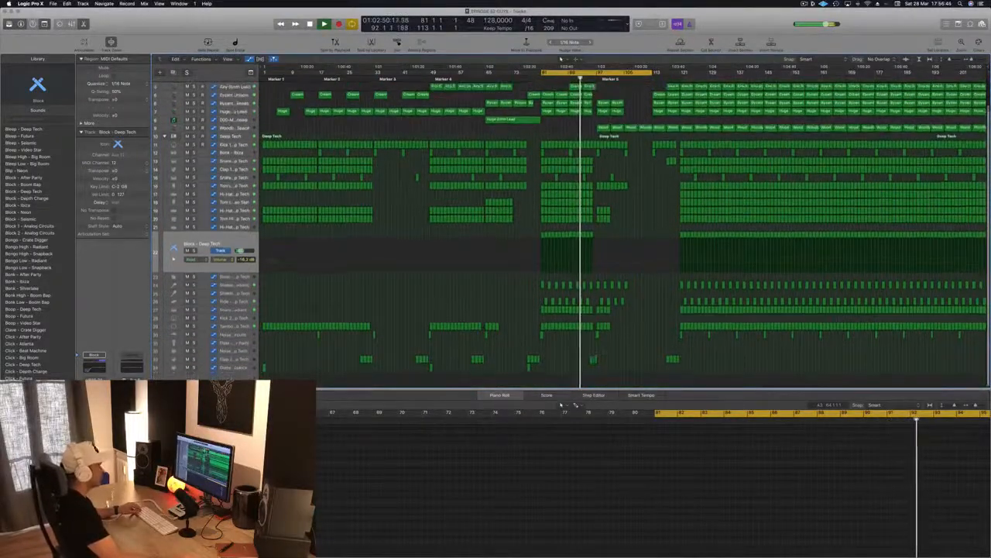
click(528, 365)
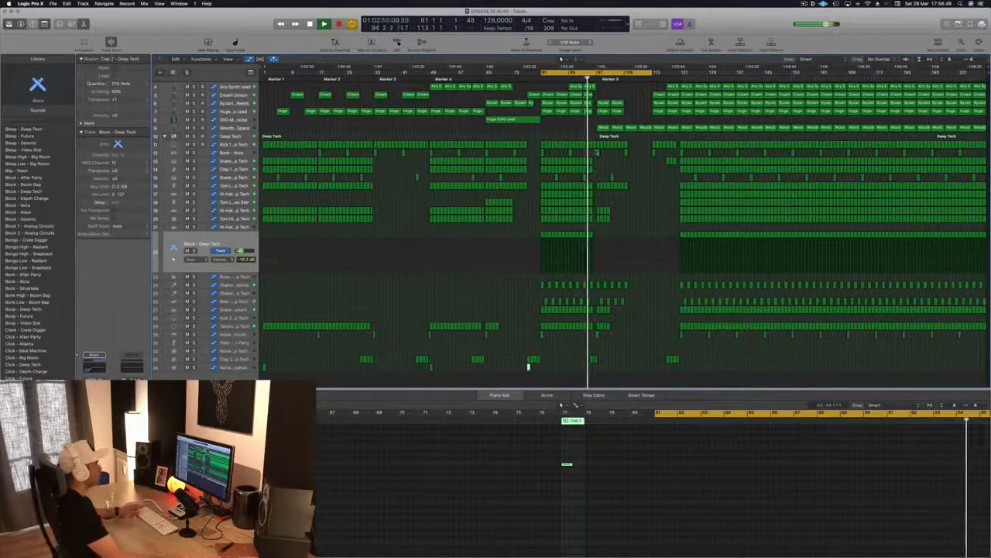
key(super+Right)
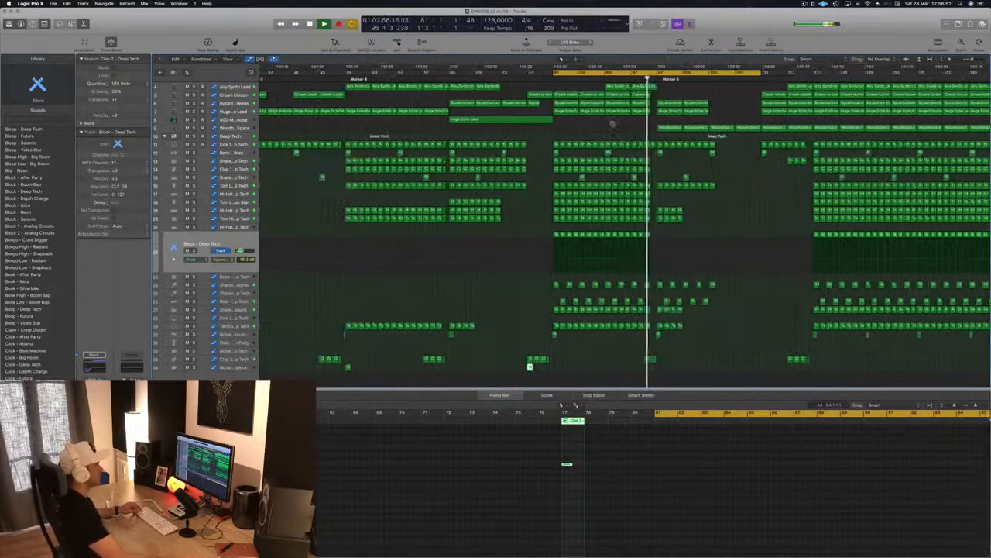
key(super+Left)
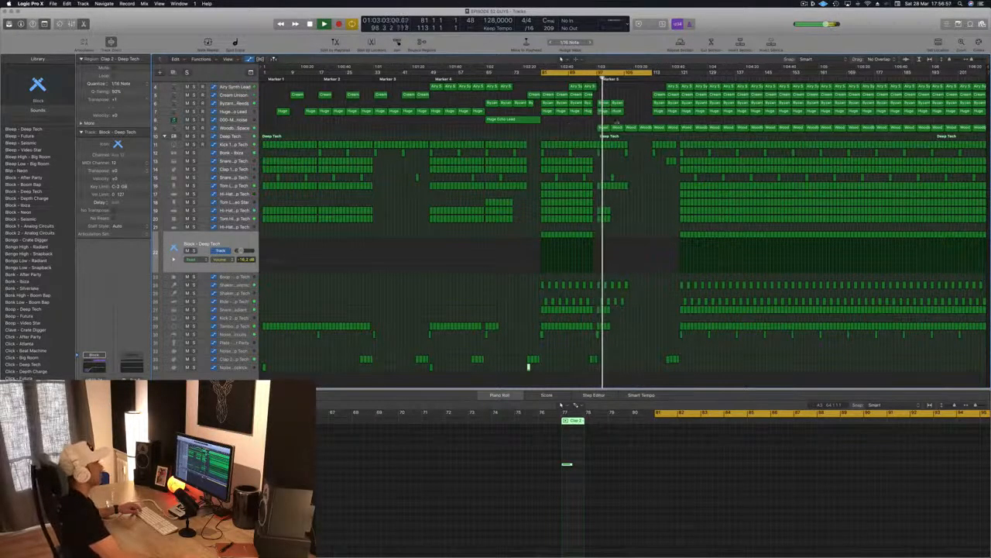
key(super+Right)
key(space)
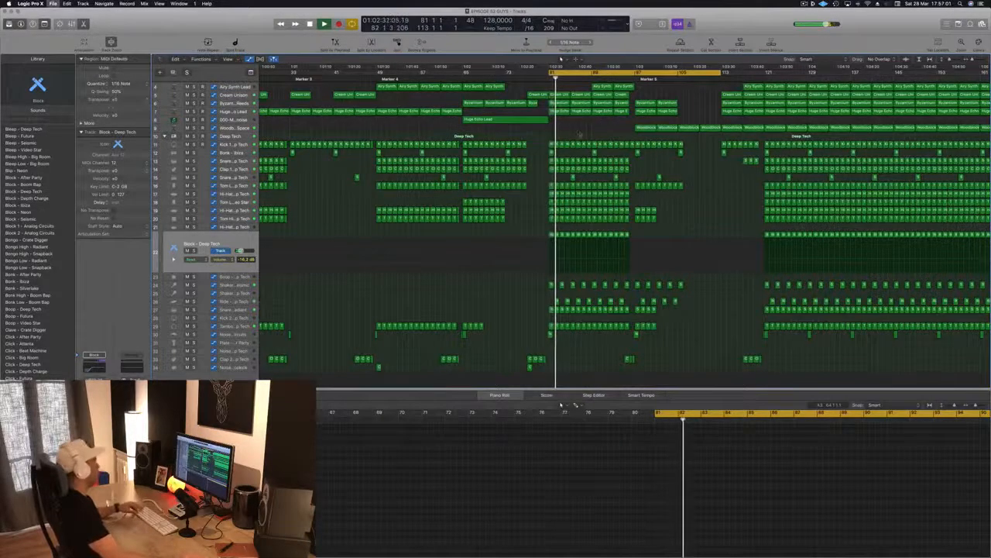
Shorten the cycle range to bars 81 to 97 and repeat that section across all tracks
key(super+Left)
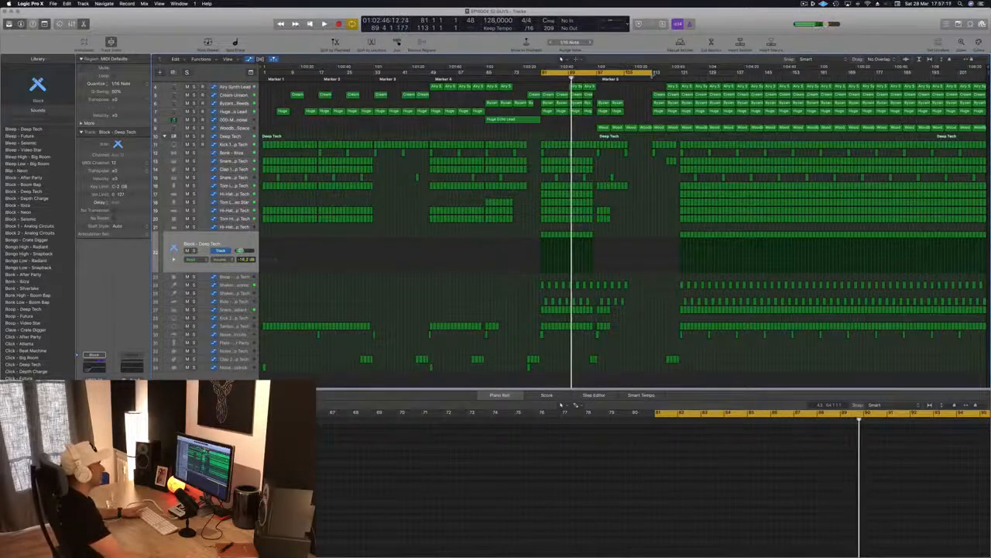
drag(655, 74, 573, 80)
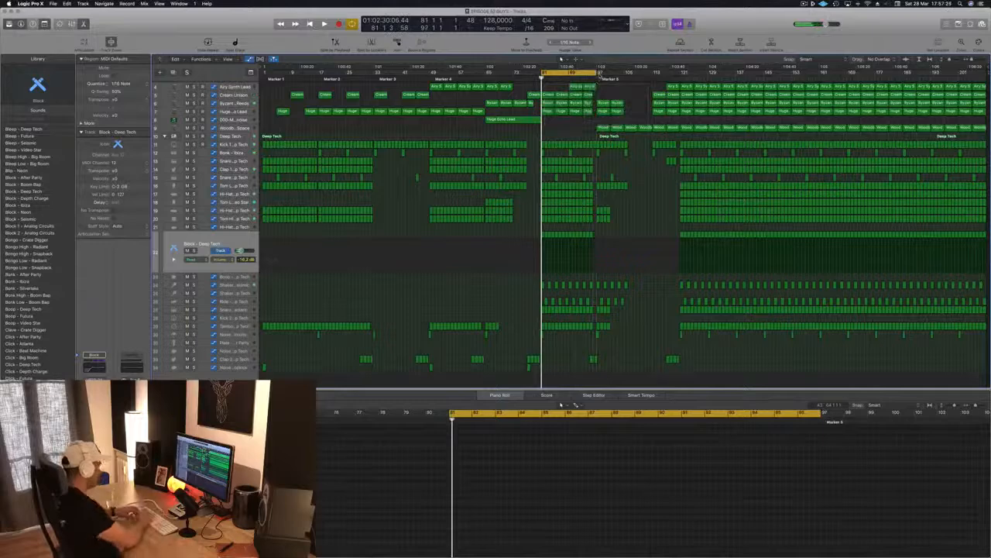
key(ctrl+super+r)
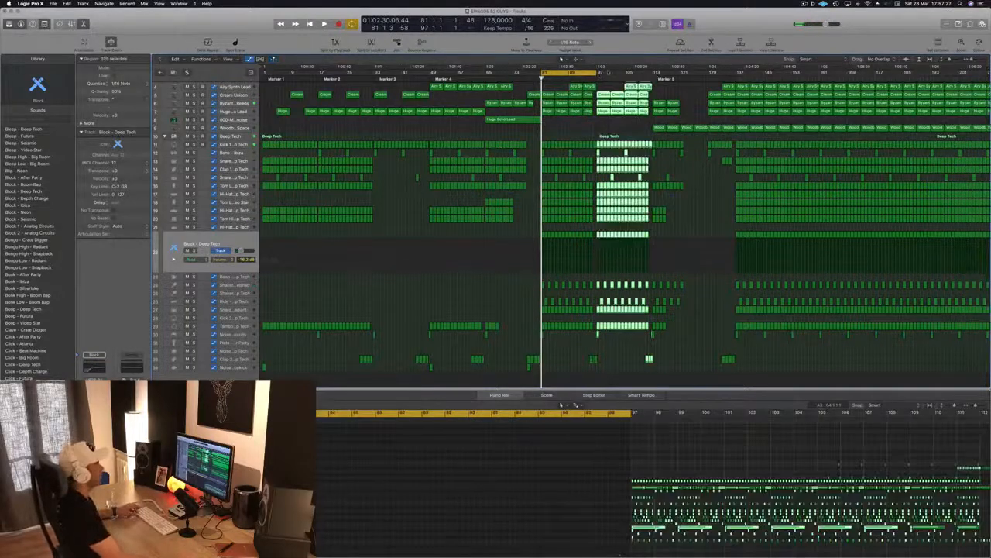
key(super+Left)
key(super+Left)
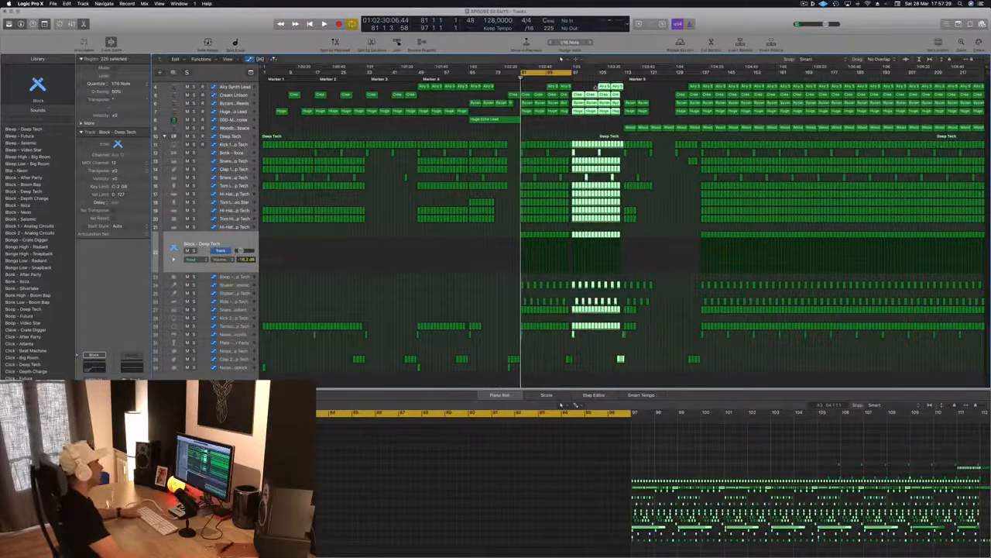
Copy the Dense and Airy Synth Lead regions into the first half of the repeated section, bars 97 to 105, during playback
key(space)
key(super+Right)
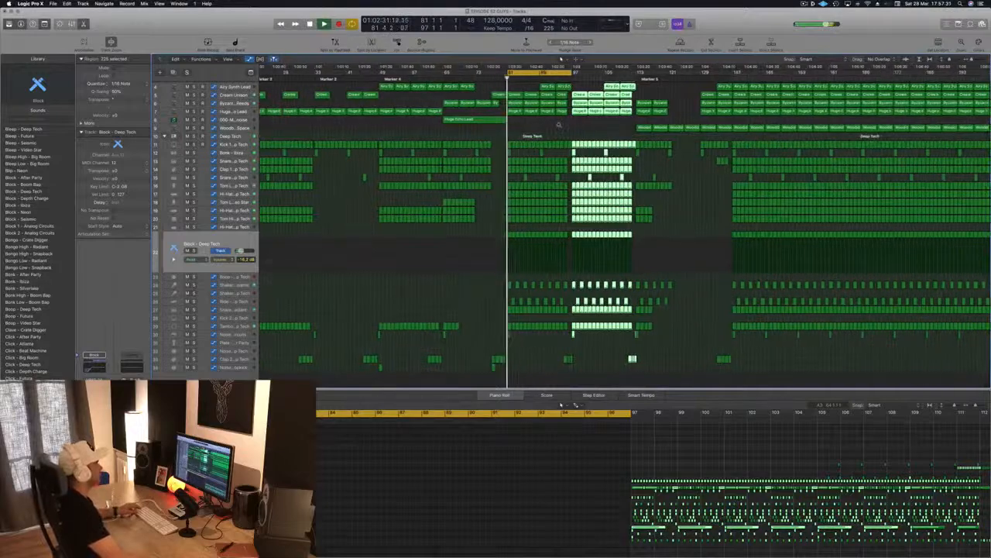
scroll(559, 124, up, 1)
scroll(542, 112, up, 3)
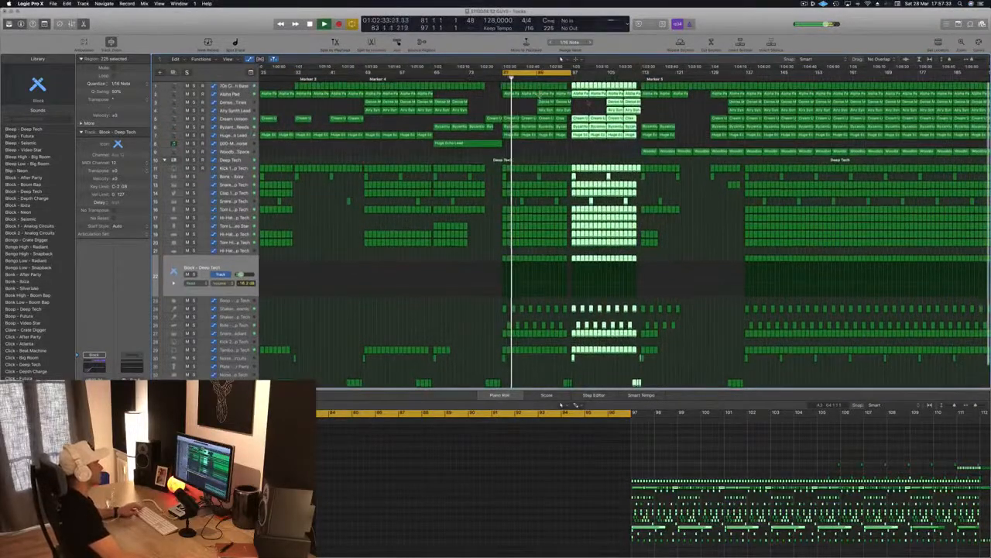
mouse_move(583, 104)
mouse_down()
mouse_move(544, 108)
mouse_move(580, 107)
mouse_up()
key(super+Left)
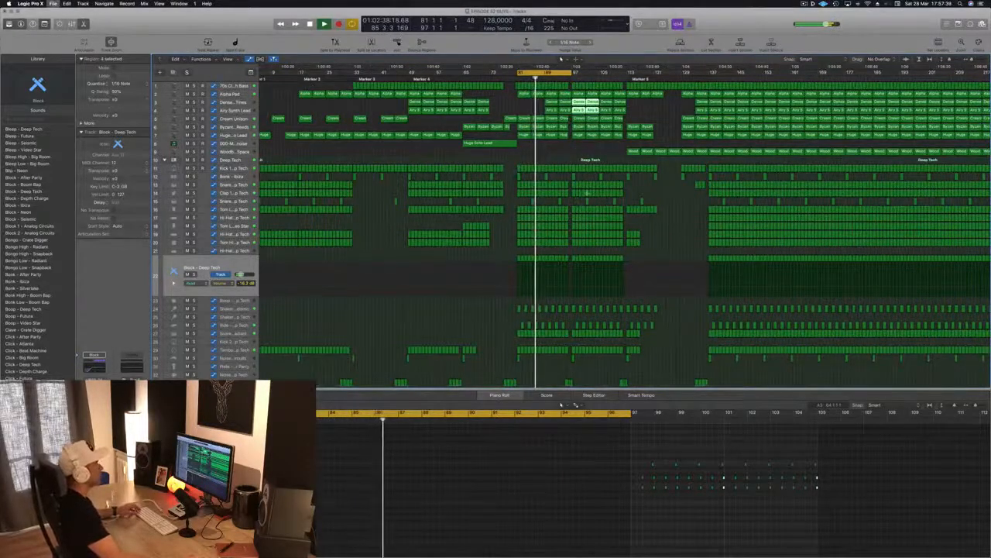
Try removing the Tambourine regions in bars 81 to 97, then undo the deletion
key(super+Right)
scroll(548, 300, down, 3)
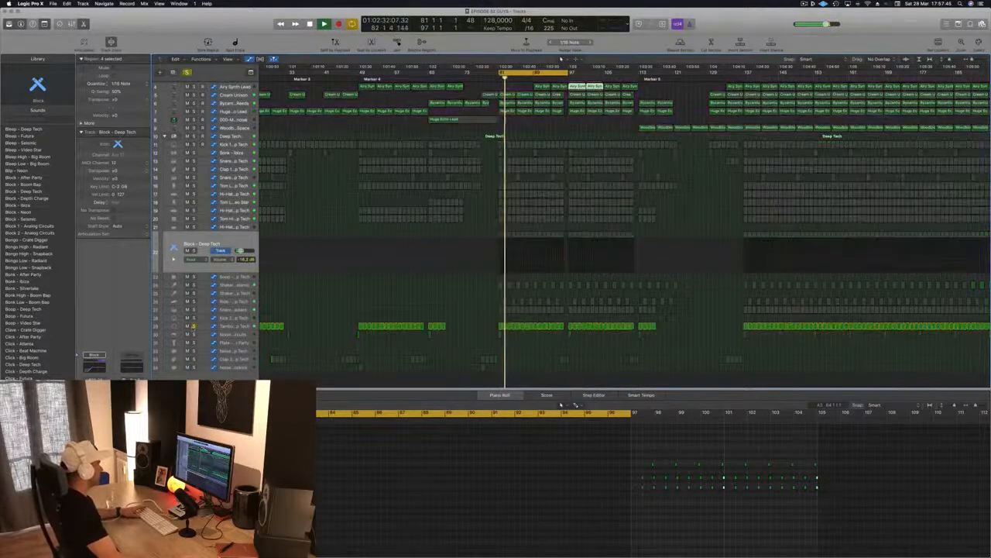
drag(488, 324, 563, 328)
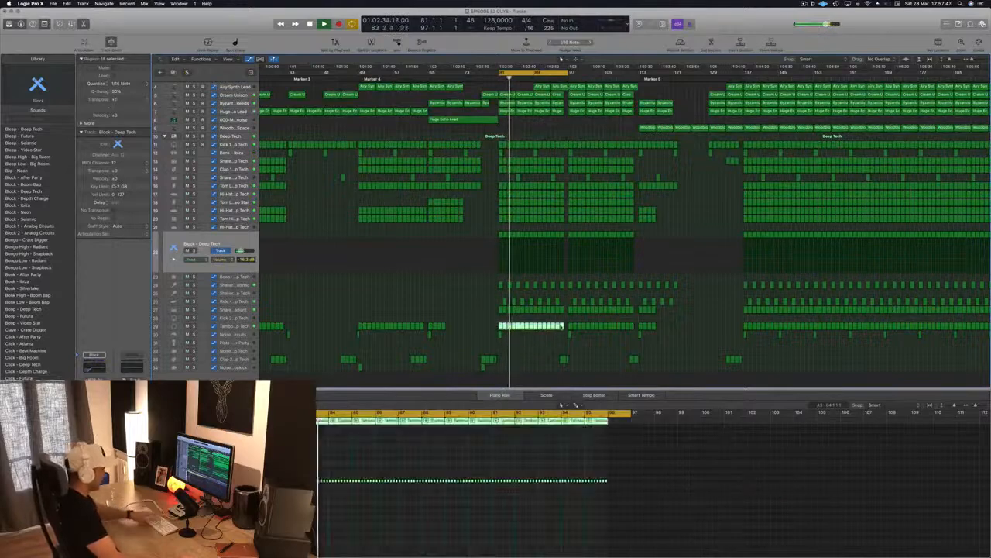
key(Delete)
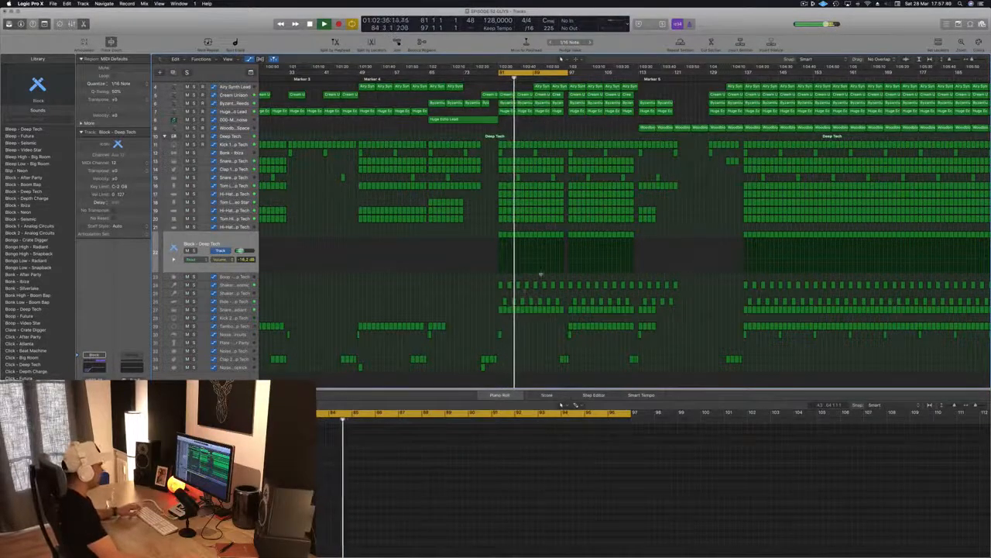
key(super+z)
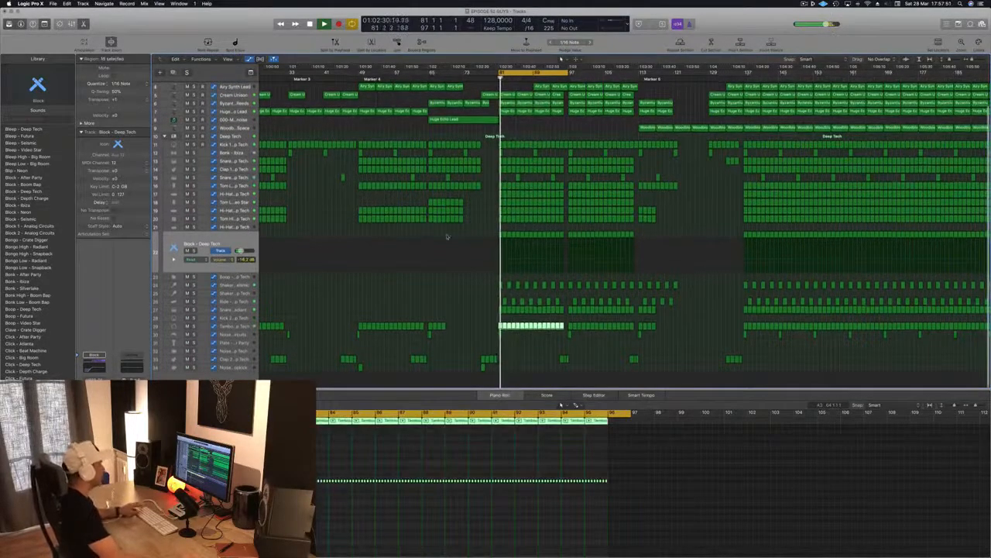
Delete the Block - Deep Tech regions in bars 81 to 97 and restart playback from bar 81
drag(483, 232, 566, 237)
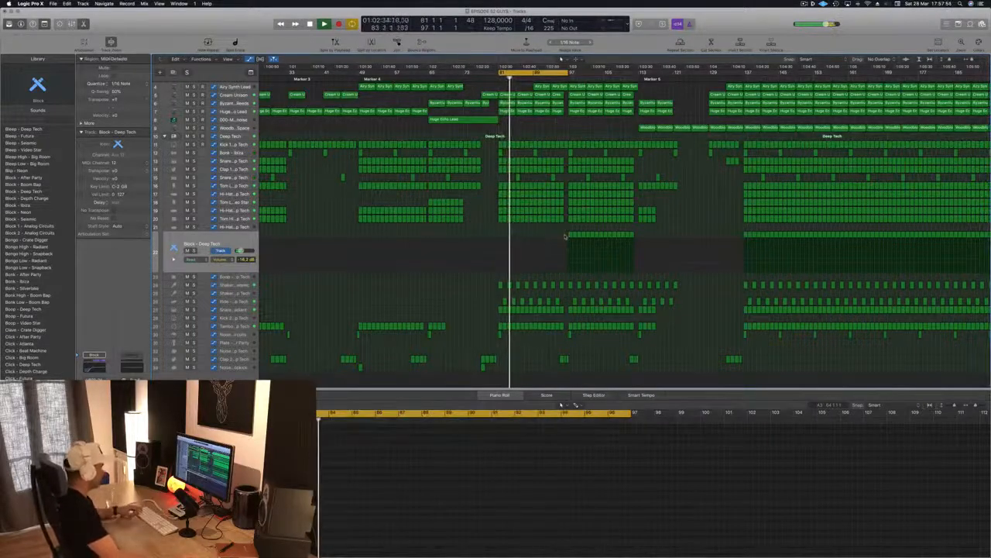
scroll(481, 201, up, 1)
key(space)
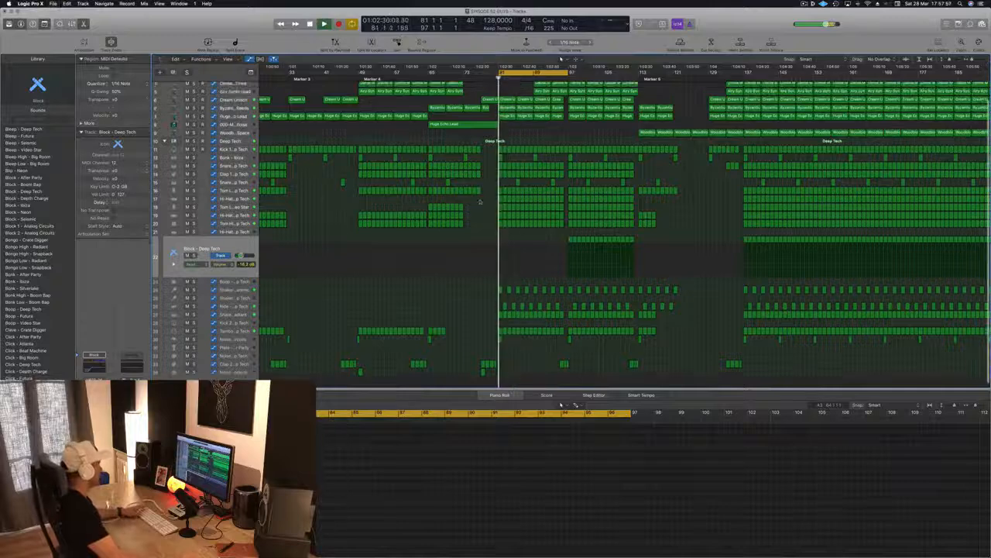
Check the Hi-Hat 1 - Deep Tech track in solo and delete its regions in bars 81 to 97
click(226, 199)
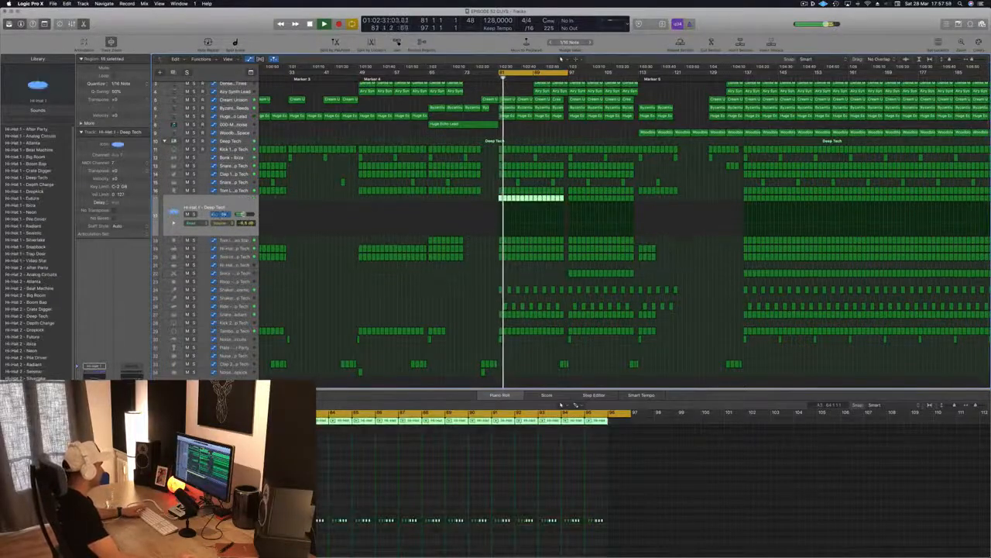
click(193, 214)
click(194, 215)
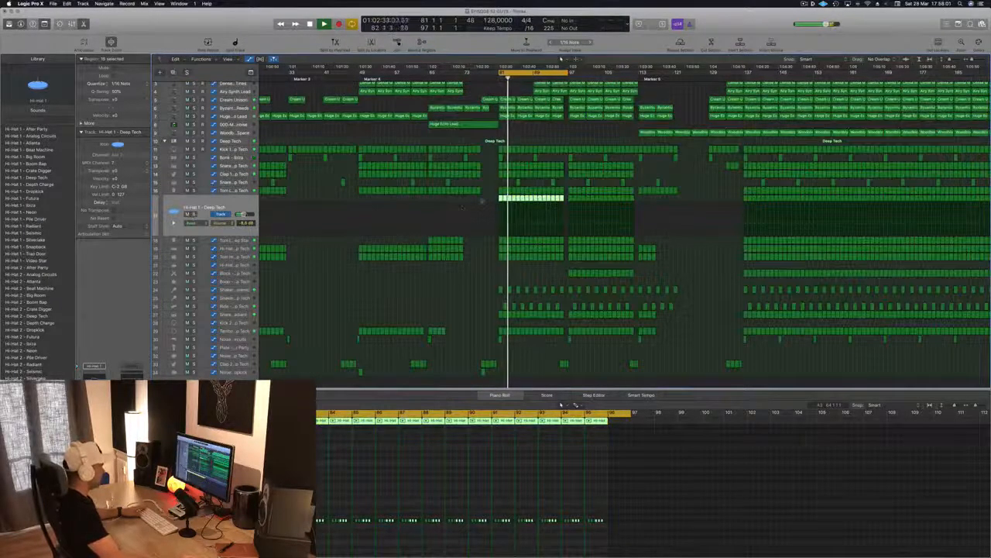
drag(486, 201, 535, 201)
key(Delete)
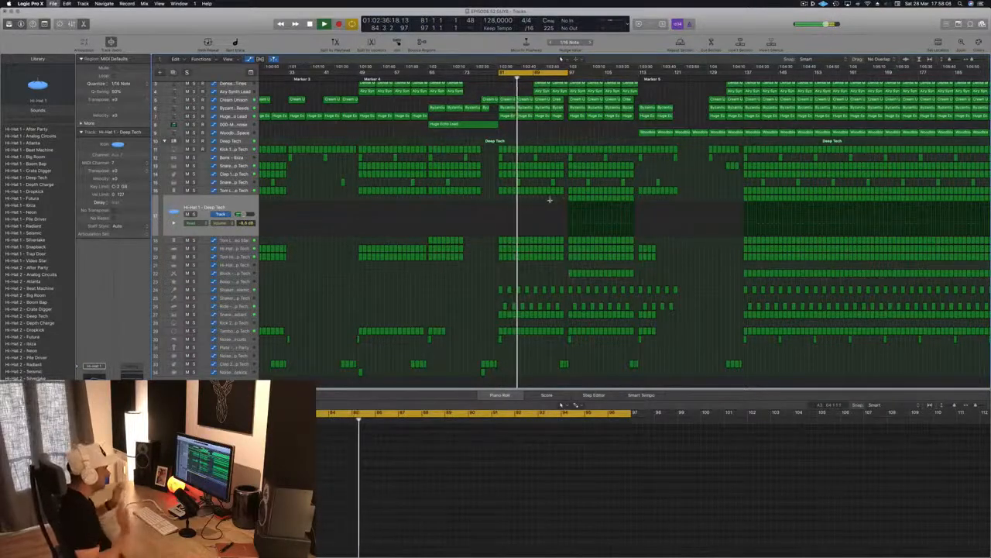
Show the whole arrangement and solo the Huge Echo Lead and Airy Synth Lead tracks in turn to identify their parts
key(z)
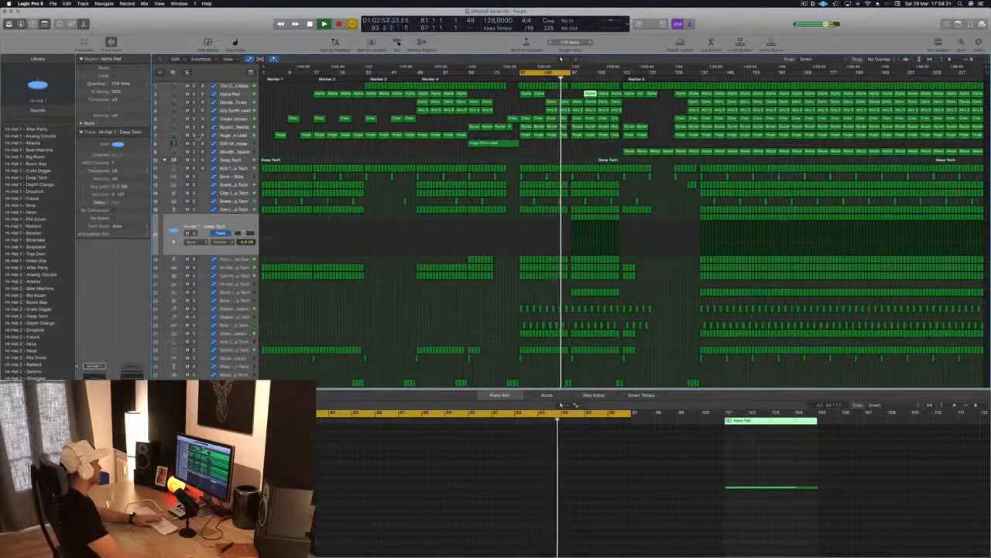
key(s)
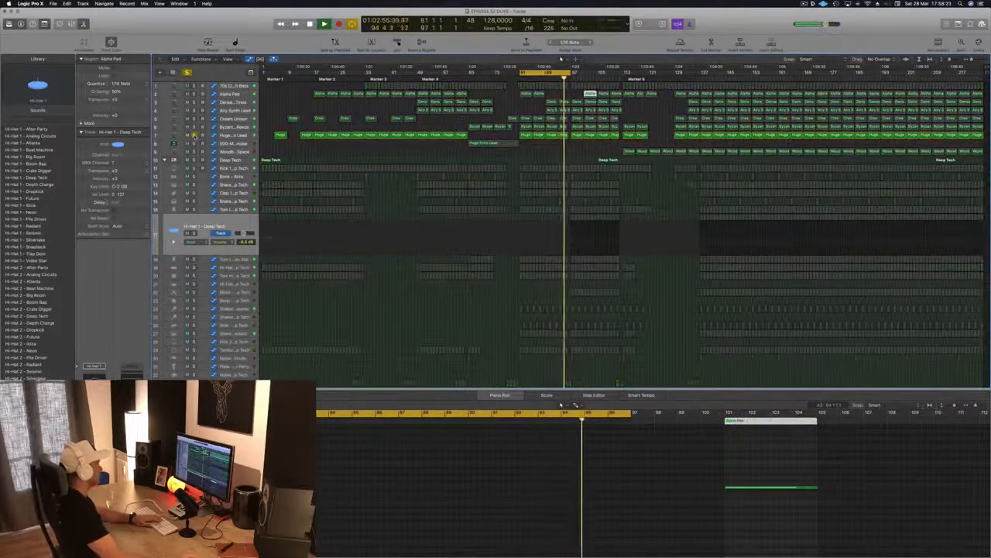
key(s)
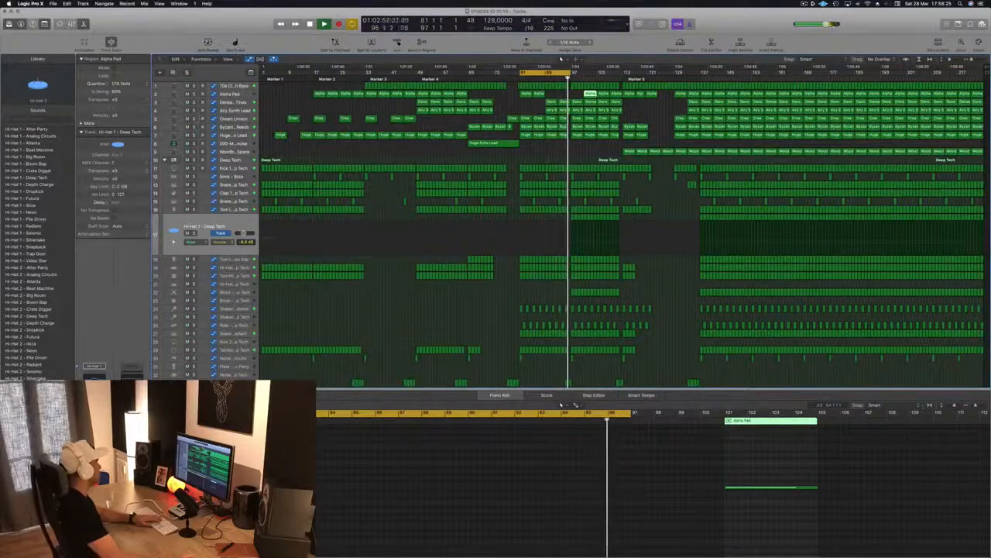
key(s)
key(s)
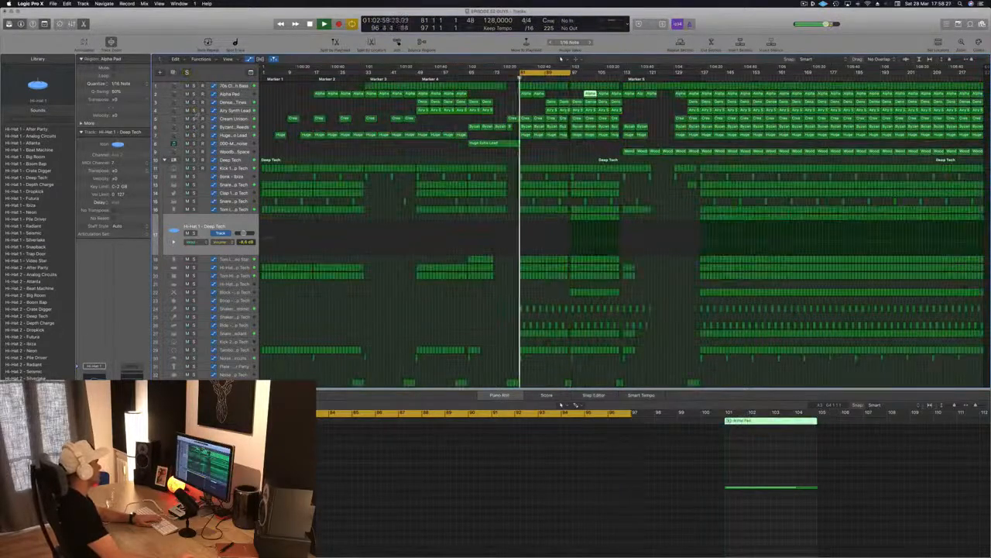
Extend the cycle range to bar 113 and delete the Cream Unison regions in bars 97 to 113
click(235, 118)
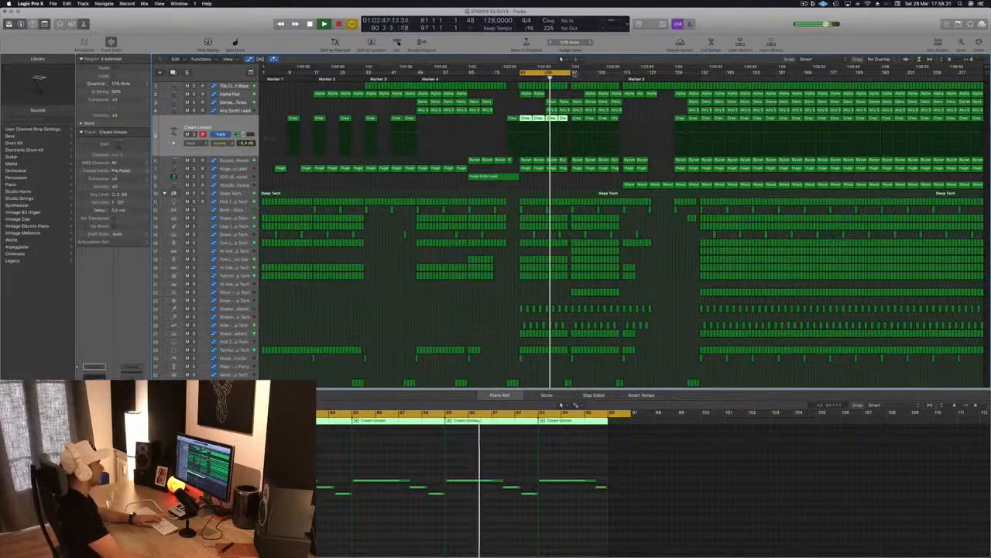
drag(571, 73, 623, 72)
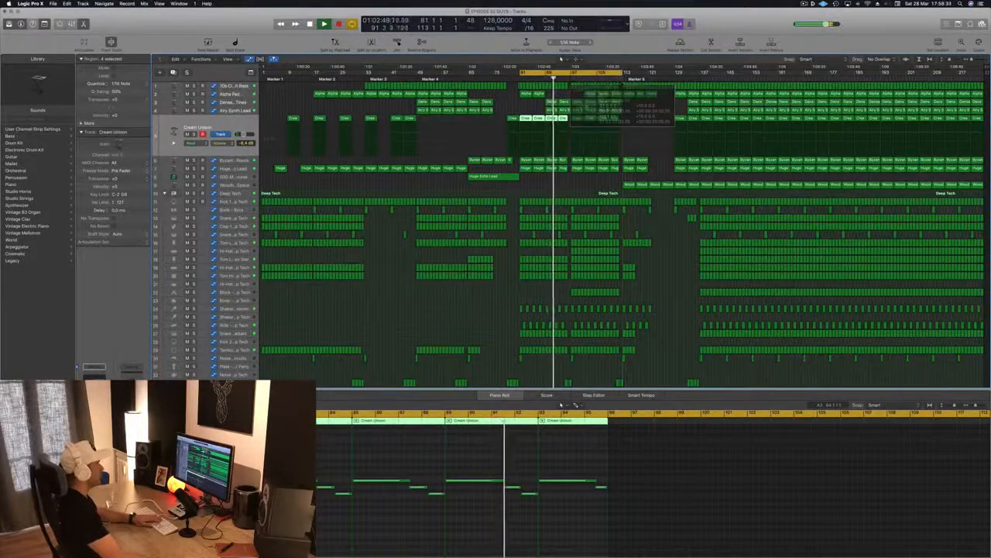
click(576, 119)
key(Delete)
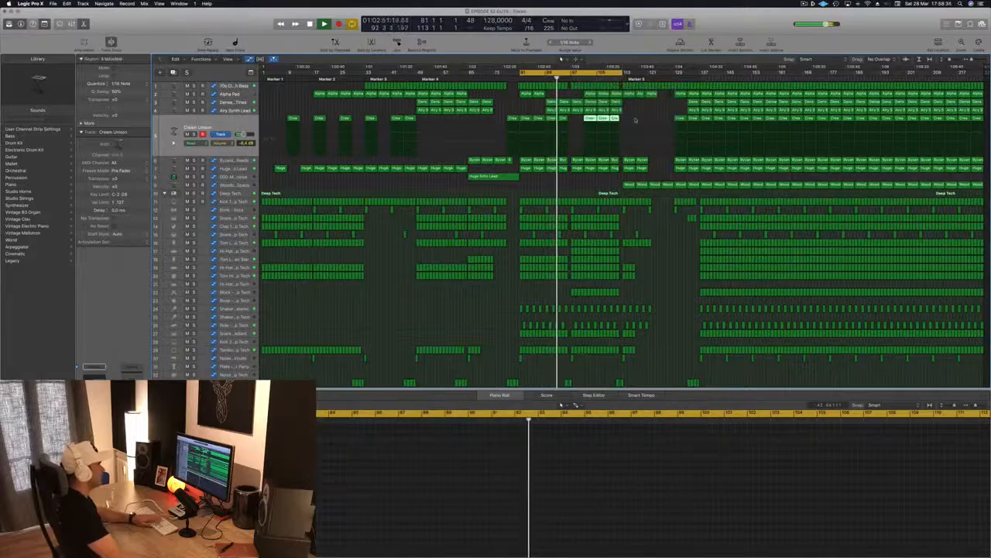
key(Delete)
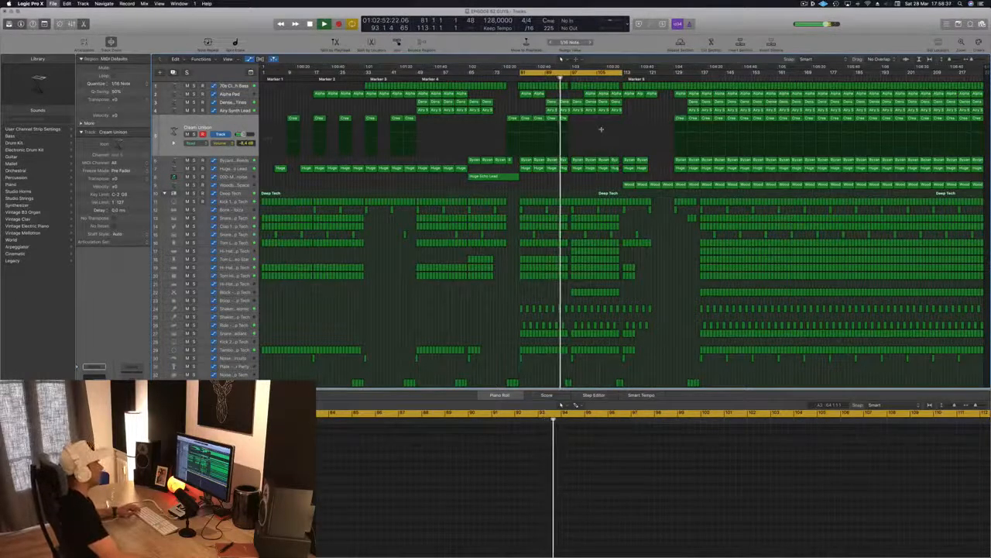
Delete the Alpha Pad regions in bars 101 to 113
key(super+Right)
key(super+Right)
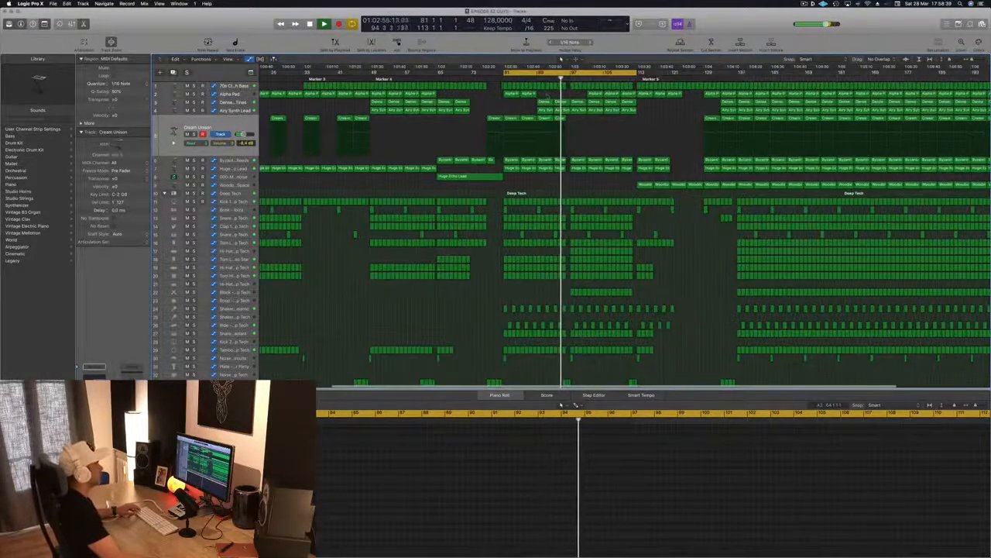
click(513, 94)
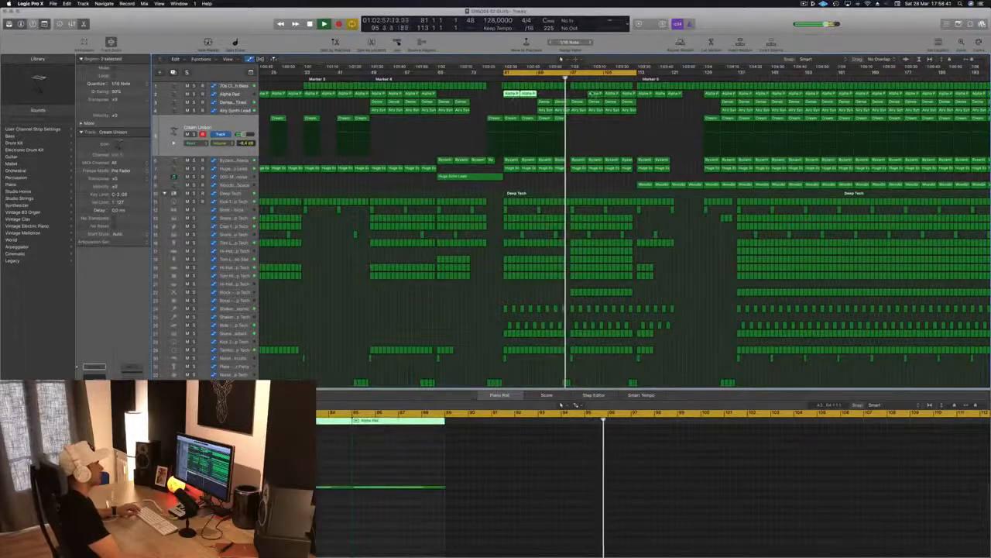
click(595, 94)
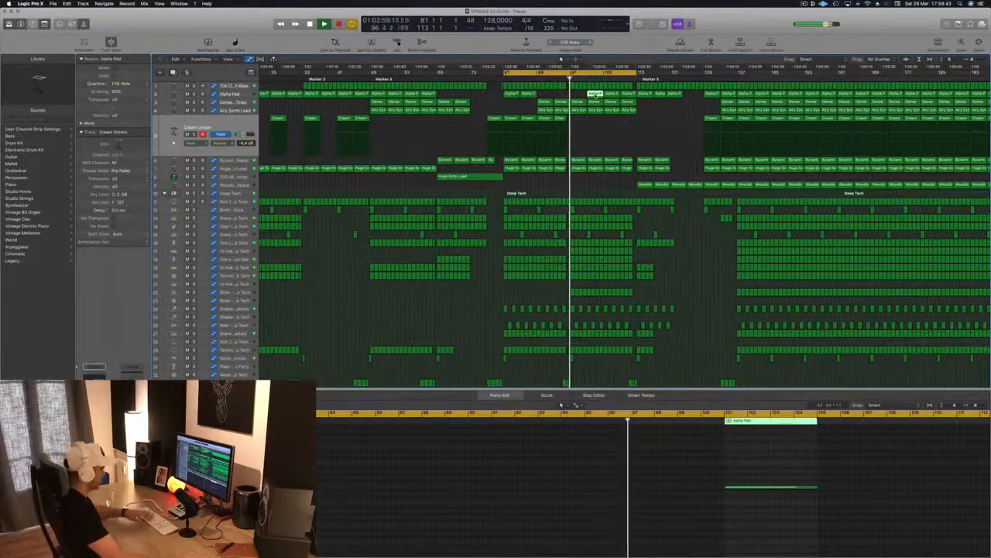
click(626, 93)
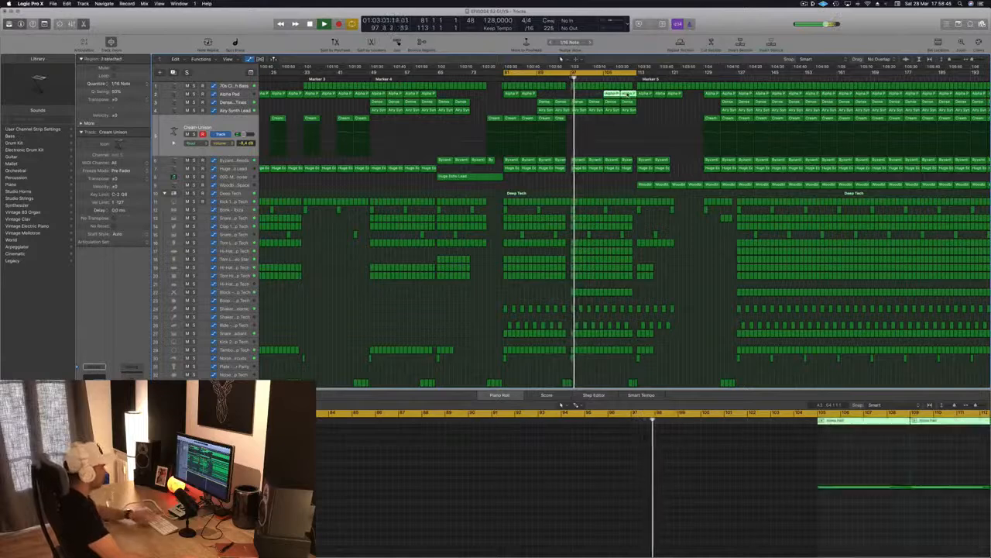
key(Delete)
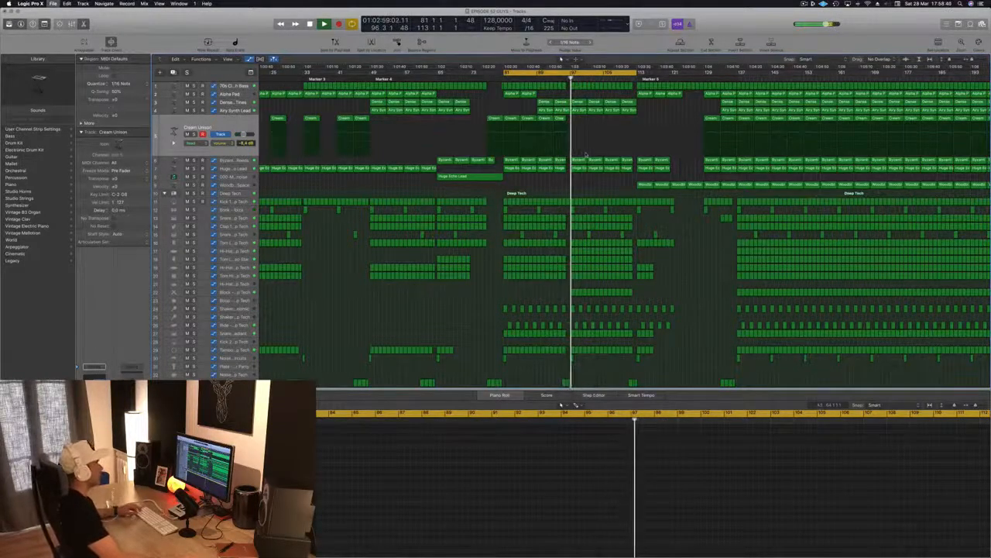
Shape the 70s Classic Synth Bass cutoff automation to rise from bar 89 to a peak at bar 97, restart playback and save
key(super+Right)
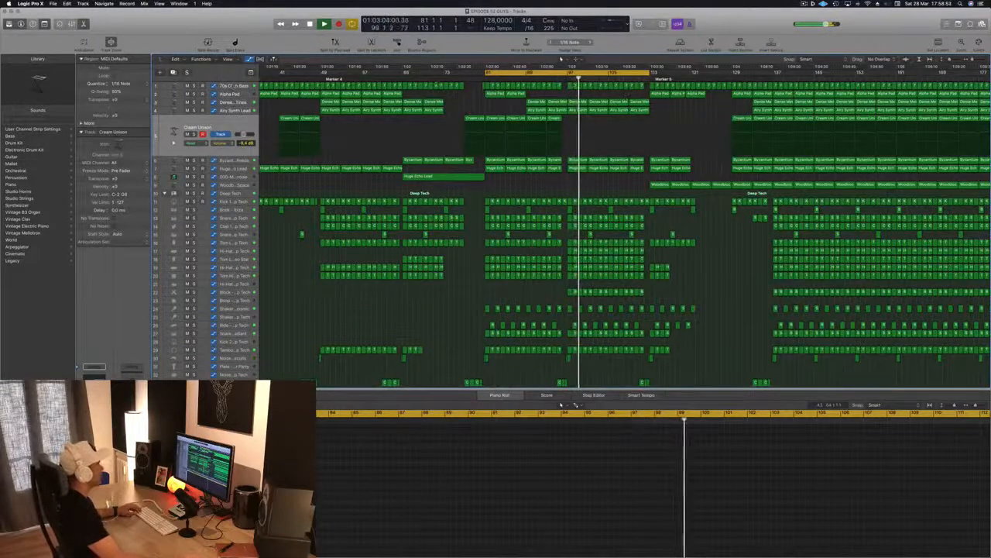
click(234, 86)
key(space)
key(space)
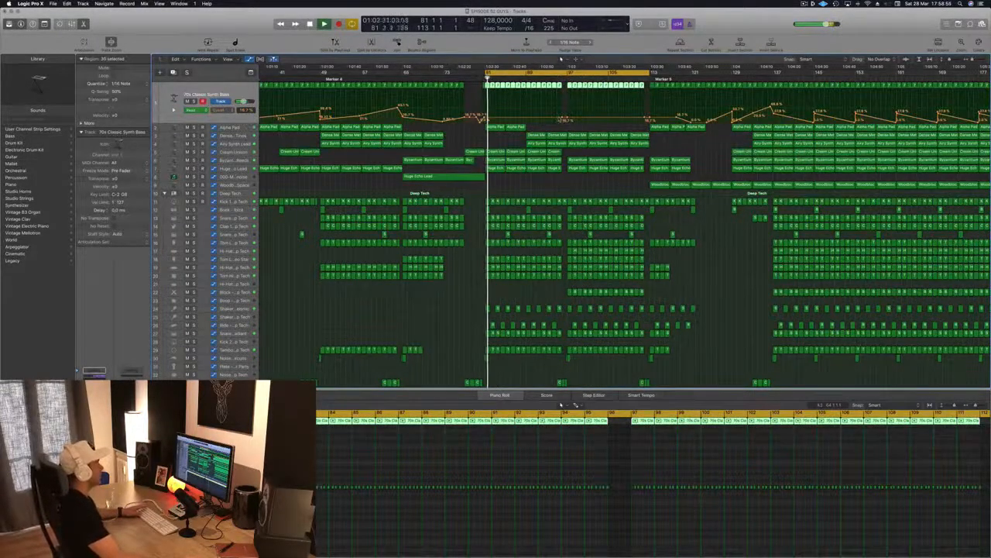
click(528, 118)
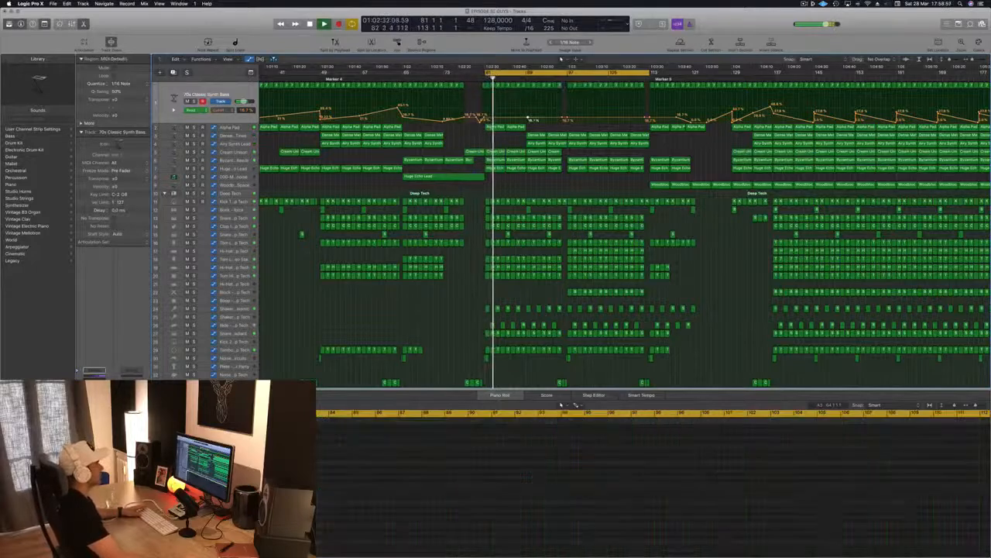
click(566, 110)
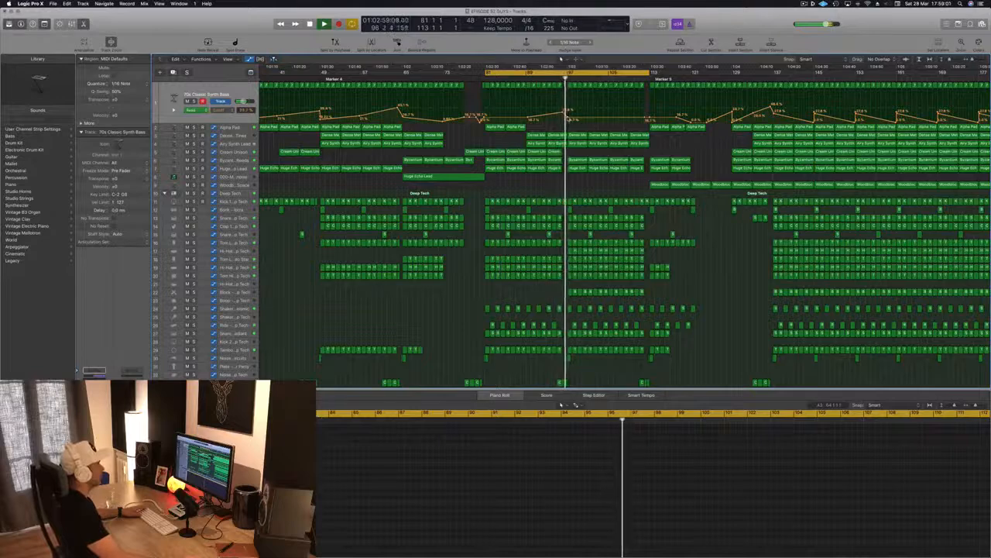
click(568, 119)
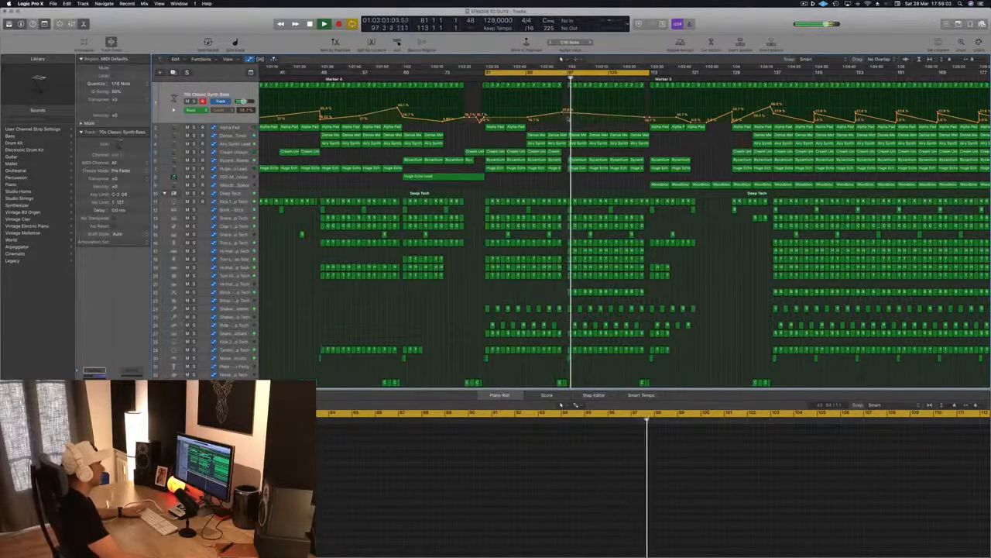
drag(569, 114, 570, 109)
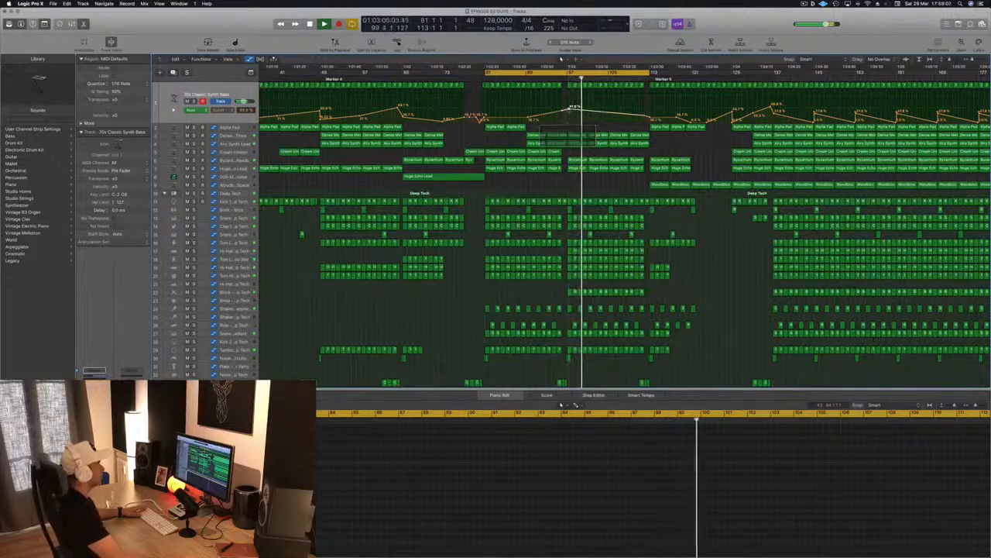
key(space)
key(space)
key(super+s)
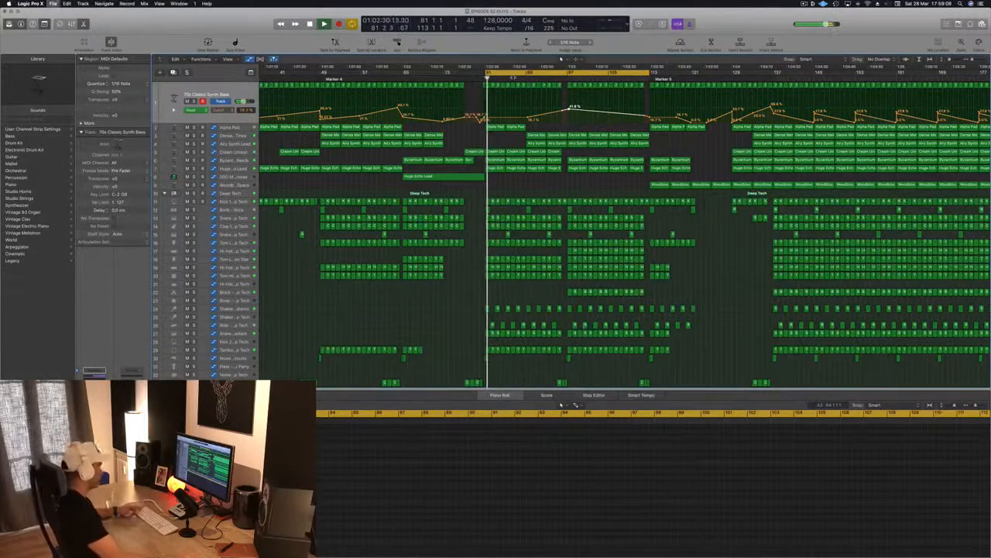
Select the Huge Echo Lead regions in bars 97 to 105, and ramp the 70s Classic Synth Bass cutoff up to a sharp drop at bar 113
key(z)
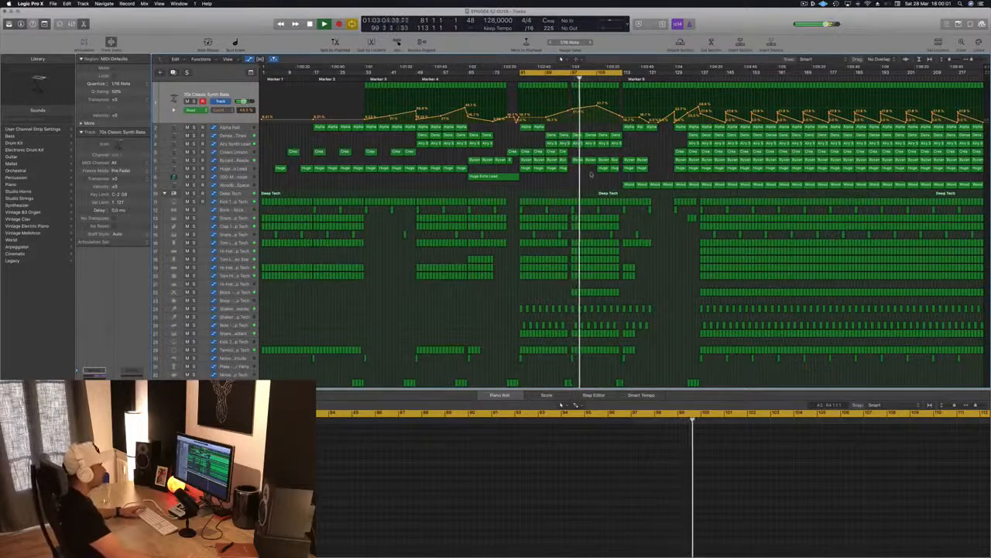
click(589, 168)
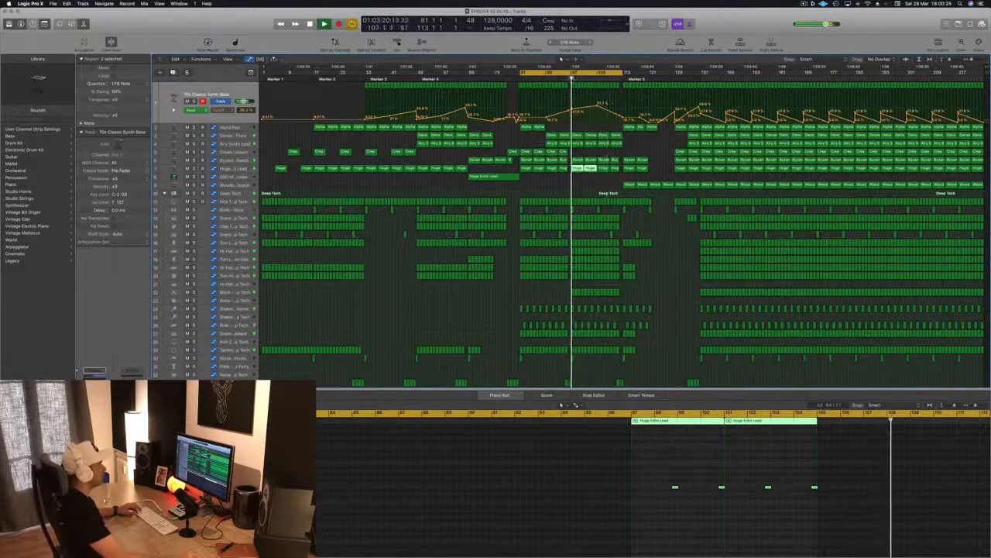
click(613, 114)
drag(613, 114, 616, 101)
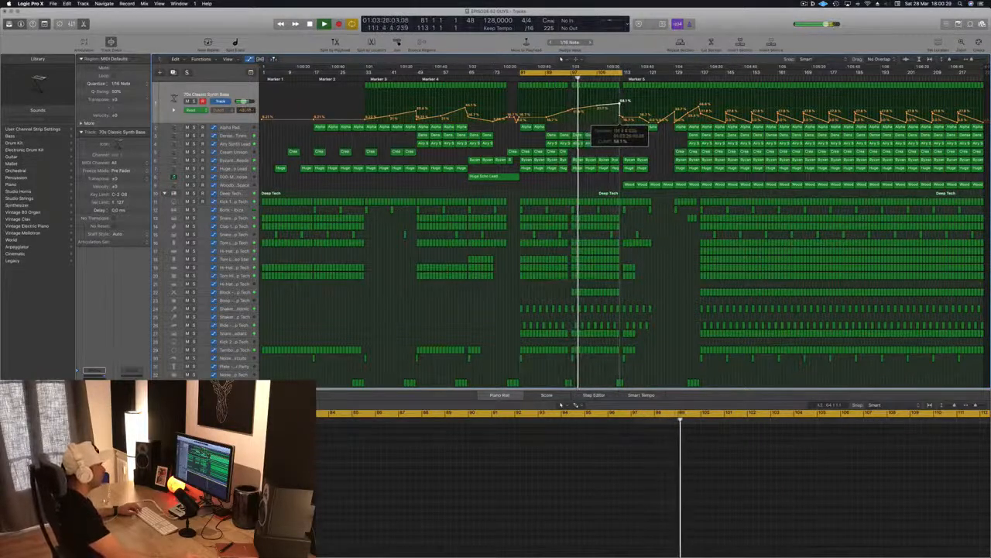
drag(620, 102, 621, 116)
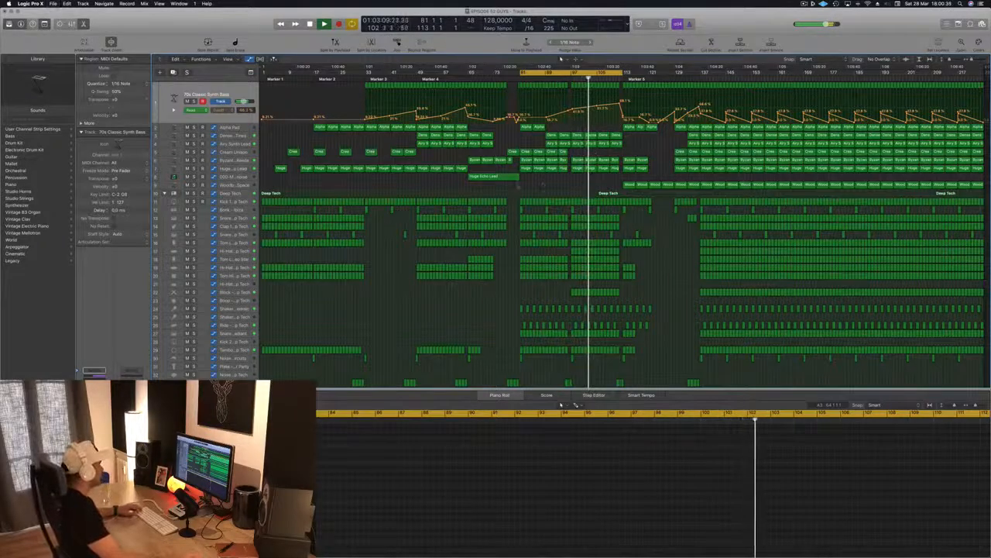
Copy the Mega Saw Riser track's Huge Echo Lead region to bar 97 and move the copy onto a duplicate of that track
drag(495, 178, 598, 178)
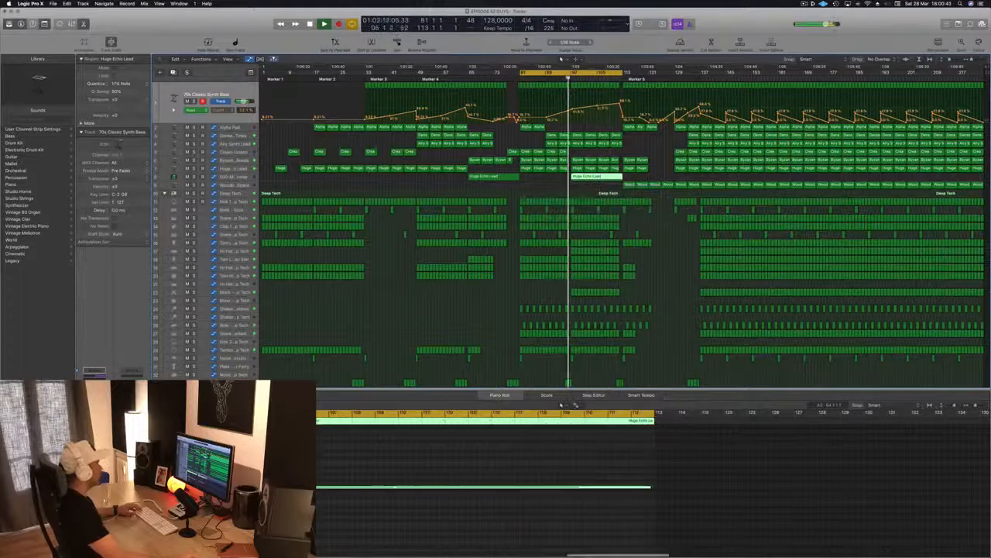
click(231, 176)
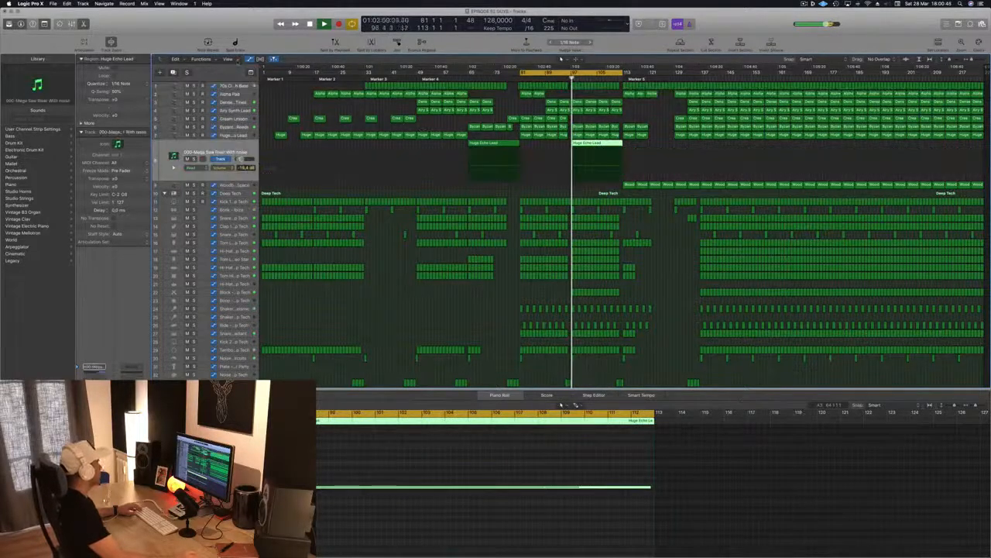
key(super+d)
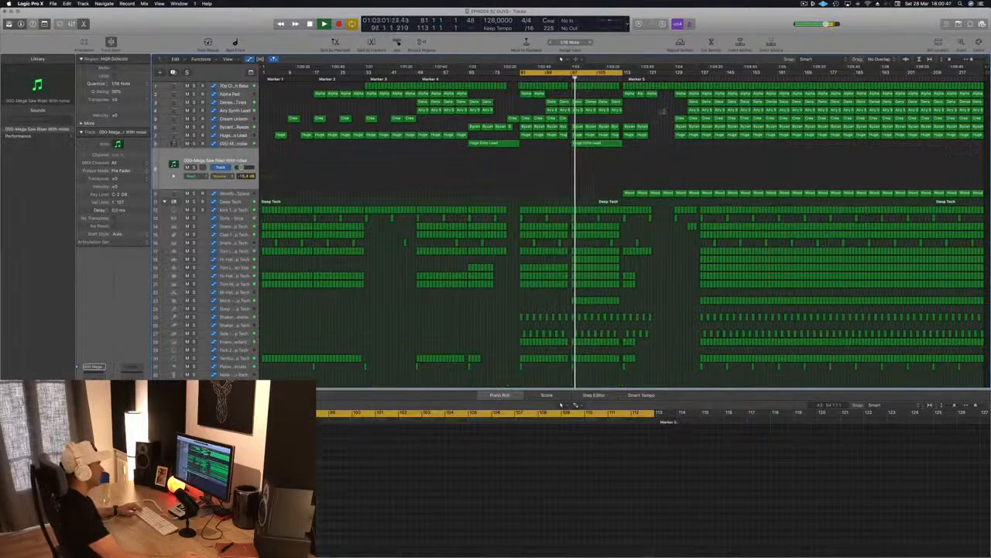
click(591, 144)
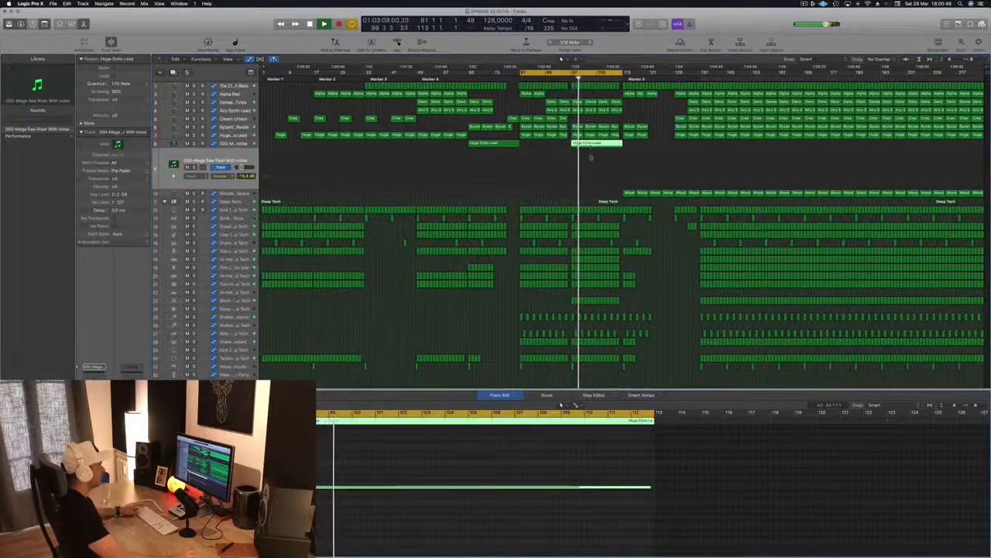
drag(591, 144, 595, 163)
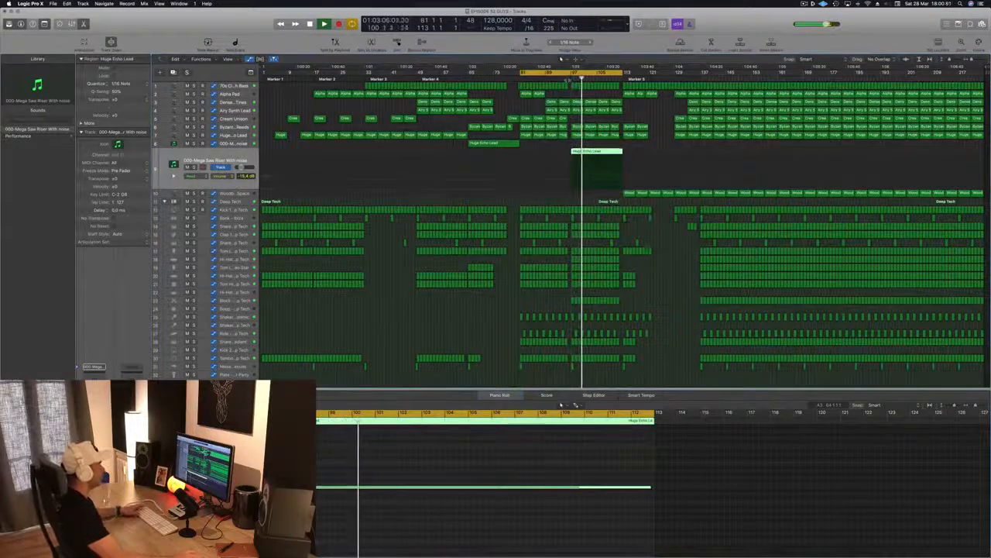
Load the Rizer 1 Normal Saw preset in the new riser track's Sylenth1 and extend the cycle range to about bar 135
click(567, 80)
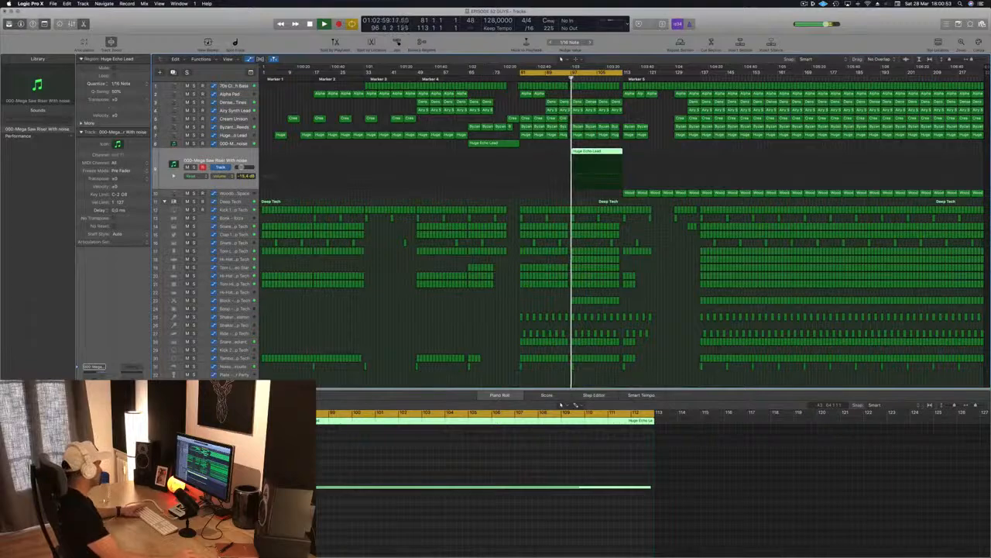
key(v)
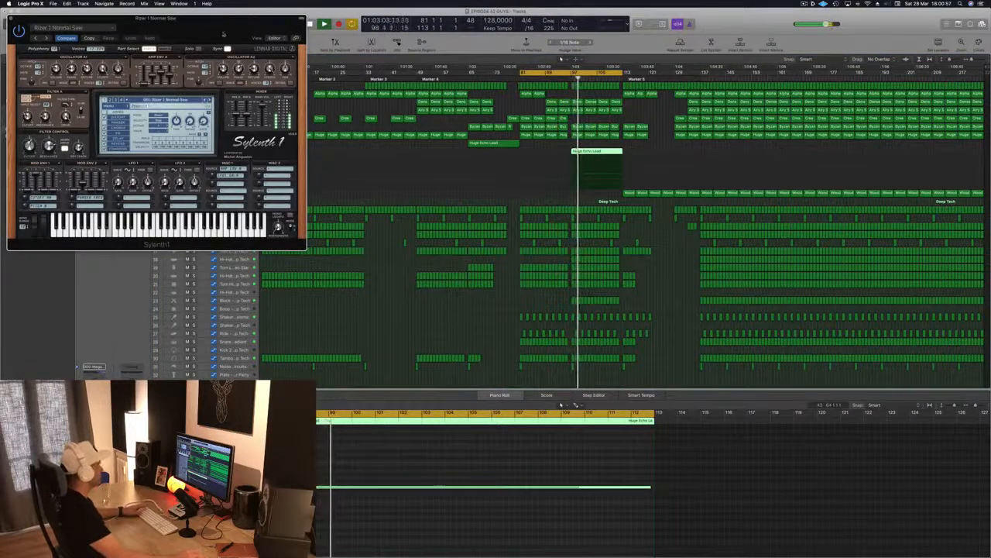
drag(225, 36, 367, 190)
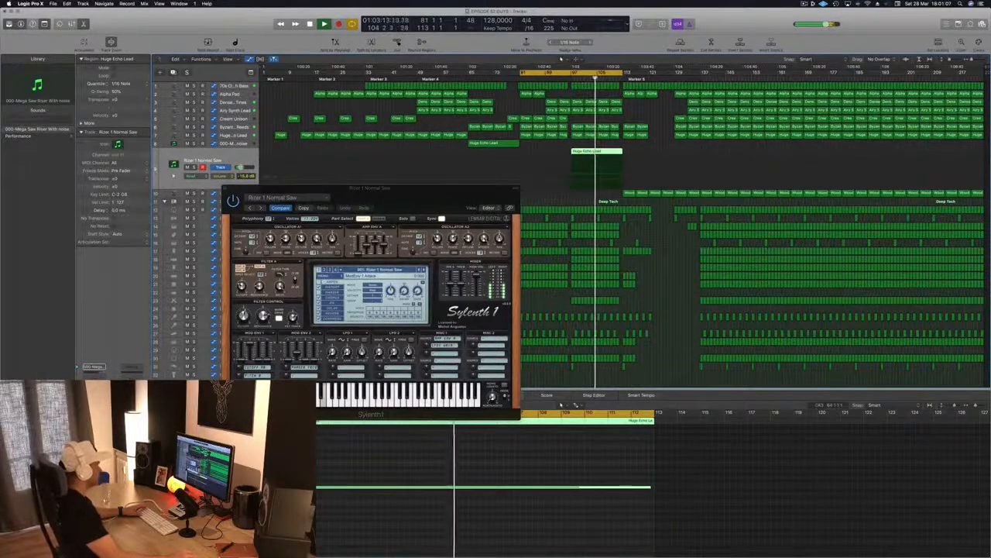
drag(434, 199, 474, 164)
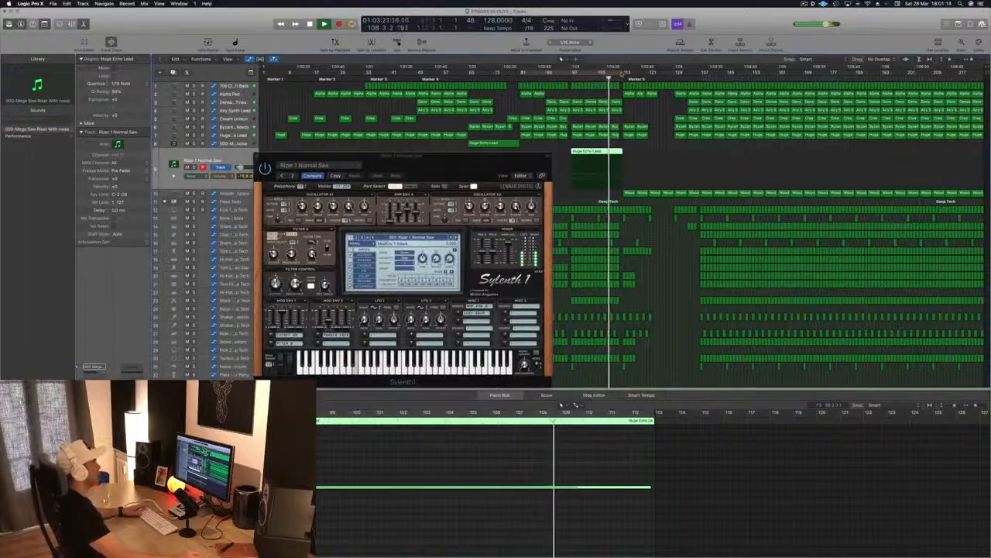
drag(622, 72, 693, 73)
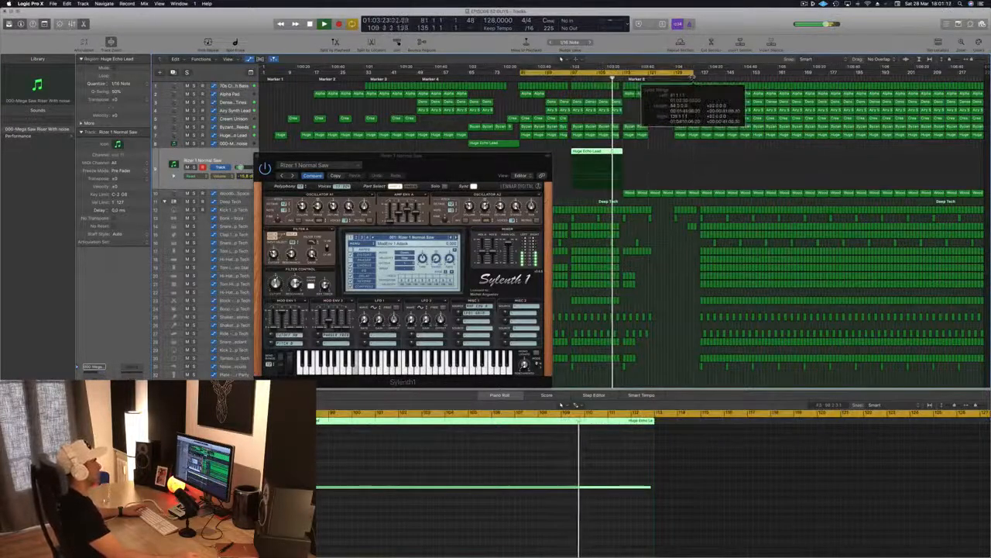
mouse_move(506, 158)
mouse_down()
mouse_move(480, 162)
mouse_move(512, 153)
mouse_up()
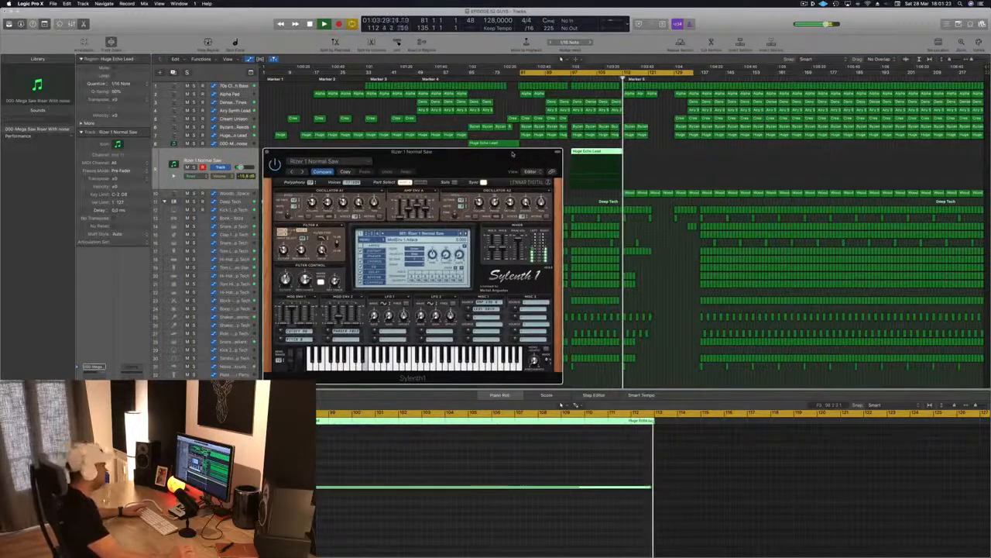
drag(505, 155, 604, 159)
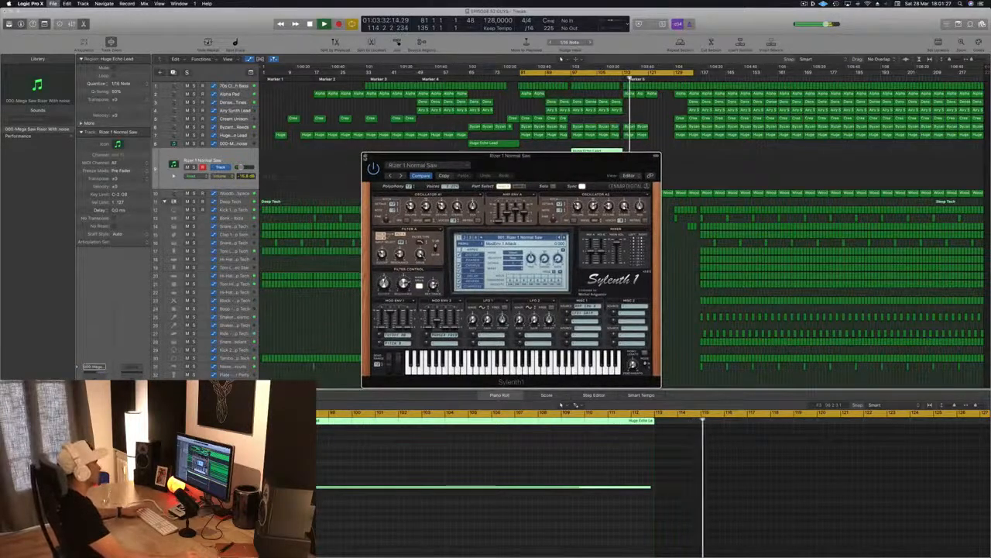
click(366, 155)
Transpose the long note in the new riser region down an octave and audition it from just before bar 97
key(space)
key(space)
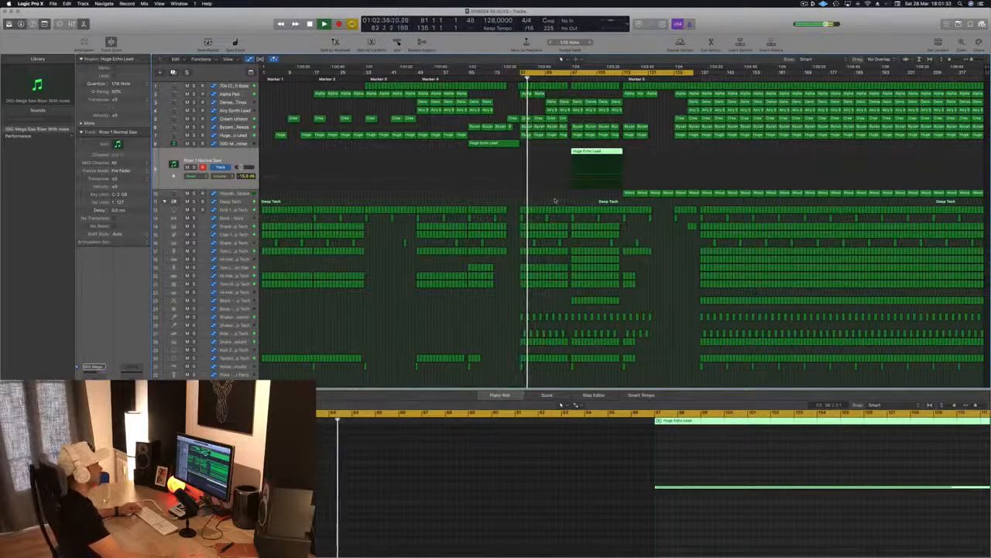
click(568, 78)
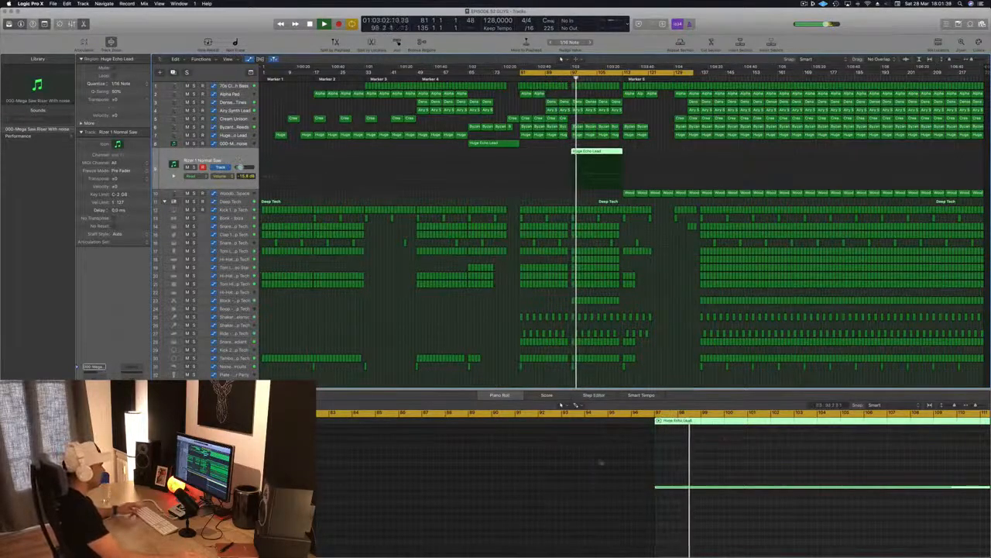
click(688, 531)
key(alt+shift+Down)
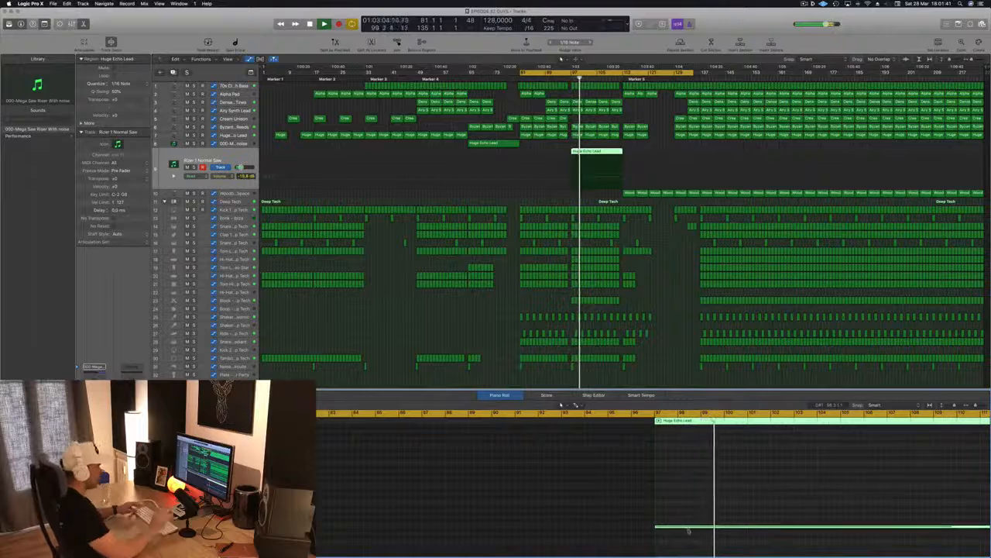
key(space)
key(space)
click(569, 77)
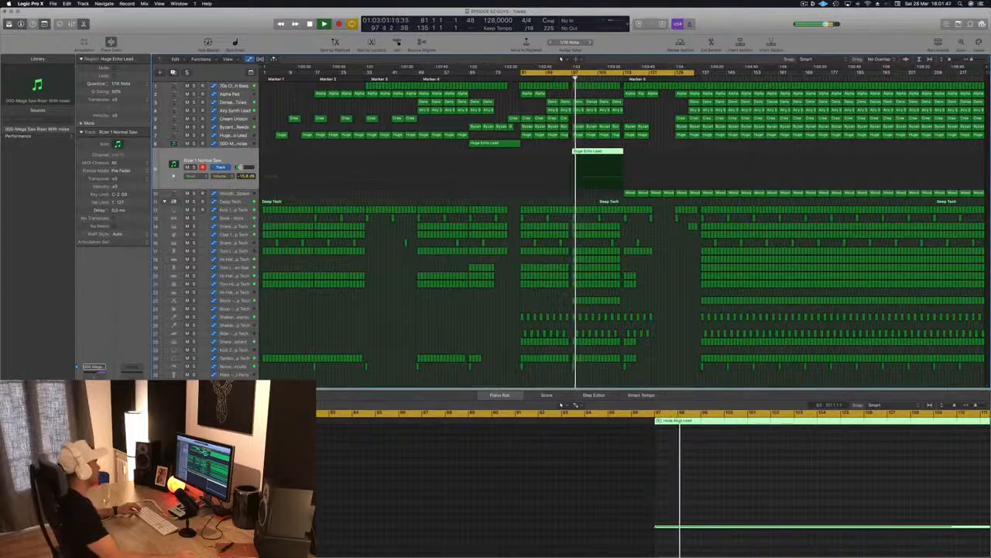
Apply a 24 dB/Oct low cut at 130 Hz to the Rizer 1 Normal Saw track with Channel EQ
click(94, 377)
click(49, 56)
drag(40, 135, 178, 154)
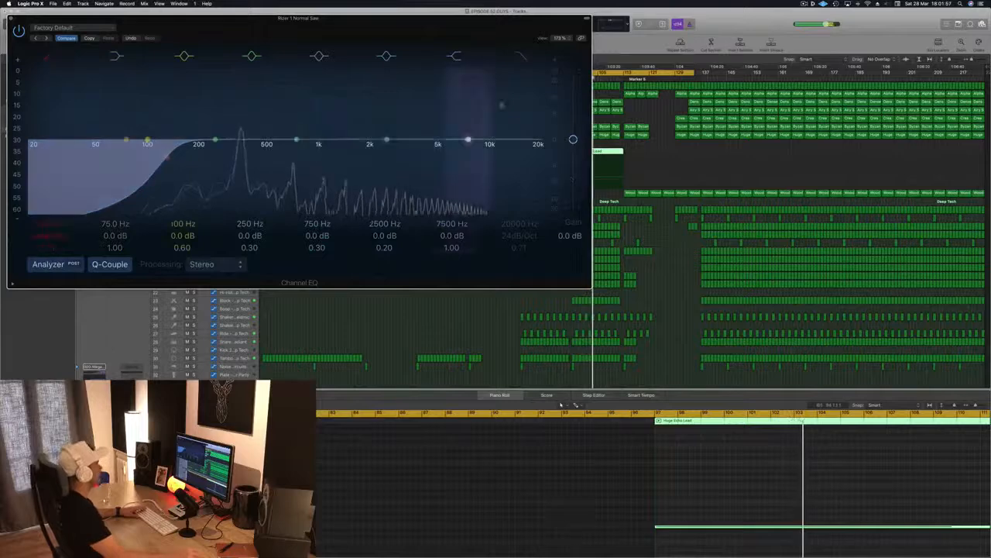
drag(368, 21, 410, 24)
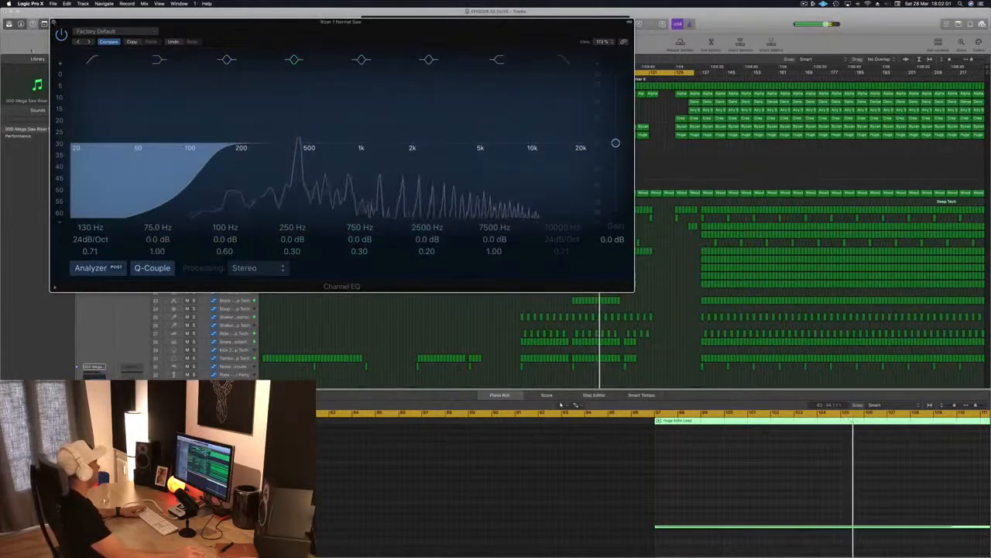
click(54, 23)
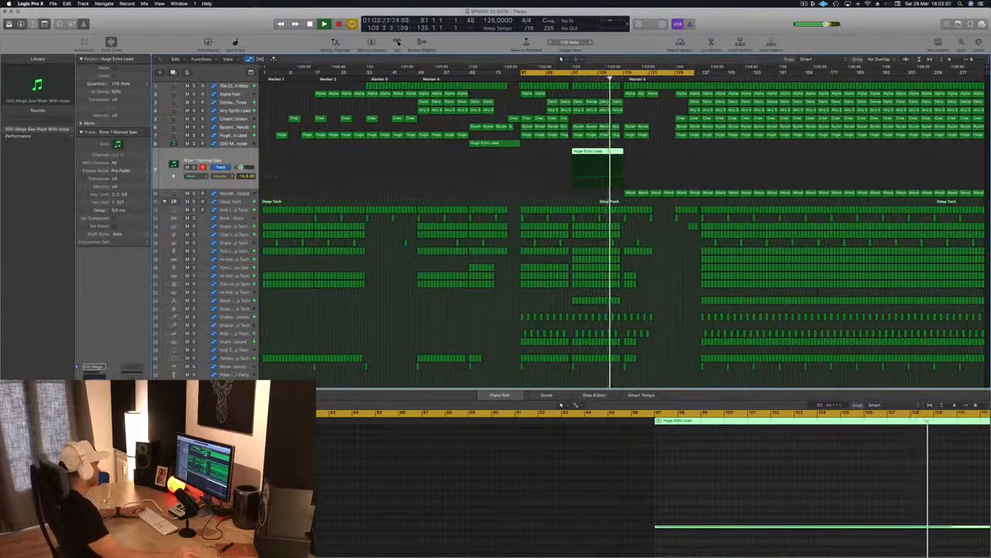
Side-chain the Rizer 1 Normal Saw track's Compressor to Bus 13 with a threshold of about -28 dB
key(v)
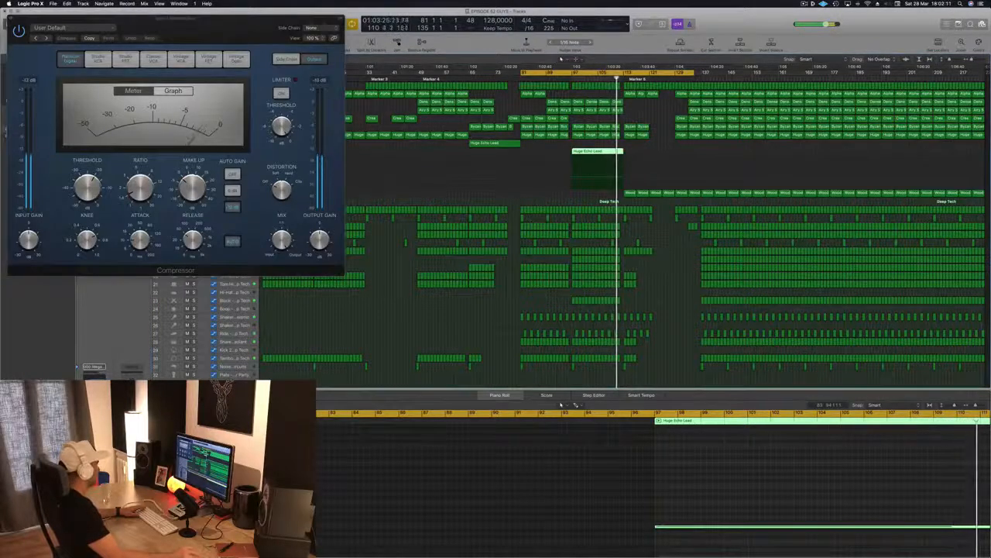
click(94, 420)
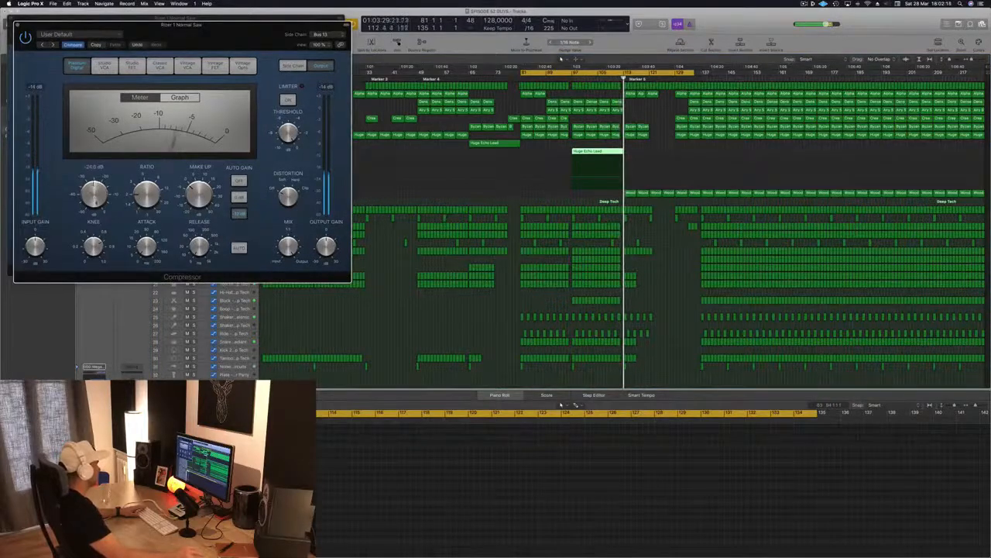
click(18, 26)
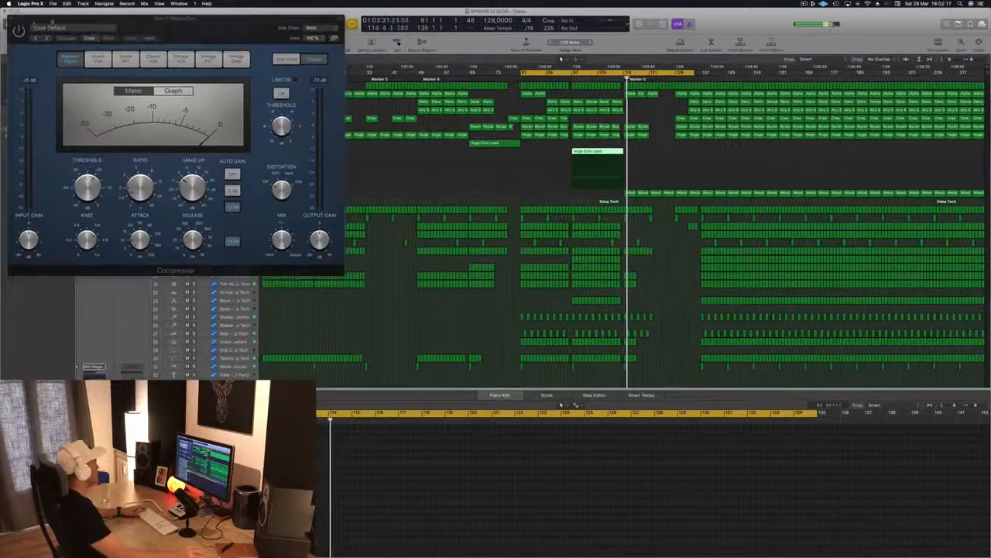
drag(19, 21, 57, 27)
click(52, 25)
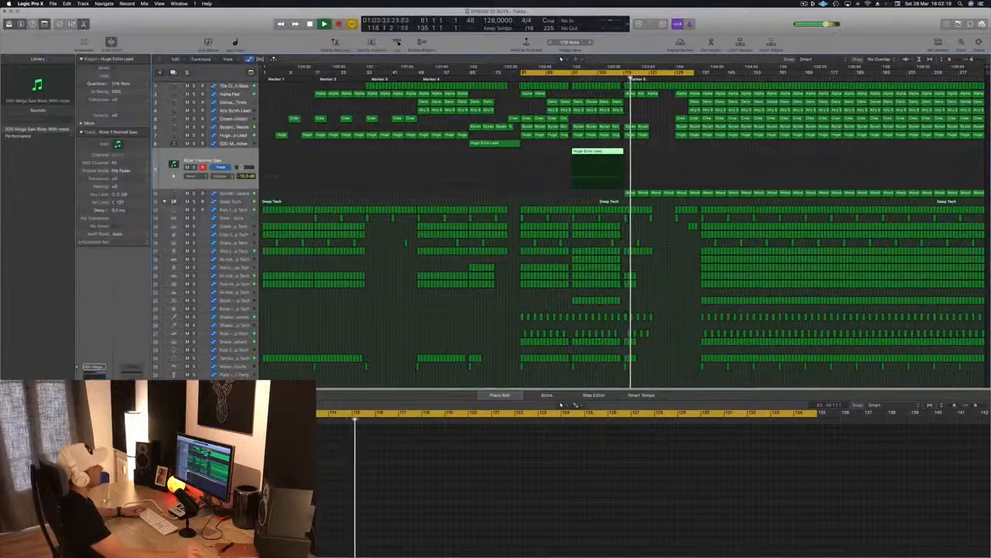
Move the cycle range so that it runs from bar 113 to bar 167
key(shift+comma)
key(alt+comma)
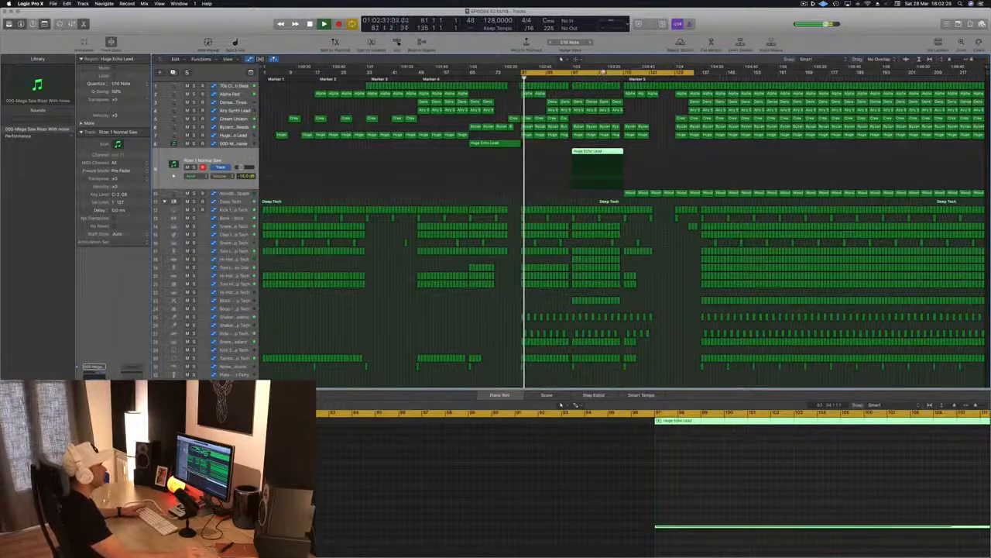
drag(603, 74, 703, 75)
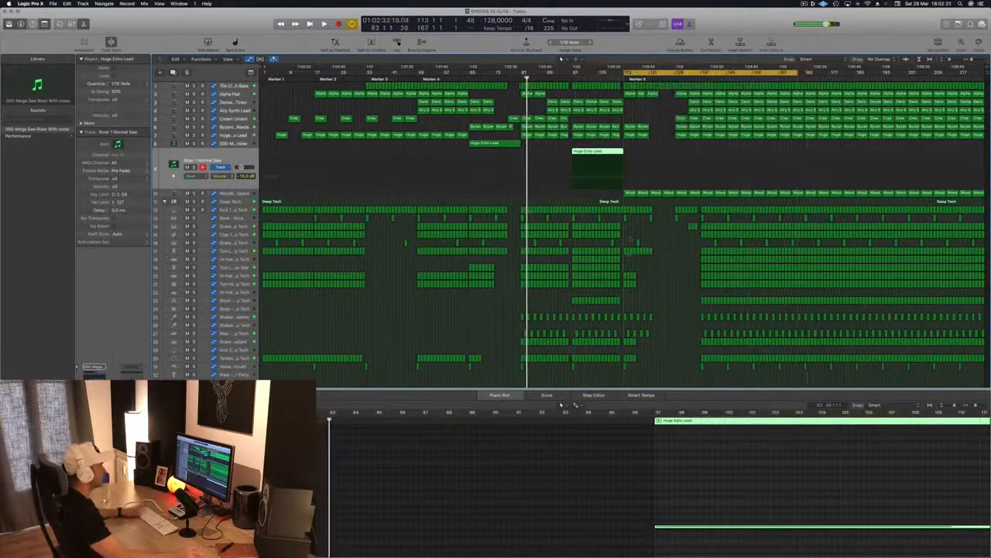
Delete the Woodblock Space regions between bars 113 and 129 and audition the section from bar 113
key(Down)
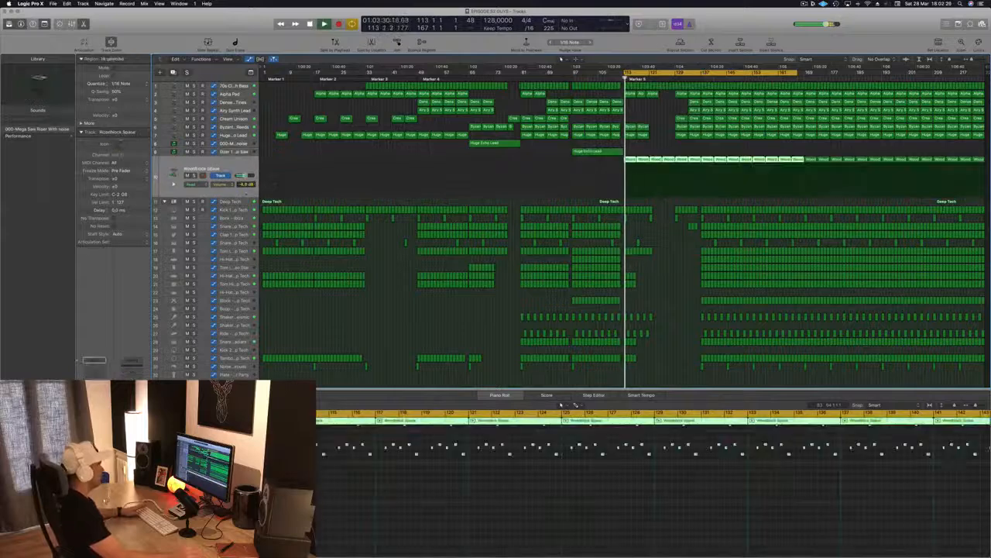
drag(635, 151, 665, 162)
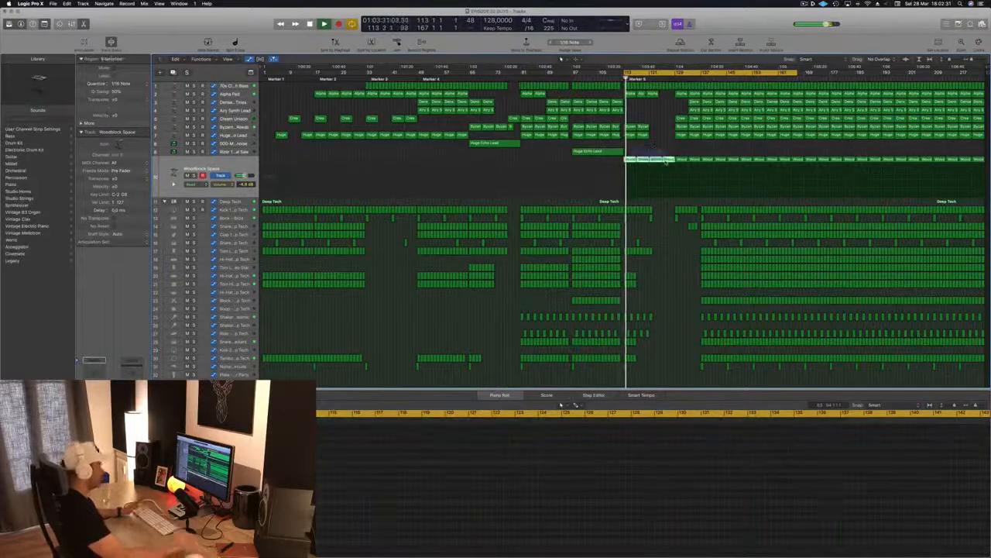
key(Delete)
key(space)
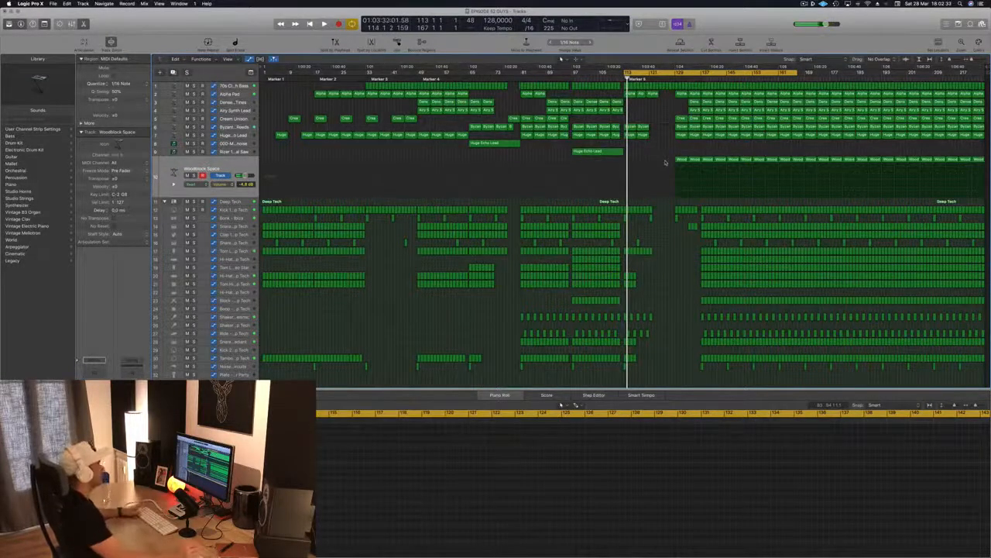
key(space)
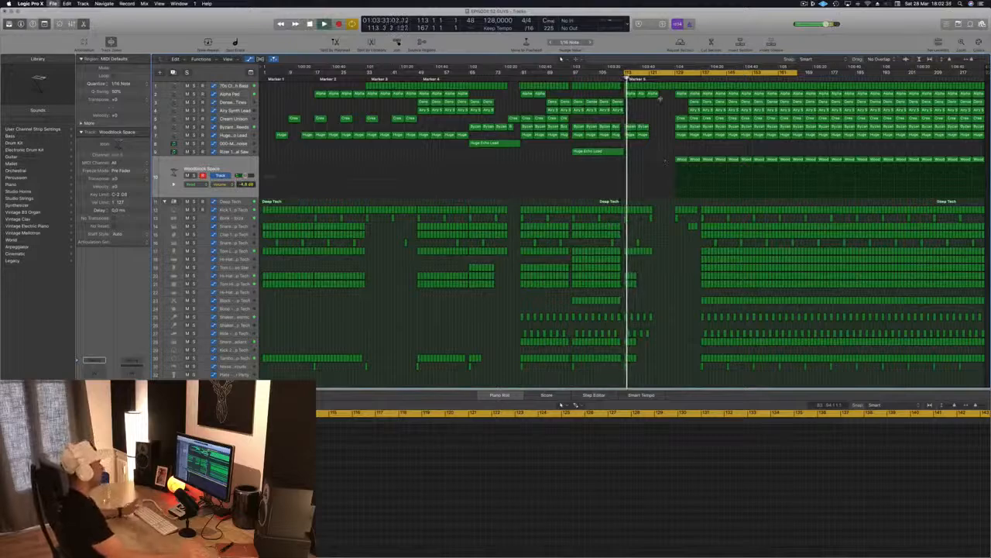
key(space)
key(space)
key(space)
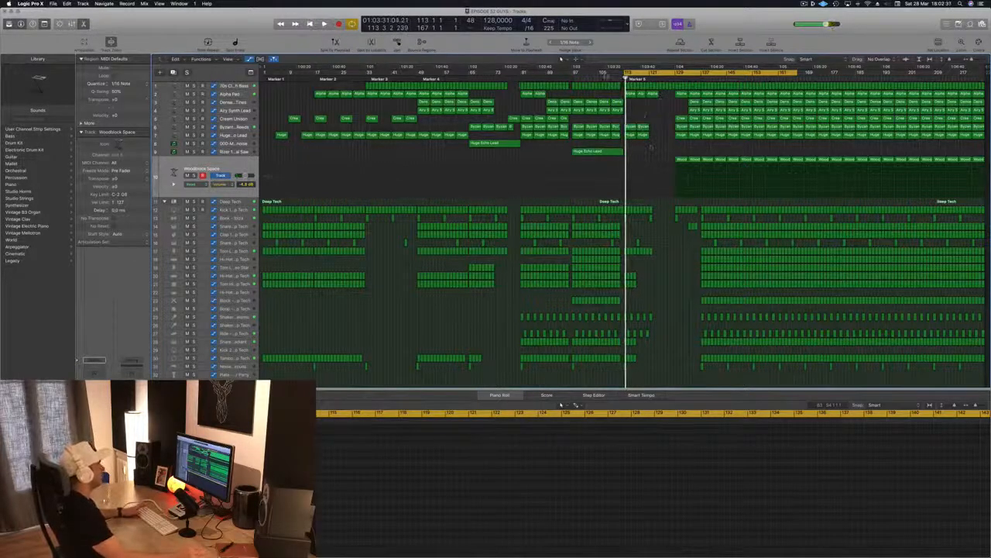
Play from a few bars before bar 113 and delete the three Alpha Pad regions following bar 113
click(602, 77)
key(space)
click(601, 77)
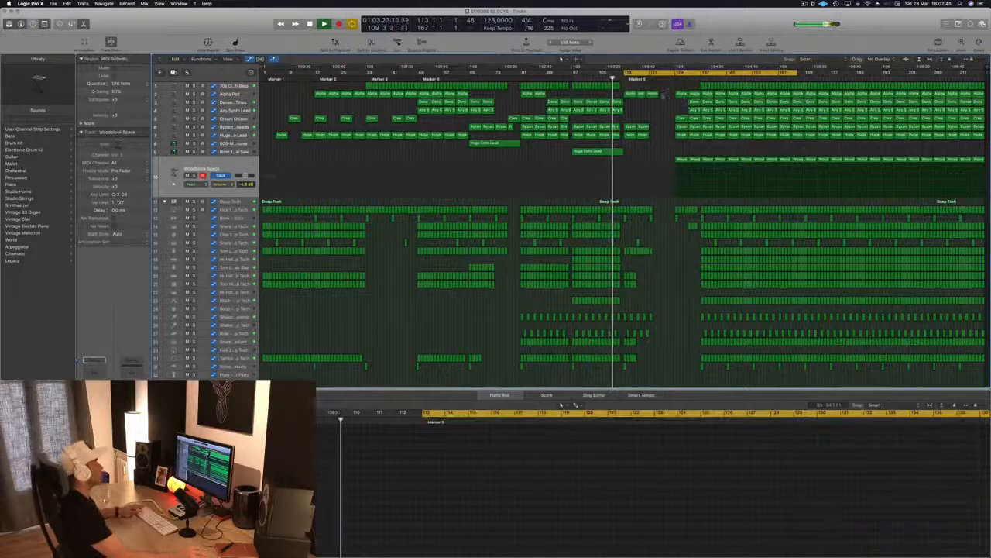
drag(665, 93, 635, 94)
key(Delete)
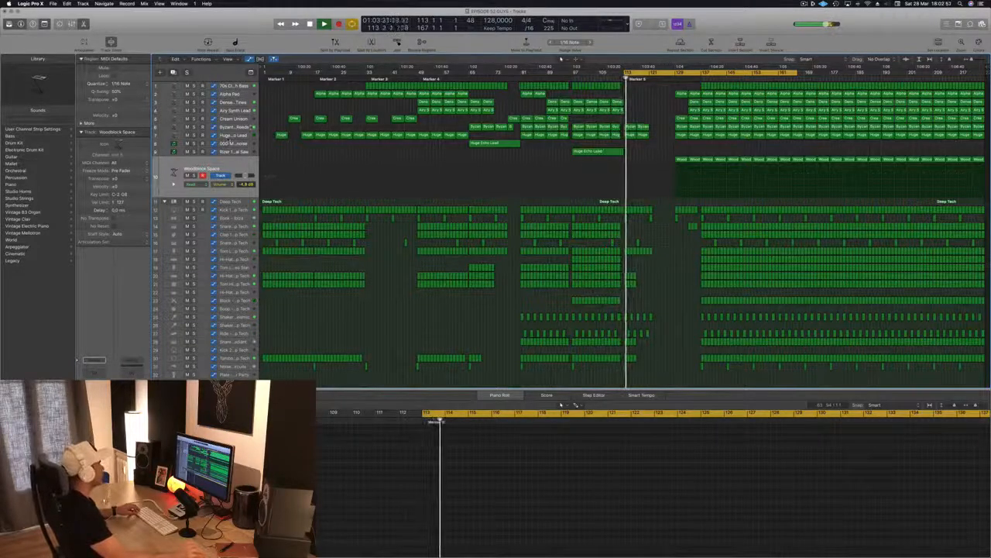
Select the Byzantium Reeds track and replay the arrangement from bar 113
click(250, 126)
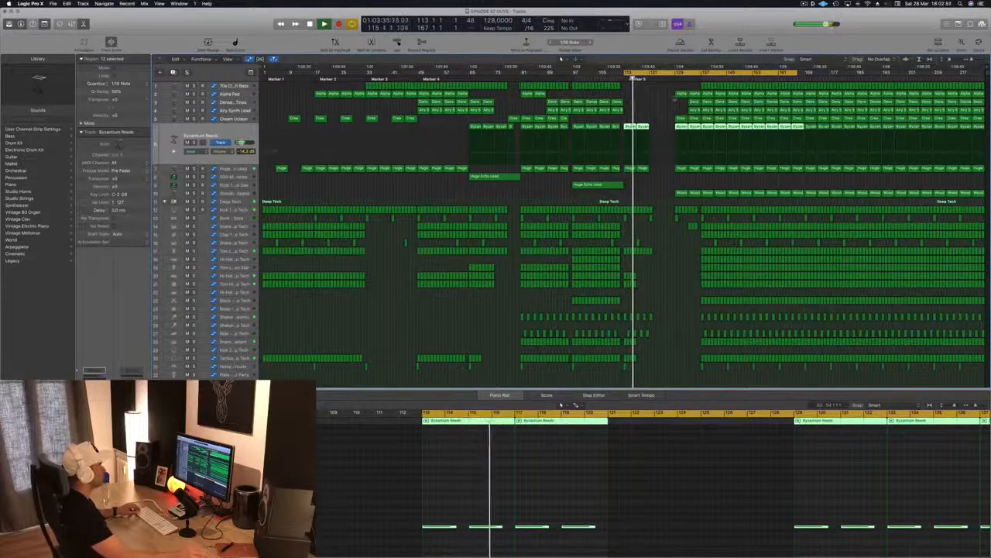
scroll(662, 113, up, 3)
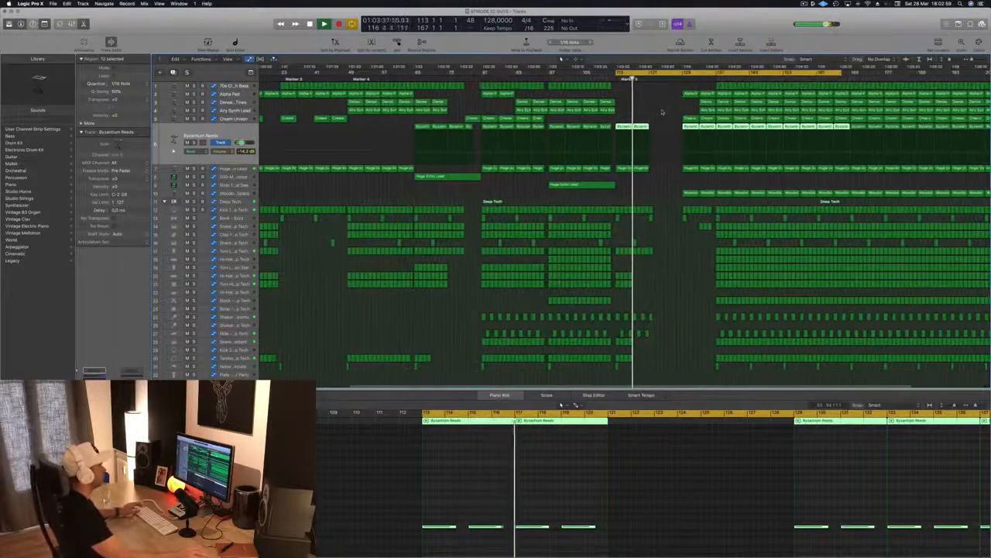
key(space)
key(space)
key(space)
key(space)
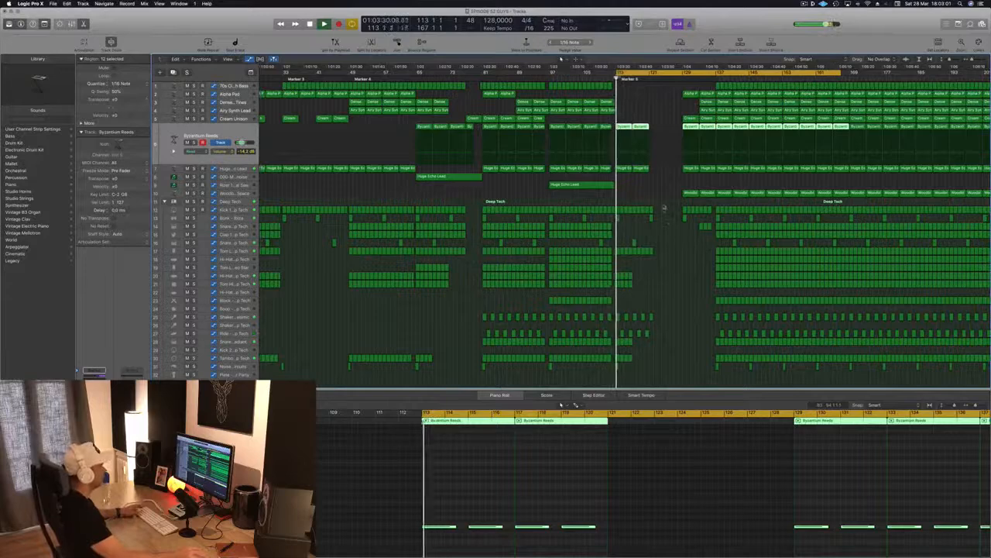
Delete the kick and other Deep Tech drum regions between bars 113 and 121, keeping the noise hit at bar 113
drag(664, 207, 649, 219)
key(Delete)
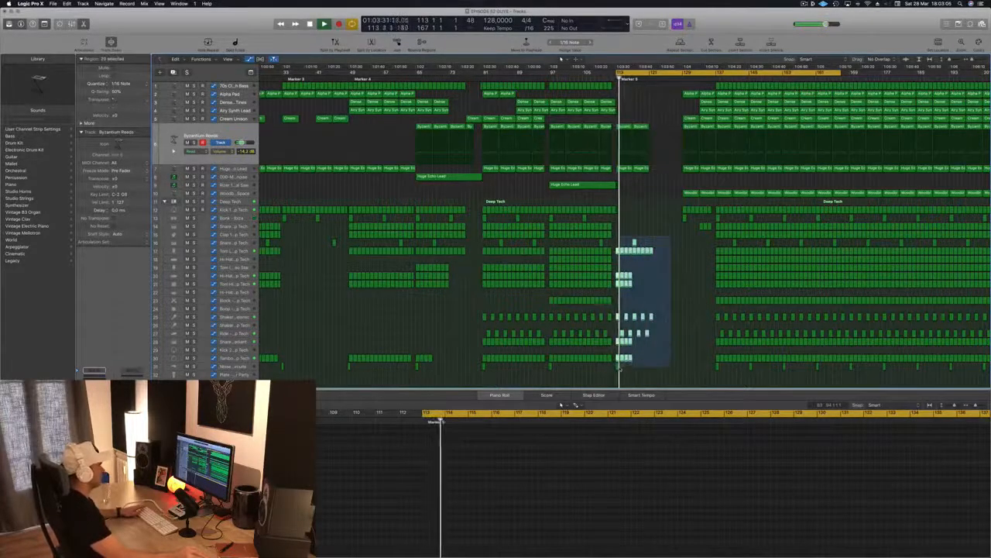
drag(618, 368, 618, 368)
key(Delete)
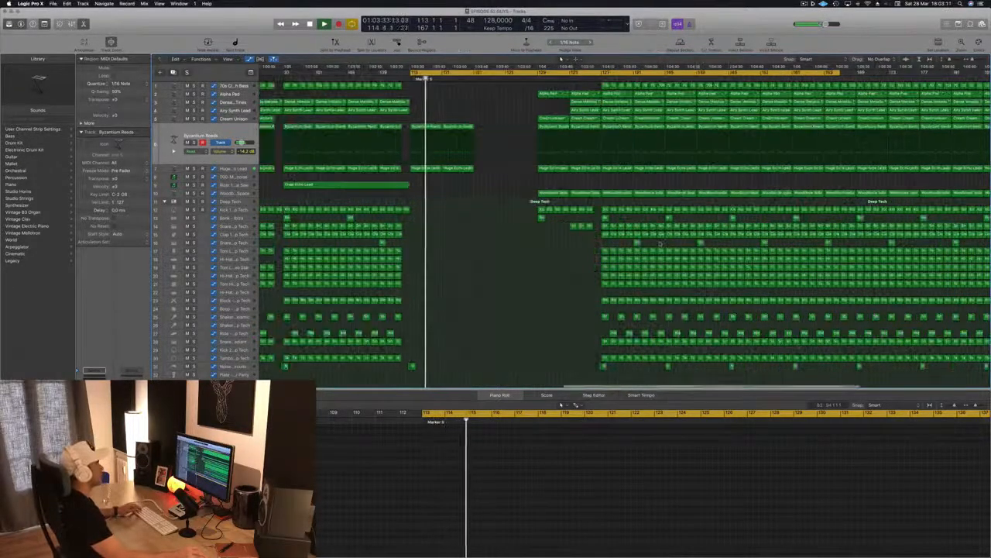
Copy the Byzantium Reeds and Huge Echo Lead regions of bars 113 to 121 to bar 121 and replay from bar 113
key(super+Left)
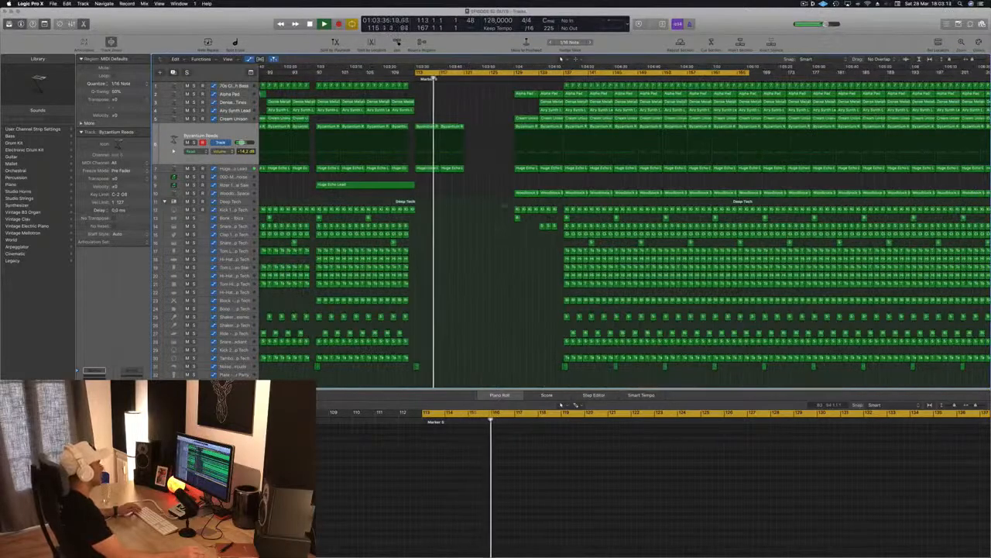
key(super+Left)
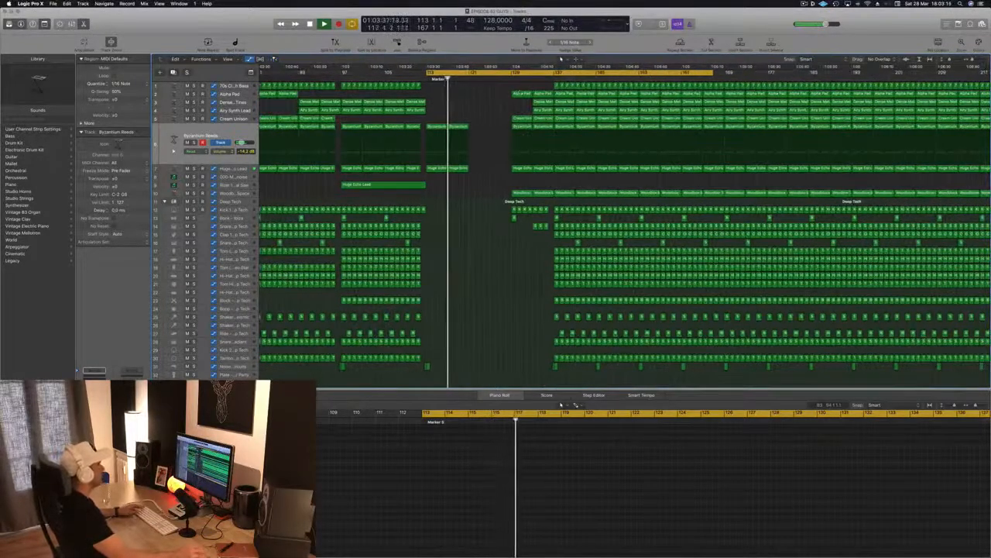
drag(437, 153, 436, 132)
key(space)
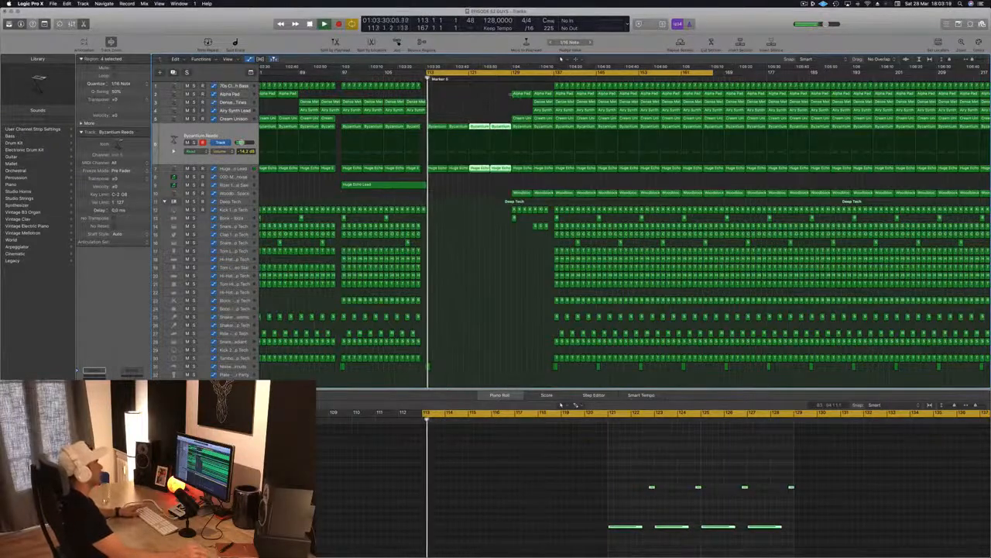
Move the Alpha Pad region from bar 129 to bar 121
drag(523, 94, 480, 95)
click(804, 4)
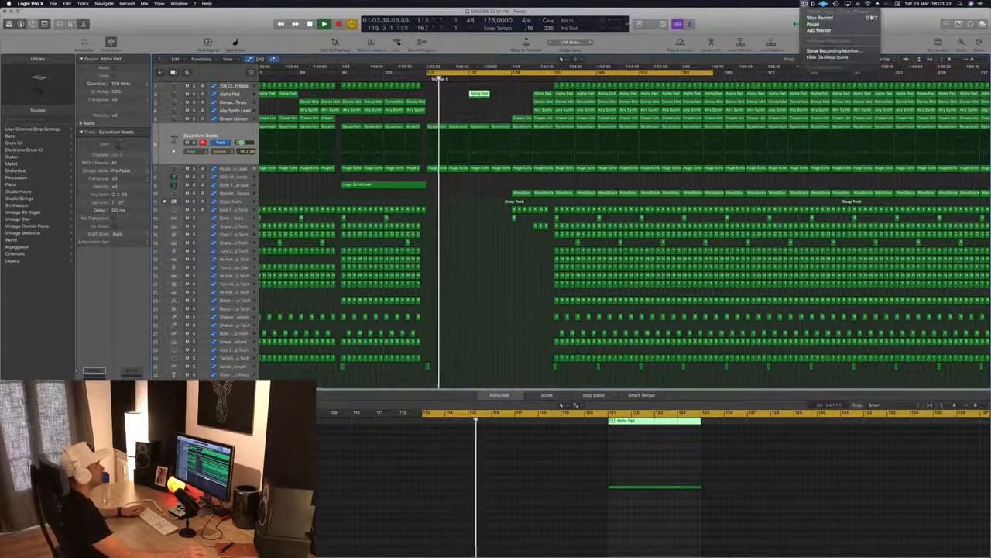
click(751, 29)
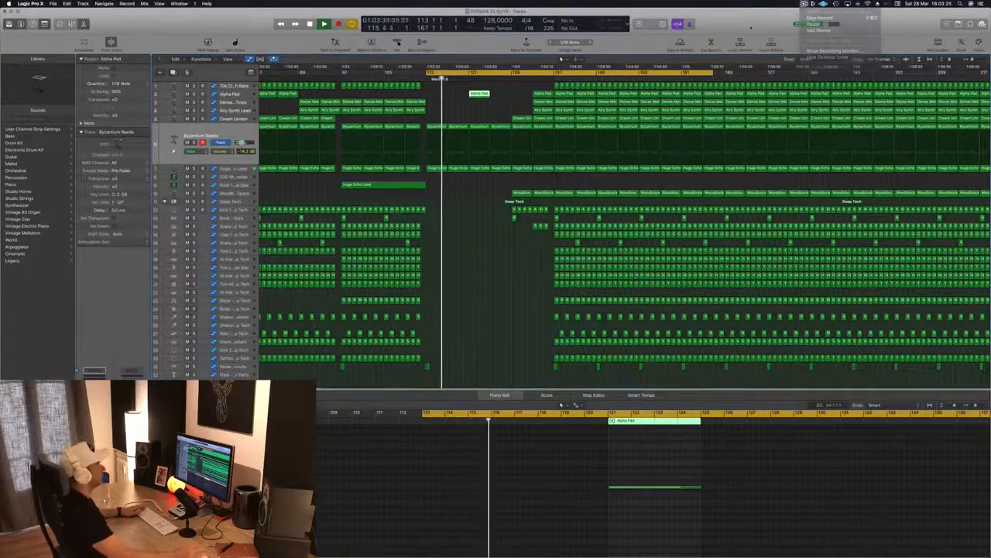
click(492, 336)
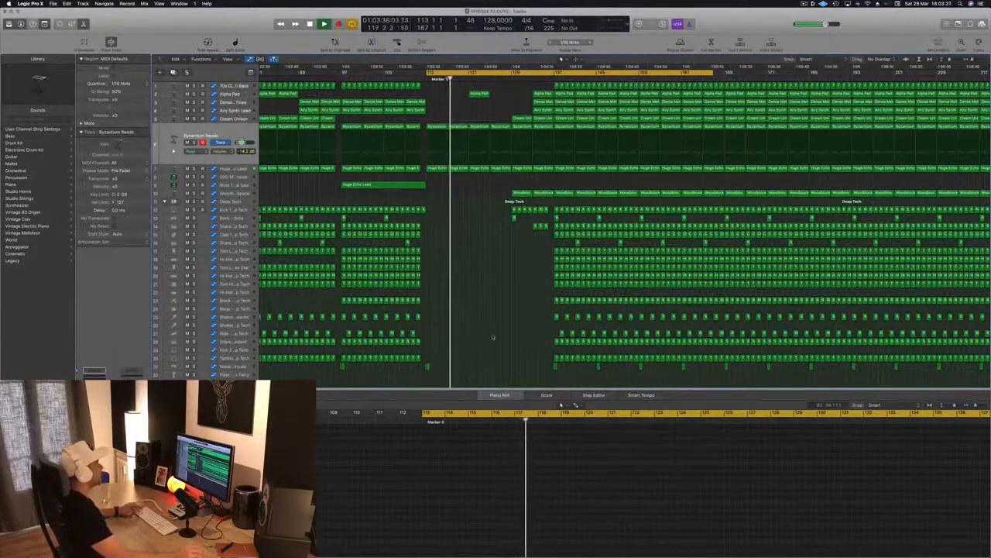
scroll(492, 335, right, 5)
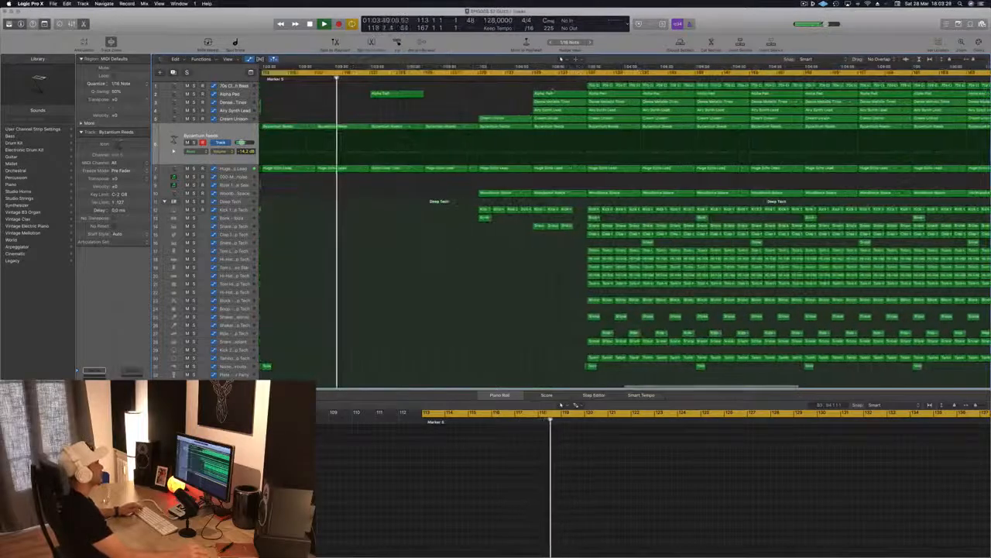
scroll(422, 92, left, 5)
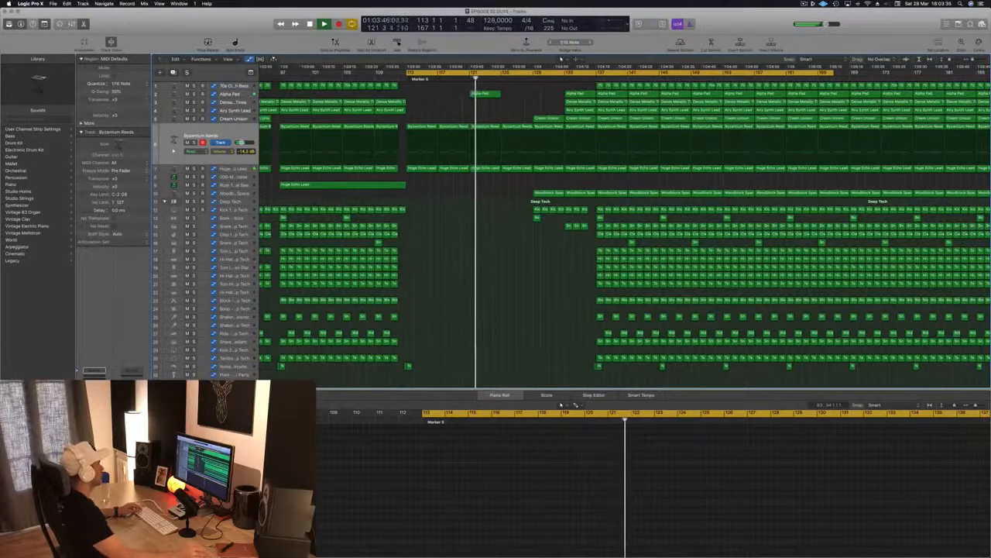
Raise the end of the Alpha Pad's cutoff automation ramp and delete the Alpha Pad region at bar 121
click(479, 93)
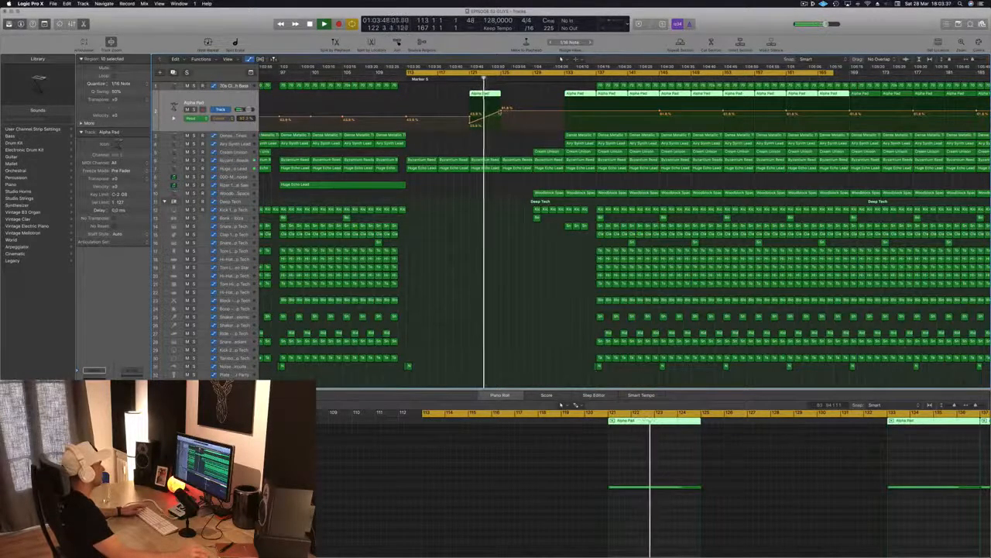
drag(500, 111, 505, 102)
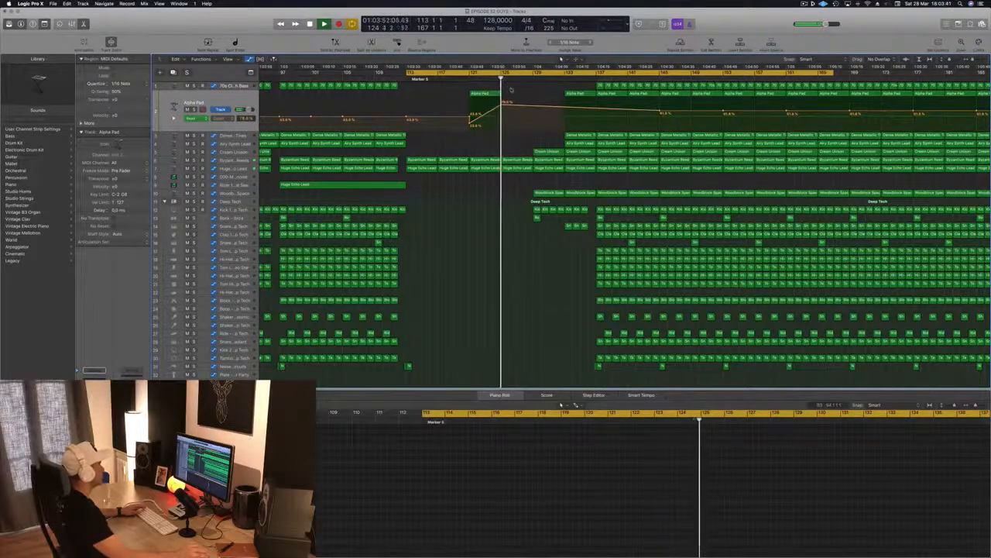
click(475, 94)
key(Delete)
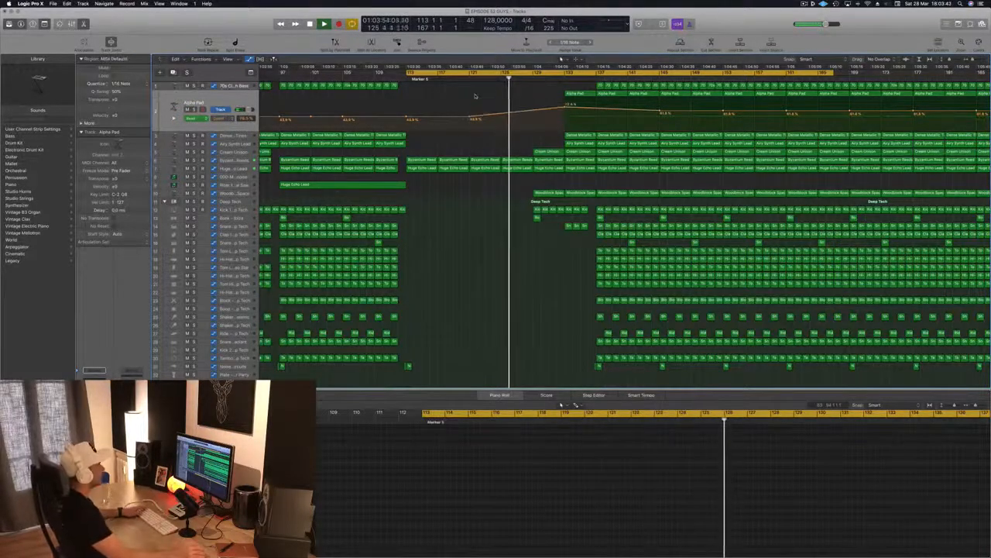
Copy the Cream Unison region from bar 129 to bar 117
key(super+Left)
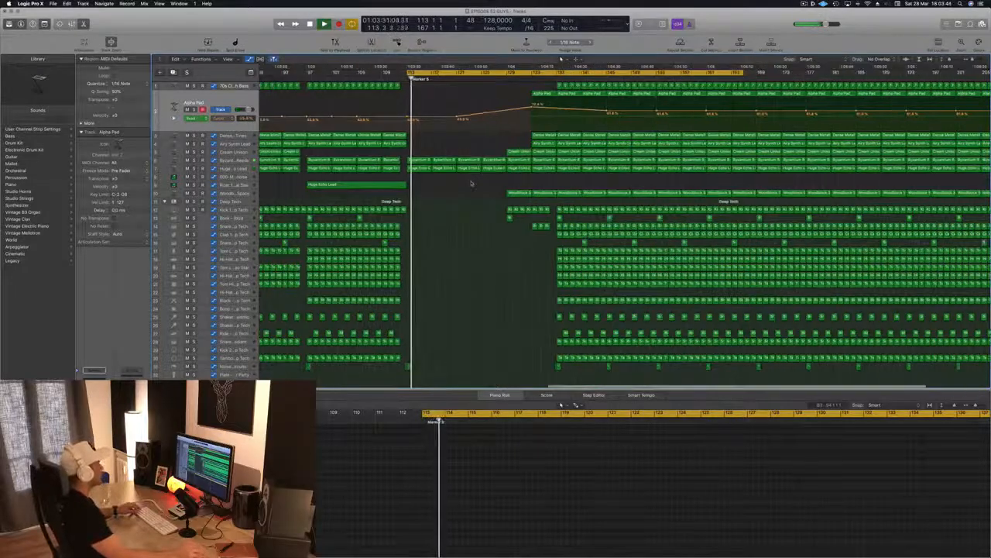
key(super+Left)
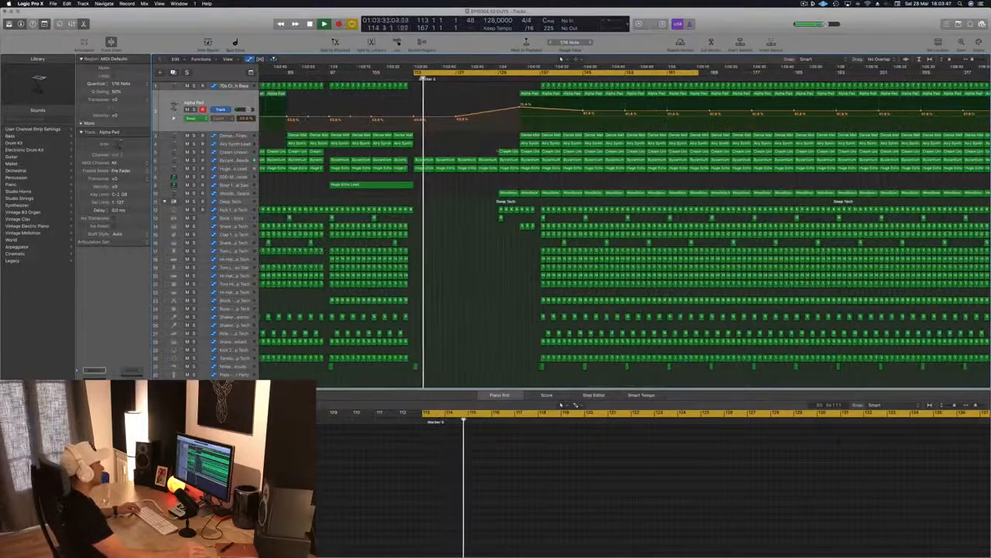
click(507, 152)
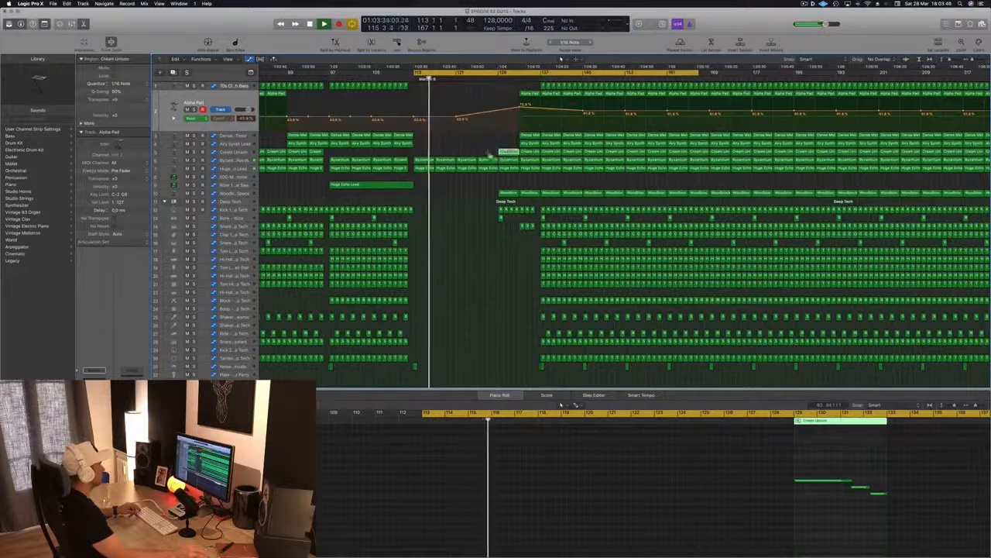
drag(508, 152, 443, 153)
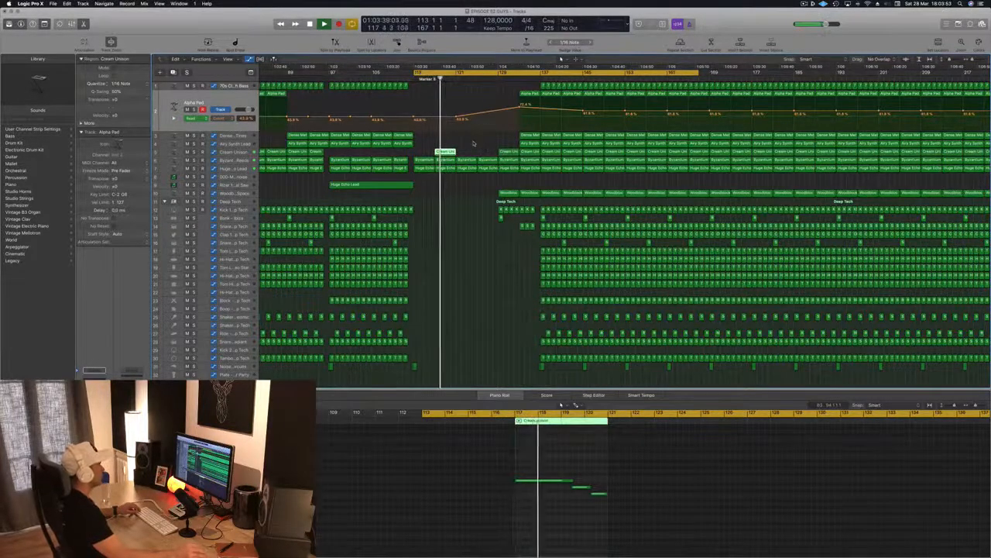
Copy the Woodblock Space region from bar 129 to bars 121 and 125, and select its track
click(507, 192)
mouse_move(507, 193)
mouse_down()
mouse_move(463, 198)
mouse_move(490, 200)
mouse_up()
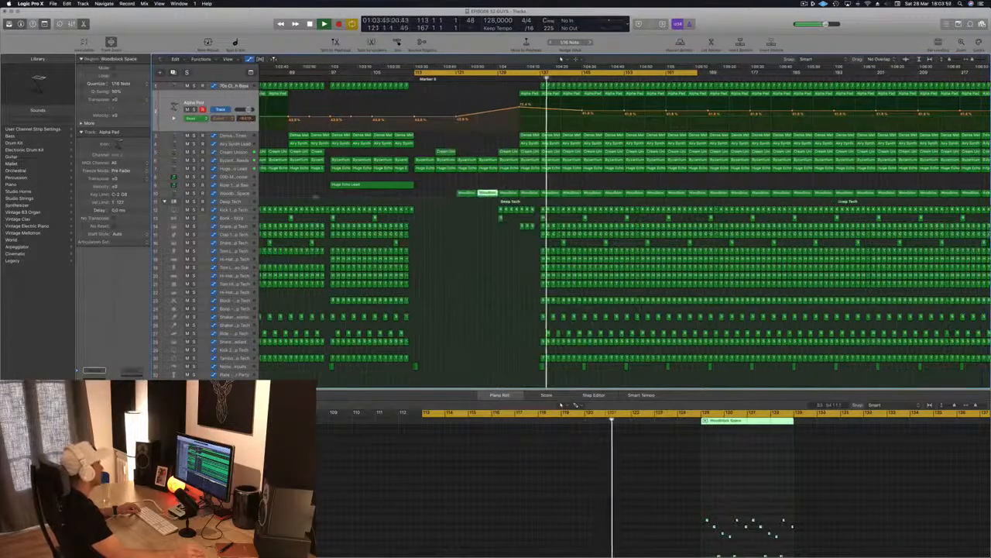
scroll(490, 201, left, 5)
click(244, 194)
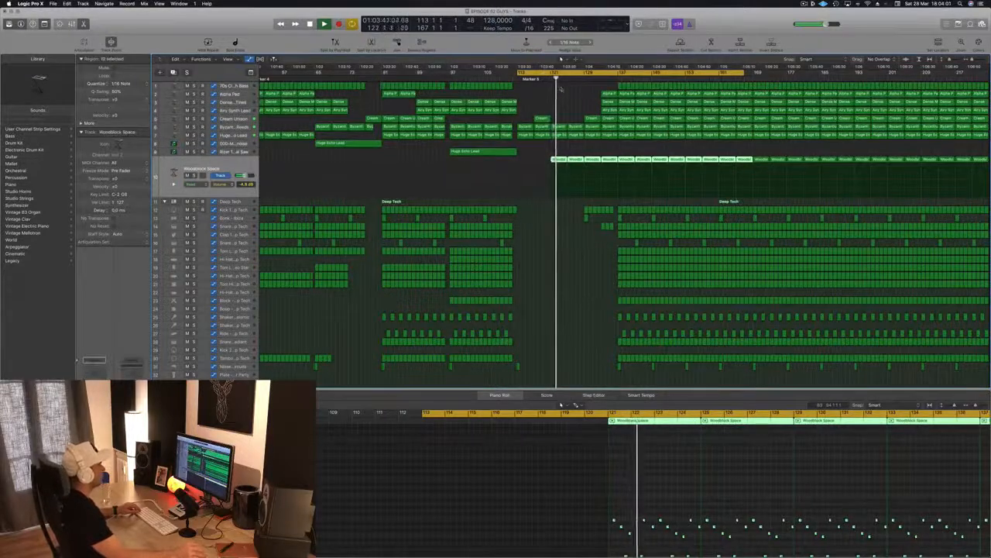
Copy the Clap 2 region on the last Deep Tech drum track from bar 77 to bar 121
click(549, 79)
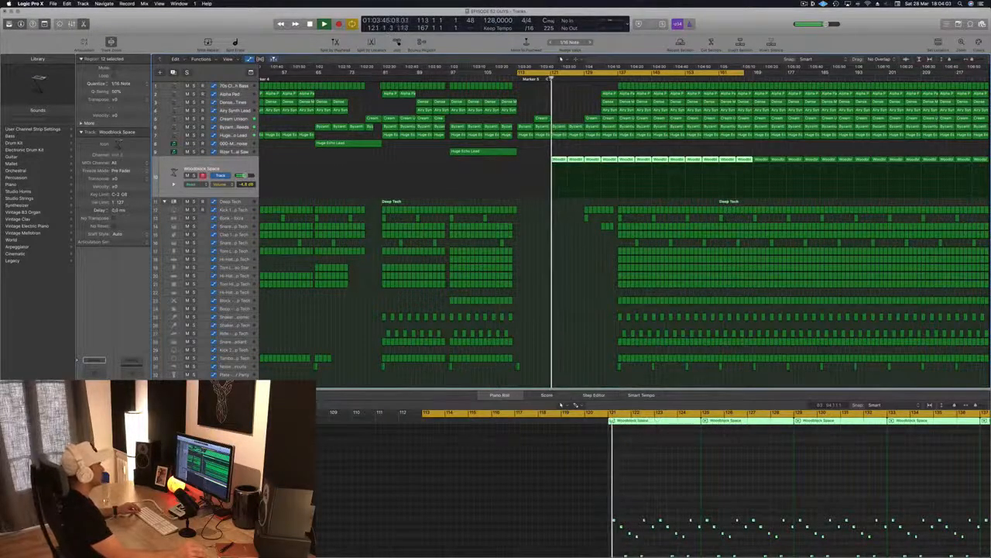
scroll(571, 232, down, 3)
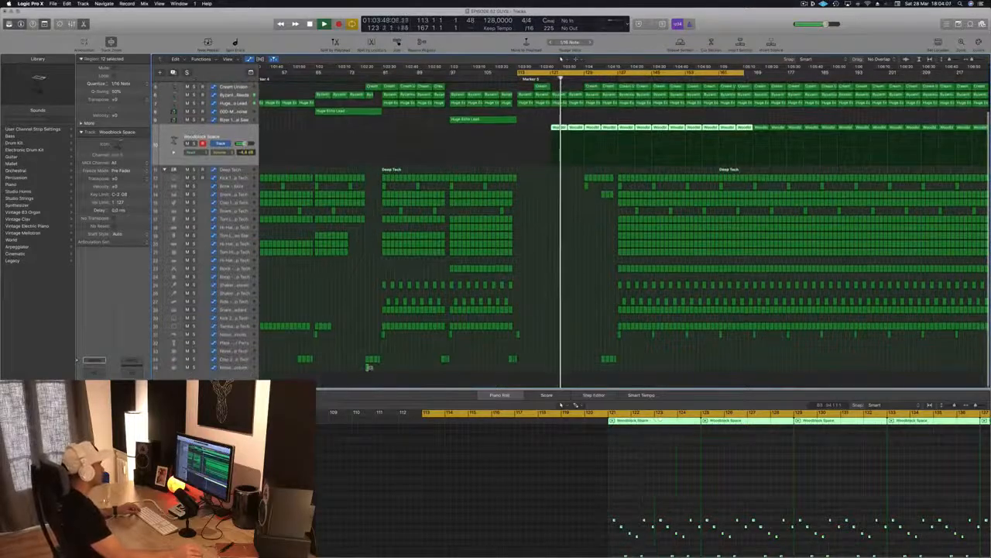
click(368, 366)
drag(367, 366, 553, 367)
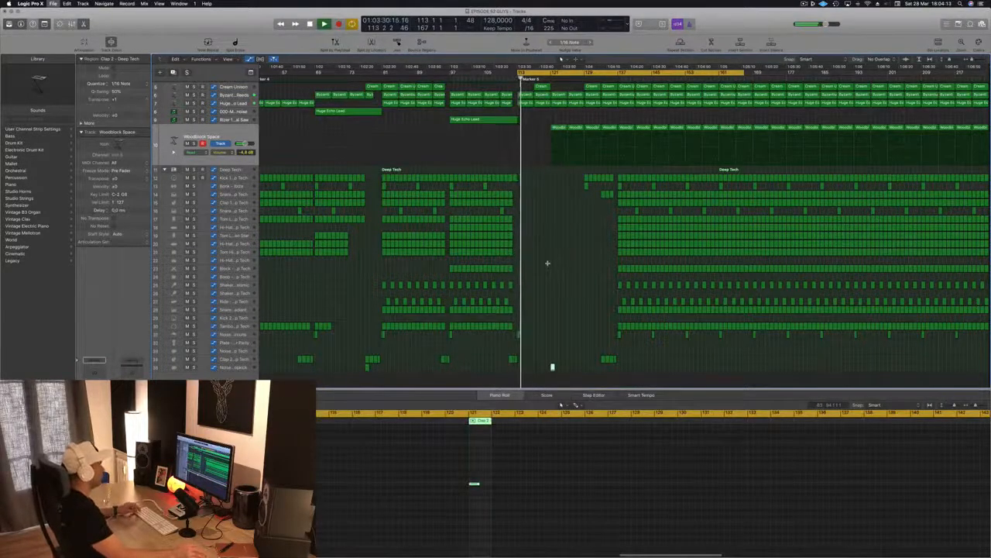
Copy the single Kick 1 region just before bar 113 to bar 121 on the same track
scroll(571, 231, left, 3)
scroll(648, 212, down, 4)
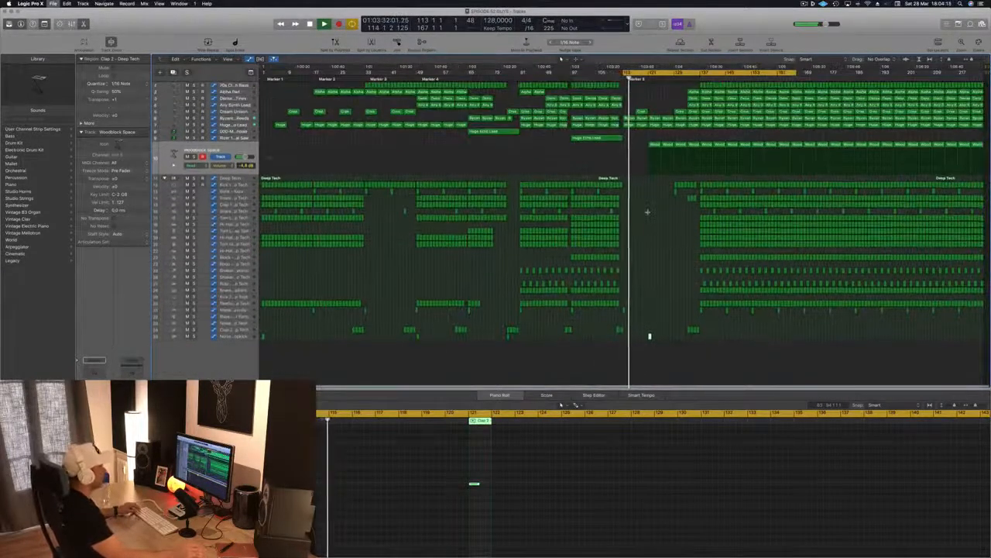
scroll(648, 212, up, 5)
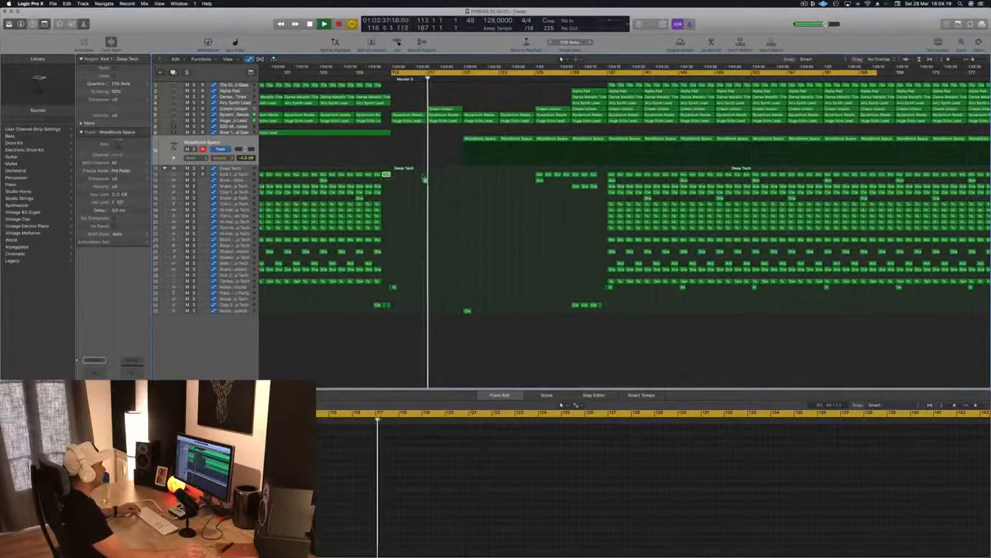
drag(386, 174, 466, 174)
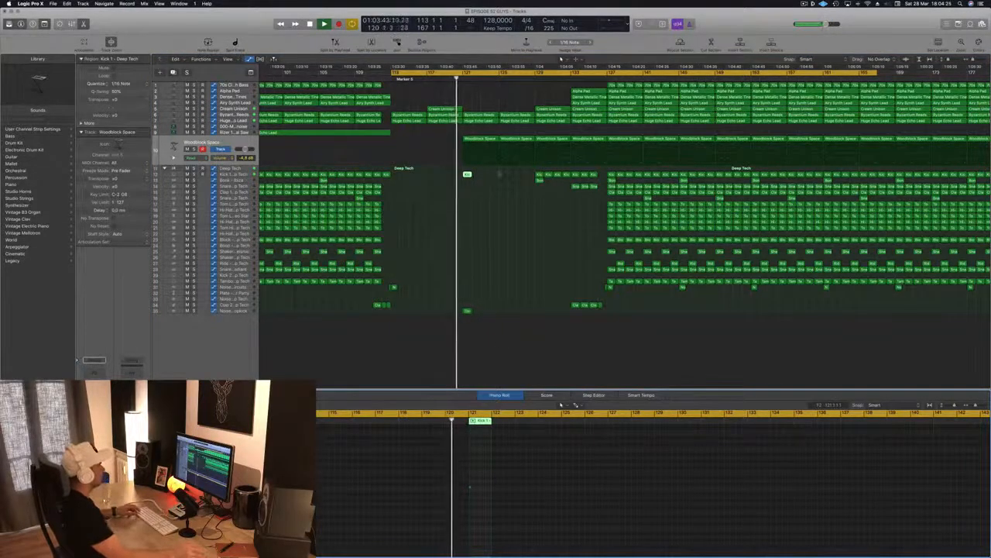
Copy the Kick 1 and Clap 2 regions from bar 121 to bar 123 on their own tracks
scroll(511, 201, up, 5)
scroll(504, 203, down, 2)
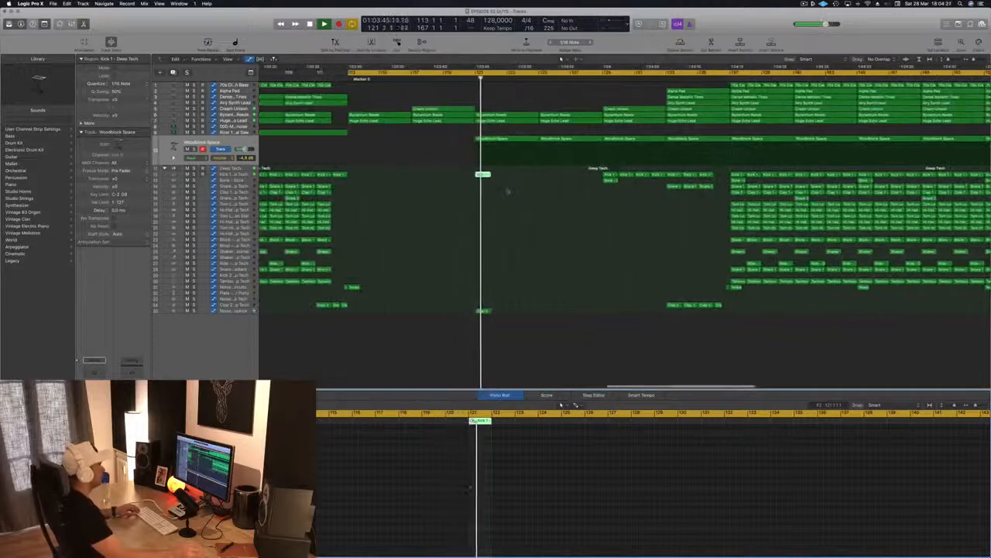
drag(482, 175, 514, 174)
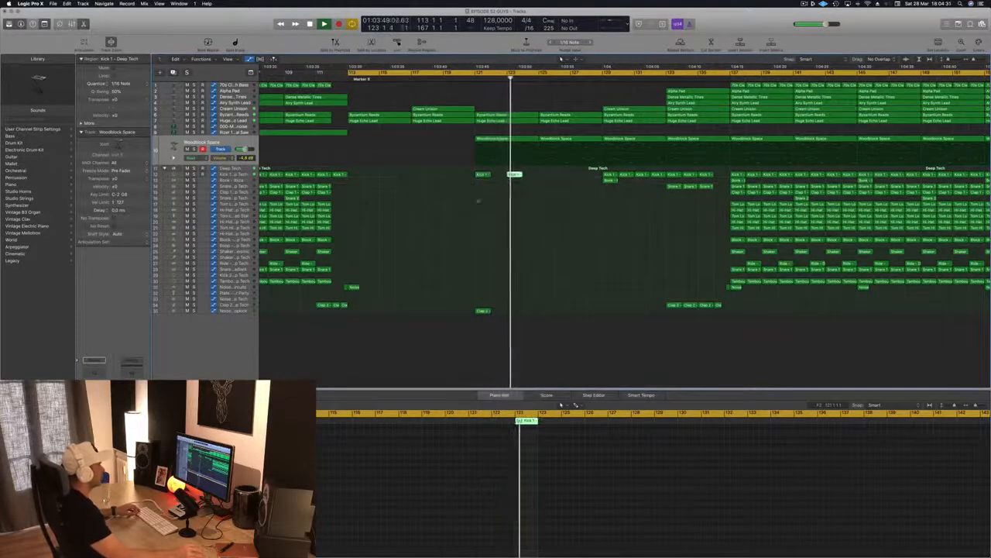
click(483, 311)
drag(483, 310, 514, 312)
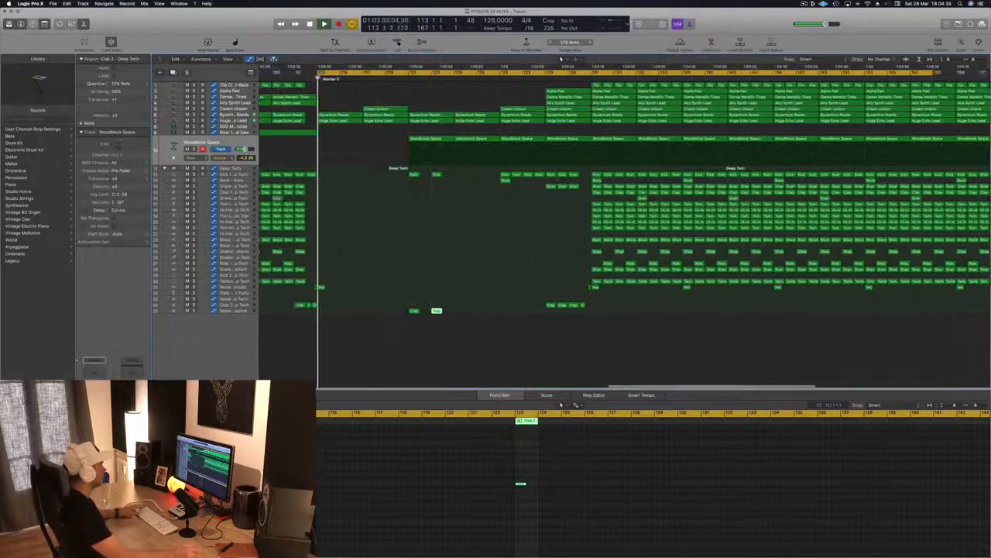
Copy the four kick and clap regions at bars 121 and 123 to bars 125 and 127, and save the project
drag(393, 169, 475, 315)
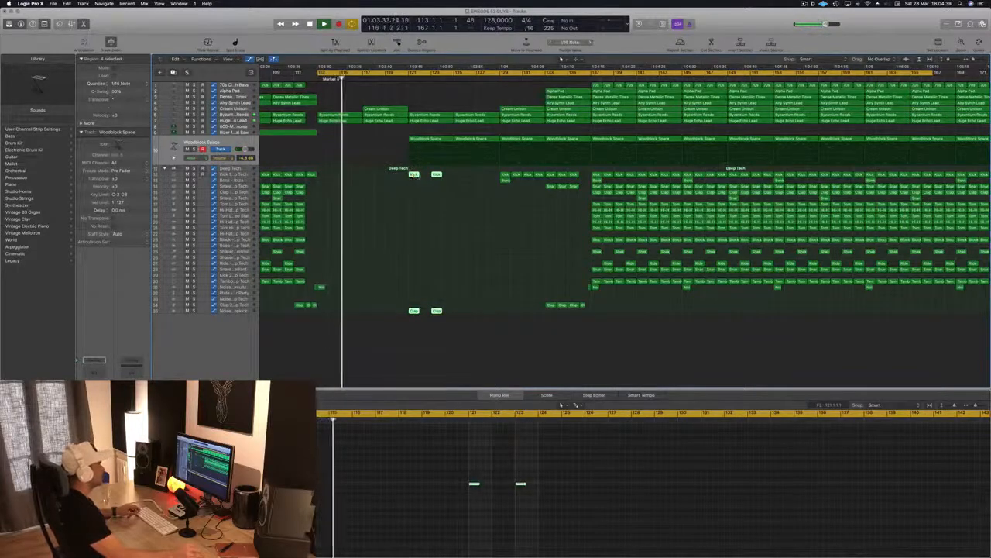
drag(415, 177, 465, 182)
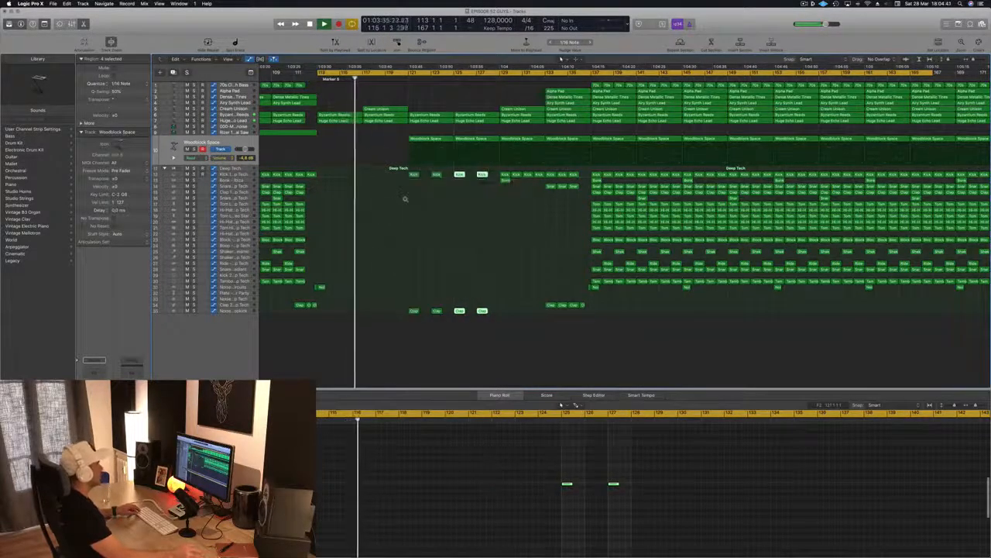
key(super+Left)
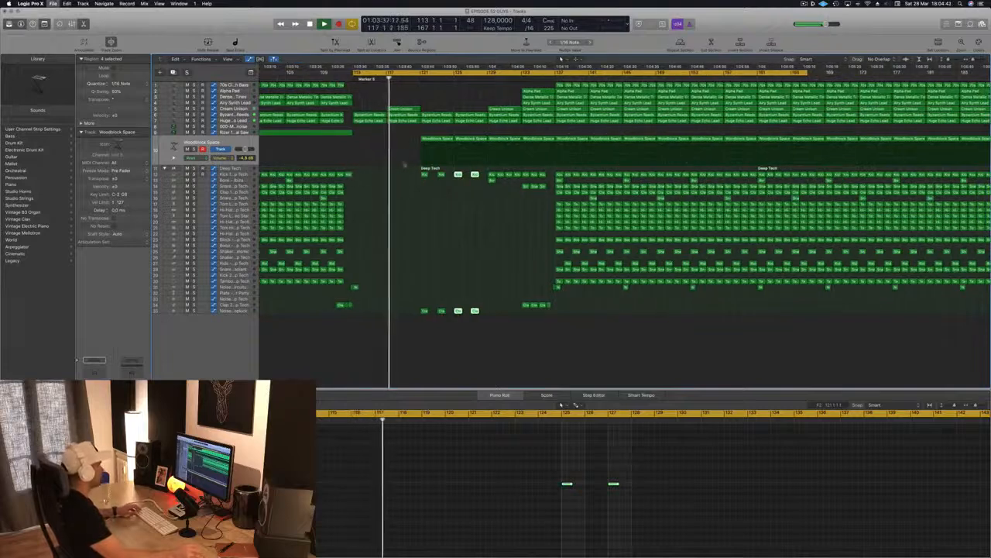
key(super+s)
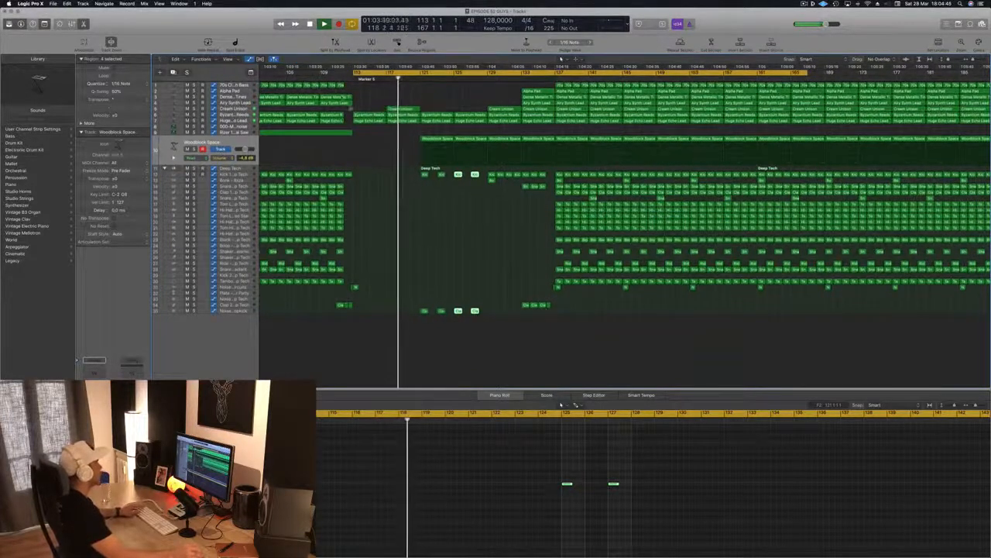
Try a copy of the Airy Synth Lead region from bar 109 at bar 117 and play it from bar 113
drag(337, 102, 408, 103)
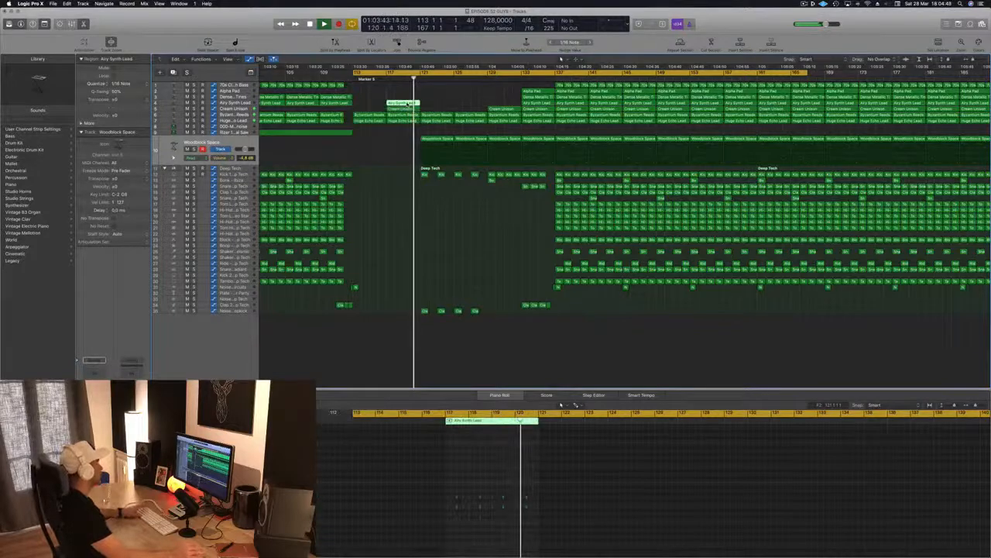
key(Return)
click(438, 95)
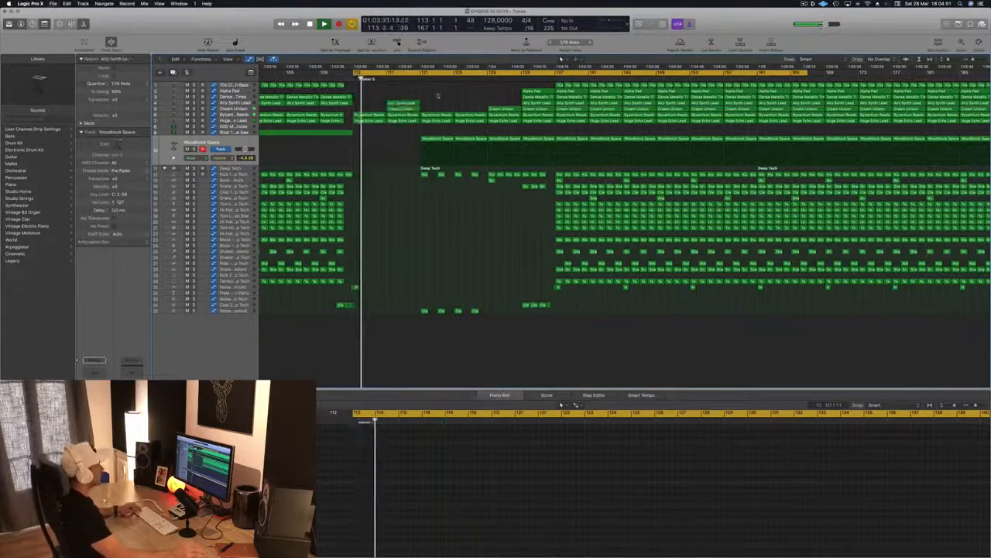
scroll(438, 95, down, 3)
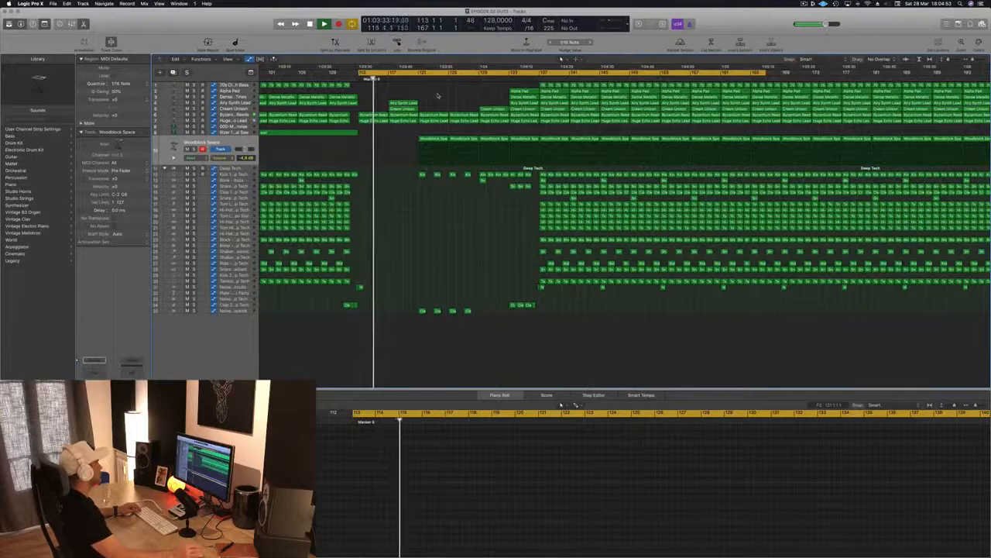
scroll(437, 95, down, 2)
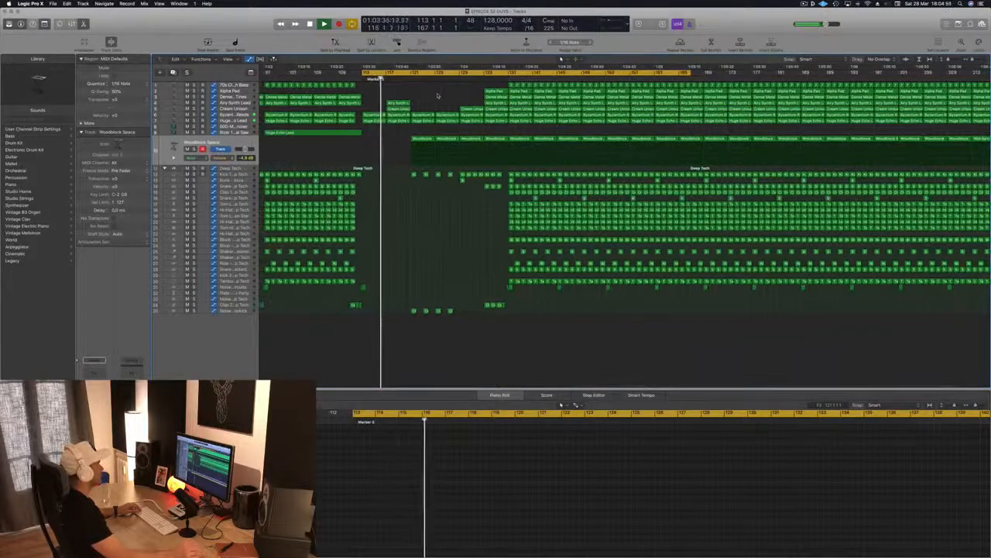
scroll(437, 95, down, 1)
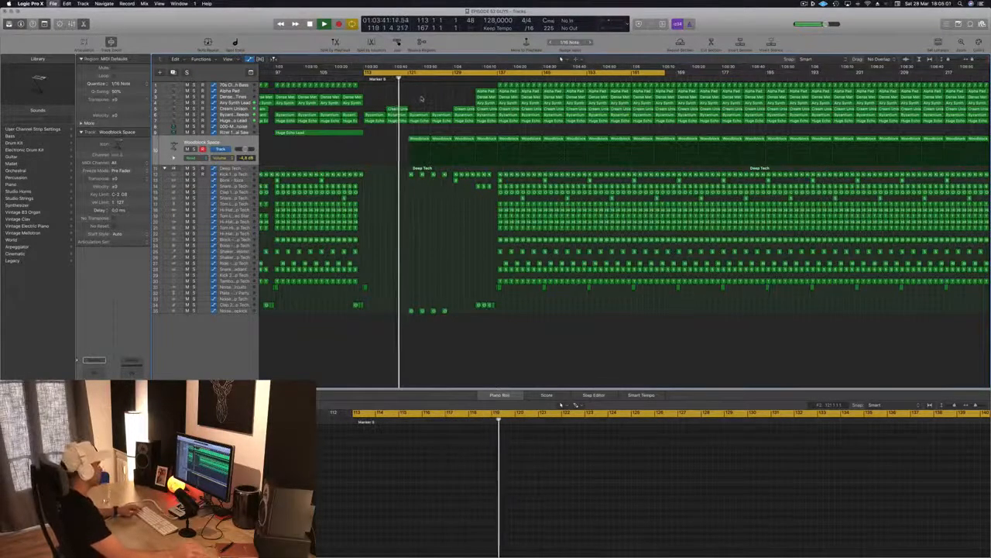
Select the Woodblock Space track and set its volume to -4.2 dB while the breakdown plays
scroll(421, 99, up, 3)
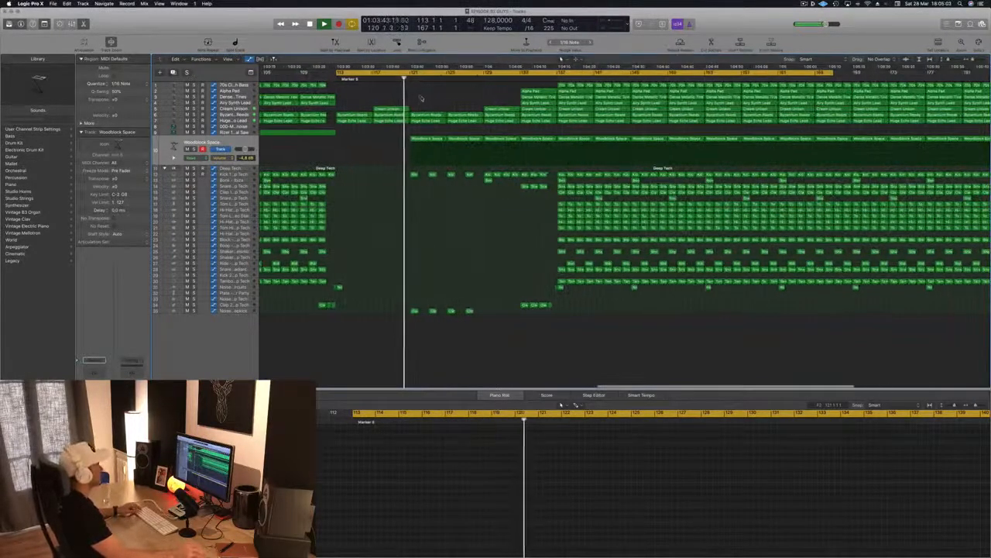
scroll(492, 218, down, 4)
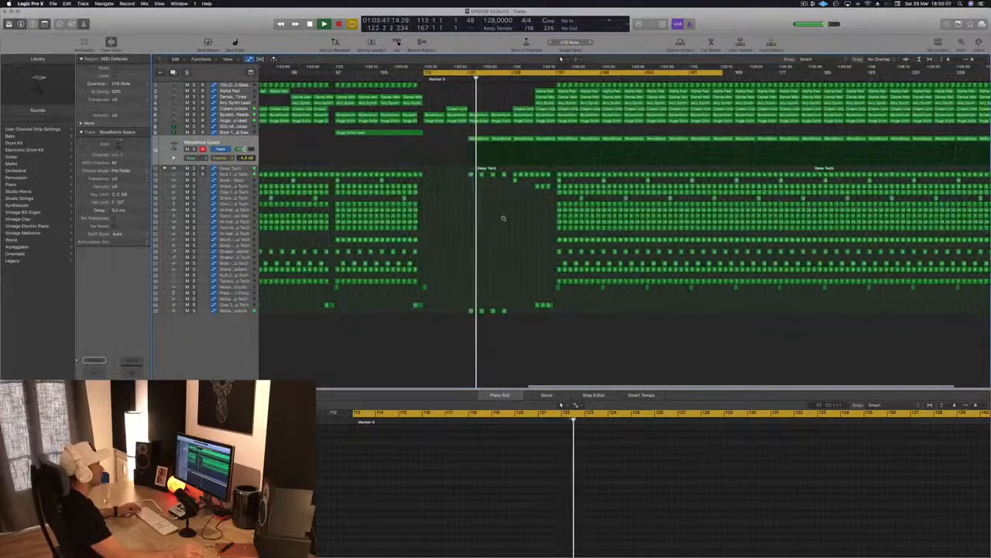
scroll(501, 219, up, 2)
scroll(503, 220, down, 3)
click(203, 142)
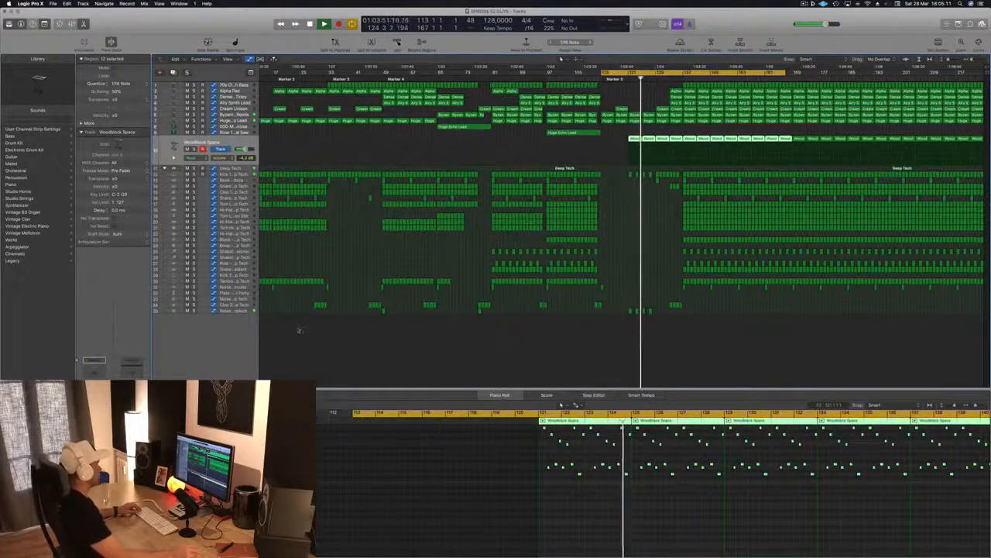
Delete the Alpha Pad, Dense Metallic Tines and Airy Synth Lead regions at bar 133
scroll(467, 265, down, 2)
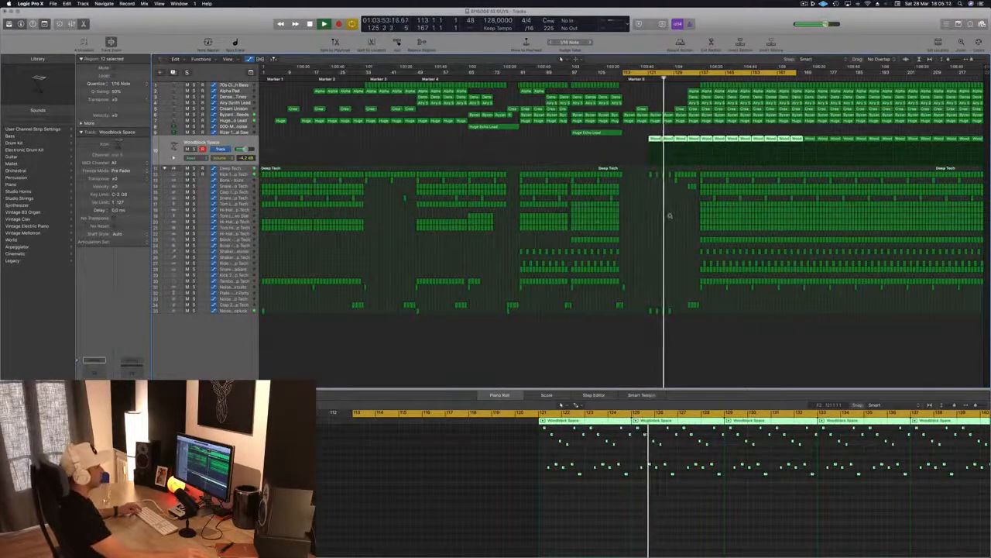
scroll(670, 216, up, 3)
scroll(690, 220, up, 2)
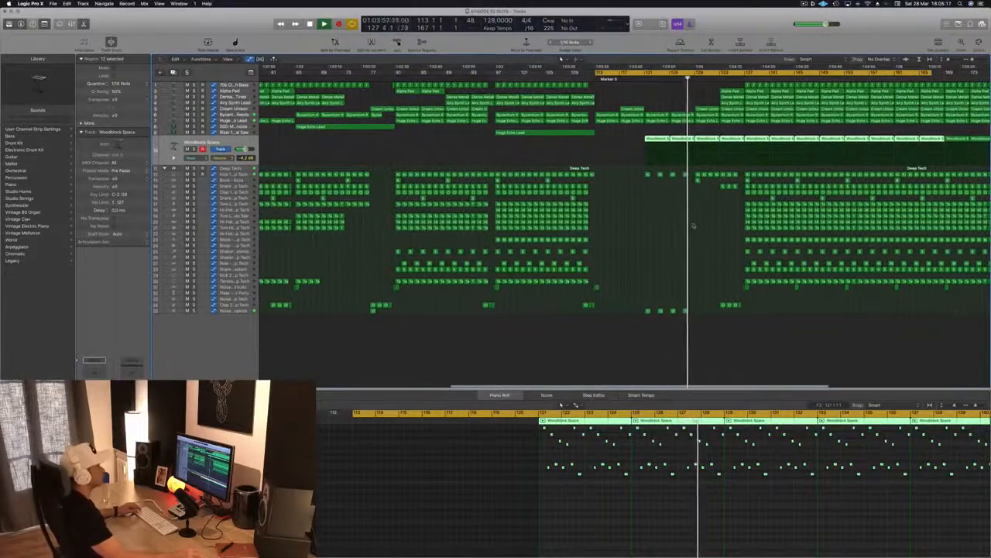
scroll(694, 226, down, 4)
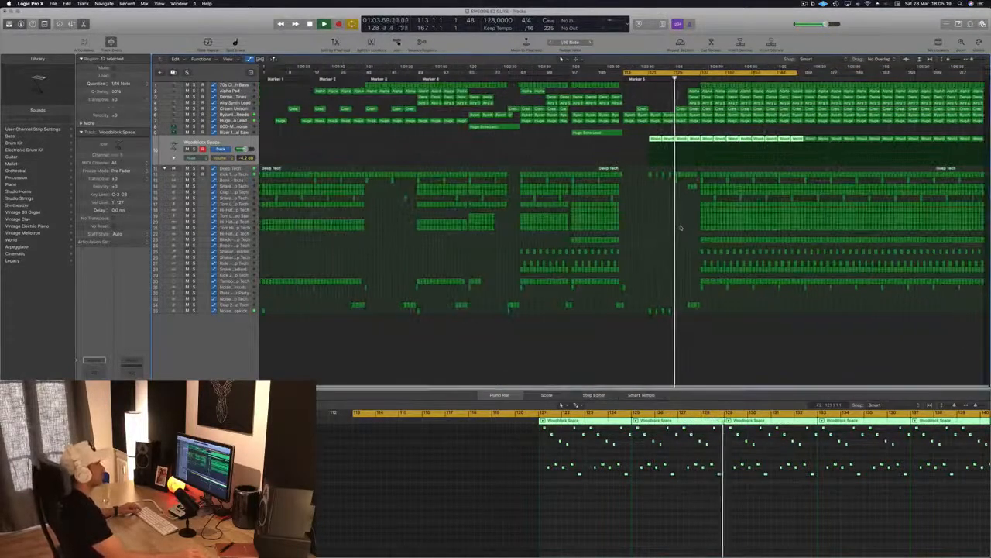
scroll(684, 225, up, 2)
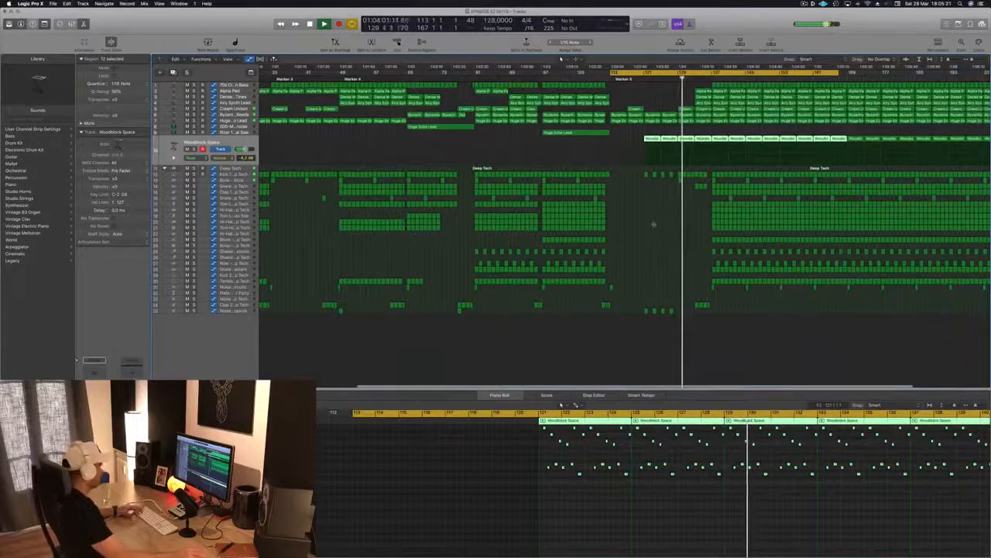
scroll(672, 102, up, 2)
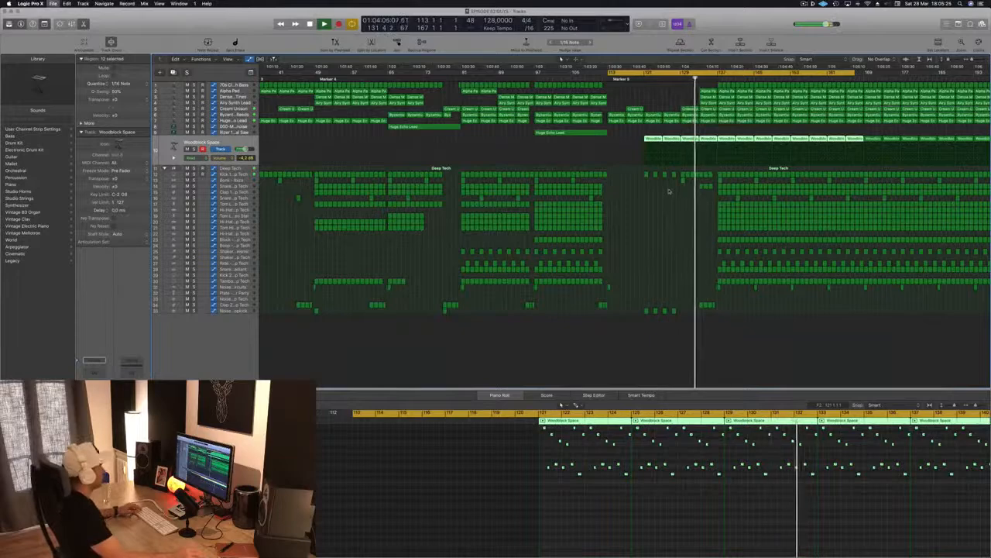
scroll(668, 189, down, 1)
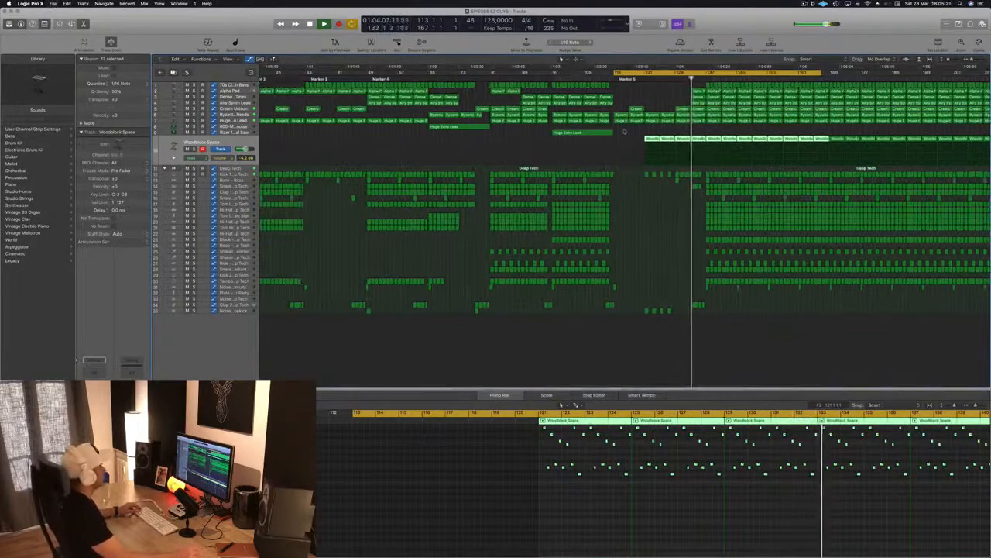
scroll(640, 224, up, 5)
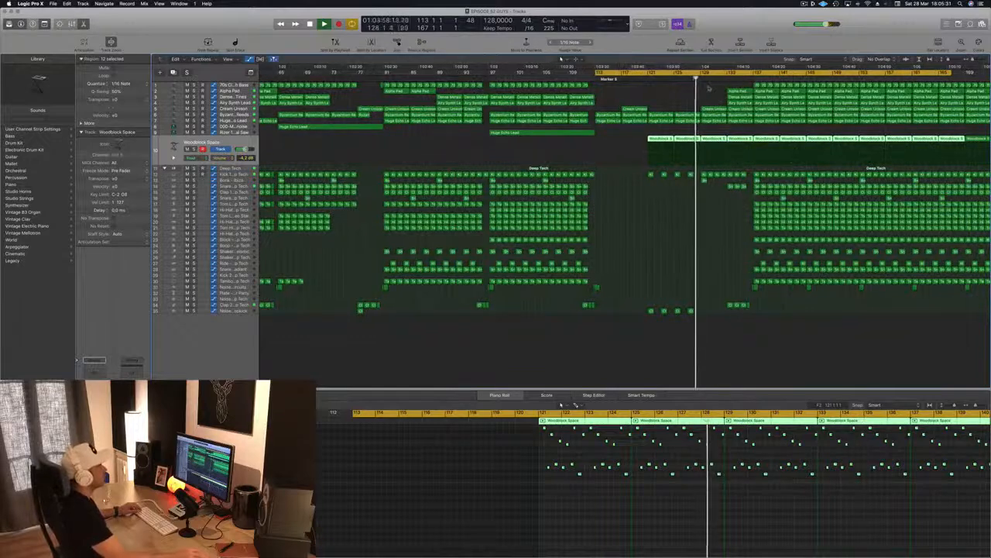
click(717, 88)
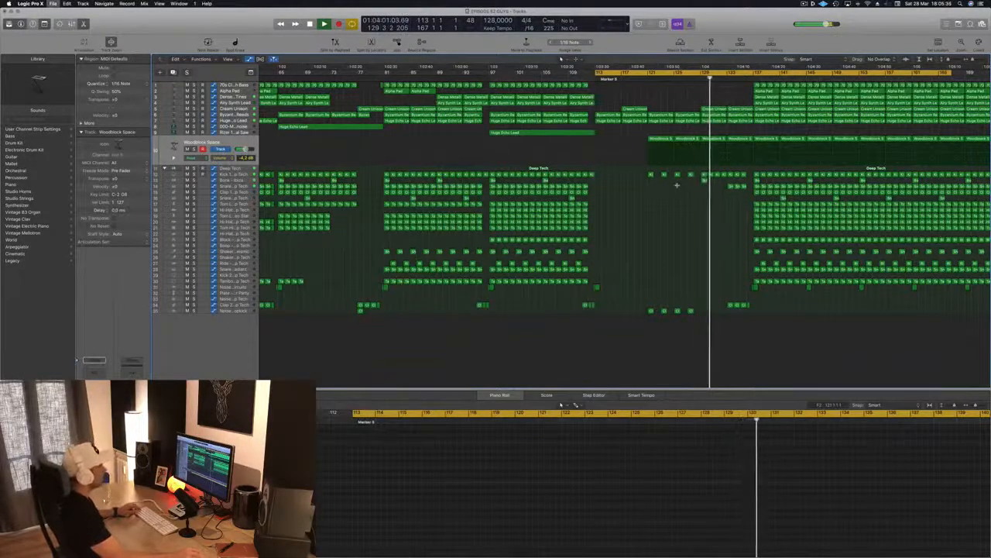
Delete the Deep Tech percussion regions from bar 137 to bar 145, keeping the kick and noise regions
scroll(676, 184, down, 5)
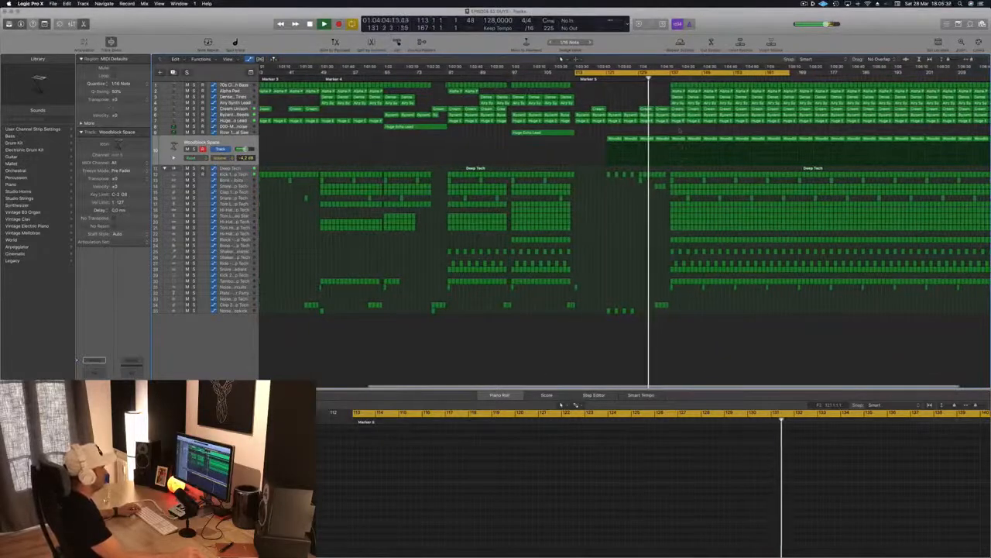
scroll(666, 141, up, 3)
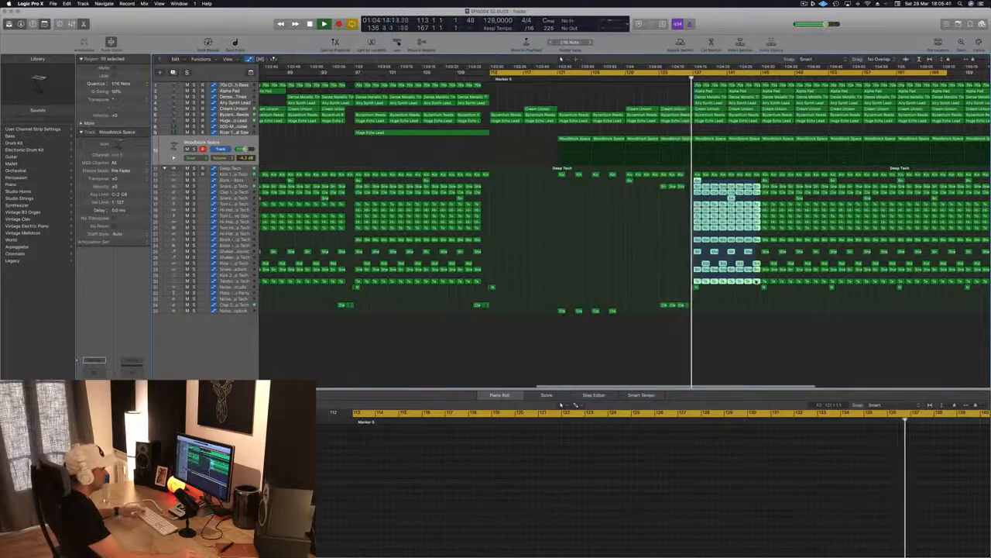
key(Delete)
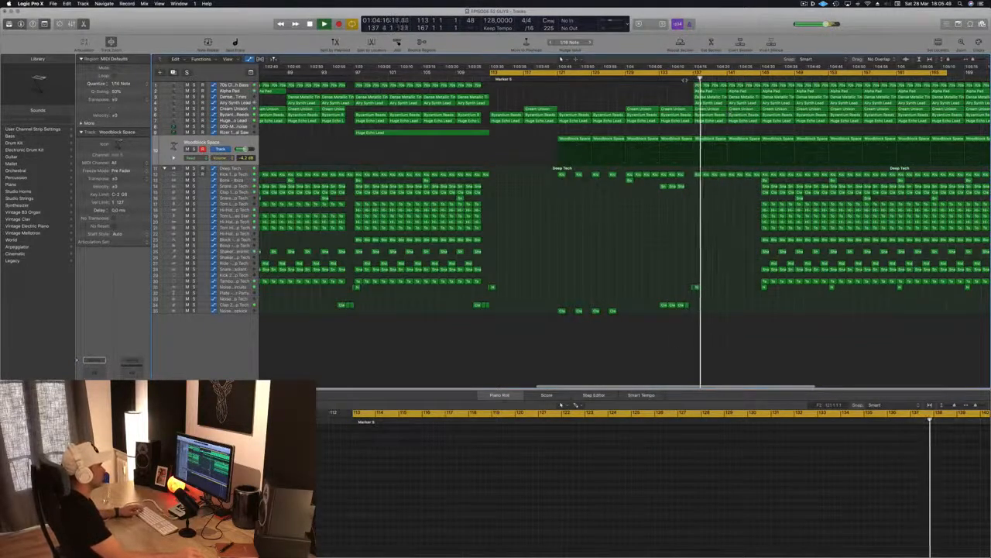
Draw a rising filter automation ramp on the Deep Tech track from bar 137 to bar 145, dropping back at its end
key(comma)
key(comma)
key(Down)
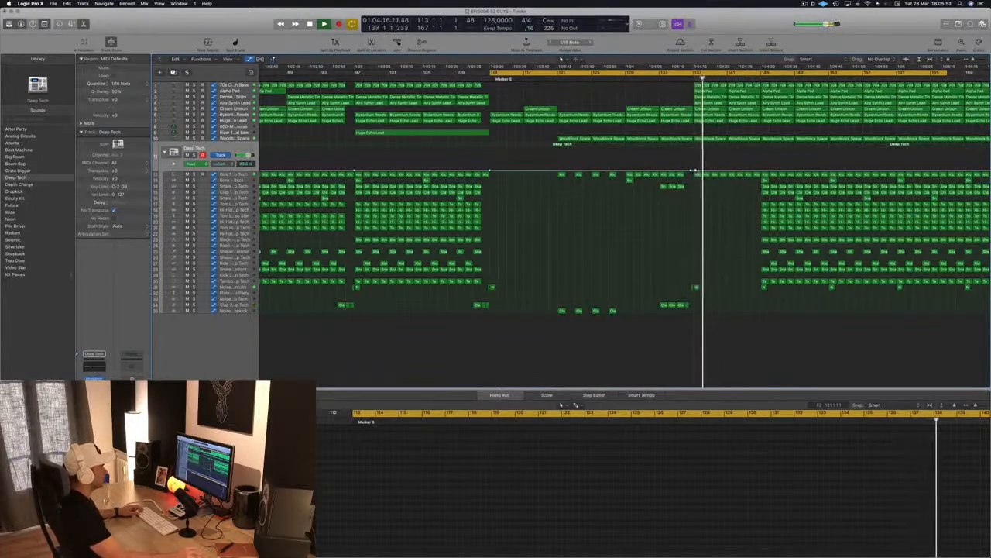
drag(696, 171, 694, 163)
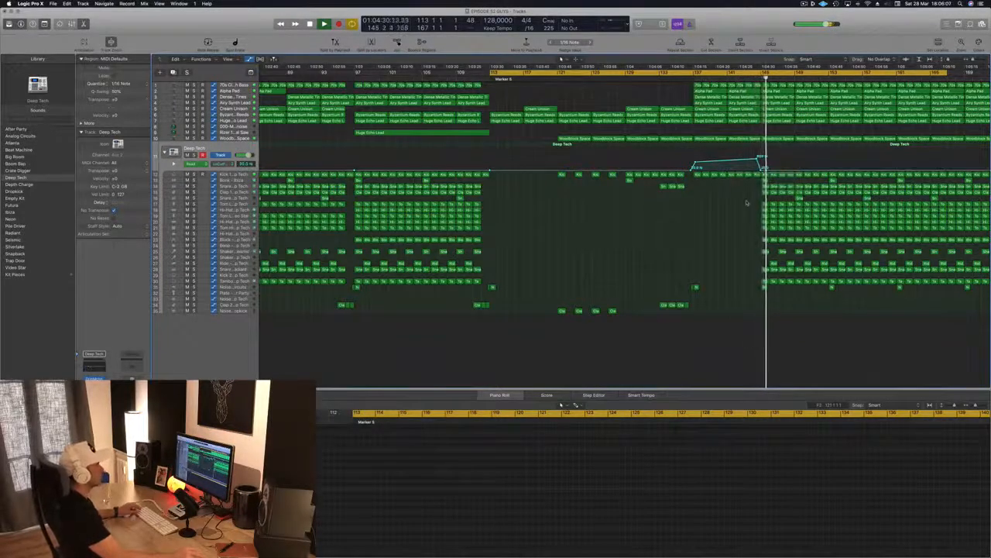
Restart playback from bar 113 to listen to the edited breakdown and the new automation ramp
key(space)
key(super+Left)
key(space)
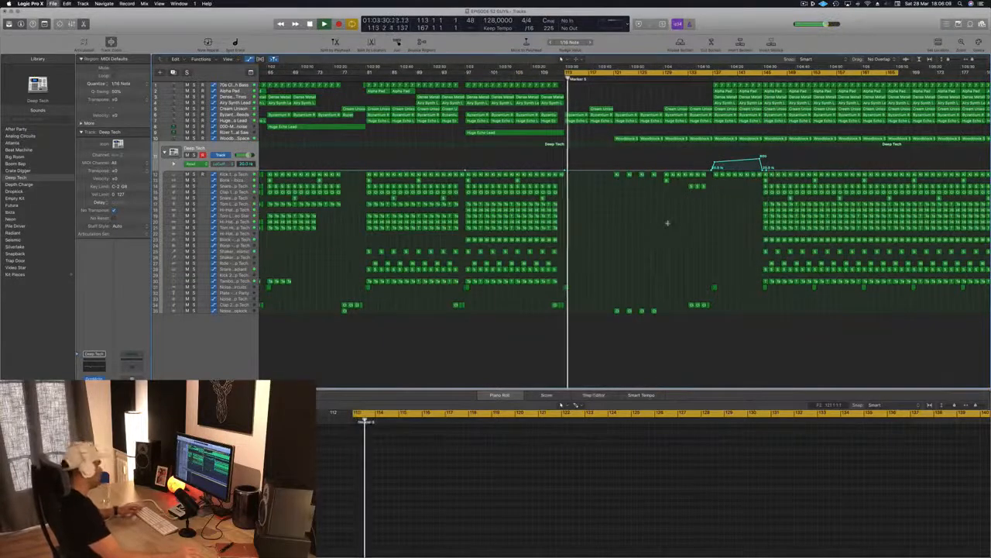
Close the project window and reopen the same project from the recently opened projects
key(super+w)
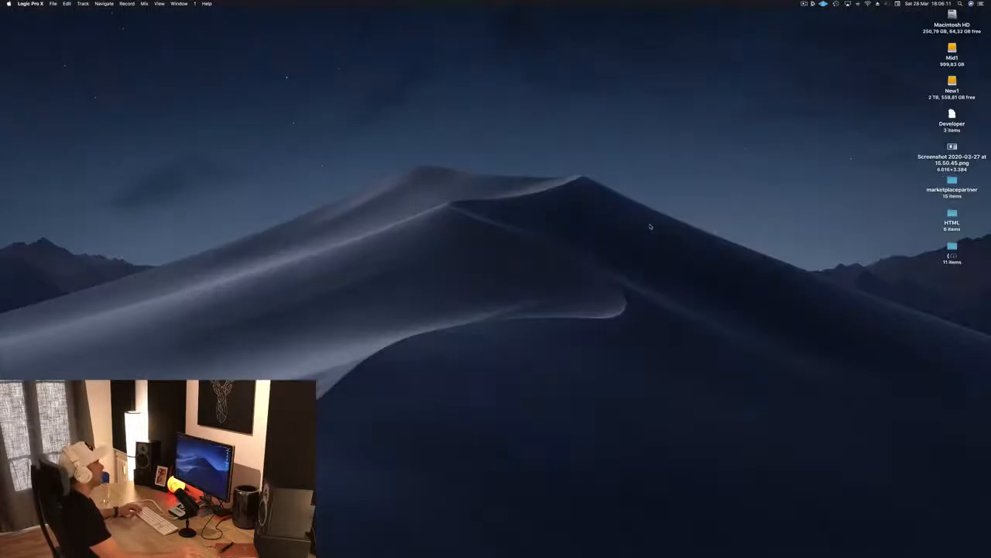
mouse_move(600, 549)
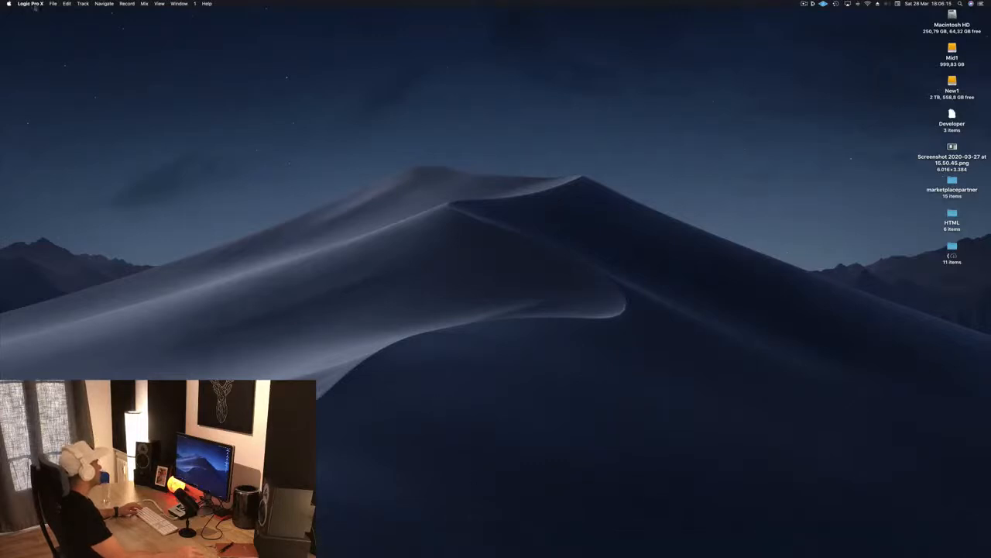
click(179, 4)
mouse_move(104, 3)
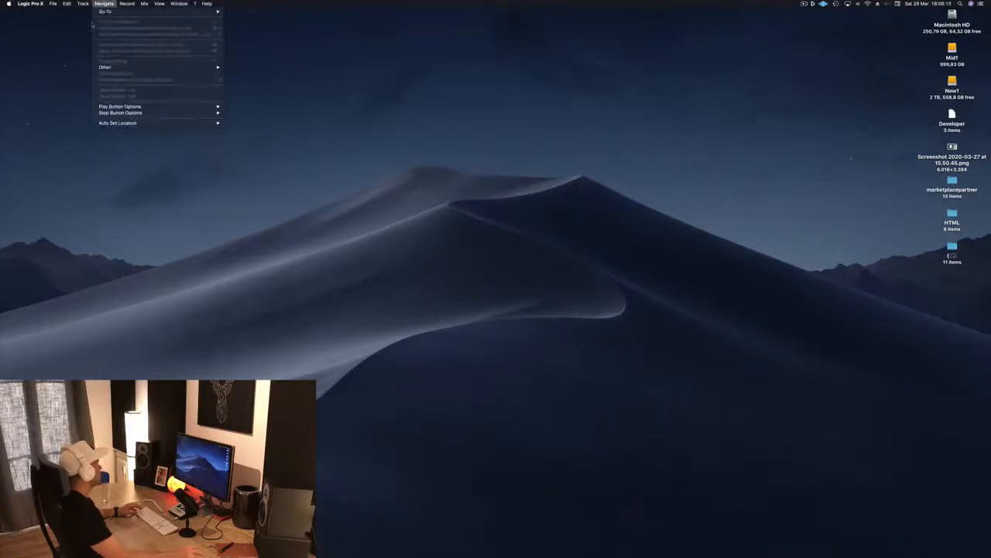
click(360, 102)
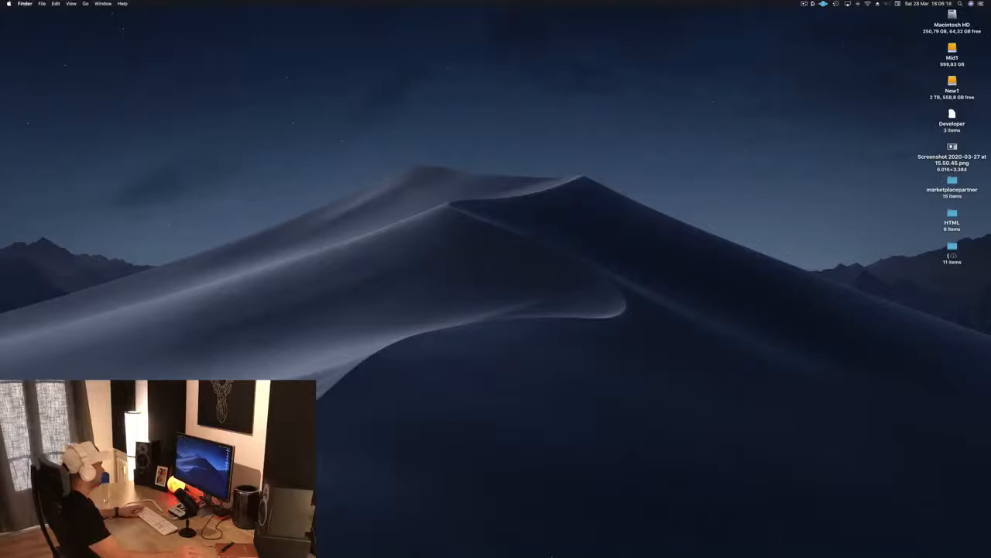
mouse_move(511, 542)
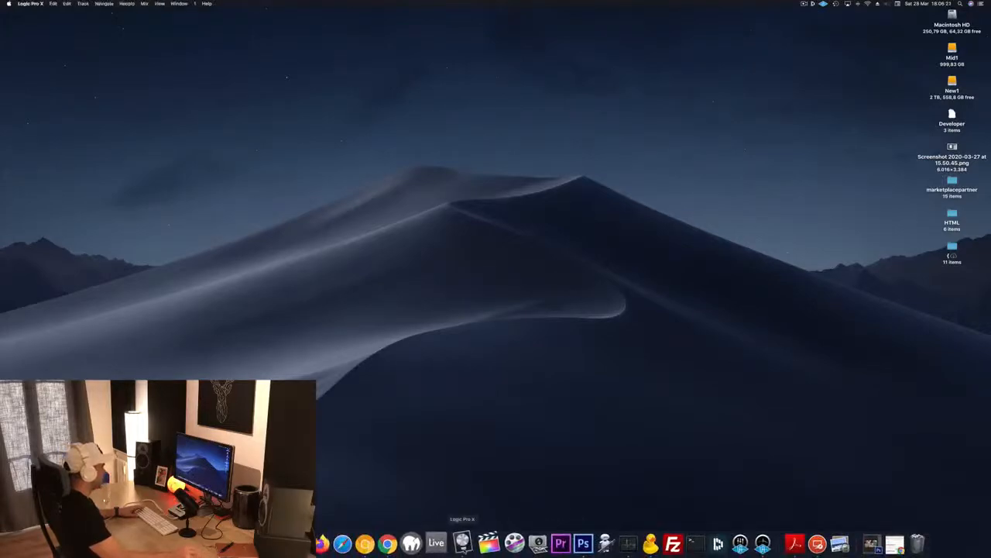
click(55, 4)
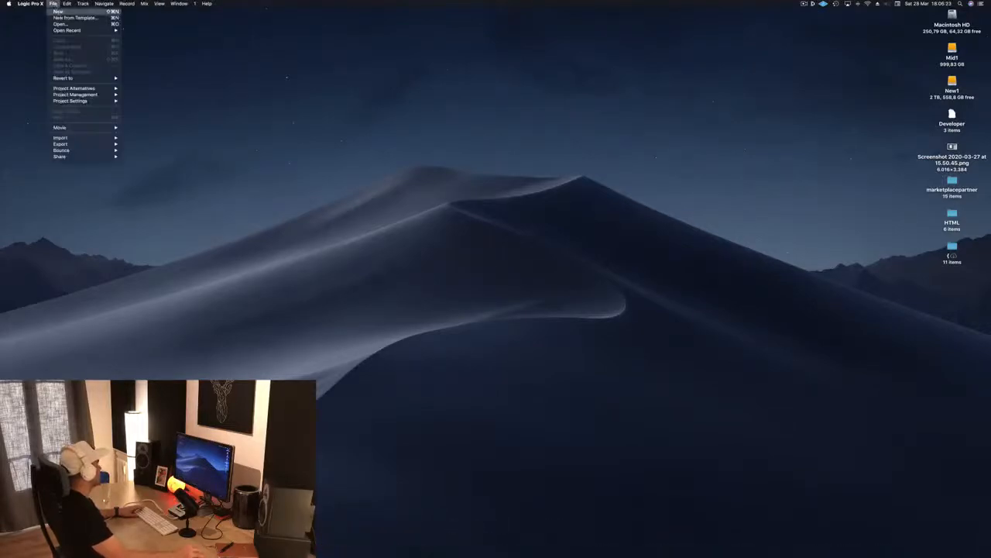
mouse_move(65, 31)
click(162, 31)
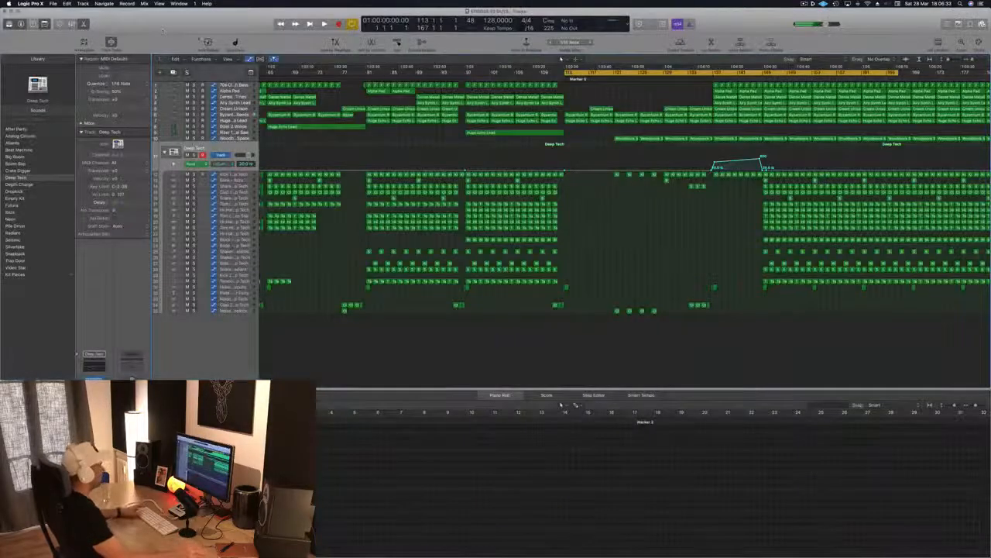
Play the arrangement from bar 113 to review the stripped-down breakdown and the section leading into bar 137
key(space)
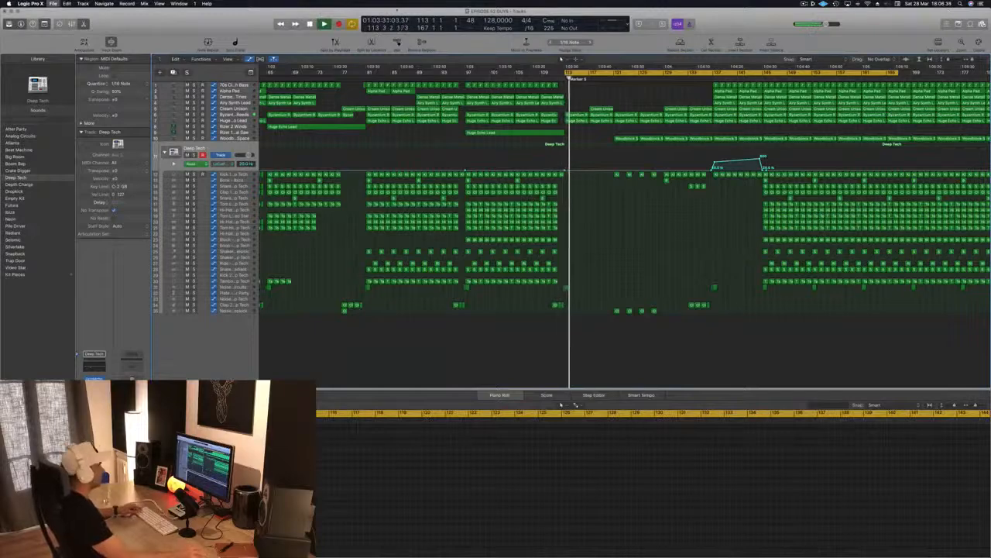
scroll(599, 223, down, 3)
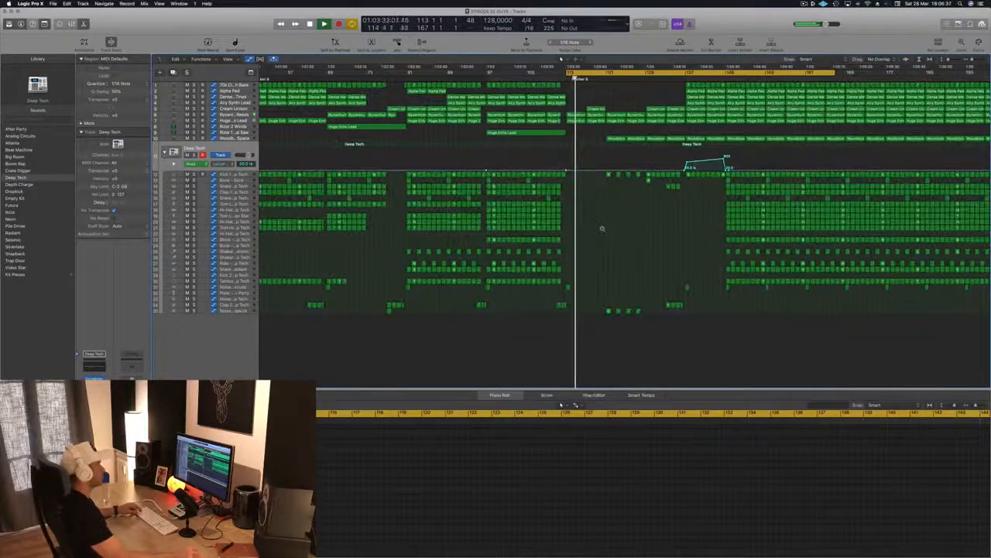
scroll(602, 228, down, 2)
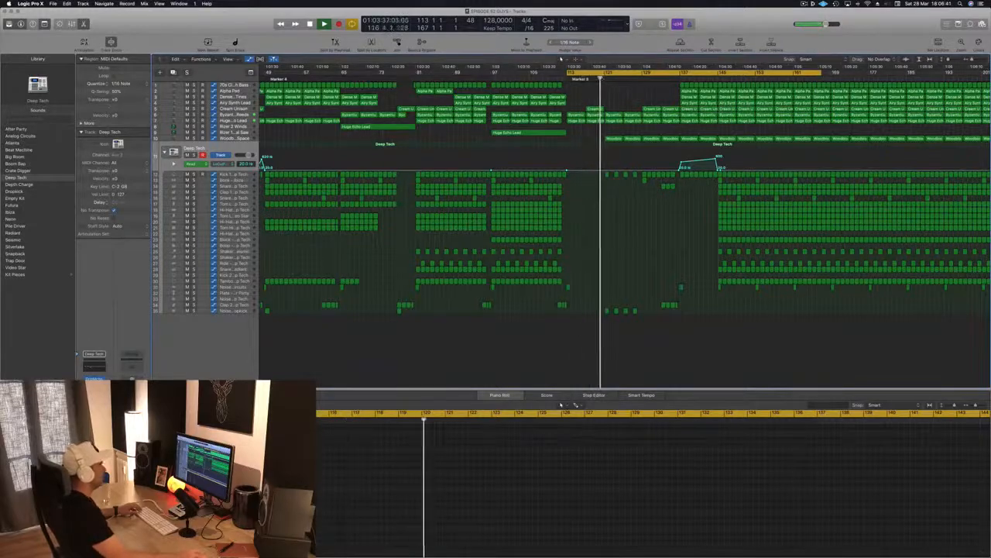
scroll(603, 211, up, 4)
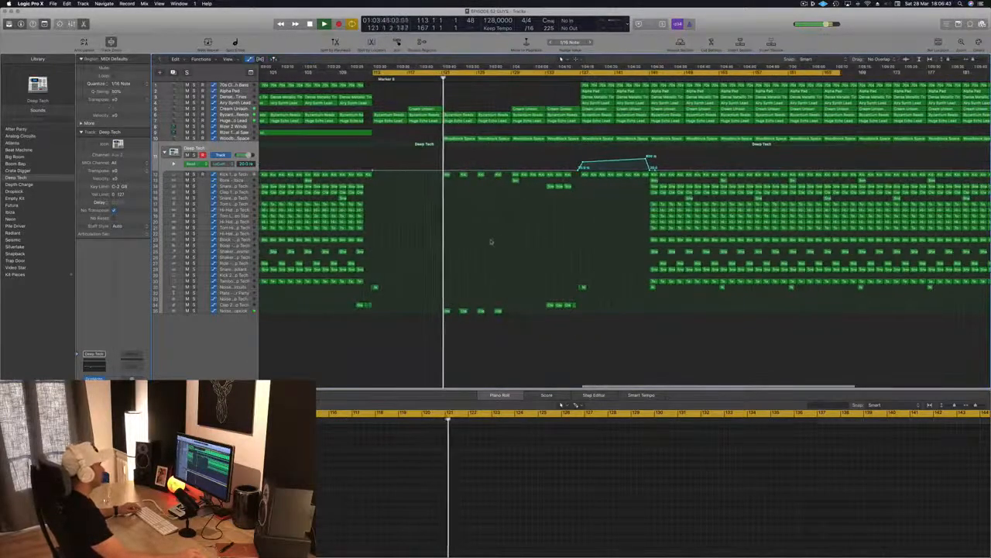
scroll(489, 239, up, 2)
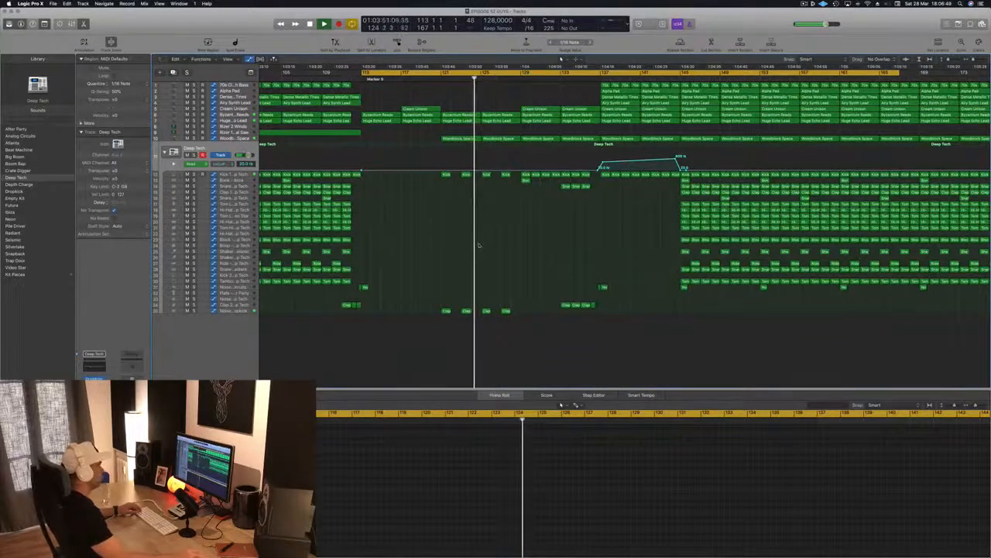
scroll(469, 248, down, 1)
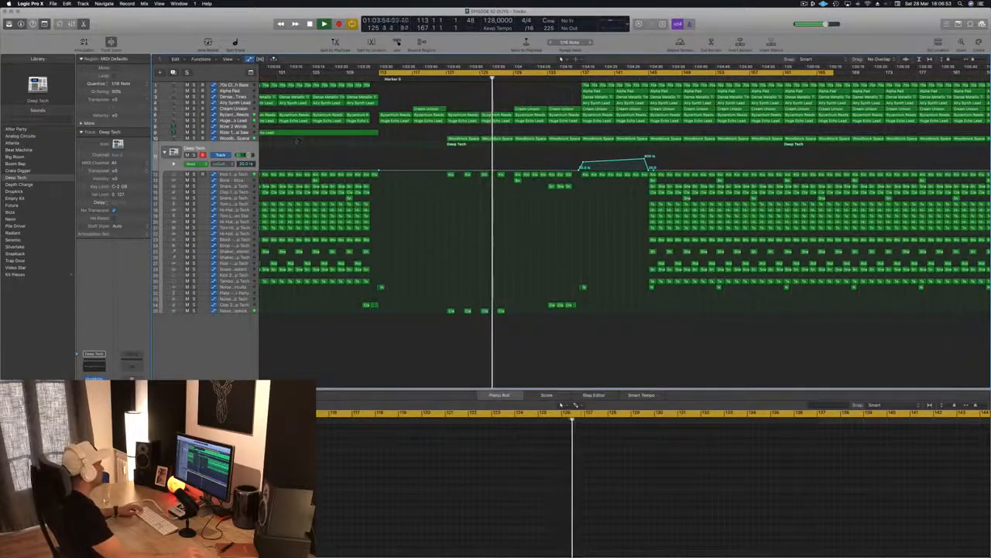
Enable the low-cut band in the Woodblock Space track's Channel EQ and raise its cutoff to between 200 and 500 Hz
click(235, 138)
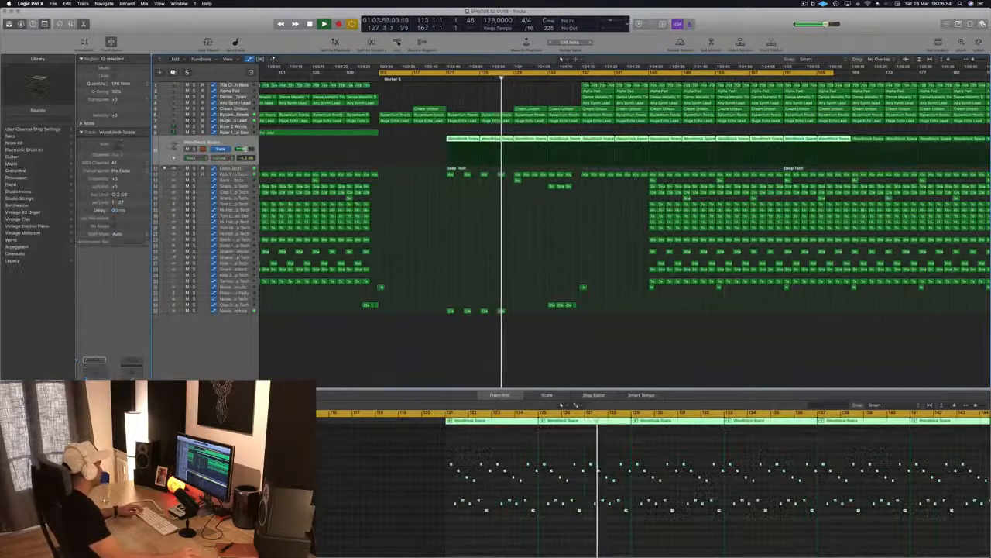
click(94, 371)
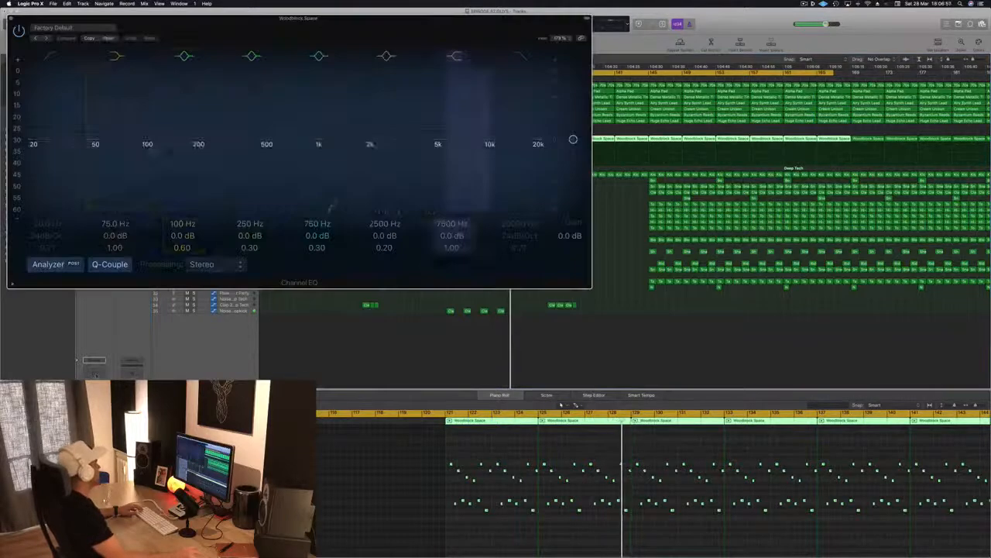
click(49, 56)
drag(39, 155, 225, 157)
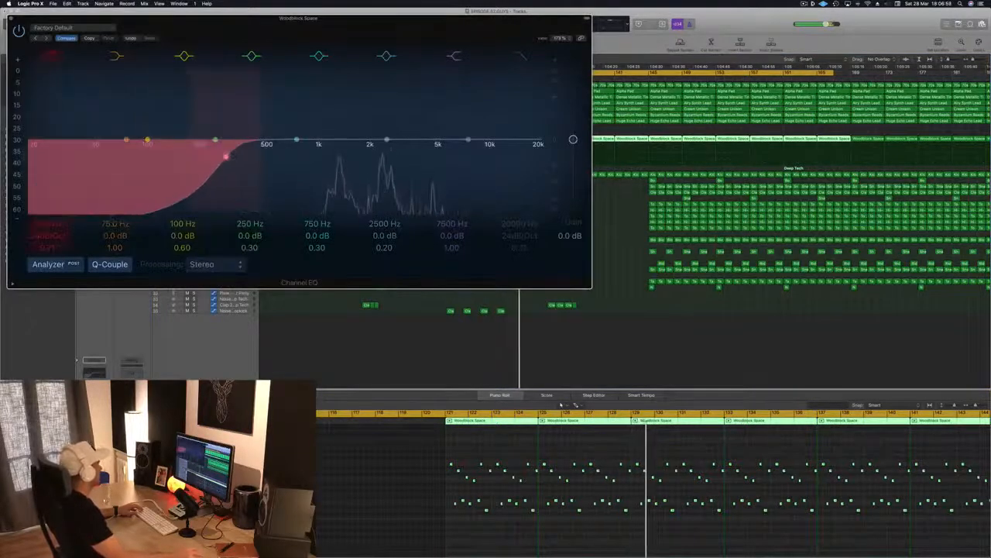
click(11, 18)
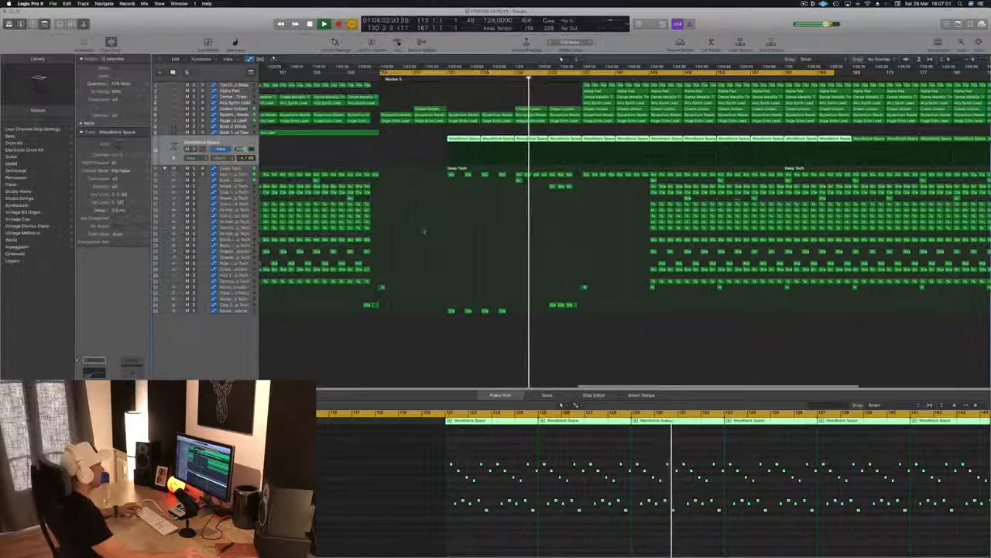
Delete the Alpha Pad, Dense Metallic Tines and Airy Synth Lead regions from bar 137 to bar 145
scroll(478, 228, down, 3)
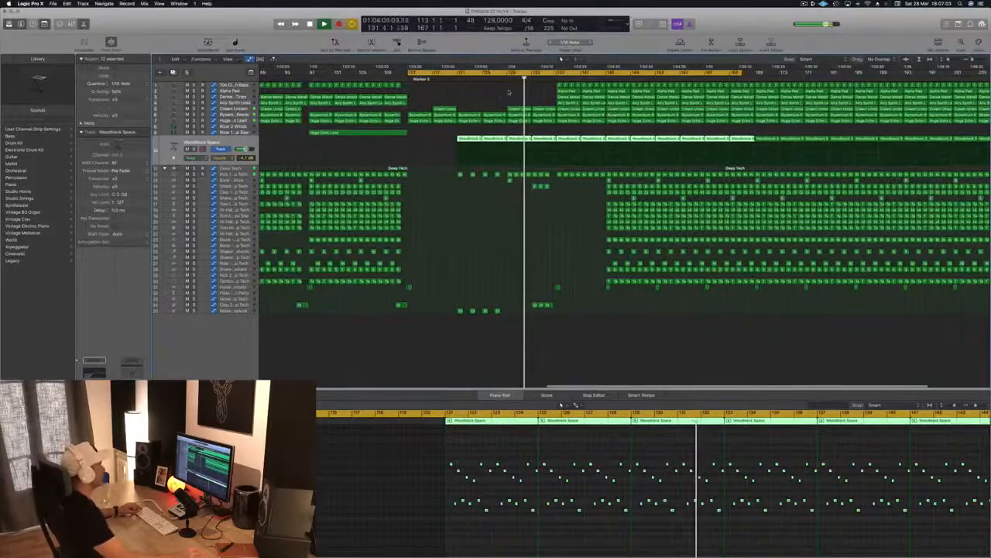
scroll(509, 93, down, 2)
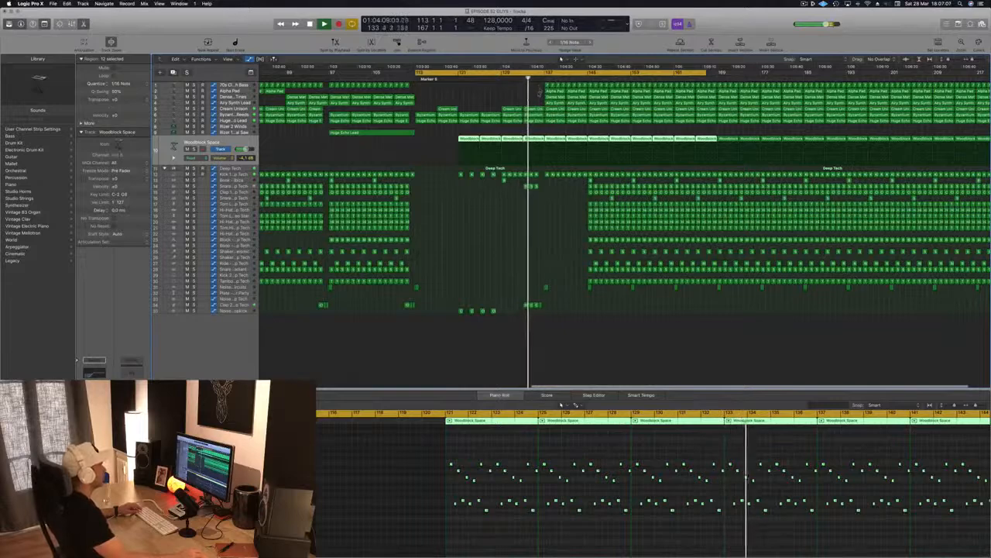
drag(540, 87, 580, 101)
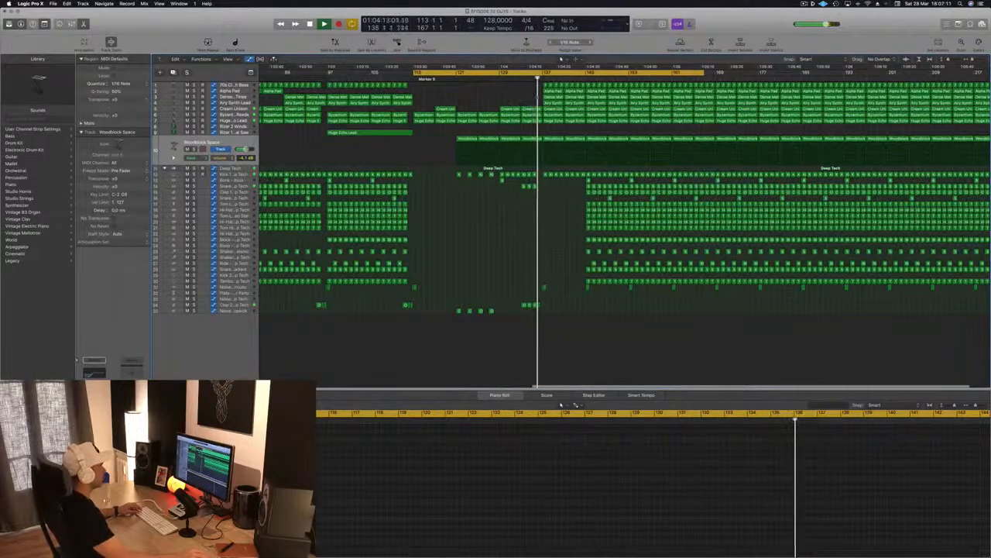
key(Delete)
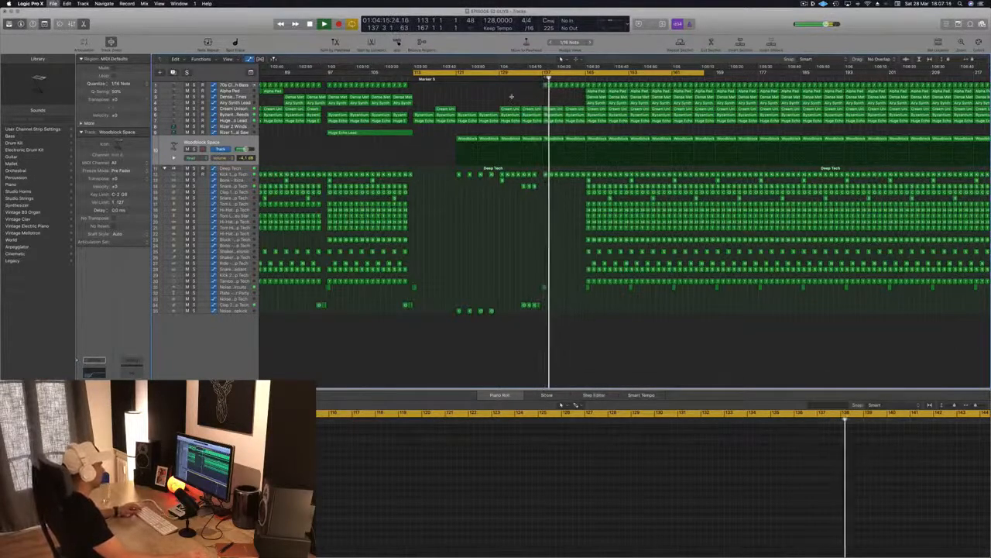
Reshape the 70s Classic Synth Bass automation to rise from bar 137 to about 57% at bar 141, staying raised until bar 145
click(232, 85)
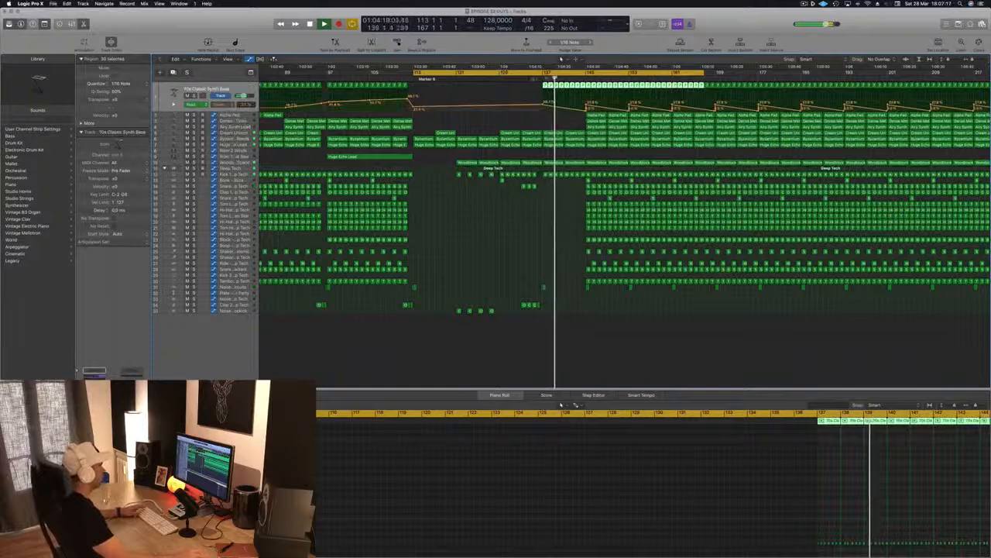
key(Delete)
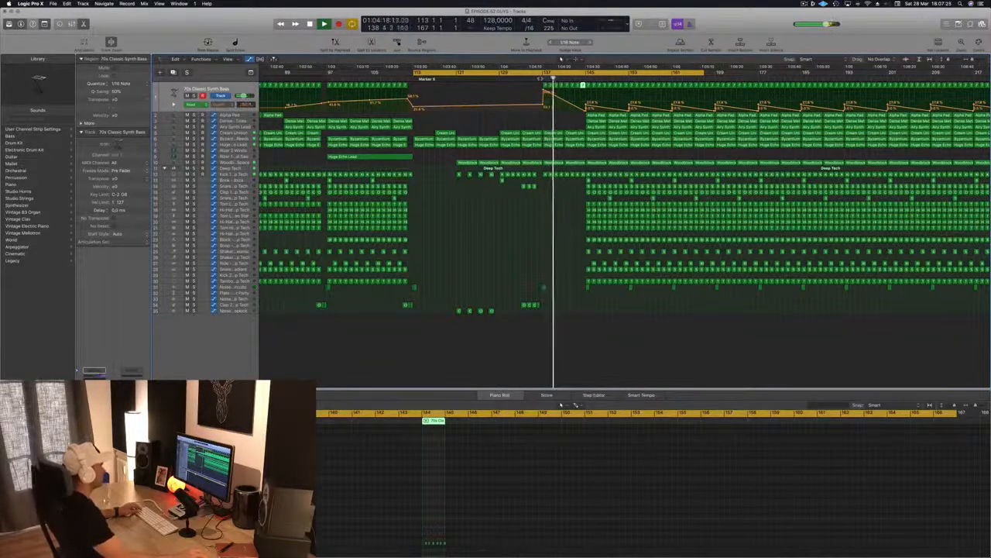
drag(543, 90, 543, 101)
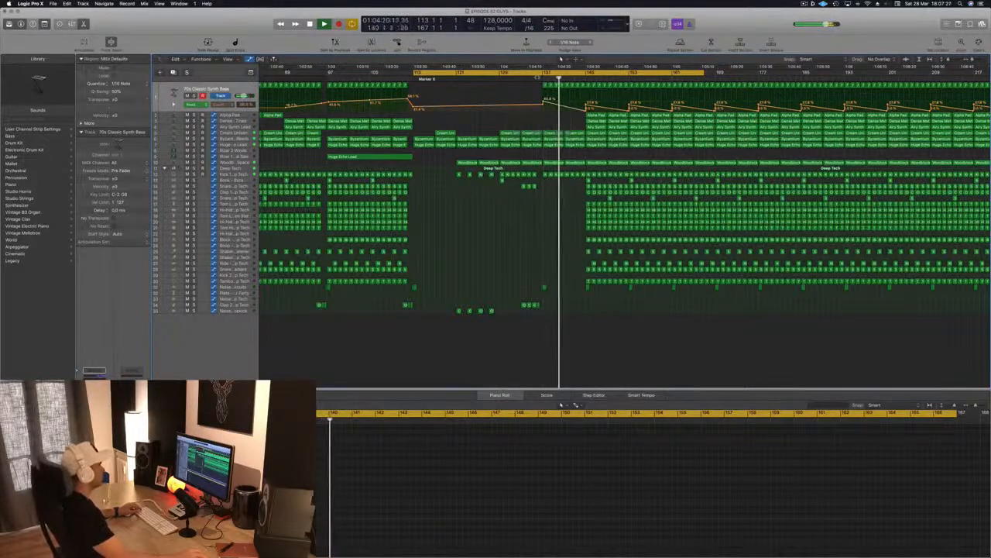
key(comma)
key(comma)
key(comma)
key(comma)
scroll(534, 105, up, 5)
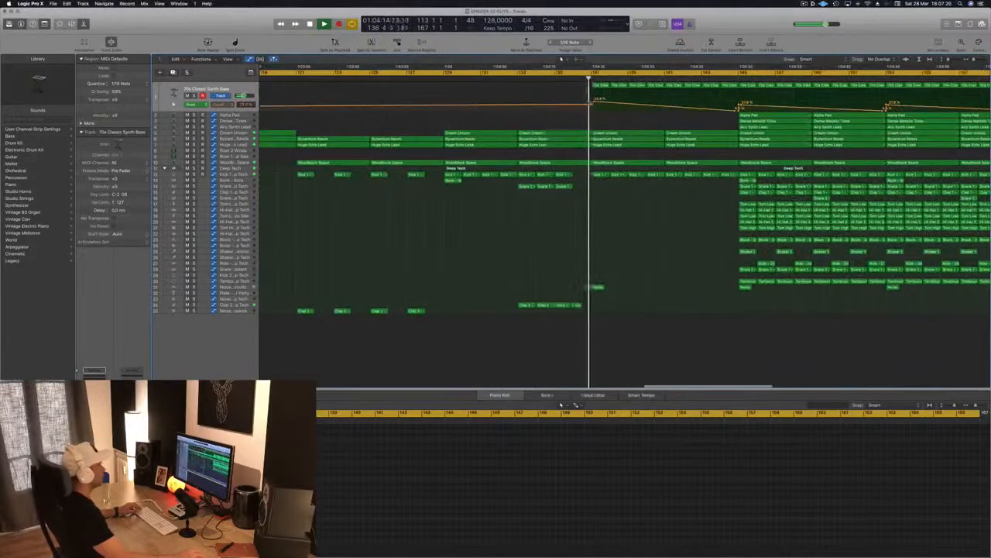
drag(594, 102, 593, 102)
drag(665, 108, 666, 98)
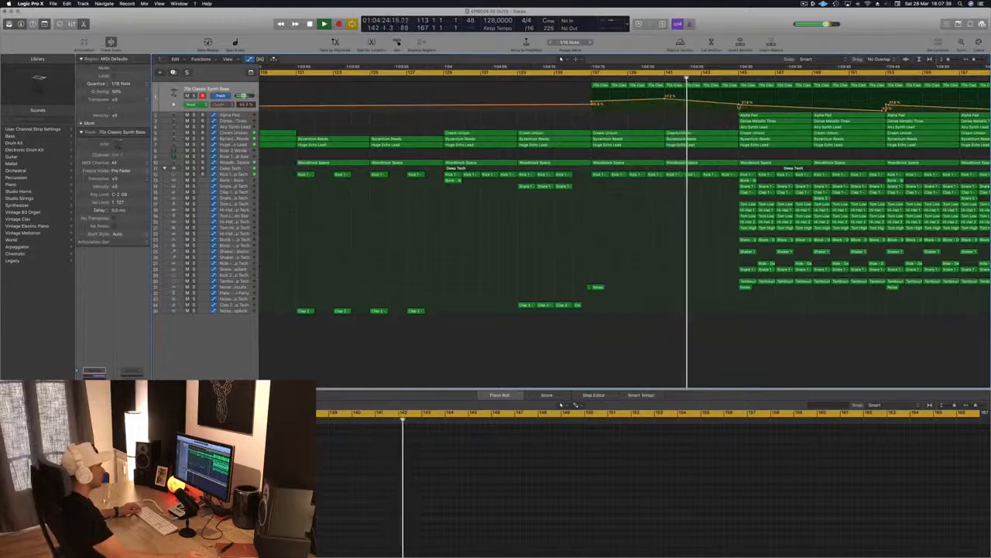
drag(739, 104, 739, 101)
Select the bass region at bar 144 and replay from just before bar 137 to check the bass build-up
scroll(705, 115, down, 3)
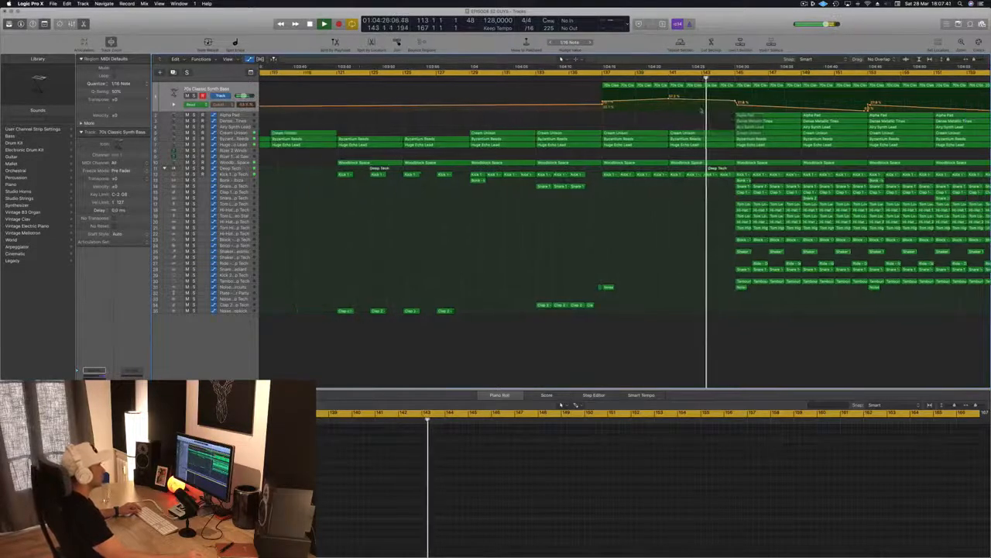
scroll(720, 93, up, 5)
click(724, 87)
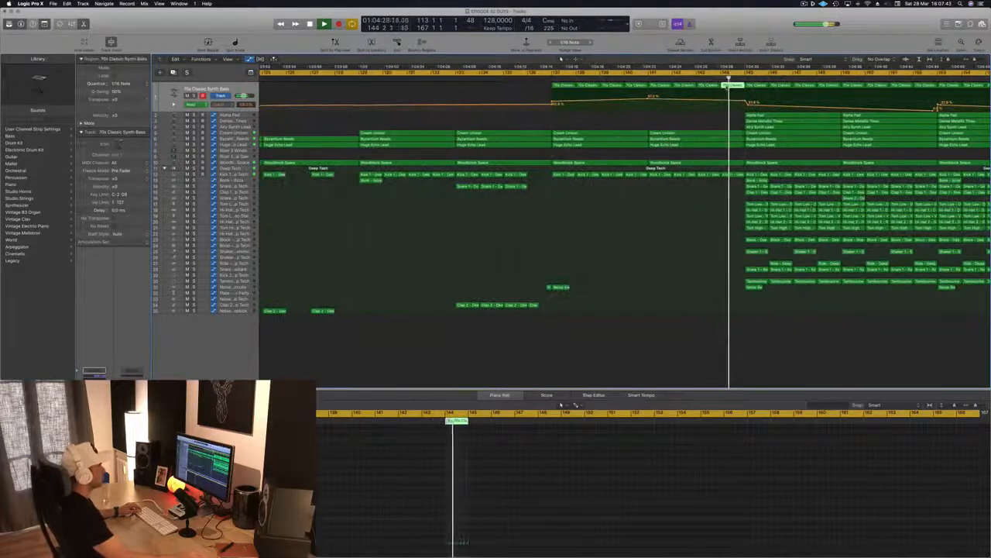
scroll(725, 89, down, 3)
scroll(725, 90, left, 2)
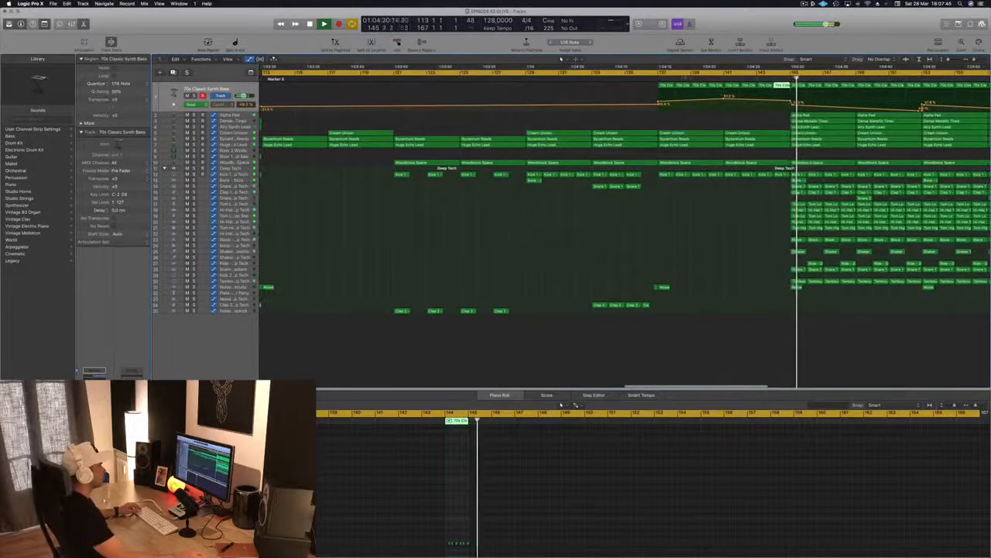
click(651, 74)
Copy the Riser 1 Nasal Saw region from bar 97 and the Riser 2 Winds region from bar 65 to bar 129
scroll(626, 192, down, 4)
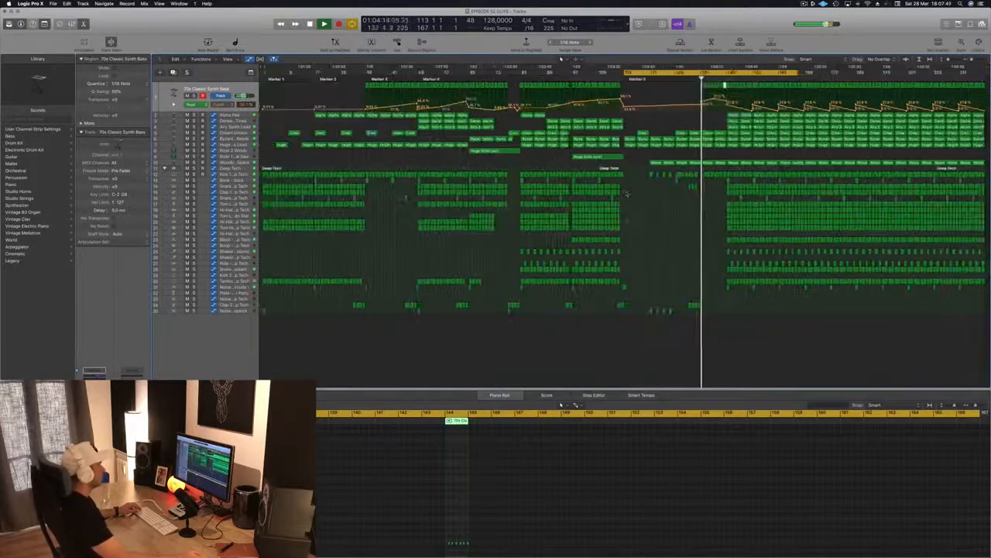
drag(604, 162, 643, 164)
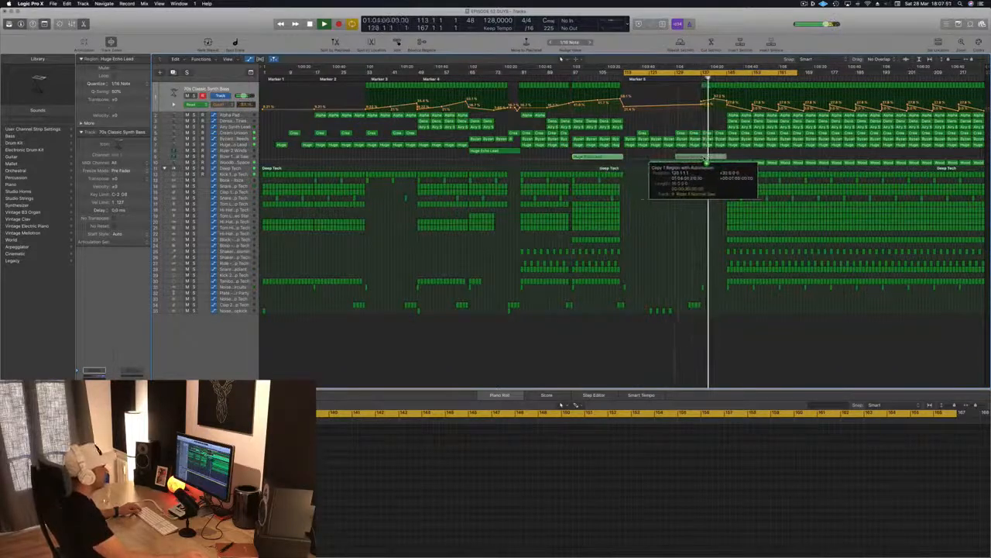
drag(705, 162, 706, 162)
drag(480, 154, 684, 153)
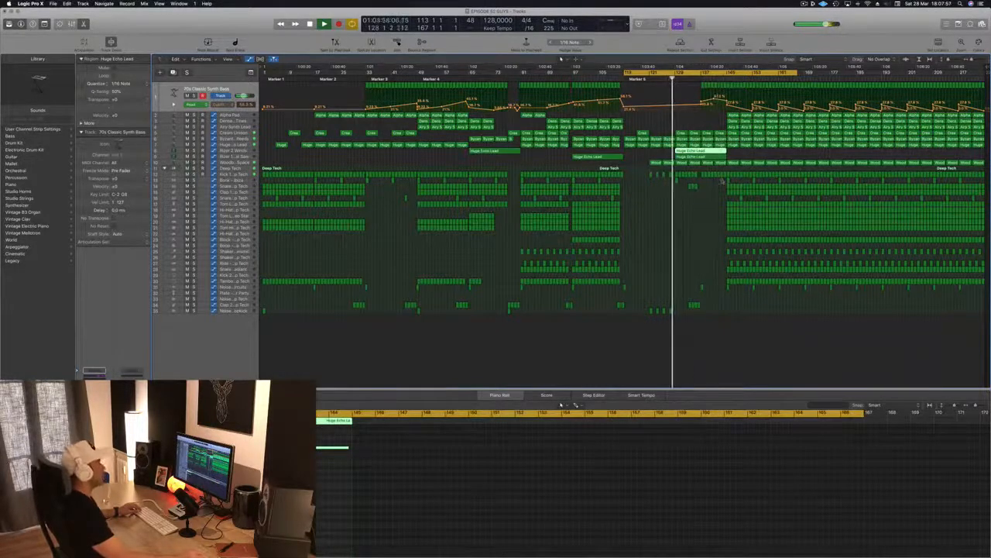
Review the copied risers during playback and extend the project's end point beyond the last regions
scroll(720, 234, up, 5)
scroll(720, 235, down, 2)
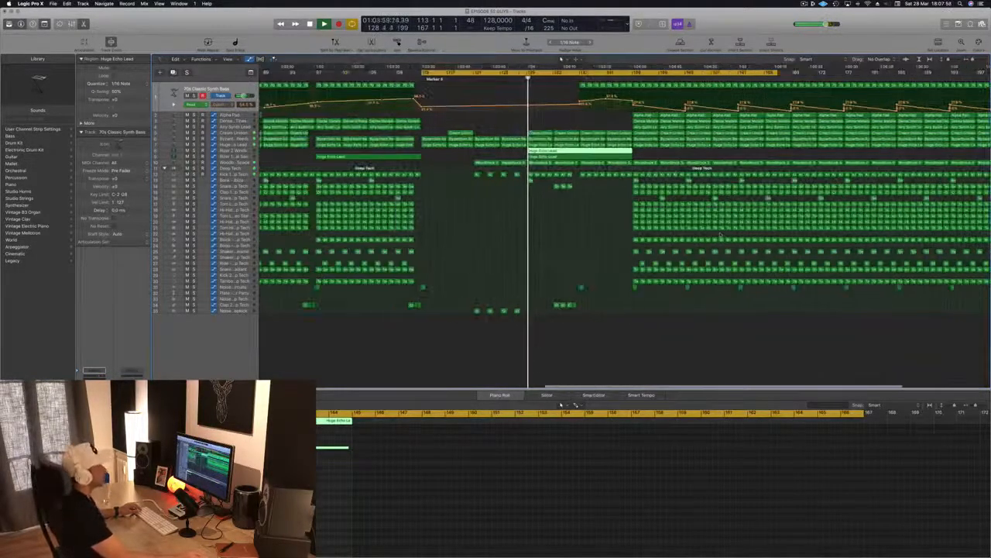
scroll(720, 234, down, 5)
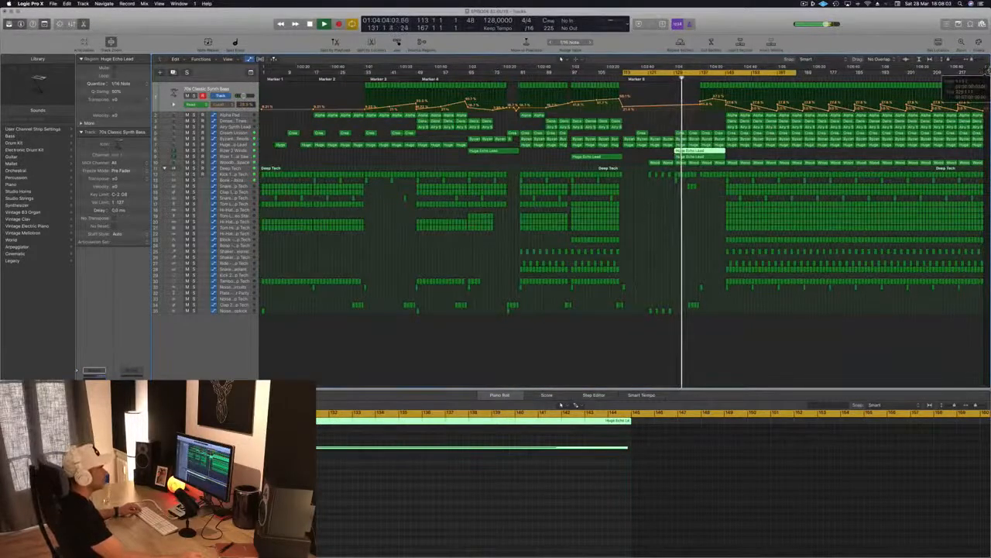
drag(987, 70, 989, 73)
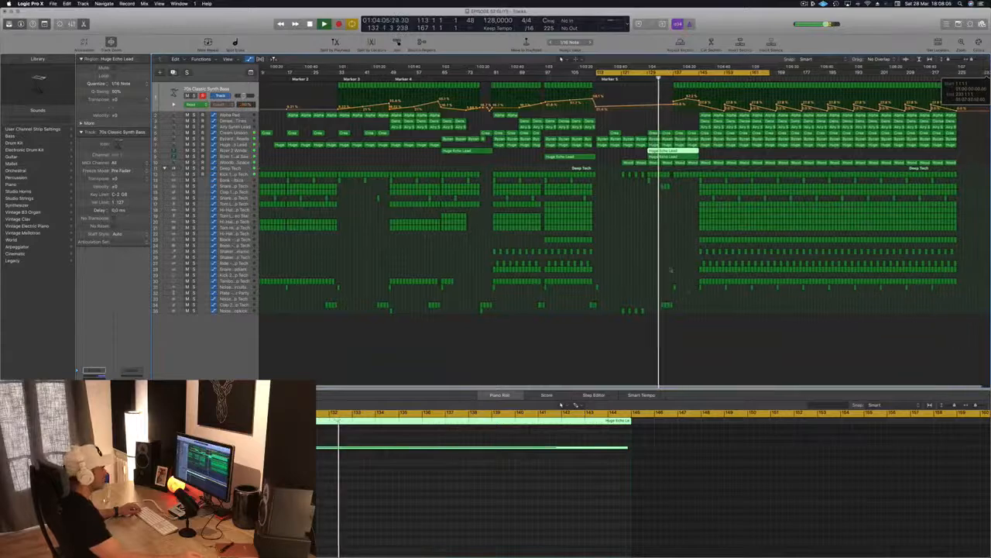
Select all regions from bar 145 to the end of the arrangement and shift them about one beat later
drag(700, 295, 956, 87)
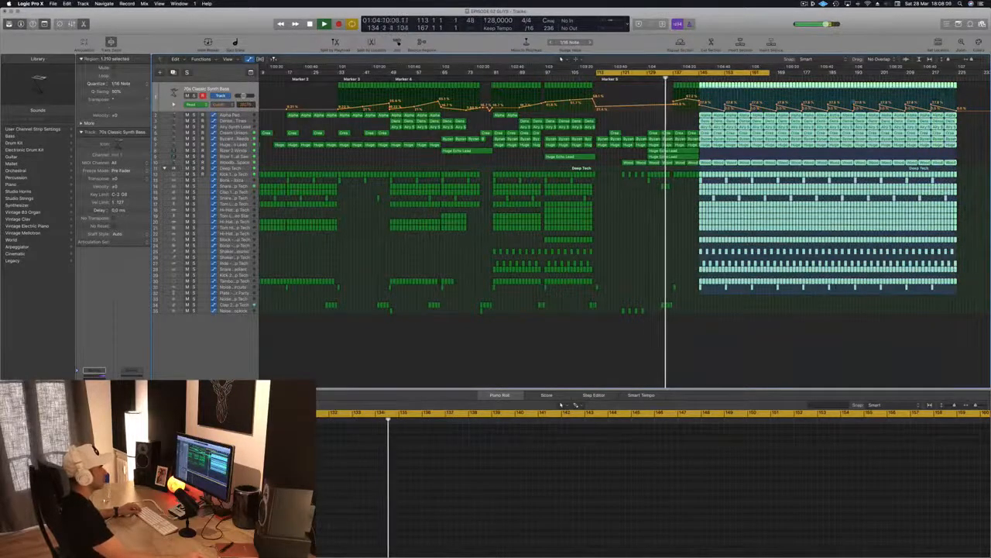
key(super+Right)
key(super+Right)
key(super+Right)
key(super+Right)
key(super+Right)
key(super+Right)
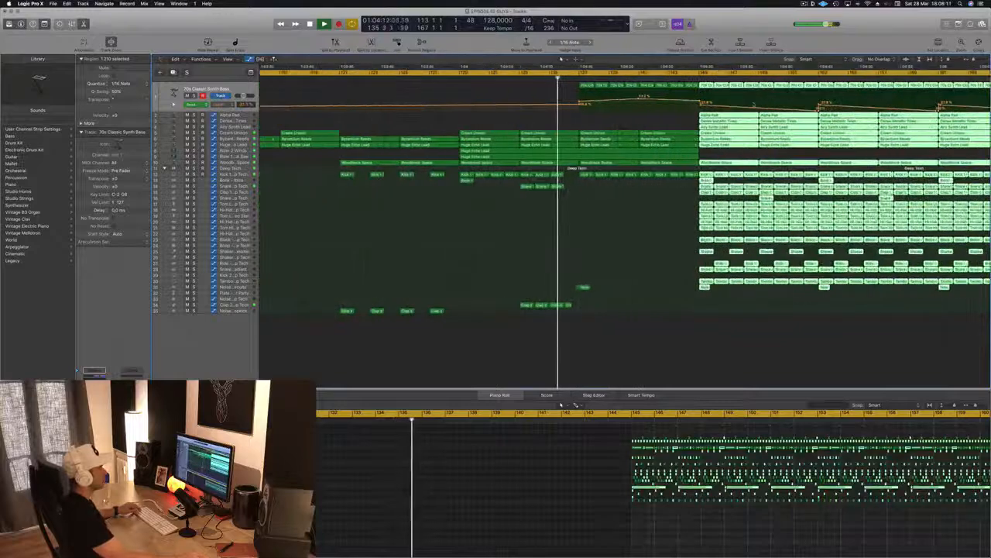
key(super+Right)
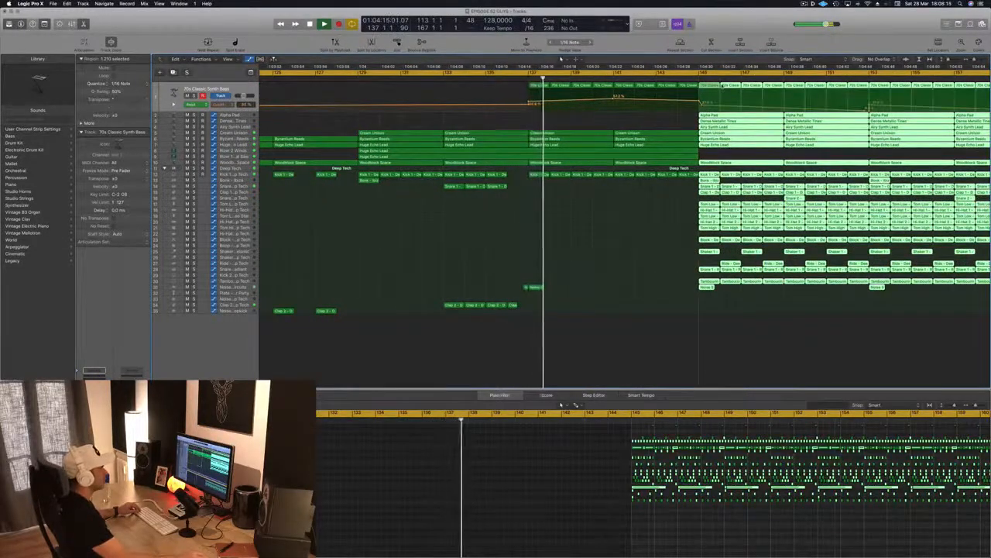
drag(722, 85, 714, 89)
click(646, 250)
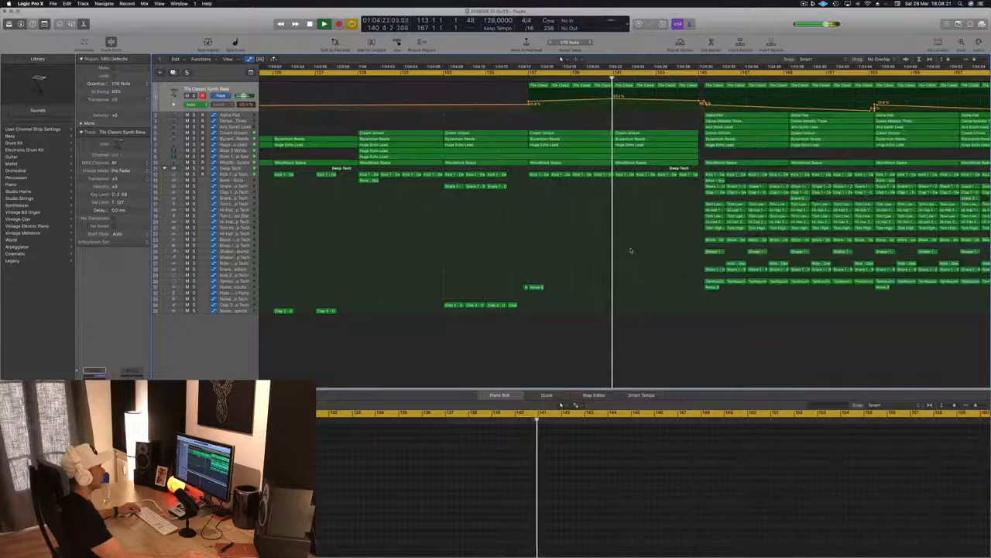
Raise the end of the 70s Classic Synth Bass automation curve so it climbs all the way to bar 145
scroll(597, 248, left, 5)
scroll(597, 246, left, 3)
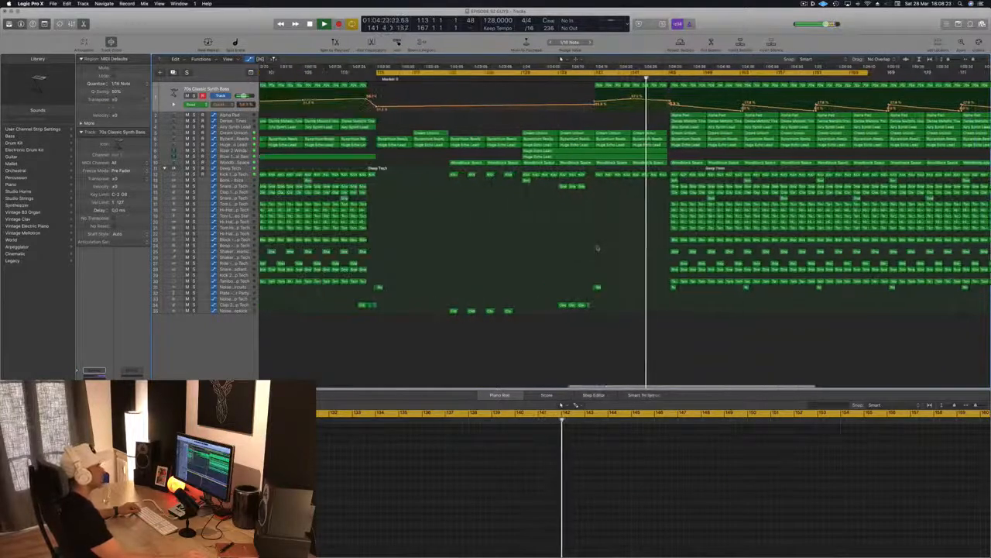
scroll(602, 239, left, 4)
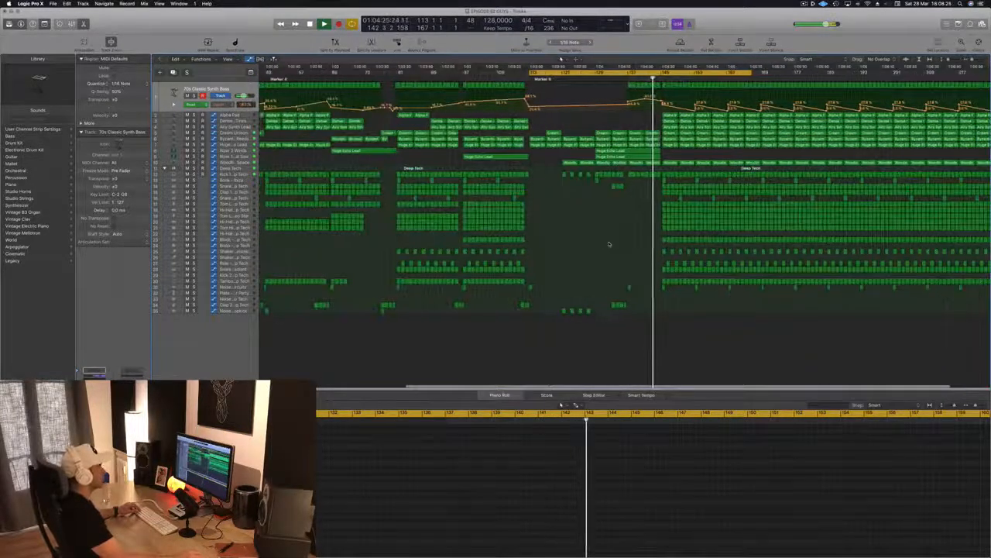
scroll(609, 242, right, 4)
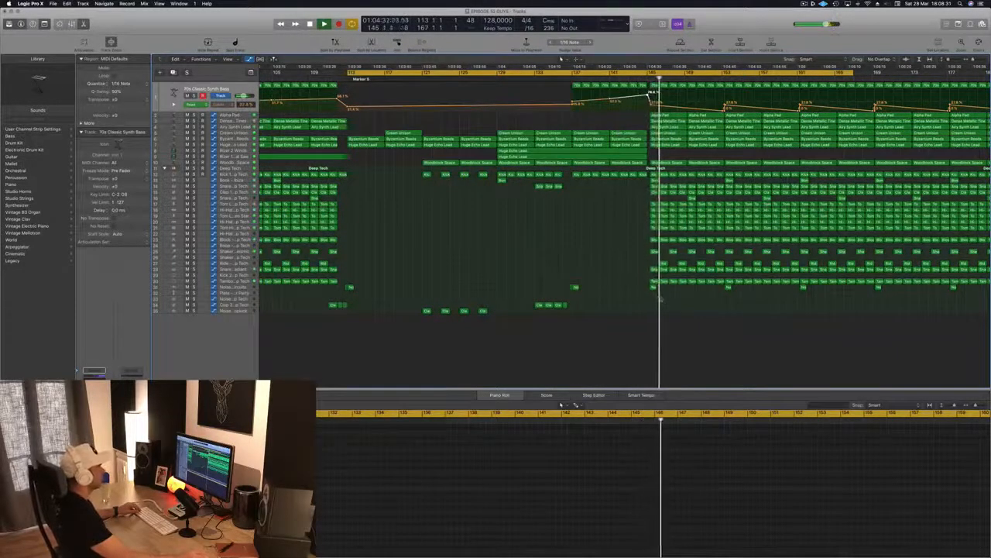
Select all regions following bar 145 and shift them another beat later, widening the gap after the build-up
drag(656, 297, 955, 88)
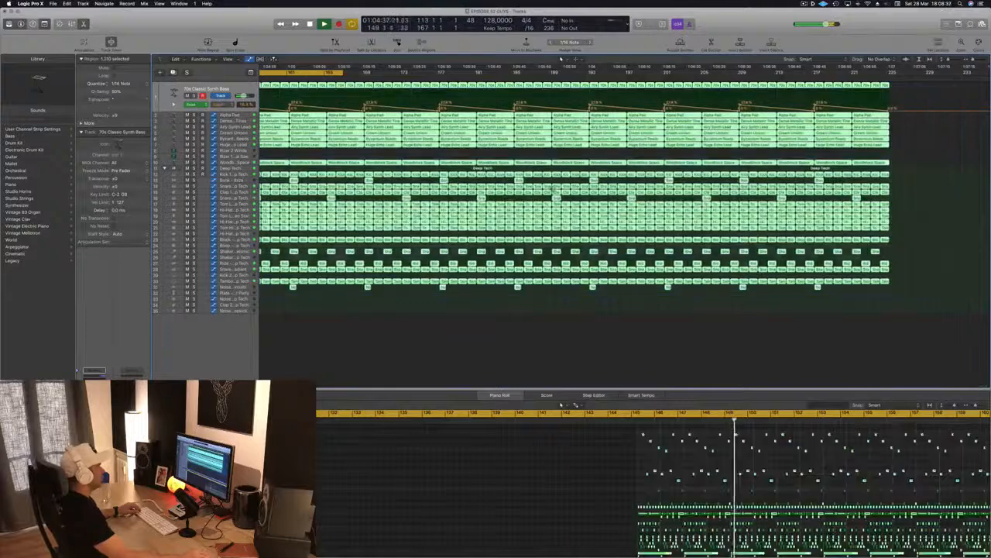
scroll(955, 88, left, 2)
scroll(955, 88, left, 10)
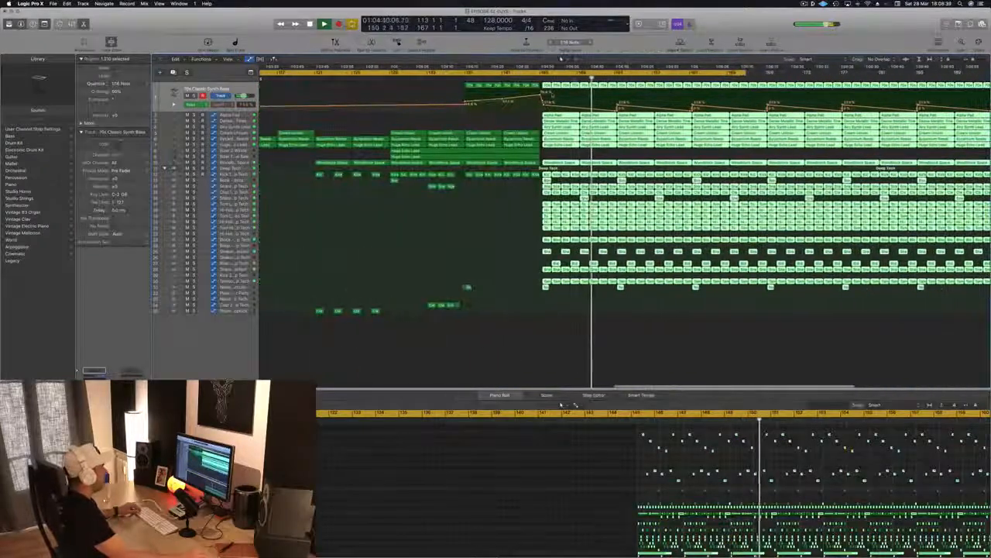
scroll(545, 91, up, 5)
click(531, 79)
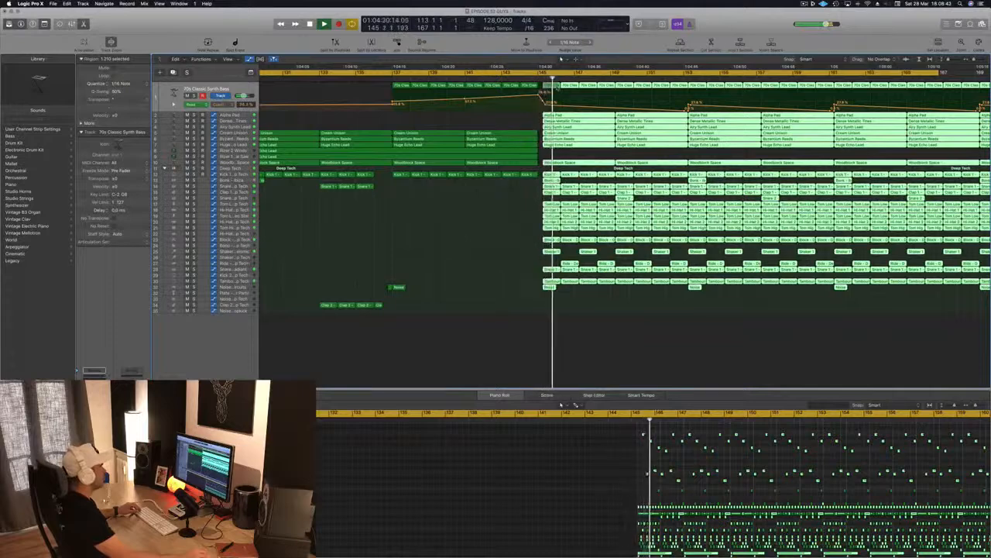
drag(544, 92, 559, 92)
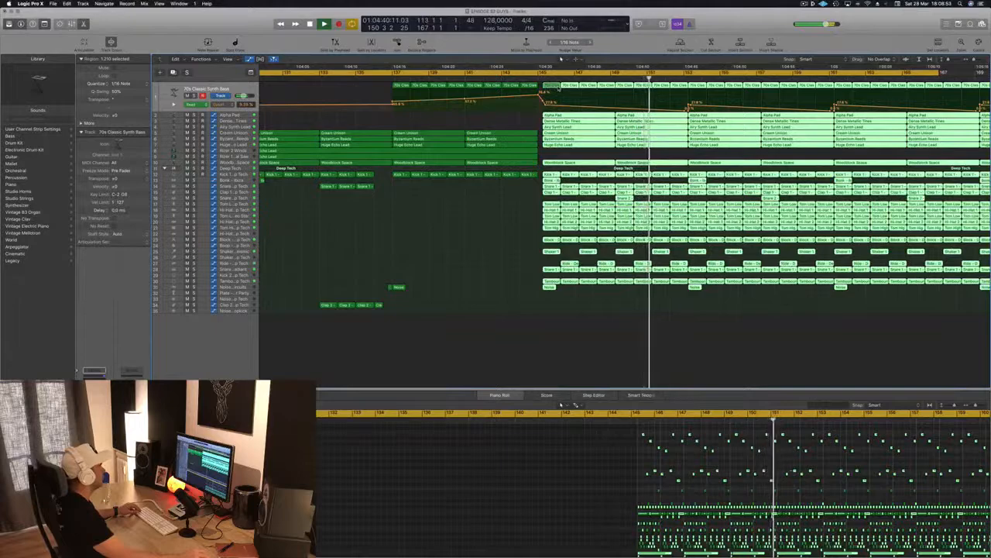
drag(564, 88, 544, 91)
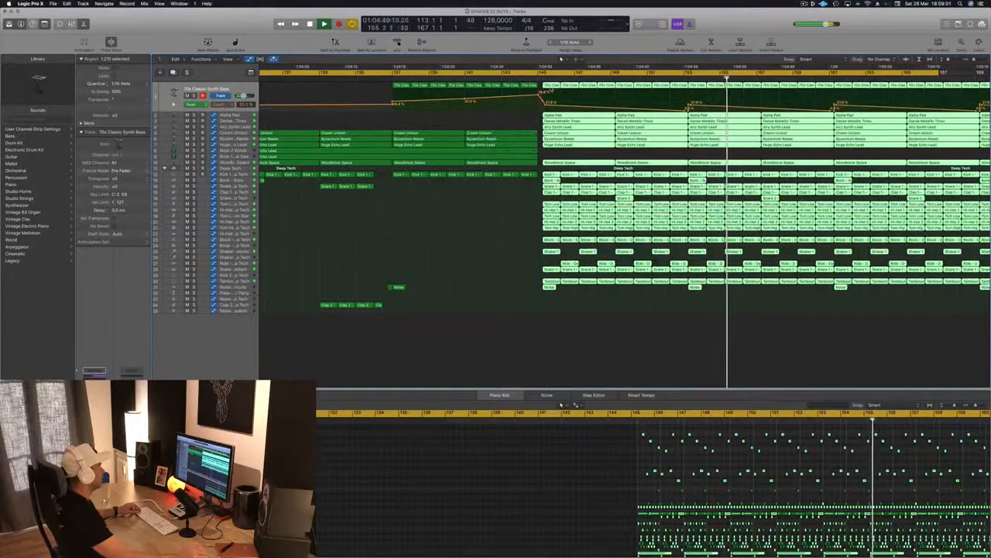
key(super+Right)
key(super+Right)
key(super+Right)
key(super+Right)
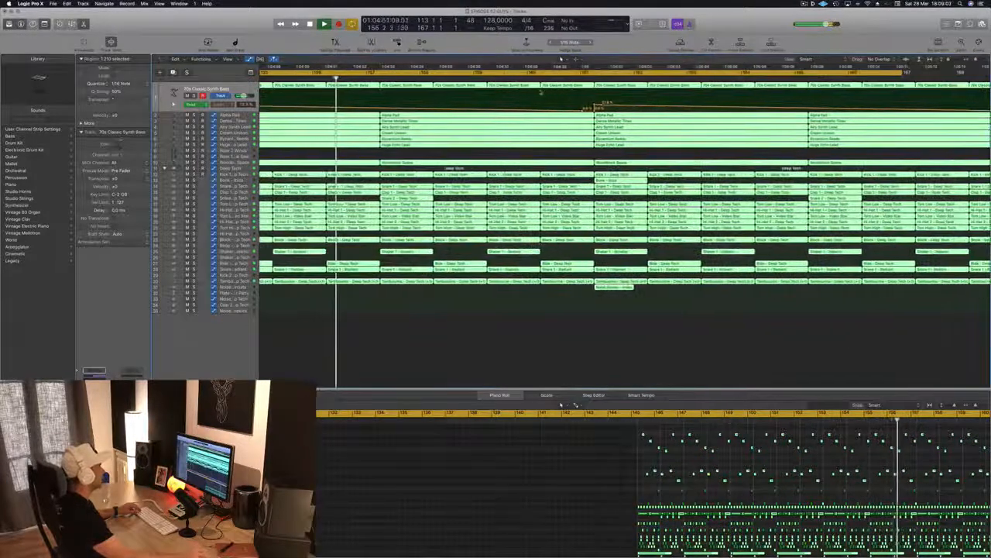
key(super+Left)
key(super+Left)
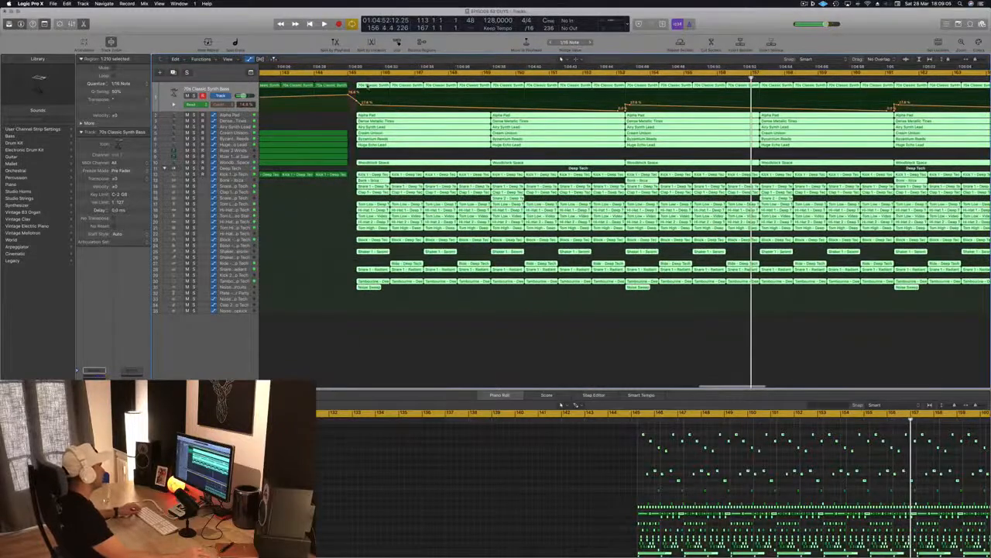
mouse_move(382, 86)
mouse_down()
mouse_move(413, 88)
mouse_move(378, 115)
mouse_move(356, 115)
mouse_move(378, 87)
mouse_up()
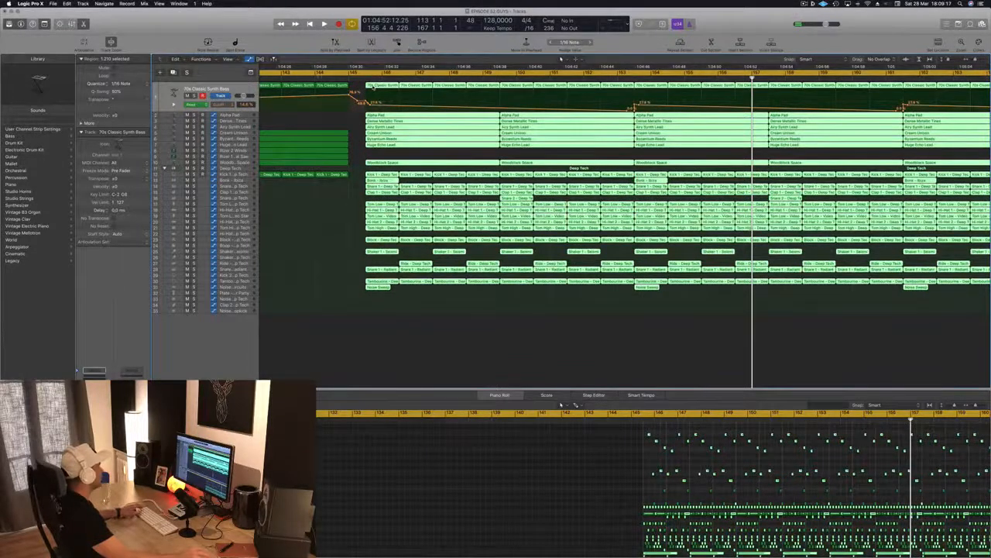
Play the breakdown from bar 113, clear the region selection and save the project
key(space)
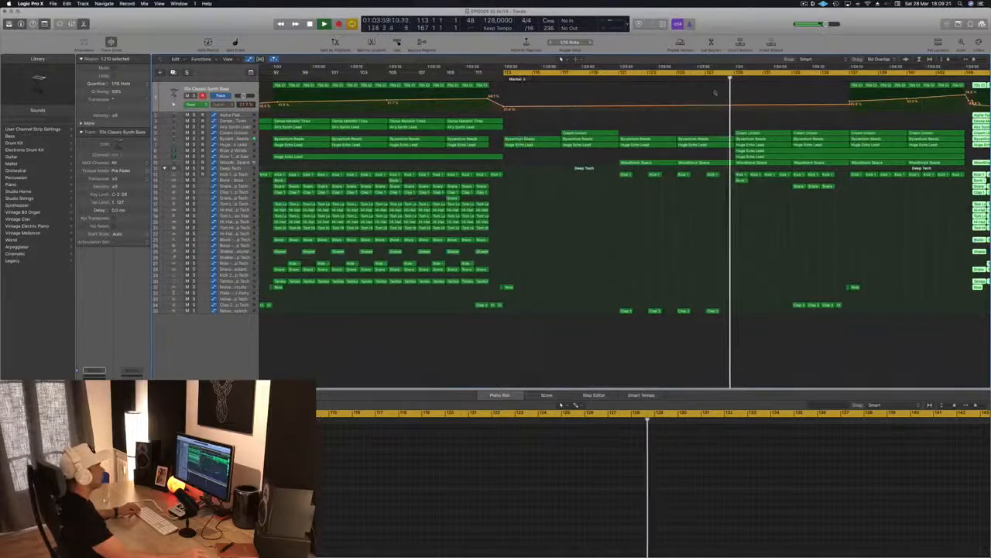
key(super+Left)
key(super+Left)
key(super+Left)
key(super+Left)
click(557, 249)
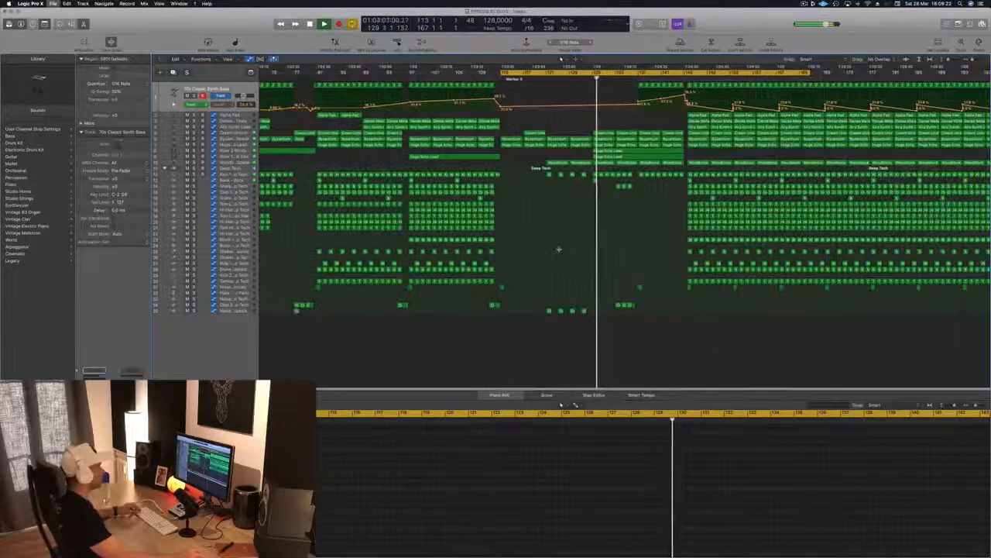
key(super+s)
key(super+Left)
key(super+Left)
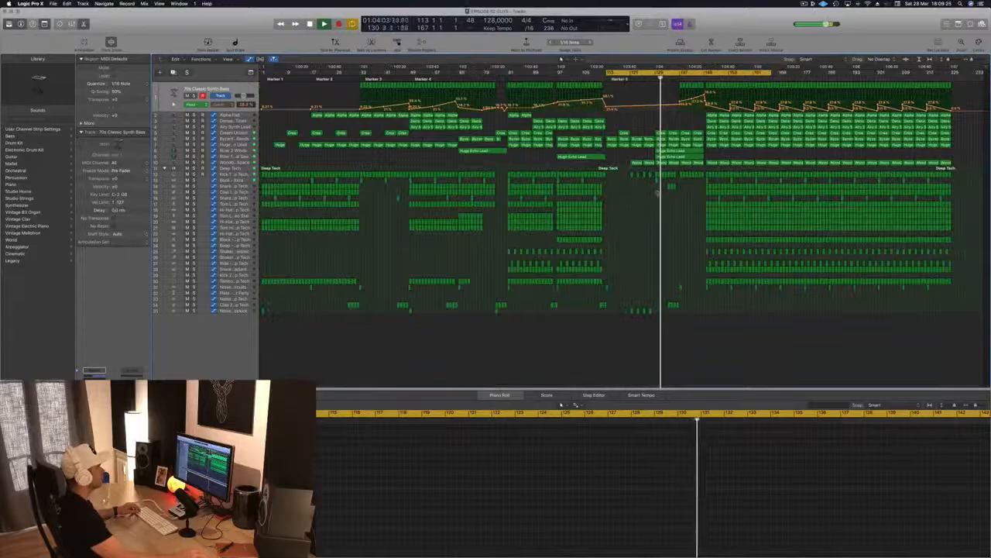
key(super+Right)
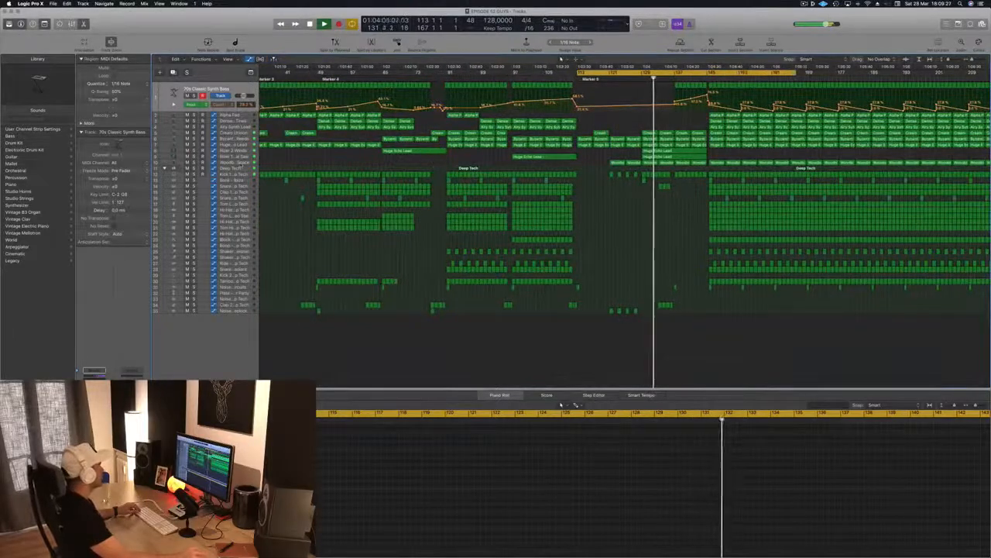
Solo the Woodblock Space track briefly, return to the full mix, and adjust the effects mix in its Alchemy synth
click(241, 163)
key(s)
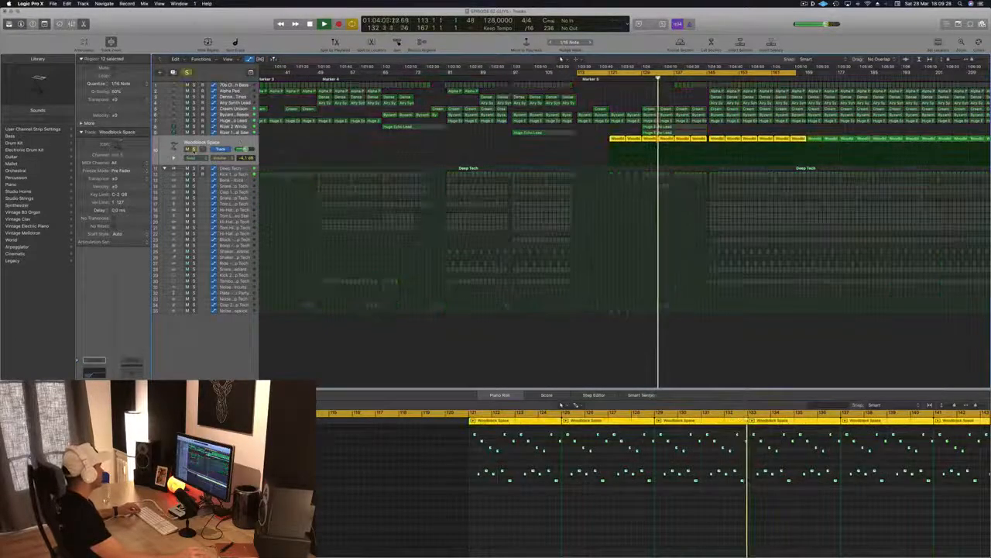
key(s)
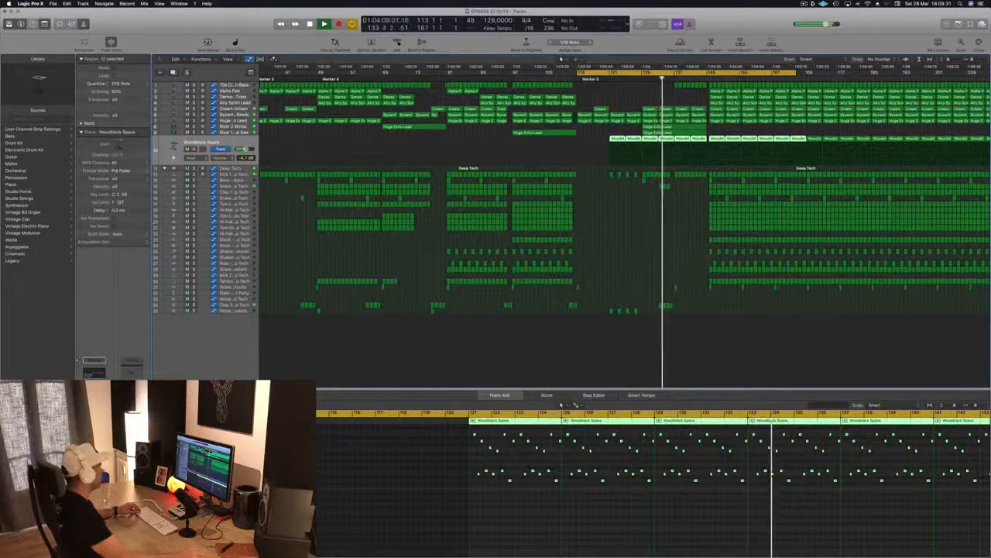
double_click(174, 146)
drag(250, 33, 513, 115)
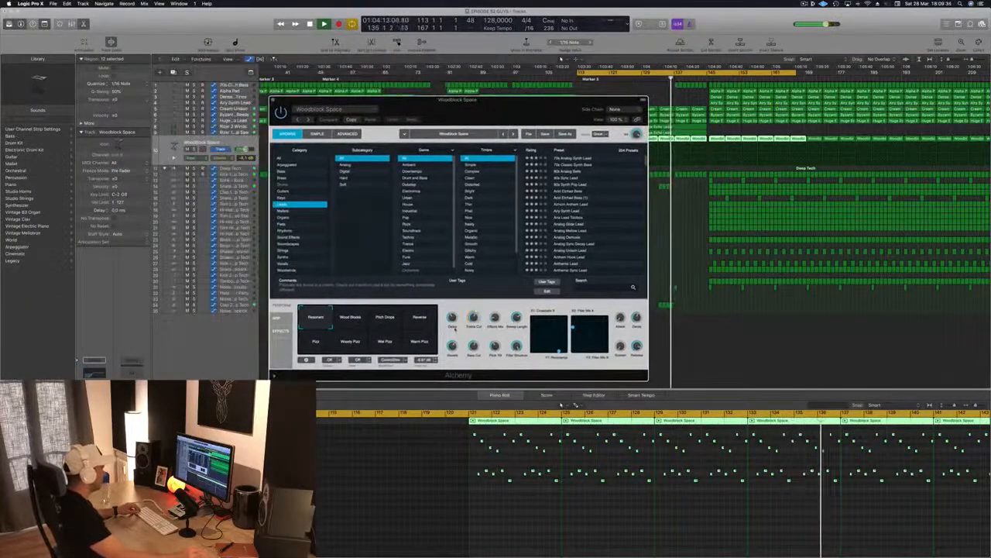
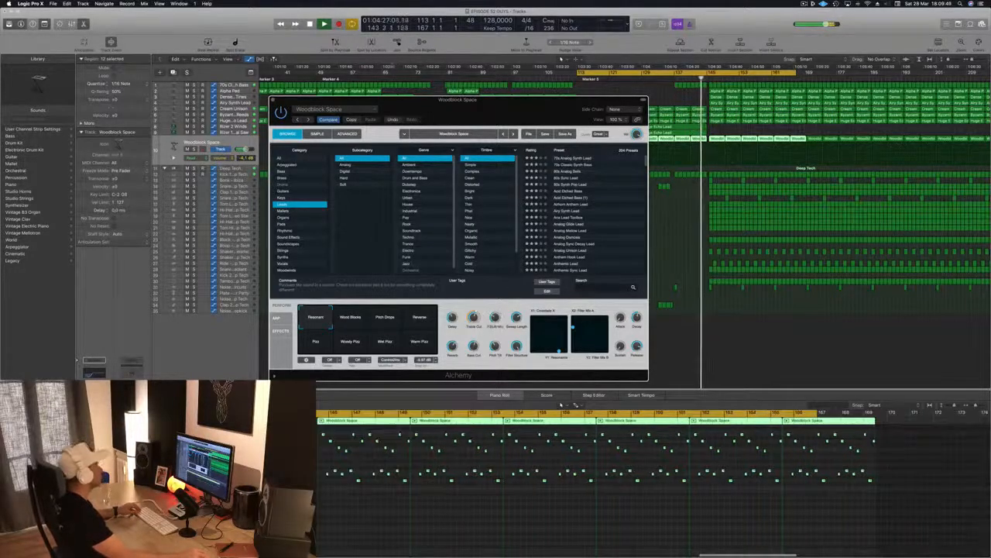
key(super+w)
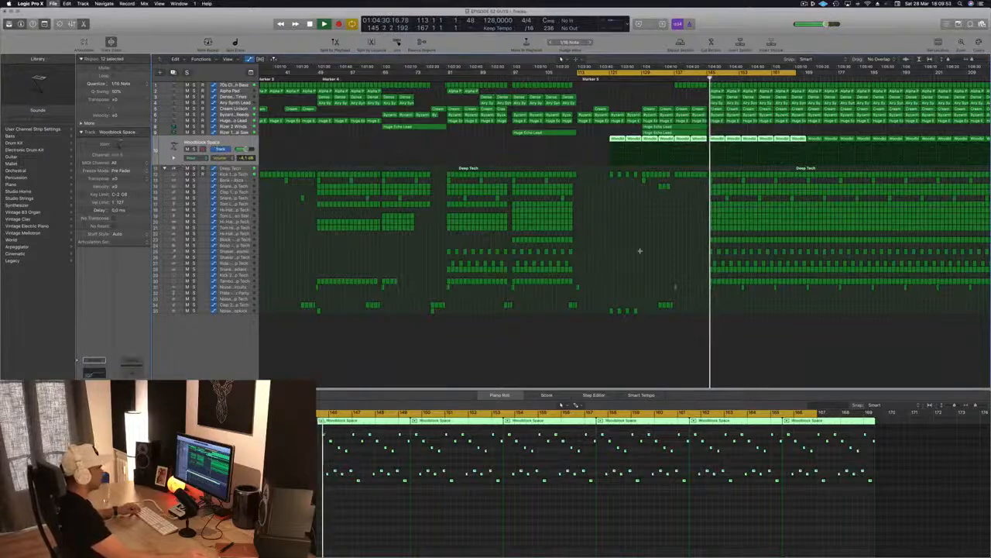
scroll(637, 251, up, 6)
scroll(919, 164, down, 1)
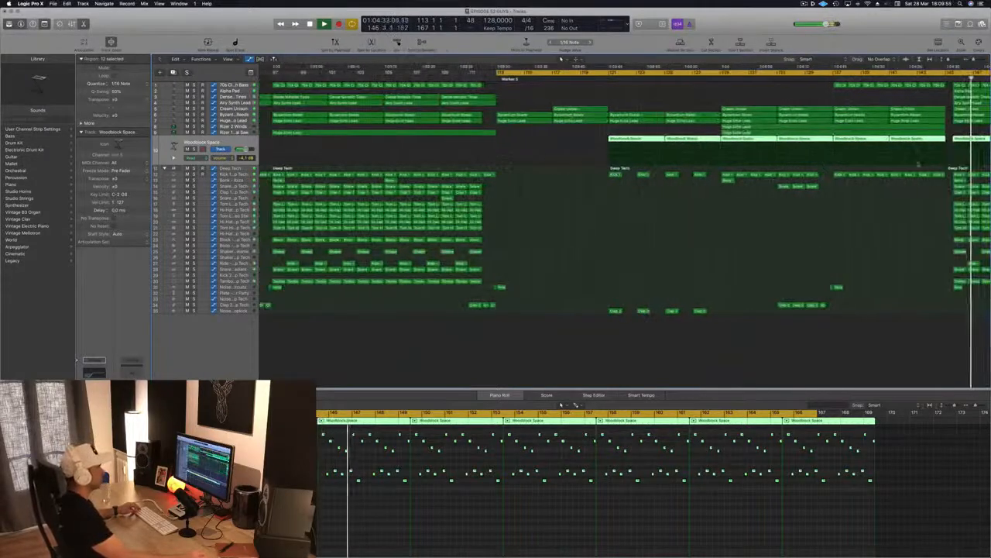
scroll(922, 164, right, 4)
scroll(922, 164, right, 5)
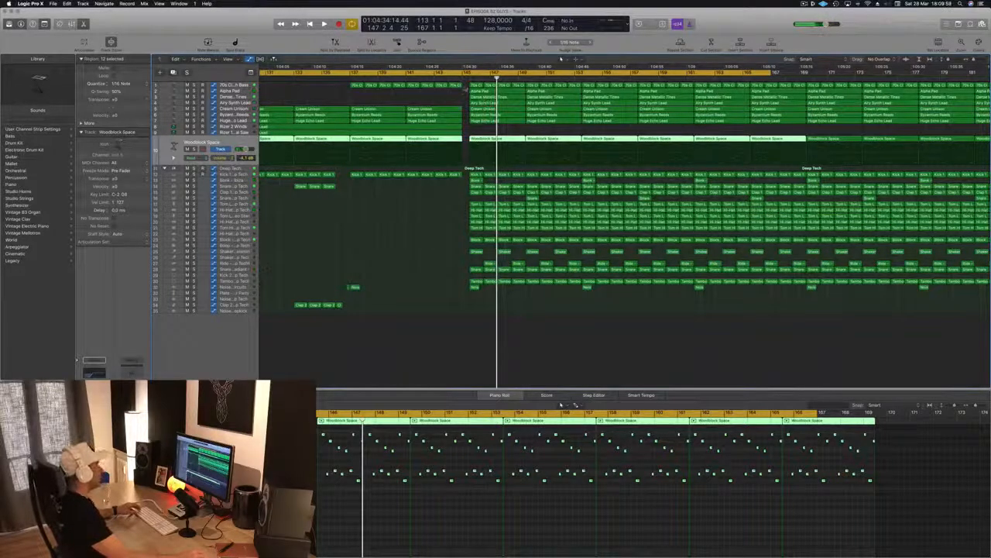
drag(468, 79, 988, 298)
scroll(758, 338, left, 8)
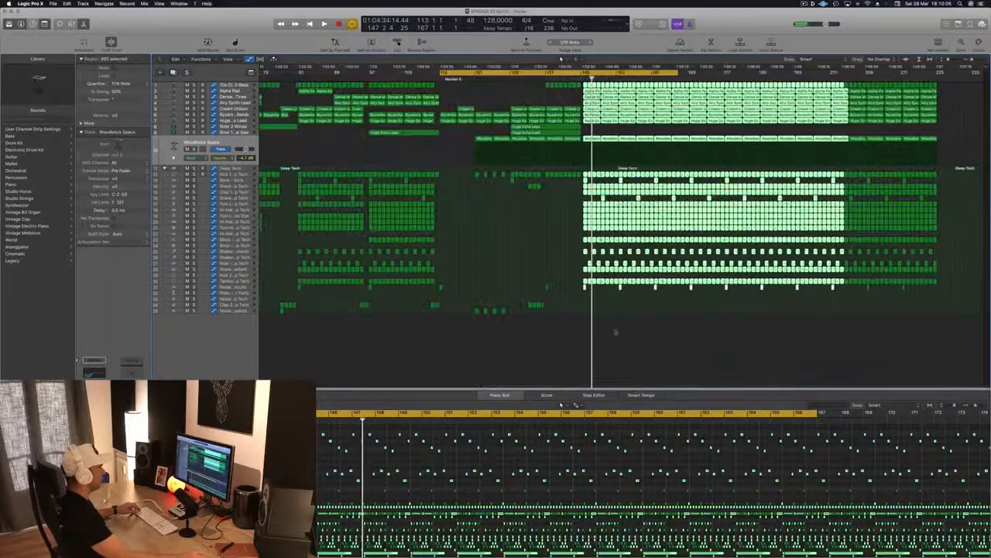
click(616, 332)
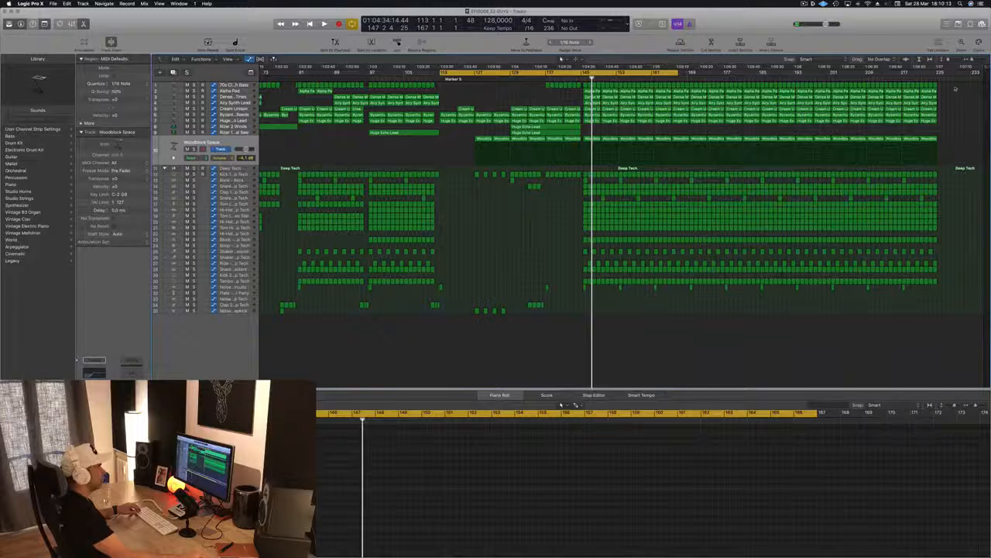
Delete all regions from about bar 185 onward on every track and play from bar 113
drag(955, 88, 763, 350)
key(Delete)
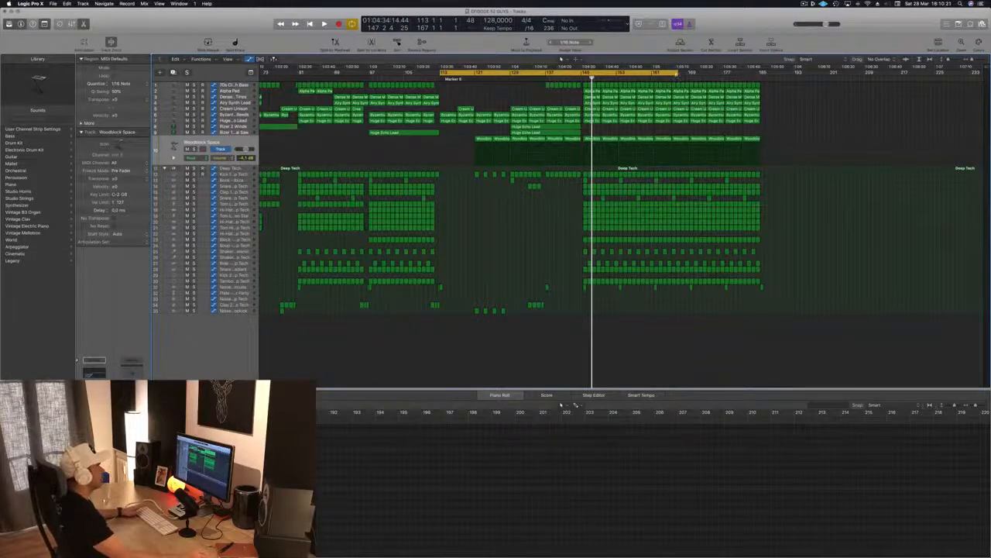
key(space)
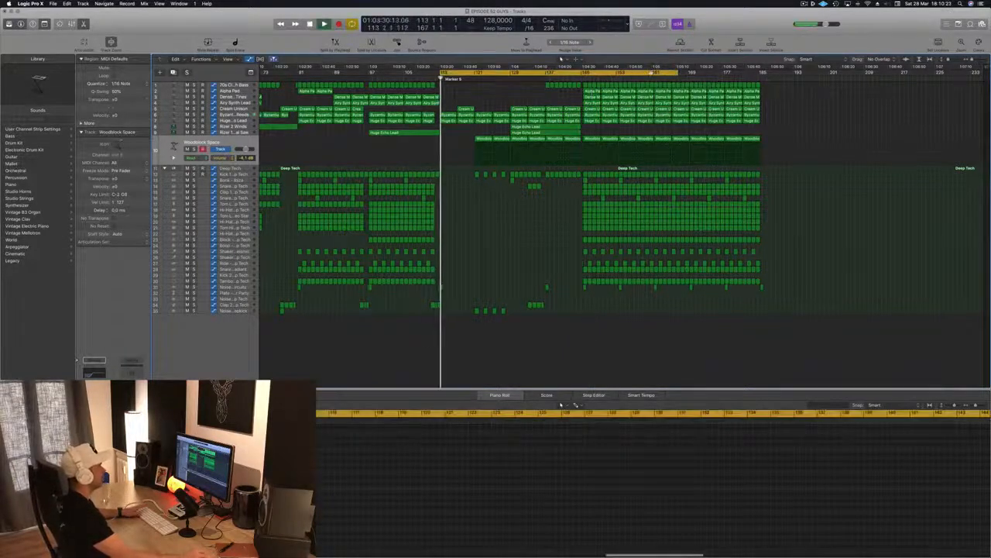
Try moving all regions of the section after the build-up half a bar later to bar 146, and undo the move
drag(788, 82, 586, 305)
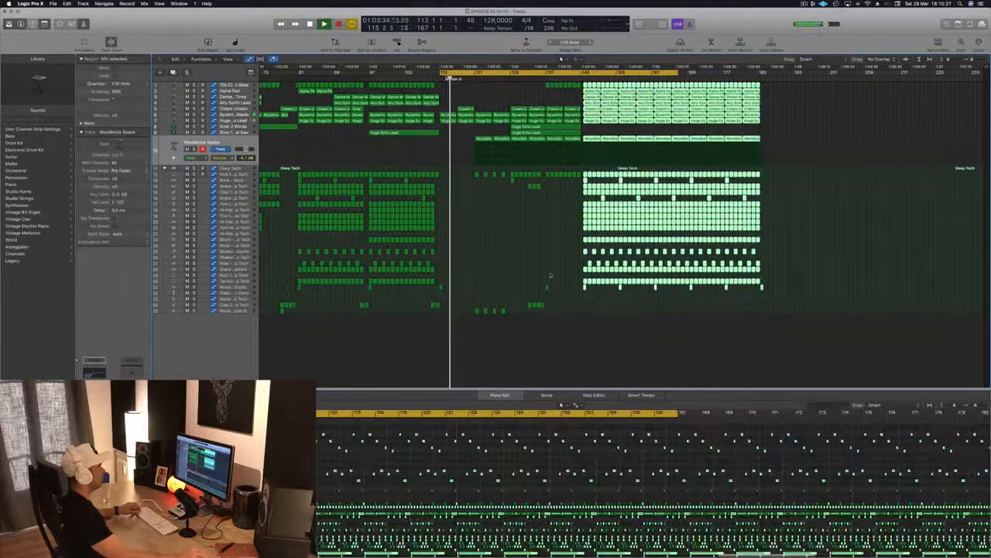
key(super+r)
key(super+Right)
key(super+Right)
key(super+Right)
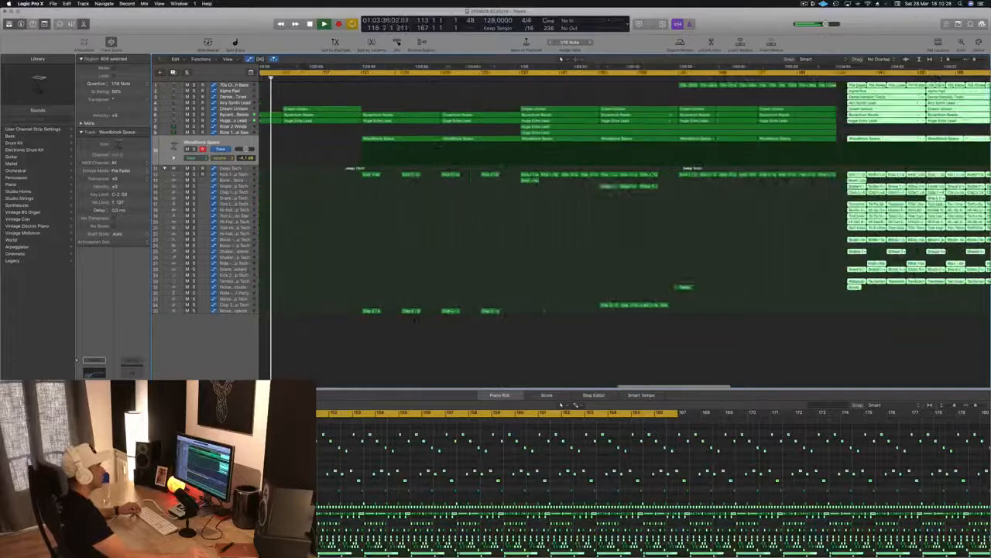
scroll(864, 117, right, 10)
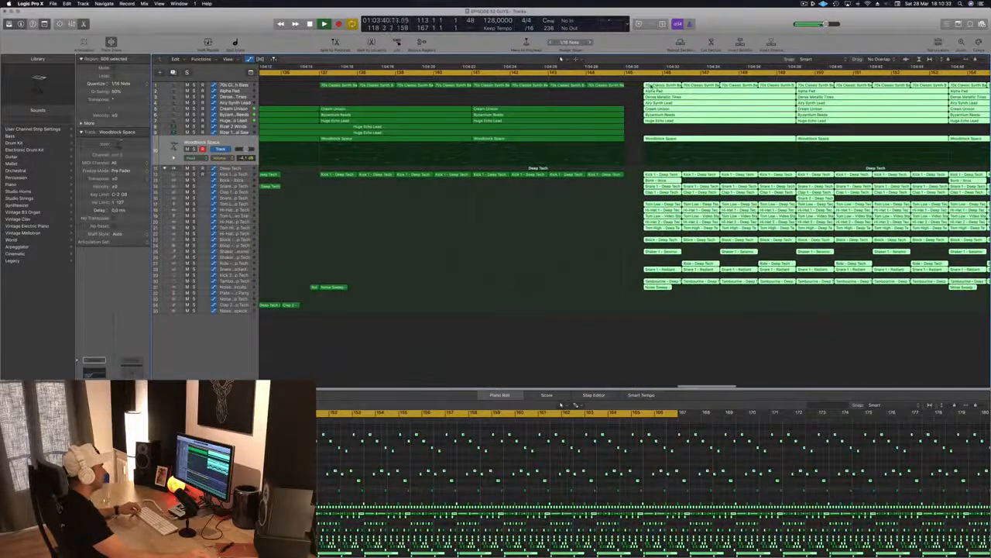
drag(689, 88, 667, 88)
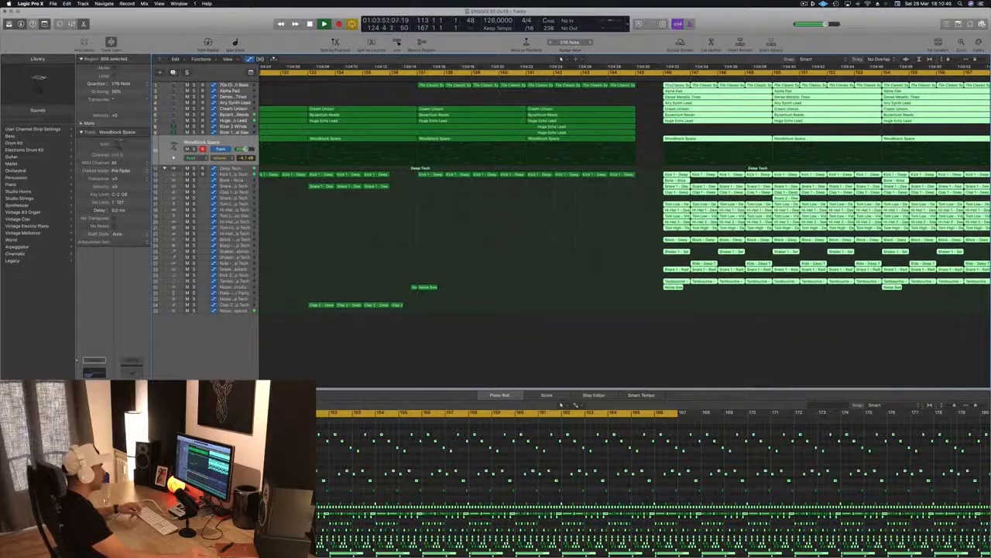
key(super+z)
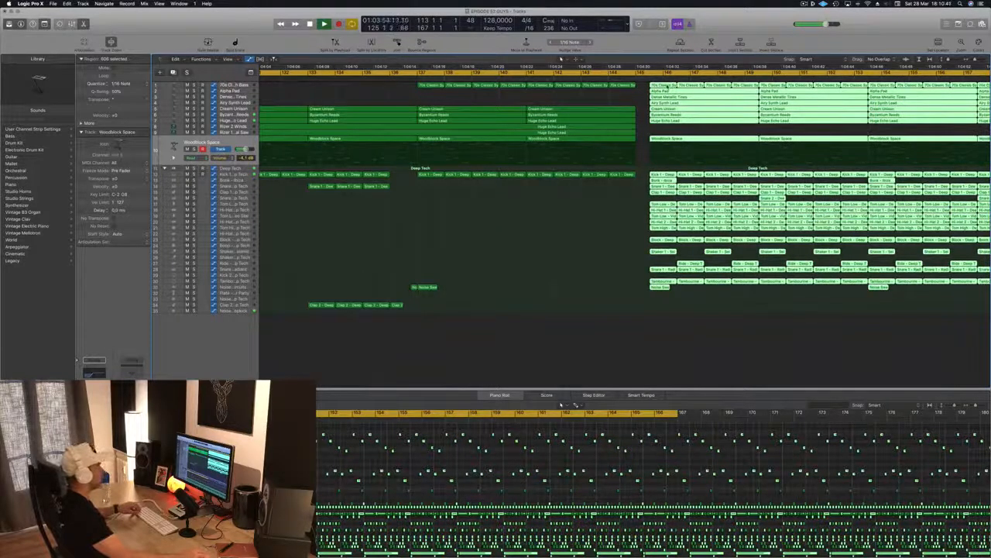
Restore the deleted regions from about bar 185 onward and select all regions after the gap at bar 145
key(super+z)
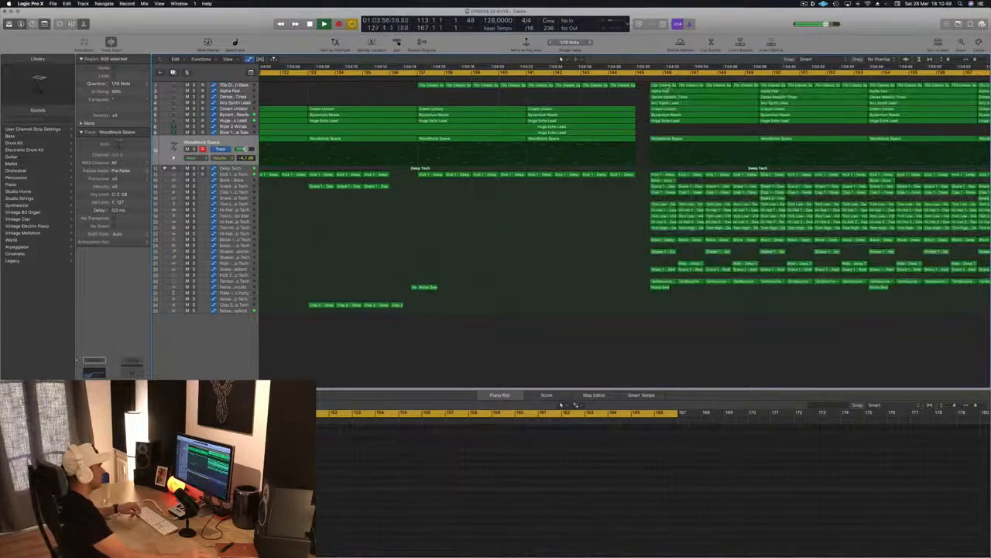
key(super+Left)
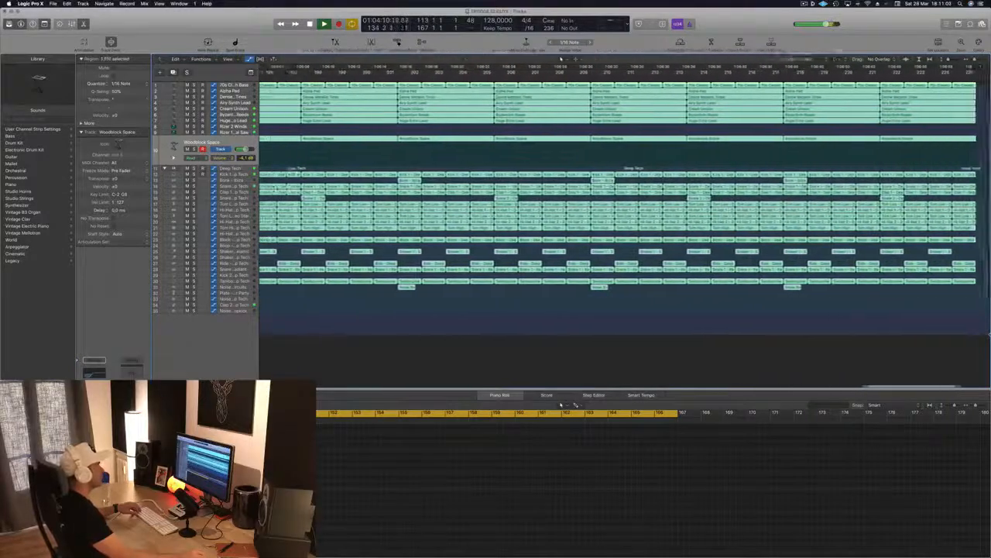
key(super+a)
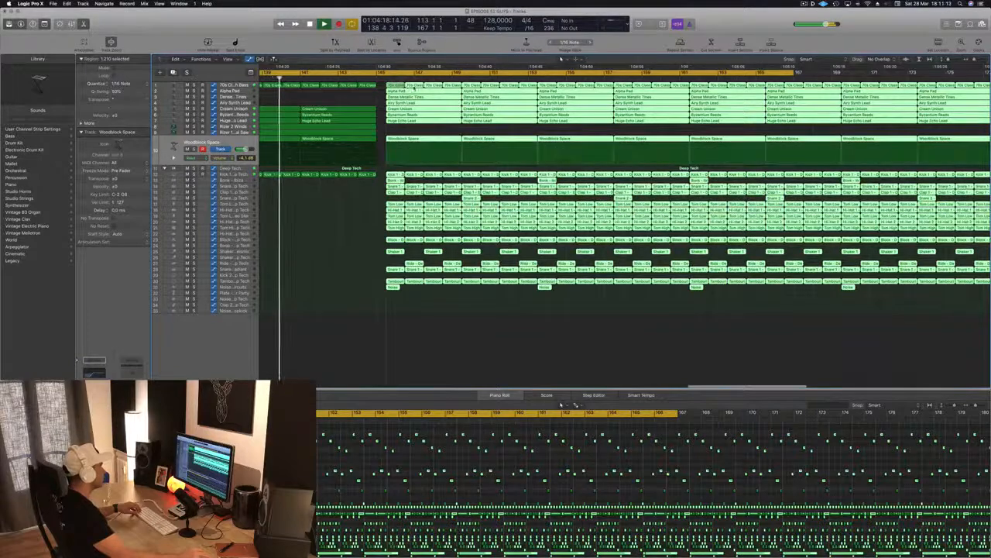
Try moving the selected regions earlier over the end of the build-up, and undo the moves
drag(416, 87, 390, 91)
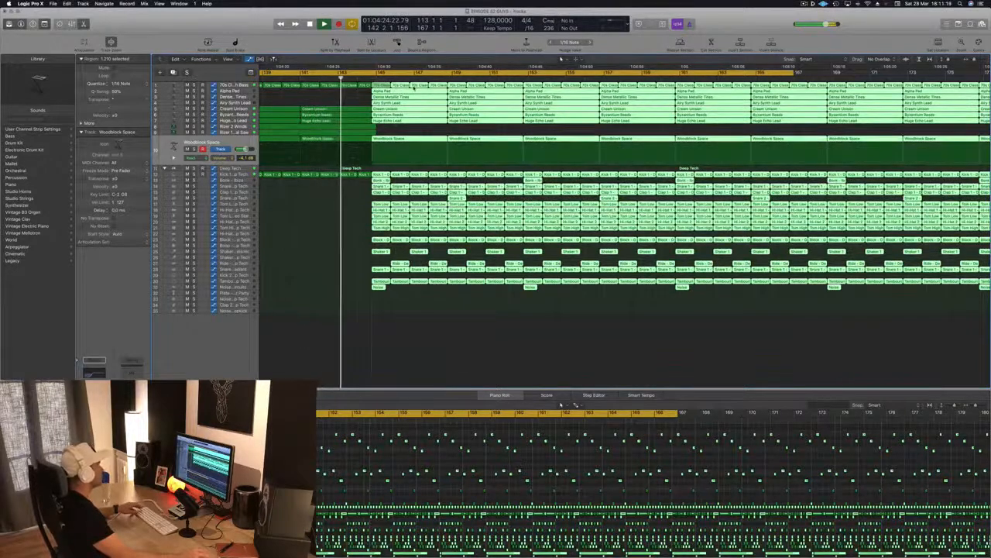
drag(411, 89, 355, 88)
drag(355, 262, 354, 263)
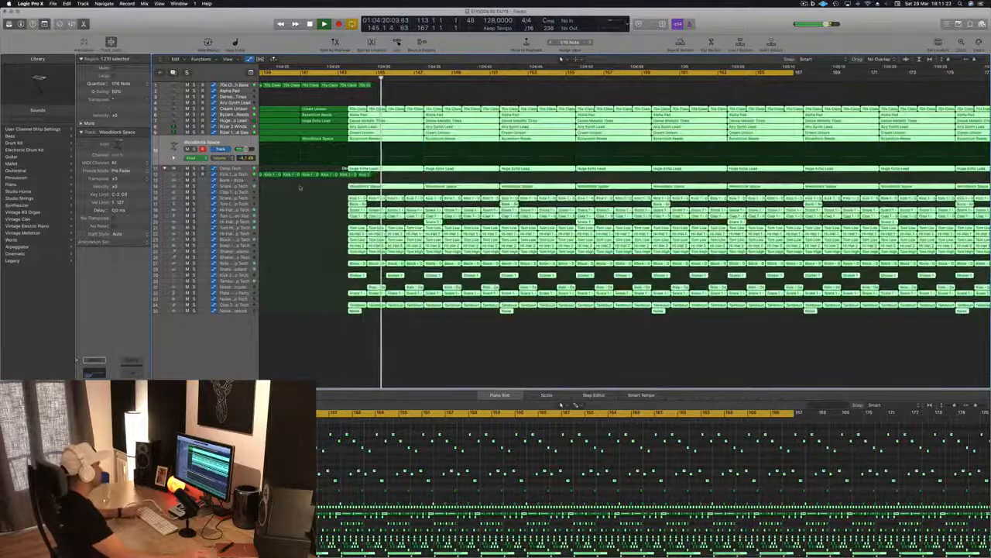
key(super+z)
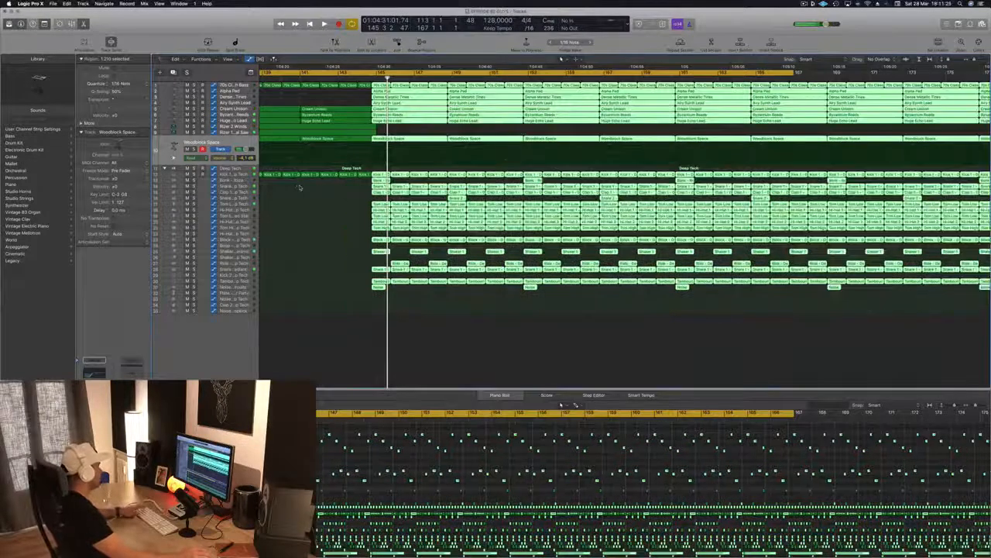
key(super+z)
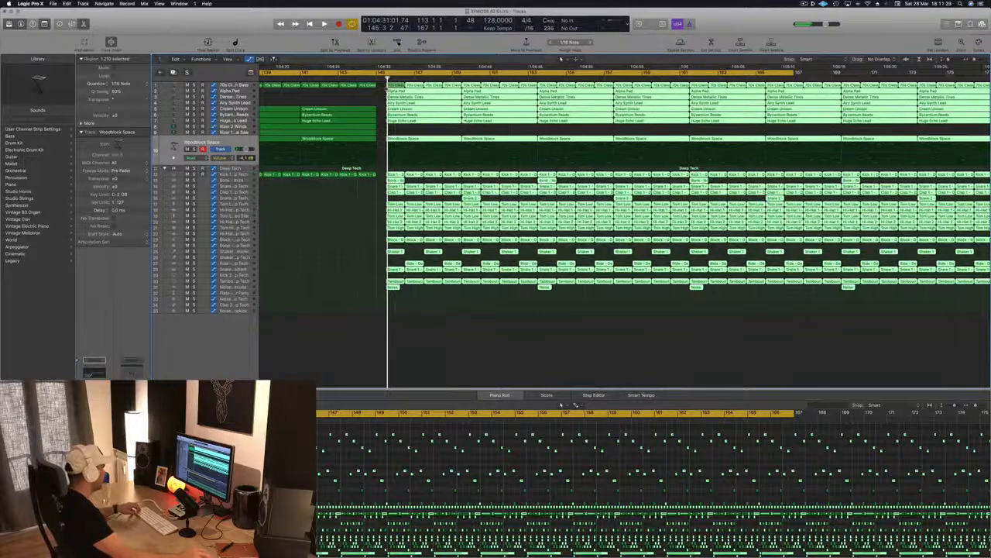
drag(360, 158, 342, 265)
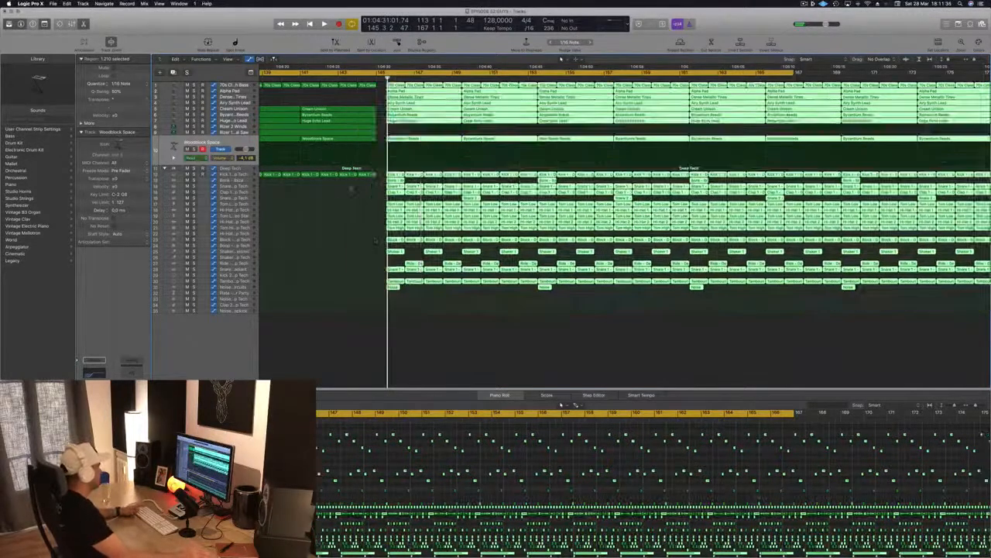
key(super+z)
Move all selected regions after the gap about half a bar later to bar 146
key(super+Right)
key(super+Right)
key(super+Right)
key(super+Right)
key(super+Right)
key(super+Right)
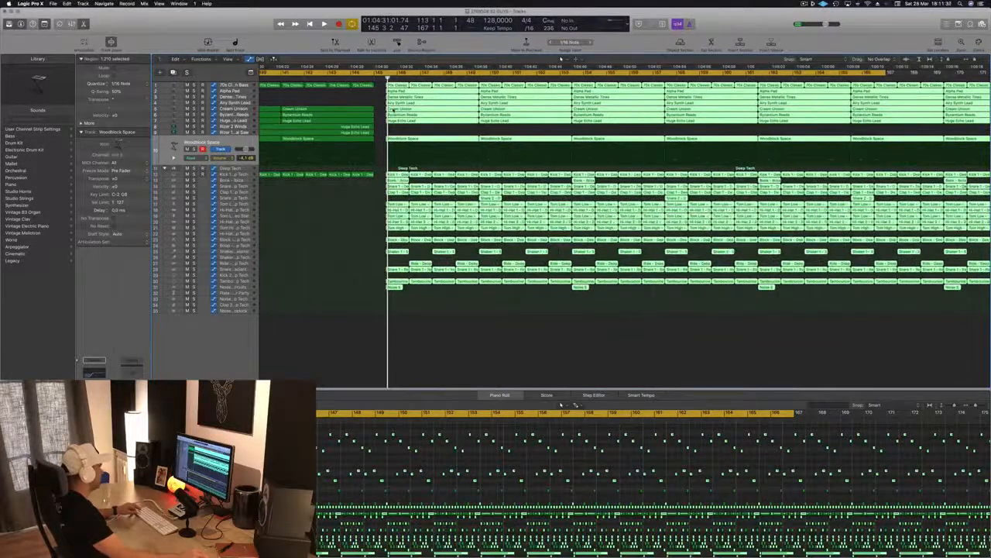
key(super+Left)
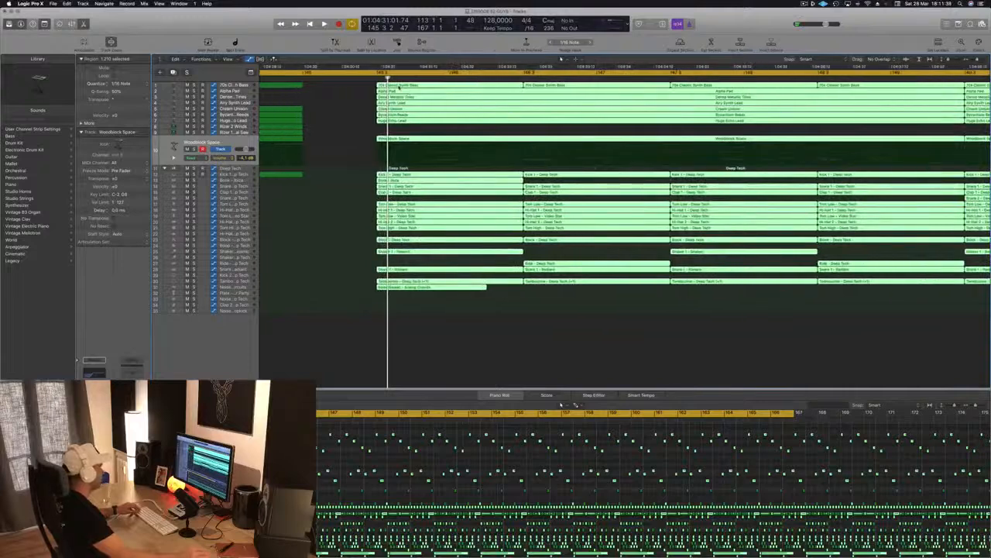
mouse_move(481, 91)
mouse_down()
mouse_move(526, 89)
mouse_move(469, 89)
mouse_up()
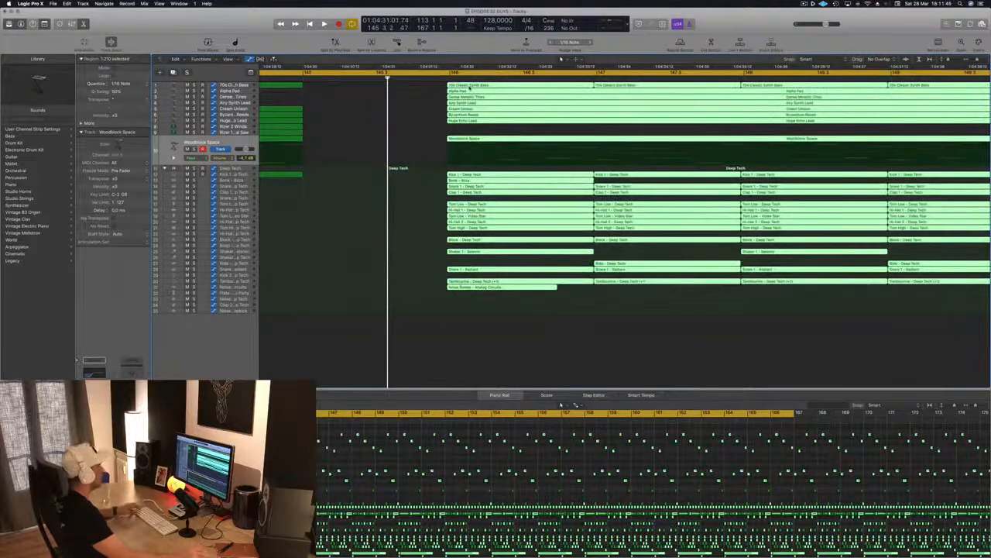
Fine-tune the position of the selected regions at close zoom so they start exactly on bar 146
key(super+Right)
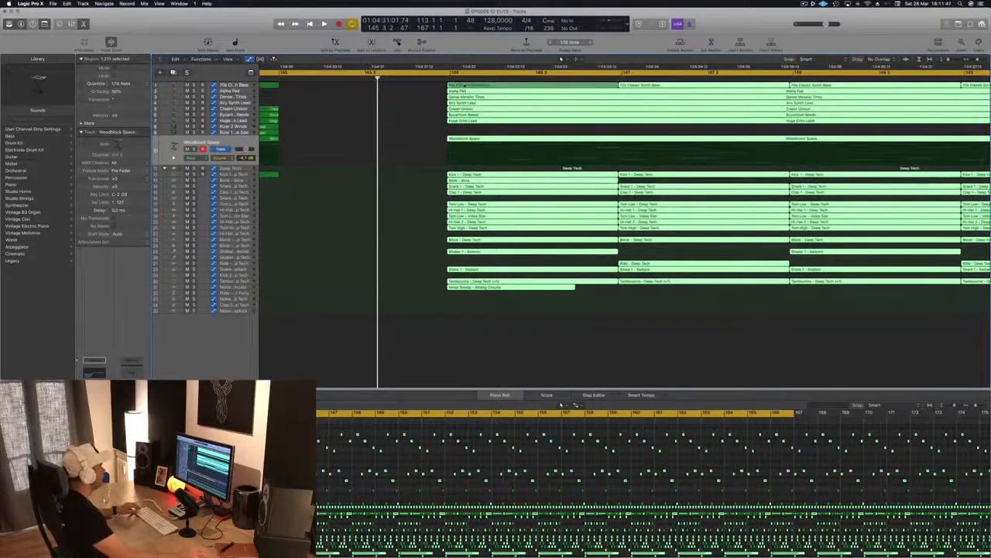
drag(463, 86, 468, 86)
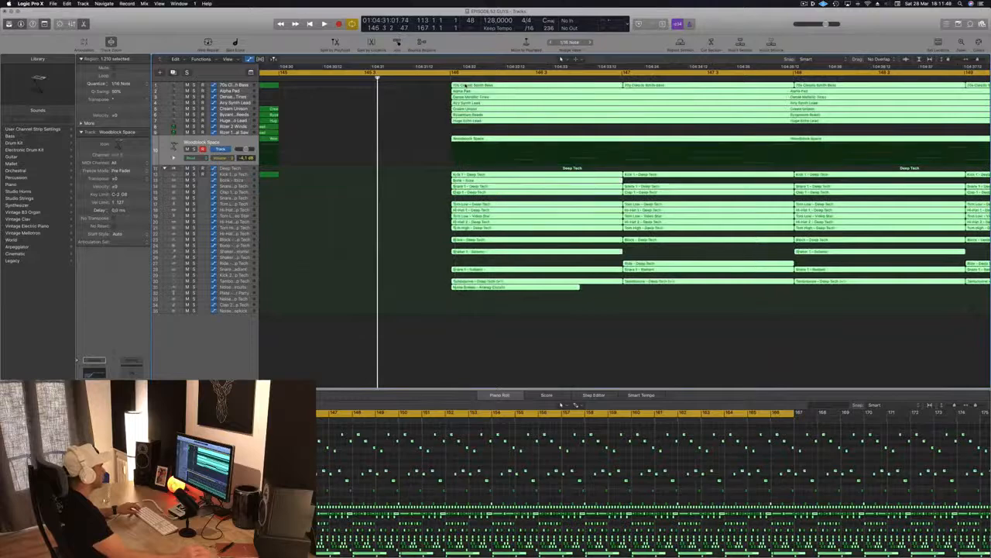
key(super+Right)
key(super+Right)
key(super+Right)
key(super+Right)
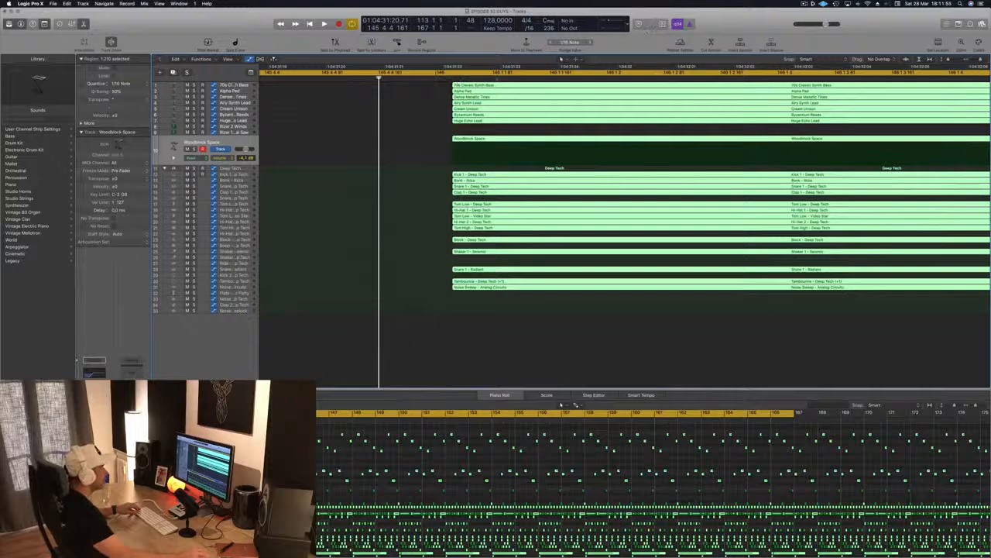
drag(489, 85, 469, 86)
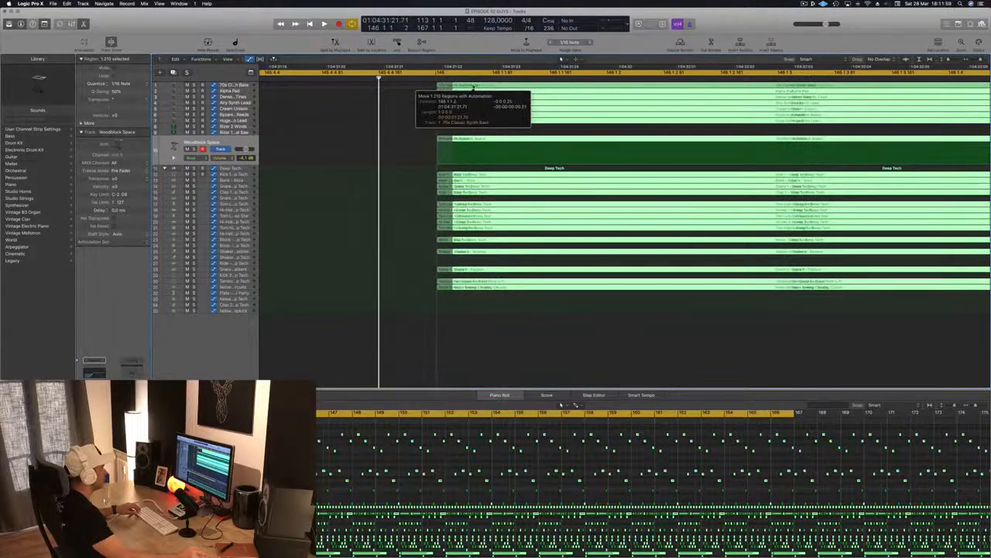
drag(471, 87, 472, 86)
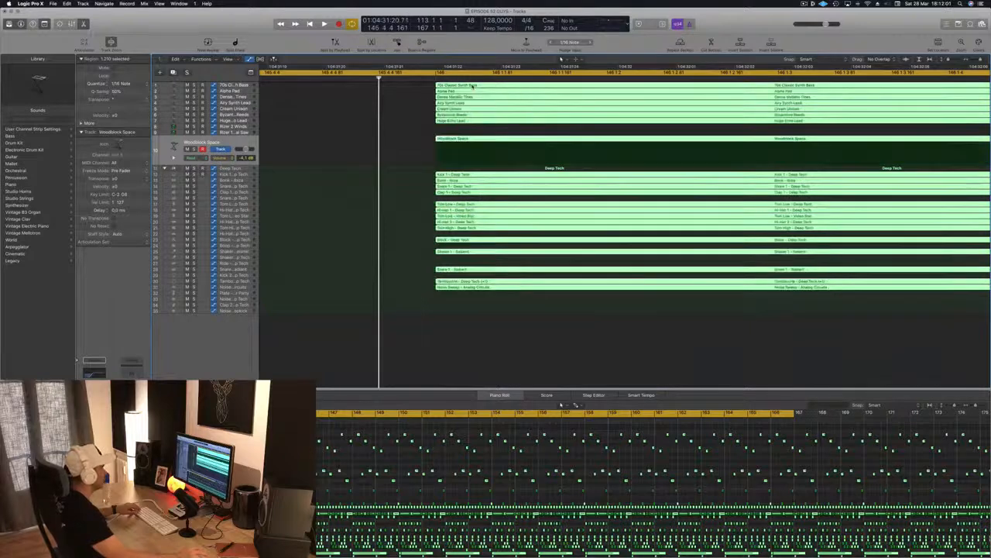
Play from bar 113, jump to about bar 143 and listen to the transition across the gap into bar 146
scroll(473, 86, down, 3)
key(space)
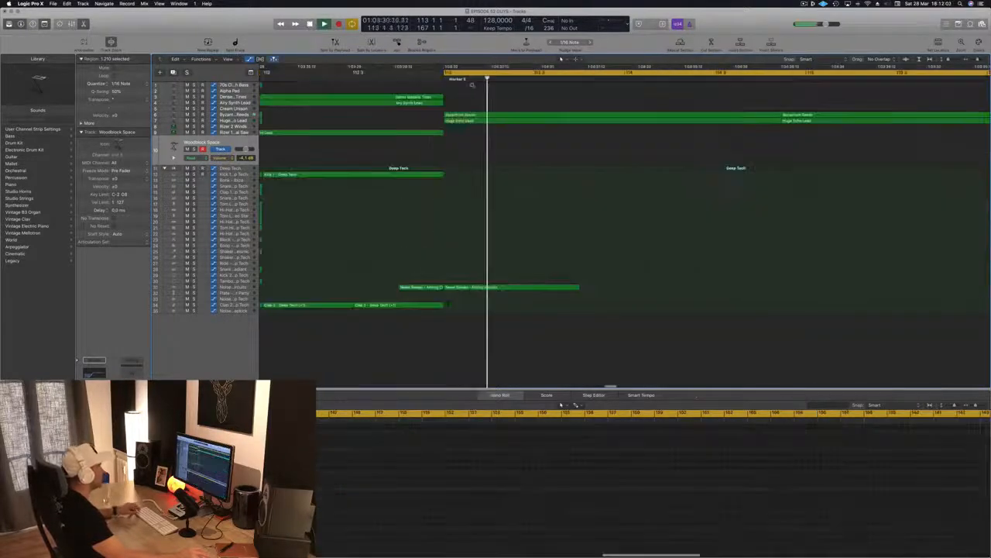
scroll(498, 86, down, 6)
scroll(504, 86, down, 5)
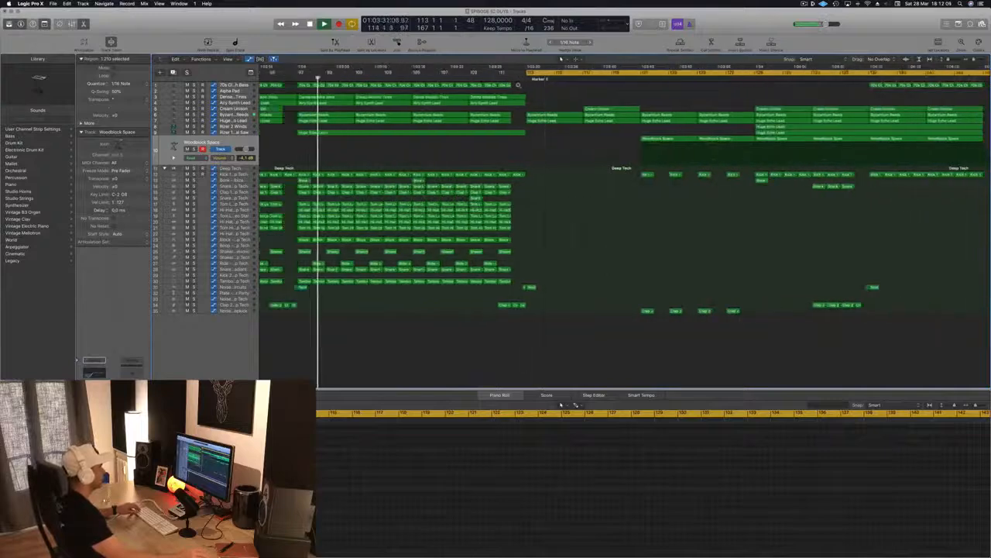
scroll(581, 85, right, 5)
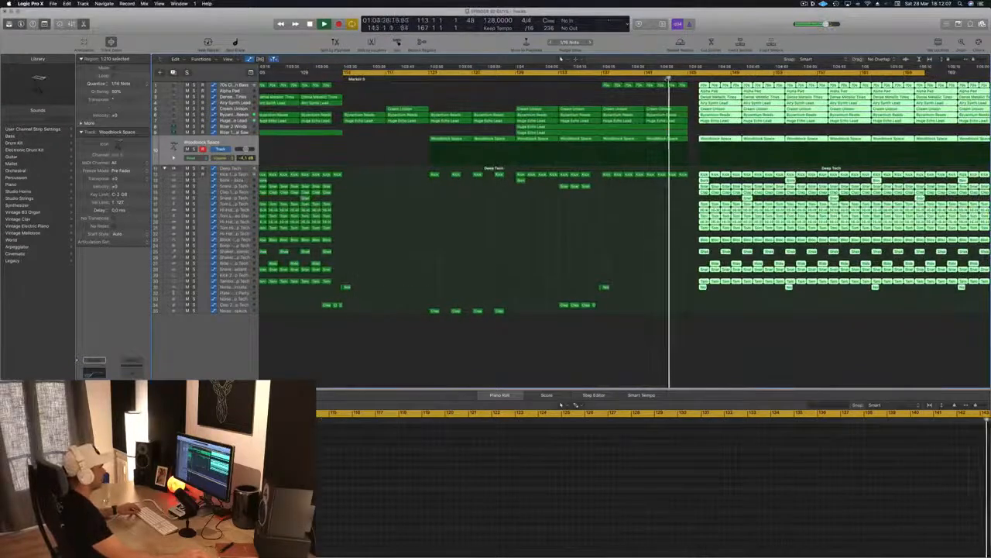
key(super+Right)
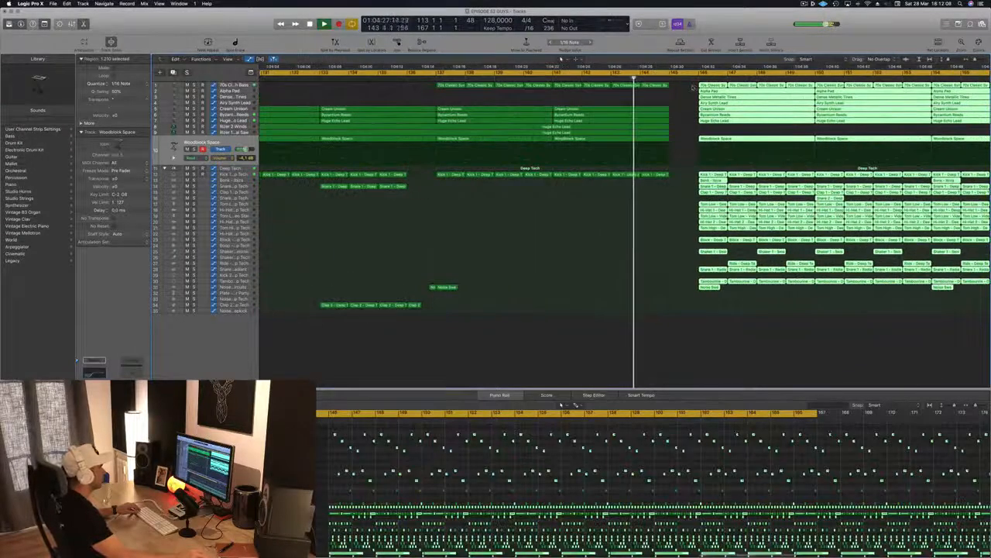
scroll(693, 87, down, 8)
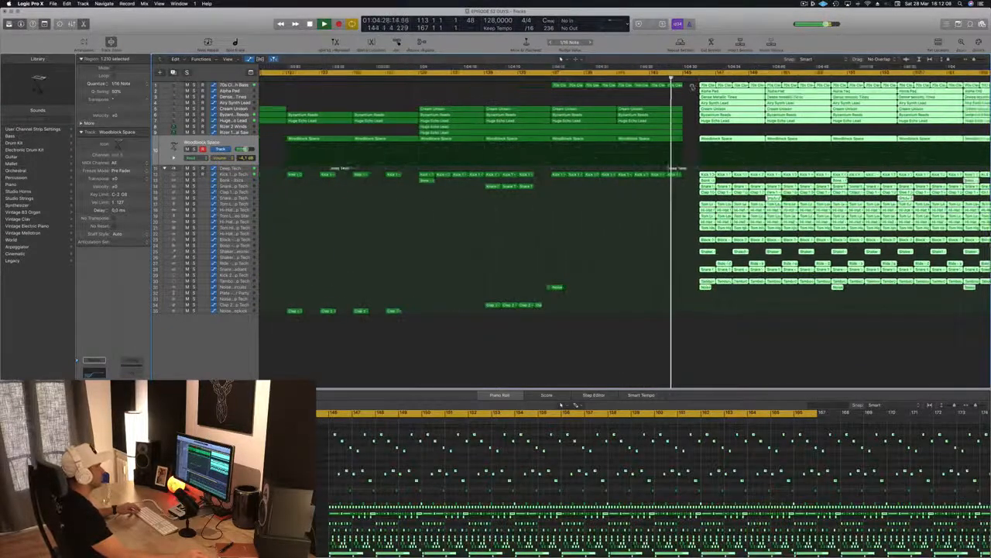
scroll(666, 98, down, 3)
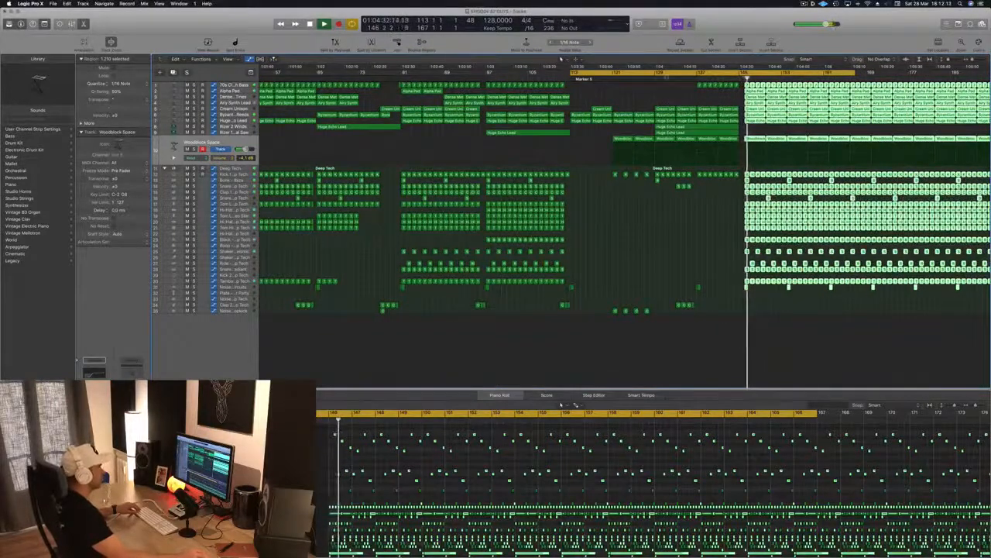
Play the build-up from about bar 128 and review the arrangement around it
click(651, 78)
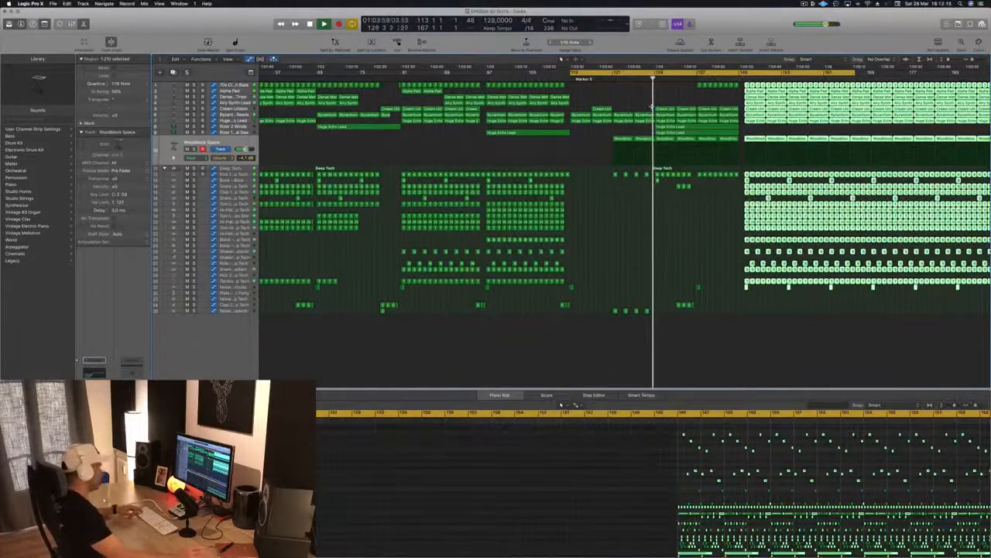
scroll(747, 168, up, 3)
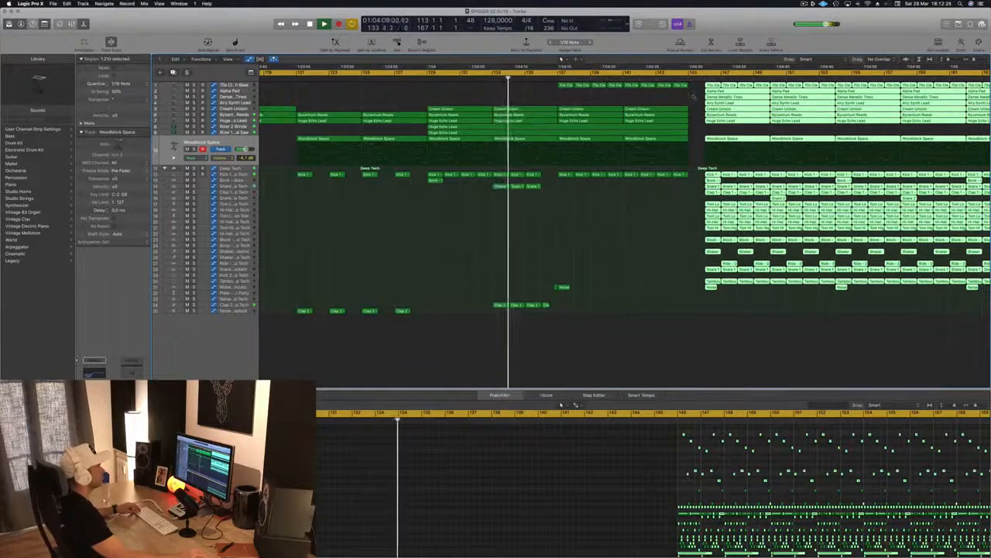
scroll(702, 95, up, 10)
scroll(702, 95, up, 5)
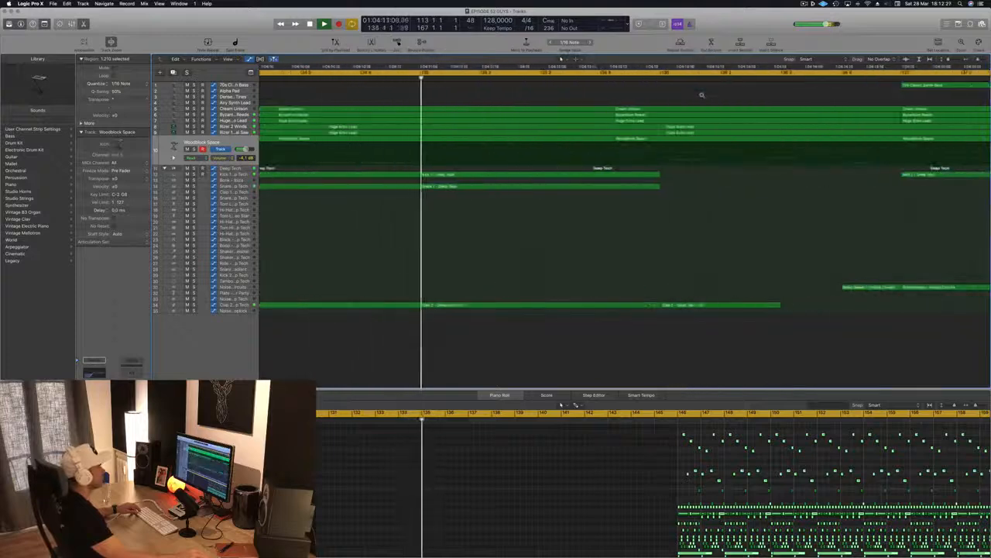
scroll(701, 96, down, 10)
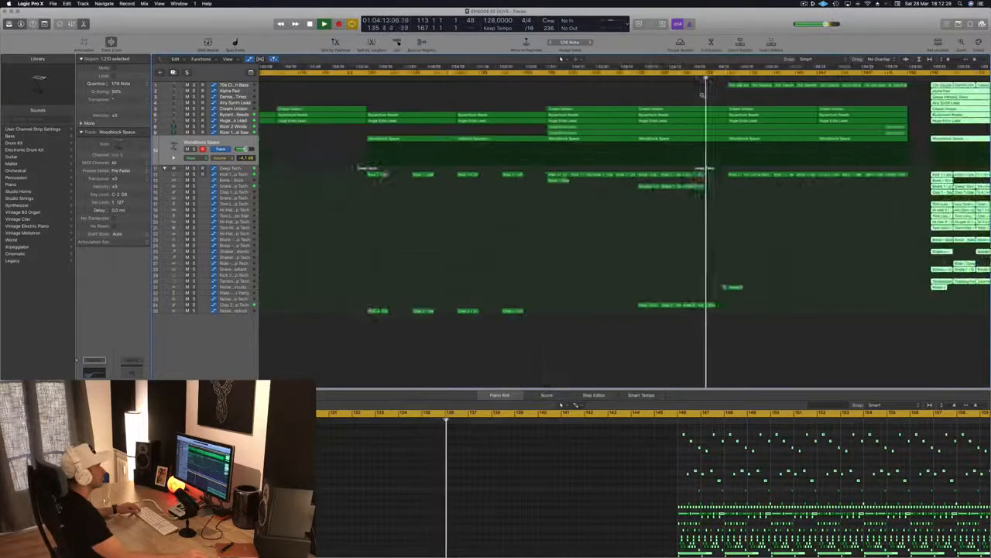
scroll(755, 185, down, 5)
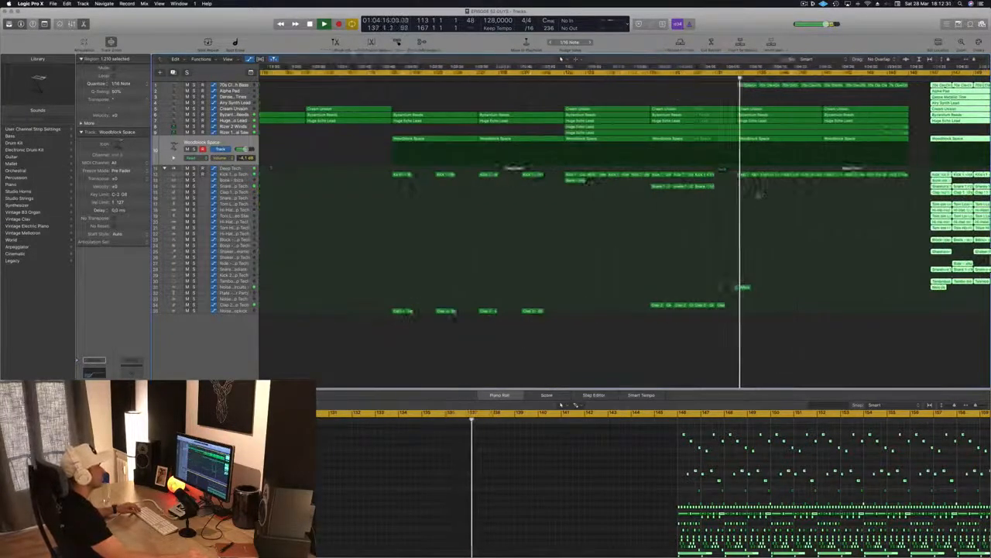
scroll(758, 195, down, 5)
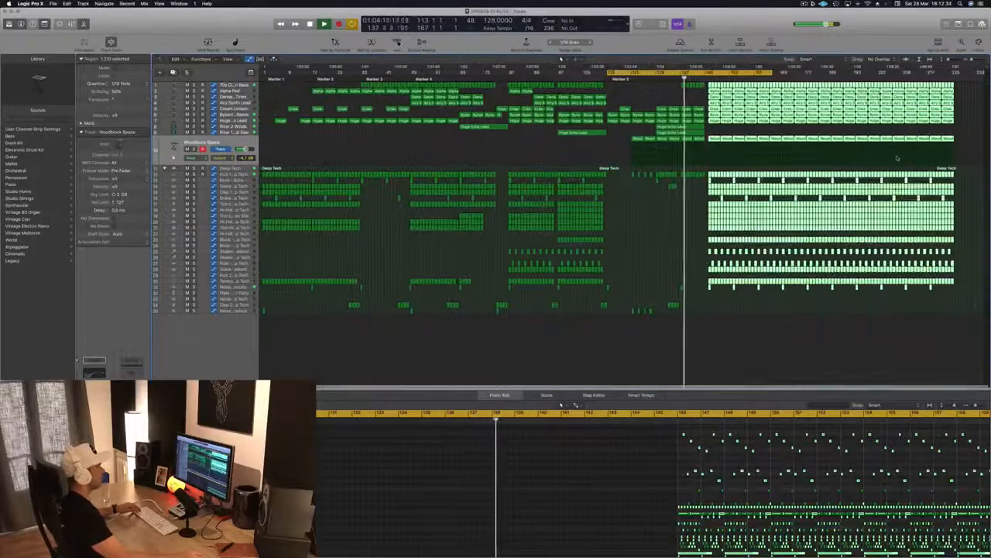
Move the cycle range so it starts at bar 146 and play the section from there
key(space)
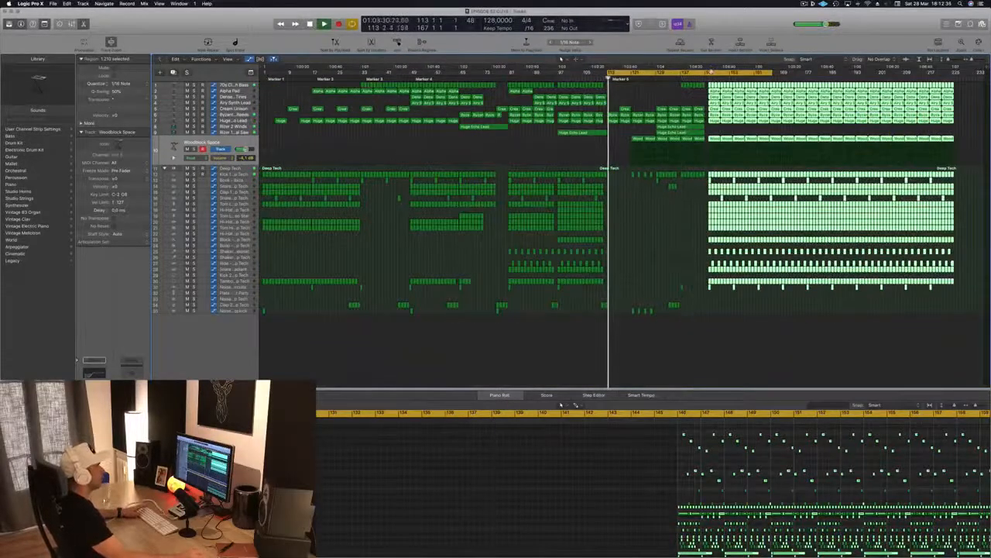
drag(714, 72, 812, 73)
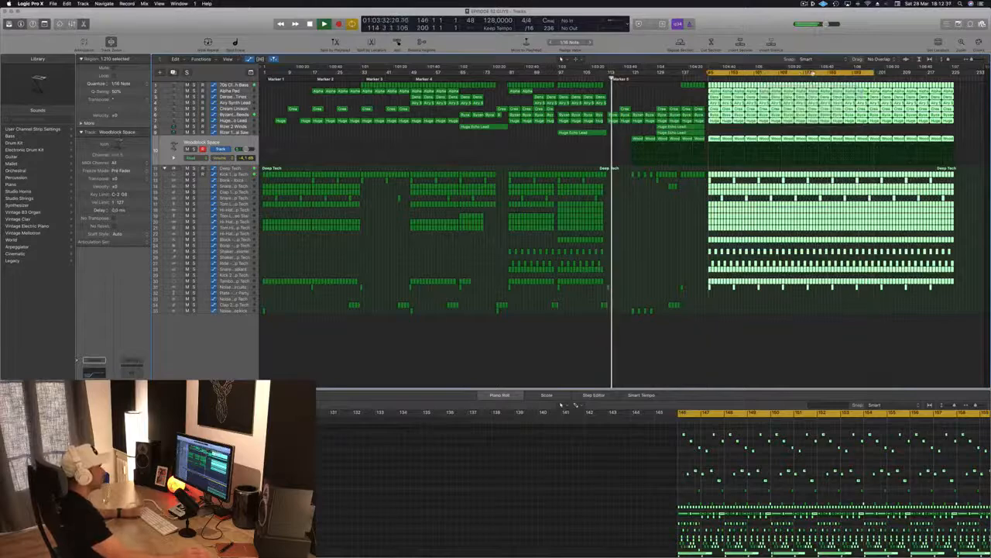
key(space)
key(super+Right)
key(super+Right)
key(super+Right)
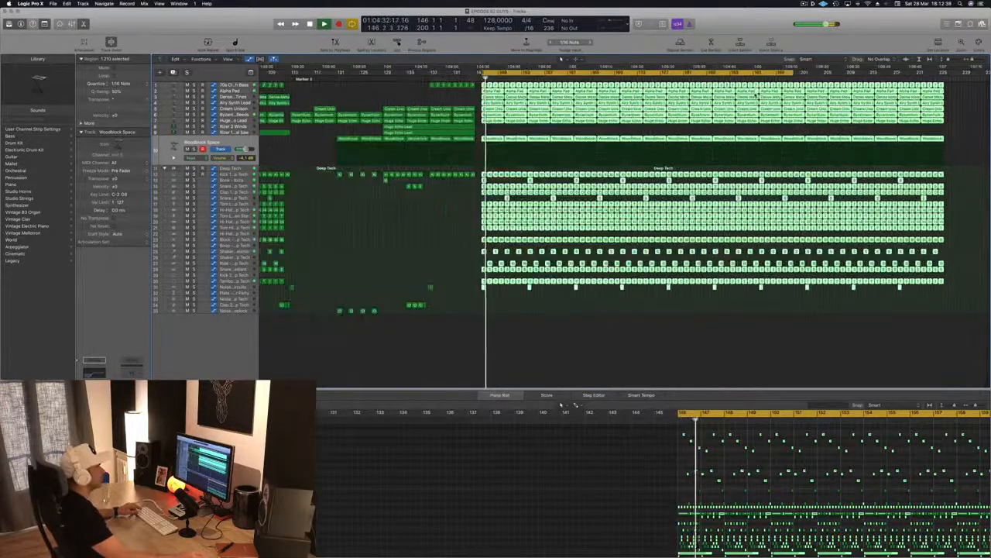
key(super+Right)
key(super+Right)
key(super+Right)
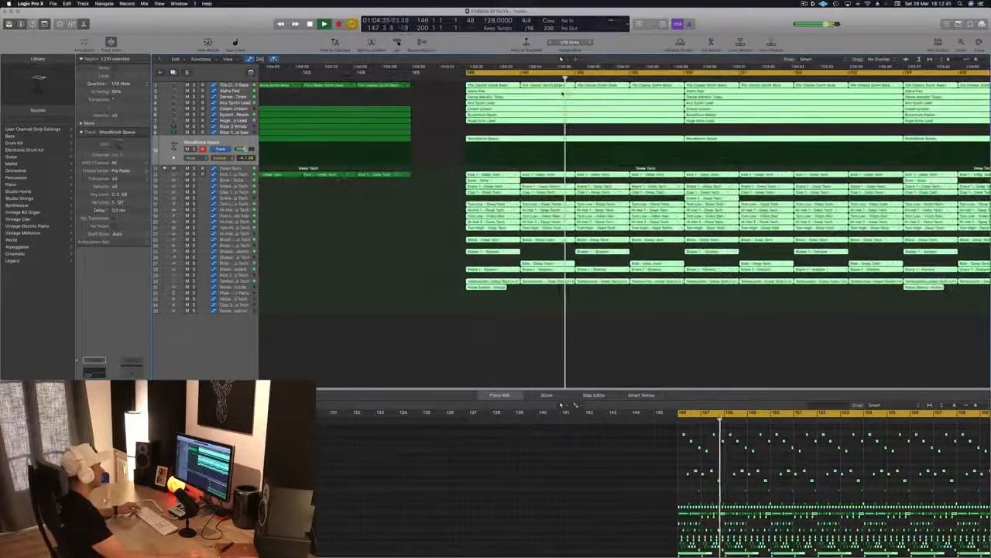
Clear the region selection while the section from bar 146 keeps playing
key(super+Left)
key(super+Left)
key(super+Left)
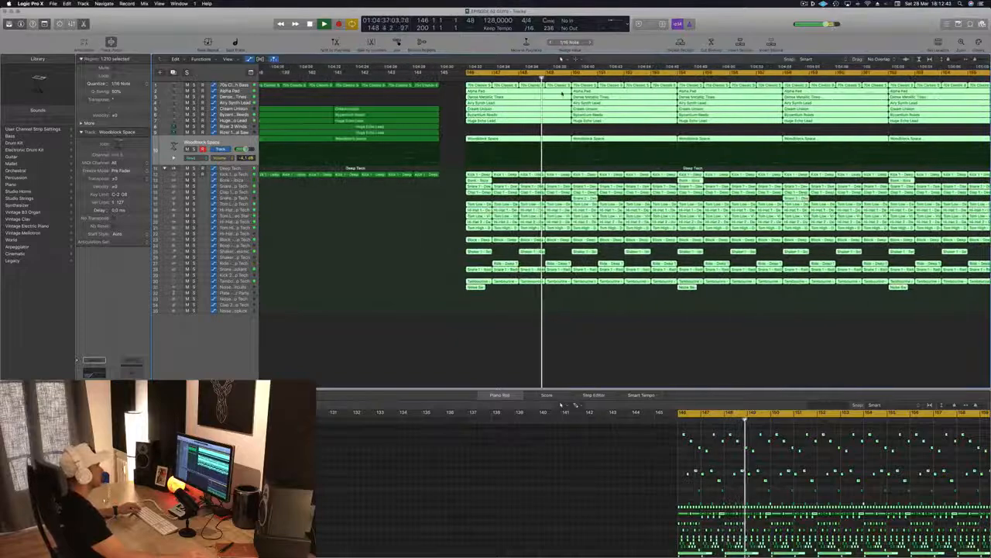
key(super+Left)
key(super+Left)
key(super+Left)
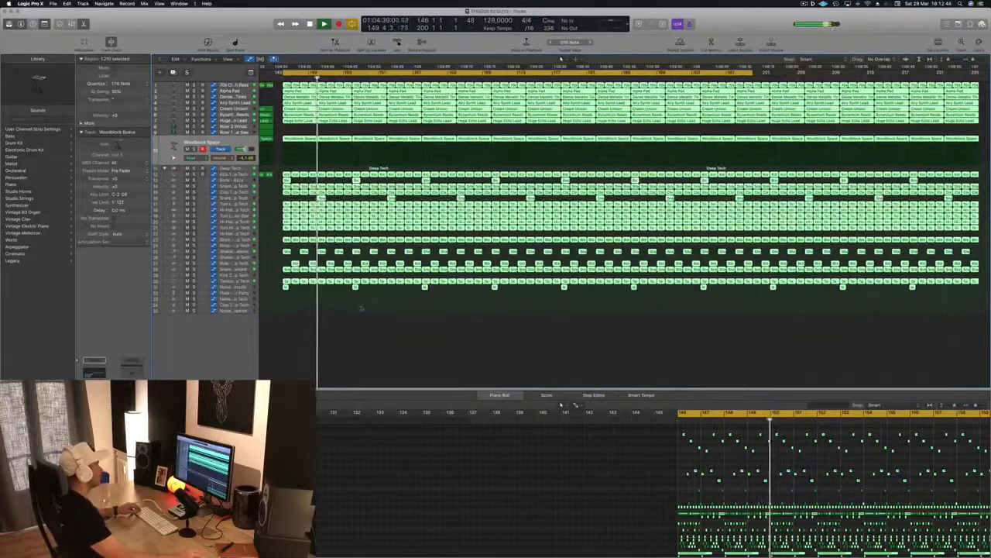
click(347, 318)
key(super+Left)
key(super+Left)
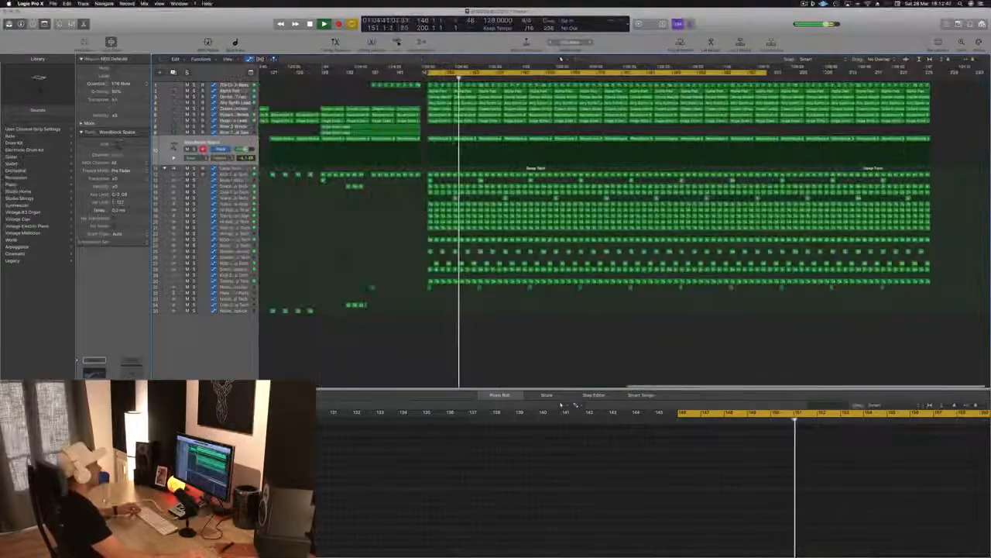
Delete the Woodblock Space regions from bar 162 onward and replay the section from bar 146
drag(956, 136, 534, 146)
key(Delete)
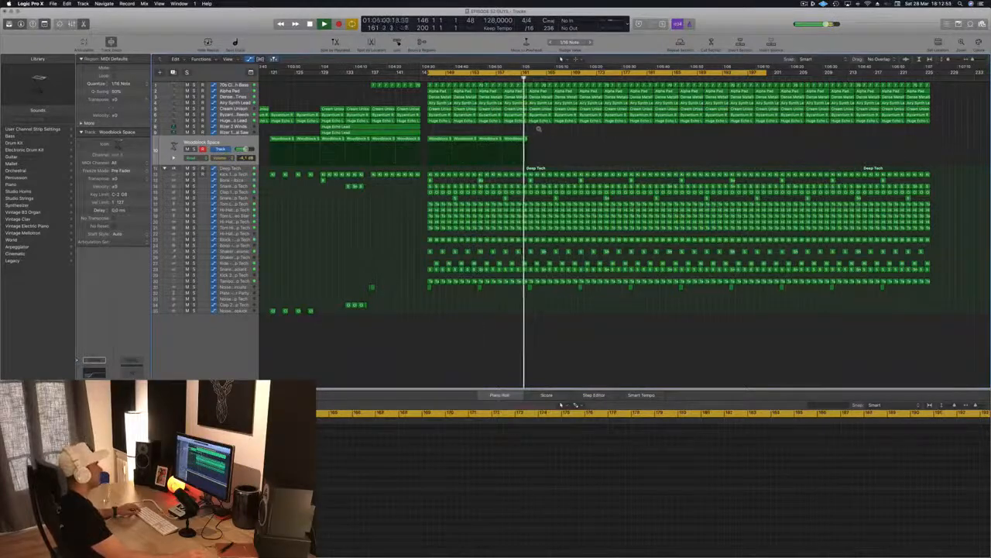
scroll(543, 130, right, 2)
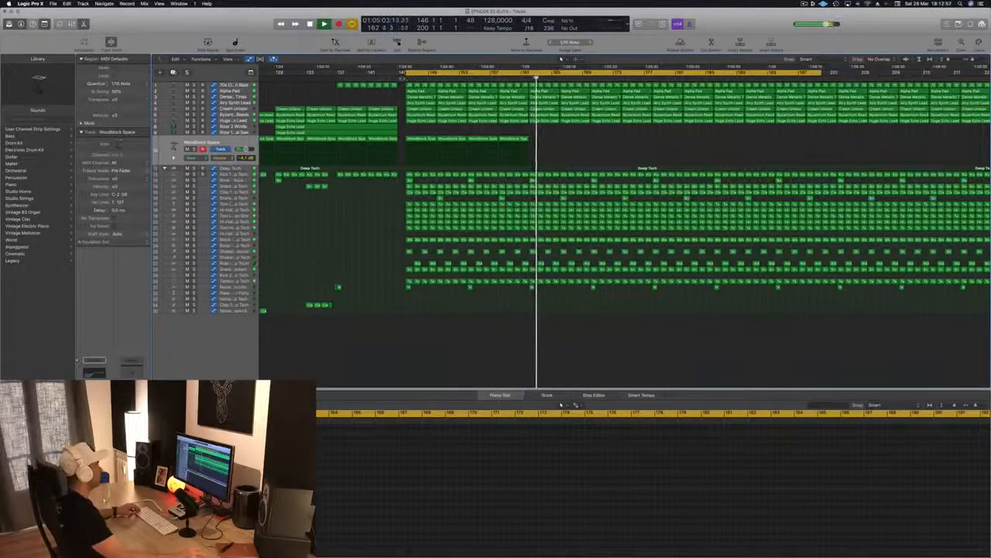
click(403, 78)
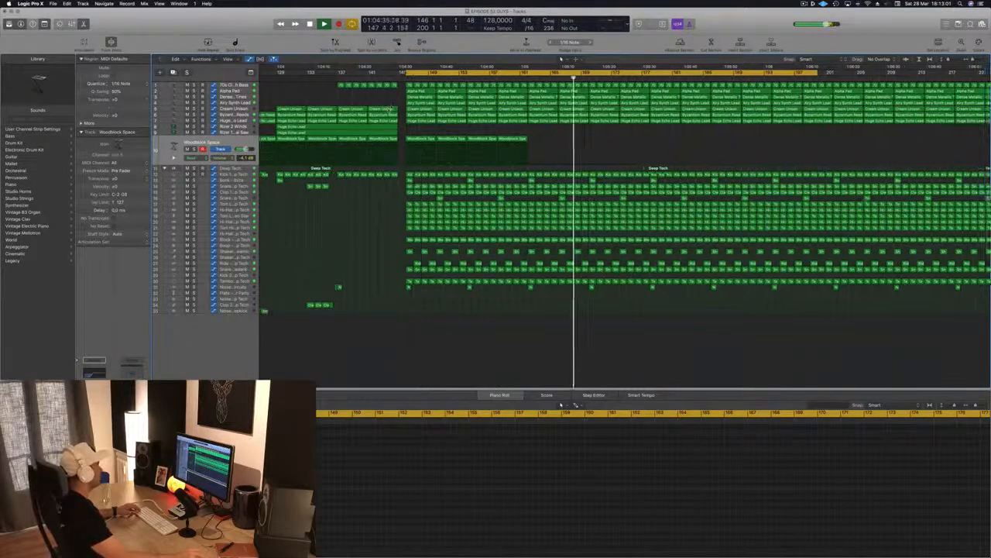
Delete the regions on all tracks from bar 210 onward, including the remaining 70s bass regions
key(super+Left)
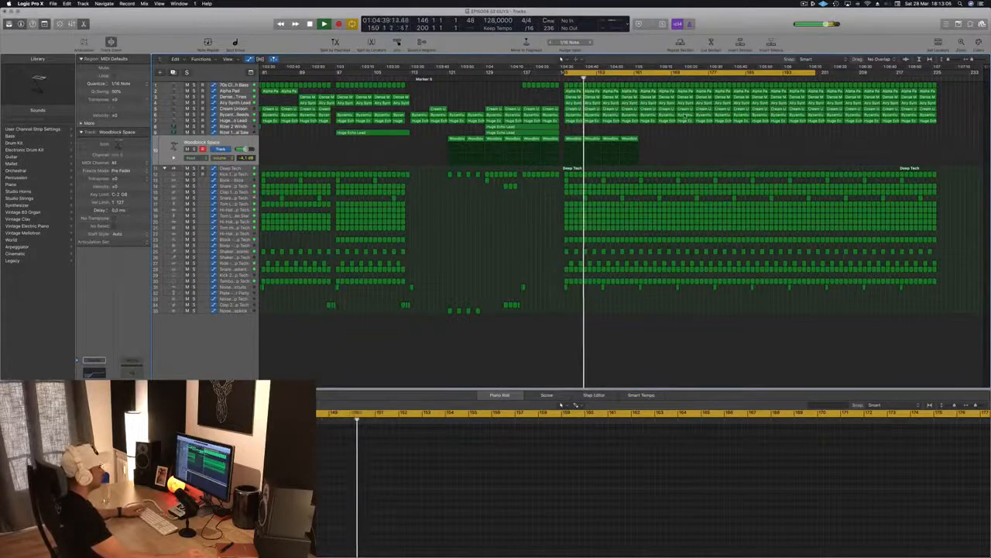
scroll(508, 211, down, 2)
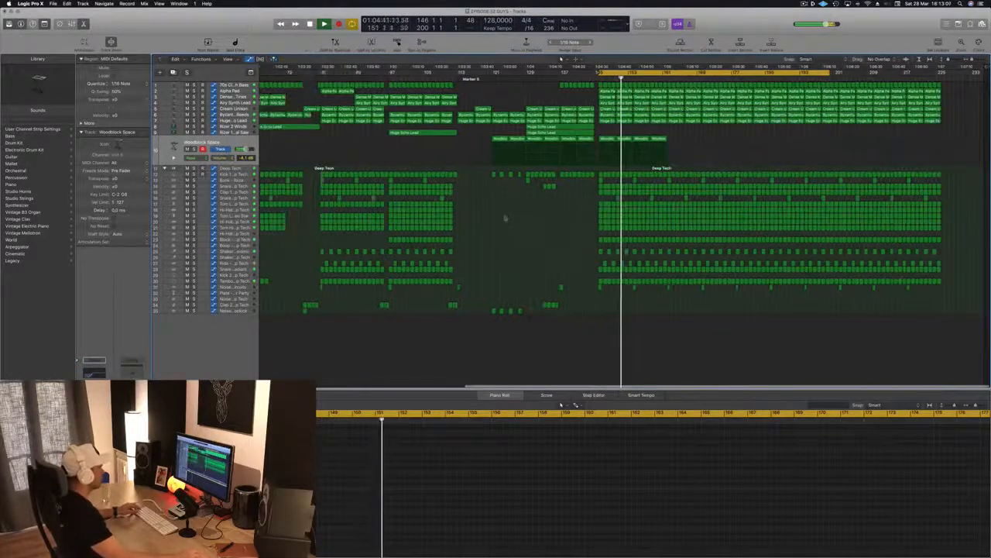
scroll(542, 220, up, 3)
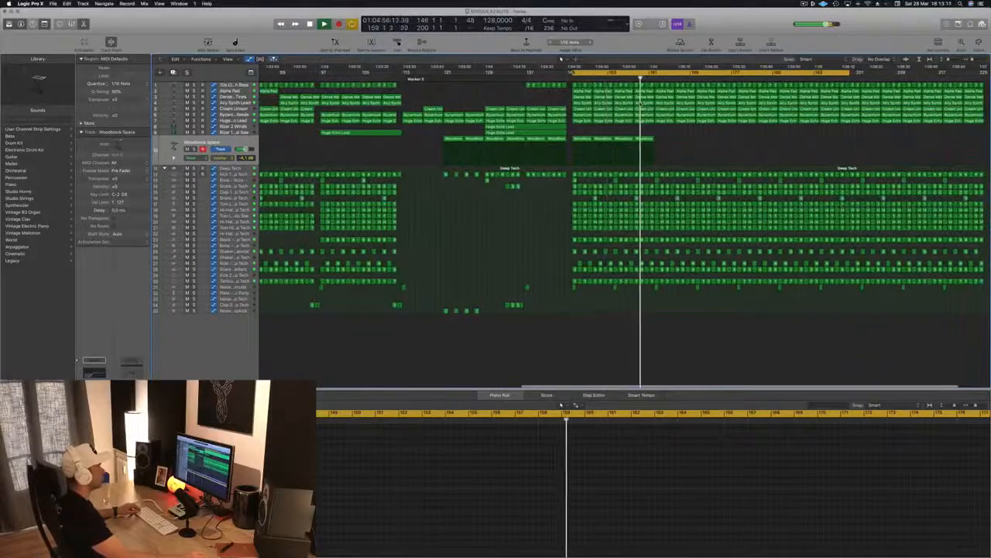
scroll(641, 105, down, 2)
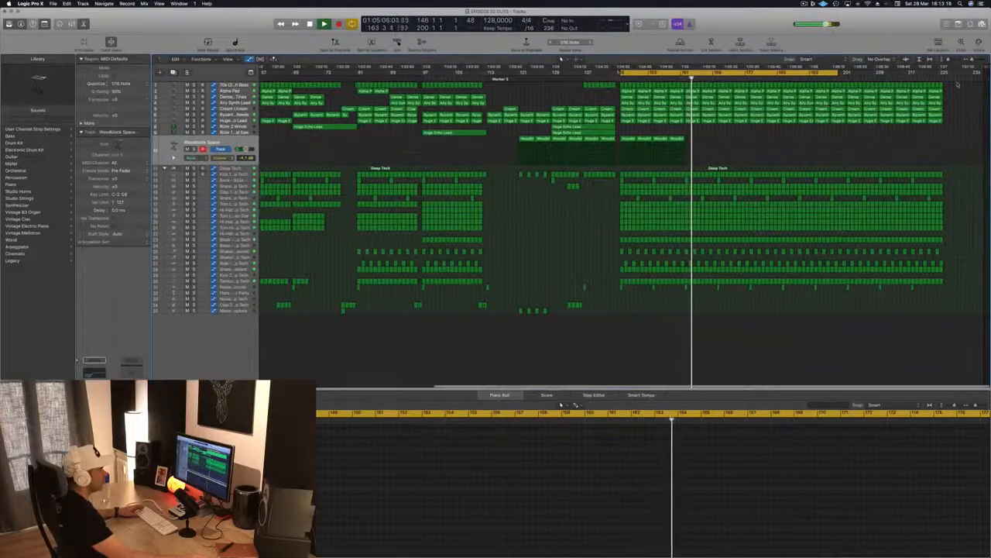
drag(957, 88, 881, 294)
key(Delete)
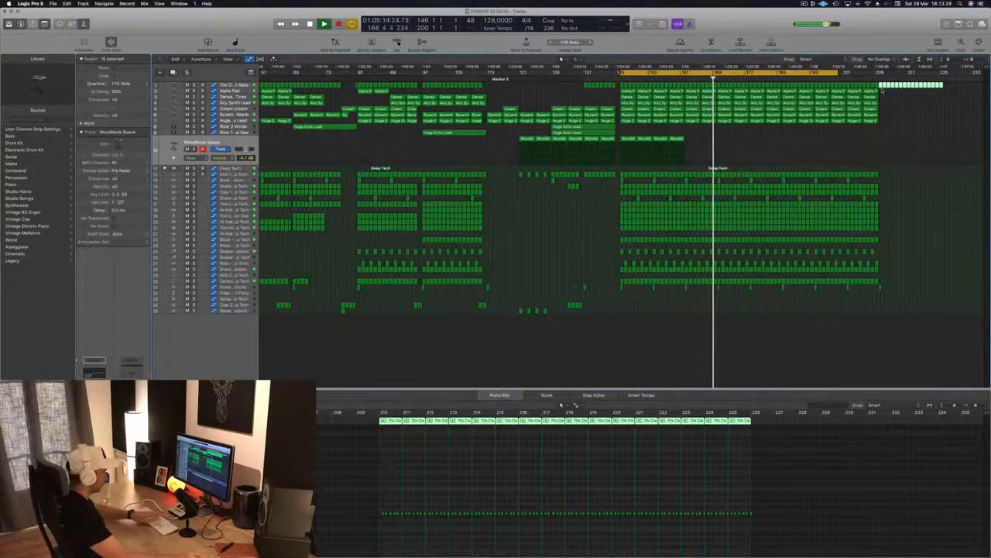
key(Delete)
Play bars 162 to 178 as a 16-bar cycle and shift the cycle range on to bars 178 to 194
scroll(561, 58, left, 6)
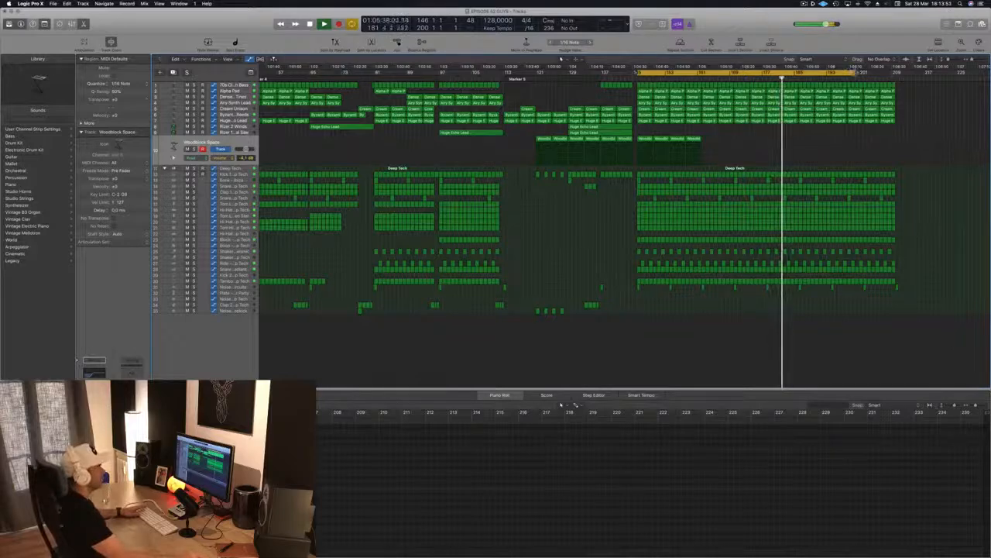
drag(858, 71, 739, 74)
key(space)
scroll(748, 152, up, 2)
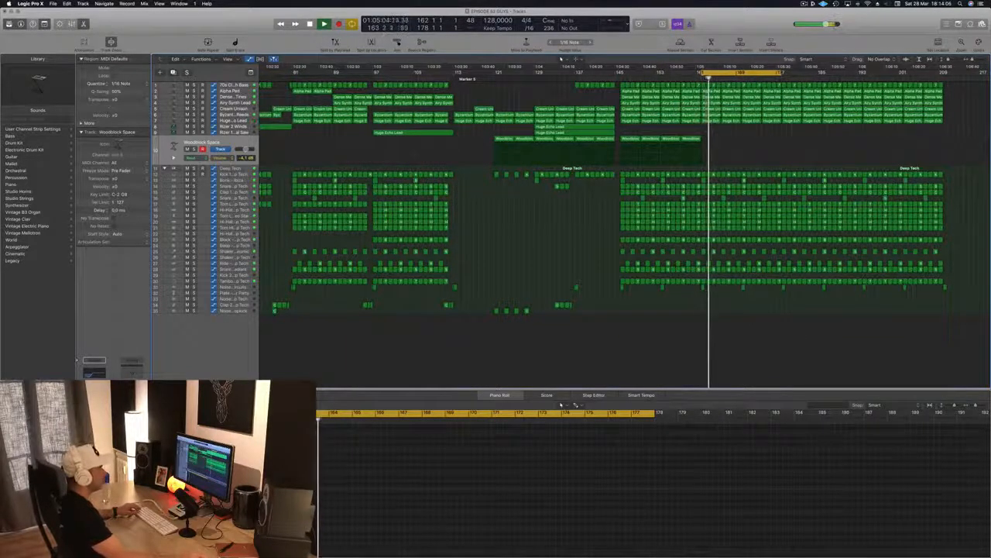
drag(740, 73, 820, 72)
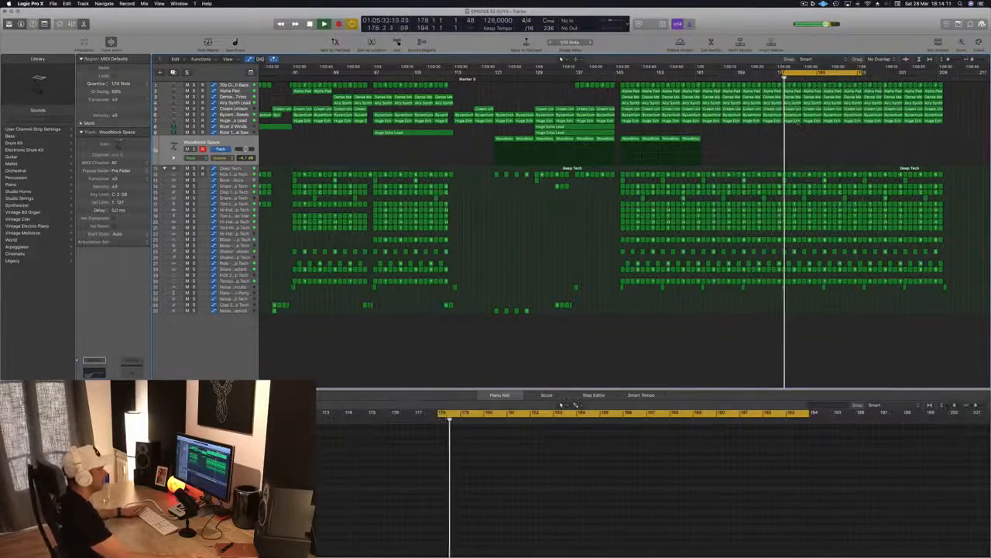
Delete the Huge Echo Lead and Byzantium Reeds regions between bars 178 and 190 and replay the cycle
click(792, 122)
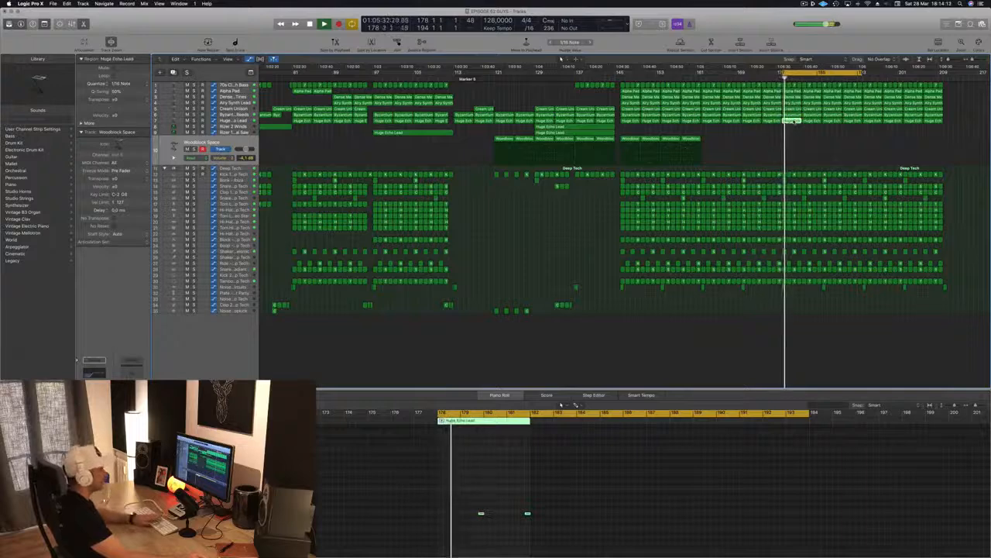
key(Delete)
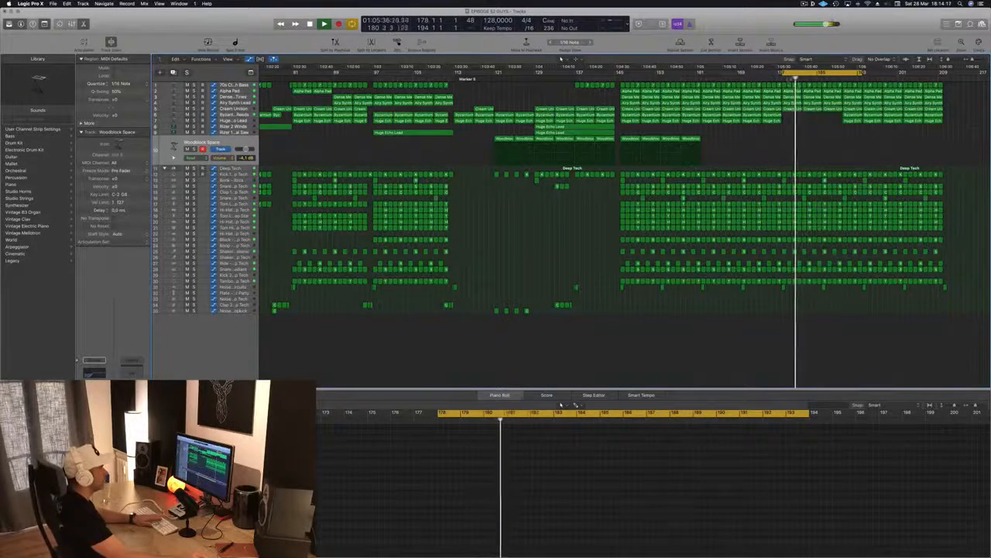
key(space)
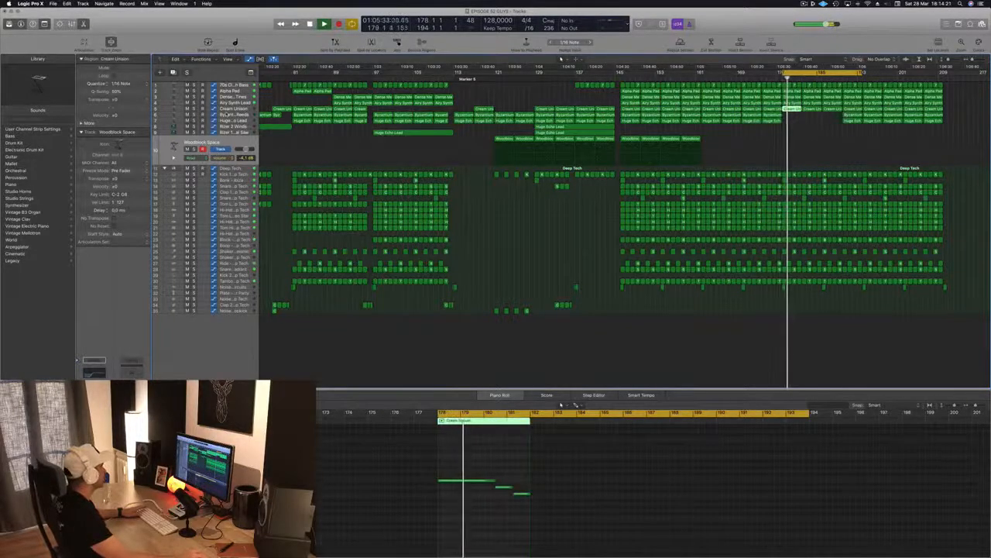
Select the Cream Unison track, solo it briefly, and listen to it again within the full mix from bar 178
click(237, 109)
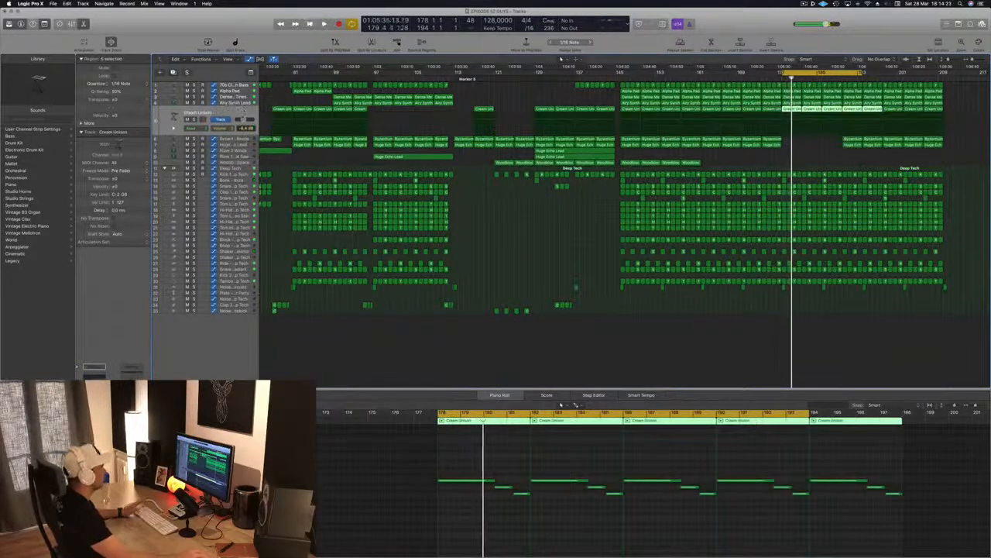
key(space)
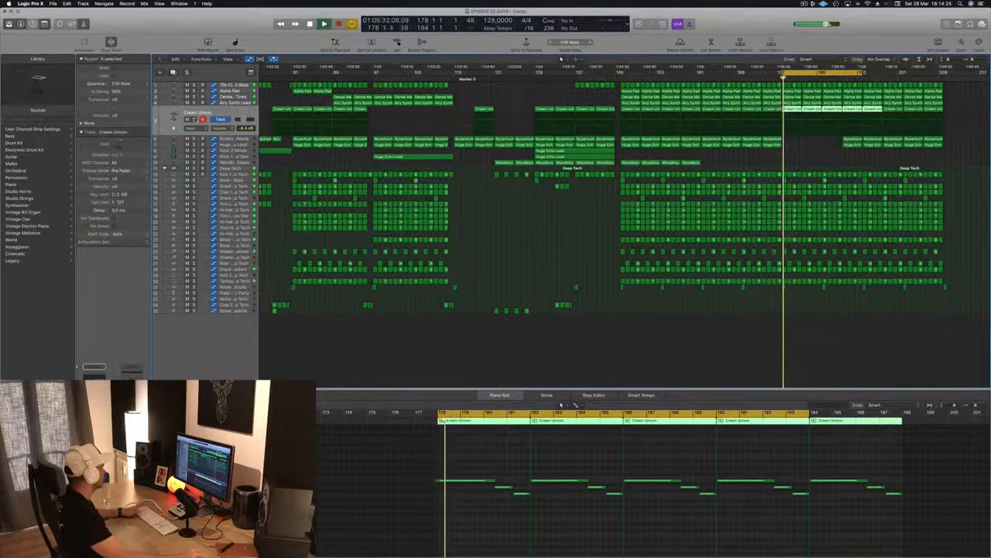
key(ctrl+s)
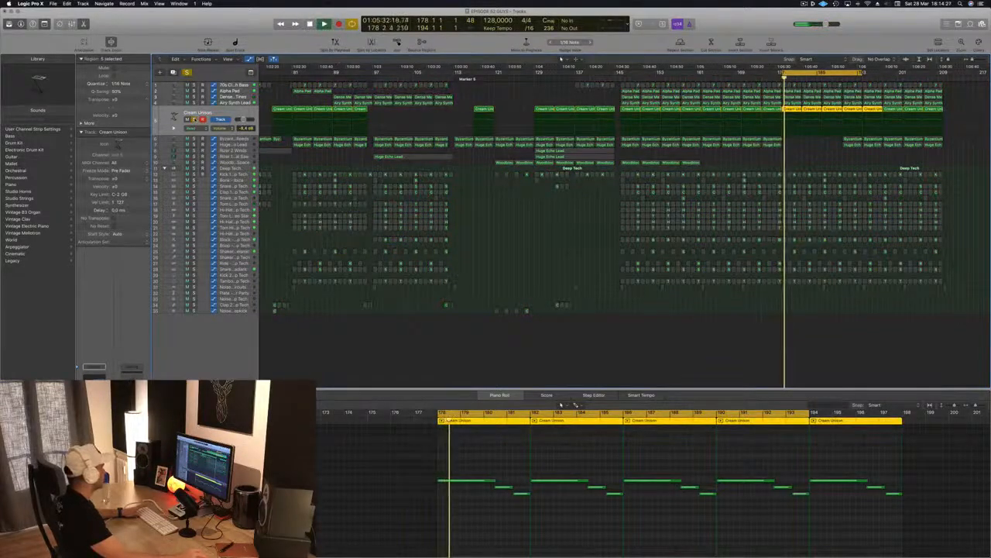
key(space)
key(ctrl+s)
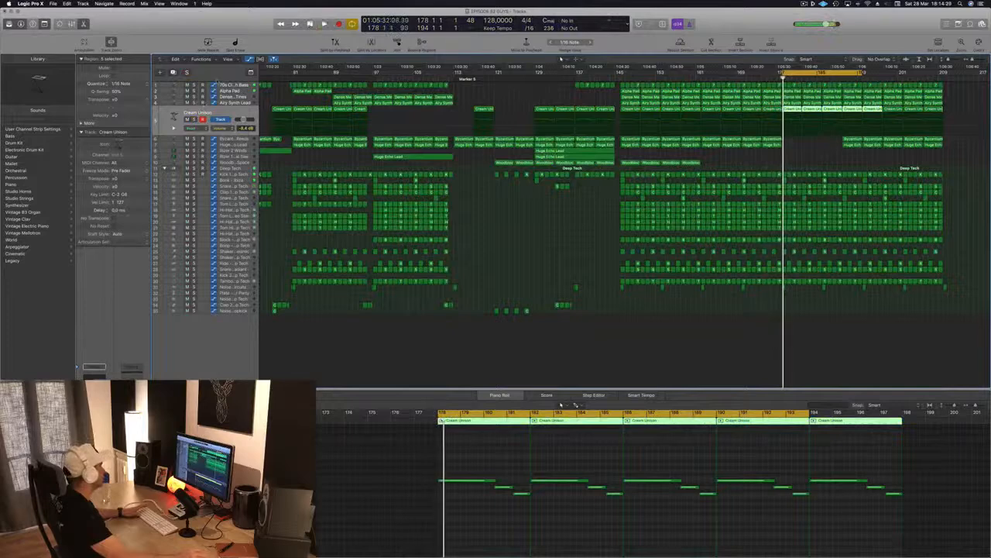
key(space)
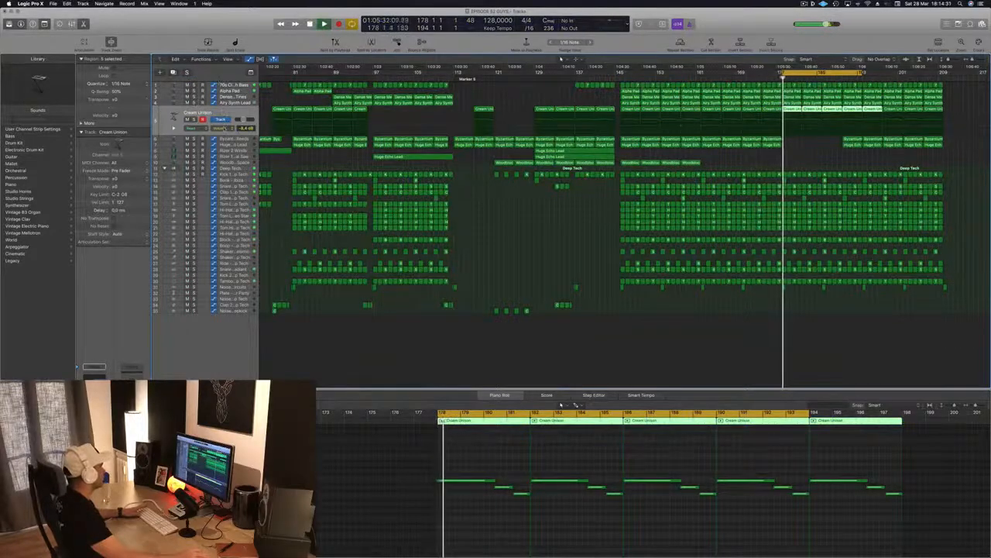
click(224, 127)
click(224, 129)
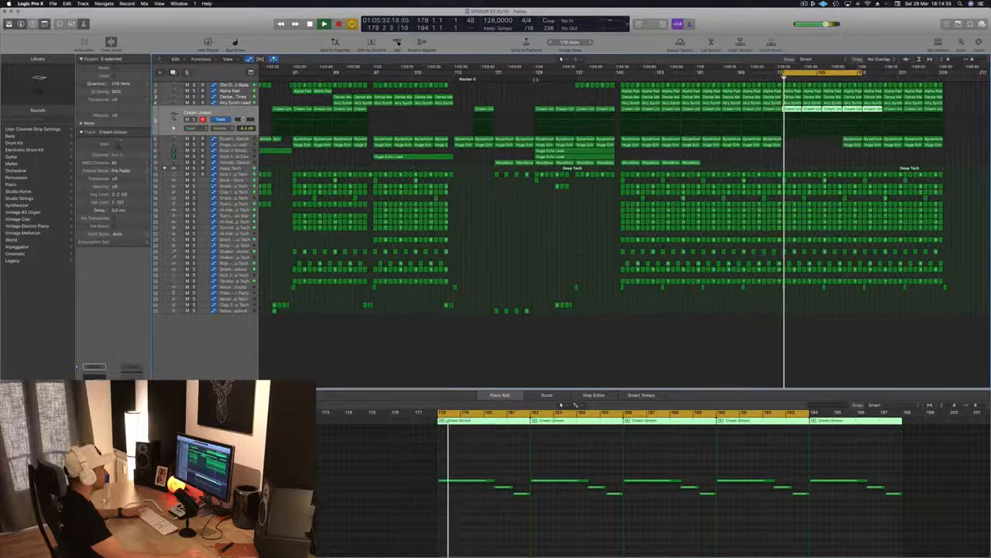
Compare the Cream Unison sound around bar 129 with bar 178 and open its Alchemy instrument over the arrangement
drag(536, 79, 531, 78)
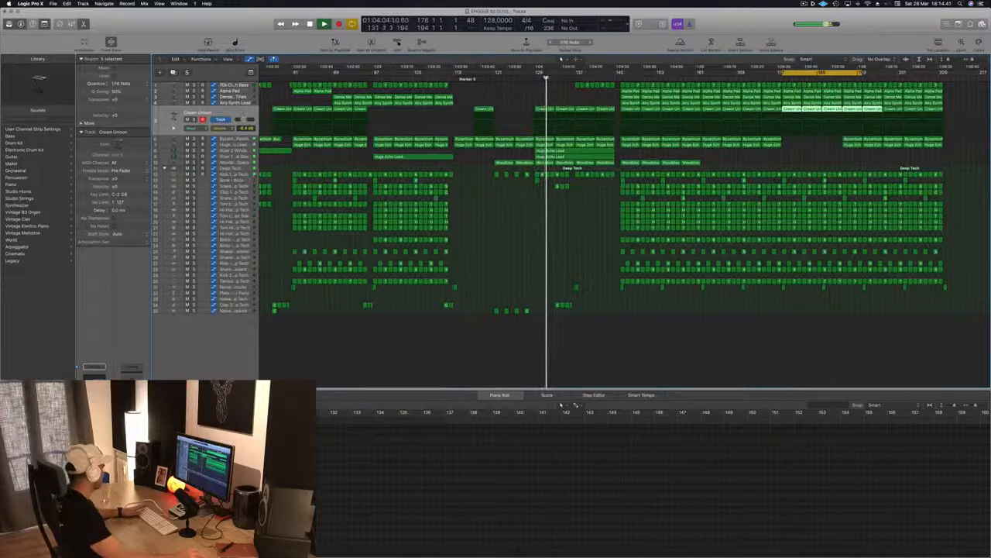
key(v)
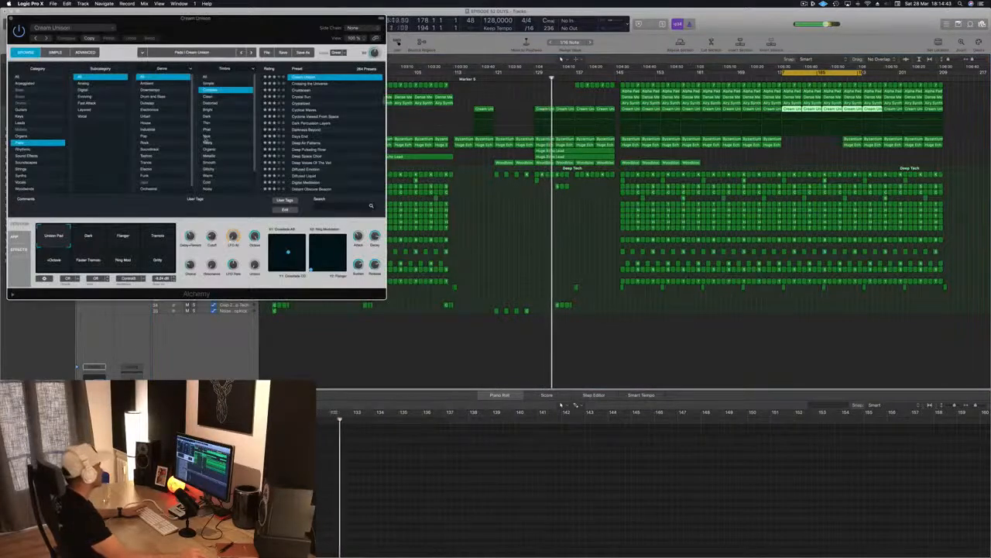
drag(264, 29, 652, 180)
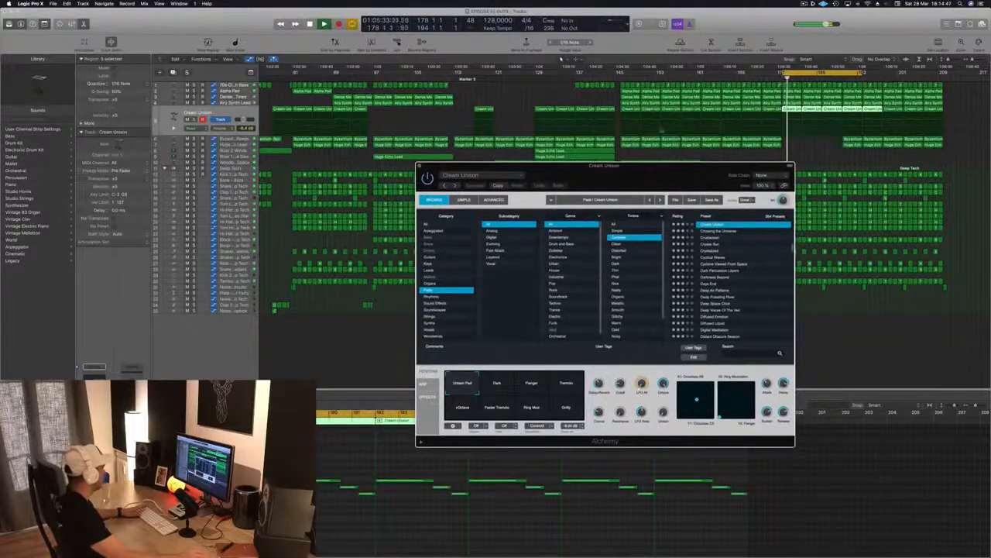
click(341, 539)
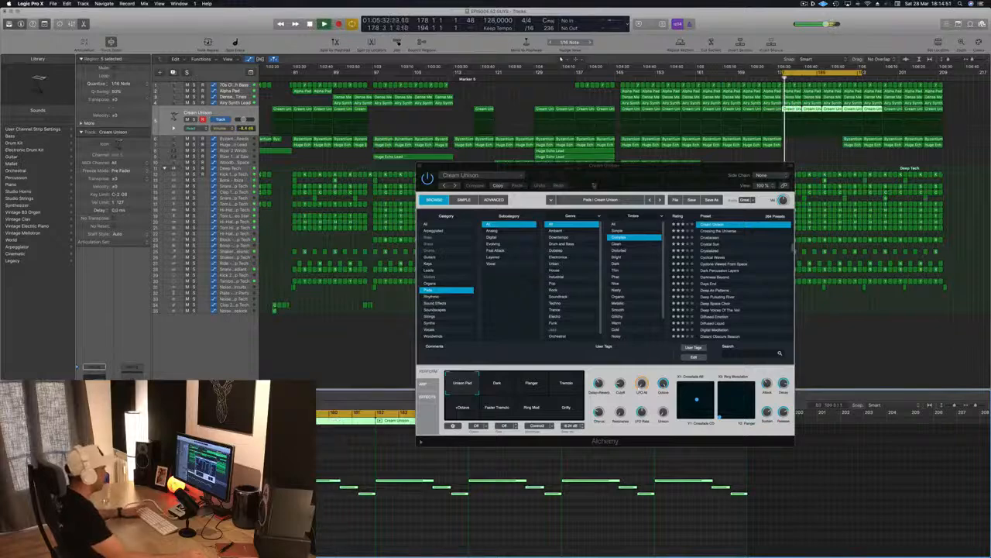
drag(661, 176, 598, 188)
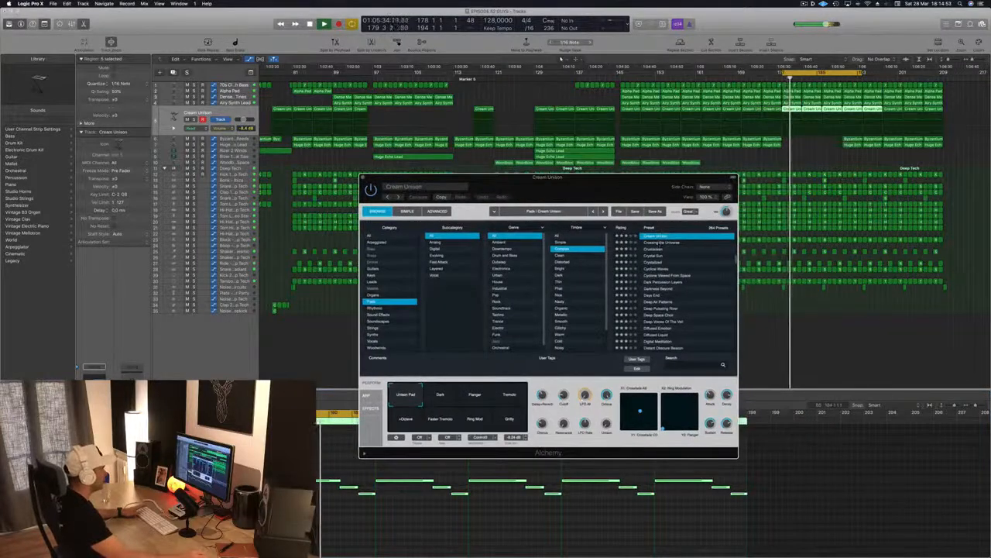
Reload the Cream Unison preset in Alchemy, replay the cycle from bar 178 and close the instrument
click(659, 242)
click(658, 237)
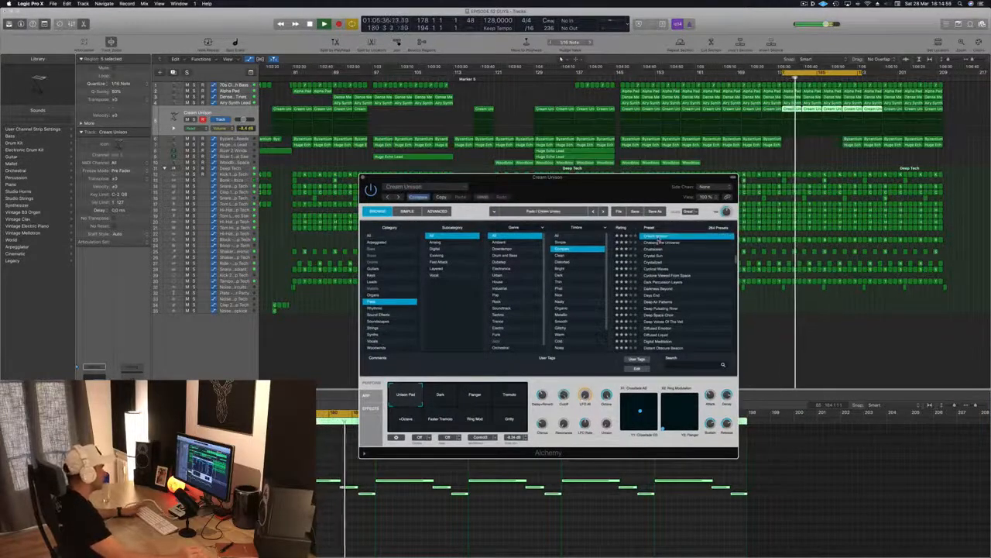
key(space)
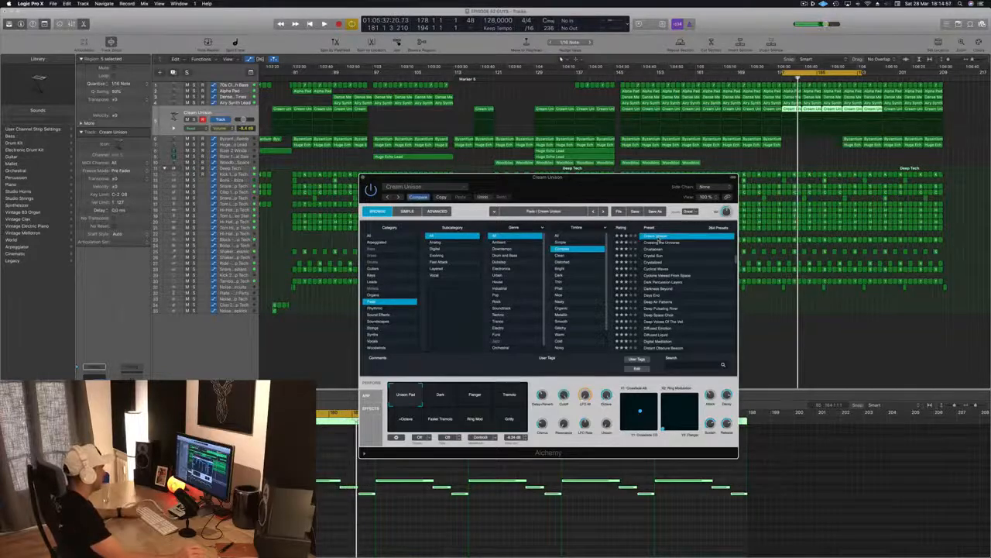
key(space)
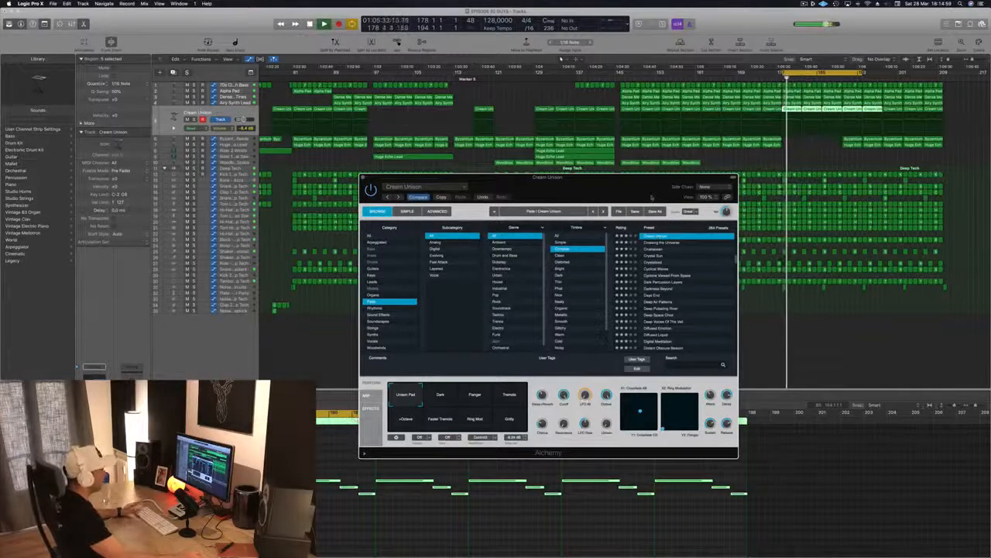
drag(651, 198, 629, 202)
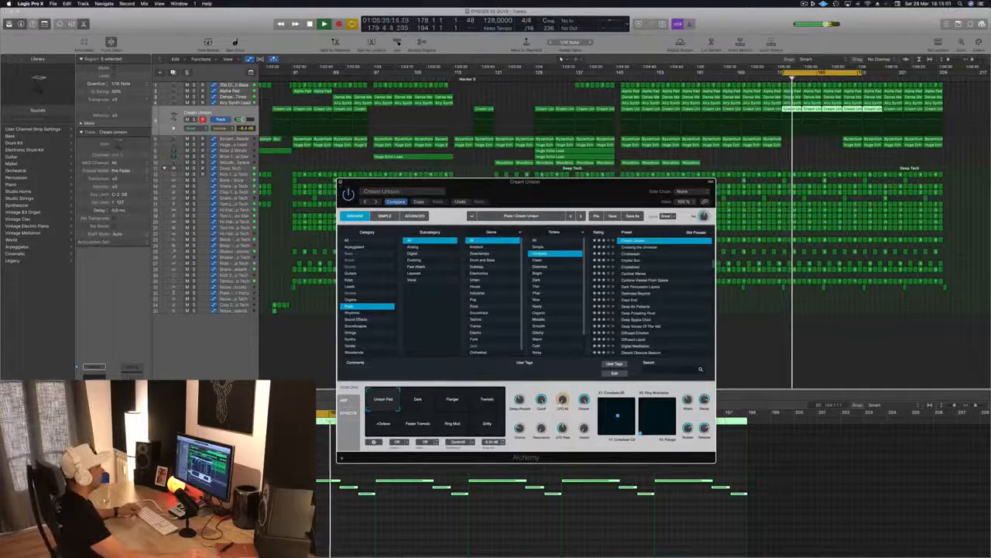
click(340, 182)
Delete the Byzantium Reeds and Huge Echo Lead regions from bar 190 onward and the Cream Unison regions from bar 194 onward
key(super+Left)
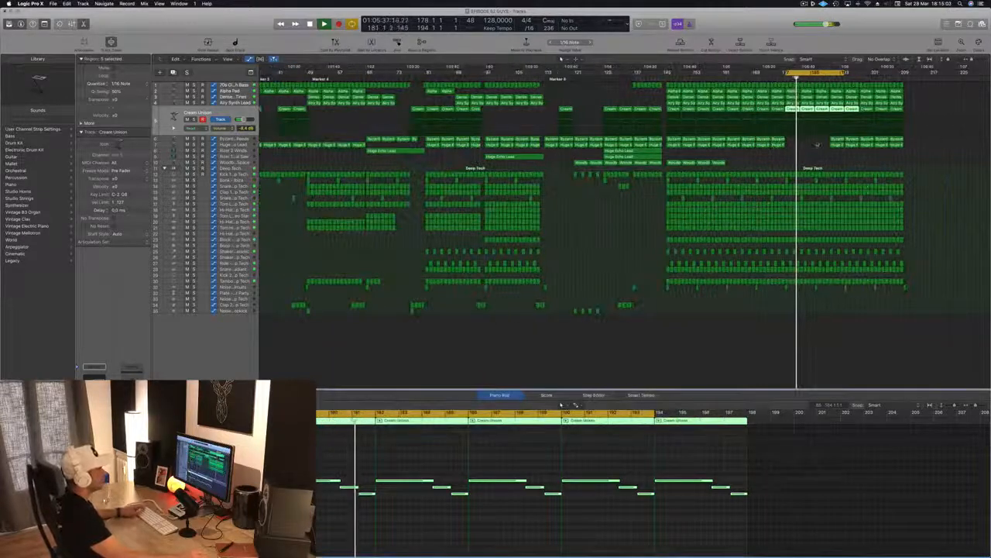
drag(817, 139, 914, 143)
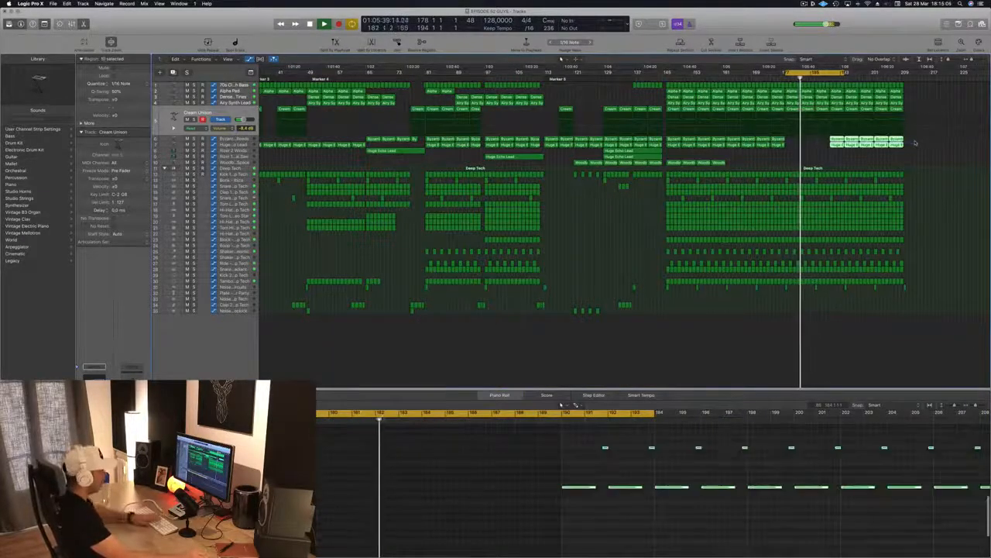
key(Delete)
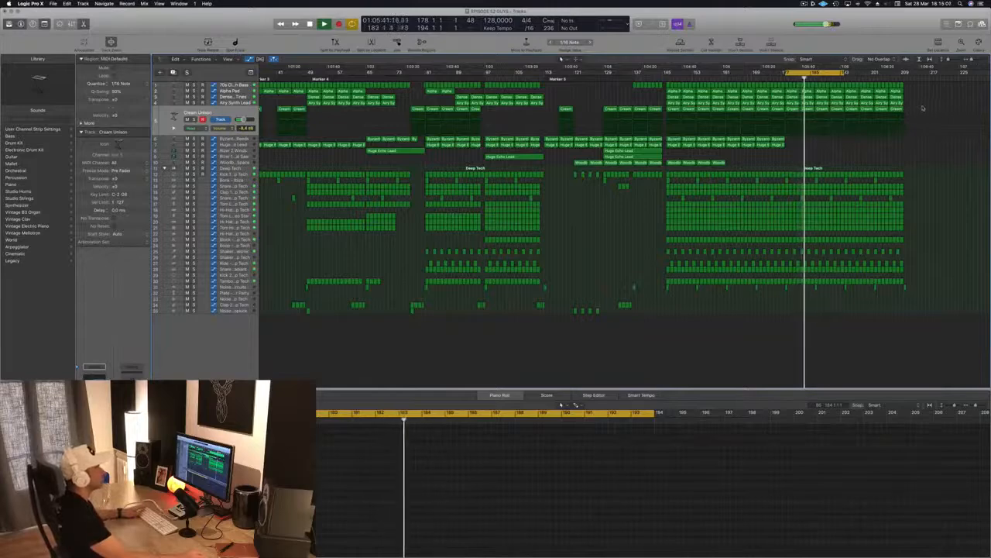
drag(922, 108, 842, 111)
key(Delete)
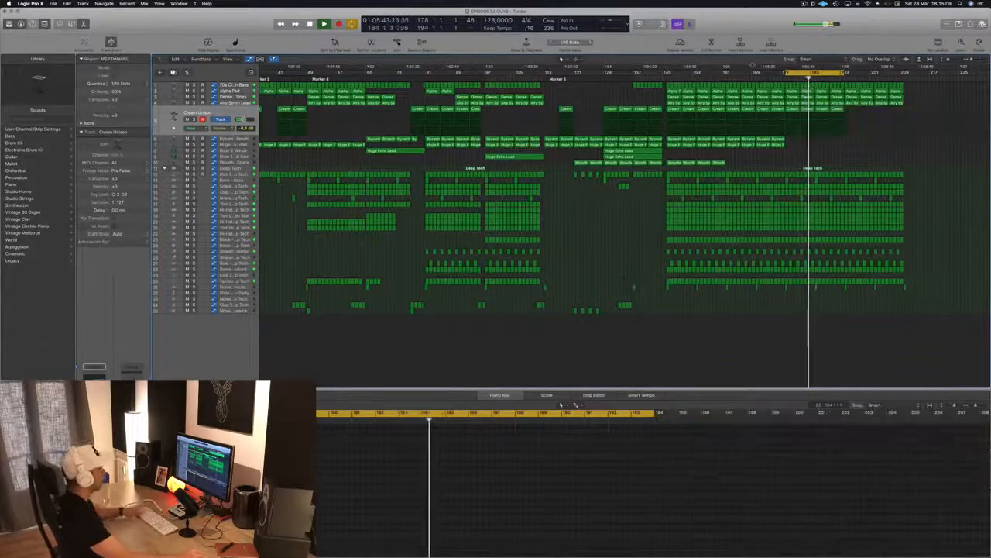
Play from bar 146 and delete the Cream Unison regions between bars 146 and 162
click(667, 77)
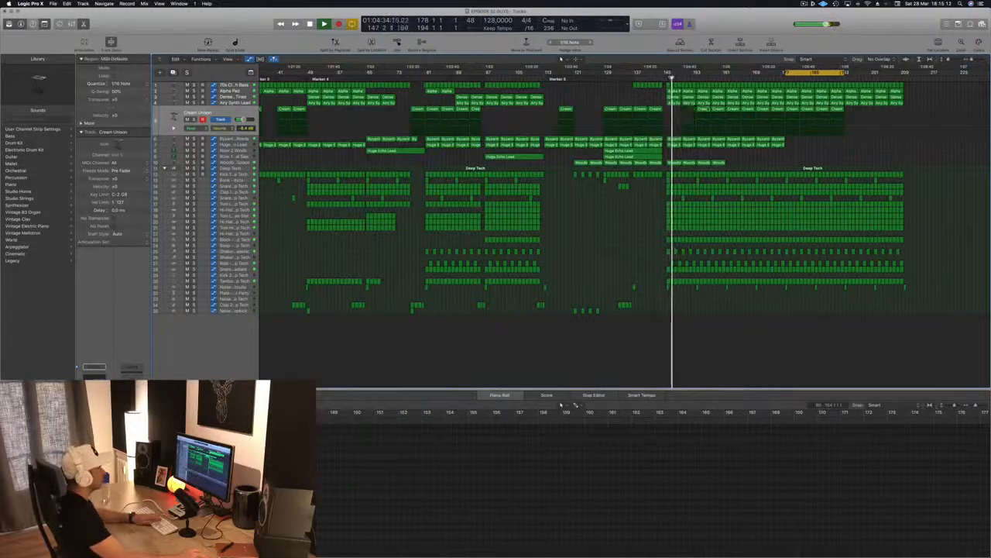
click(702, 109)
key(Delete)
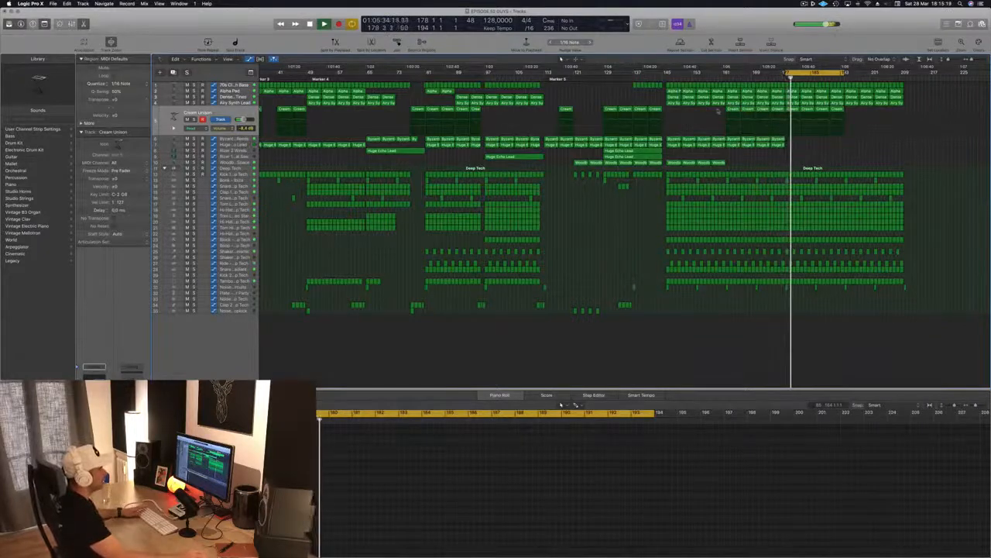
Delete the Cream Unison regions between bars 162 and 178 and the Alpha Pad and Dense regions between bars 186 and 194
drag(719, 111, 784, 113)
key(Delete)
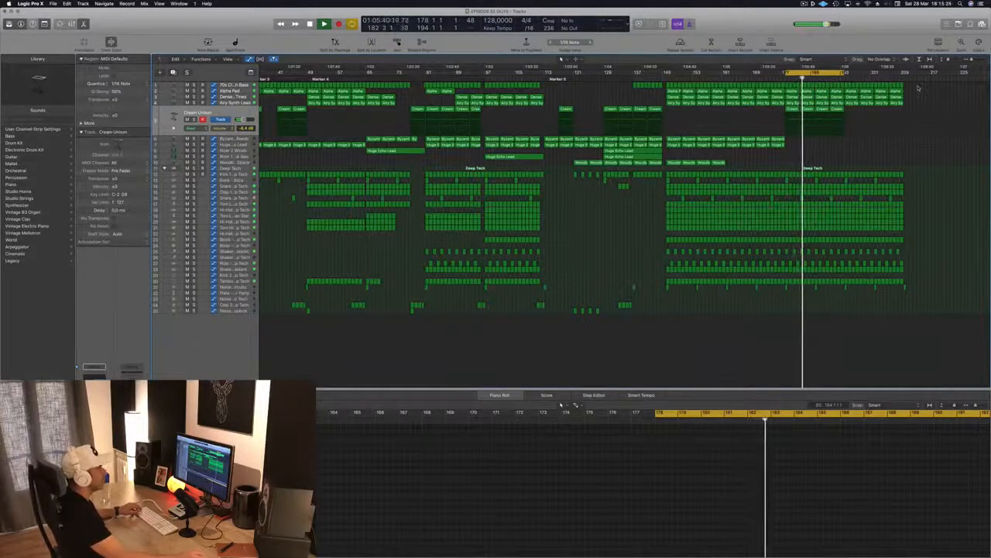
click(821, 91)
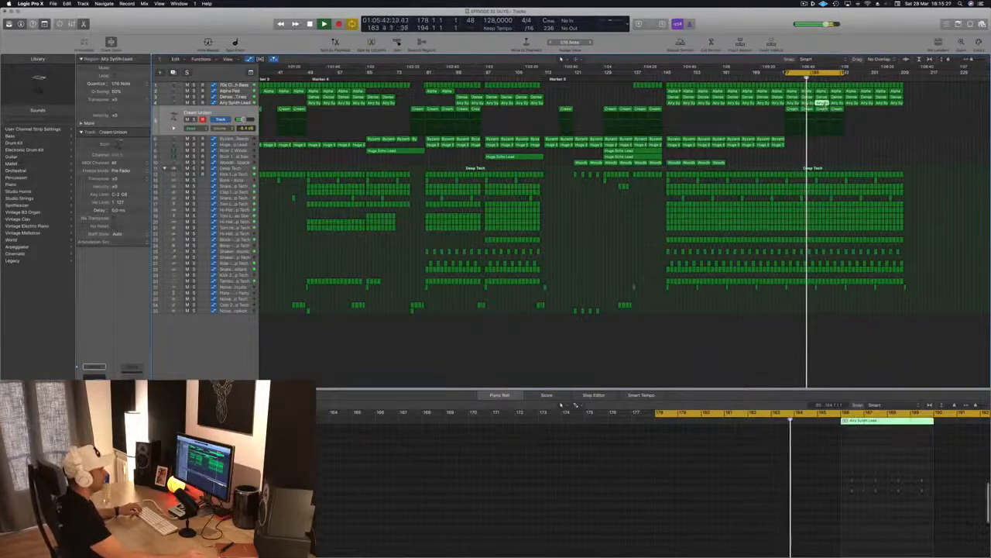
key(Delete)
click(823, 98)
key(Delete)
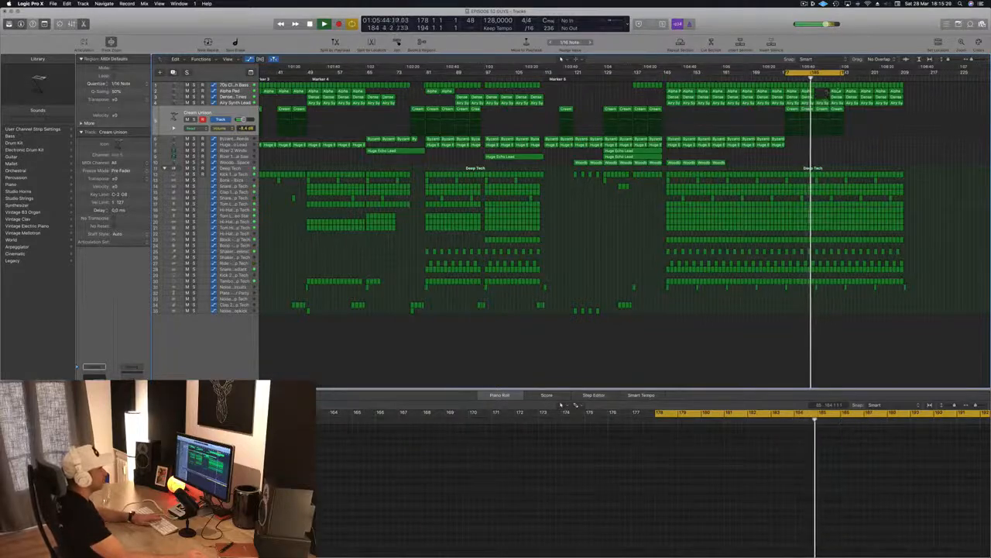
drag(826, 91, 836, 96)
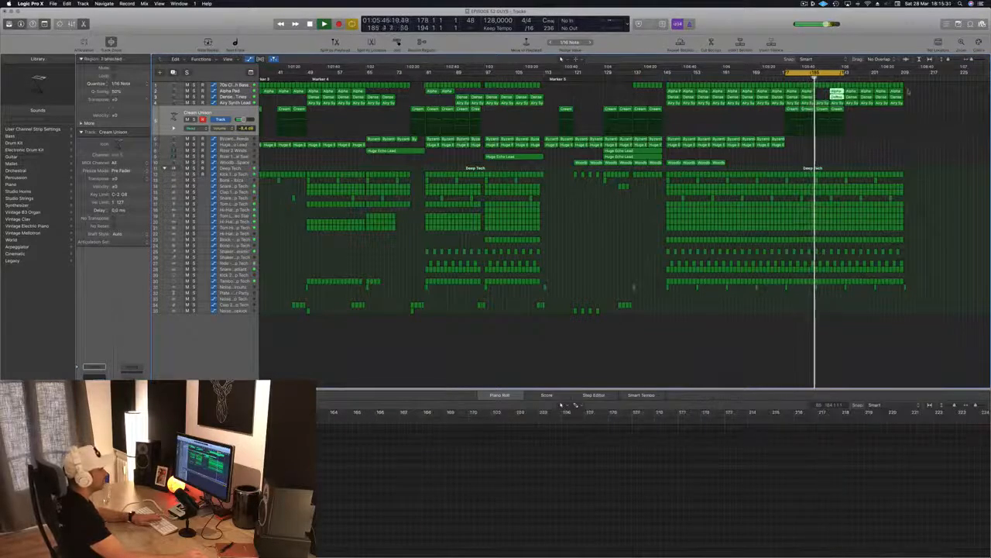
key(Delete)
Delete the remaining bass, Alpha Pad, Dense and Airy Synth Lead regions from bar 194 onward
drag(911, 92, 855, 90)
key(Delete)
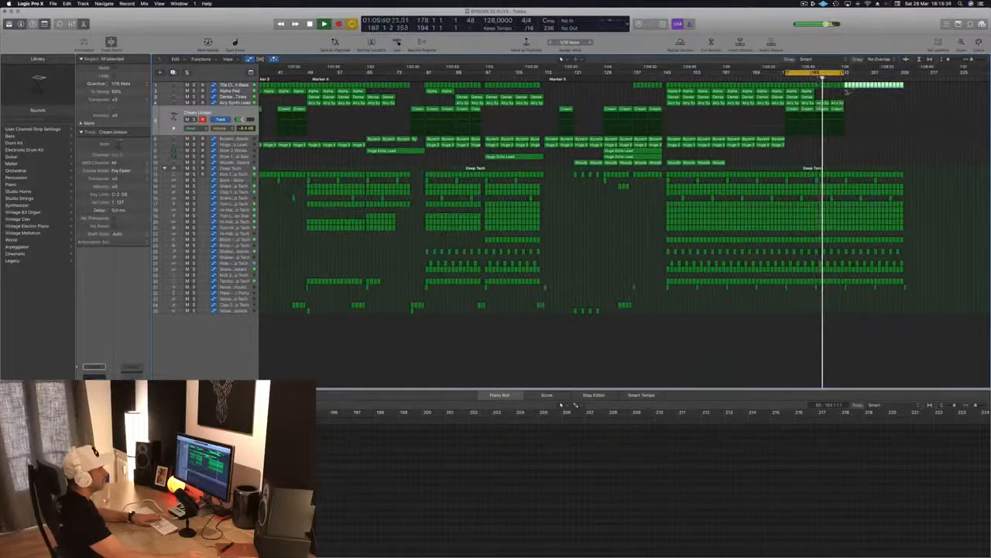
key(Delete)
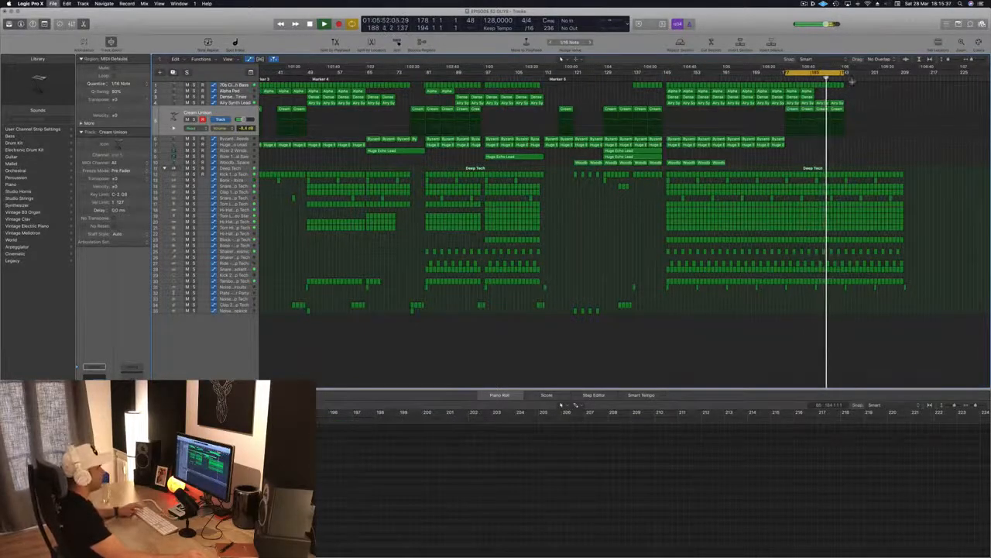
Extend the cycle range so that it runs from bar 20 to bar 211
drag(845, 73, 907, 80)
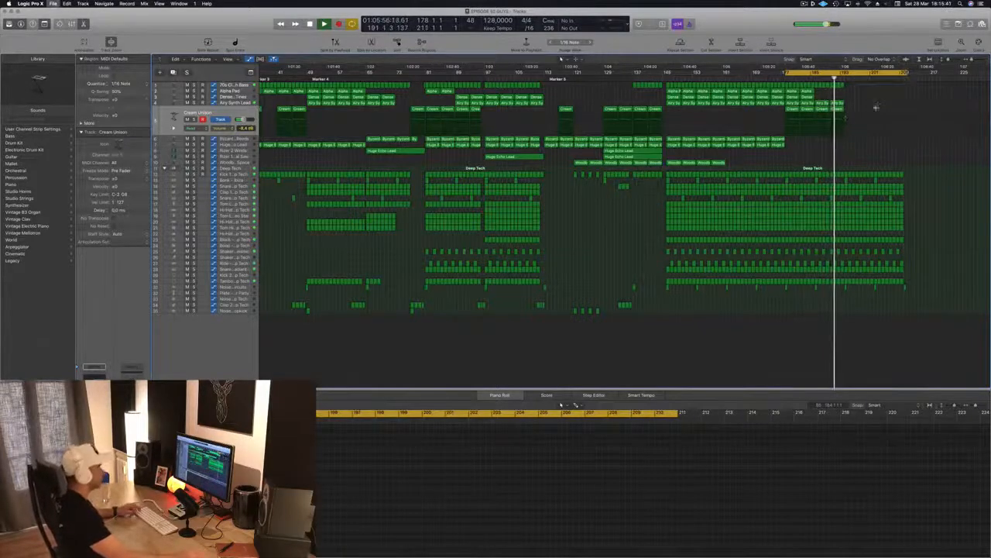
scroll(845, 117, down, 1)
key(super+Down)
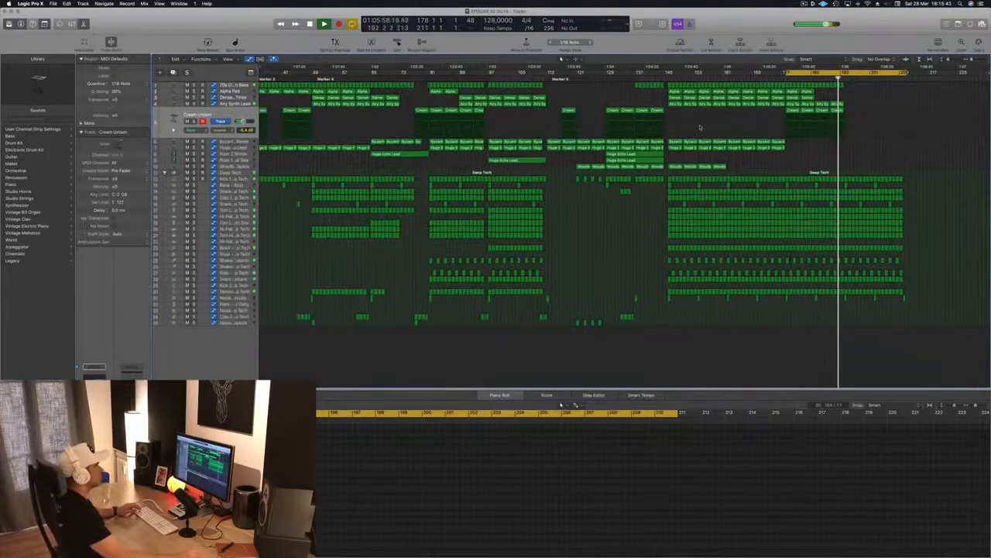
click(806, 4)
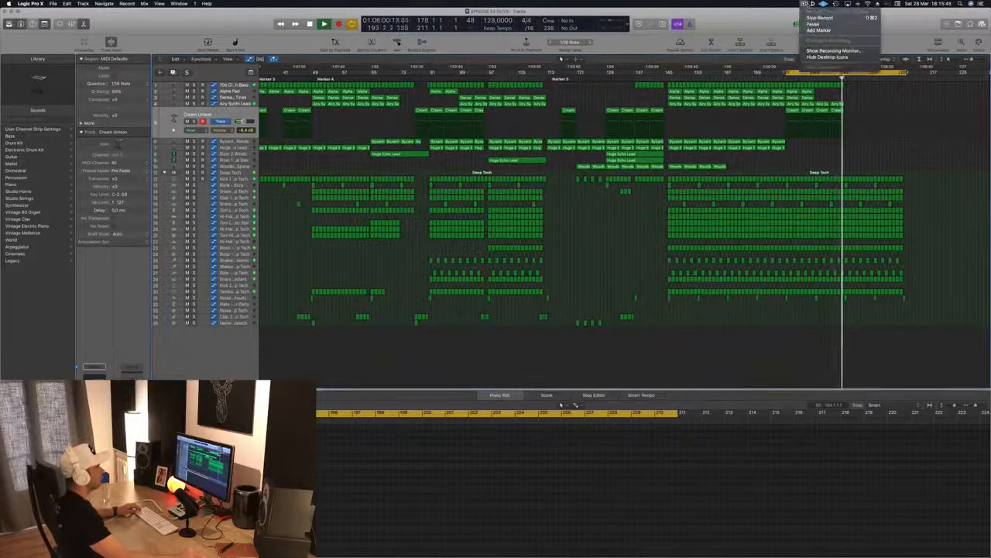
click(806, 5)
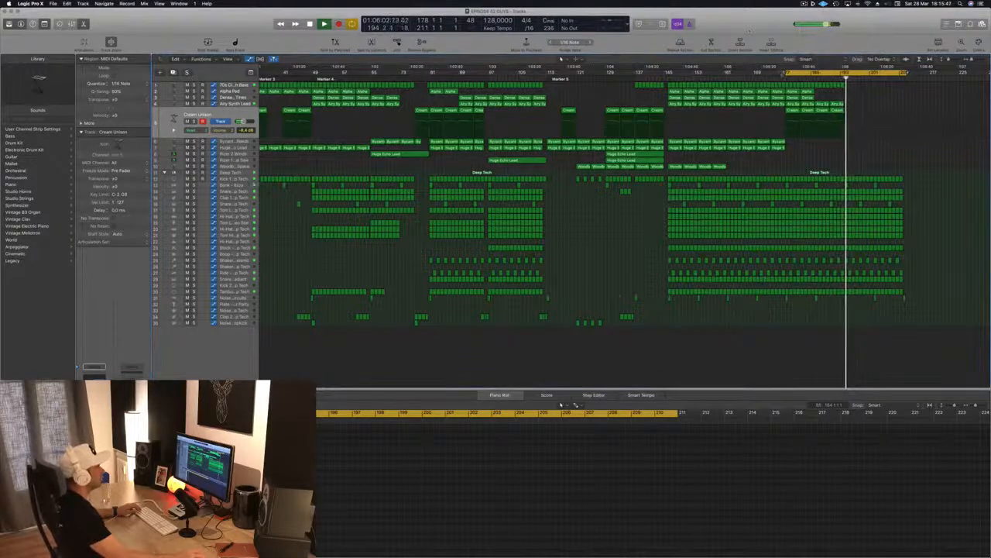
drag(786, 72, 214, 111)
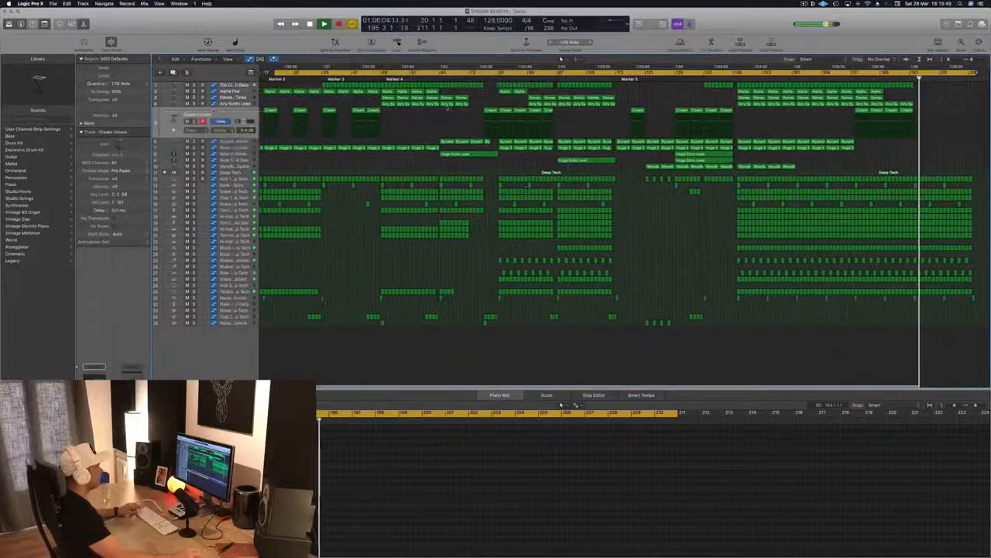
key(super+Right)
key(super+Right)
scroll(510, 268, right, 3)
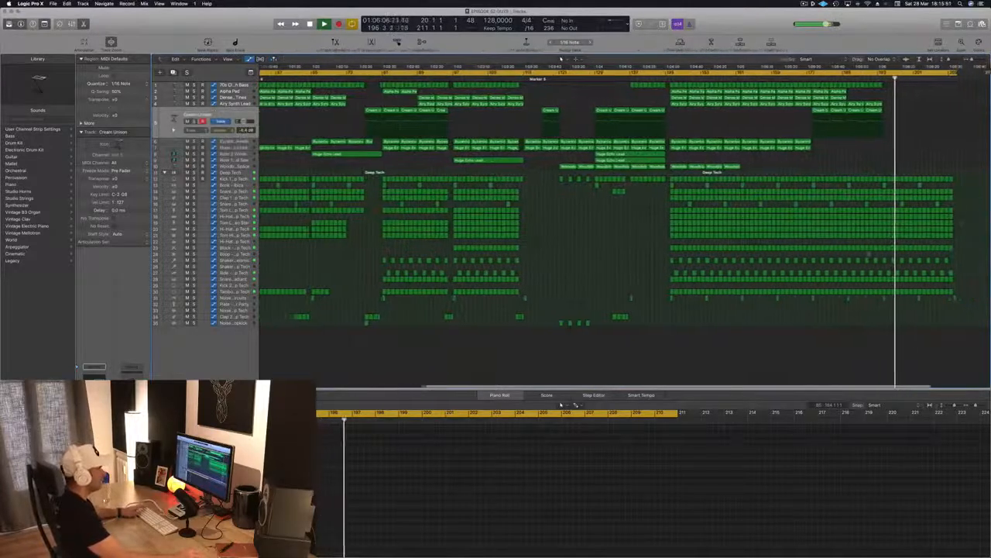
Delete the Tom Low - Video Star regions from bar 193 onward
click(240, 215)
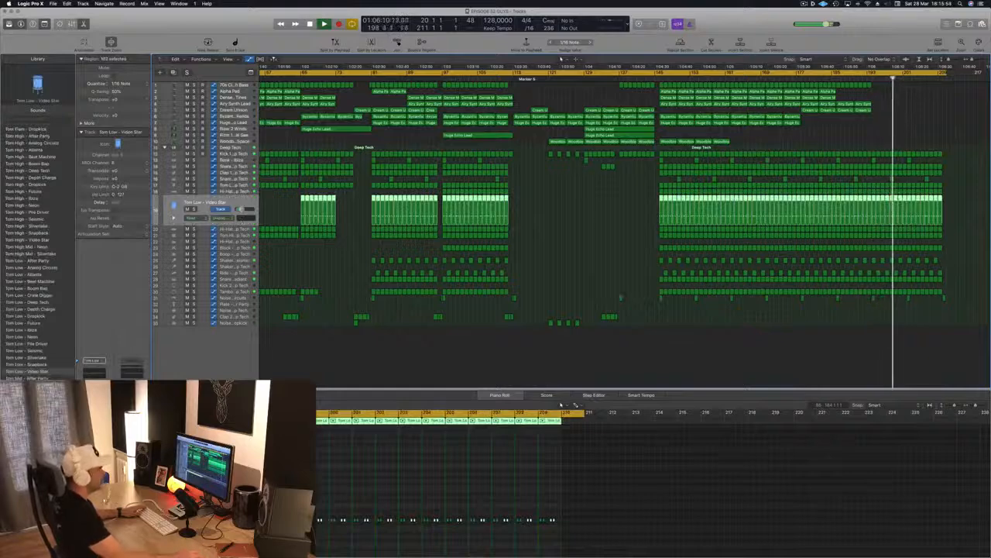
drag(966, 197, 867, 202)
key(Delete)
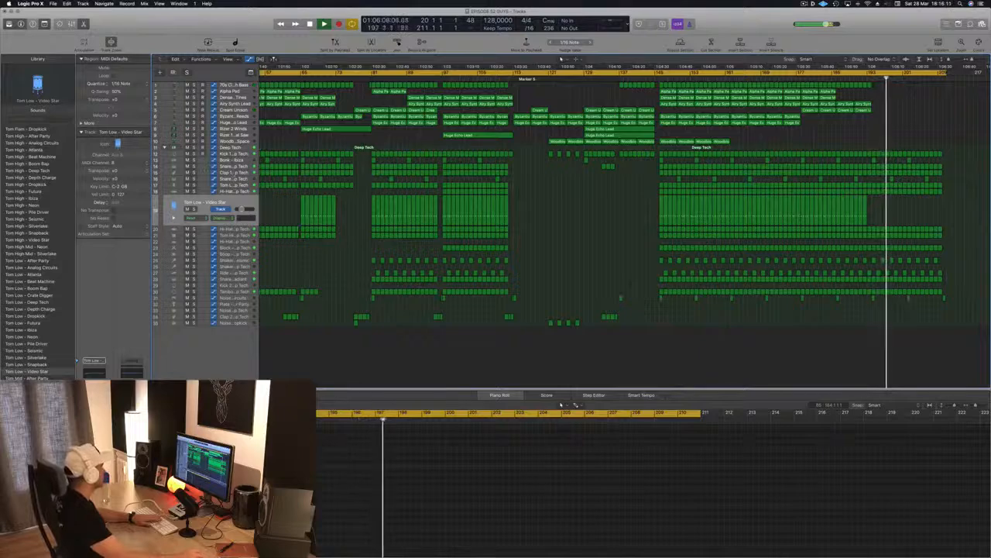
Audition the Tom Low - Deep Tech track soloed from about bar 193, unsolo it and delete its regions from bar 193 onward
click(237, 161)
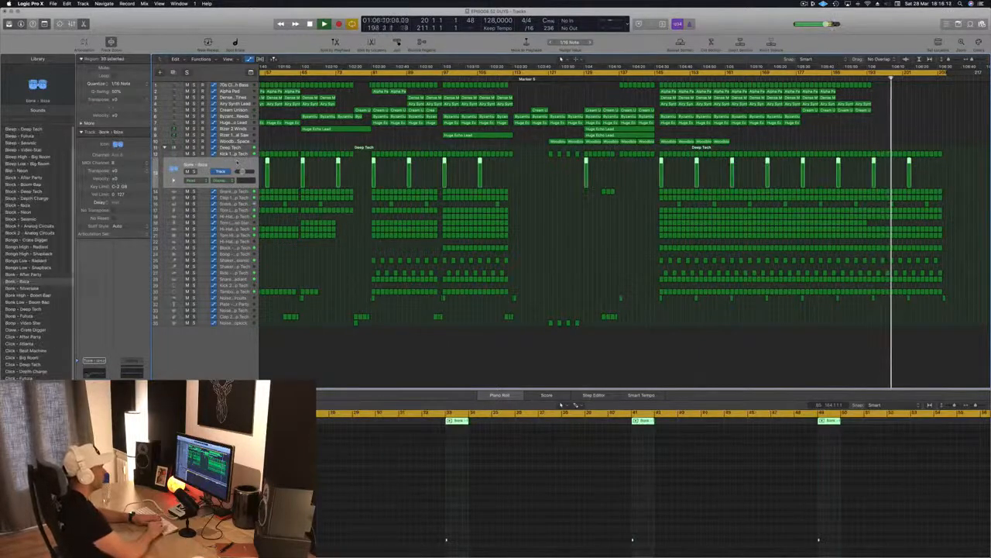
key(Right)
key(Left)
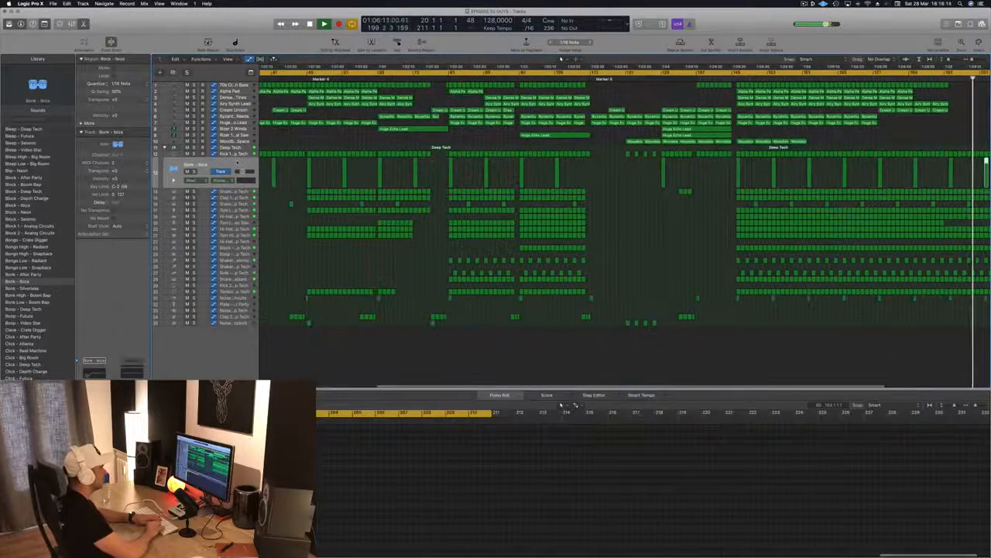
key(Down)
key(Down)
key(Down)
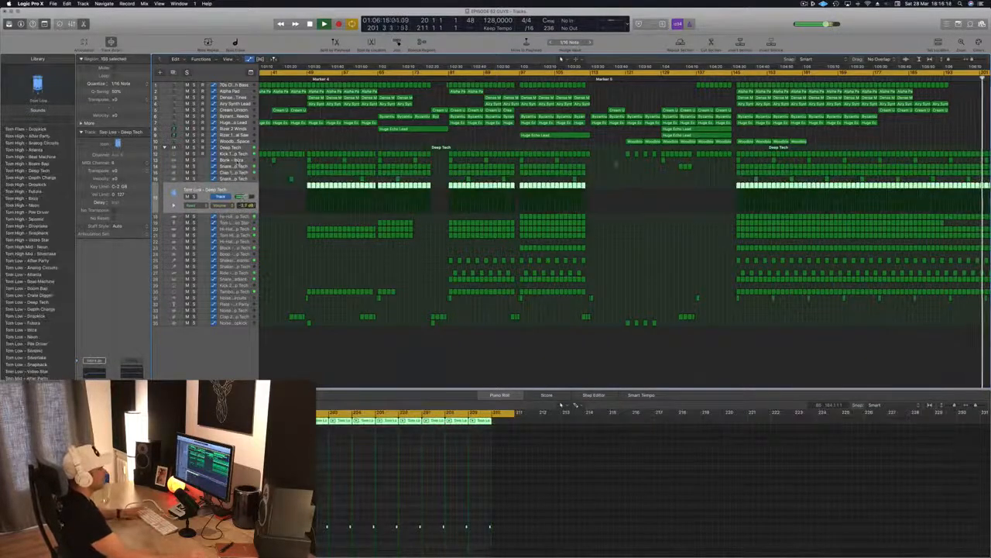
scroll(852, 98, right, 5)
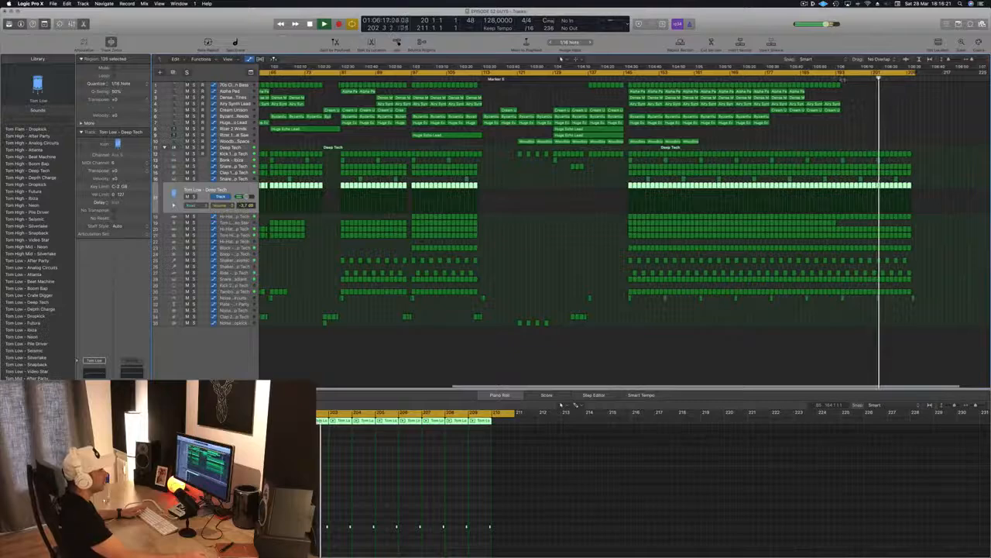
click(833, 79)
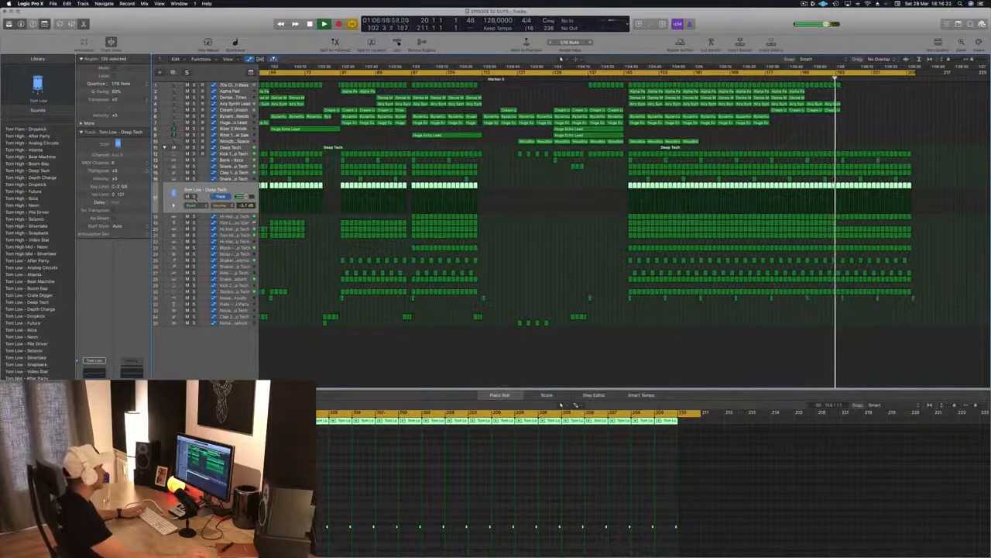
click(194, 197)
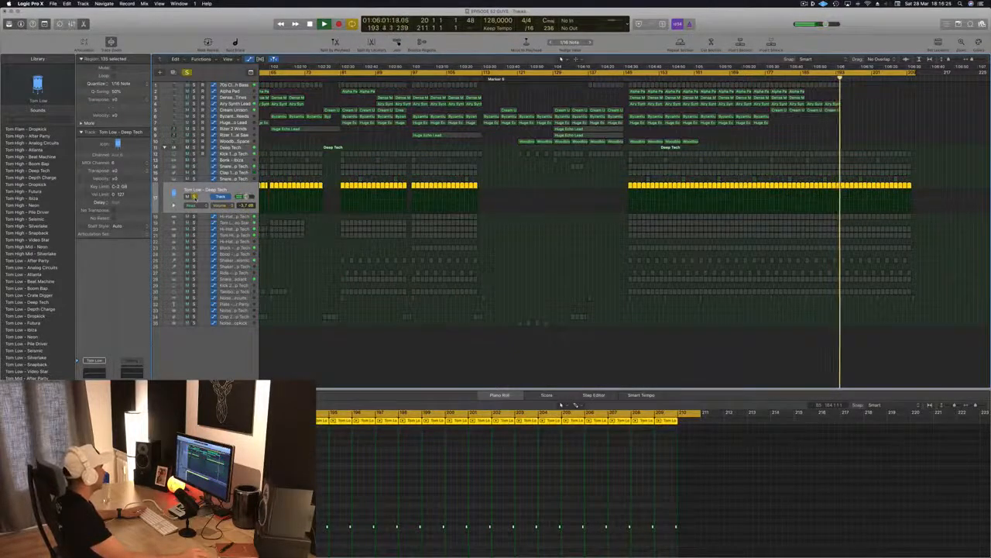
click(194, 197)
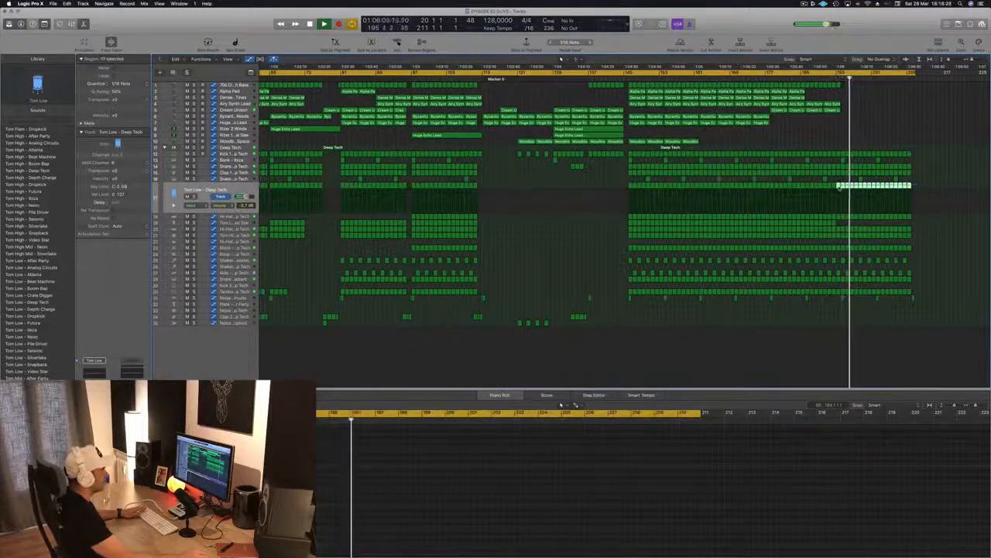
key(Delete)
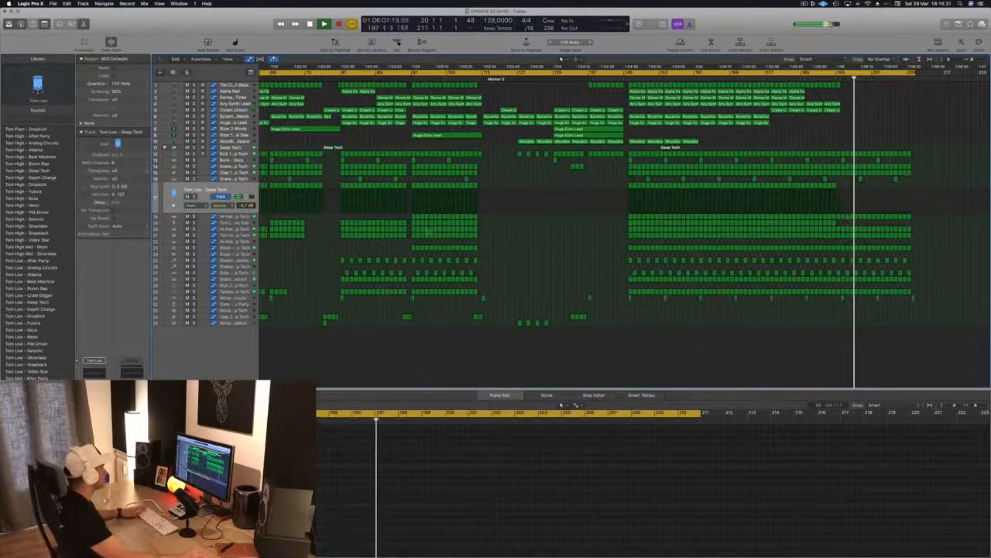
Audition the Tom High - Deep Tech track in solo and delete its regions from bar 202 onward
click(241, 224)
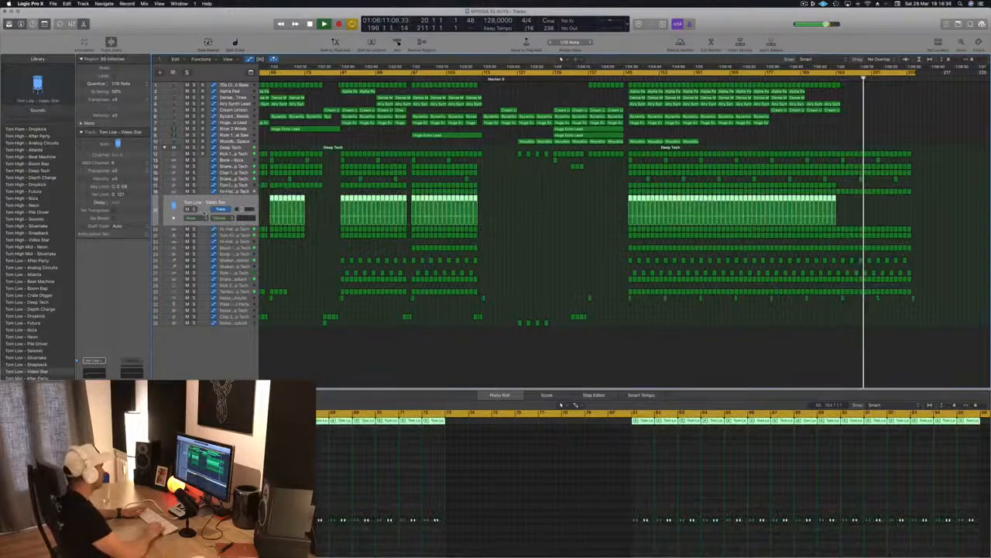
key(Down)
key(Down)
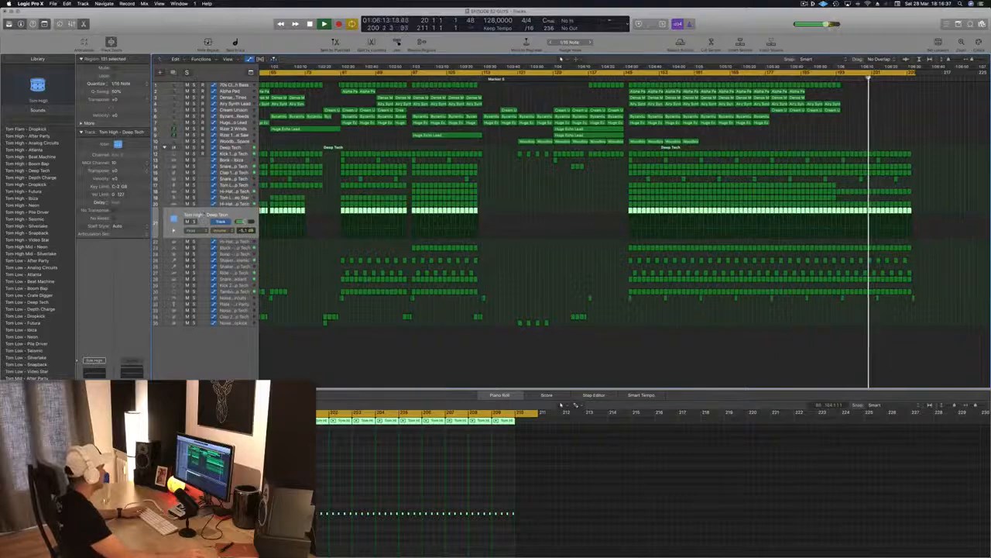
key(s)
key(s)
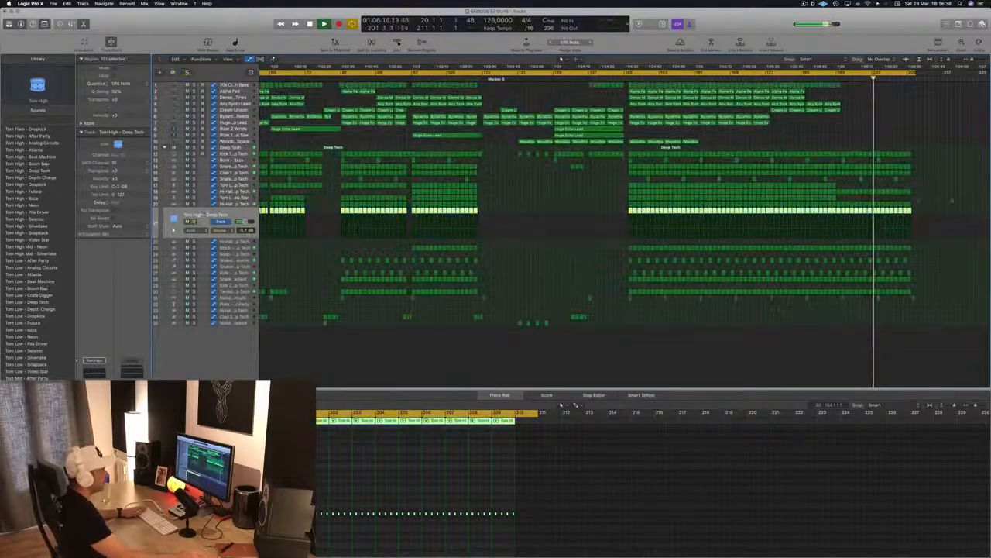
click(921, 213)
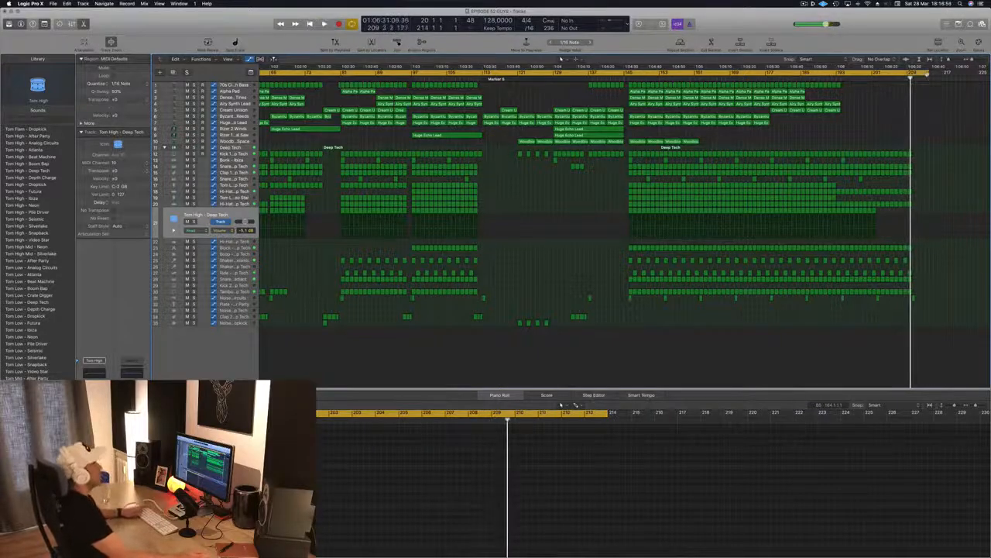
Stop playback, bring the whole arrangement into view and return the playhead to the start of the project
scroll(732, 158, left, 3)
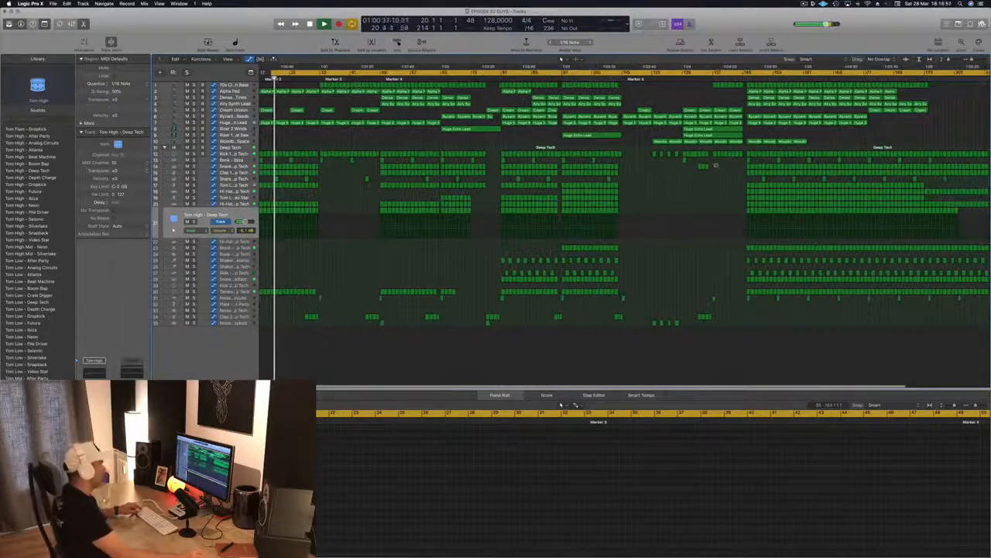
scroll(716, 164, left, 2)
key(space)
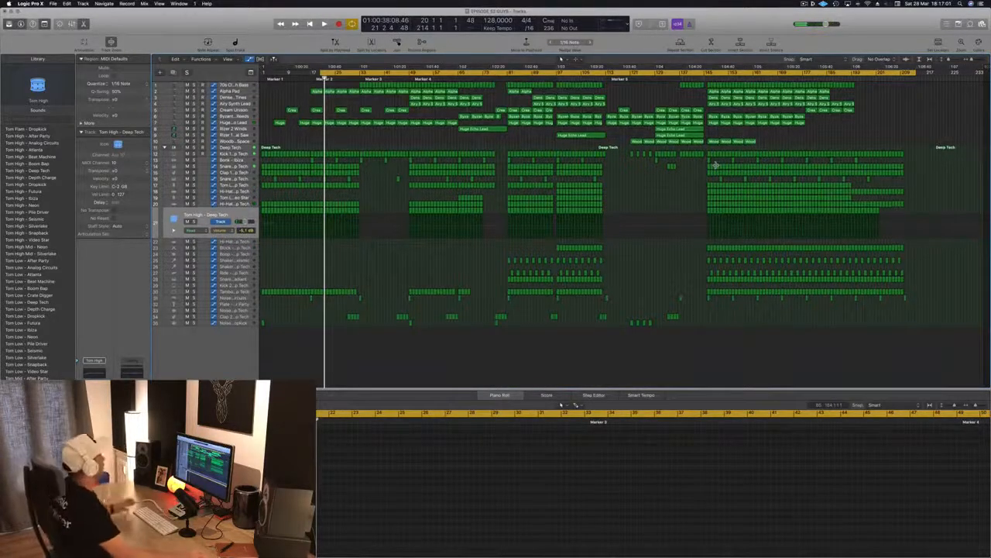
click(715, 165)
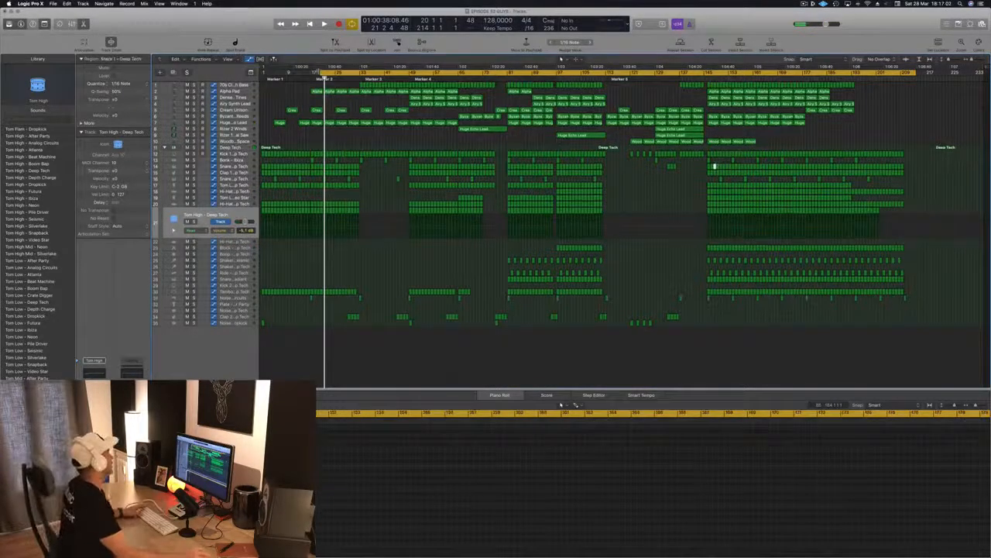
key(Return)
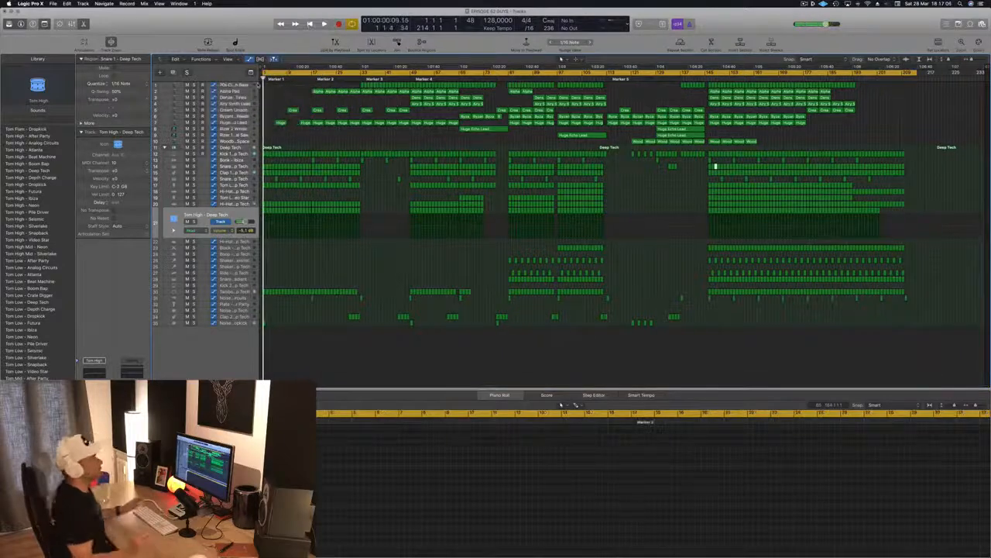